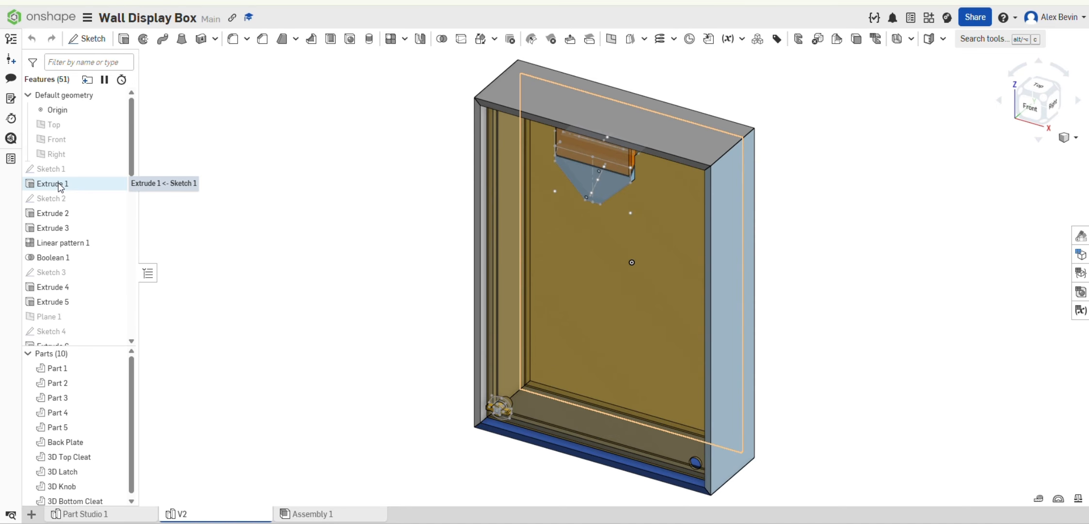
Roll the V2 feature history back to just after Sketch 1 and make that sketch visible.
{"action": "left_click", "coordinate": [62, 171]}
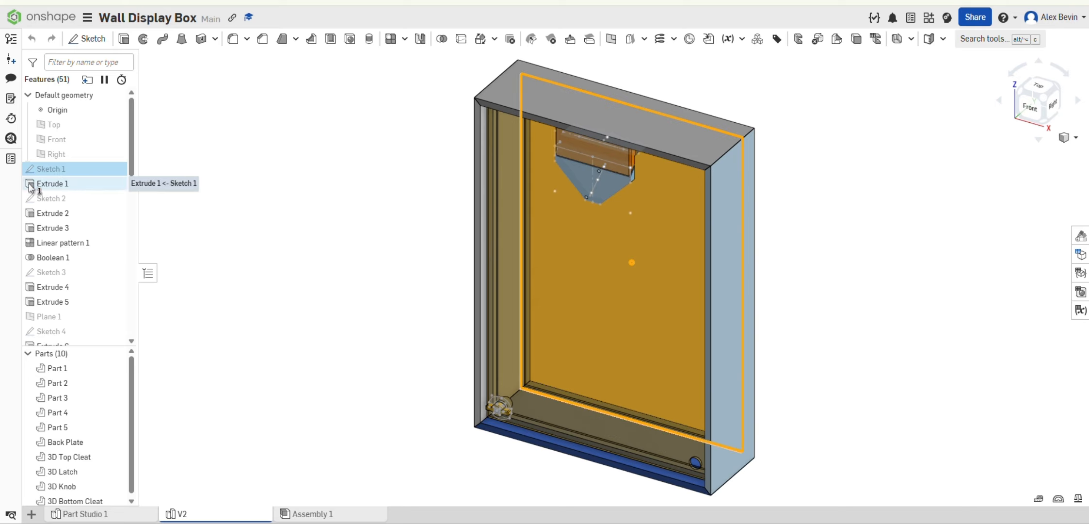
{"action": "right_click", "coordinate": [62, 169]}
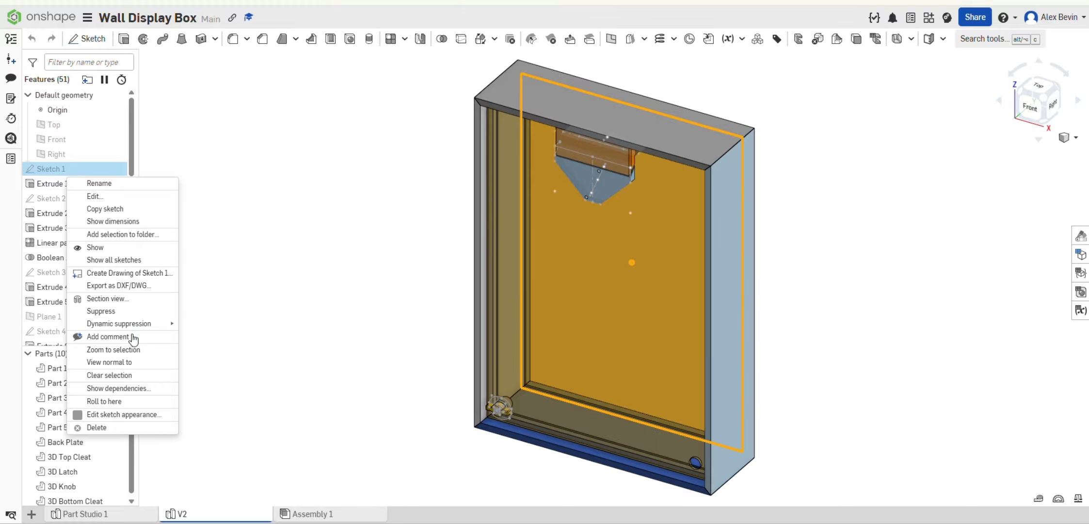
{"action": "left_click", "coordinate": [126, 406]}
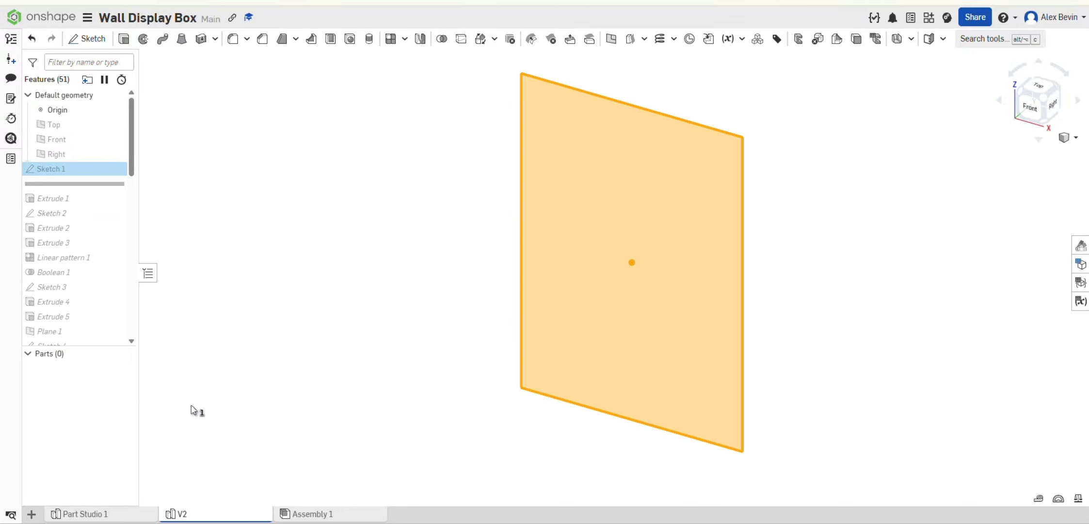
{"action": "left_click", "coordinate": [856, 266]}
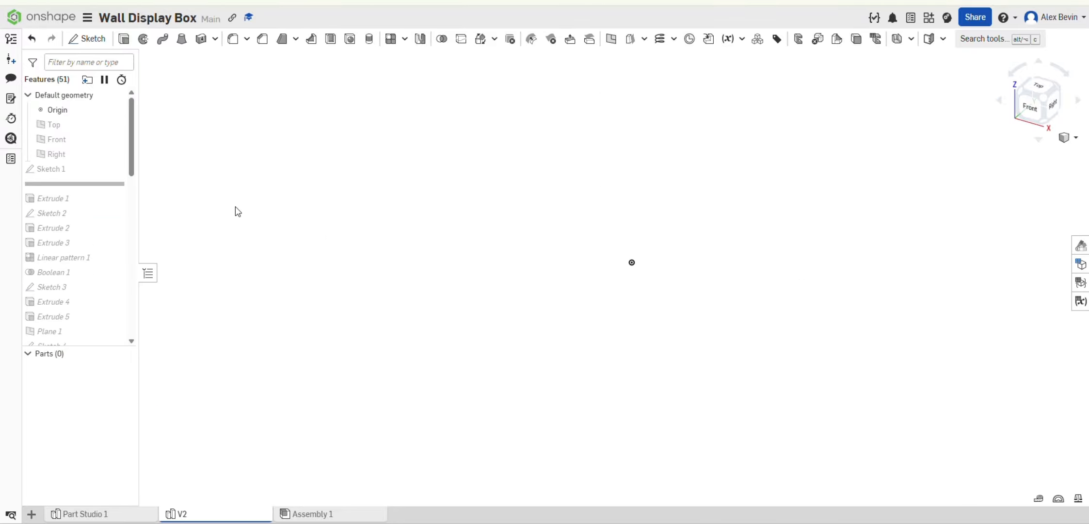
{"action": "left_click", "coordinate": [114, 169]}
{"action": "right_click_drag", "start_coordinate": [776, 217], "coordinate": [626, 210]}
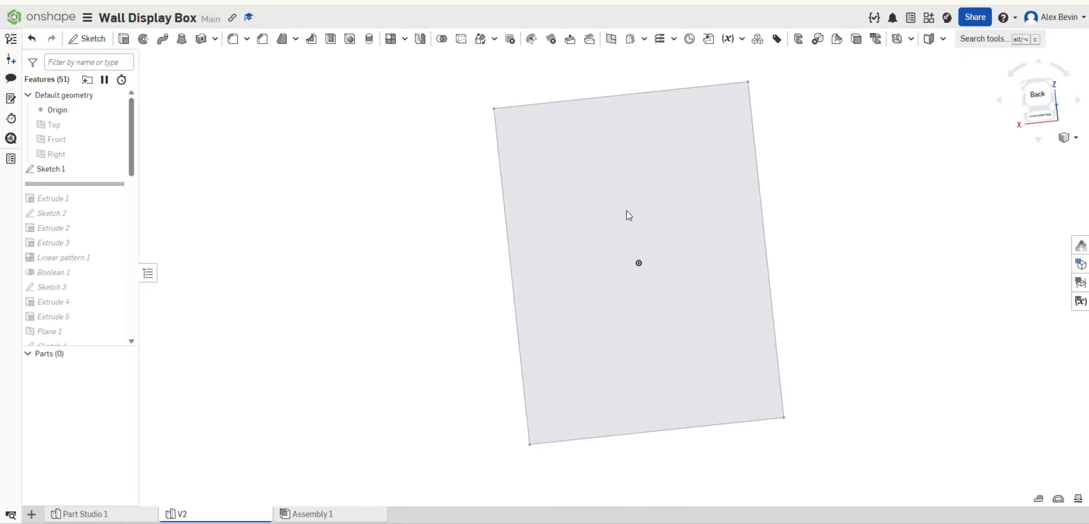
Open Sketch 1 for editing and examine the width and height dimensions of its rectangle.
{"action": "double_click", "coordinate": [57, 168]}
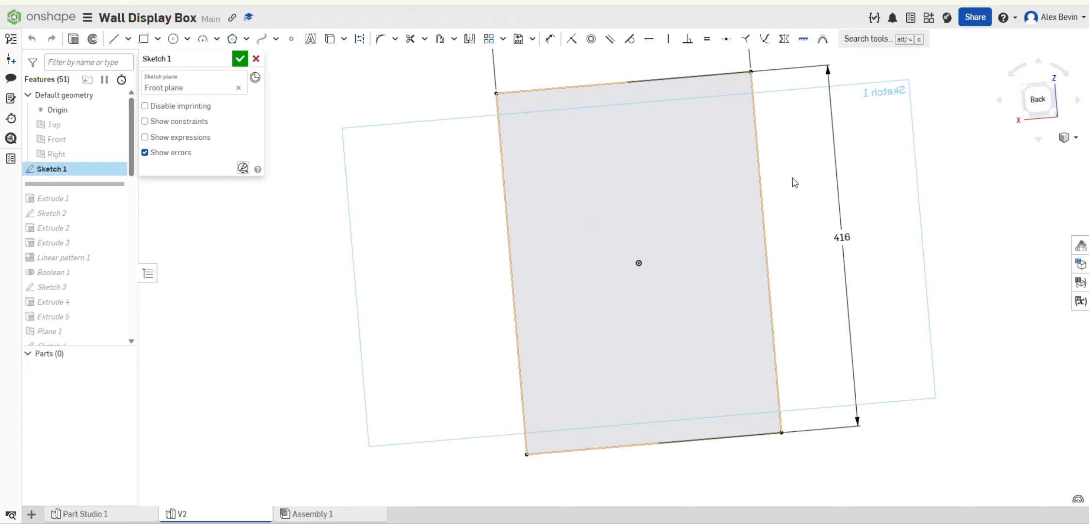
{"action": "scroll", "coordinate": [809, 148], "scroll_direction": "down", "scroll_amount": 3}
{"action": "middle_click_drag", "start_coordinate": [810, 144], "coordinate": [666, 207]}
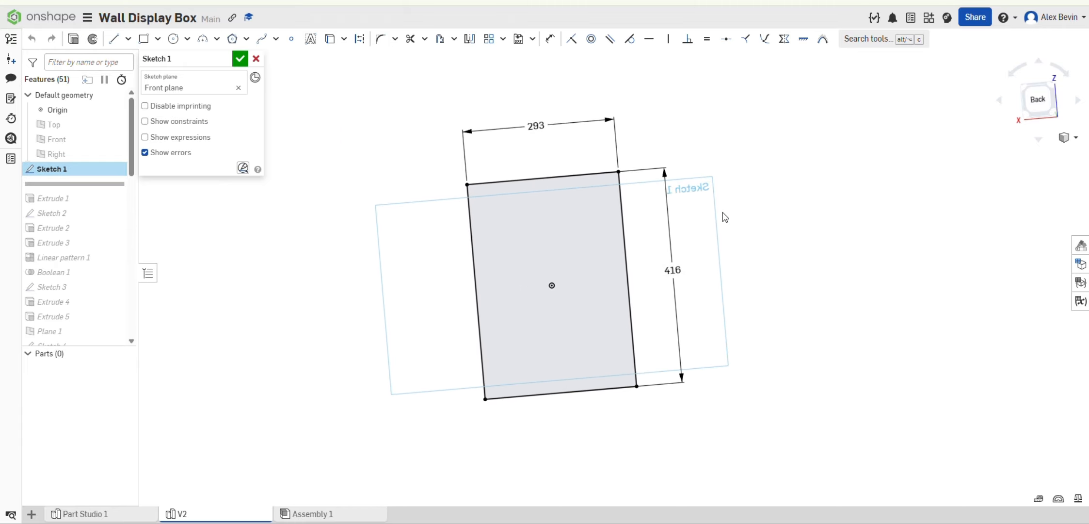
{"action": "scroll", "coordinate": [724, 255], "scroll_direction": "up", "scroll_amount": 2}
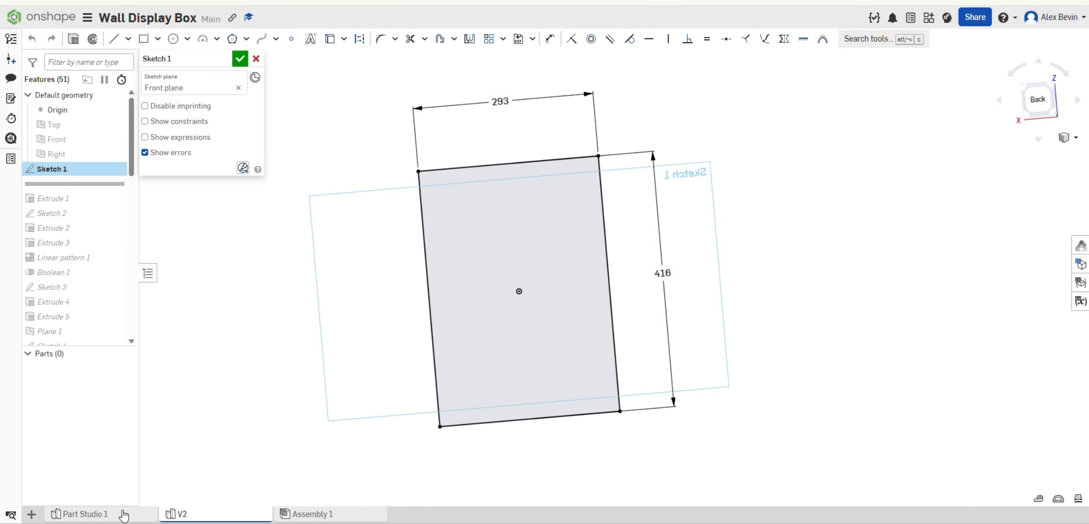
Create a new Part Studio in the document and switch to it.
{"action": "left_click", "coordinate": [32, 514]}
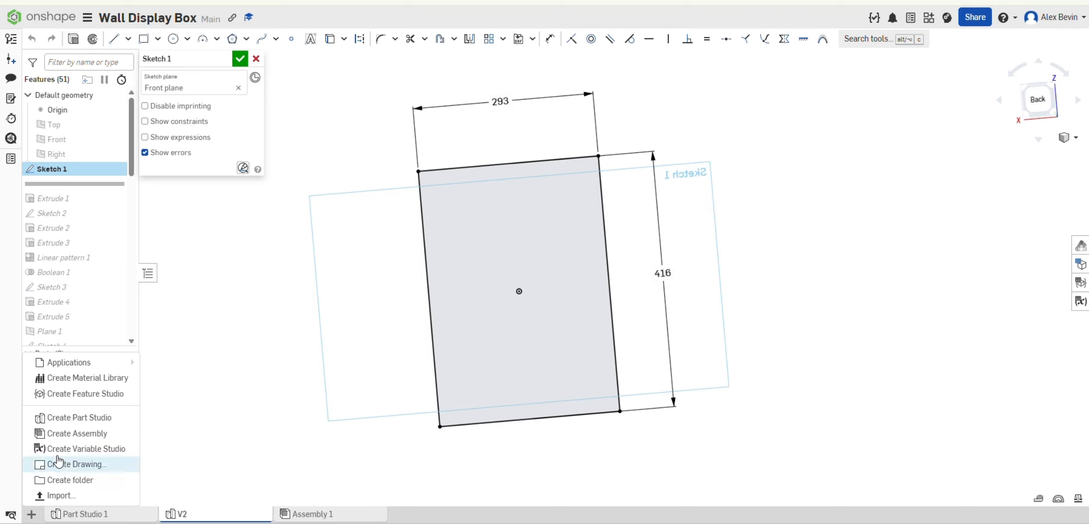
{"action": "left_click", "coordinate": [81, 422]}
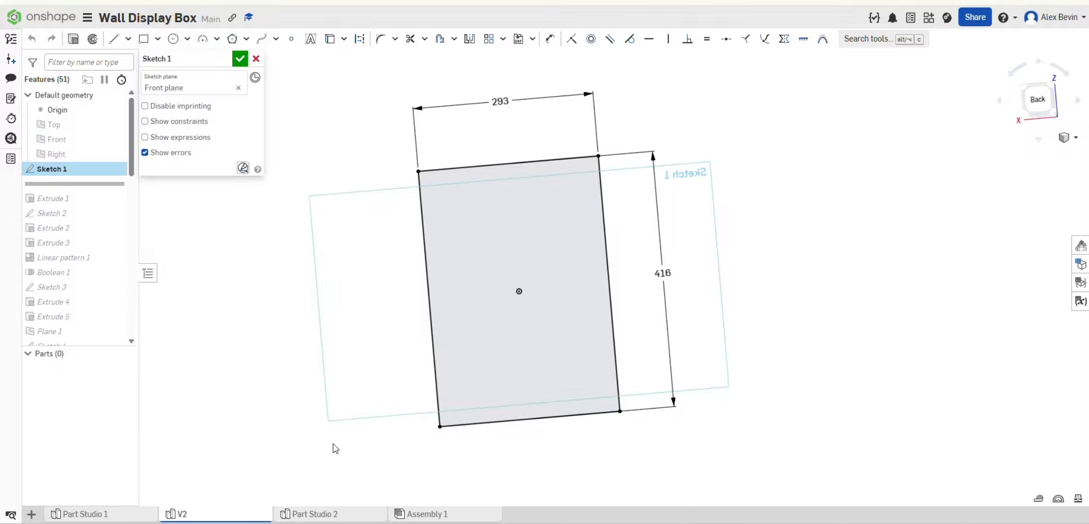
{"action": "left_click", "coordinate": [316, 515]}
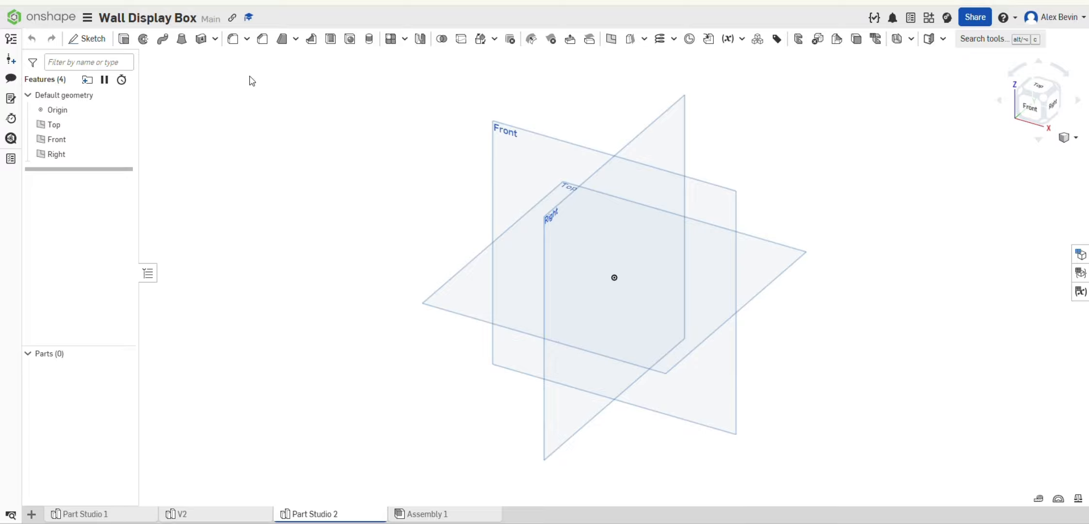
{"action": "left_click", "coordinate": [88, 20]}
{"action": "left_click", "coordinate": [88, 20]}
Start a new sketch on the Front plane, viewed normal to the plane.
{"action": "left_click", "coordinate": [528, 170]}
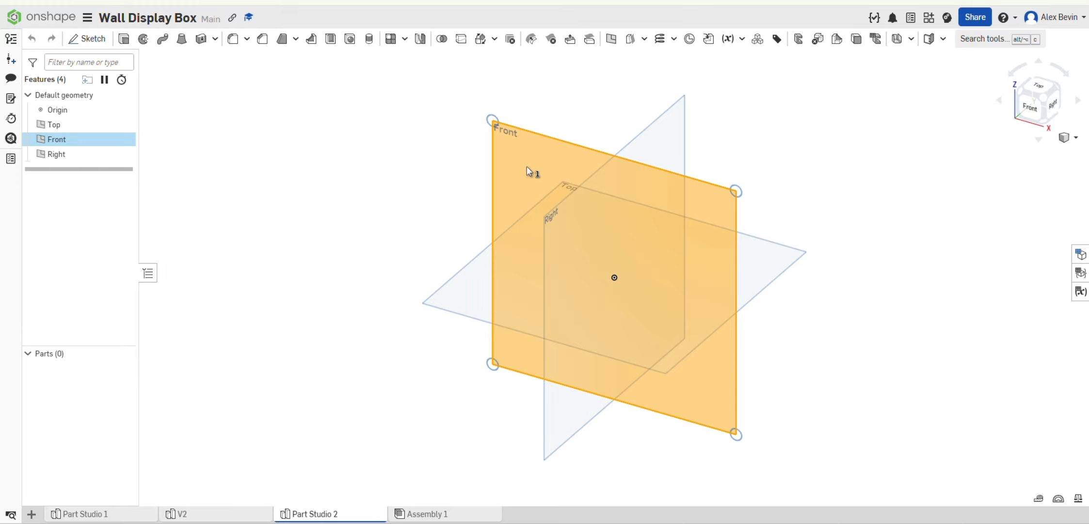
{"action": "key", "text": "n"}
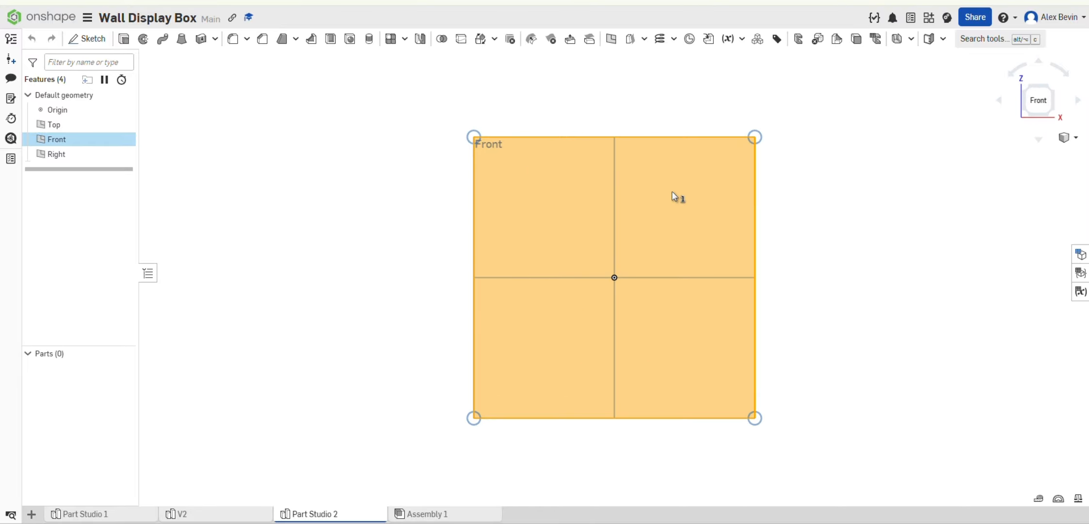
{"action": "middle_click_drag", "start_coordinate": [551, 173], "coordinate": [573, 180]}
{"action": "scroll", "coordinate": [550, 193], "scroll_direction": "up", "scroll_amount": 2}
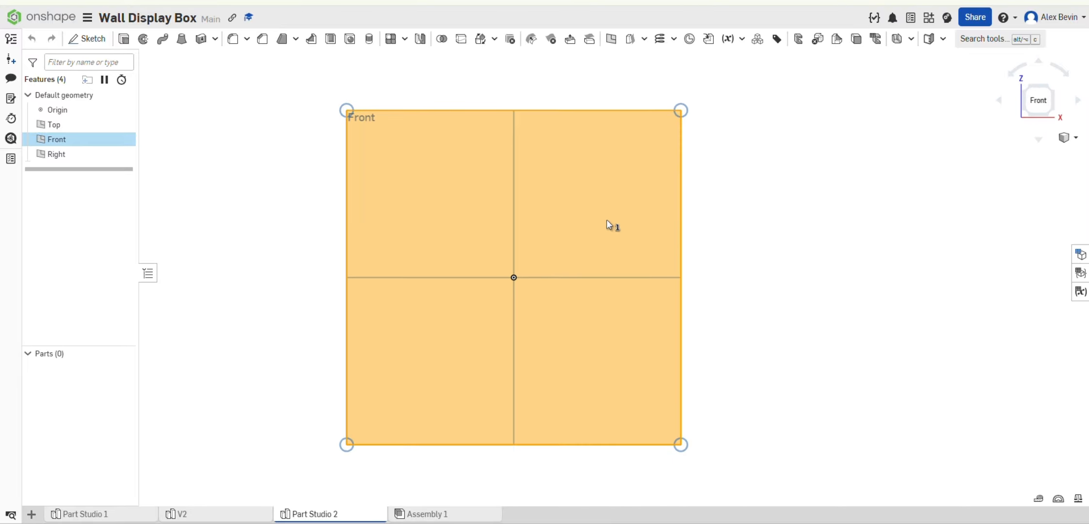
{"action": "middle_click_drag", "start_coordinate": [606, 220], "coordinate": [648, 214]}
{"action": "left_click", "coordinate": [86, 38]}
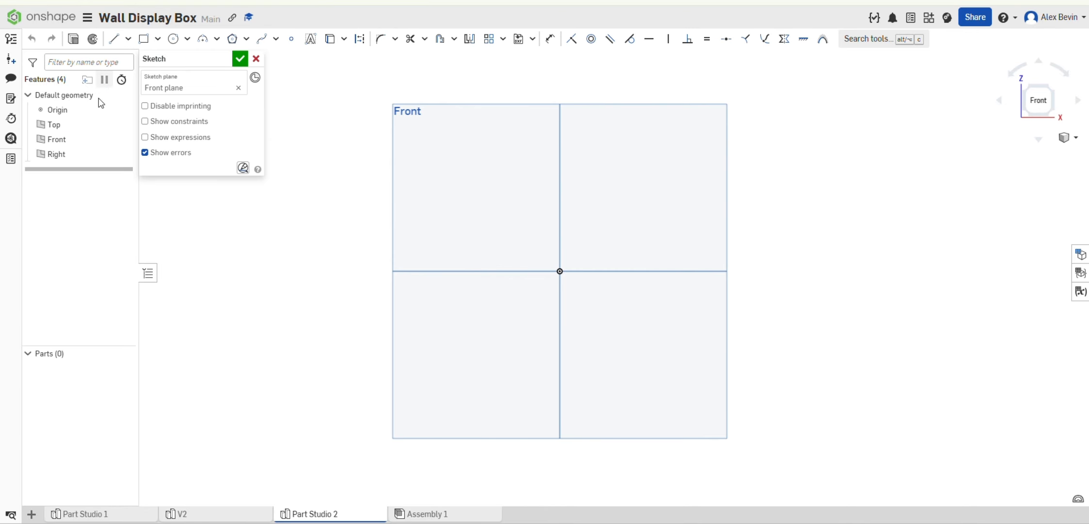
Draw a center point rectangle about 105 mm wide and 123 mm high, centred on the origin.
{"action": "left_click", "coordinate": [158, 39]}
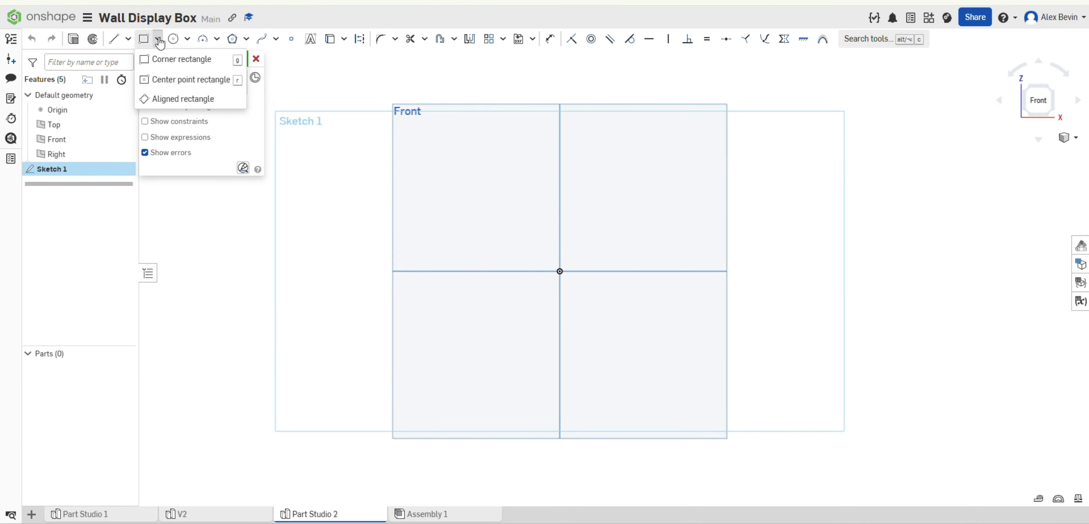
{"action": "left_click", "coordinate": [162, 84]}
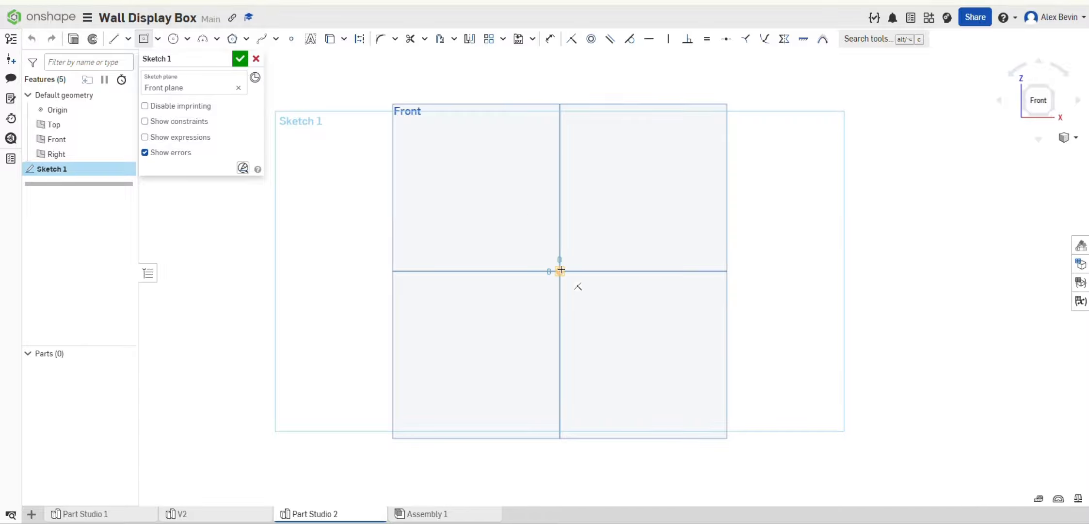
{"action": "left_click", "coordinate": [559, 270]}
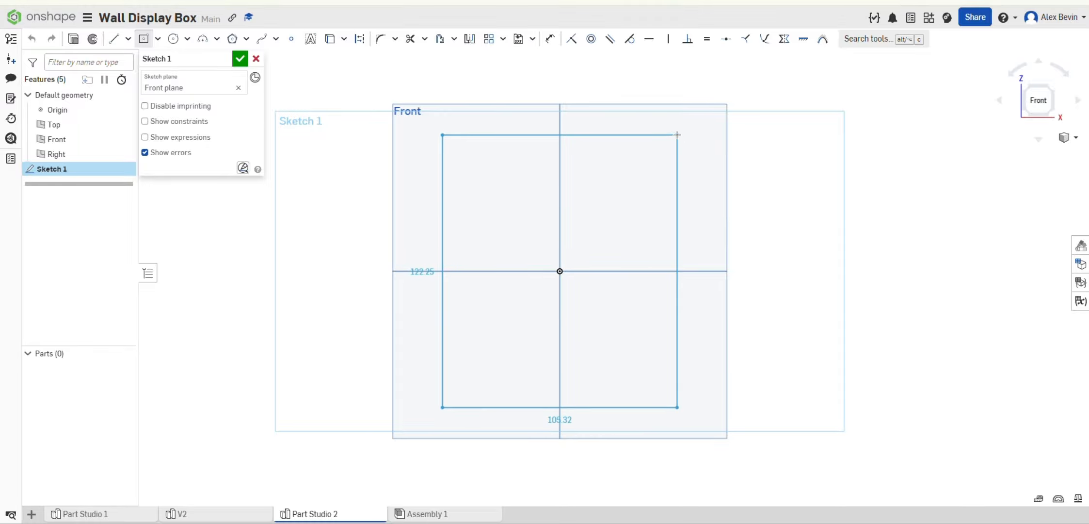
{"action": "left_click", "coordinate": [676, 135]}
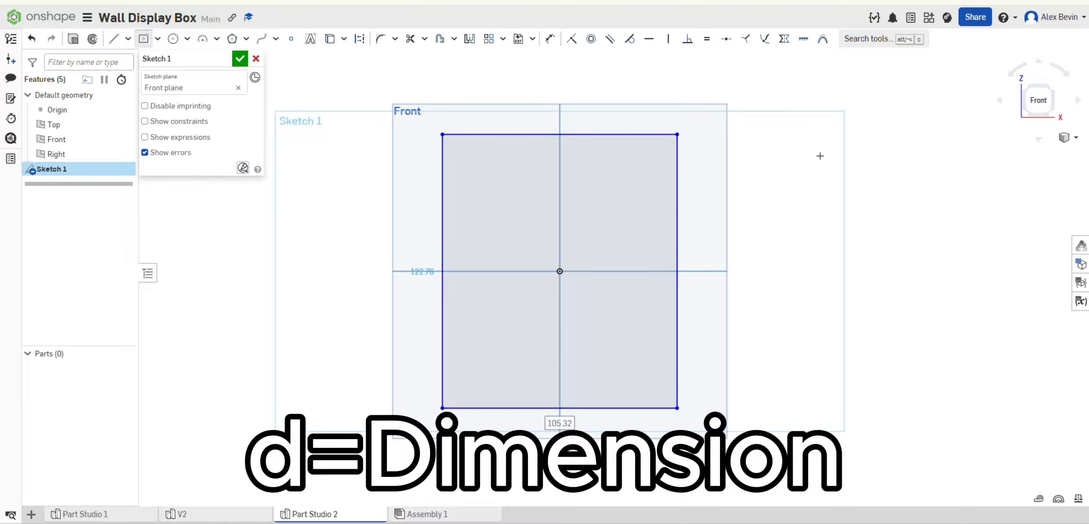
Dimension the rectangle's top edge and set its width to 293 mm.
{"action": "right_click_drag", "start_coordinate": [819, 155], "coordinate": [806, 166]}
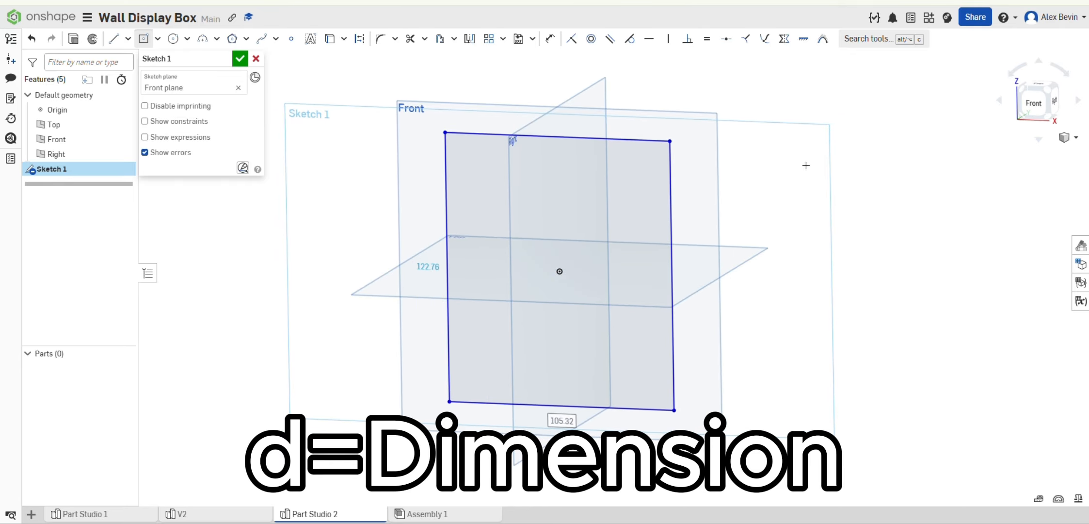
{"action": "scroll", "coordinate": [805, 165], "scroll_direction": "down", "scroll_amount": 5}
{"action": "middle_click_drag", "start_coordinate": [815, 148], "coordinate": [736, 149]}
{"action": "scroll", "coordinate": [699, 187], "scroll_direction": "up", "scroll_amount": 4}
{"action": "mouse_move", "coordinate": [535, 275]}
{"action": "right_mouse_down"}
{"action": "mouse_move", "coordinate": [563, 280]}
{"action": "mouse_move", "coordinate": [506, 243]}
{"action": "mouse_move", "coordinate": [487, 163]}
{"action": "right_mouse_up"}
{"action": "key", "text": "d"}
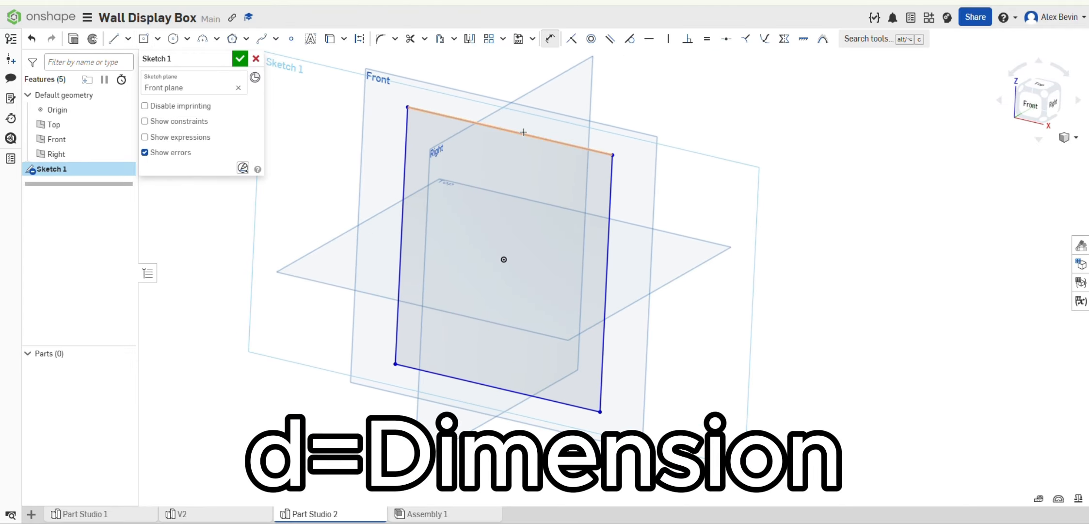
{"action": "left_click", "coordinate": [515, 130]}
{"action": "left_click", "coordinate": [522, 87]}
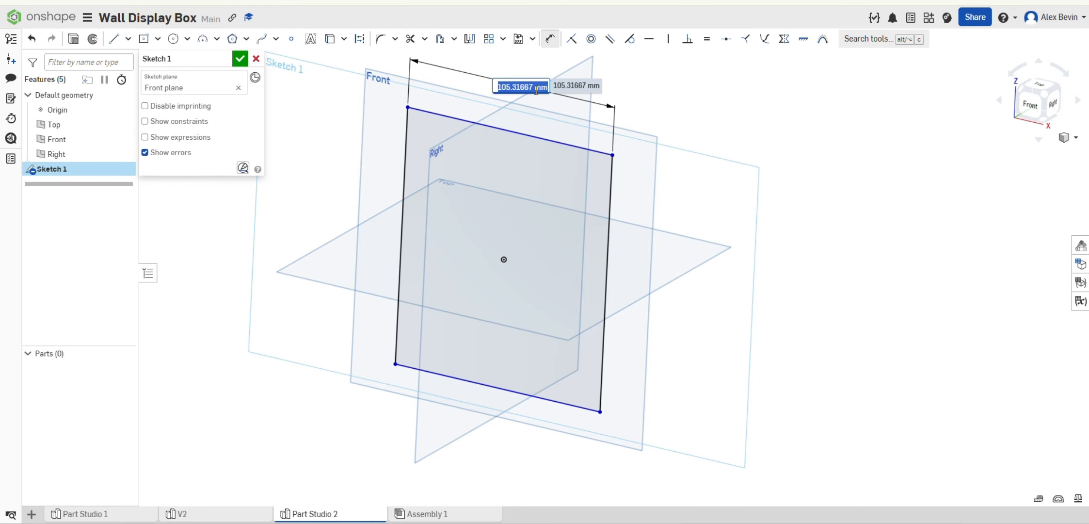
{"action": "type", "text": "29"}
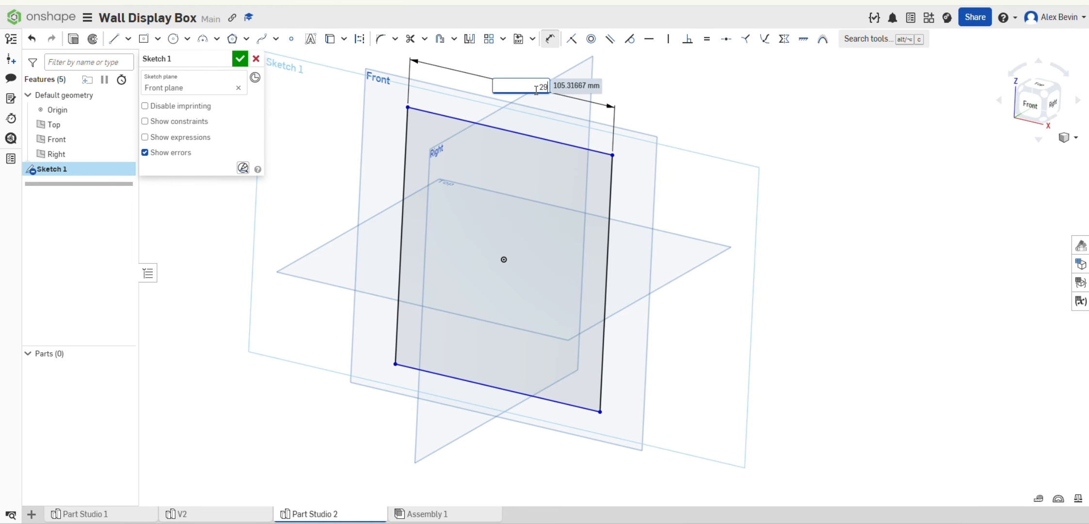
{"action": "type", "text": "3"}
{"action": "key", "text": "Return"}
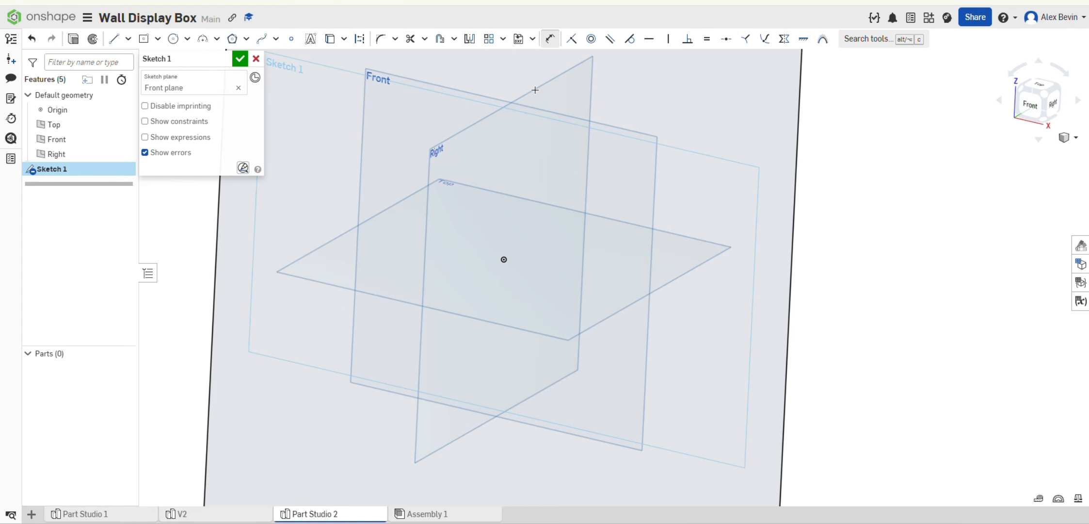
Dimension the rectangle's right edge and set its height to 416 mm.
{"action": "scroll", "coordinate": [515, 65], "scroll_direction": "down", "scroll_amount": 5}
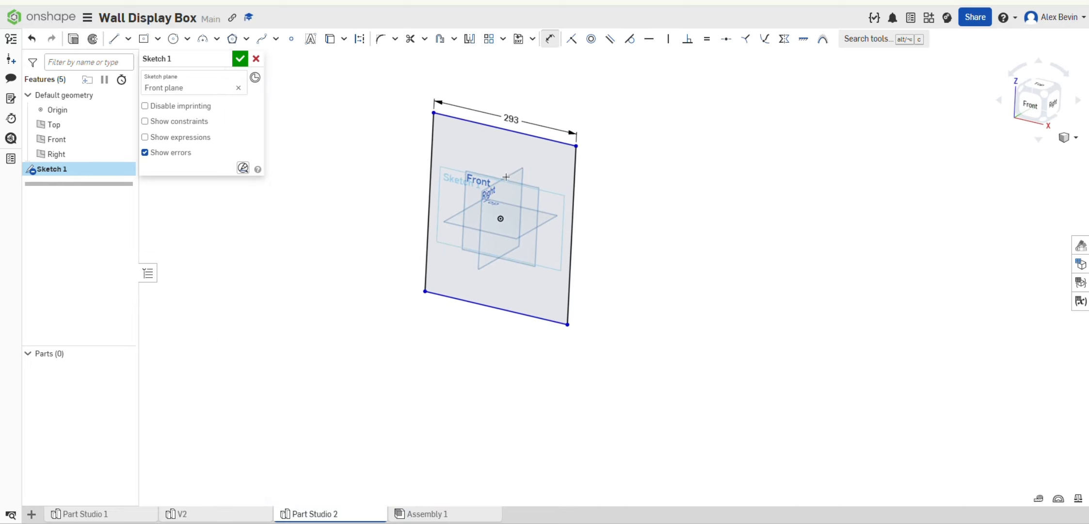
{"action": "left_click", "coordinate": [573, 204]}
{"action": "left_click", "coordinate": [665, 204]}
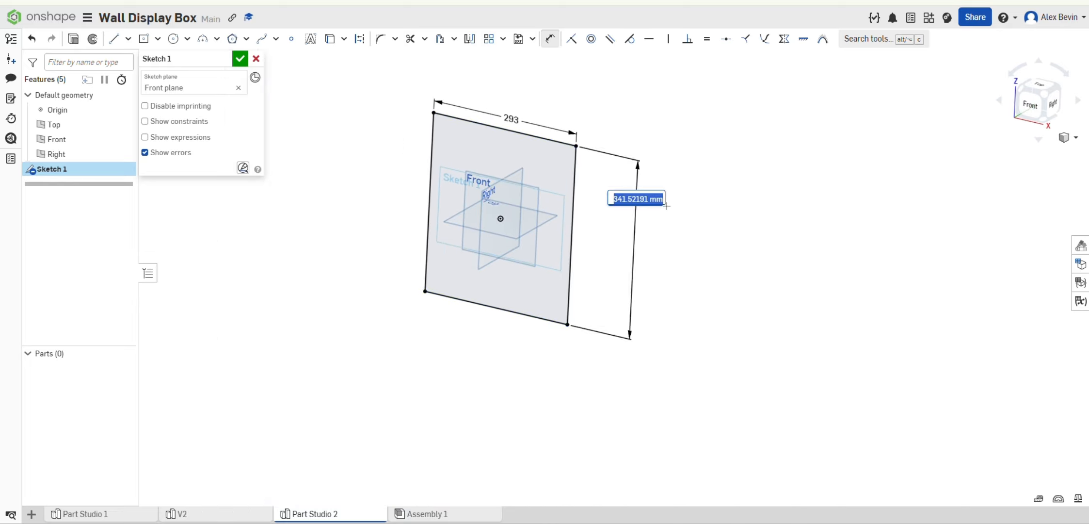
{"action": "type", "text": "4"}
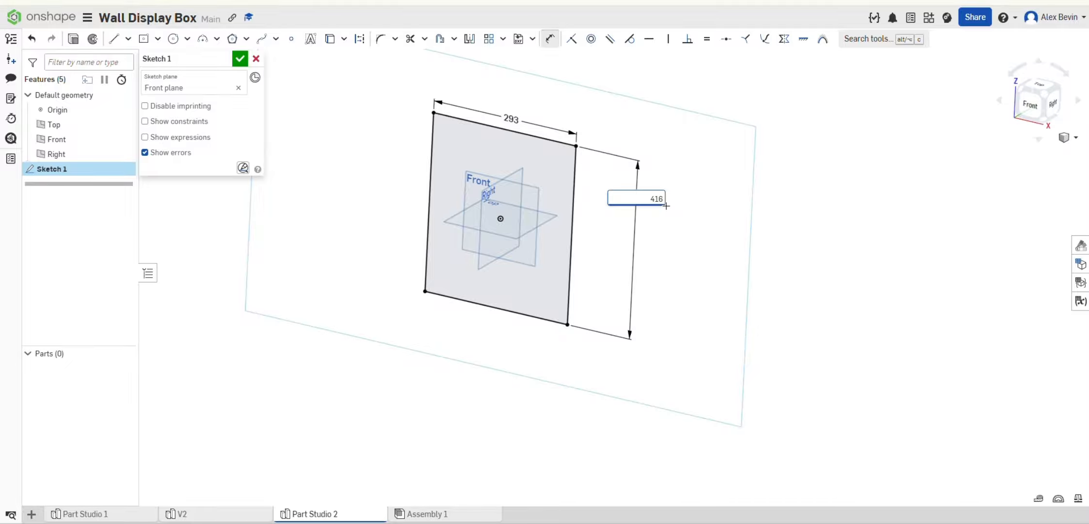
{"action": "type", "text": "16"}
{"action": "key", "text": "Return"}
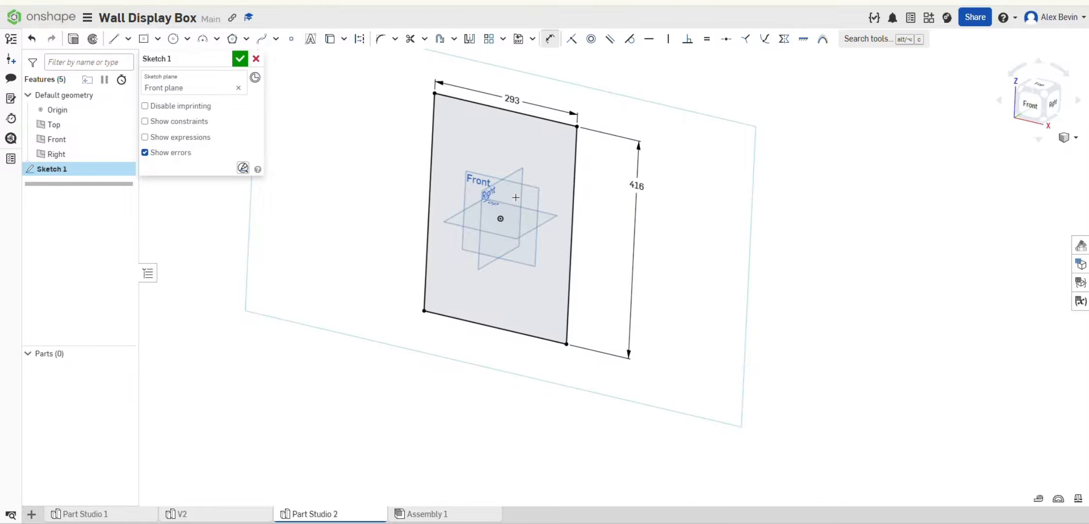
Extrude the 293 by 416 mm rectangle as a new solid with a blind depth of 3 mm.
{"action": "key", "text": "n"}
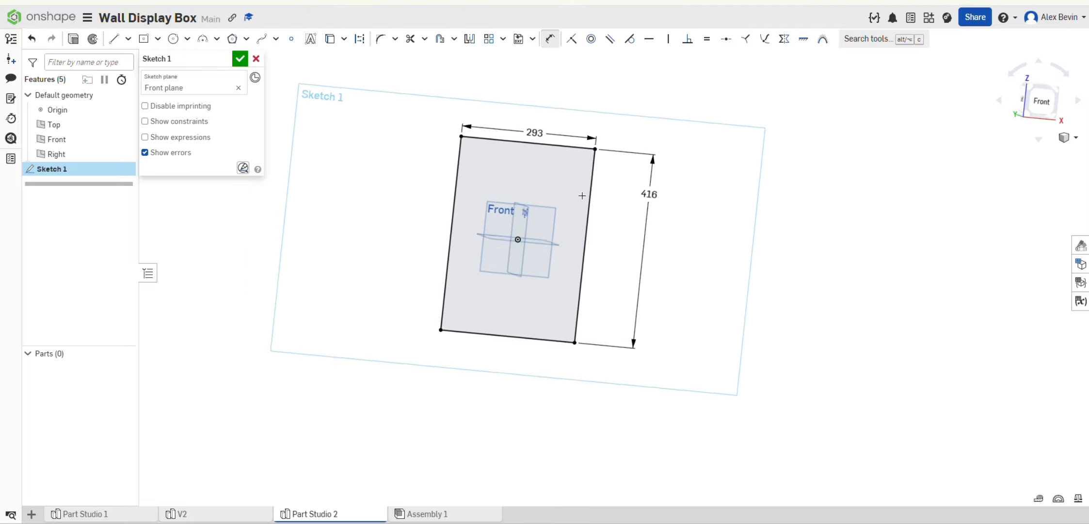
{"action": "scroll", "coordinate": [608, 221], "scroll_direction": "up", "scroll_amount": 2}
{"action": "right_click_drag", "start_coordinate": [615, 209], "coordinate": [644, 217]}
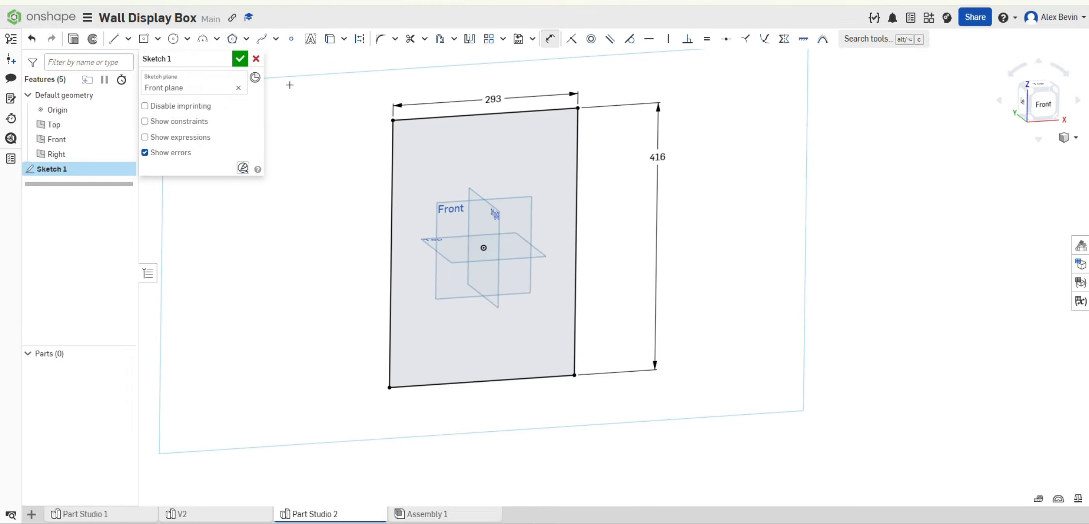
{"action": "left_click", "coordinate": [73, 40]}
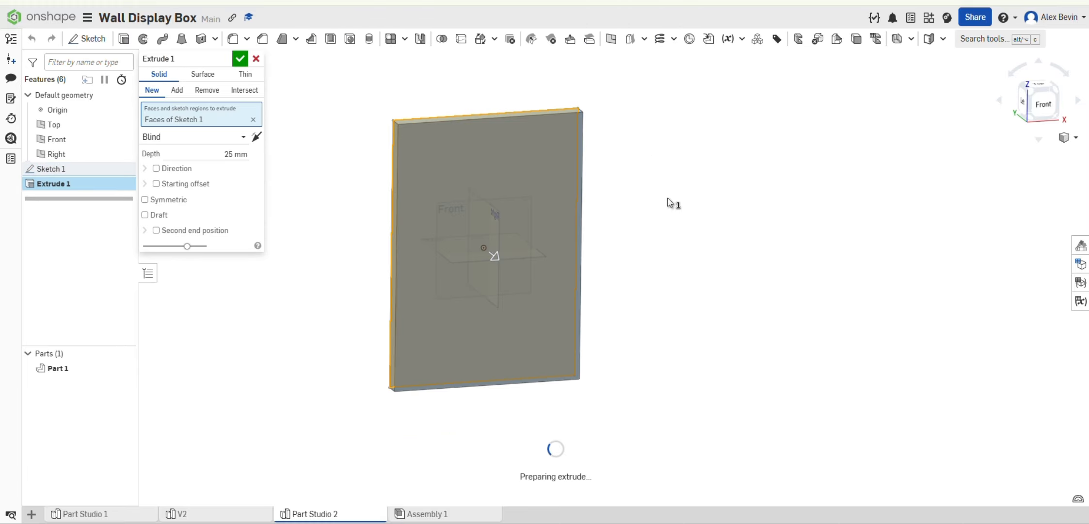
{"action": "right_click_drag", "start_coordinate": [661, 192], "coordinate": [622, 216]}
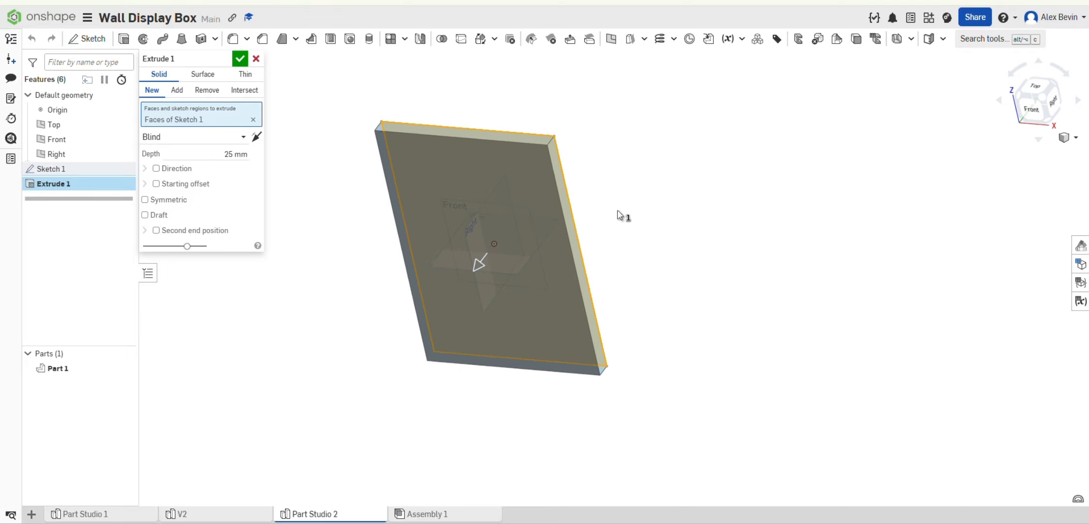
{"action": "left_click", "coordinate": [239, 148]}
{"action": "type", "text": "3mm"}
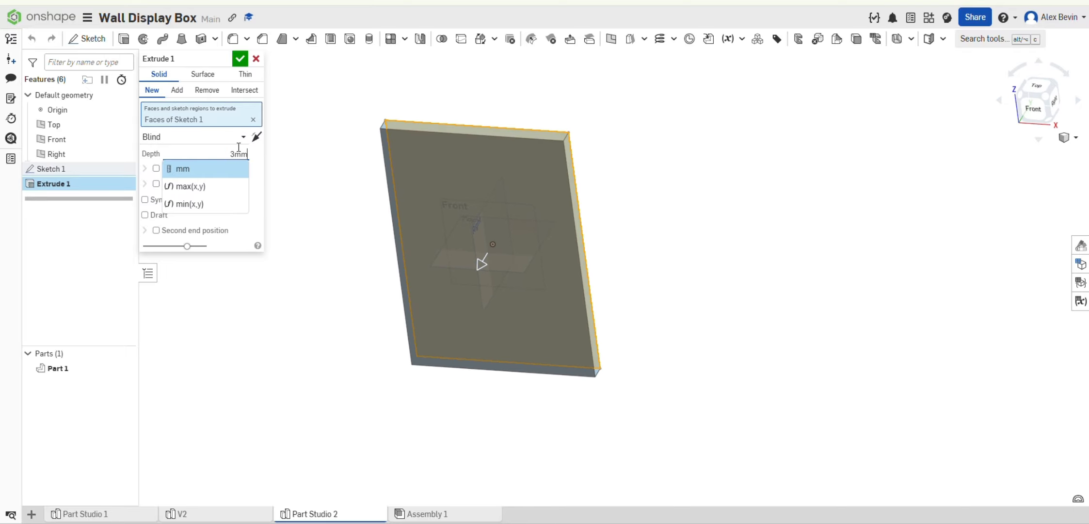
{"action": "key", "text": "Return"}
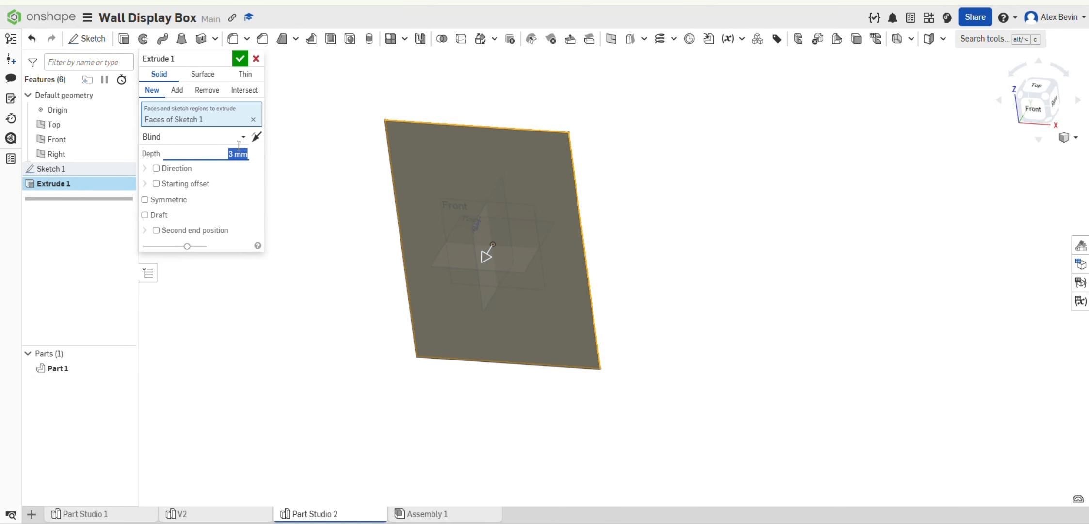
{"action": "left_click", "coordinate": [241, 60]}
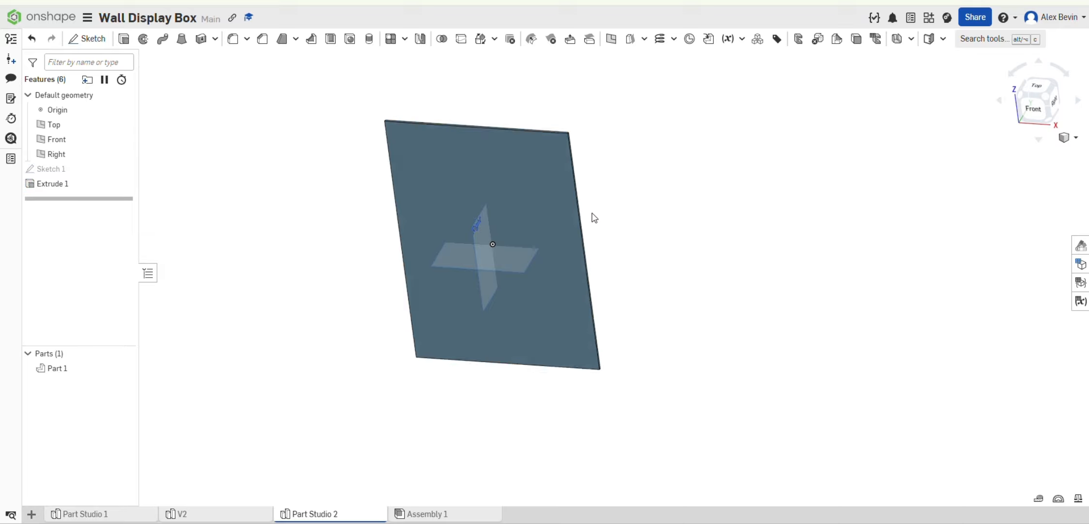
Start a sketch on the panel's front face and draw a center point rectangle about 263 by 390 mm, centred on the origin.
{"action": "right_click_drag", "start_coordinate": [590, 214], "coordinate": [568, 221]}
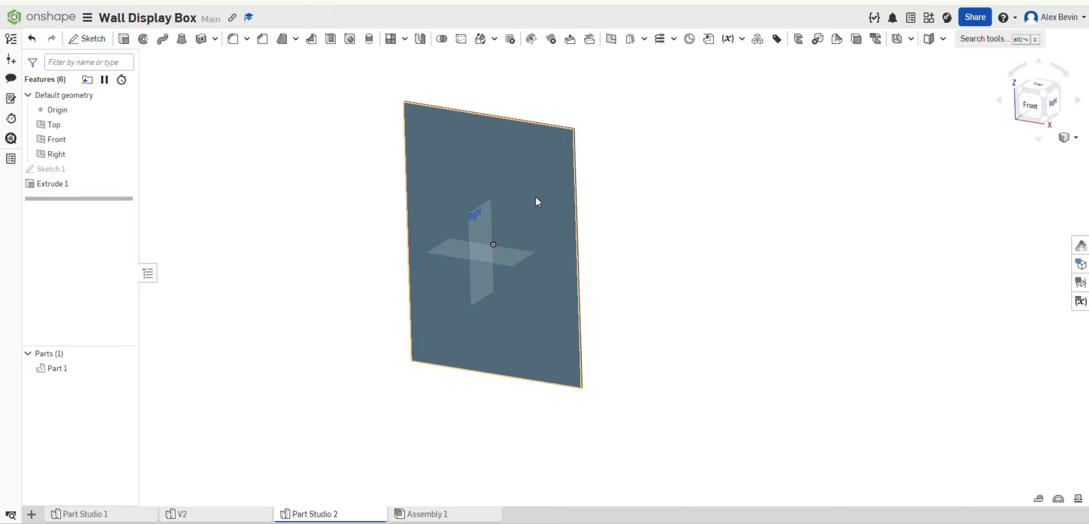
{"action": "right_click_drag", "start_coordinate": [608, 235], "coordinate": [614, 230]}
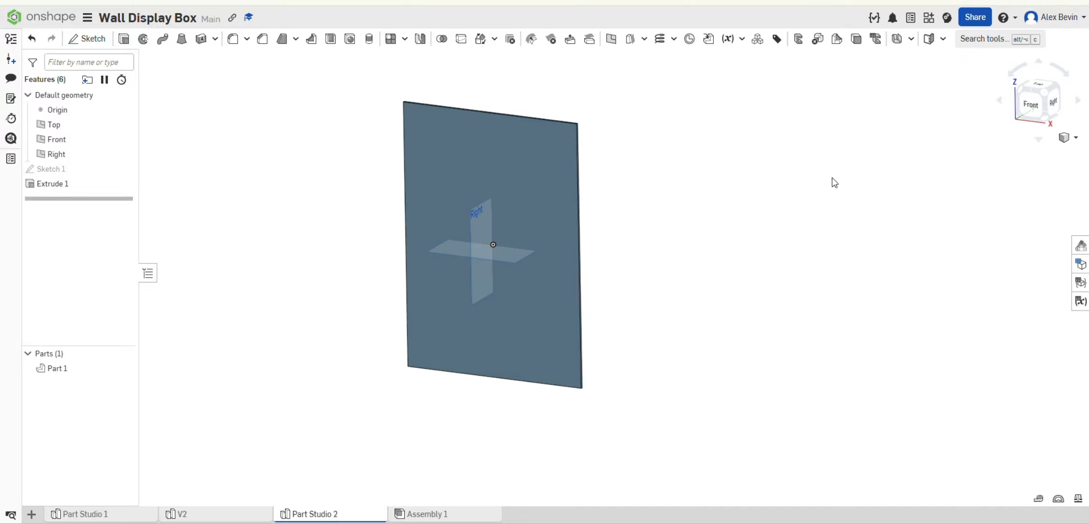
{"action": "left_click", "coordinate": [1049, 92]}
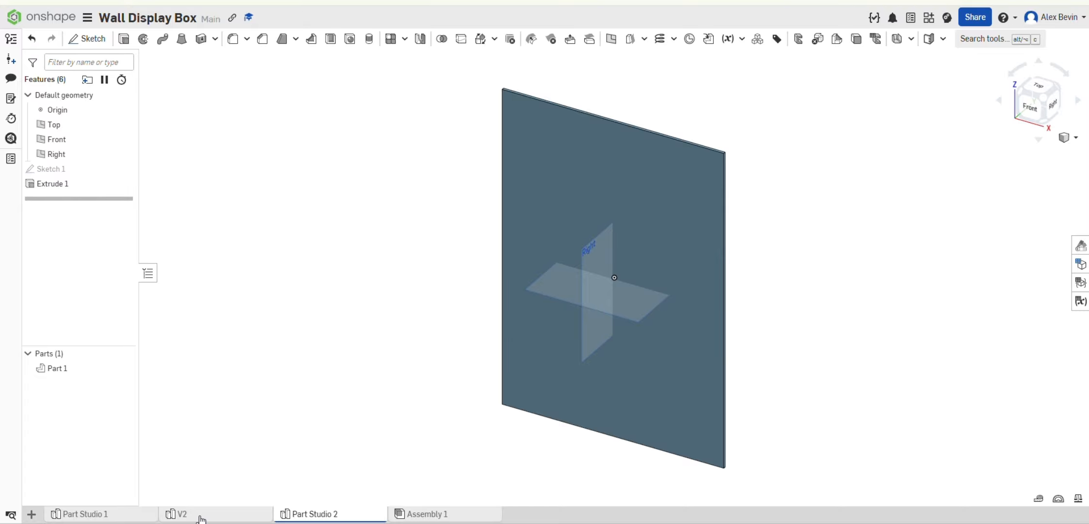
{"action": "middle_click_drag", "start_coordinate": [644, 169], "coordinate": [502, 156]}
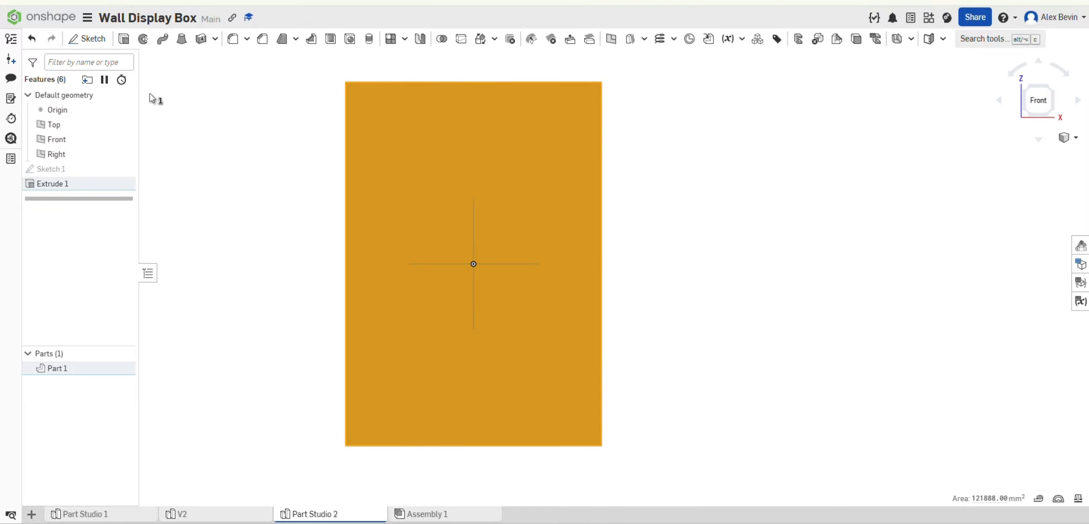
{"action": "left_click", "coordinate": [70, 39]}
{"action": "left_click", "coordinate": [143, 38]}
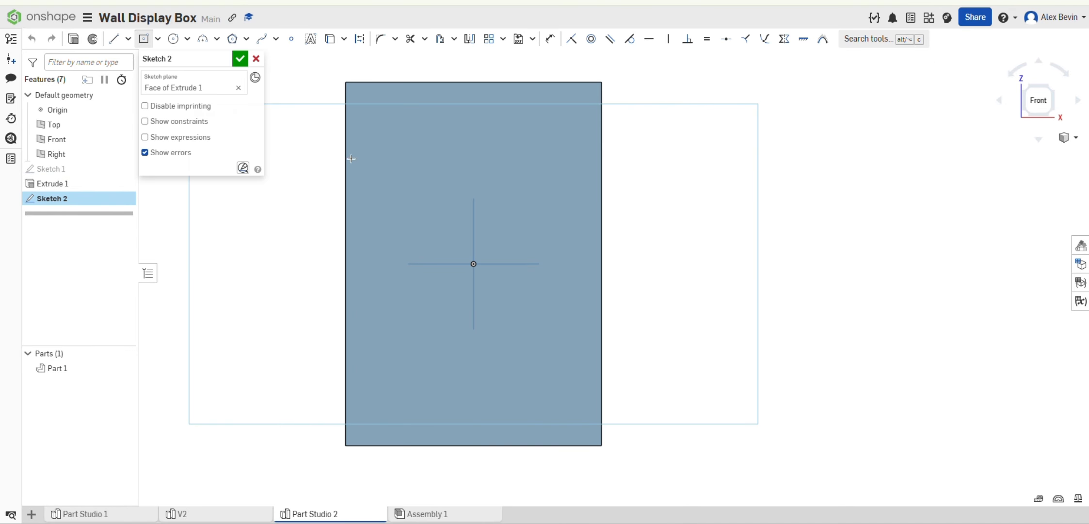
{"action": "left_click", "coordinate": [472, 264]}
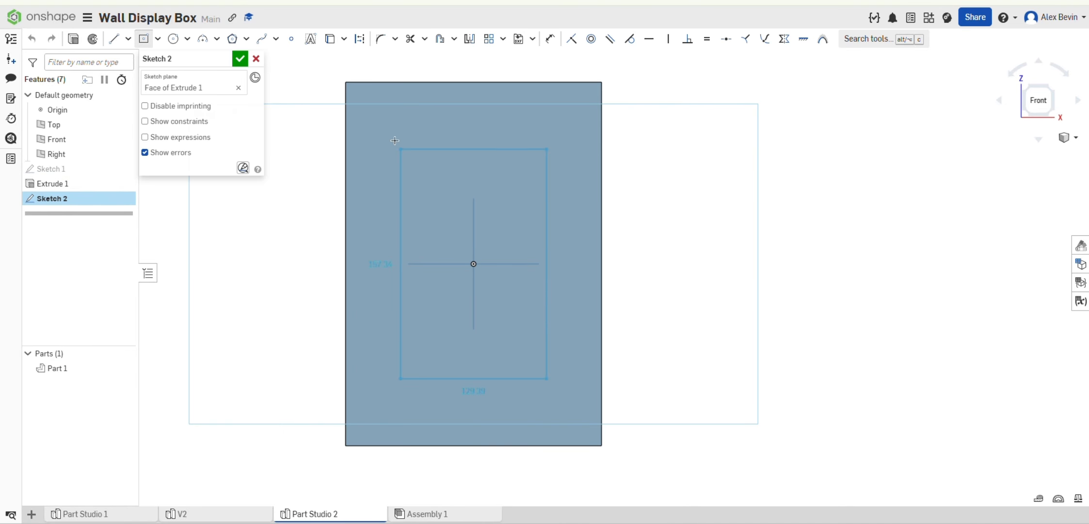
{"action": "left_click", "coordinate": [359, 93]}
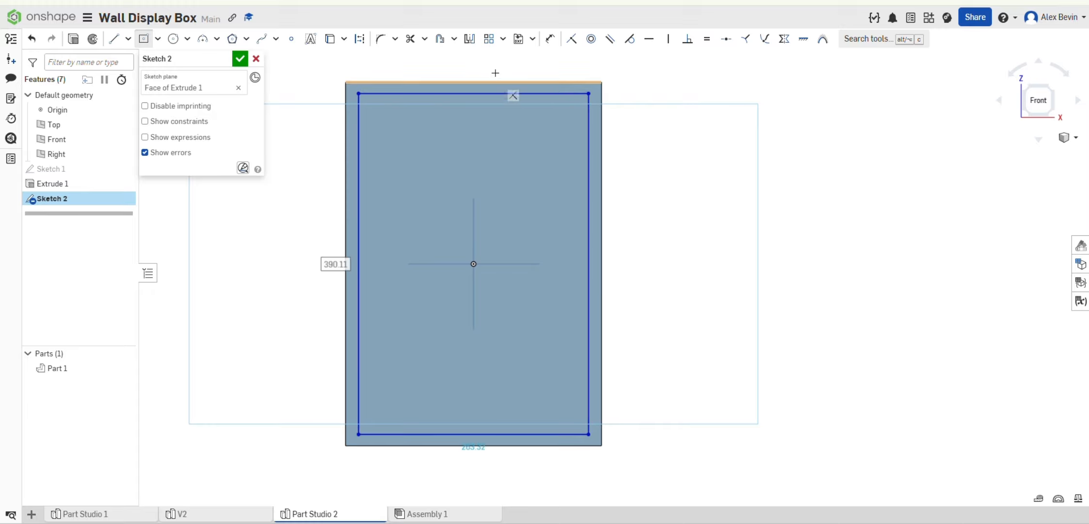
Dimension the inner rectangle's top edge to 6 mm from the panel's top edge.
{"action": "scroll", "coordinate": [458, 109], "scroll_direction": "up", "scroll_amount": 3}
{"action": "key", "text": "u"}
{"action": "left_click", "coordinate": [480, 115]}
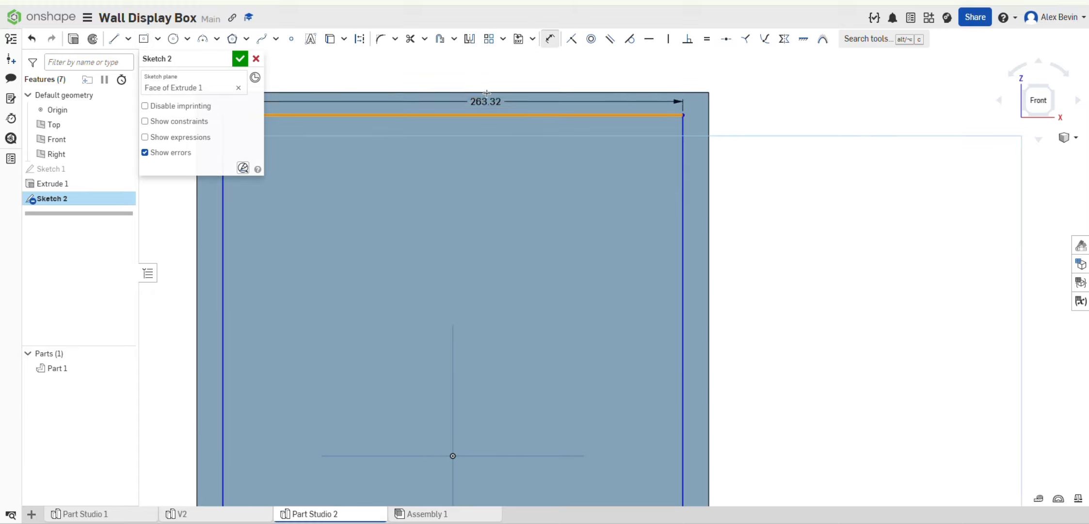
{"action": "left_click", "coordinate": [487, 92]}
{"action": "left_click", "coordinate": [777, 73]}
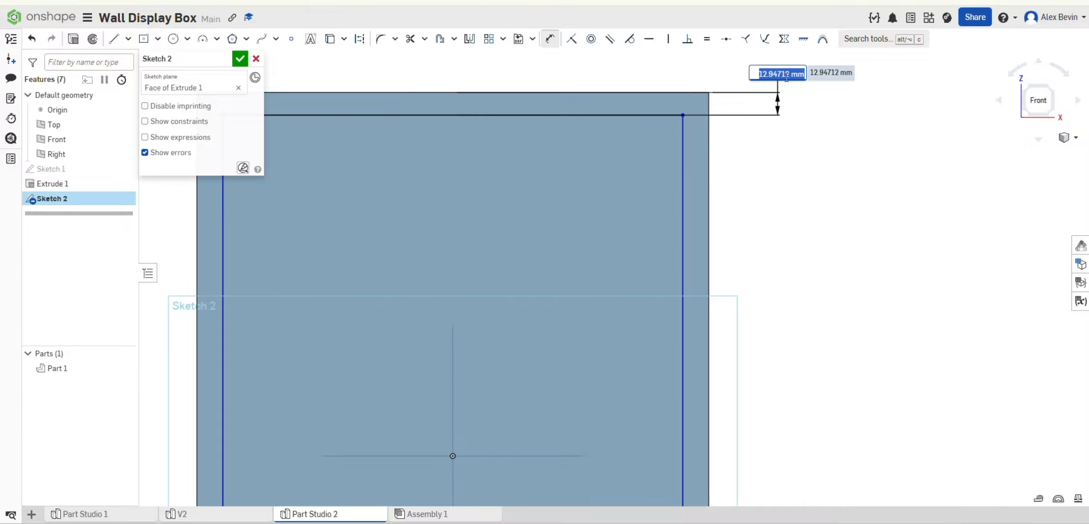
{"action": "type", "text": "6"}
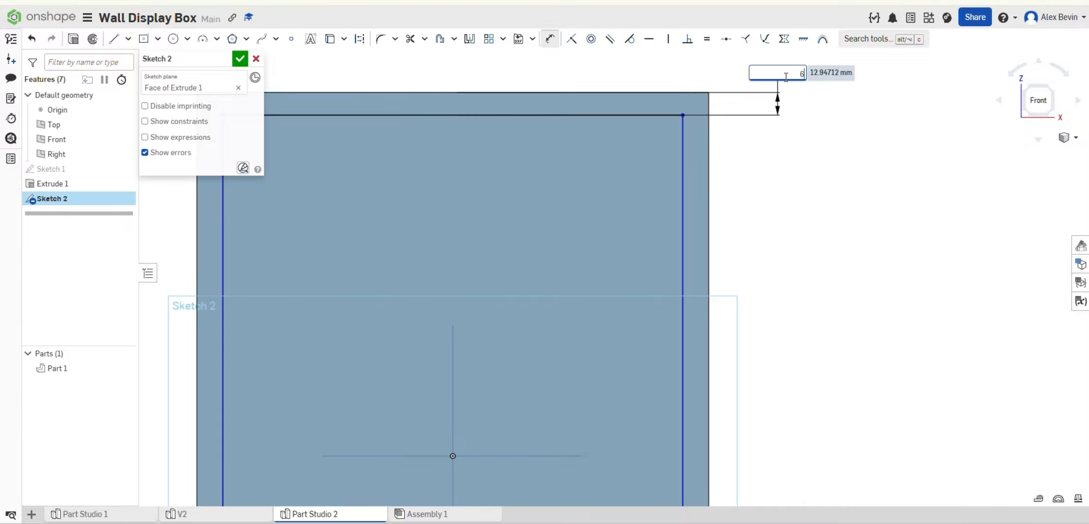
{"action": "key", "text": "Return"}
Dimension the inner rectangle's right edge to 6 mm from the panel's right edge, and finish the sketch.
{"action": "left_click", "coordinate": [561, 168]}
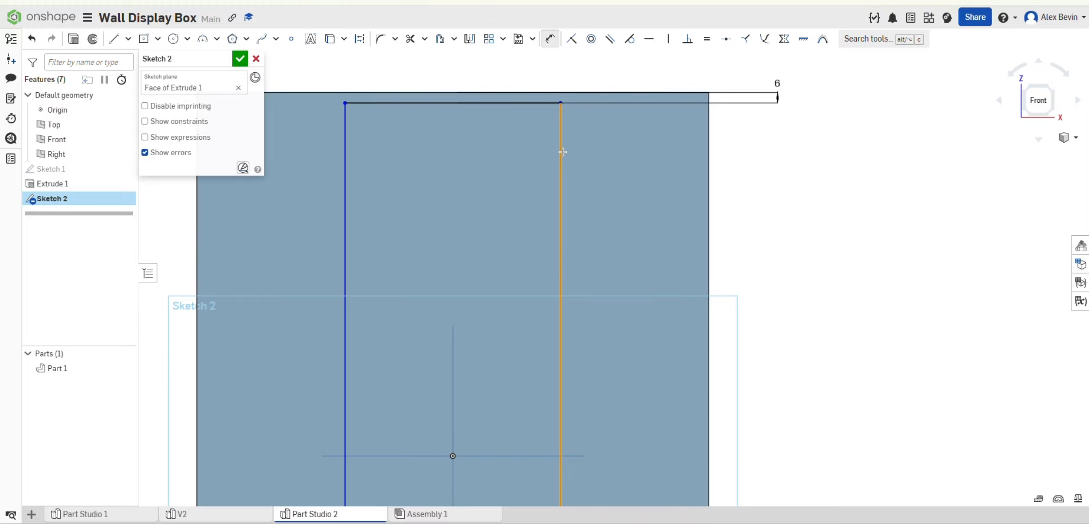
{"action": "left_click", "coordinate": [708, 165]}
{"action": "left_click", "coordinate": [887, 167]}
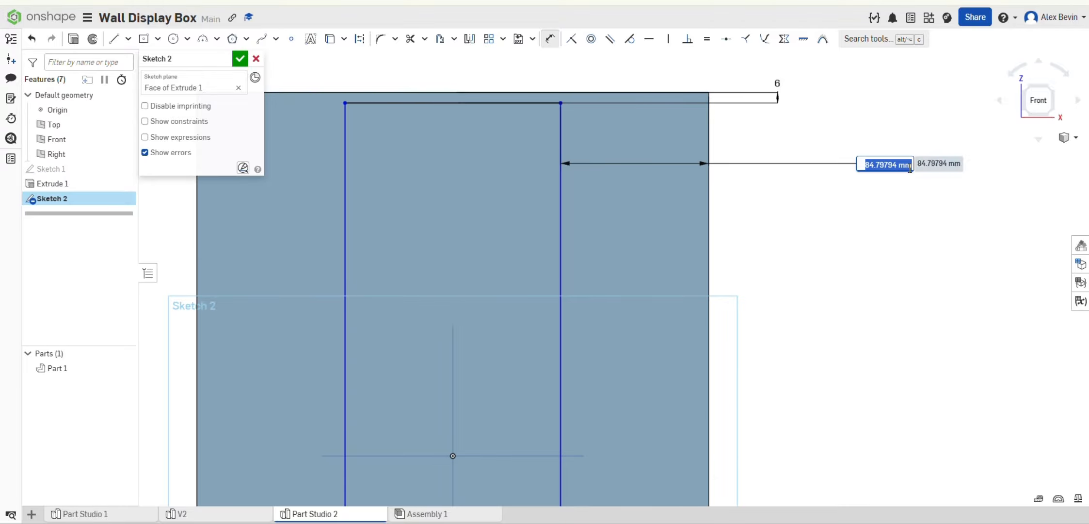
{"action": "key", "text": "Return"}
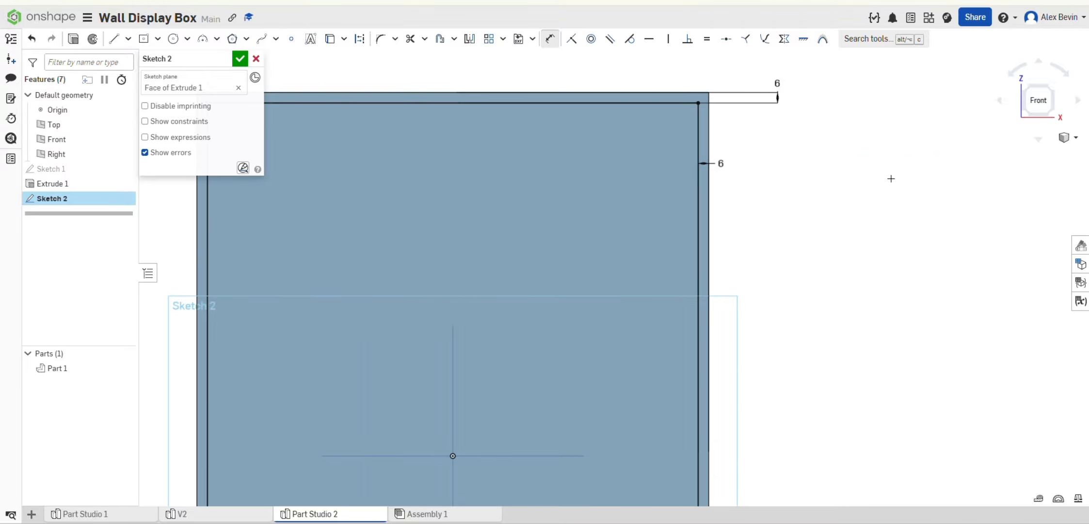
{"action": "scroll", "coordinate": [611, 144], "scroll_direction": "down", "scroll_amount": 3}
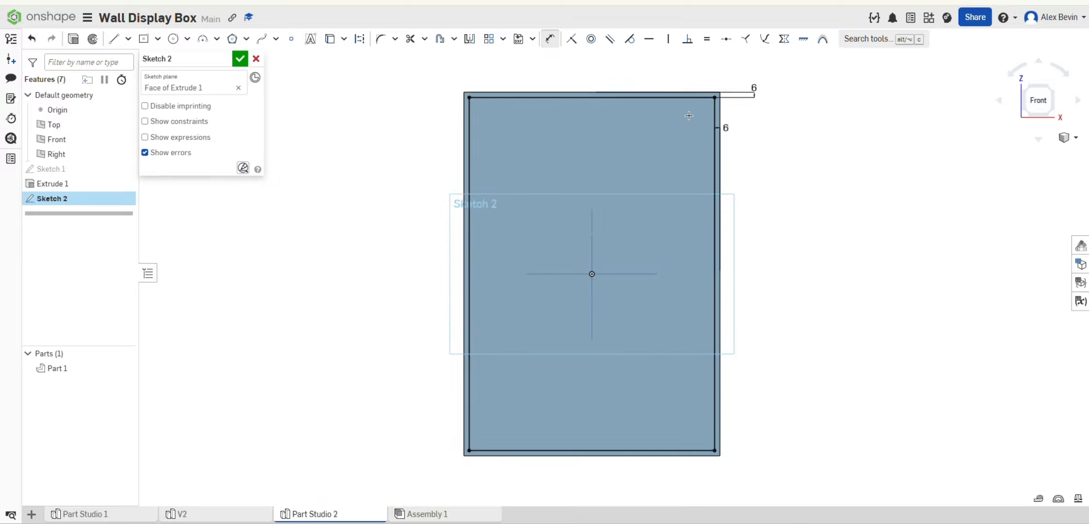
{"action": "scroll", "coordinate": [689, 73], "scroll_direction": "up", "scroll_amount": 3}
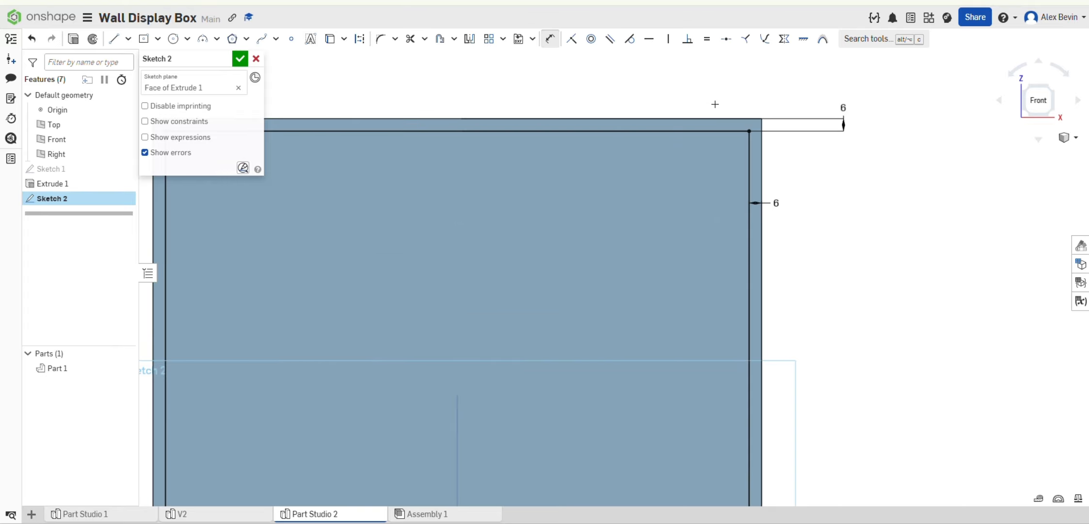
{"action": "right_click_drag", "start_coordinate": [714, 105], "coordinate": [700, 114]}
{"action": "scroll", "coordinate": [675, 146], "scroll_direction": "down", "scroll_amount": 4}
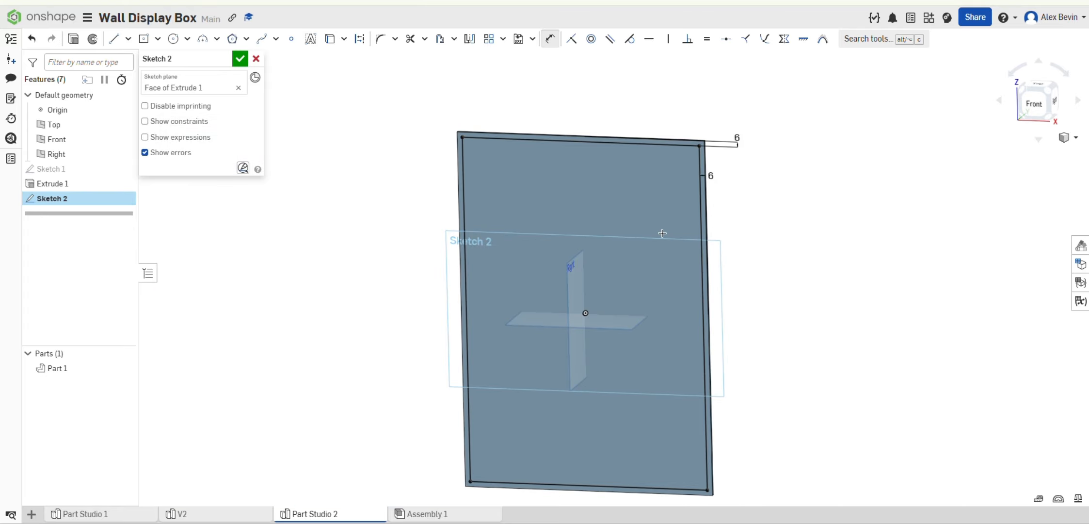
{"action": "mouse_move", "coordinate": [664, 216]}
{"action": "right_mouse_down"}
{"action": "mouse_move", "coordinate": [629, 216]}
{"action": "mouse_move", "coordinate": [660, 216]}
{"action": "right_mouse_up"}
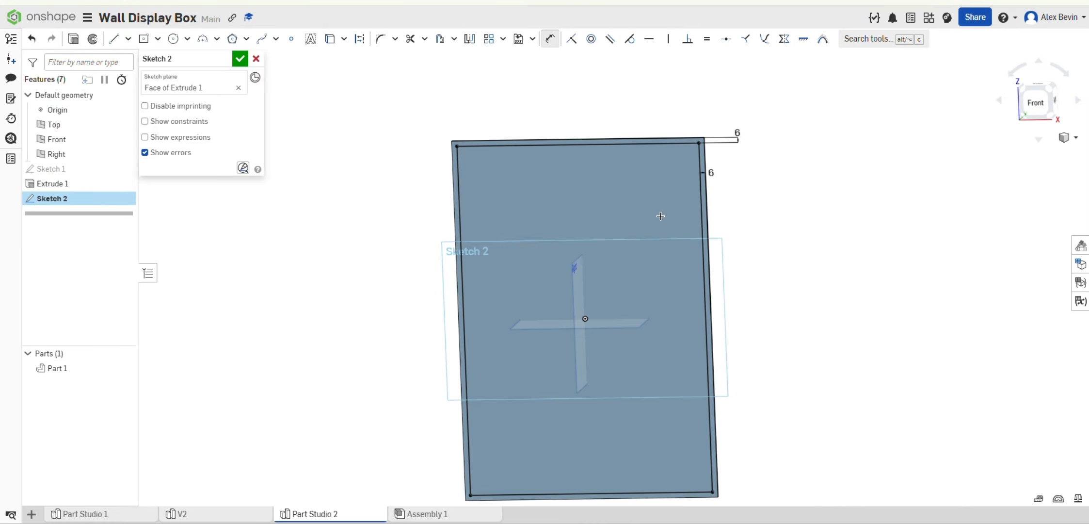
{"action": "left_click", "coordinate": [239, 58]}
Examine the frame offsets and diagonal corner lines of Sketch 2 in the V2 Part Studio.
{"action": "left_click", "coordinate": [219, 513]}
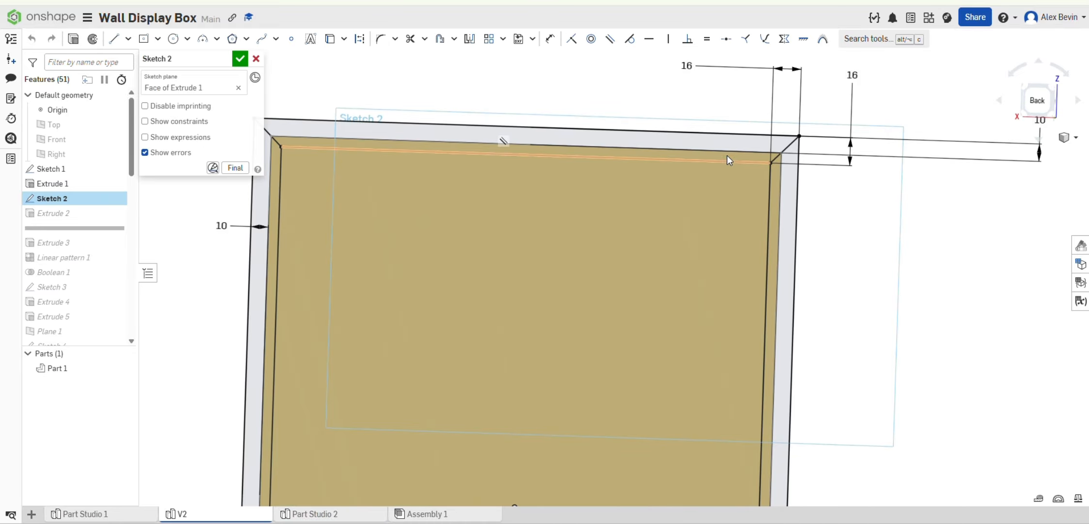
{"action": "scroll", "coordinate": [768, 145], "scroll_direction": "down", "scroll_amount": 3}
{"action": "scroll", "coordinate": [848, 133], "scroll_direction": "up", "scroll_amount": 3}
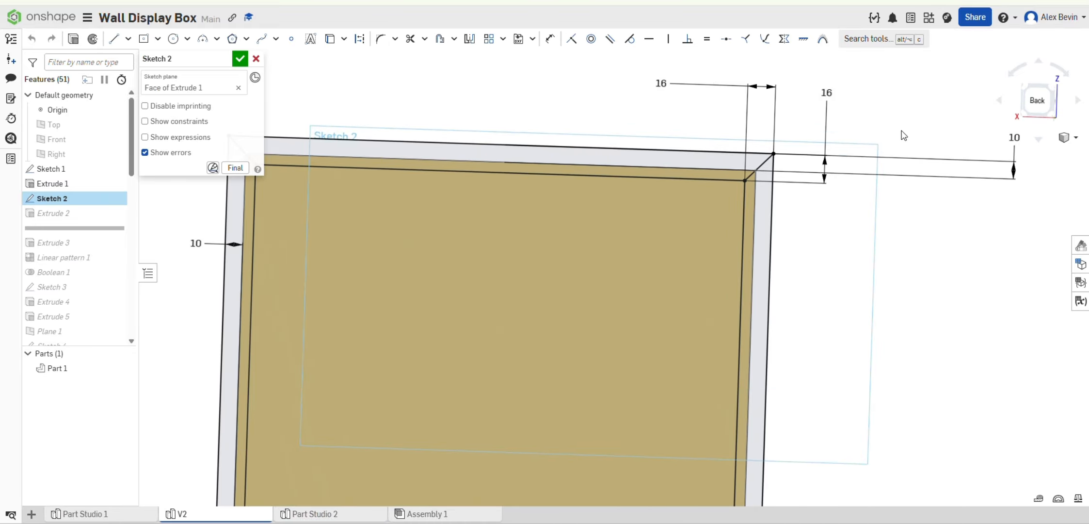
{"action": "middle_click_drag", "start_coordinate": [889, 143], "coordinate": [720, 154]}
{"action": "scroll", "coordinate": [862, 188], "scroll_direction": "up", "scroll_amount": 5}
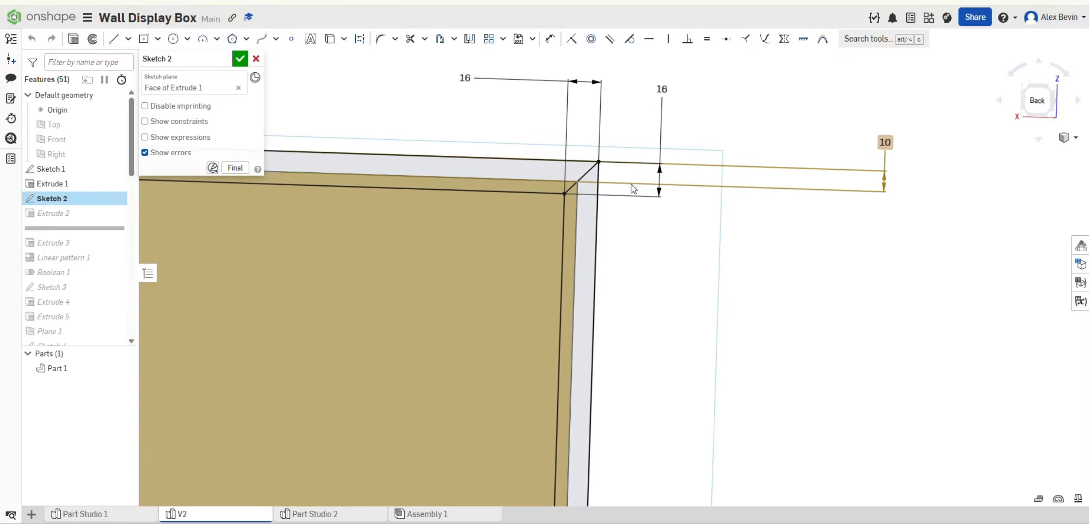
{"action": "scroll", "coordinate": [678, 196], "scroll_direction": "down", "scroll_amount": 5}
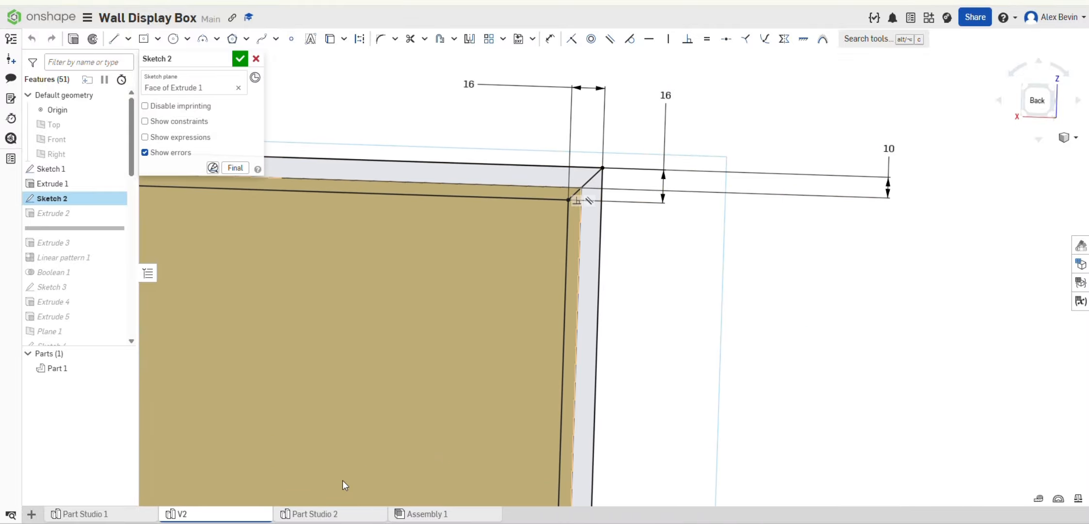
Reopen Sketch 2 in Part Studio 2 and draw an origin-centred rectangle around the panel, about 486 mm high.
{"action": "left_click", "coordinate": [320, 513]}
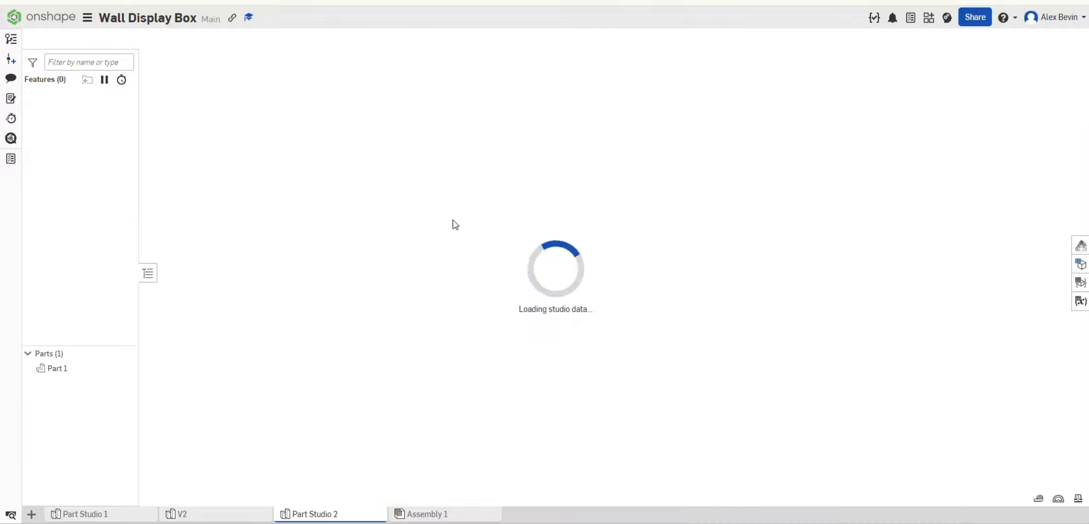
{"action": "double_click", "coordinate": [50, 200]}
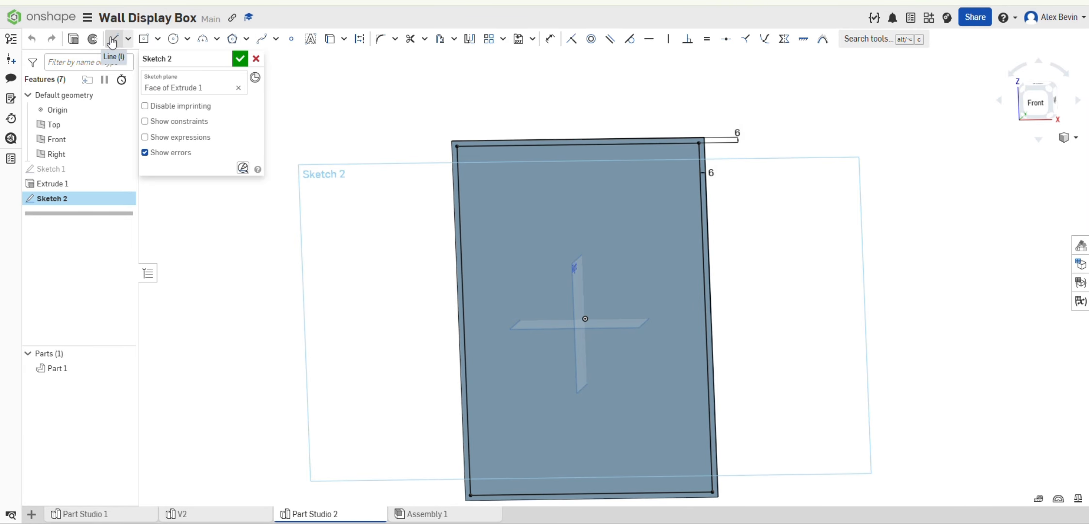
{"action": "left_click", "coordinate": [143, 38]}
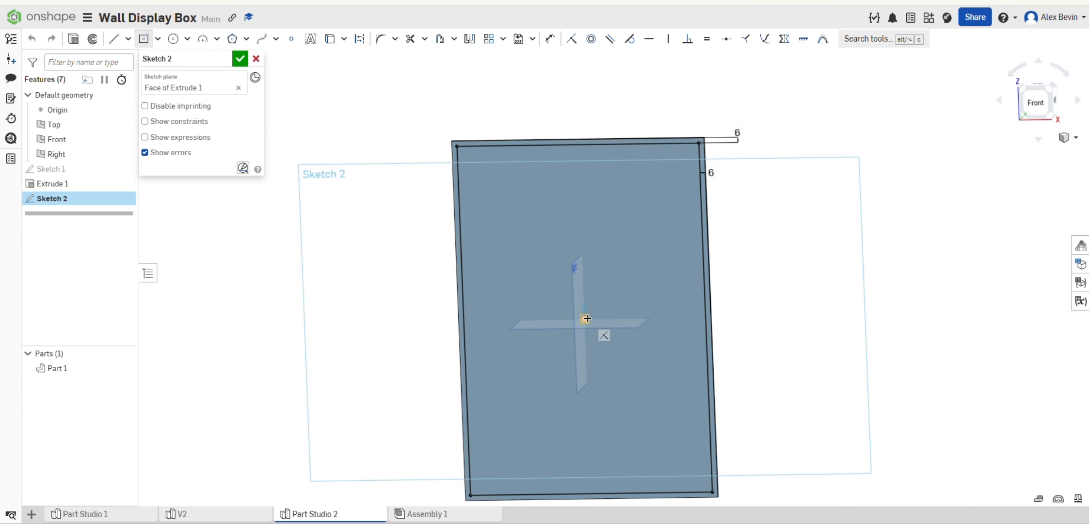
{"action": "left_click", "coordinate": [585, 318]}
{"action": "left_click", "coordinate": [733, 107]}
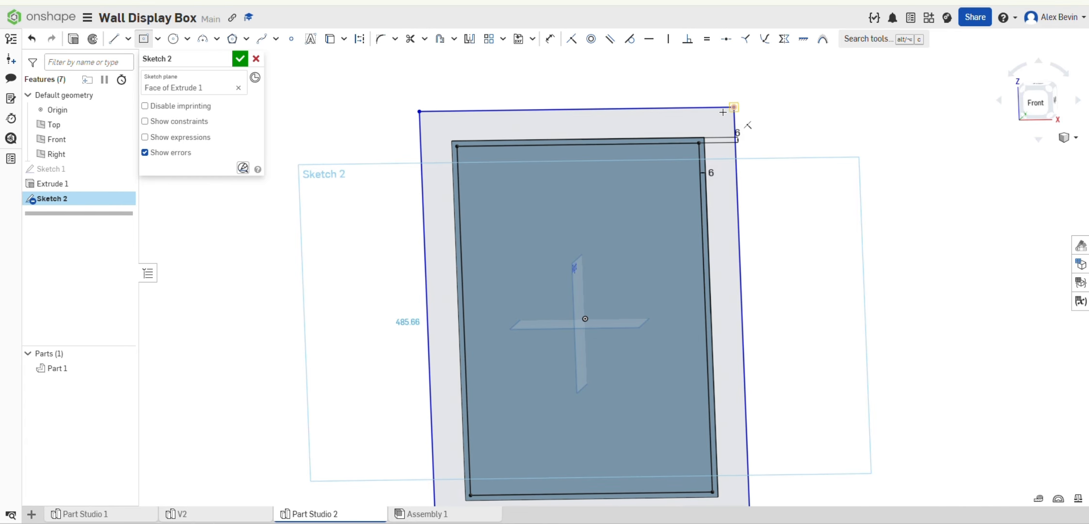
Dimension the outer rectangle's top edge to 10 mm from the panel's top edge.
{"action": "key", "text": "u"}
{"action": "left_click", "coordinate": [649, 140]}
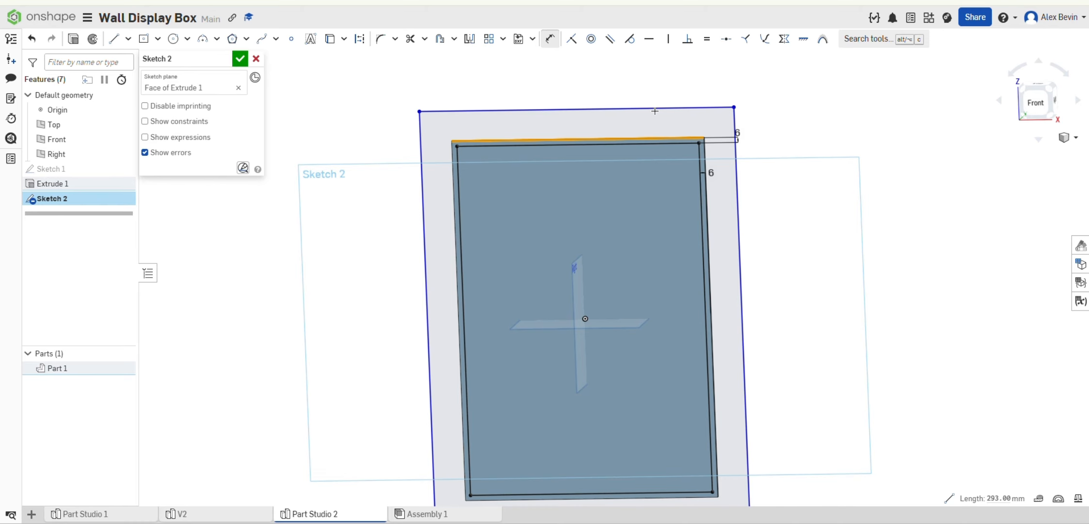
{"action": "left_click", "coordinate": [652, 108]}
{"action": "left_click", "coordinate": [659, 82]}
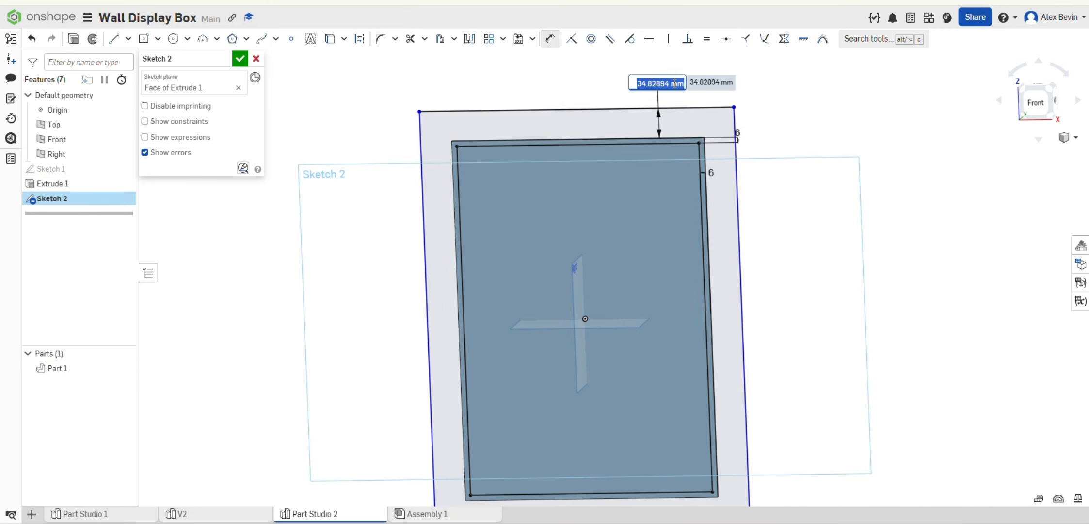
{"action": "type", "text": "10"}
{"action": "key", "text": "Return"}
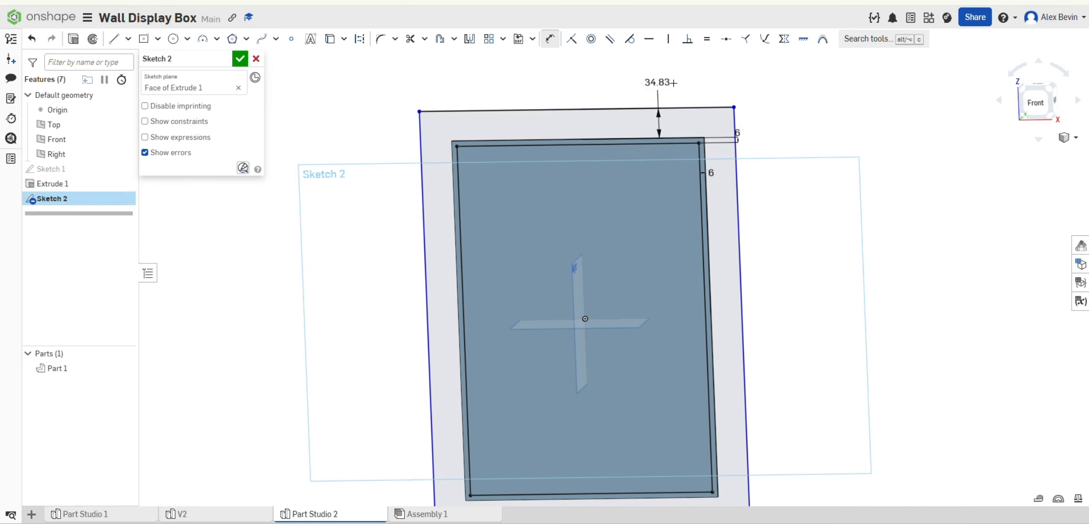
Dimension the outer rectangle's right edge to 10 mm from the panel's right edge.
{"action": "left_click", "coordinate": [706, 194]}
{"action": "left_click", "coordinate": [740, 194]}
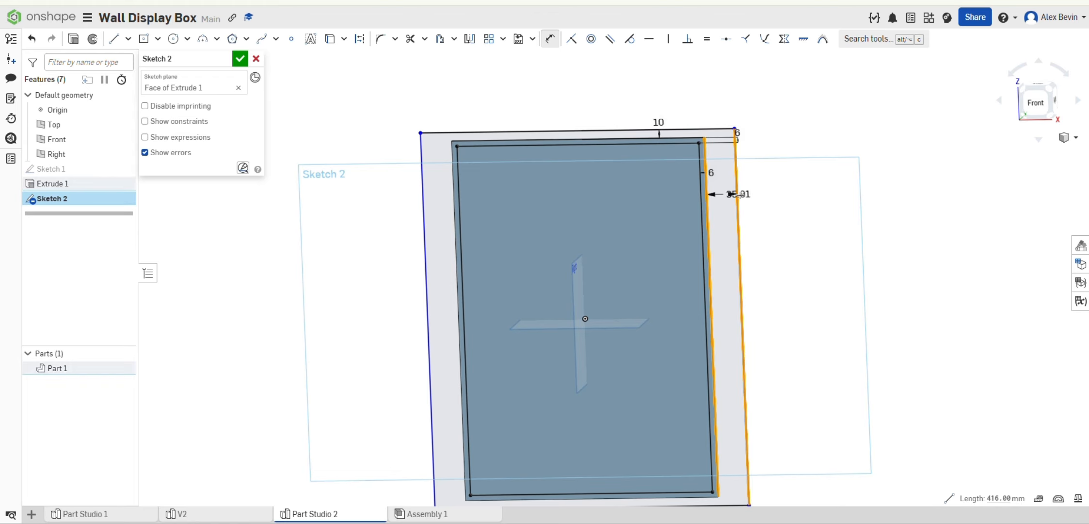
{"action": "left_click", "coordinate": [822, 207]}
{"action": "type", "text": "10"}
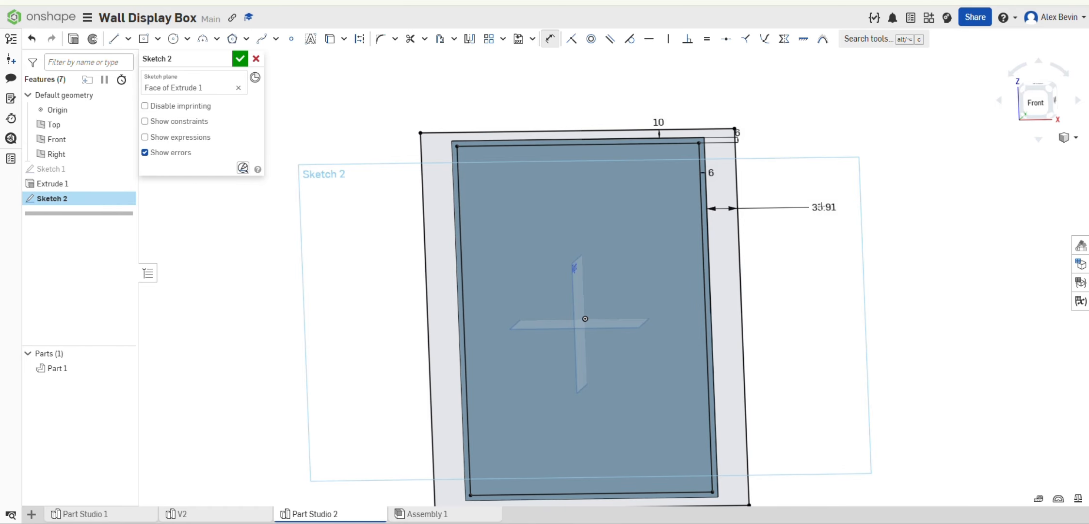
{"action": "key", "text": "Return"}
Draw diagonal lines joining the inner and outer rectangle corners at both upper corners of the frame.
{"action": "scroll", "coordinate": [737, 133], "scroll_direction": "up", "scroll_amount": 5}
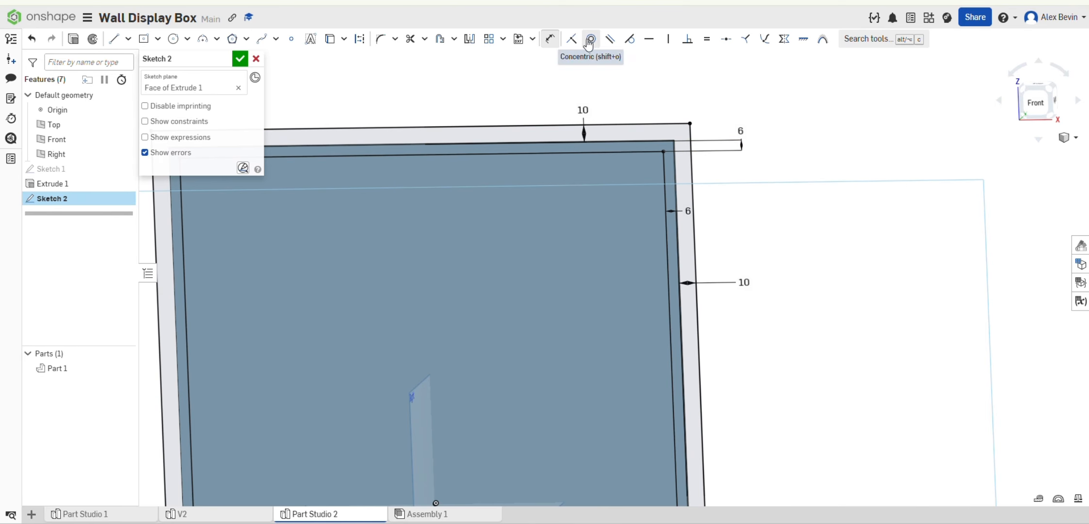
{"action": "left_click", "coordinate": [113, 38]}
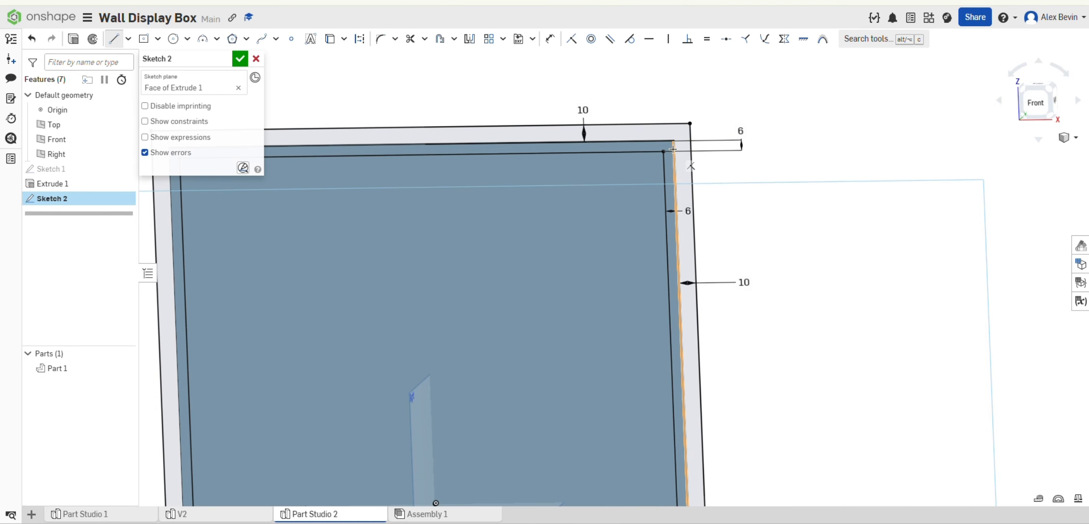
{"action": "left_click", "coordinate": [690, 123]}
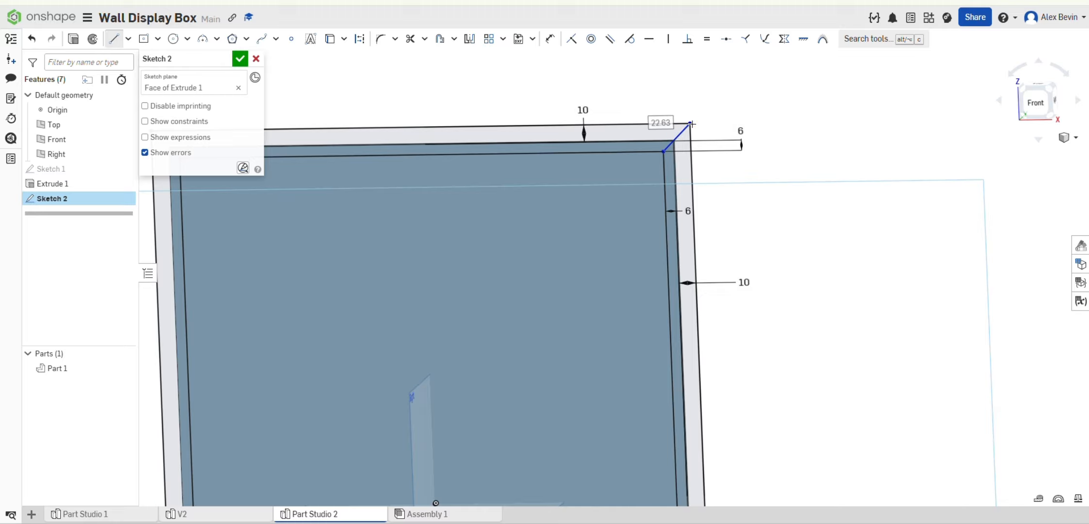
{"action": "middle_click_drag", "start_coordinate": [496, 187], "coordinate": [770, 181]}
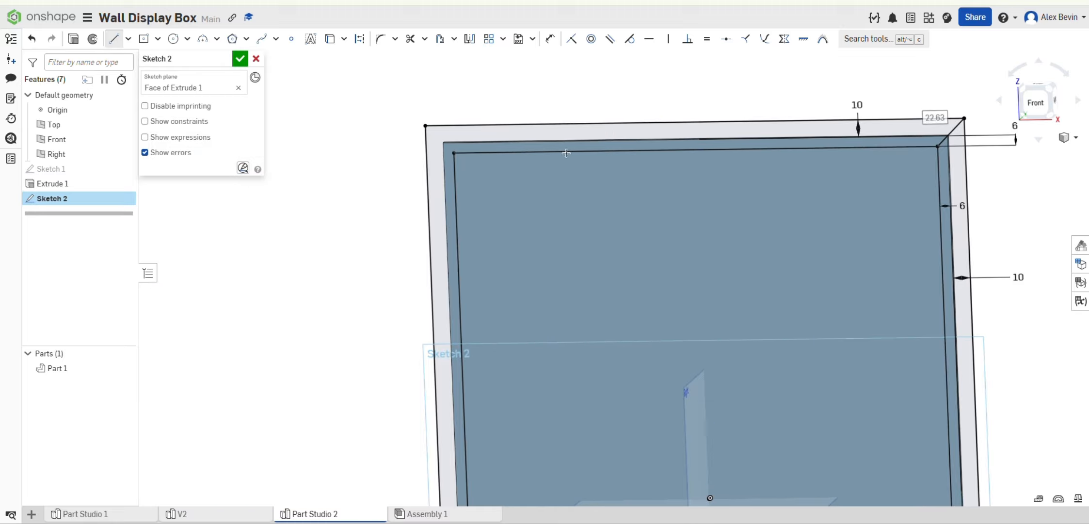
{"action": "left_click", "coordinate": [455, 154]}
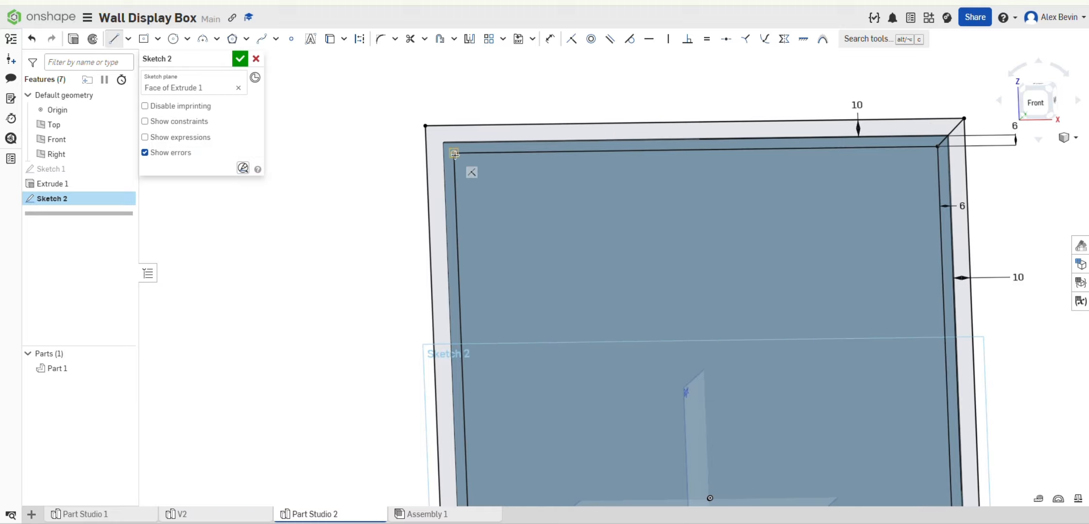
{"action": "left_click", "coordinate": [423, 125]}
Draw a diagonal line joining the inner and outer rectangle corners at the frame's lower-left corner.
{"action": "scroll", "coordinate": [517, 216], "scroll_direction": "down", "scroll_amount": 6}
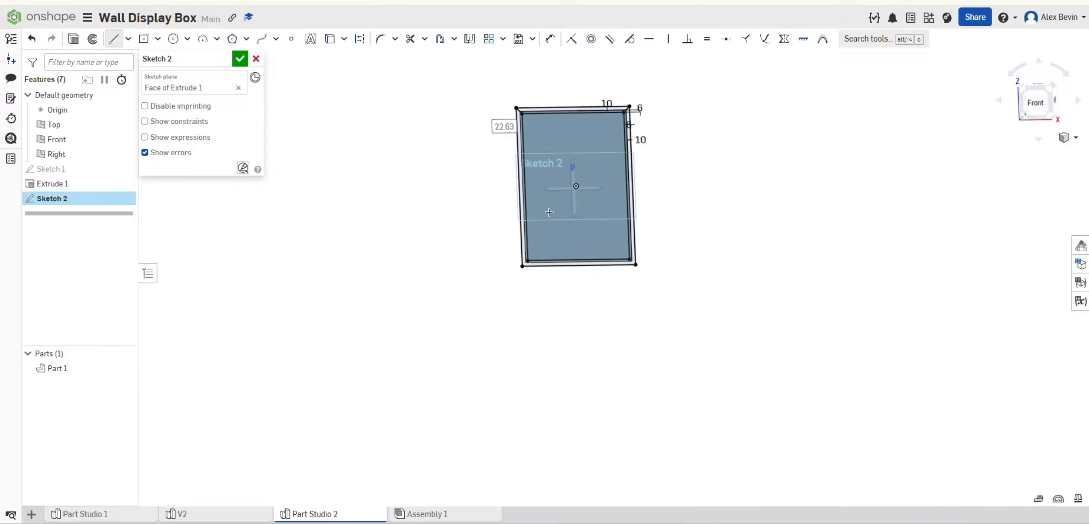
{"action": "scroll", "coordinate": [516, 261], "scroll_direction": "up", "scroll_amount": 4}
{"action": "scroll", "coordinate": [519, 348], "scroll_direction": "down", "scroll_amount": 1}
{"action": "middle_click_drag", "start_coordinate": [518, 349], "coordinate": [536, 170]}
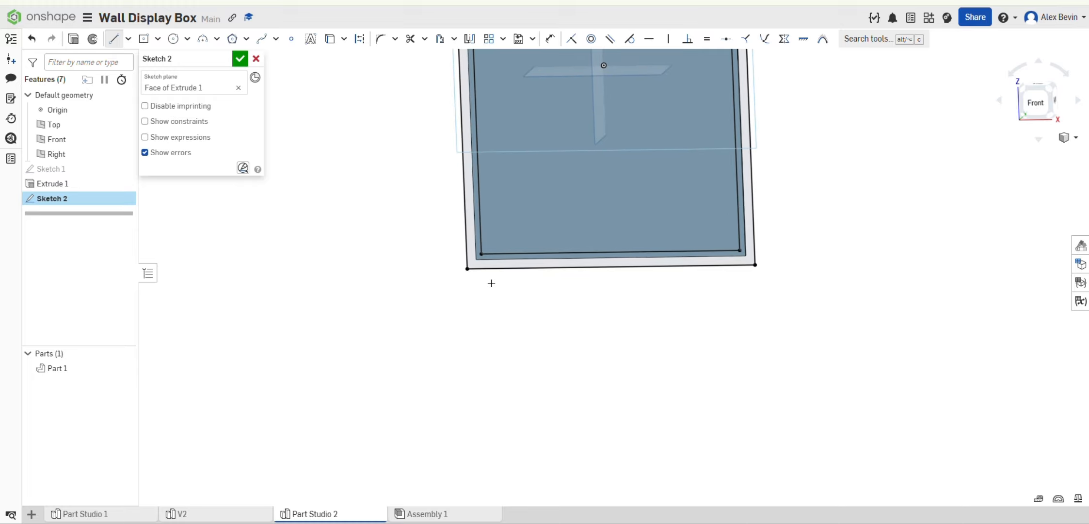
{"action": "scroll", "coordinate": [491, 284], "scroll_direction": "up", "scroll_amount": 5}
{"action": "left_click", "coordinate": [461, 217]}
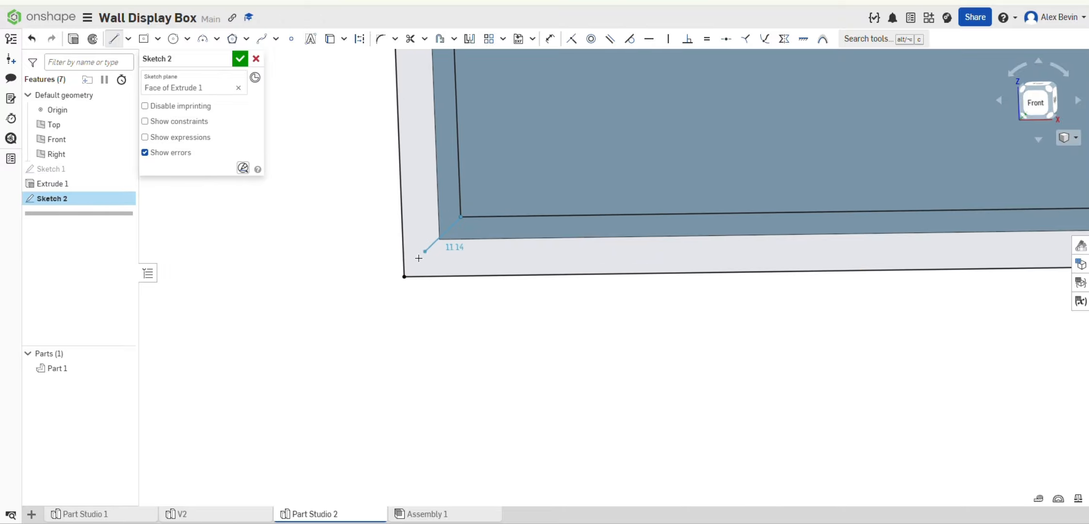
{"action": "left_click", "coordinate": [405, 275]}
Draw a matching diagonal line between the inner and outer rectangle corners at the frame's lower-right corner.
{"action": "scroll", "coordinate": [699, 200], "scroll_direction": "down", "scroll_amount": 5}
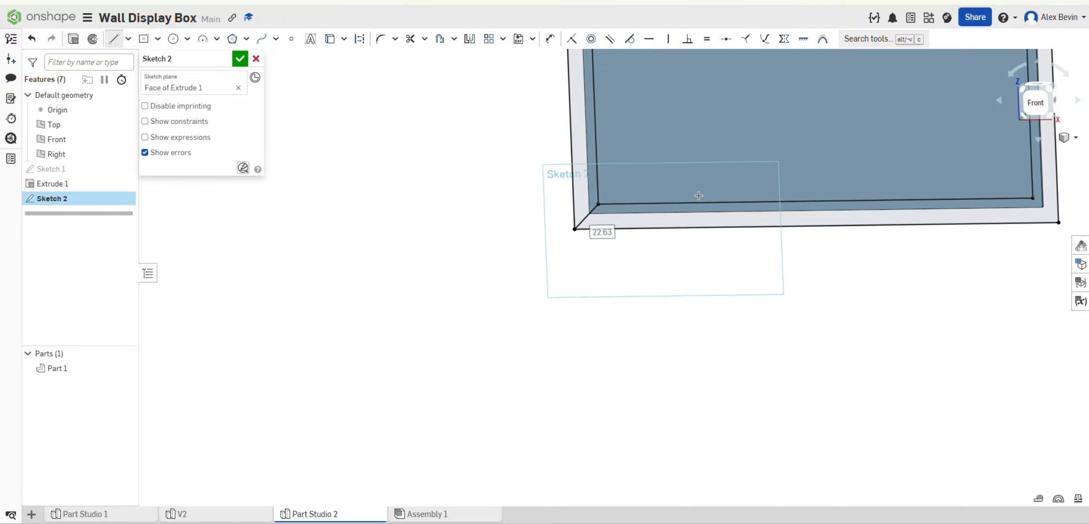
{"action": "middle_click_drag", "start_coordinate": [894, 225], "coordinate": [669, 256]}
{"action": "scroll", "coordinate": [670, 252], "scroll_direction": "up", "scroll_amount": 4}
{"action": "scroll", "coordinate": [616, 180], "scroll_direction": "up", "scroll_amount": 3}
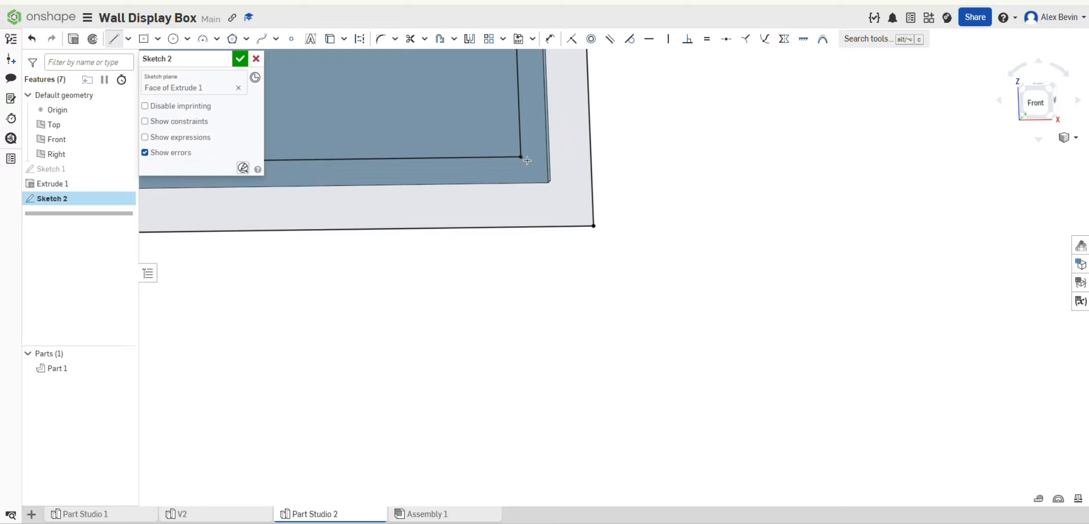
{"action": "left_click", "coordinate": [522, 157]}
{"action": "left_click", "coordinate": [594, 226]}
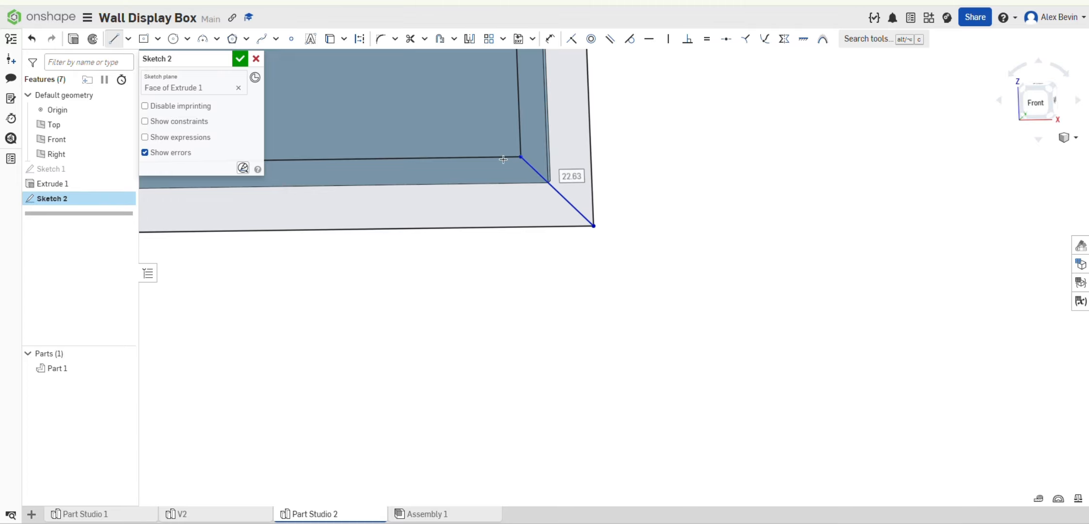
Start an extrusion of Sketch 2 and replace its preselected faces with the two regions of the upper frame piece.
{"action": "scroll", "coordinate": [473, 136], "scroll_direction": "down", "scroll_amount": 5}
{"action": "scroll", "coordinate": [473, 135], "scroll_direction": "down", "scroll_amount": 5}
{"action": "middle_click_drag", "start_coordinate": [447, 117], "coordinate": [601, 432]}
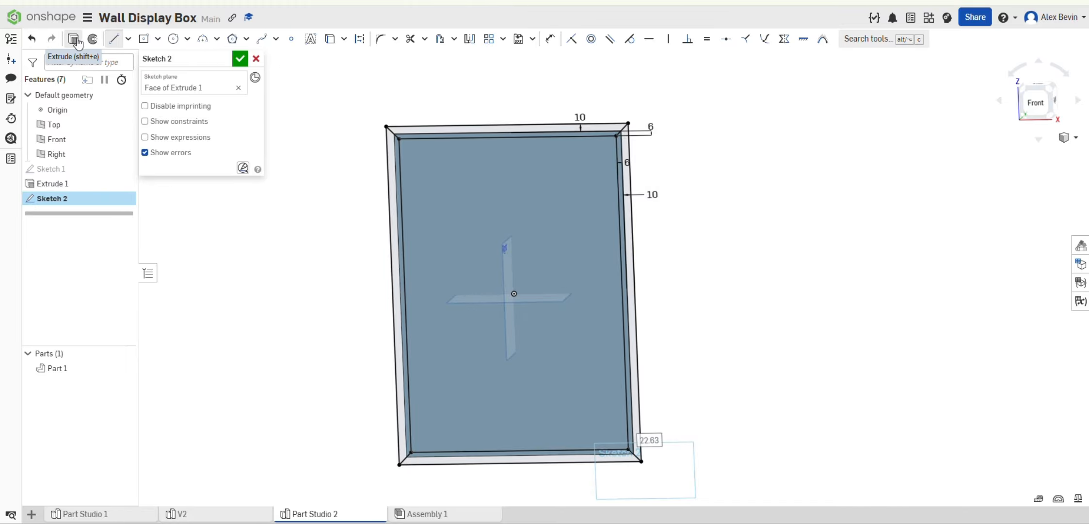
{"action": "left_click", "coordinate": [93, 39]}
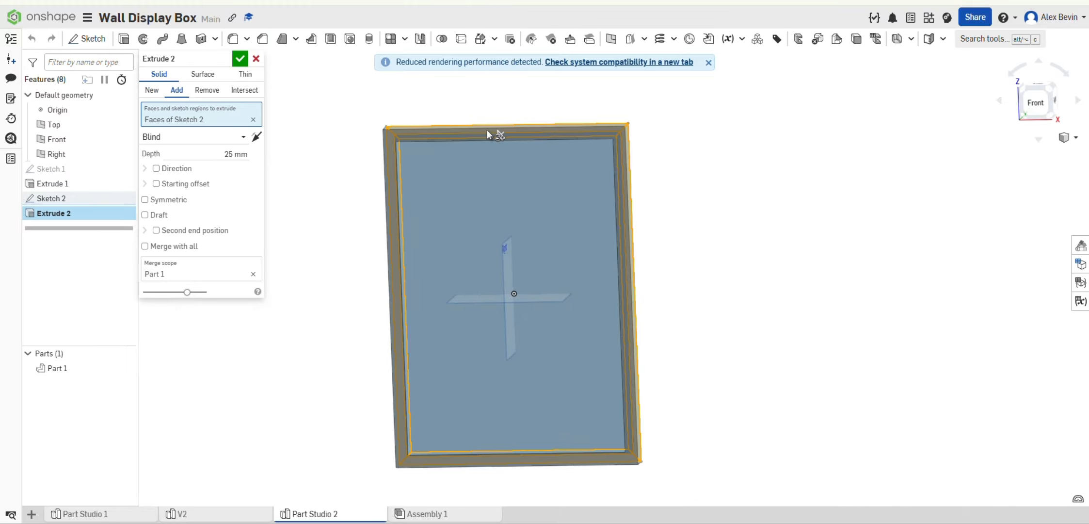
{"action": "left_click", "coordinate": [252, 118]}
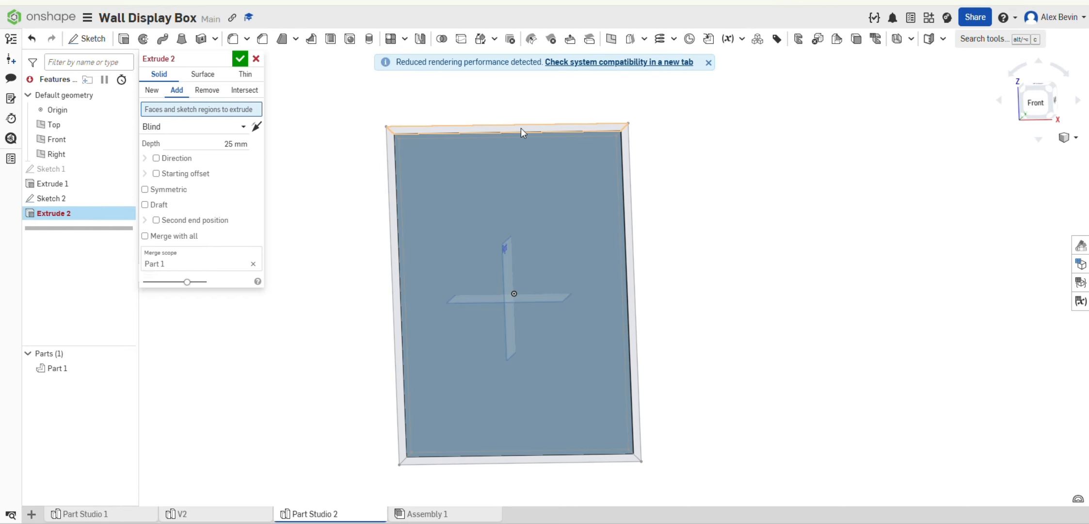
{"action": "scroll", "coordinate": [533, 133], "scroll_direction": "up", "scroll_amount": 1}
{"action": "scroll", "coordinate": [535, 138], "scroll_direction": "up", "scroll_amount": 3}
{"action": "left_click", "coordinate": [542, 121]}
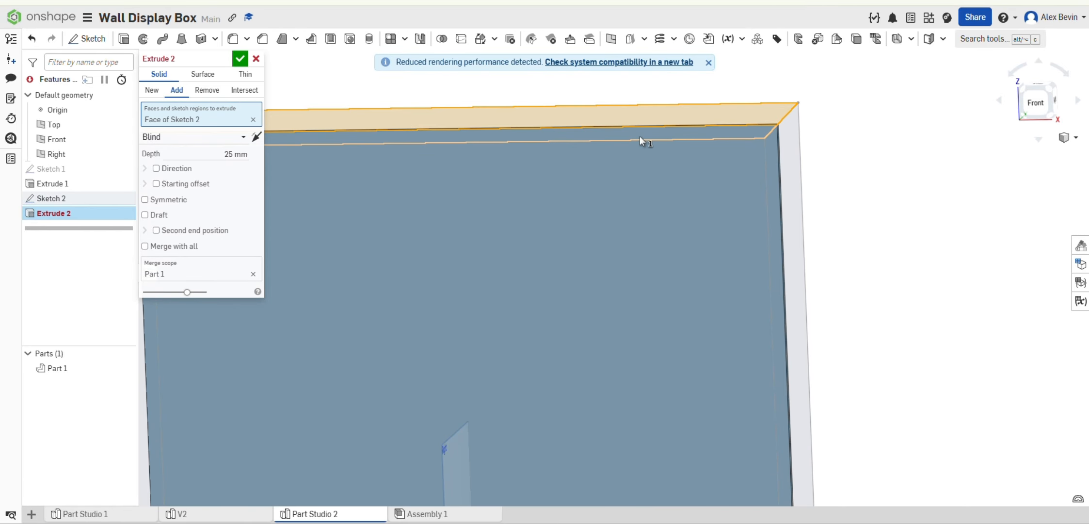
{"action": "left_click", "coordinate": [727, 137]}
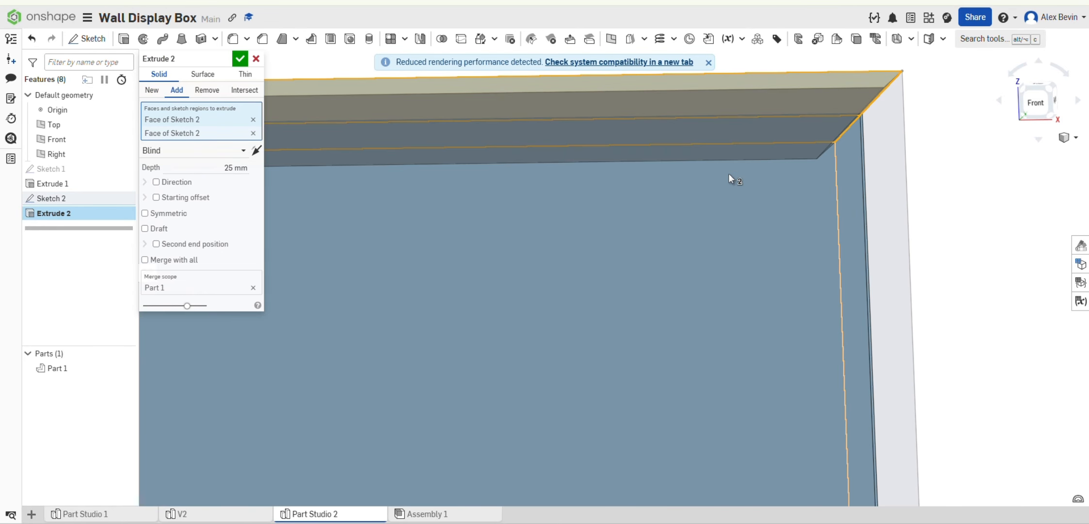
Add the two sketch regions of the lower frame piece to the extrusion.
{"action": "scroll", "coordinate": [728, 172], "scroll_direction": "down", "scroll_amount": 5}
{"action": "scroll", "coordinate": [737, 320], "scroll_direction": "up", "scroll_amount": 4}
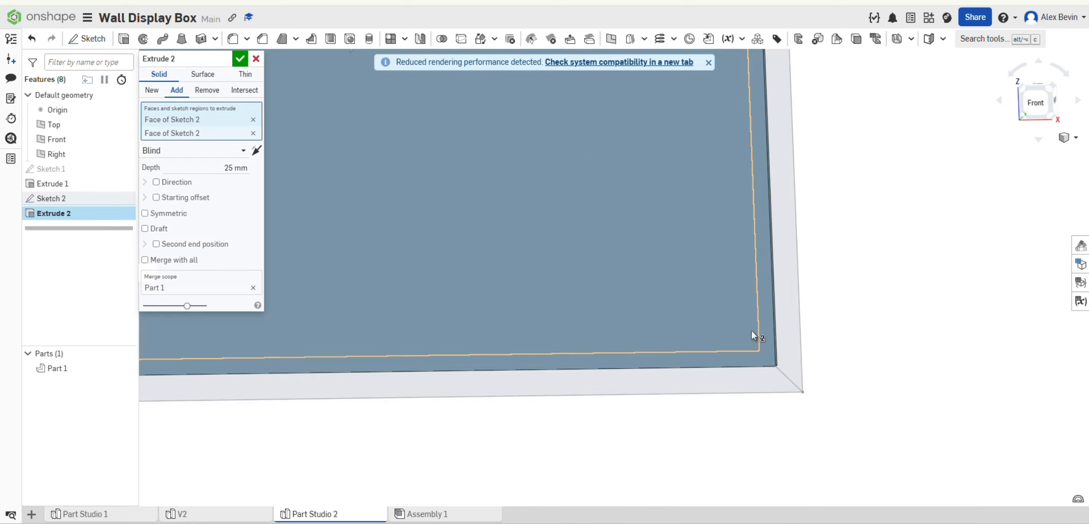
{"action": "left_click", "coordinate": [741, 387]}
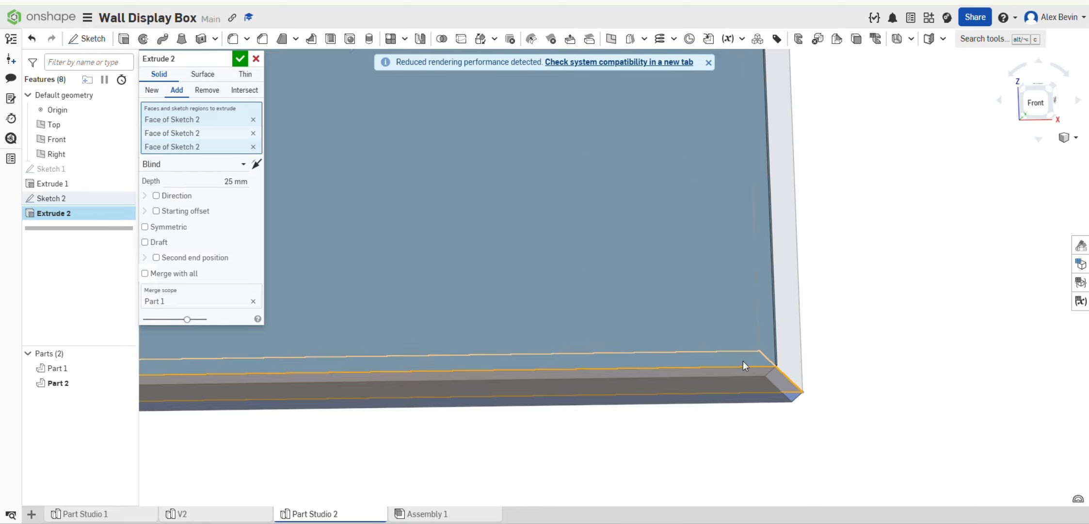
{"action": "left_click", "coordinate": [743, 361]}
{"action": "scroll", "coordinate": [713, 264], "scroll_direction": "down", "scroll_amount": 2}
{"action": "scroll", "coordinate": [713, 263], "scroll_direction": "down", "scroll_amount": 4}
{"action": "right_click_drag", "start_coordinate": [729, 223], "coordinate": [623, 256]}
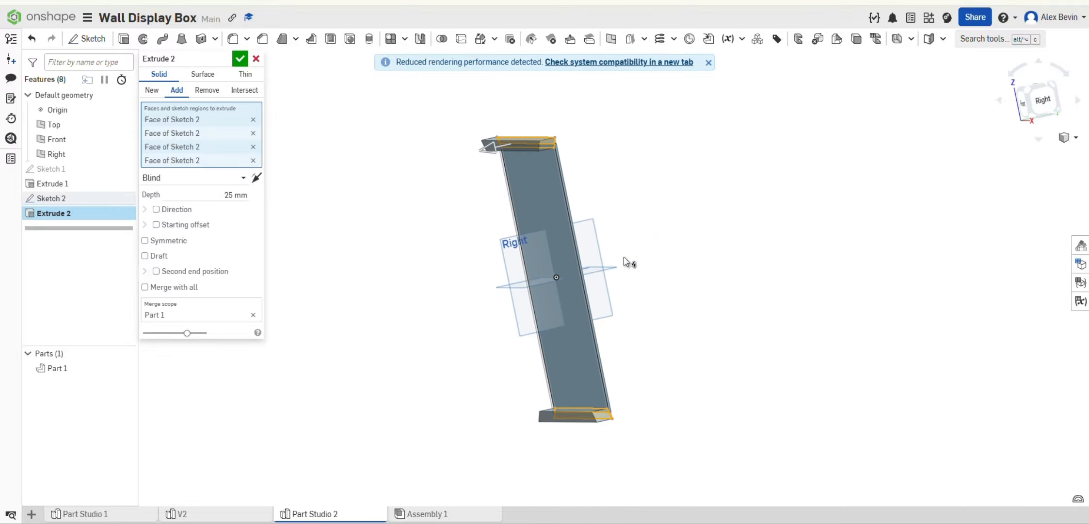
In the V2 Part Studio, close Sketch 2 and measure how far the upper board extends on each side of the sketch plane.
{"action": "left_click", "coordinate": [224, 516]}
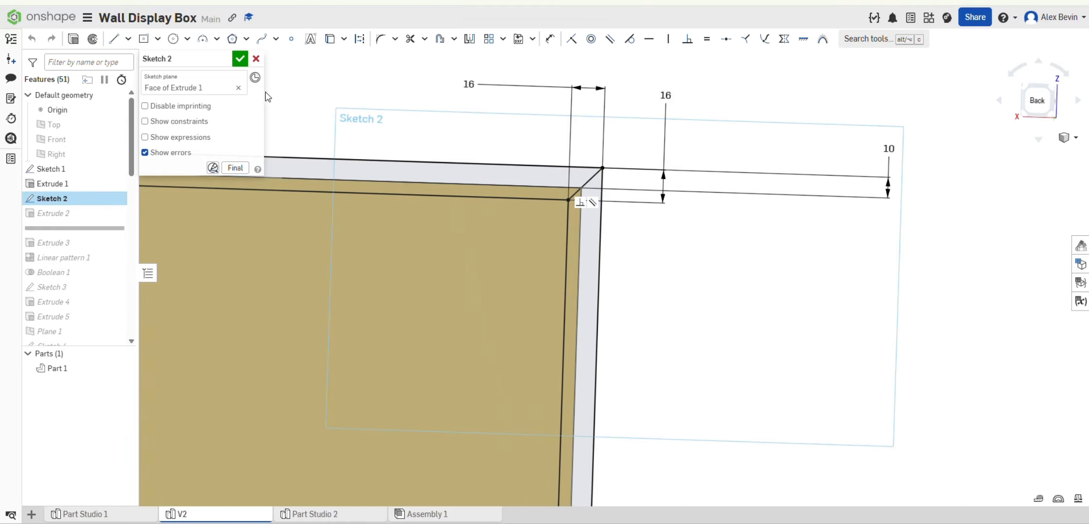
{"action": "left_click", "coordinate": [239, 59]}
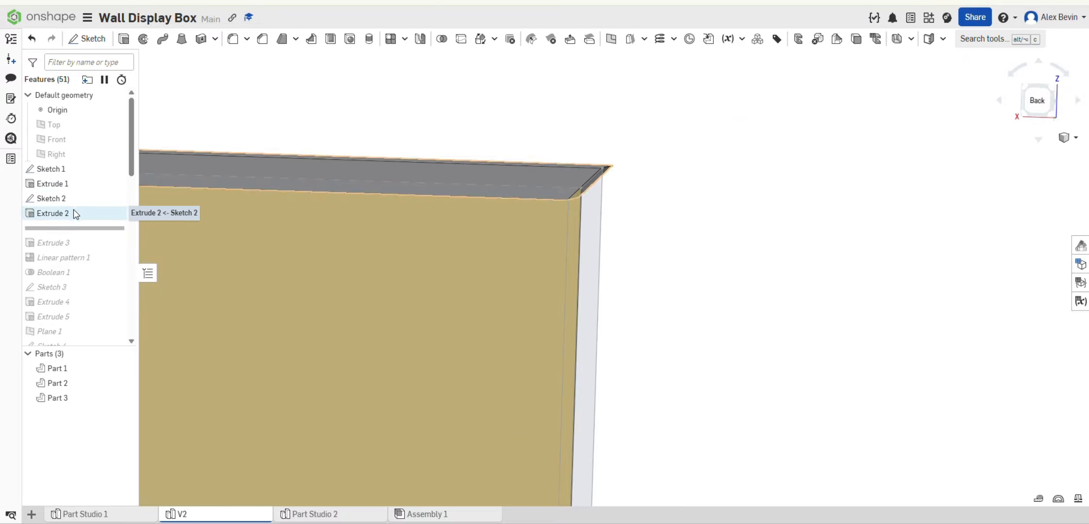
{"action": "right_click_drag", "start_coordinate": [274, 187], "coordinate": [422, 223]}
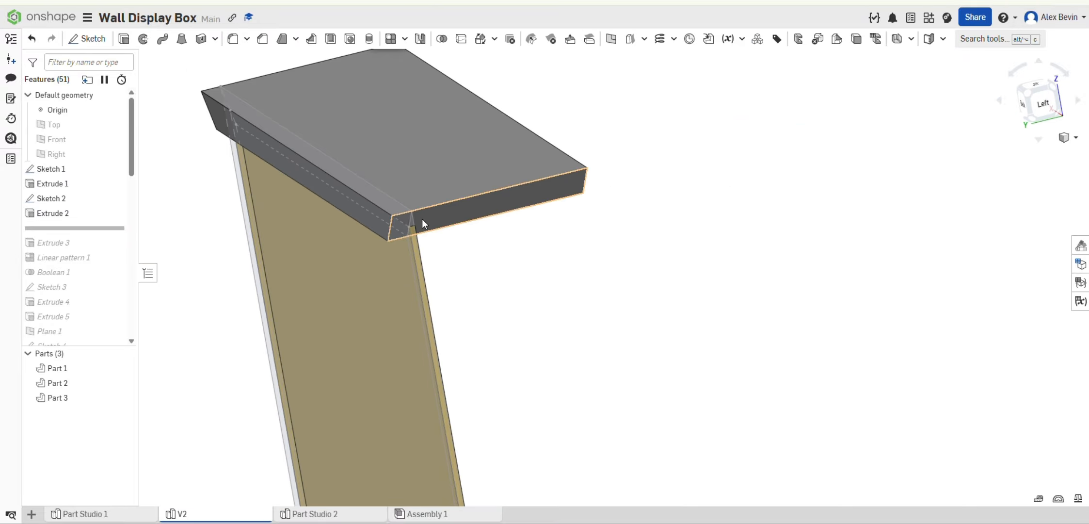
{"action": "scroll", "coordinate": [422, 223], "scroll_direction": "up", "scroll_amount": 5}
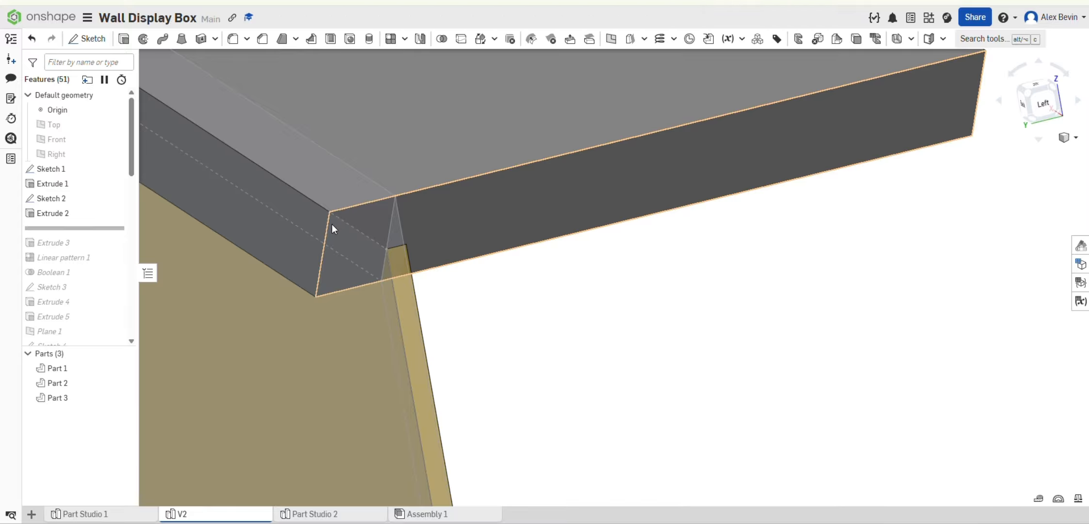
{"action": "left_click", "coordinate": [327, 226]}
{"action": "left_click", "coordinate": [390, 225]}
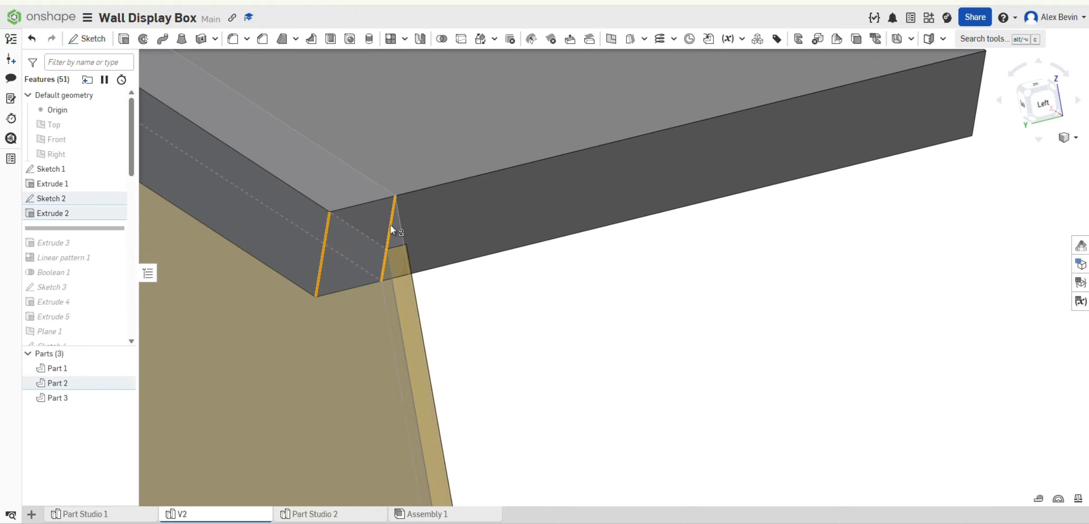
{"action": "key", "text": "Escape"}
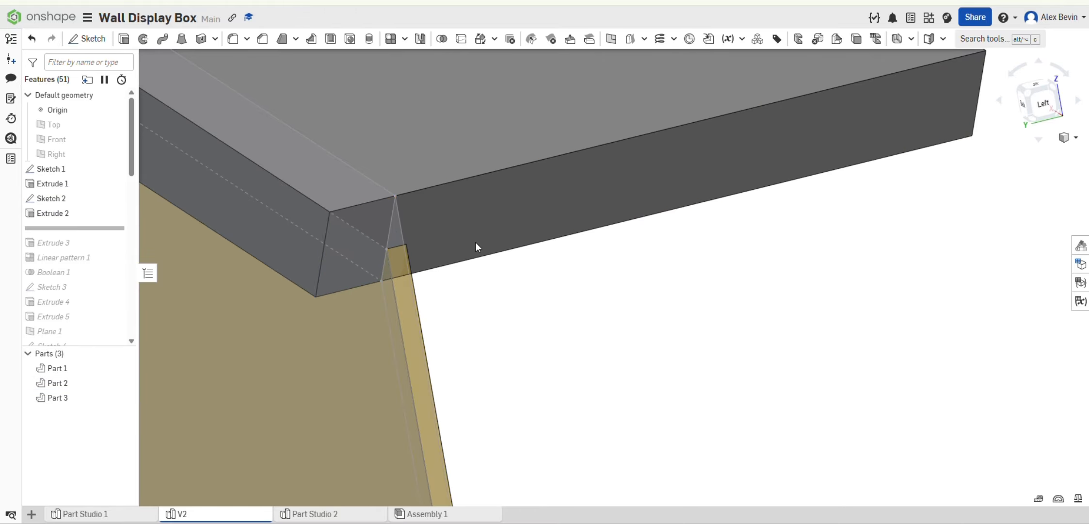
{"action": "left_click", "coordinate": [392, 219]}
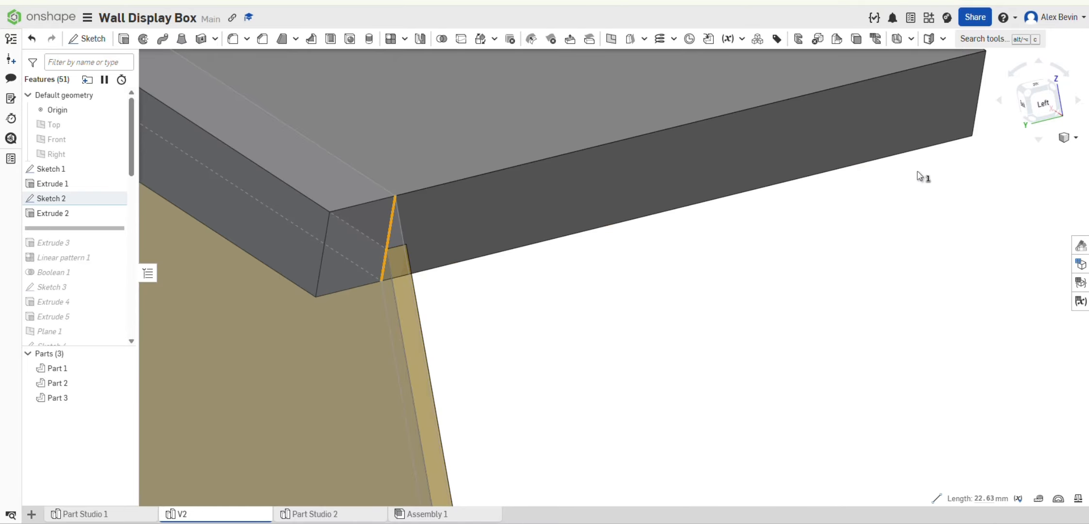
{"action": "left_click", "coordinate": [980, 89]}
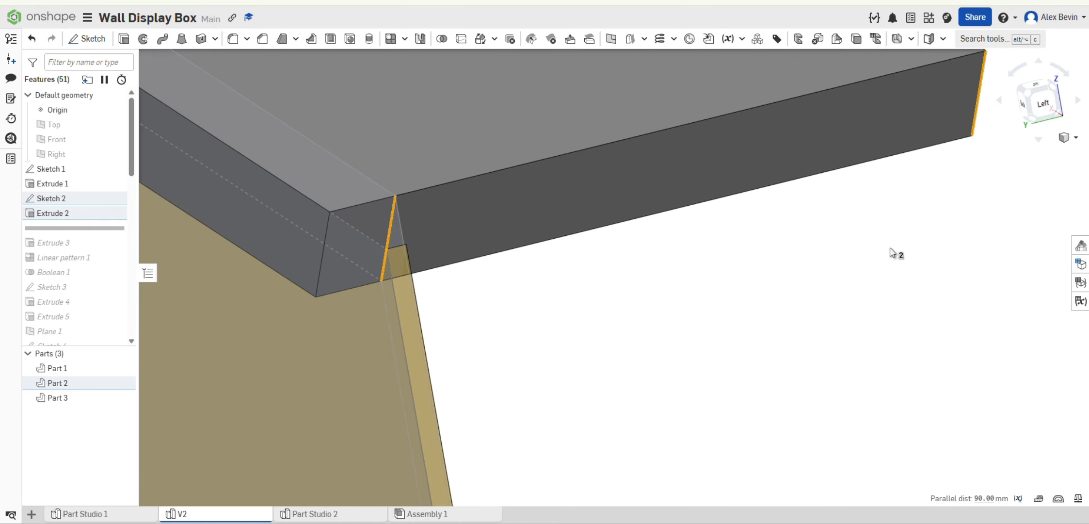
Return to Part Studio 2 and set the frame extrusion's blind depth to 10 mm.
{"action": "left_click", "coordinate": [323, 514]}
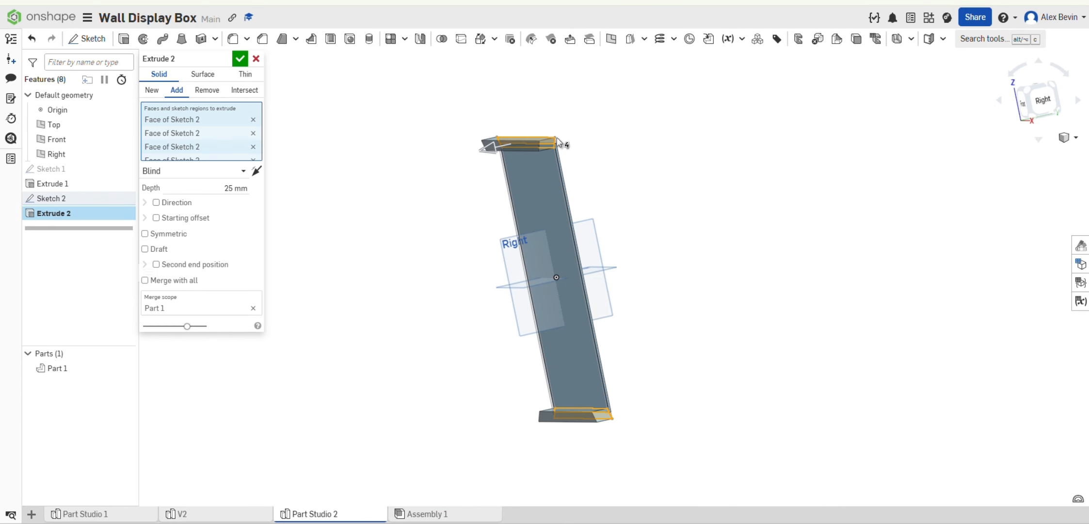
{"action": "left_click", "coordinate": [228, 188]}
{"action": "type", "text": "10"}
{"action": "key", "text": "Return"}
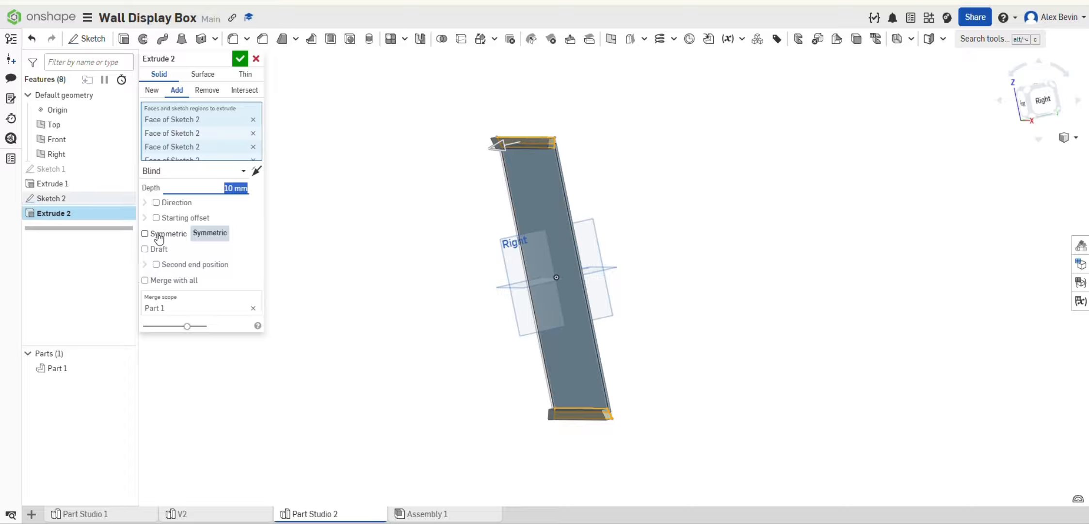
Give the extrusion a blind second end position of 90 mm and finish the upper and lower boards.
{"action": "left_click", "coordinate": [166, 267]}
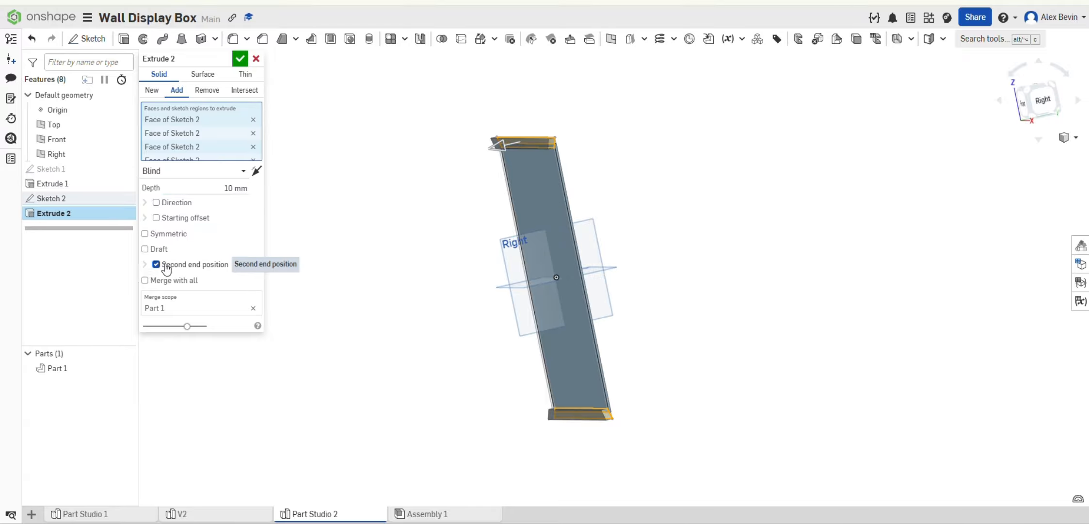
{"action": "left_click", "coordinate": [198, 294]}
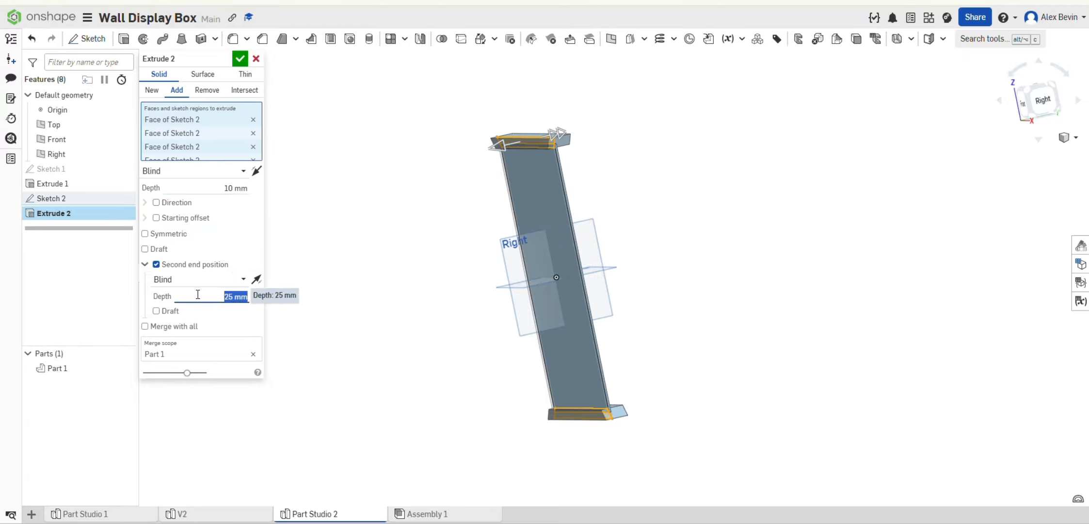
{"action": "type", "text": "90"}
{"action": "key", "text": "Return"}
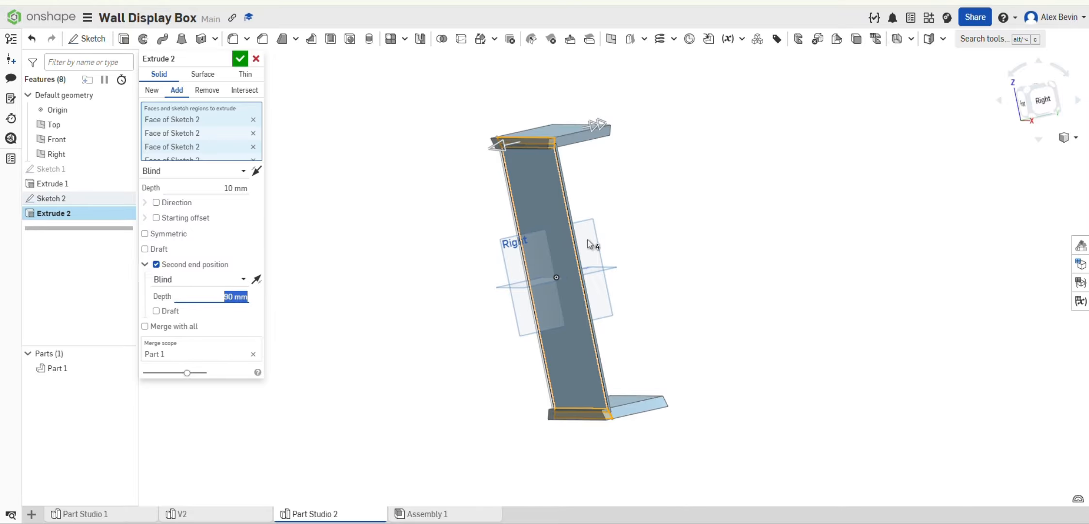
{"action": "right_click_drag", "start_coordinate": [587, 238], "coordinate": [757, 247]}
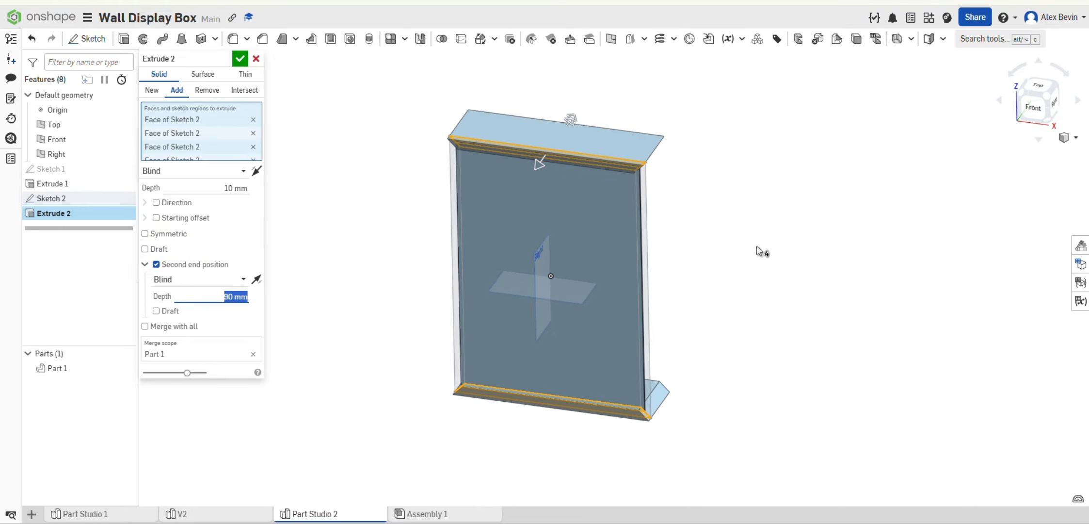
{"action": "left_click", "coordinate": [243, 60]}
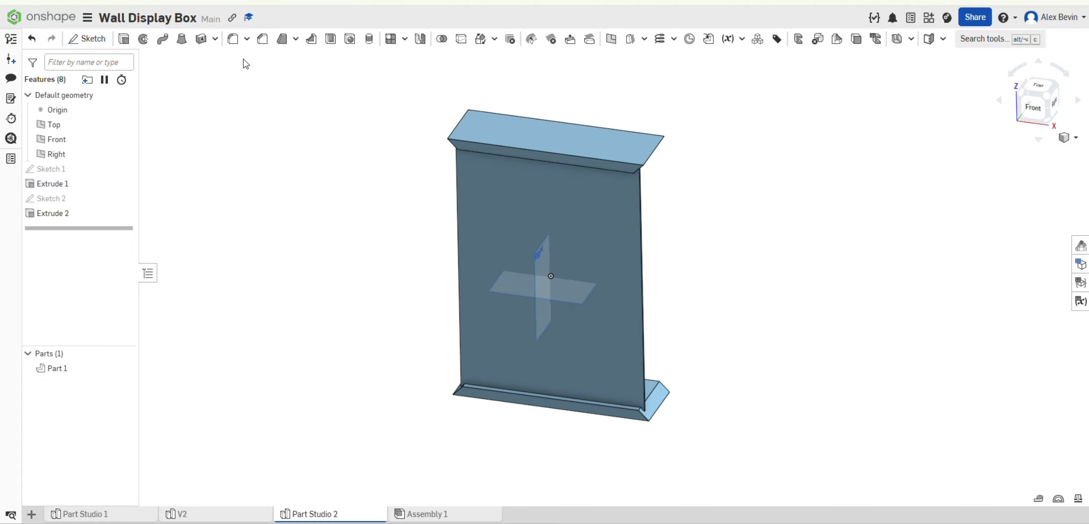
{"action": "right_click_drag", "start_coordinate": [308, 209], "coordinate": [343, 230]}
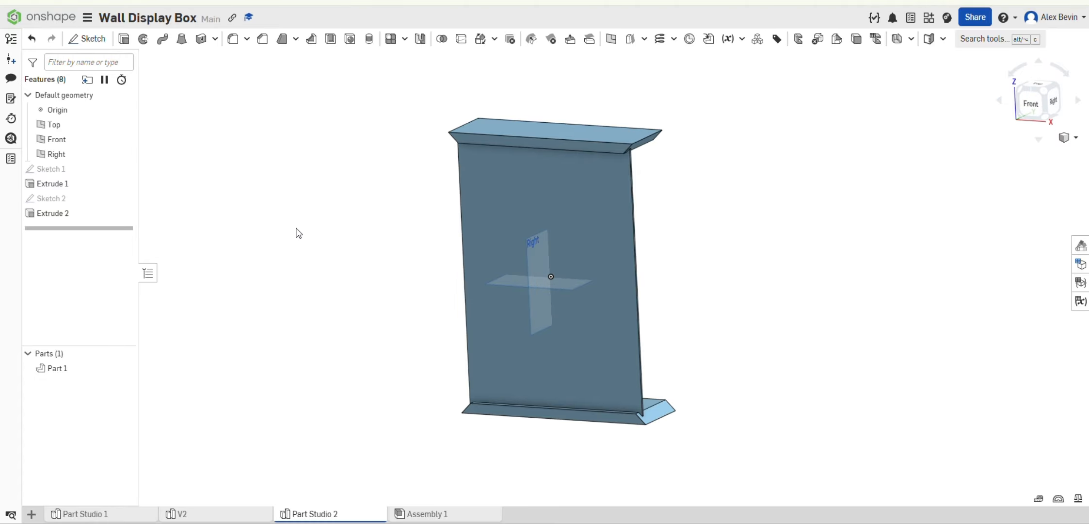
Edit the extrusion of the upper and lower boards to create new parts instead of adding to the panel.
{"action": "left_click", "coordinate": [59, 213]}
{"action": "double_click", "coordinate": [59, 214]}
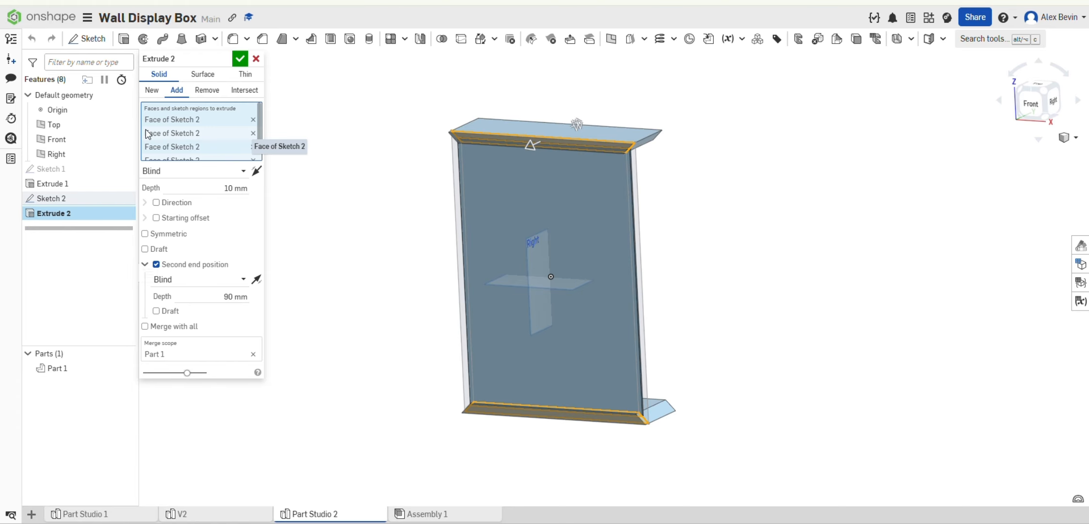
{"action": "left_click", "coordinate": [152, 90]}
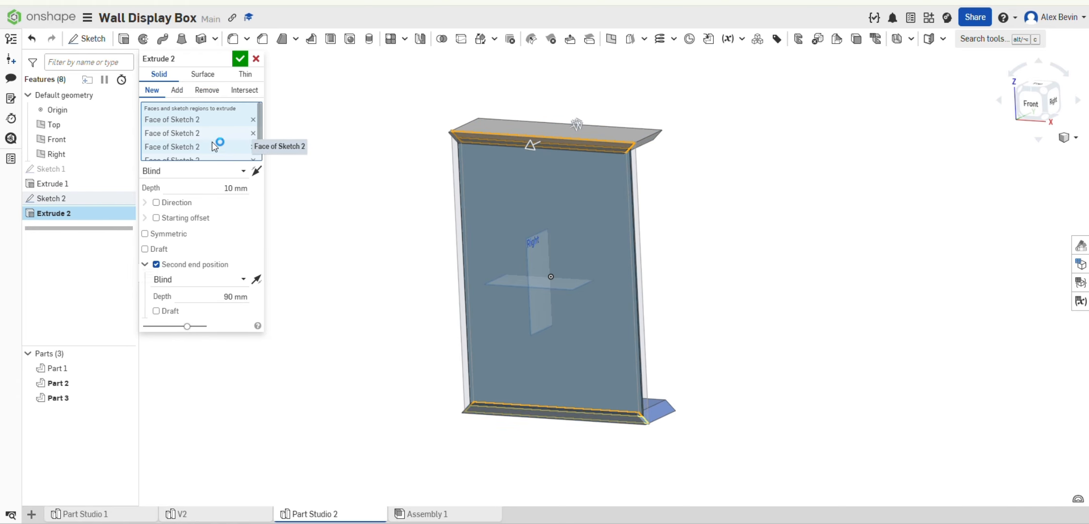
{"action": "left_click", "coordinate": [239, 59]}
Show Sketch 2 and select both sketch regions of each of the two vertical side frame pieces.
{"action": "right_click_drag", "start_coordinate": [639, 231], "coordinate": [662, 238]}
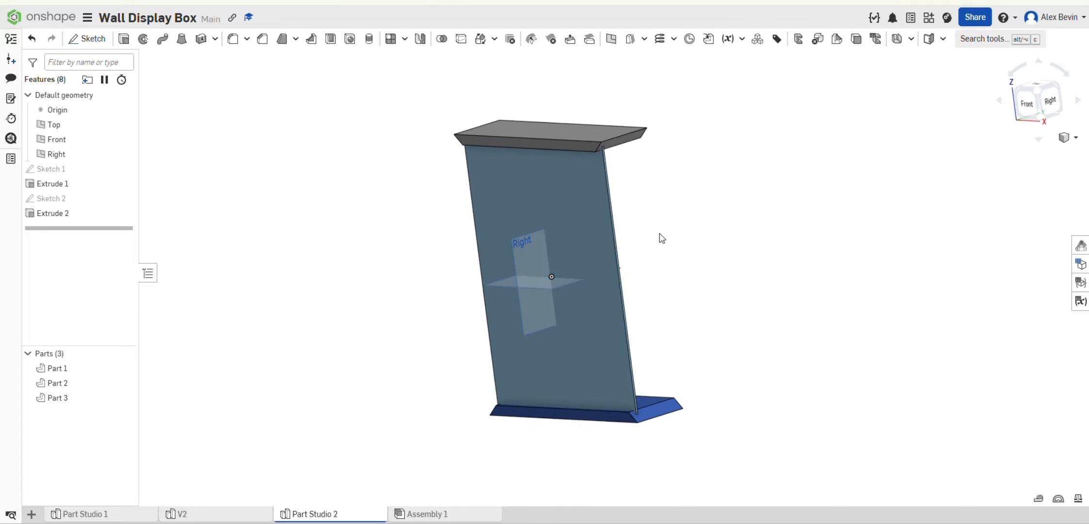
{"action": "left_click", "coordinate": [1038, 88]}
{"action": "middle_click_drag", "start_coordinate": [856, 214], "coordinate": [690, 216]}
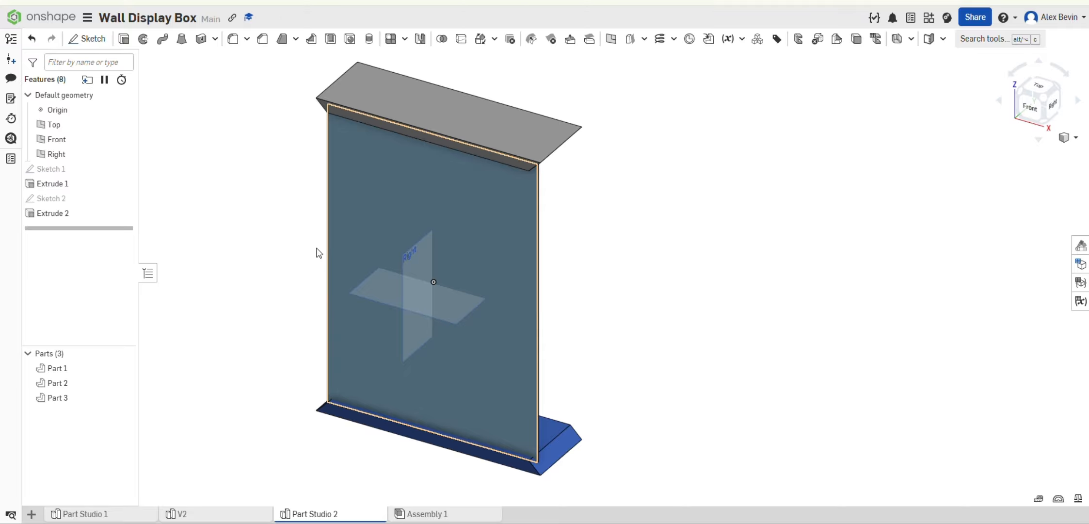
{"action": "left_click", "coordinate": [125, 199]}
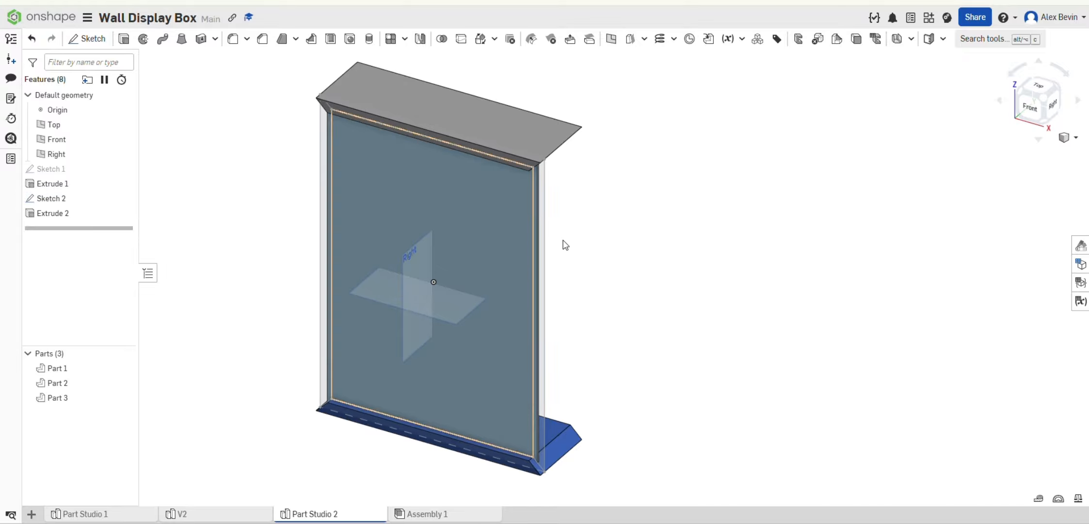
{"action": "right_click_drag", "start_coordinate": [564, 243], "coordinate": [630, 209]}
{"action": "scroll", "coordinate": [563, 189], "scroll_direction": "up", "scroll_amount": 3}
{"action": "scroll", "coordinate": [564, 189], "scroll_direction": "up", "scroll_amount": 3}
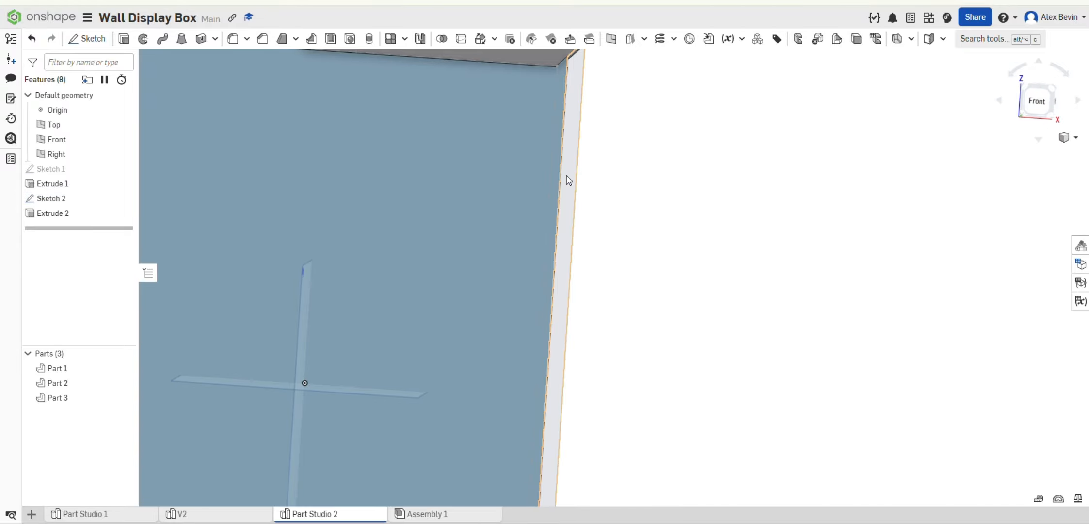
{"action": "left_click", "coordinate": [567, 173]}
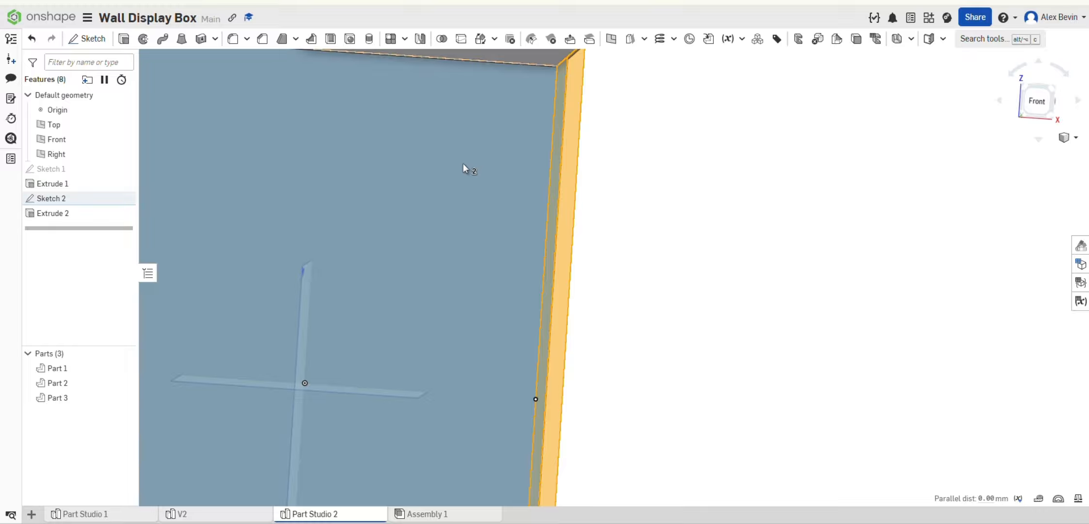
{"action": "middle_click_drag", "start_coordinate": [463, 167], "coordinate": [890, 207]}
{"action": "left_click", "coordinate": [537, 163]}
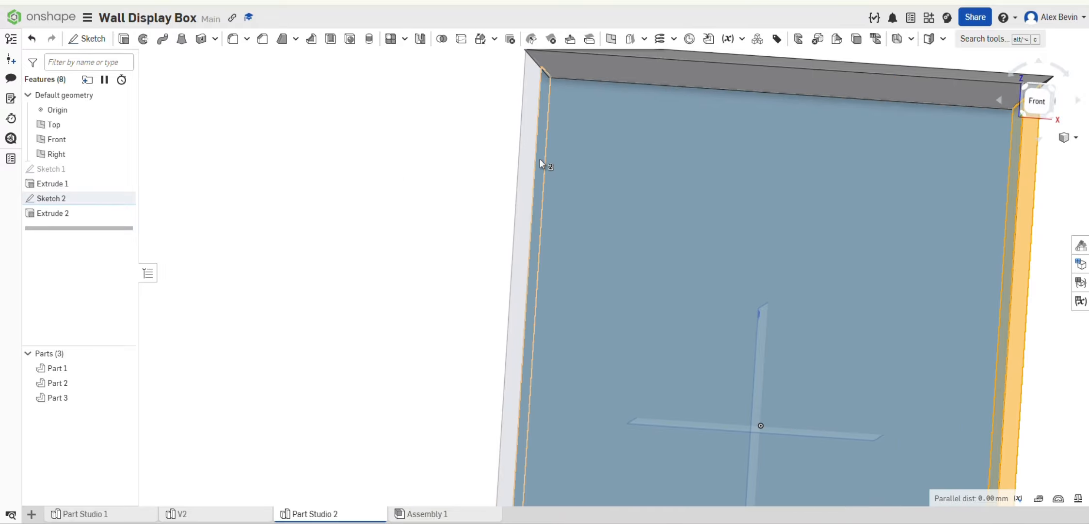
{"action": "left_click", "coordinate": [539, 159]}
{"action": "left_click", "coordinate": [527, 158]}
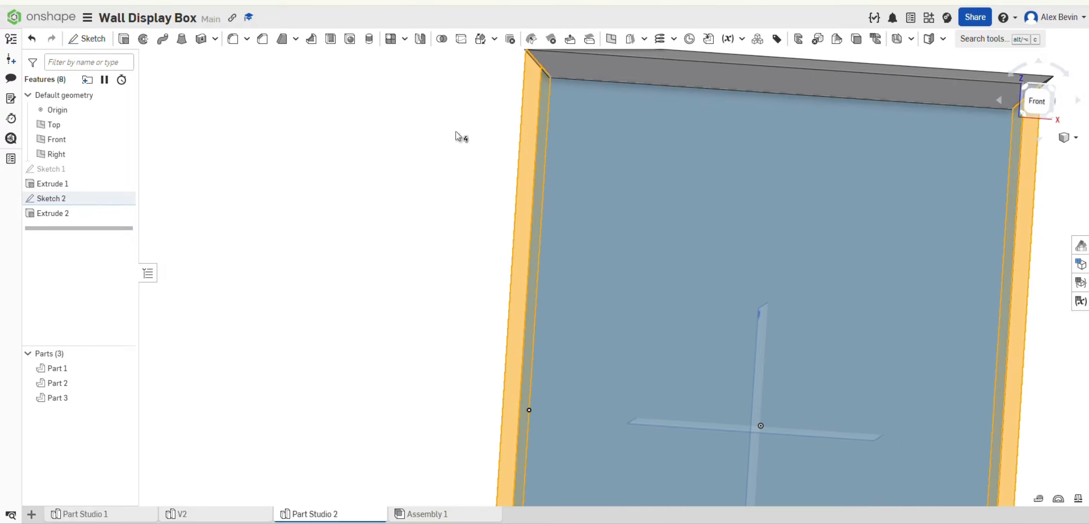
Extrude the side frame regions as new parts with a 10 mm blind depth and a 90 mm blind second end position.
{"action": "left_click", "coordinate": [123, 38]}
{"action": "scroll", "coordinate": [632, 124], "scroll_direction": "down", "scroll_amount": 3}
{"action": "right_click_drag", "start_coordinate": [705, 187], "coordinate": [606, 189]}
{"action": "left_click", "coordinate": [245, 188]}
{"action": "key", "text": "BackSpace"}
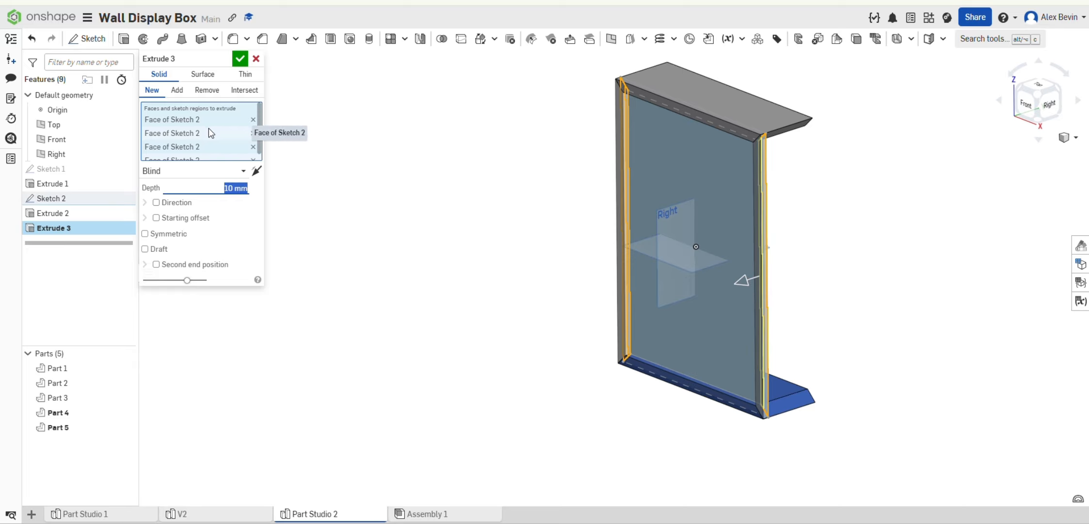
{"action": "right_click_drag", "start_coordinate": [792, 217], "coordinate": [397, 244]}
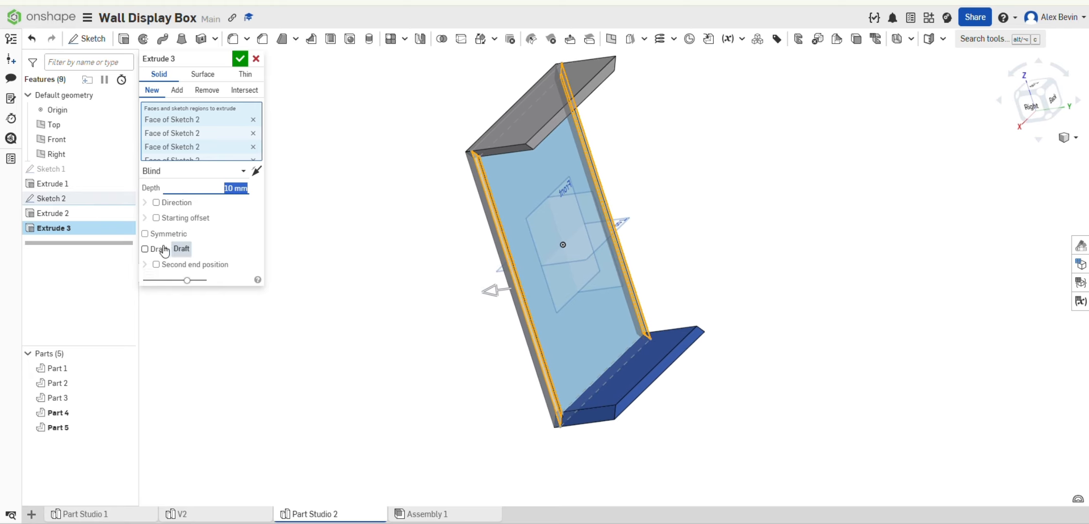
{"action": "left_click", "coordinate": [146, 234]}
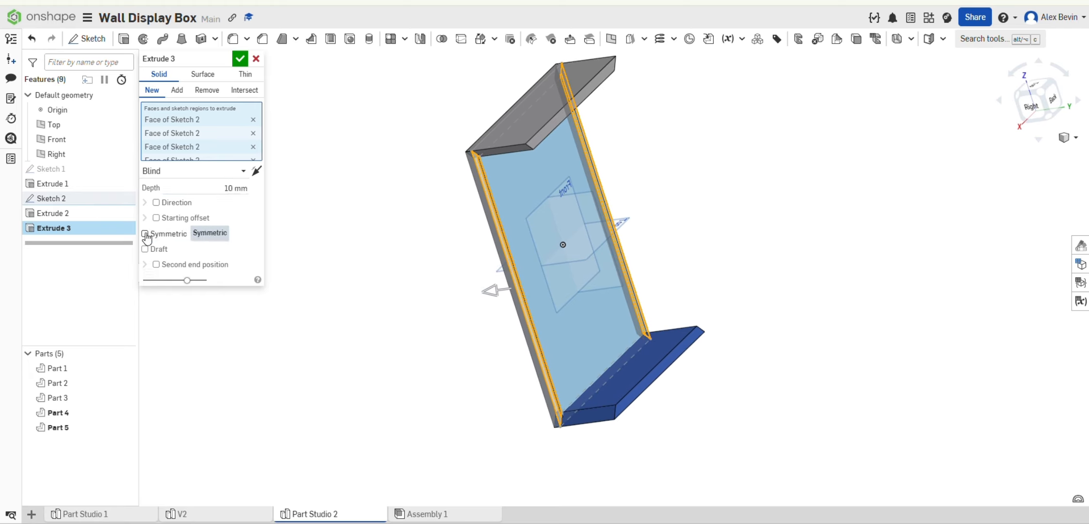
{"action": "left_click", "coordinate": [157, 265]}
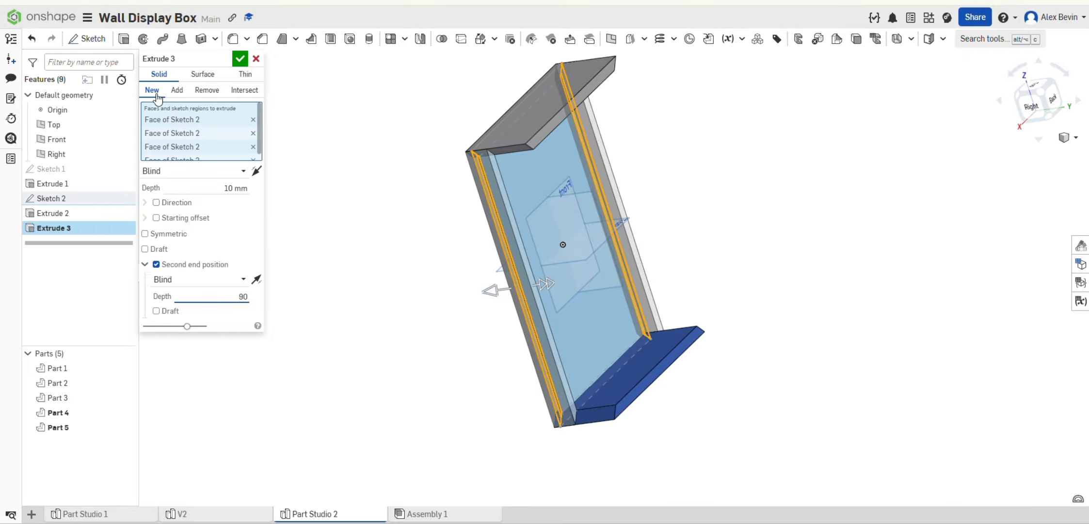
{"action": "left_click", "coordinate": [316, 211]}
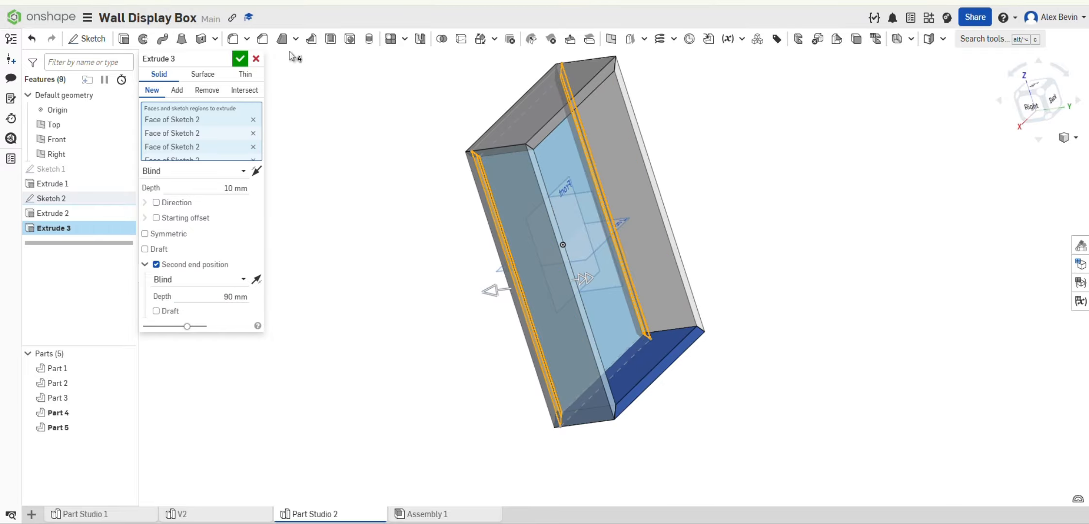
{"action": "left_click", "coordinate": [239, 58]}
Start a linear part pattern of the panel, using the upper board's depth edge as the direction.
{"action": "right_click_drag", "start_coordinate": [444, 273], "coordinate": [568, 209]}
{"action": "middle_click_drag", "start_coordinate": [569, 209], "coordinate": [489, 250]}
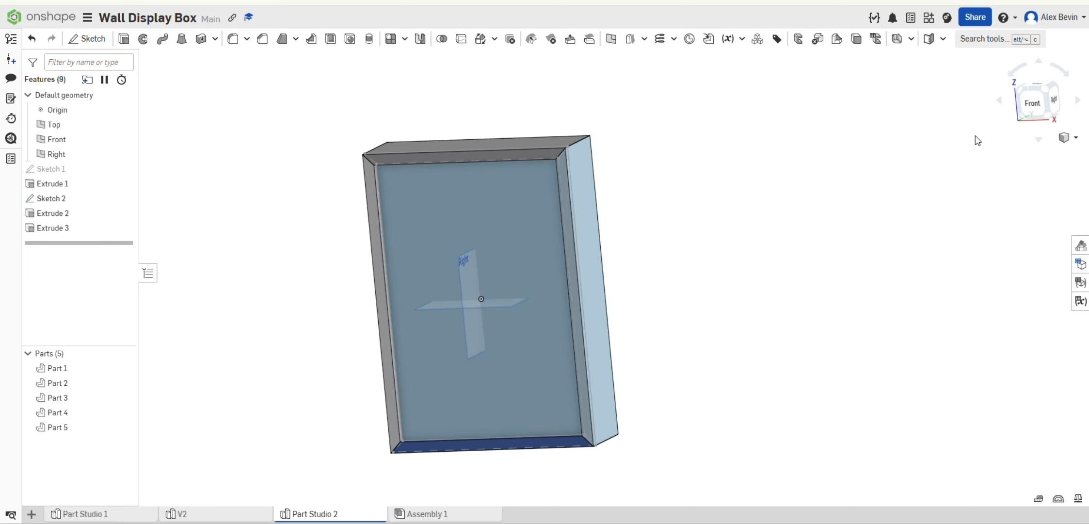
{"action": "left_click", "coordinate": [1050, 92]}
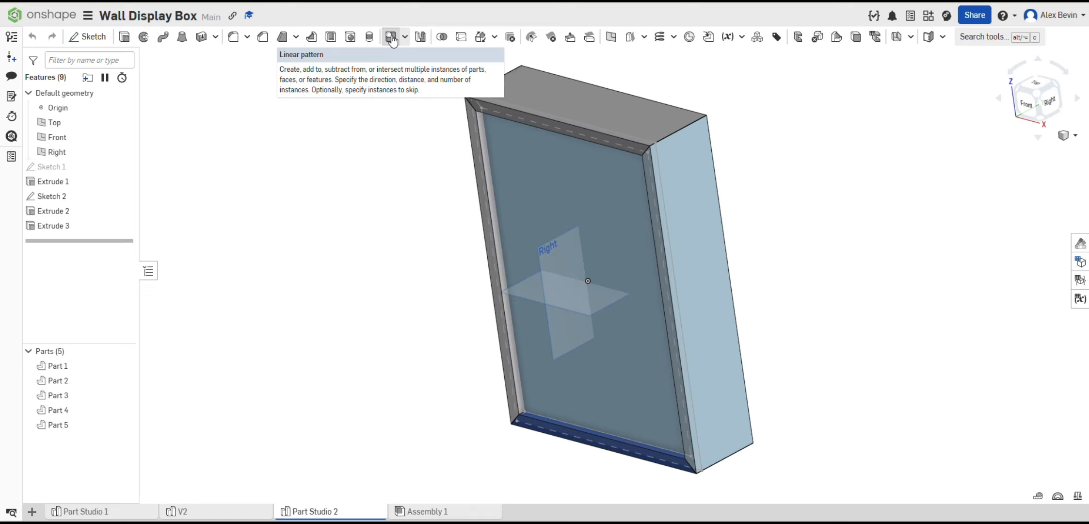
{"action": "left_click", "coordinate": [391, 38]}
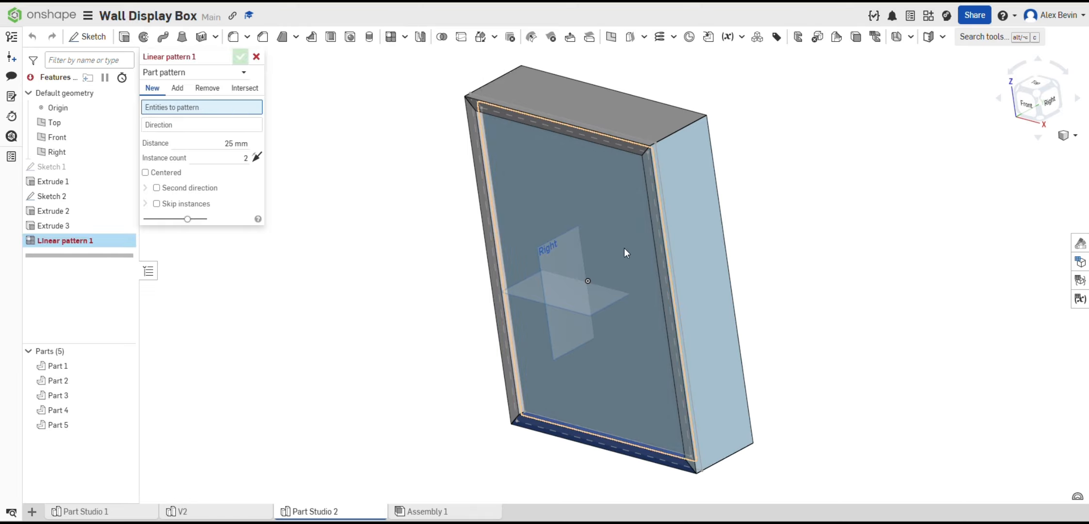
{"action": "left_click", "coordinate": [572, 200]}
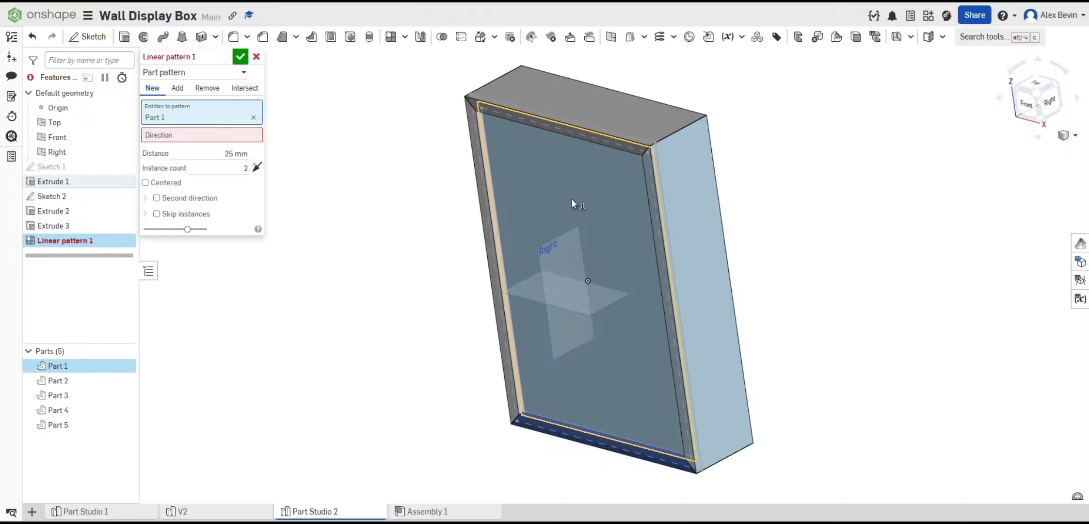
{"action": "left_click", "coordinate": [176, 136]}
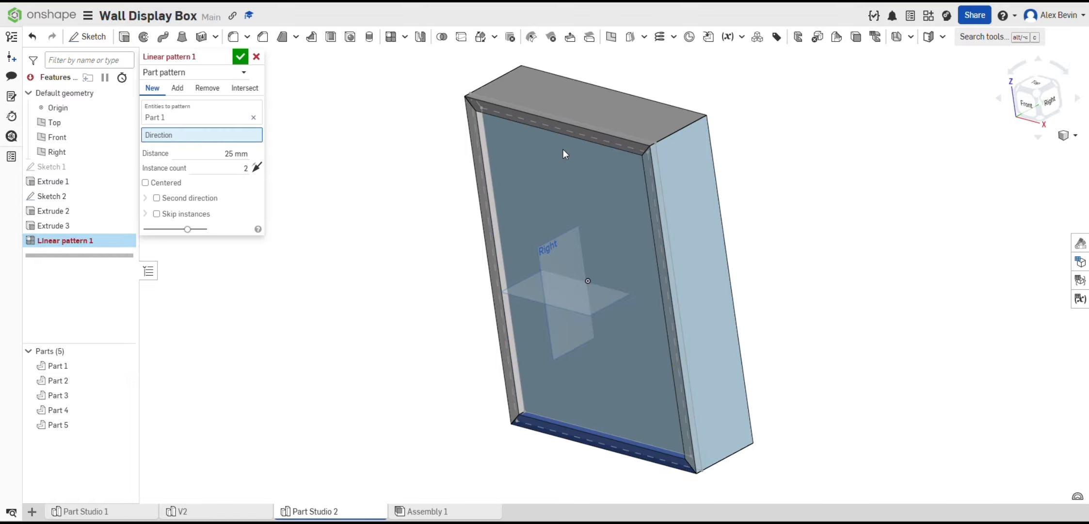
{"action": "left_click", "coordinate": [688, 129]}
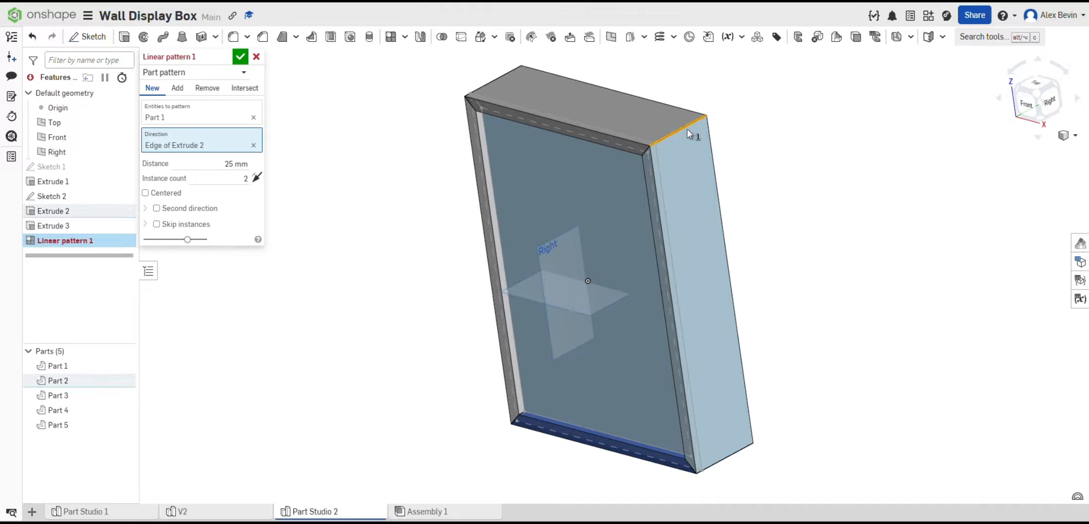
Set the pattern distance to 75 mm and finish the linear pattern of the panel.
{"action": "left_click", "coordinate": [242, 165]}
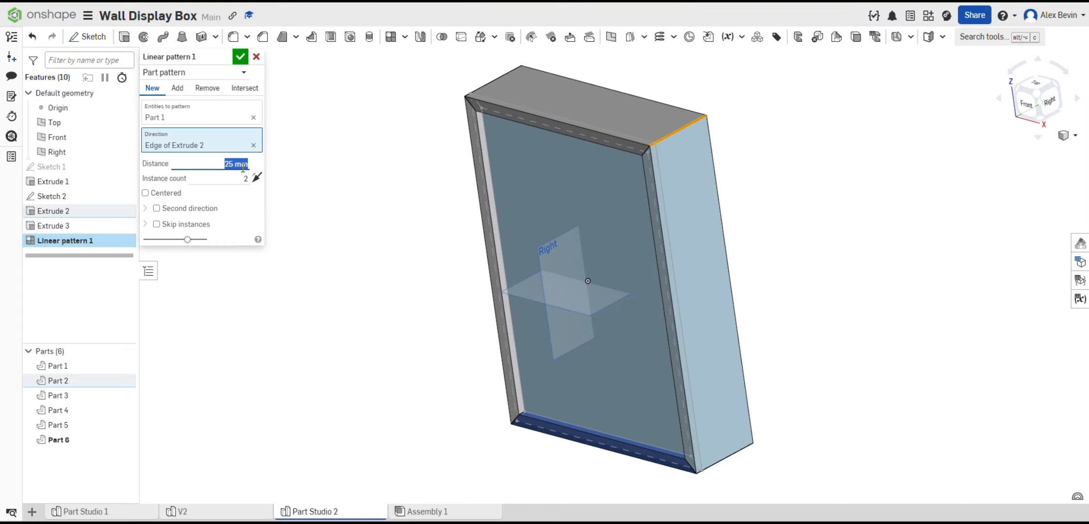
{"action": "type", "text": "75"}
{"action": "left_click", "coordinate": [242, 56]}
{"action": "right_click_drag", "start_coordinate": [863, 226], "coordinate": [795, 213]}
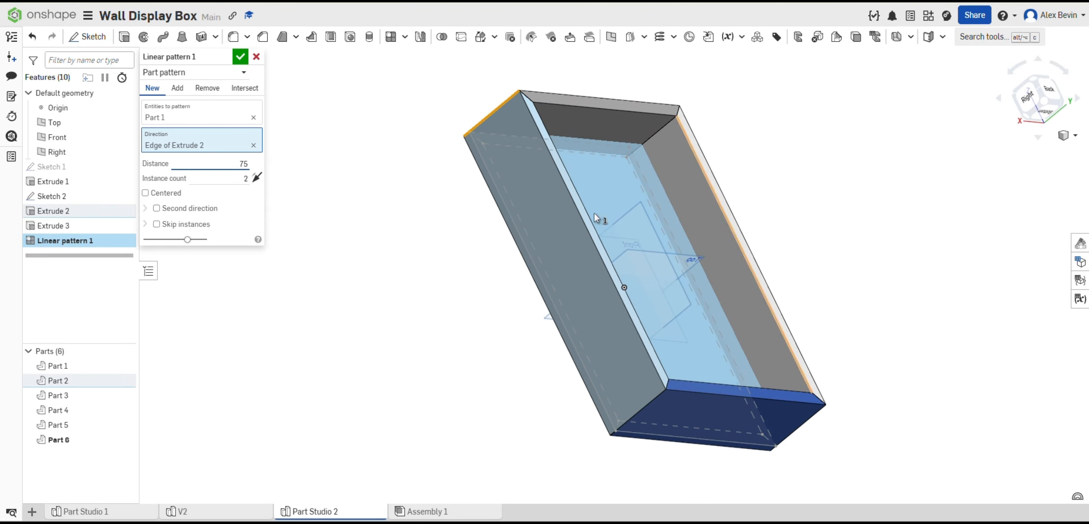
{"action": "left_click", "coordinate": [406, 228]}
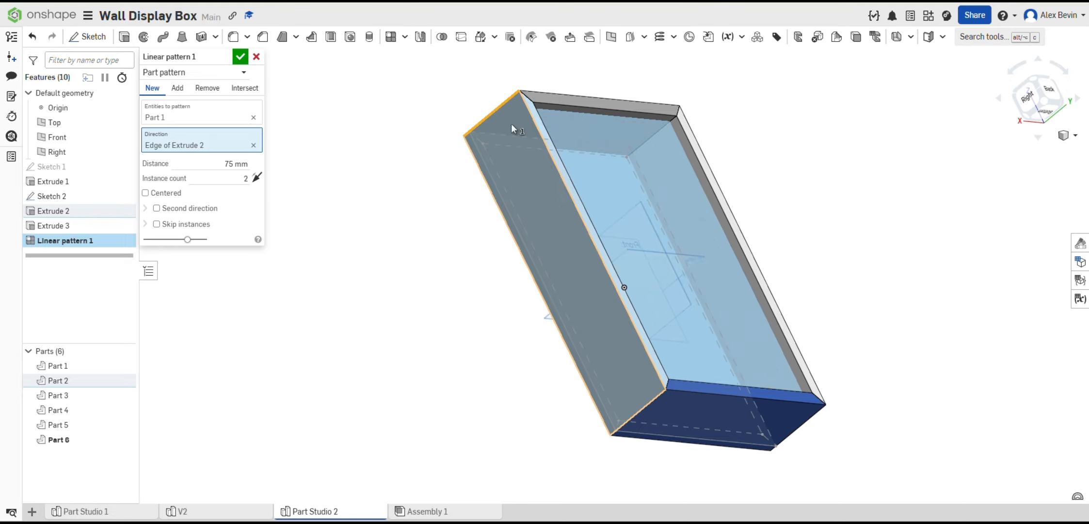
{"action": "right_click_drag", "start_coordinate": [625, 162], "coordinate": [738, 180]}
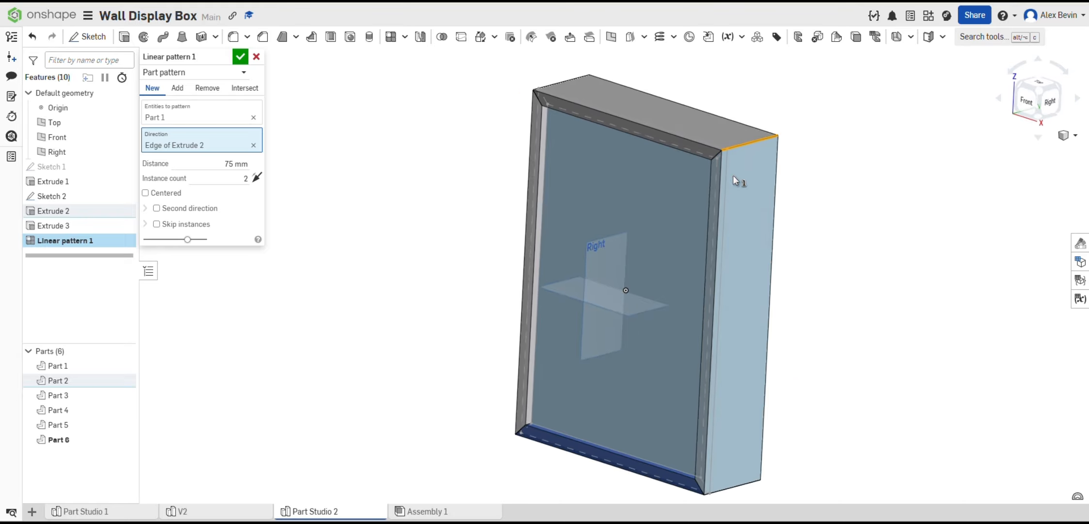
{"action": "left_click", "coordinate": [240, 58]}
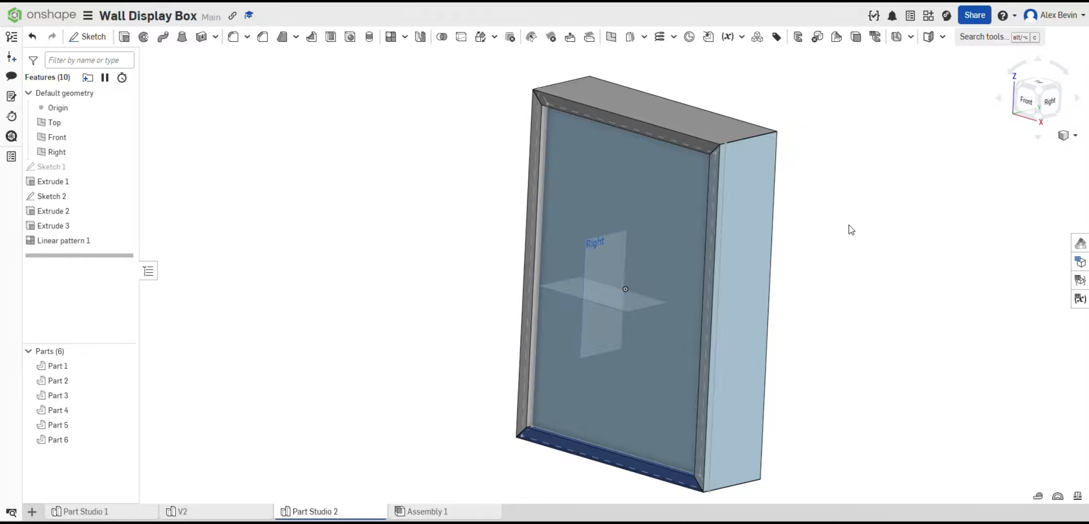
Apply a section view along the Right plane and examine how the two panels meet the upper board.
{"action": "middle_click_drag", "start_coordinate": [852, 229], "coordinate": [759, 214]}
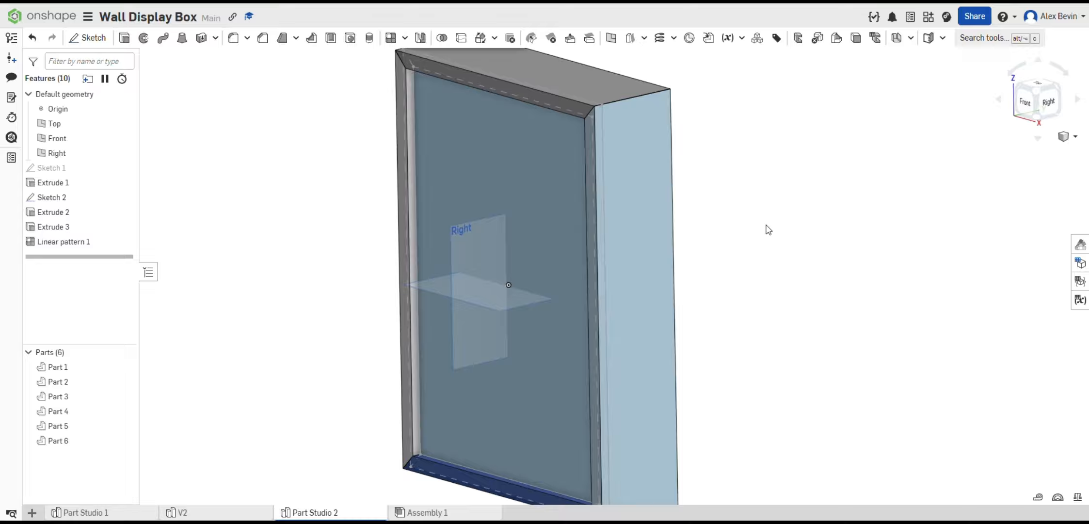
{"action": "scroll", "coordinate": [766, 226], "scroll_direction": "down", "scroll_amount": 2}
{"action": "middle_click_drag", "start_coordinate": [833, 165], "coordinate": [827, 171]}
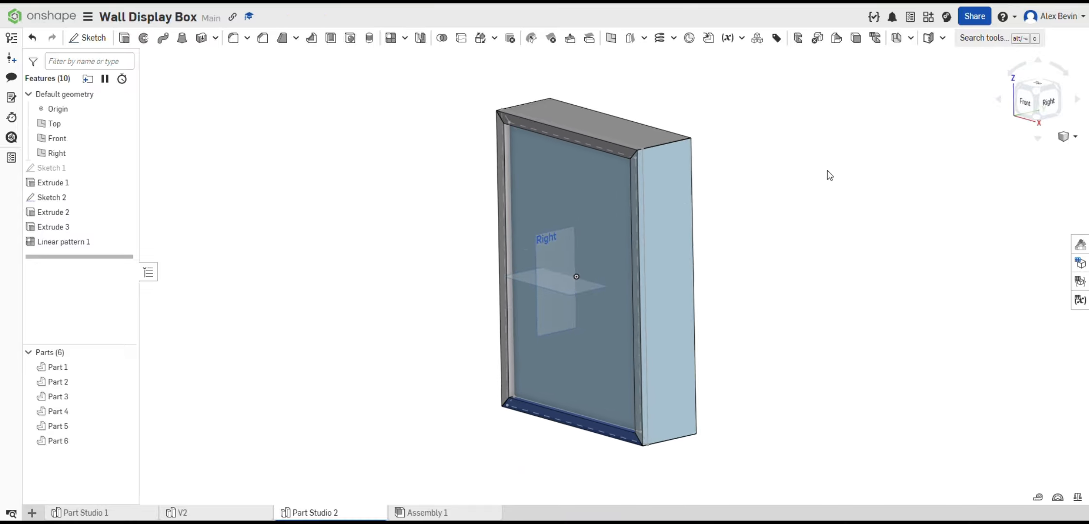
{"action": "right_click_drag", "start_coordinate": [677, 265], "coordinate": [772, 271]}
{"action": "left_click", "coordinate": [537, 251]}
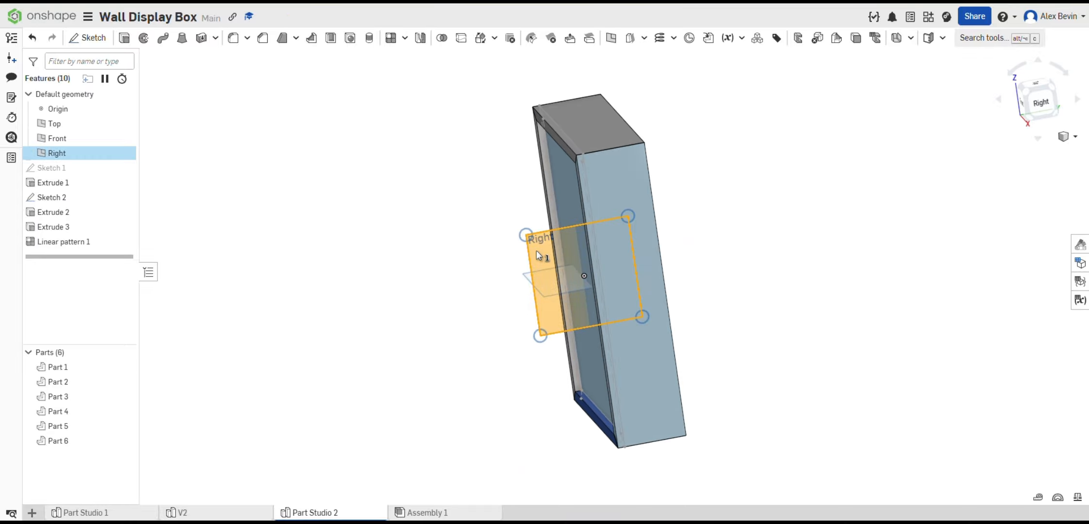
{"action": "right_click", "coordinate": [537, 253]}
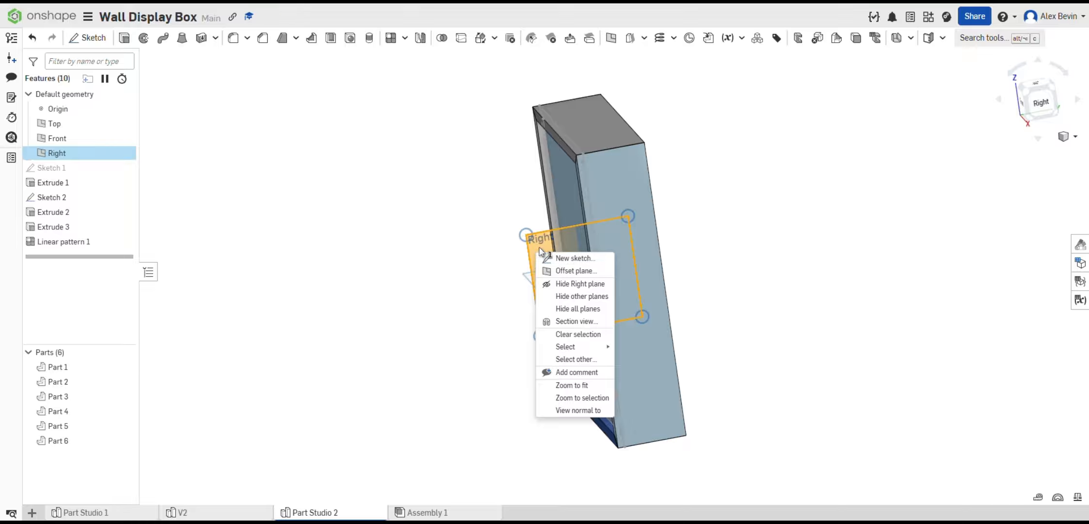
{"action": "left_click", "coordinate": [586, 321]}
{"action": "left_click", "coordinate": [236, 59]}
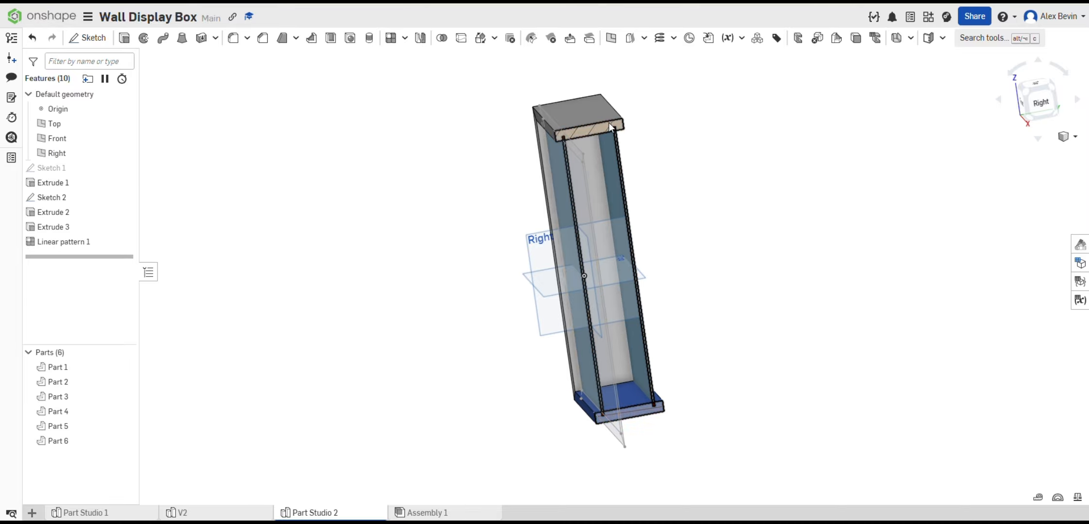
{"action": "scroll", "coordinate": [543, 170], "scroll_direction": "up", "scroll_amount": 6}
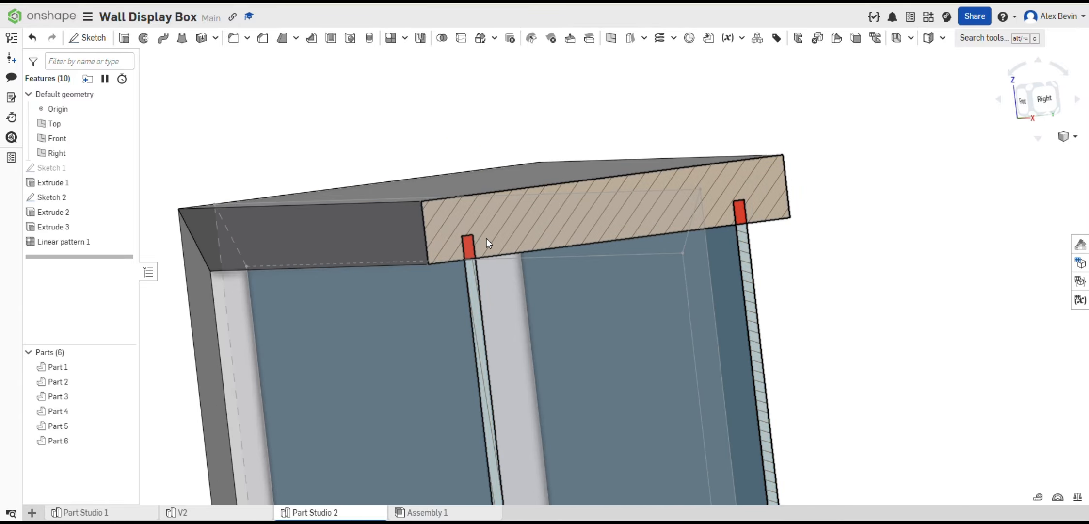
{"action": "scroll", "coordinate": [807, 202], "scroll_direction": "down", "scroll_amount": 4}
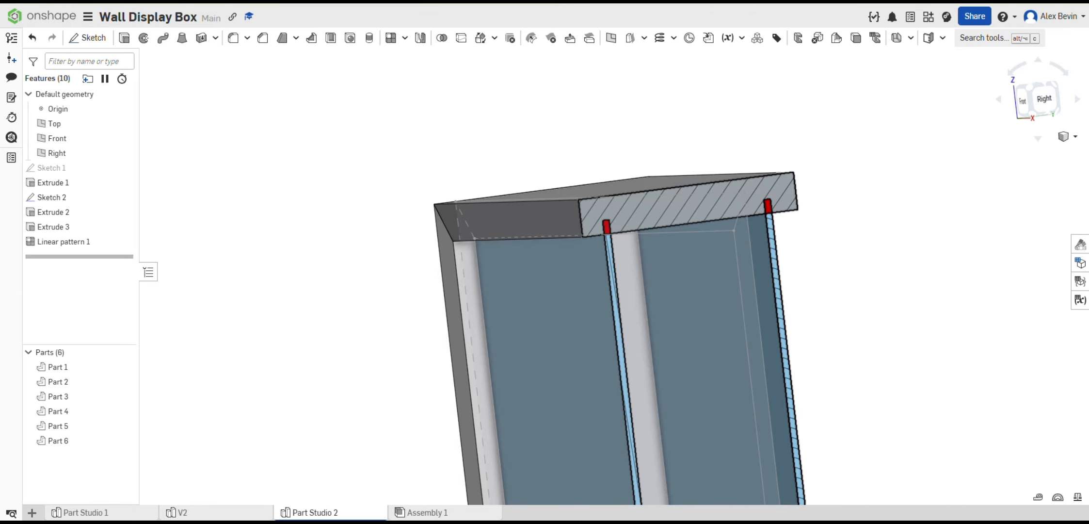
{"action": "right_click_drag", "start_coordinate": [587, 252], "coordinate": [607, 291]}
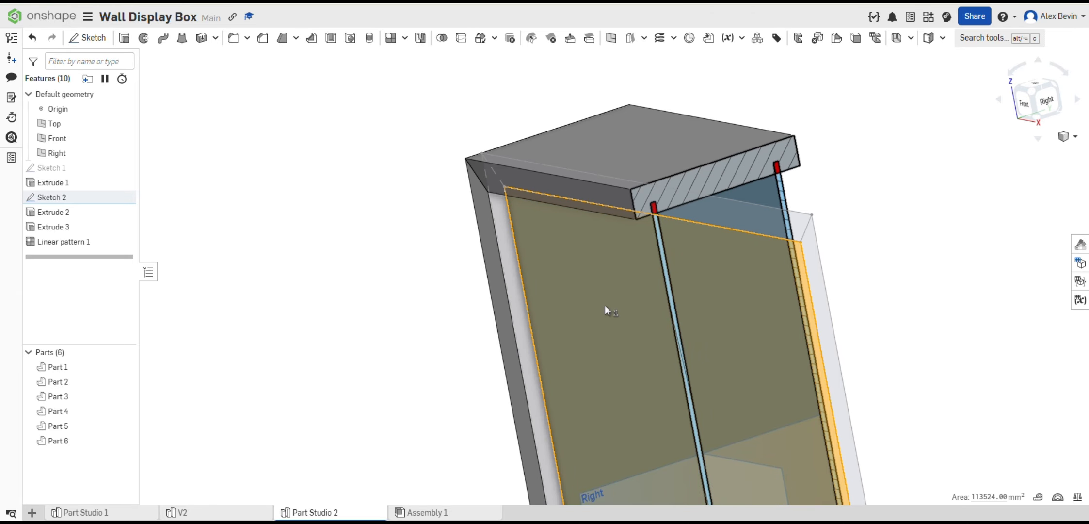
{"action": "scroll", "coordinate": [657, 208], "scroll_direction": "up", "scroll_amount": 5}
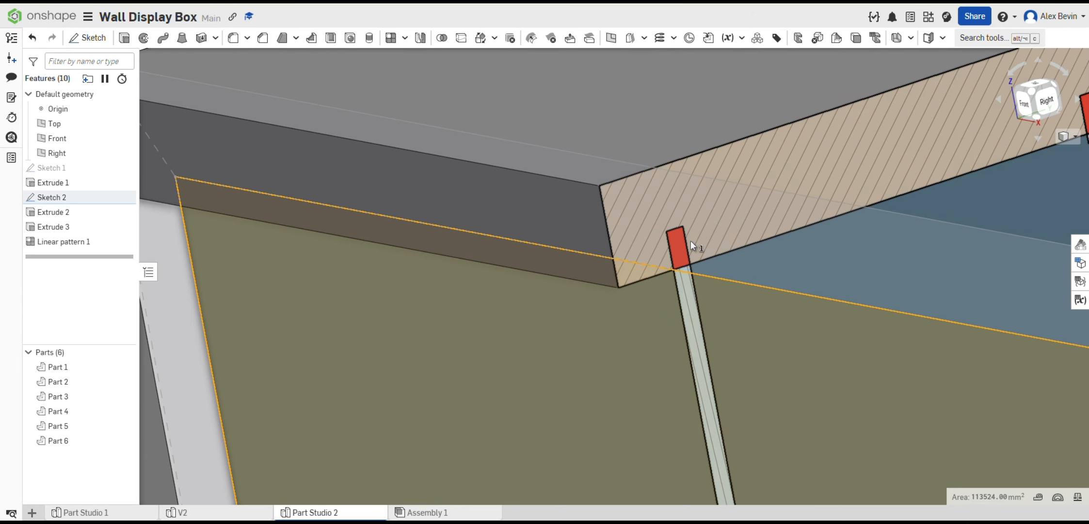
{"action": "scroll", "coordinate": [689, 237], "scroll_direction": "down", "scroll_amount": 3}
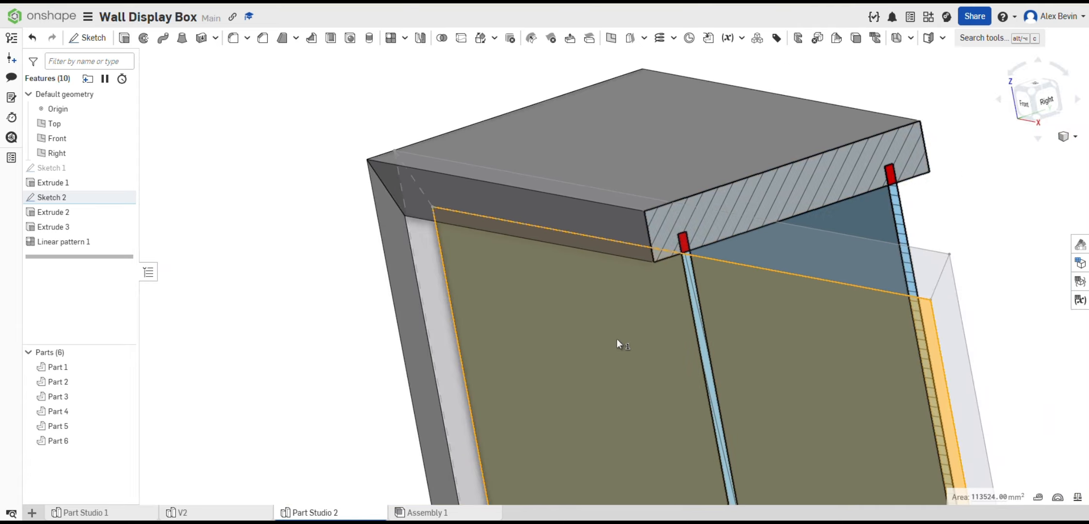
Start a new sketch on the front panel's face and choose the center point rectangle tool.
{"action": "key", "text": "n"}
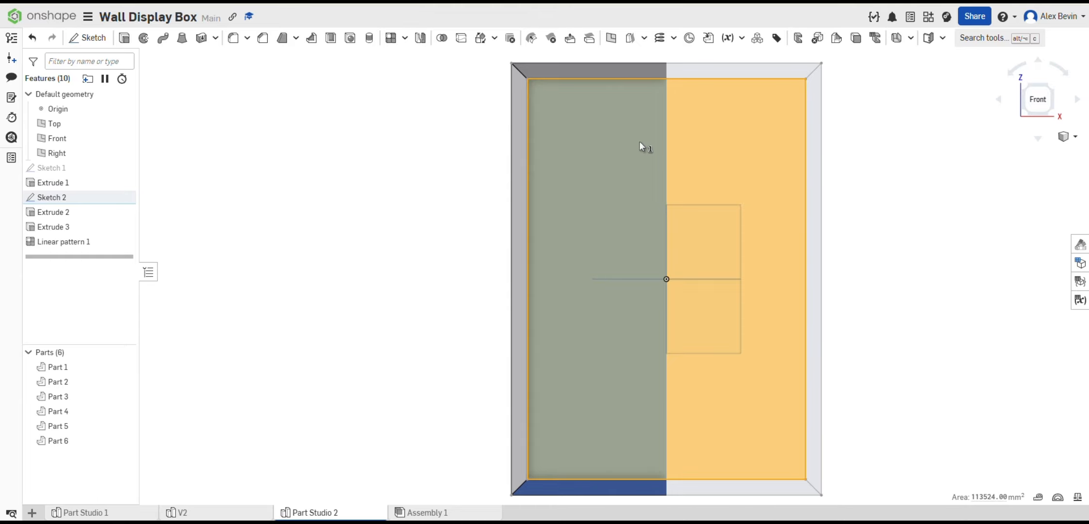
{"action": "left_click", "coordinate": [87, 37]}
{"action": "left_click", "coordinate": [158, 38]}
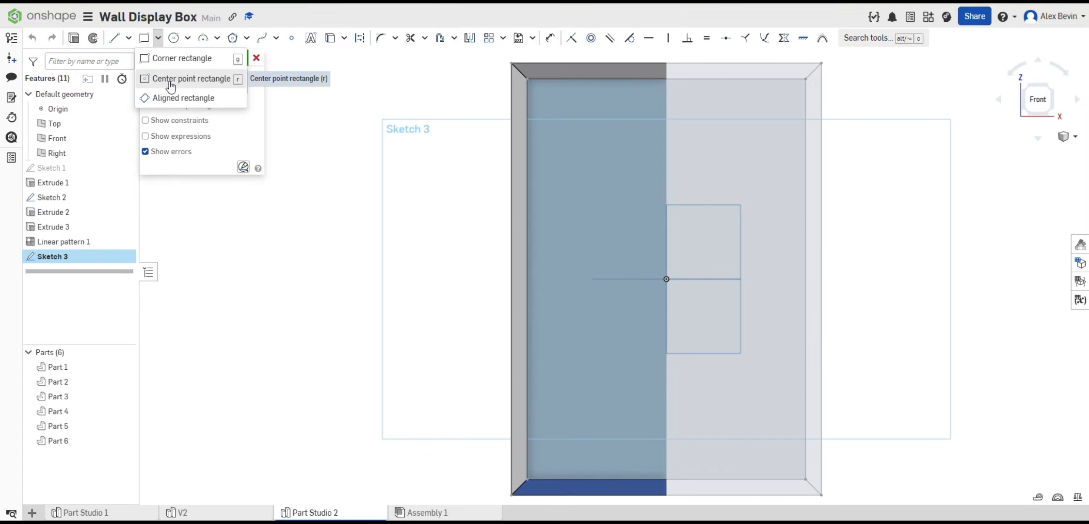
{"action": "left_click", "coordinate": [167, 76]}
{"action": "left_click", "coordinate": [666, 281]}
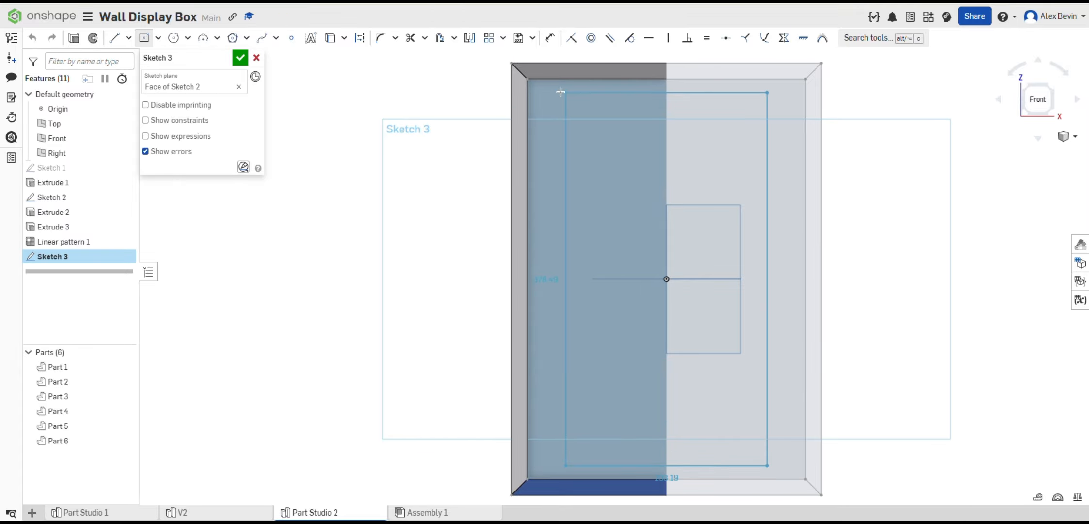
{"action": "scroll", "coordinate": [524, 71], "scroll_direction": "up", "scroll_amount": 5}
{"action": "scroll", "coordinate": [524, 71], "scroll_direction": "up", "scroll_amount": 2}
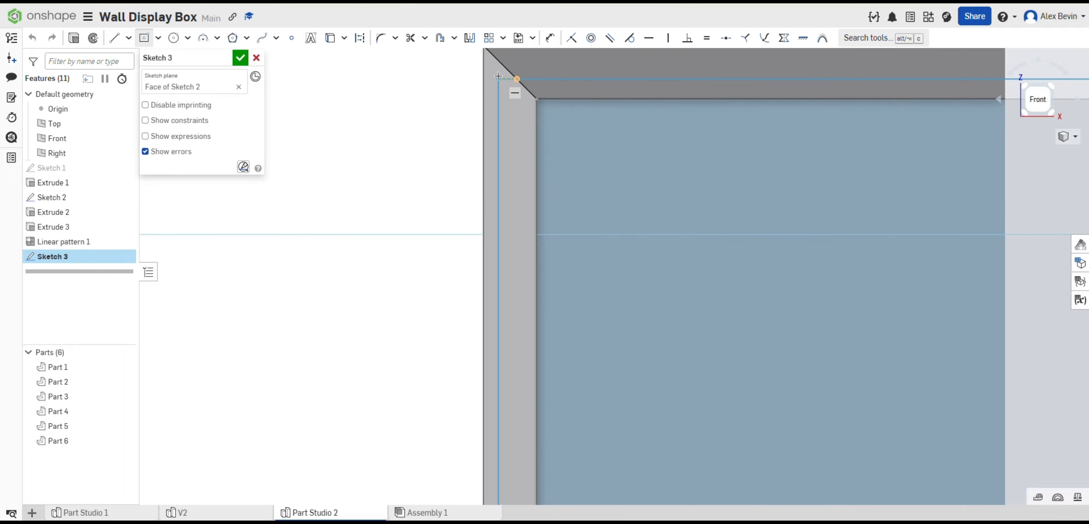
{"action": "scroll", "coordinate": [498, 71], "scroll_direction": "down", "scroll_amount": 5}
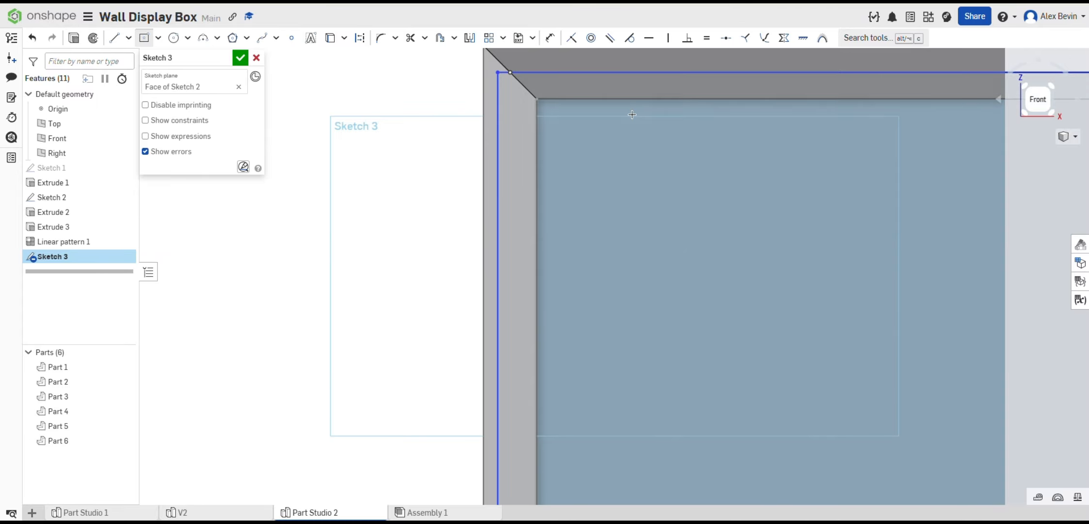
{"action": "scroll", "coordinate": [782, 185], "scroll_direction": "up", "scroll_amount": 5}
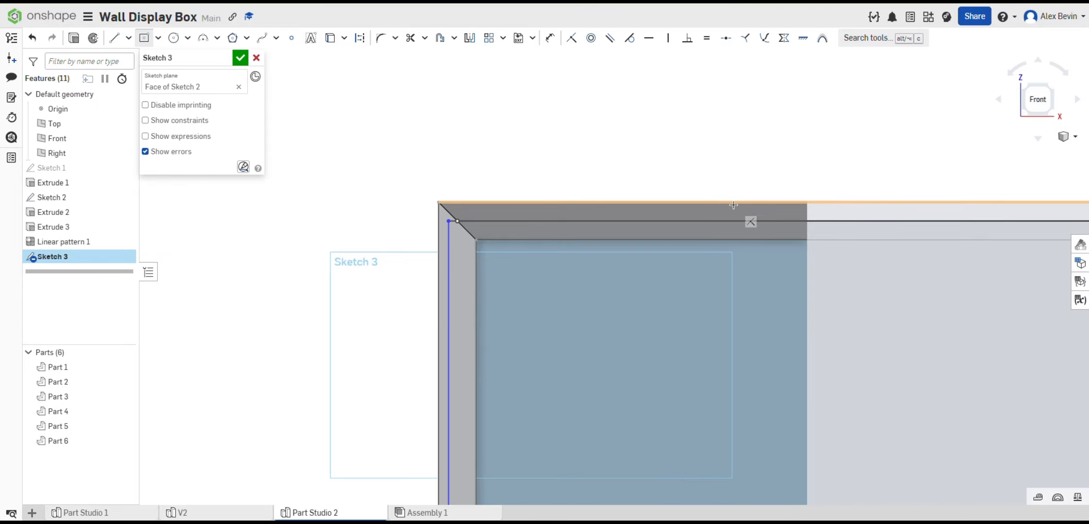
{"action": "key", "text": "u"}
{"action": "key", "text": "ctrl+z"}
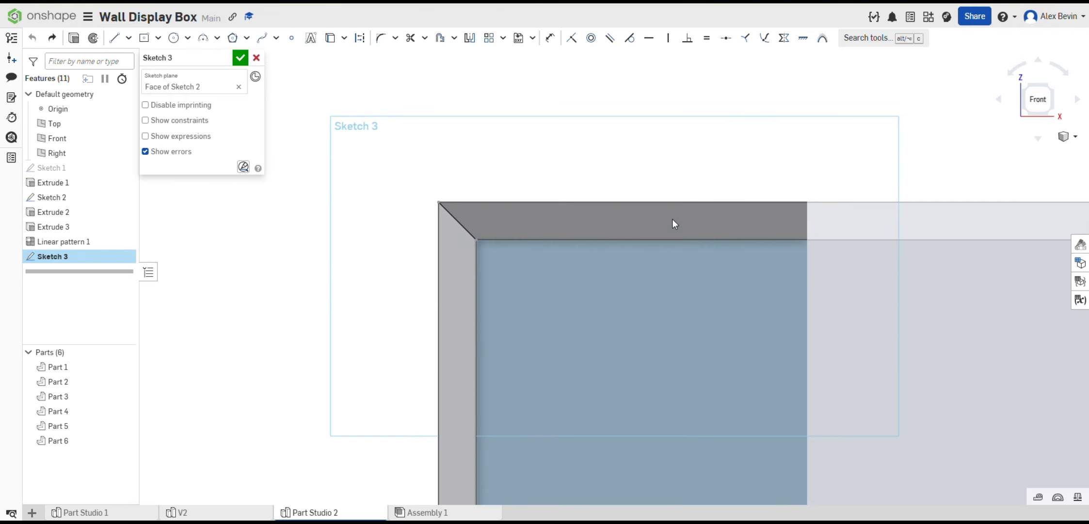
Sketch a center point rectangle from the origin, with its corner within the frame boards' thickness near the upper mitre.
{"action": "left_click", "coordinate": [144, 37]}
{"action": "scroll", "coordinate": [594, 172], "scroll_direction": "down", "scroll_amount": 5}
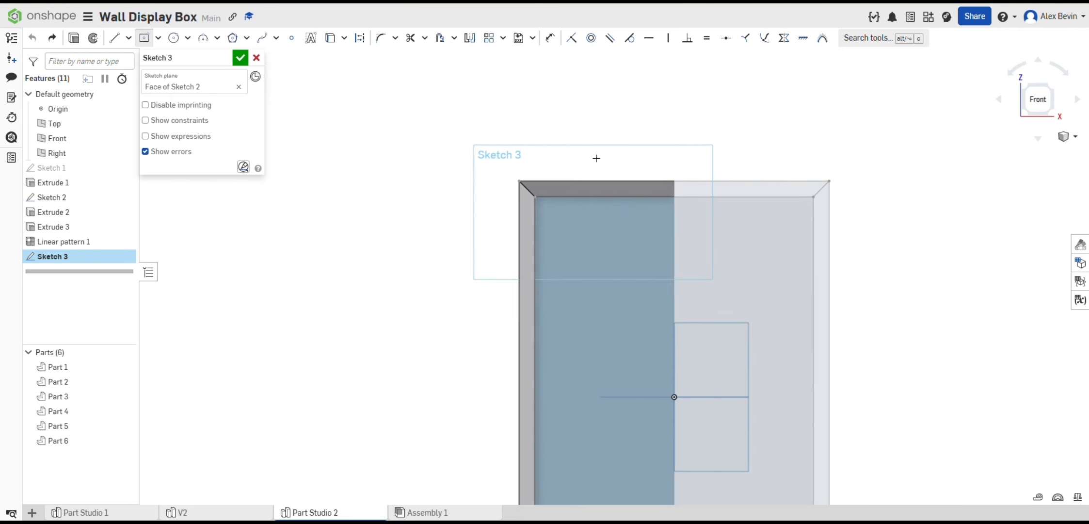
{"action": "left_click", "coordinate": [638, 287]}
{"action": "scroll", "coordinate": [565, 184], "scroll_direction": "up", "scroll_amount": 6}
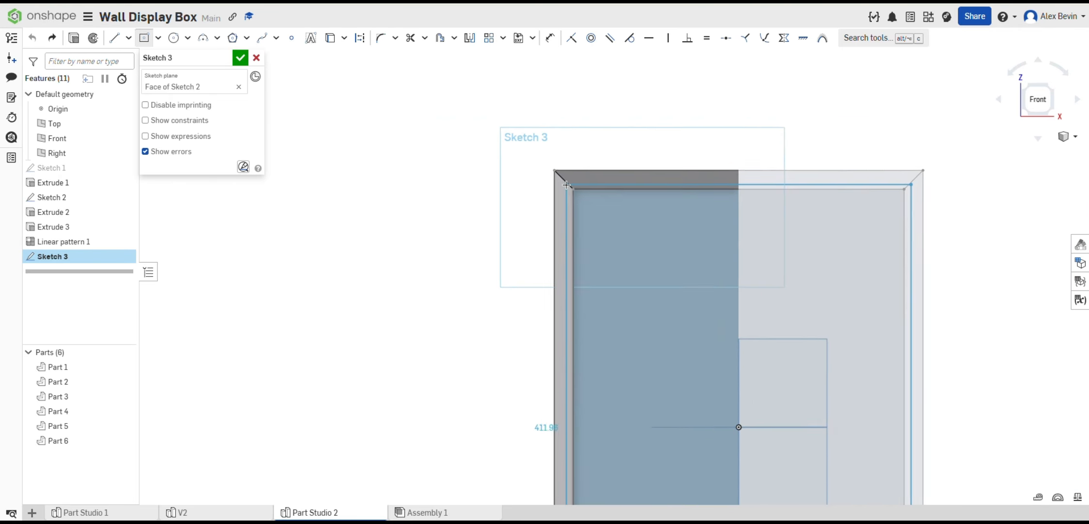
{"action": "left_click", "coordinate": [560, 185]}
{"action": "scroll", "coordinate": [640, 231], "scroll_direction": "down", "scroll_amount": 5}
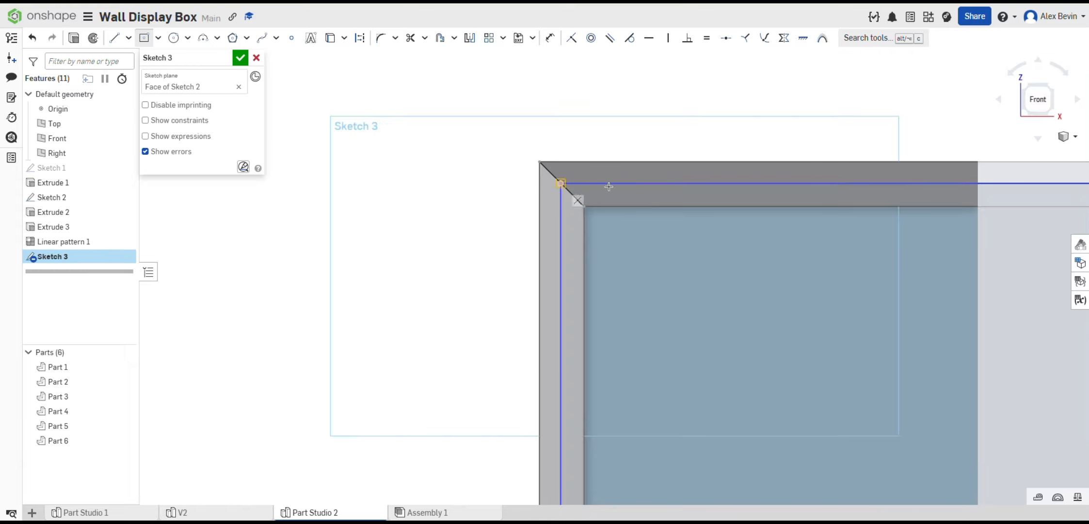
{"action": "scroll", "coordinate": [657, 196], "scroll_direction": "up", "scroll_amount": 3}
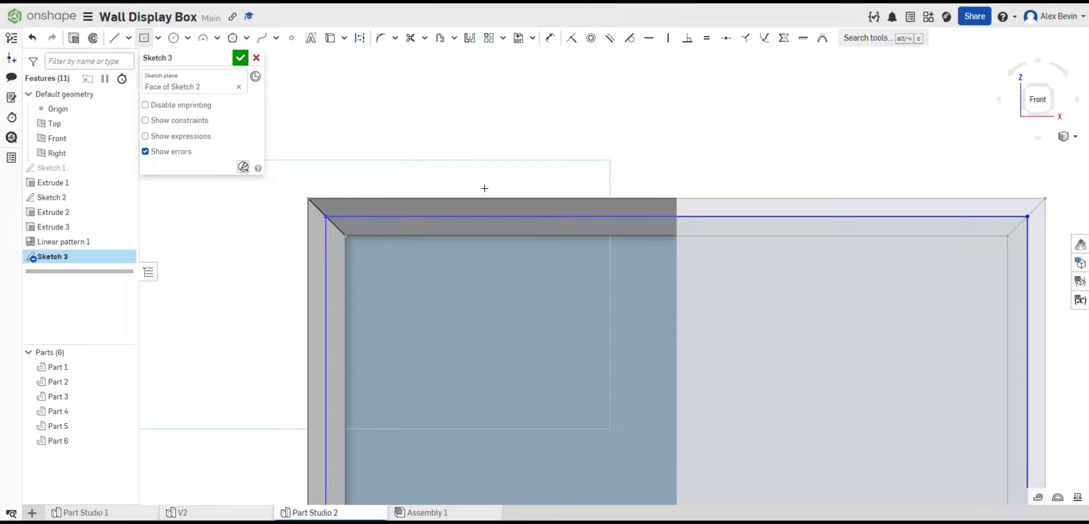
Dimension the rectangle's upper line 6.5 mm from the upper board's inner edge.
{"action": "left_click", "coordinate": [548, 216]}
{"action": "left_click", "coordinate": [543, 235]}
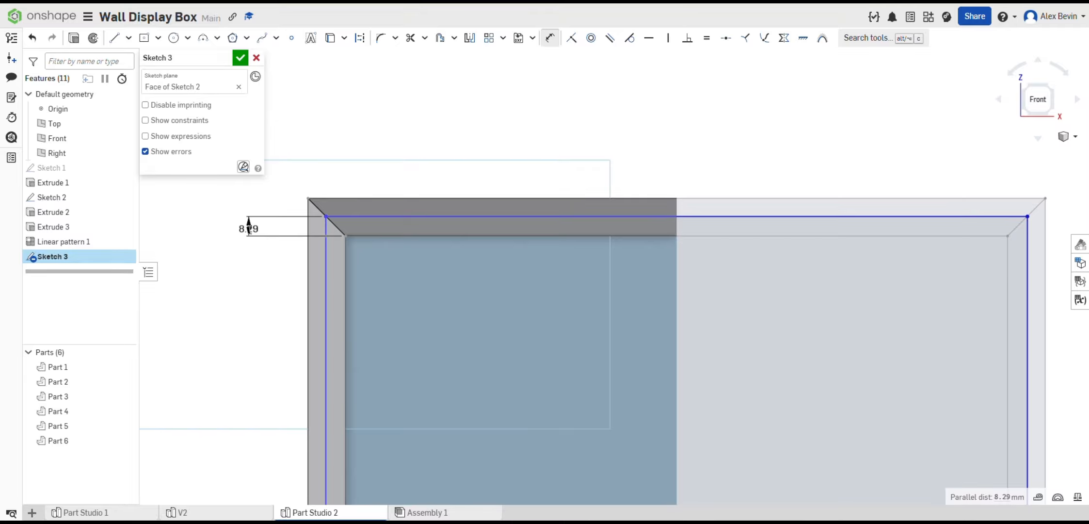
{"action": "left_click", "coordinate": [250, 229]}
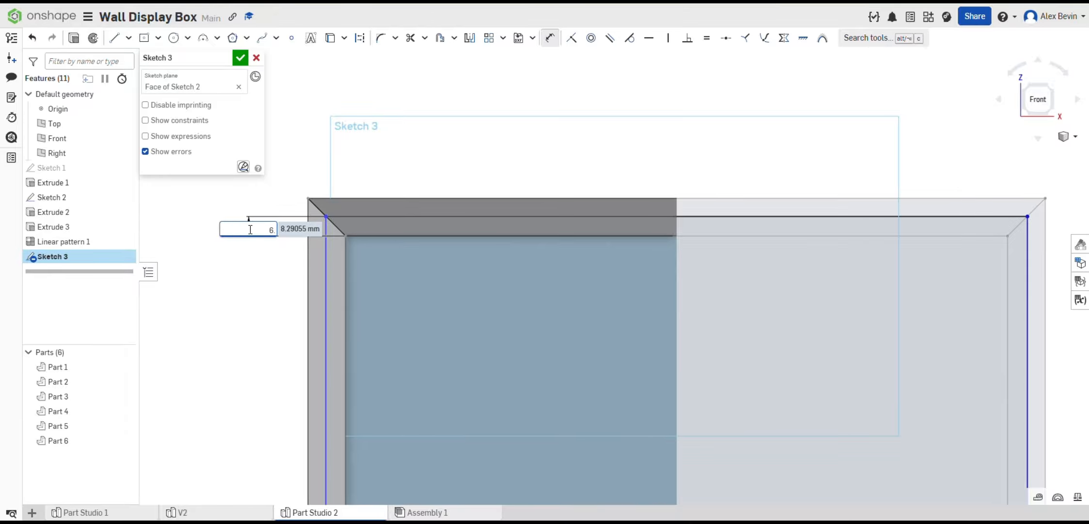
{"action": "key", "text": "Return"}
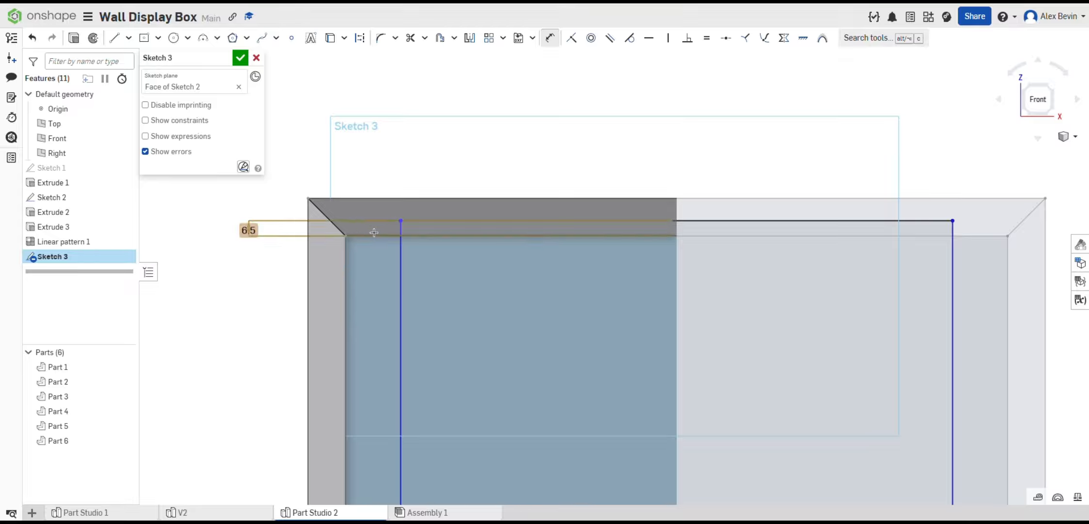
{"action": "key", "text": "Escape"}
Pull the rectangle's side line outward into the side board and dimension it 6.5 mm from that board's inner edge.
{"action": "left_click_drag", "start_coordinate": [402, 276], "coordinate": [321, 278]}
{"action": "key", "text": "d"}
{"action": "left_click", "coordinate": [322, 284]}
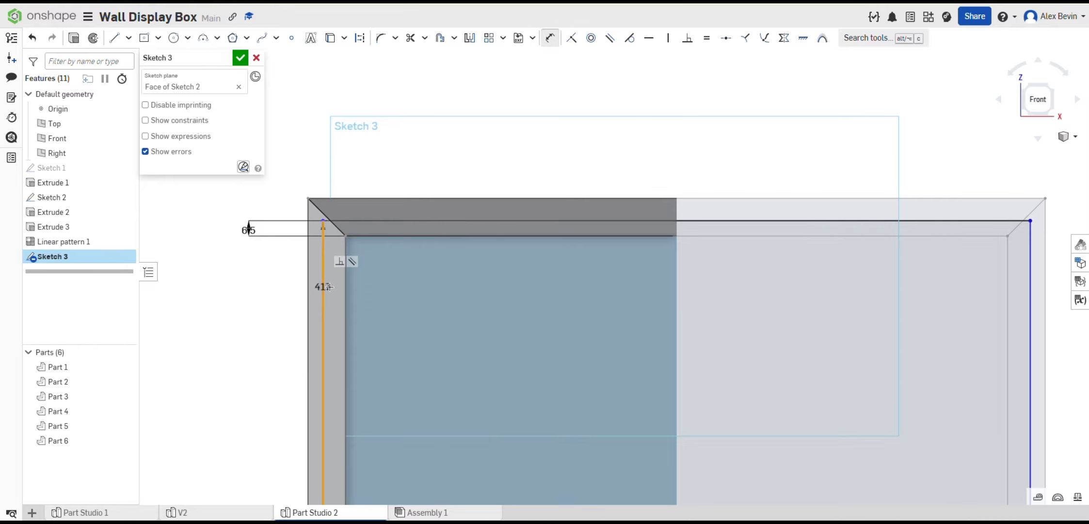
{"action": "left_click", "coordinate": [346, 287]}
{"action": "left_click", "coordinate": [290, 293]}
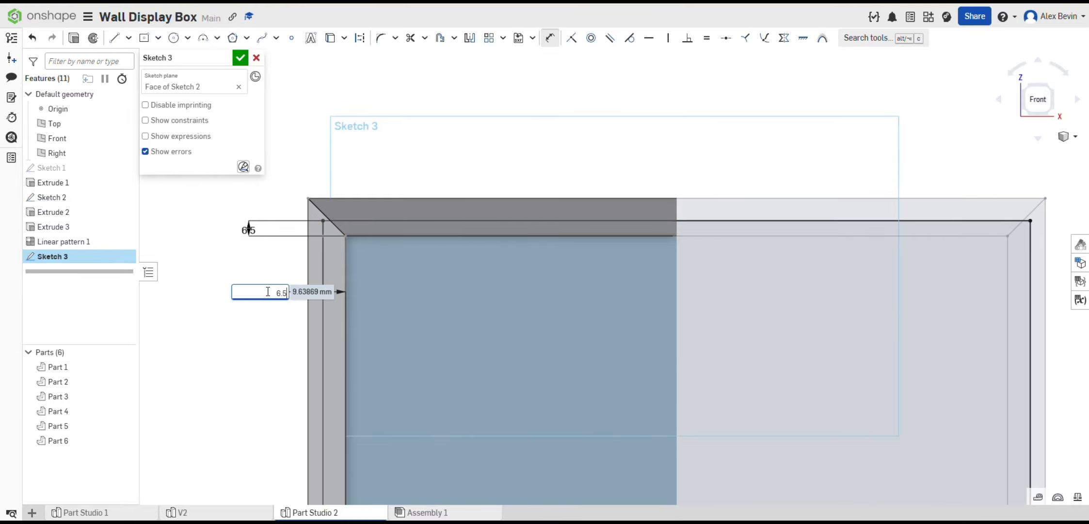
{"action": "type", "text": "6.5"}
{"action": "key", "text": "Return"}
Extrude the groove sketch as a Remove operation merged with all parts.
{"action": "scroll", "coordinate": [522, 274], "scroll_direction": "down", "scroll_amount": 3}
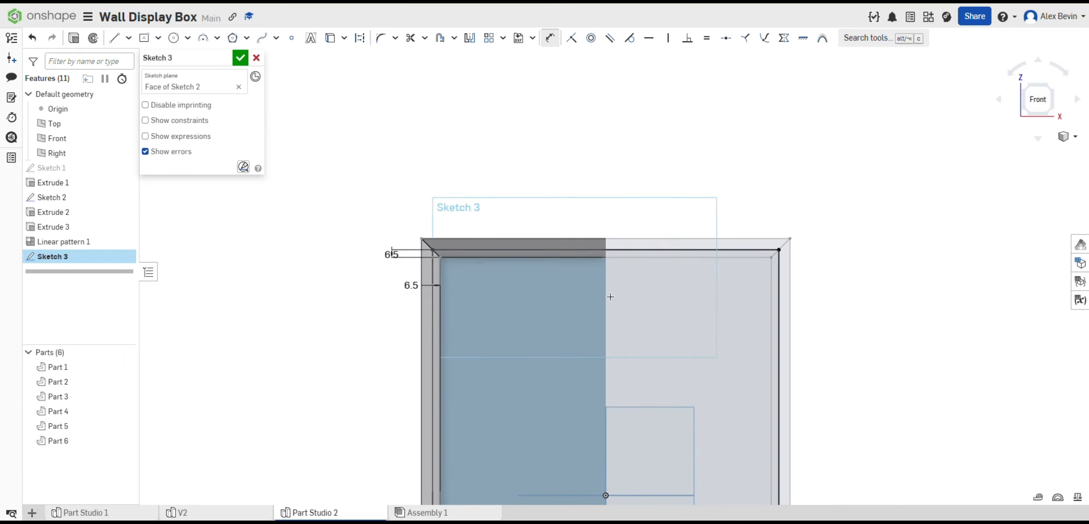
{"action": "scroll", "coordinate": [610, 296], "scroll_direction": "up", "scroll_amount": 2}
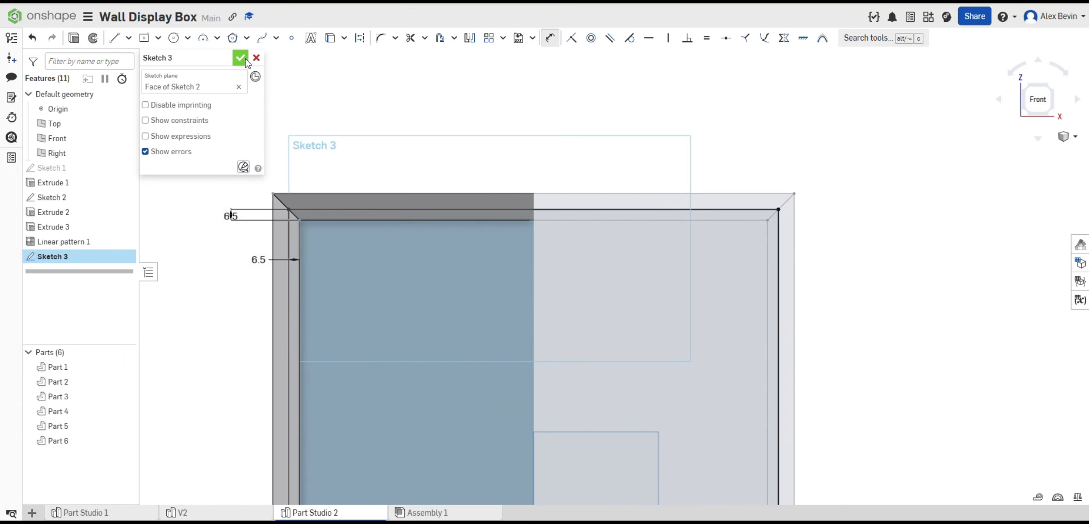
{"action": "middle_click_drag", "start_coordinate": [428, 232], "coordinate": [475, 229]}
{"action": "scroll", "coordinate": [475, 229], "scroll_direction": "up", "scroll_amount": 2}
{"action": "right_click_drag", "start_coordinate": [566, 250], "coordinate": [530, 273]}
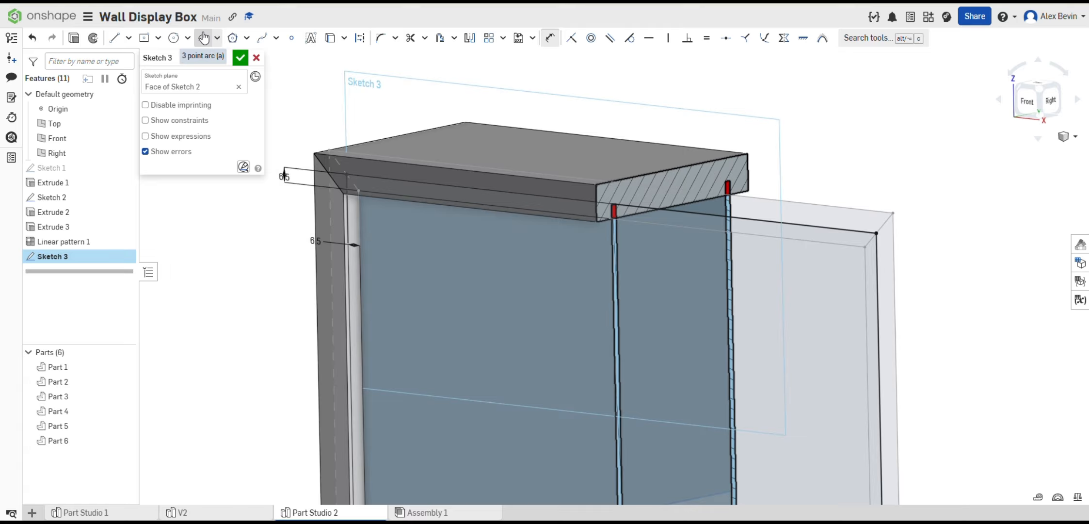
{"action": "left_click", "coordinate": [74, 39]}
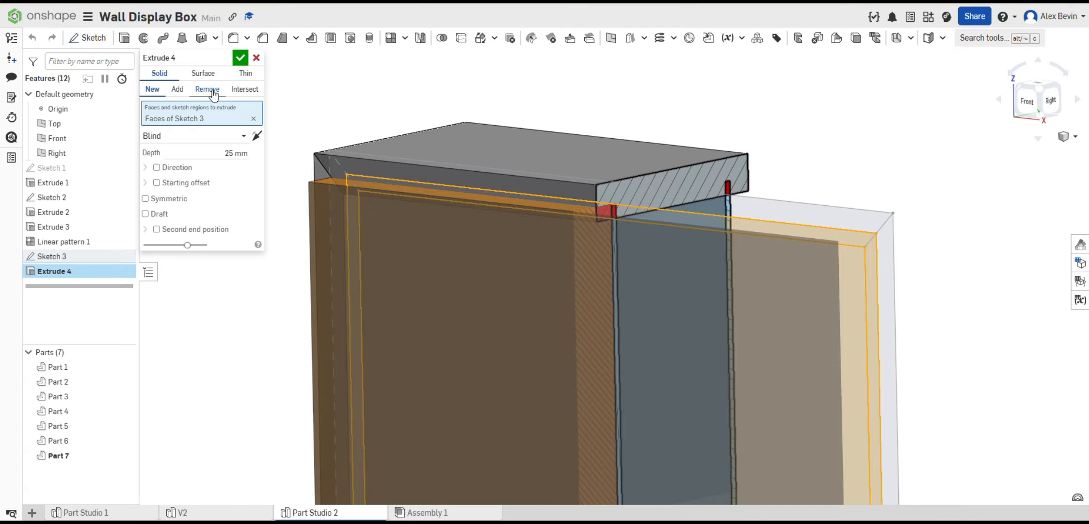
{"action": "left_click", "coordinate": [214, 93]}
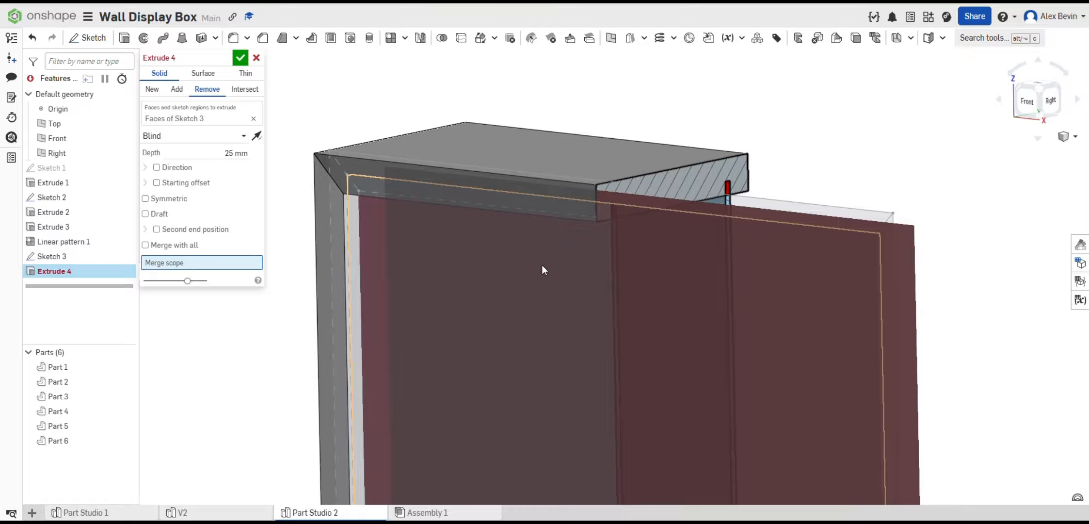
{"action": "middle_click_drag", "start_coordinate": [542, 265], "coordinate": [659, 190]}
{"action": "left_click", "coordinate": [146, 245]}
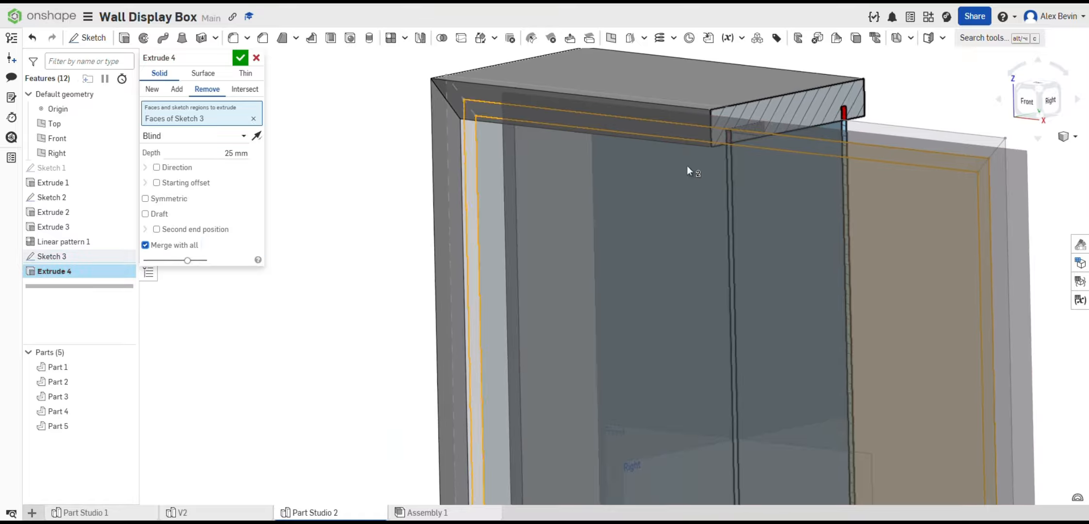
Set the groove cut's depth to 7 mm.
{"action": "mouse_move", "coordinate": [688, 166]}
{"action": "right_mouse_down"}
{"action": "mouse_move", "coordinate": [650, 166]}
{"action": "mouse_move", "coordinate": [689, 161]}
{"action": "right_mouse_up"}
{"action": "scroll", "coordinate": [709, 162], "scroll_direction": "up", "scroll_amount": 5}
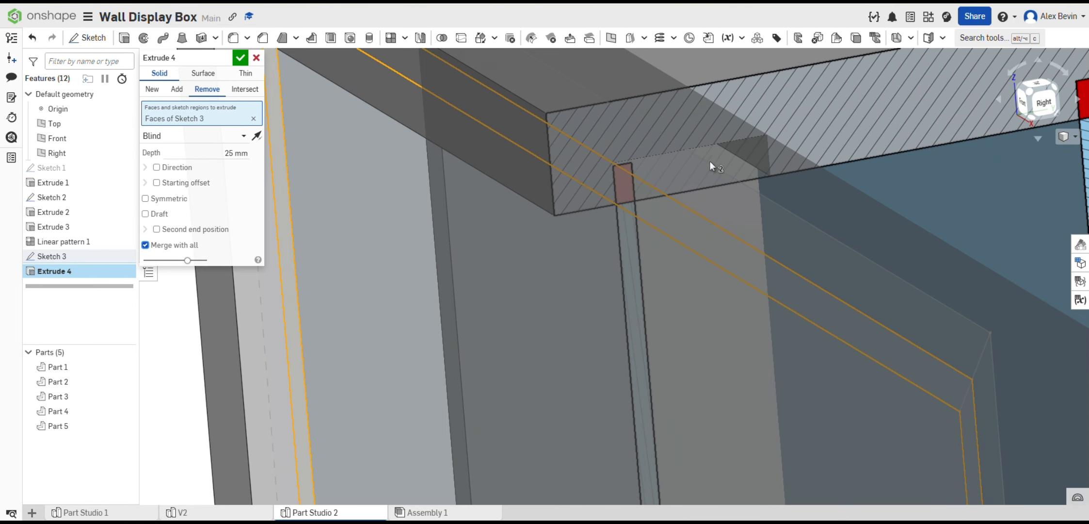
{"action": "scroll", "coordinate": [644, 168], "scroll_direction": "down", "scroll_amount": 5}
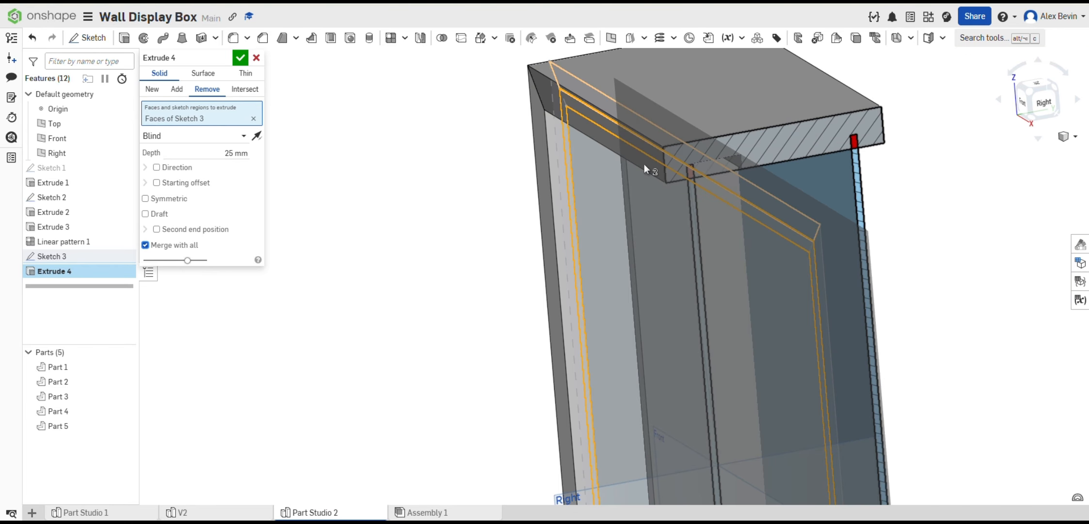
{"action": "left_click", "coordinate": [233, 152]}
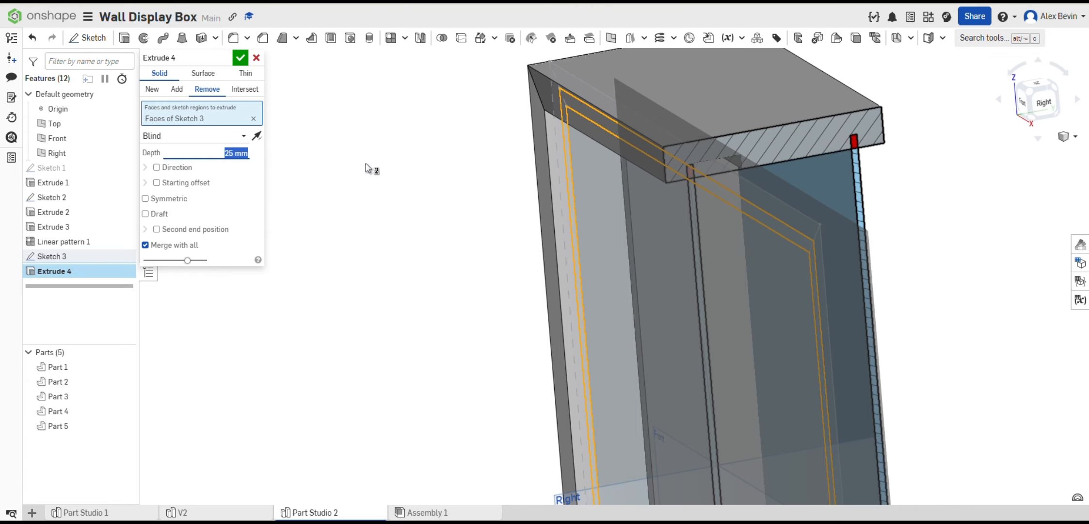
{"action": "type", "text": "7"}
{"action": "key", "text": "Return"}
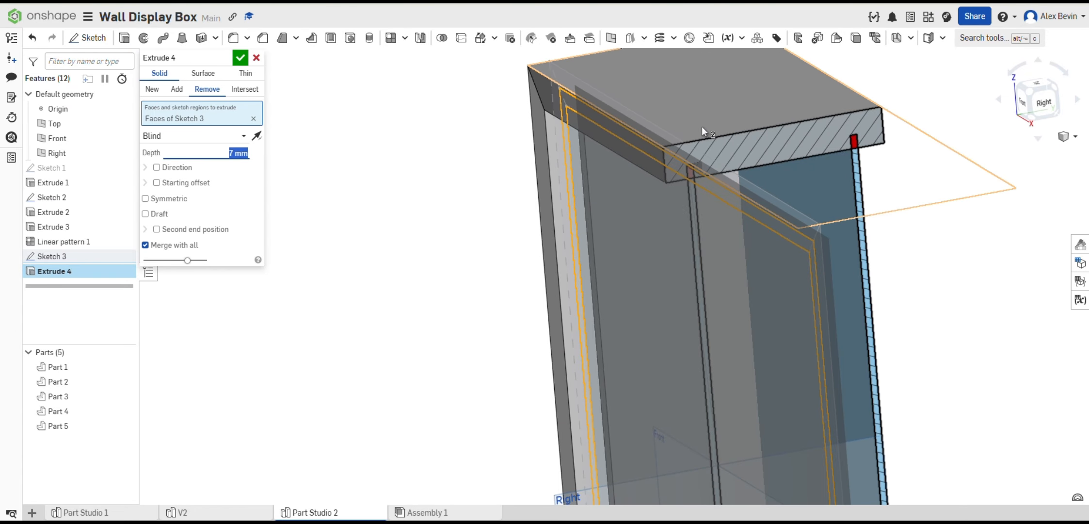
Try groove cut depths of 4 mm and 3.5 mm, comparing each with the panel's thickness in the section.
{"action": "scroll", "coordinate": [705, 211], "scroll_direction": "up", "scroll_amount": 5}
{"action": "right_click_drag", "start_coordinate": [699, 206], "coordinate": [382, 219]}
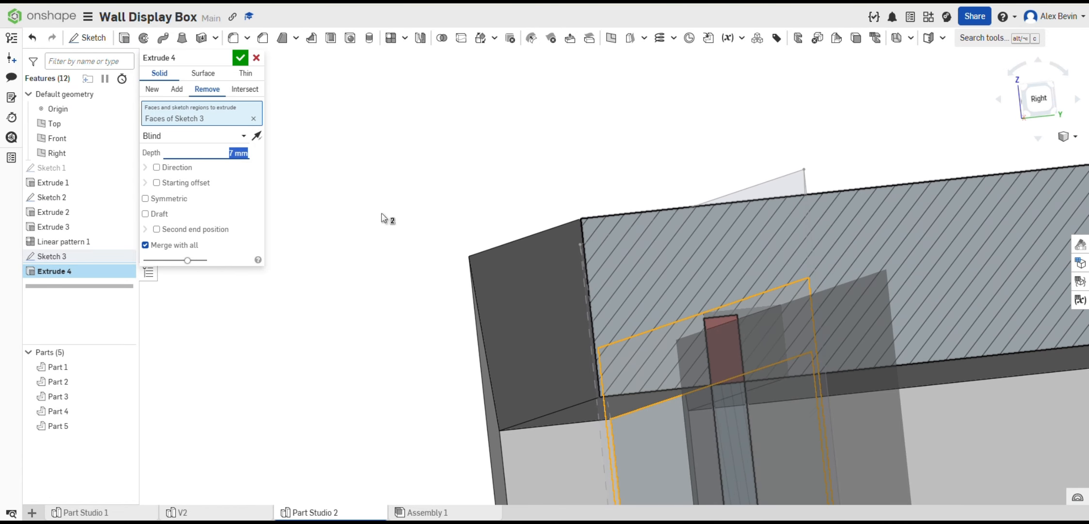
{"action": "key", "text": "Return"}
{"action": "mouse_move", "coordinate": [682, 306]}
{"action": "right_mouse_down"}
{"action": "mouse_move", "coordinate": [719, 310]}
{"action": "mouse_move", "coordinate": [694, 305]}
{"action": "right_mouse_up"}
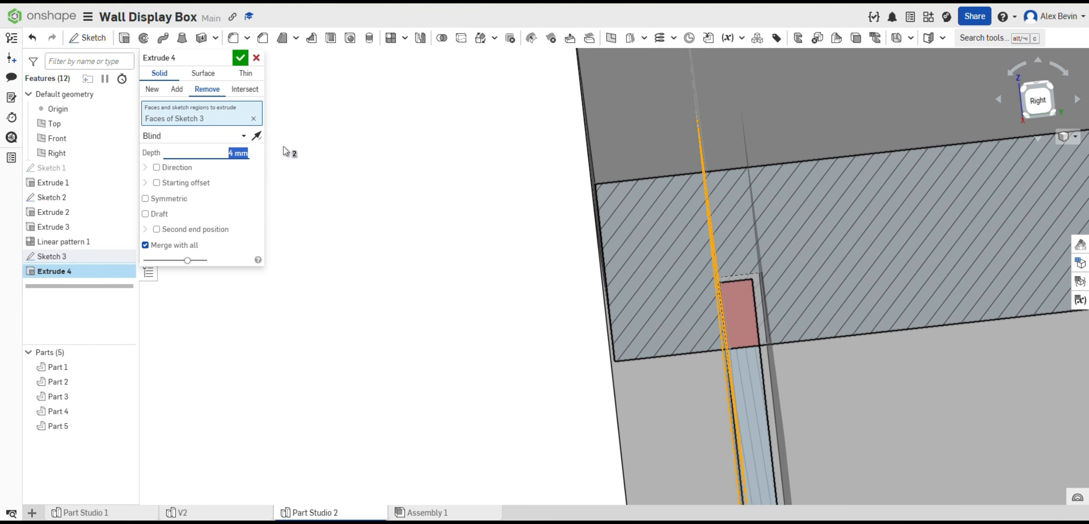
{"action": "type", "text": "3.5"}
{"action": "key", "text": "Return"}
{"action": "scroll", "coordinate": [732, 271], "scroll_direction": "up", "scroll_amount": 10}
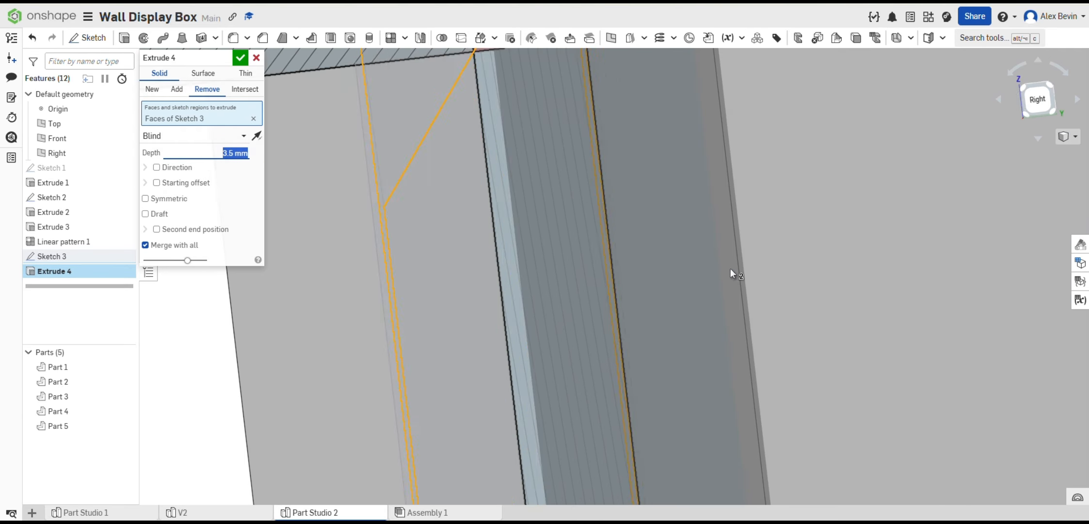
Set the groove cut's depth to 4 mm and finish the extrude.
{"action": "scroll", "coordinate": [730, 273], "scroll_direction": "down", "scroll_amount": 5}
{"action": "type", "text": "4"}
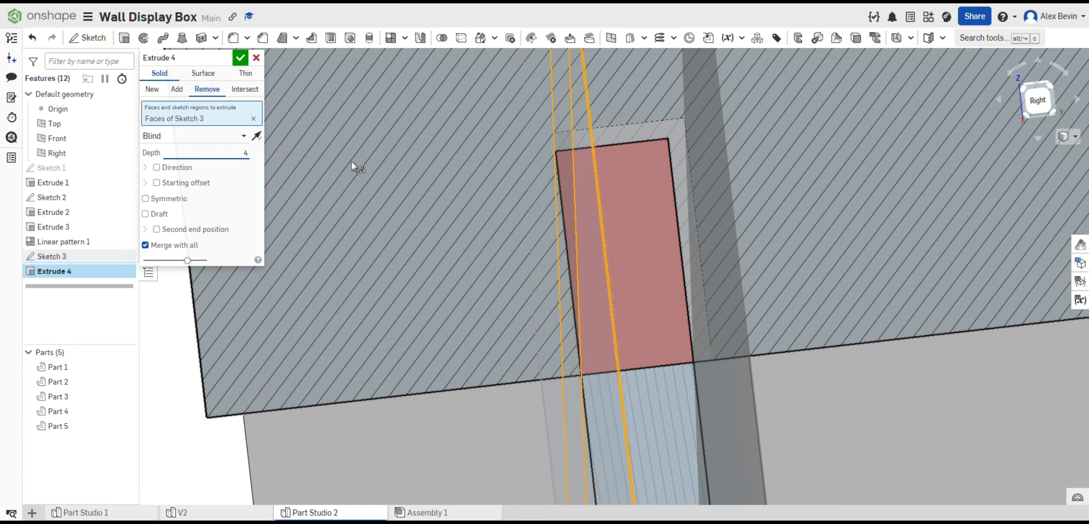
{"action": "left_click", "coordinate": [244, 60]}
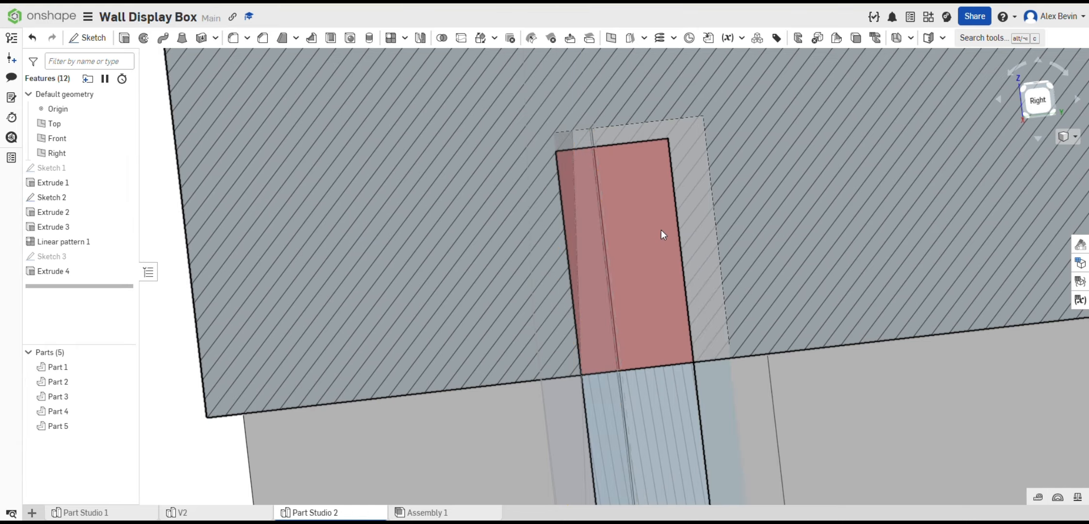
Edit the groove cut so it no longer merges with all, adding the top, bottom and one side board (Parts 2, 3 and 4) to its scope.
{"action": "scroll", "coordinate": [673, 223], "scroll_direction": "down", "scroll_amount": 10}
{"action": "right_click_drag", "start_coordinate": [695, 266], "coordinate": [601, 253]}
{"action": "scroll", "coordinate": [713, 260], "scroll_direction": "up", "scroll_amount": 5}
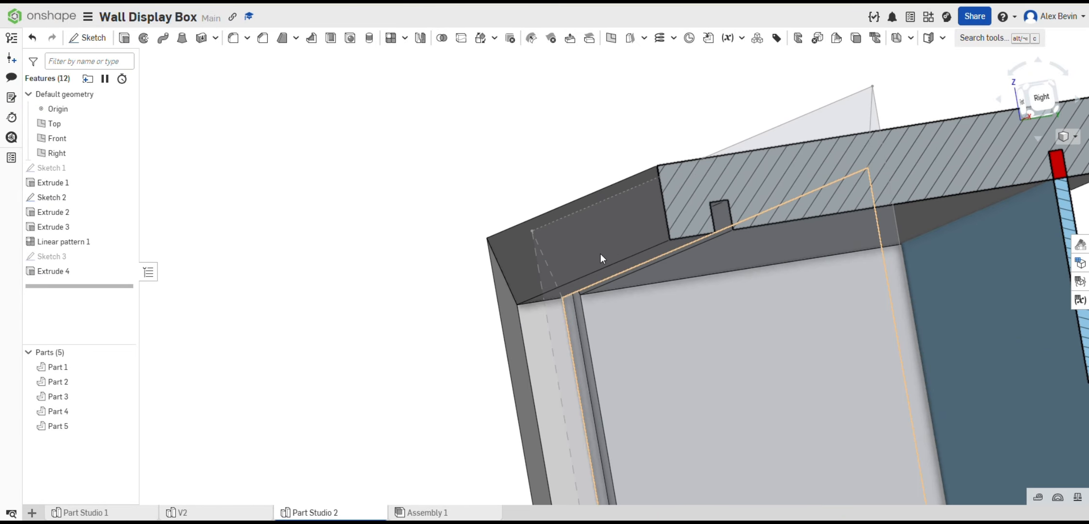
{"action": "double_click", "coordinate": [73, 271]}
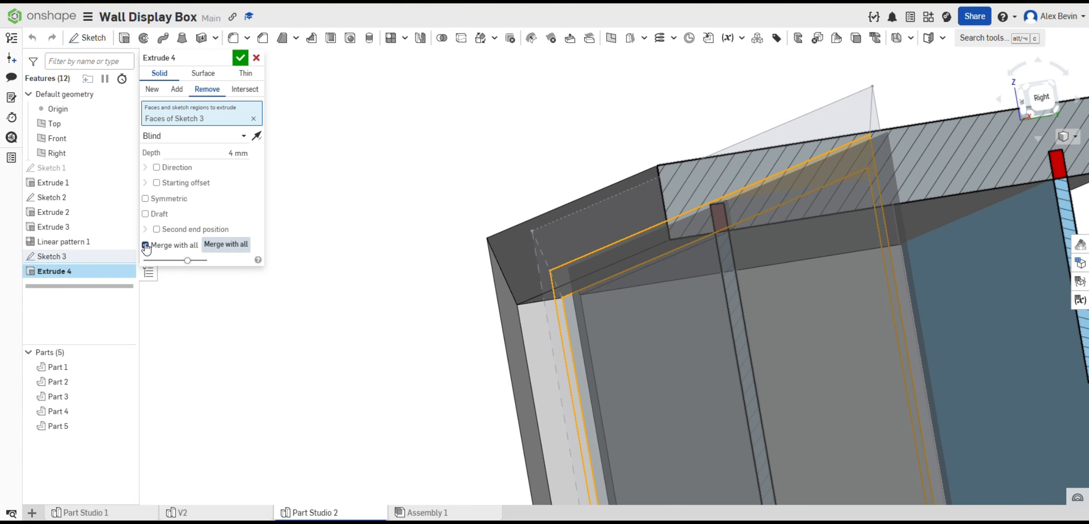
{"action": "left_click", "coordinate": [146, 245]}
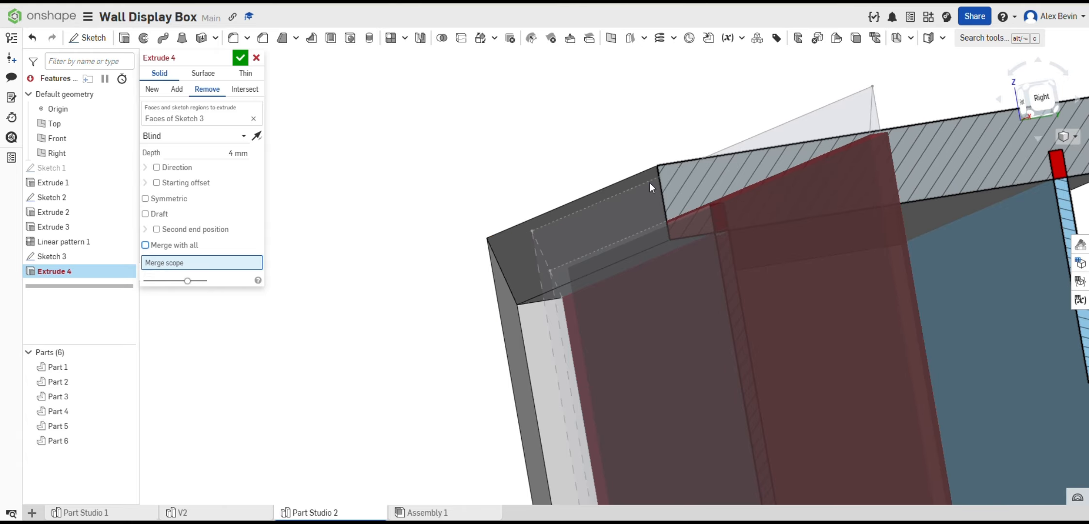
{"action": "left_click", "coordinate": [628, 199]}
{"action": "left_click", "coordinate": [522, 364]}
{"action": "scroll", "coordinate": [674, 351], "scroll_direction": "down", "scroll_amount": 5}
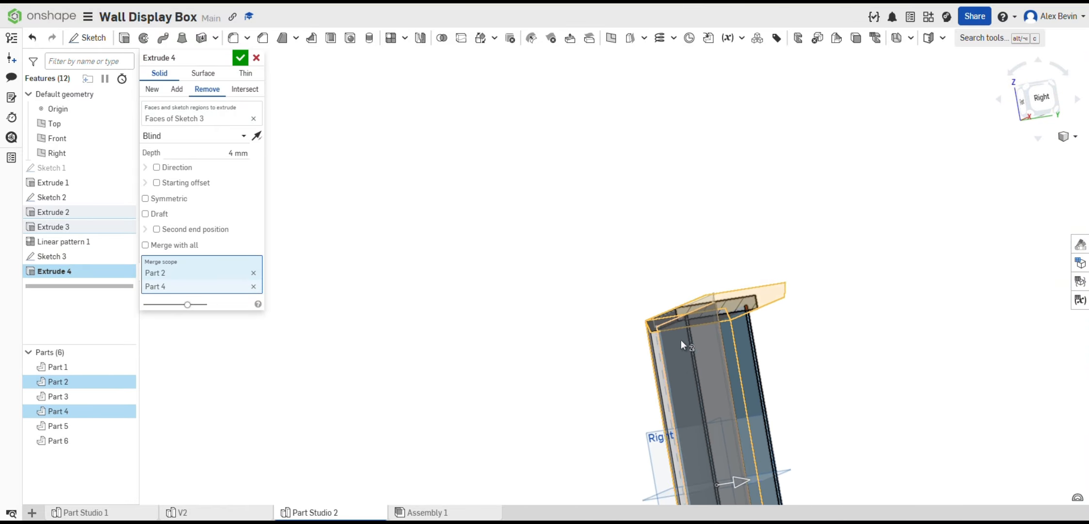
{"action": "left_click", "coordinate": [745, 488]}
{"action": "scroll", "coordinate": [742, 313], "scroll_direction": "up", "scroll_amount": 5}
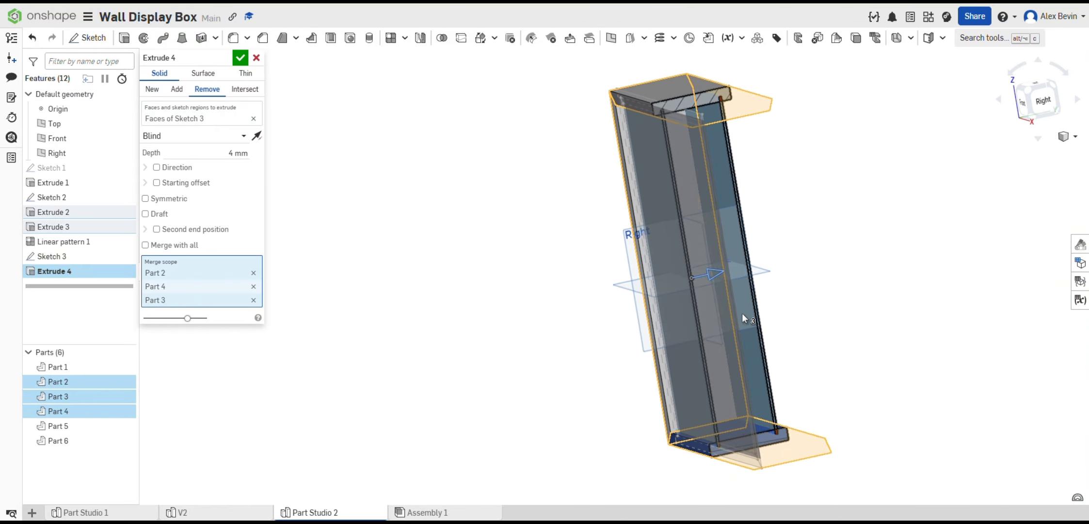
Turn off the section view, add the other side board (Part 5) to the groove cut's merge scope and finish the extrude.
{"action": "scroll", "coordinate": [674, 155], "scroll_direction": "down", "scroll_amount": 6}
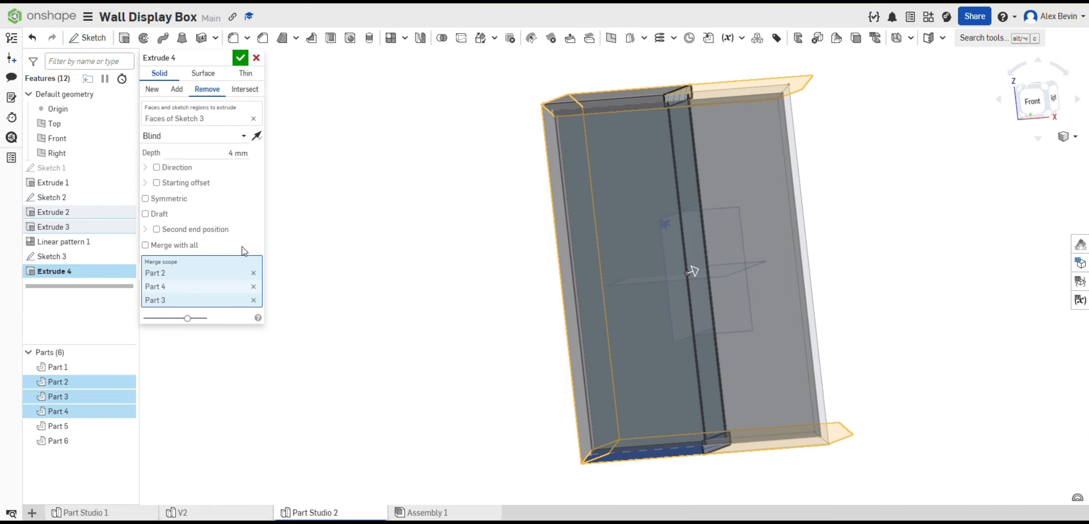
{"action": "right_click", "coordinate": [433, 191]}
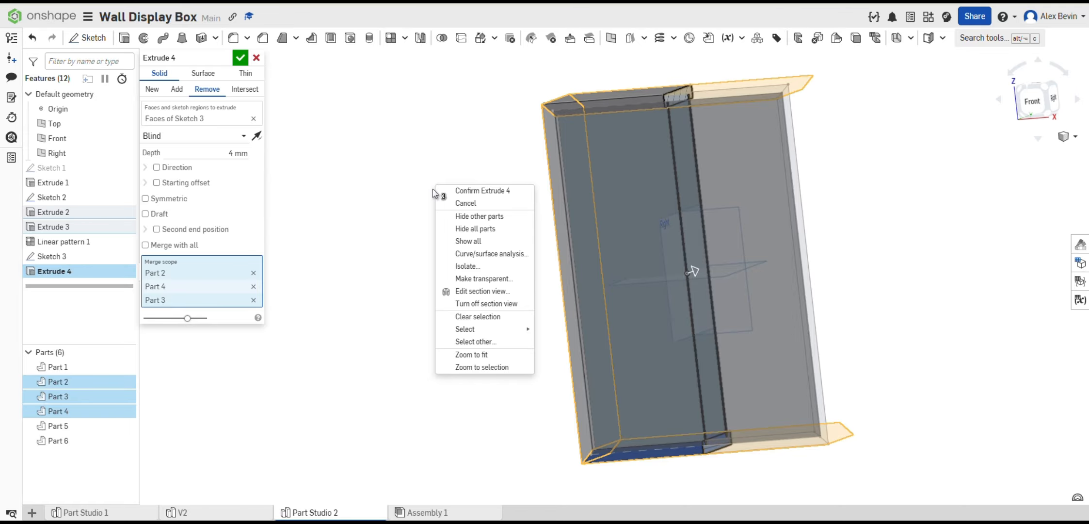
{"action": "left_click", "coordinate": [469, 303]}
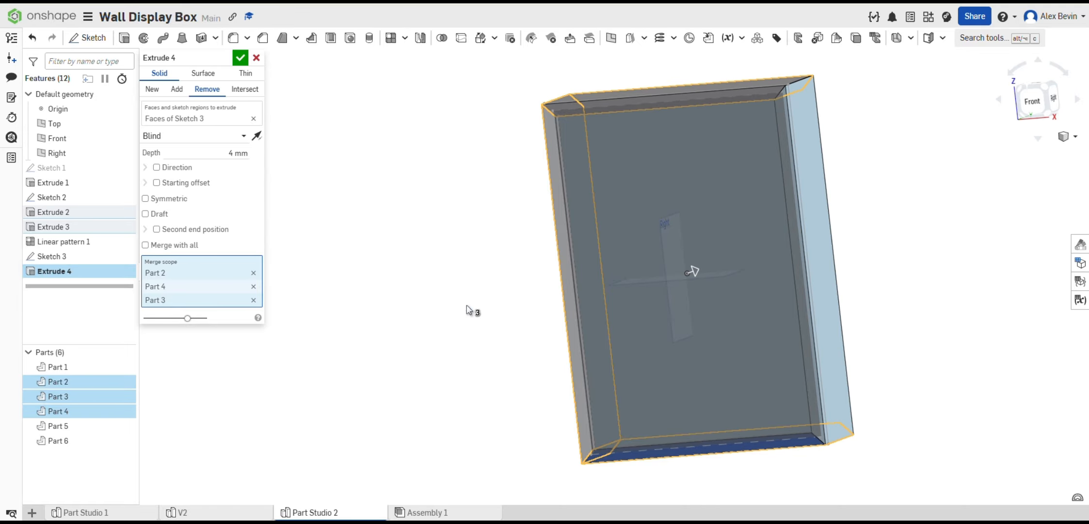
{"action": "left_click", "coordinate": [816, 206]}
{"action": "right_click_drag", "start_coordinate": [803, 186], "coordinate": [335, 334]}
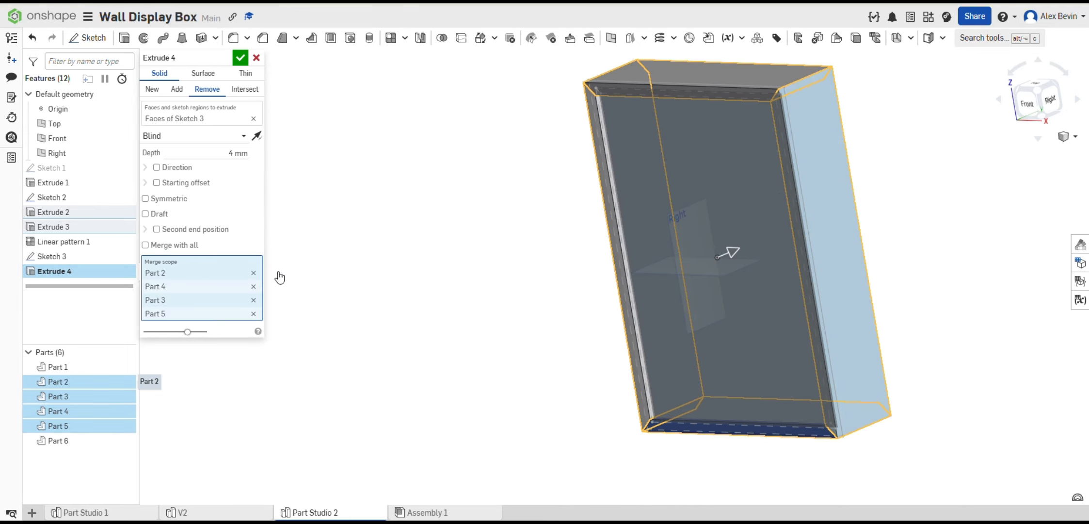
{"action": "middle_click_drag", "start_coordinate": [492, 207], "coordinate": [452, 254]}
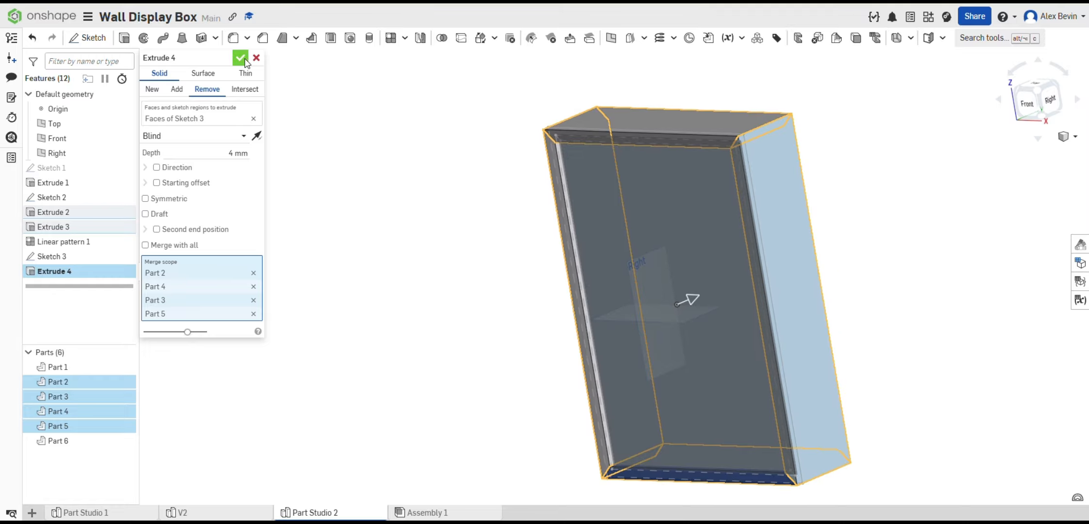
{"action": "left_click", "coordinate": [245, 61]}
In the V2 Part Studio, measure the clearance between the back plate's side edge and the adjacent side board's inner wall.
{"action": "mouse_move", "coordinate": [775, 199]}
{"action": "right_mouse_down"}
{"action": "mouse_move", "coordinate": [722, 207]}
{"action": "mouse_move", "coordinate": [781, 212]}
{"action": "mouse_move", "coordinate": [762, 203]}
{"action": "right_mouse_up"}
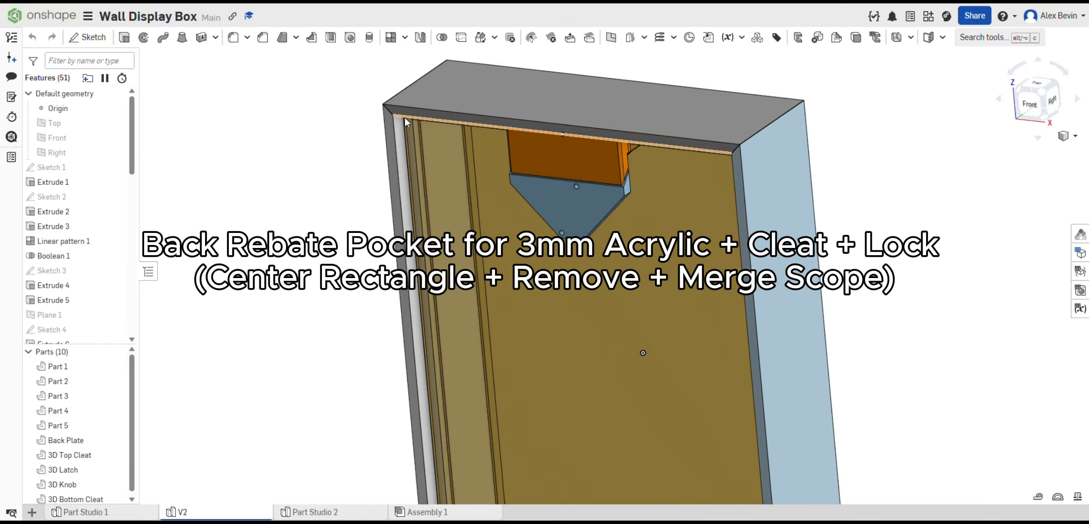
{"action": "scroll", "coordinate": [405, 121], "scroll_direction": "up", "scroll_amount": 5}
{"action": "right_click_drag", "start_coordinate": [341, 147], "coordinate": [434, 162]}
{"action": "scroll", "coordinate": [394, 179], "scroll_direction": "down", "scroll_amount": 4}
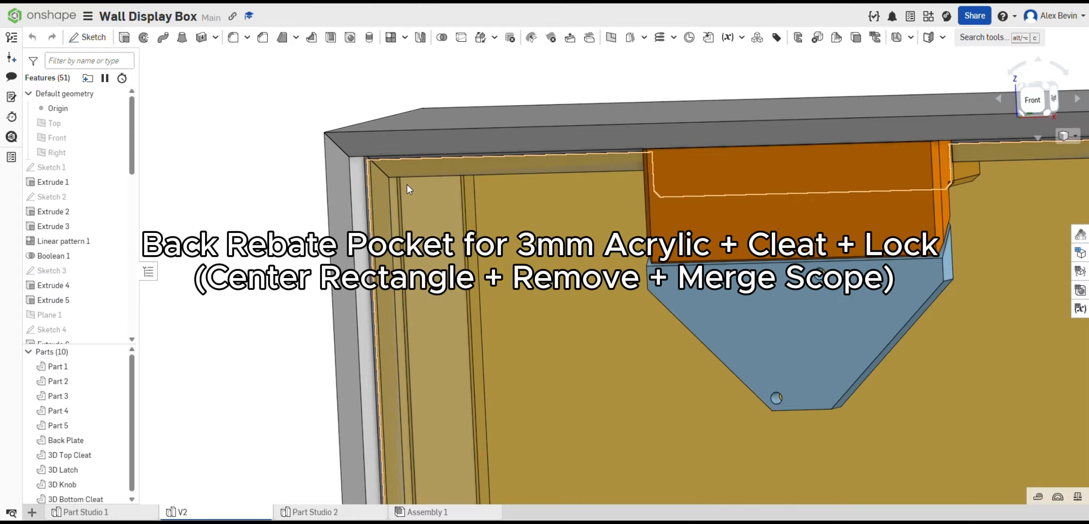
{"action": "scroll", "coordinate": [371, 169], "scroll_direction": "up", "scroll_amount": 3}
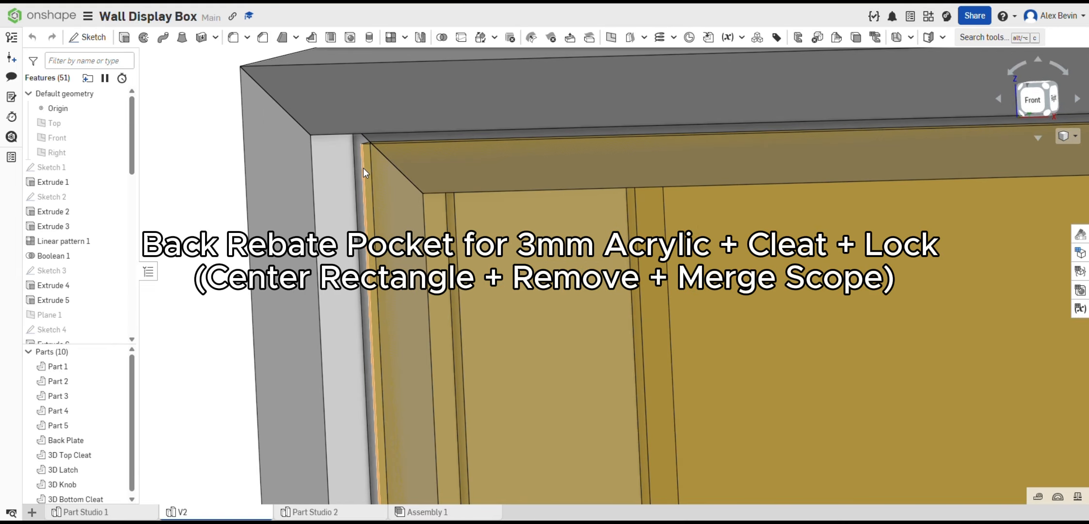
{"action": "left_click", "coordinate": [363, 167]}
{"action": "left_click", "coordinate": [348, 166]}
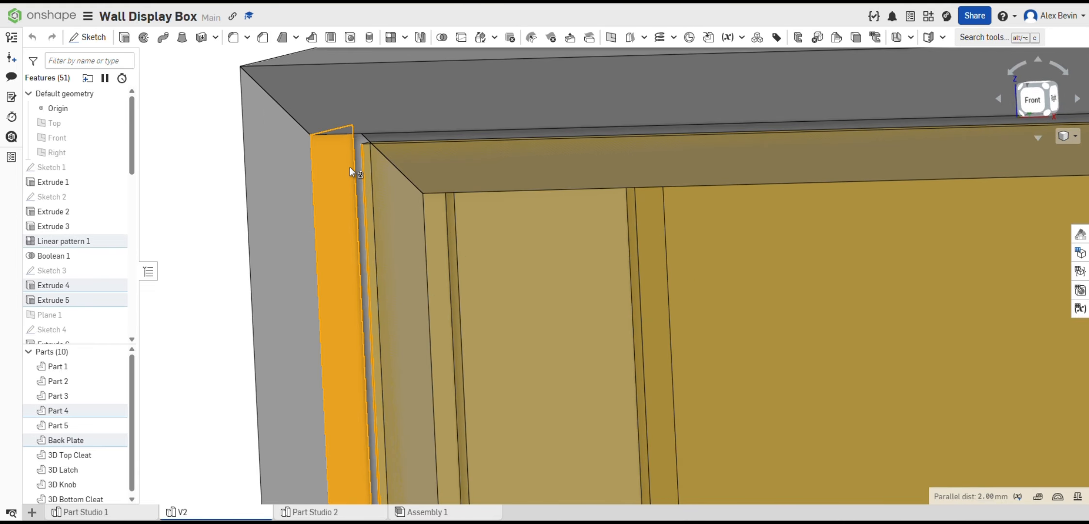
{"action": "right_click_drag", "start_coordinate": [360, 166], "coordinate": [394, 164]}
{"action": "scroll", "coordinate": [395, 165], "scroll_direction": "down", "scroll_amount": 5}
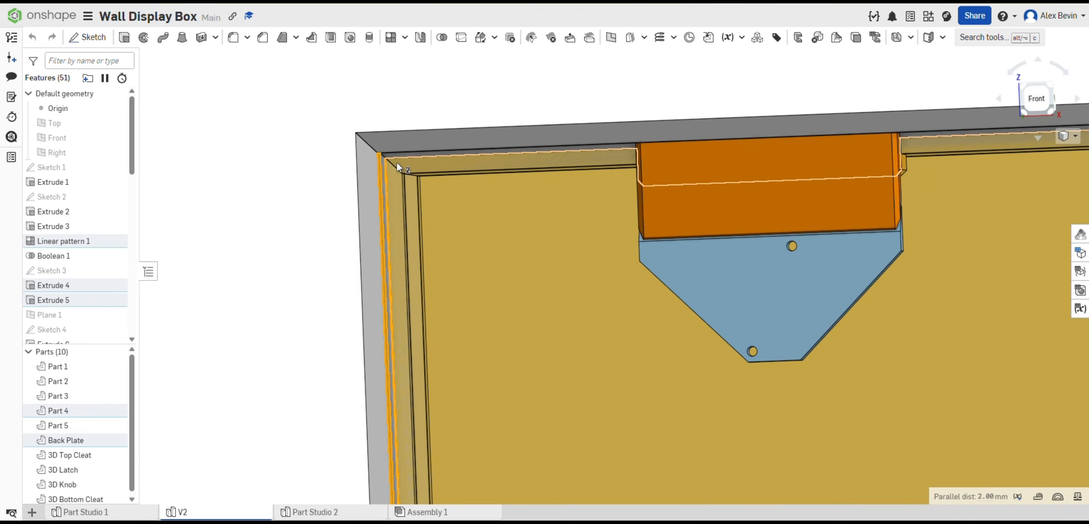
{"action": "scroll", "coordinate": [390, 167], "scroll_direction": "up", "scroll_amount": 5}
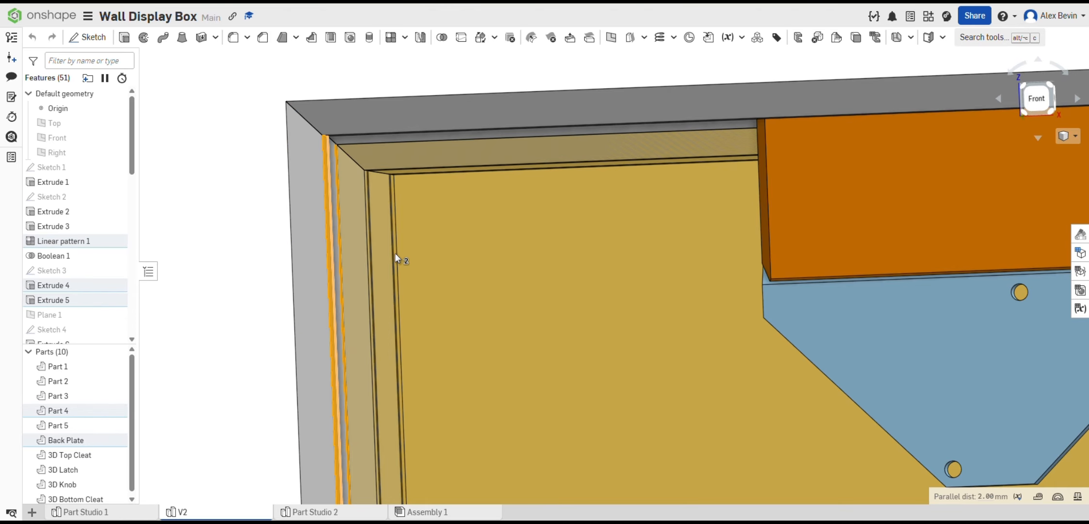
{"action": "left_click", "coordinate": [227, 186]}
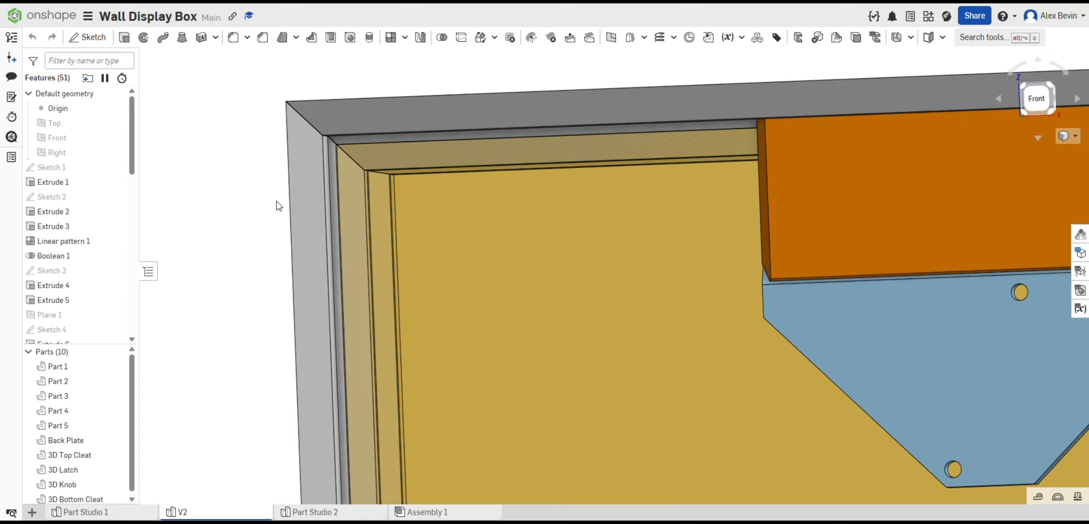
Measure the distance from the back rebate's side wall to the side board's outer face.
{"action": "scroll", "coordinate": [330, 162], "scroll_direction": "up", "scroll_amount": 3}
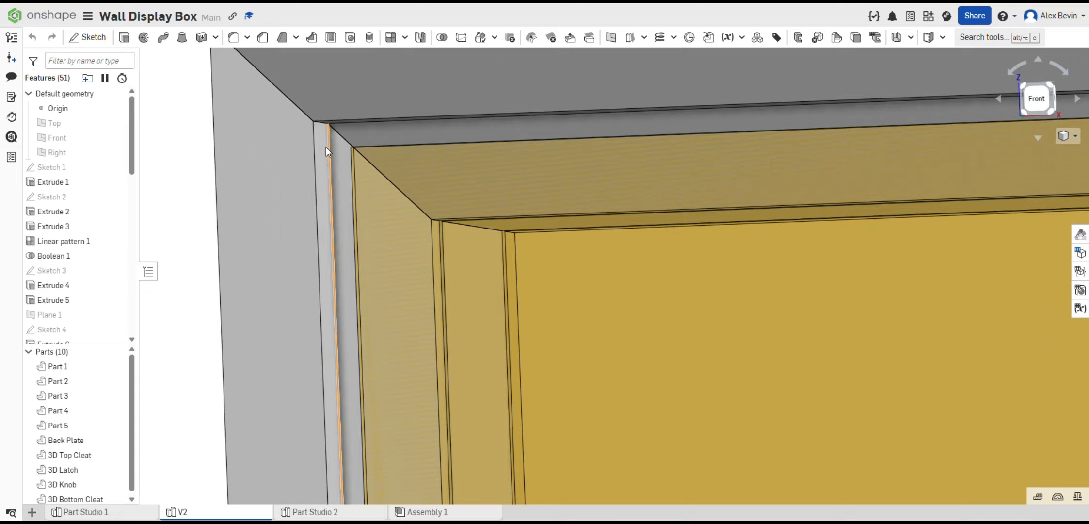
{"action": "right_click_drag", "start_coordinate": [323, 151], "coordinate": [216, 169]}
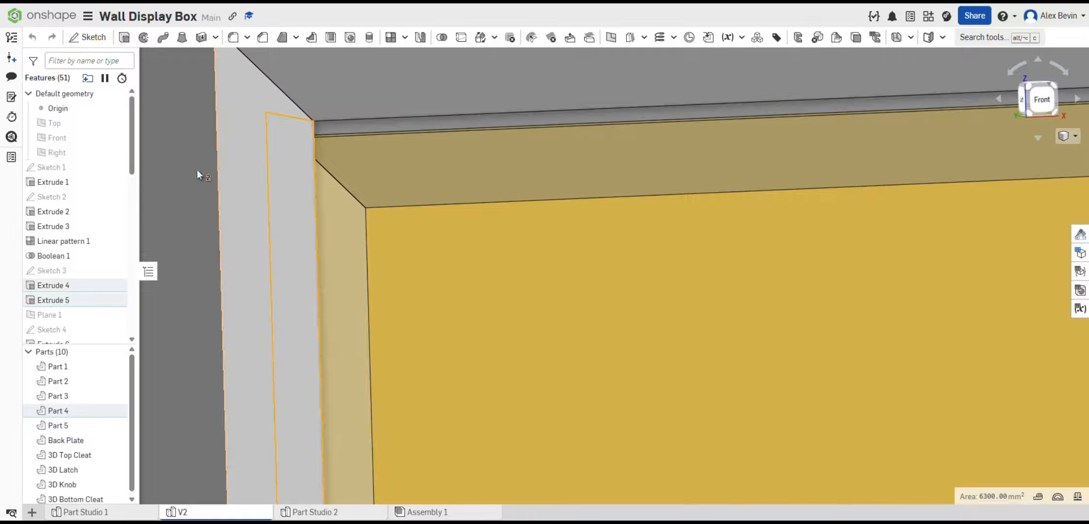
{"action": "left_click", "coordinate": [196, 170]}
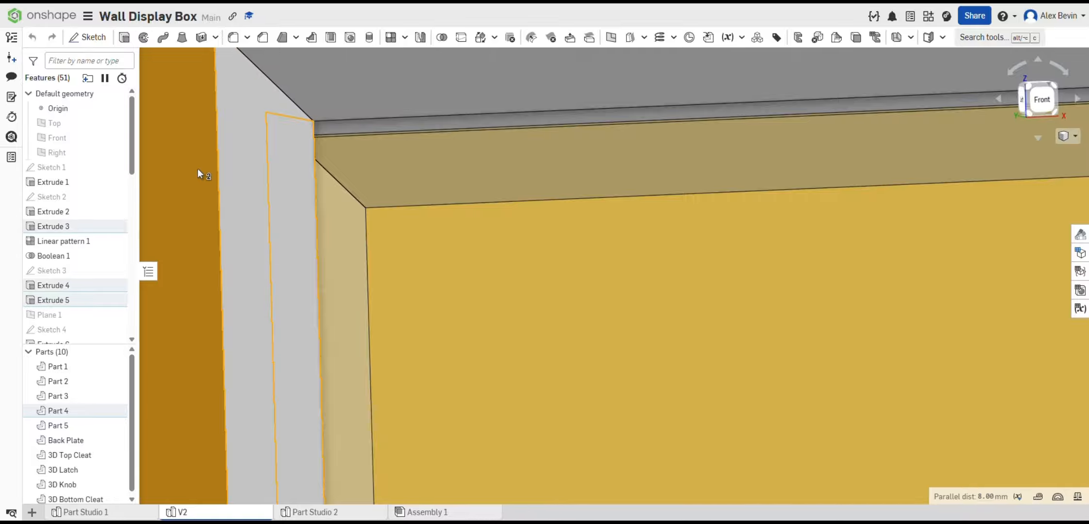
{"action": "scroll", "coordinate": [204, 169], "scroll_direction": "down", "scroll_amount": 5}
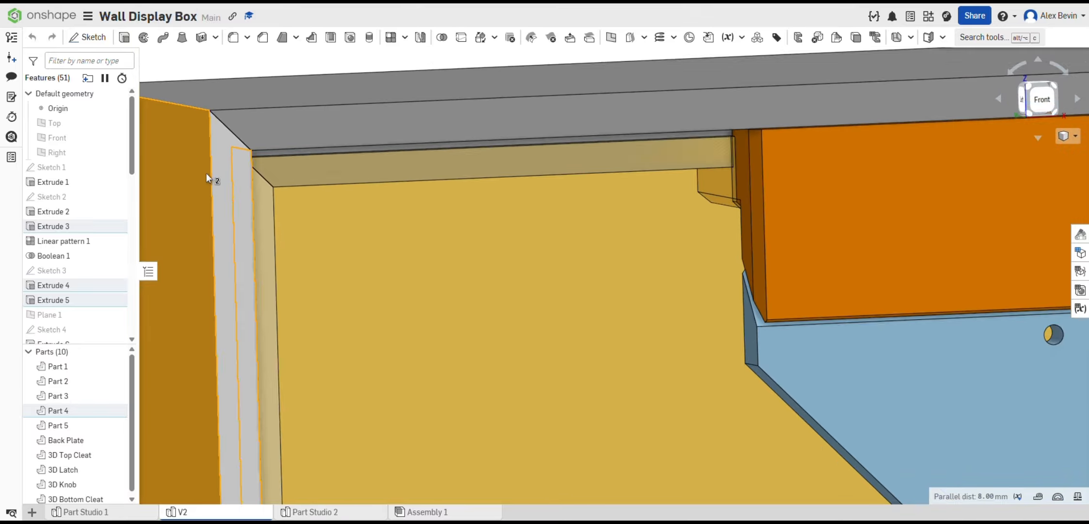
{"action": "left_click", "coordinate": [239, 111]}
Measure the rebate's depth from the side board's back rim to its inner ledge, and inspect the cleat and corner latch.
{"action": "right_click_drag", "start_coordinate": [261, 156], "coordinate": [281, 166]}
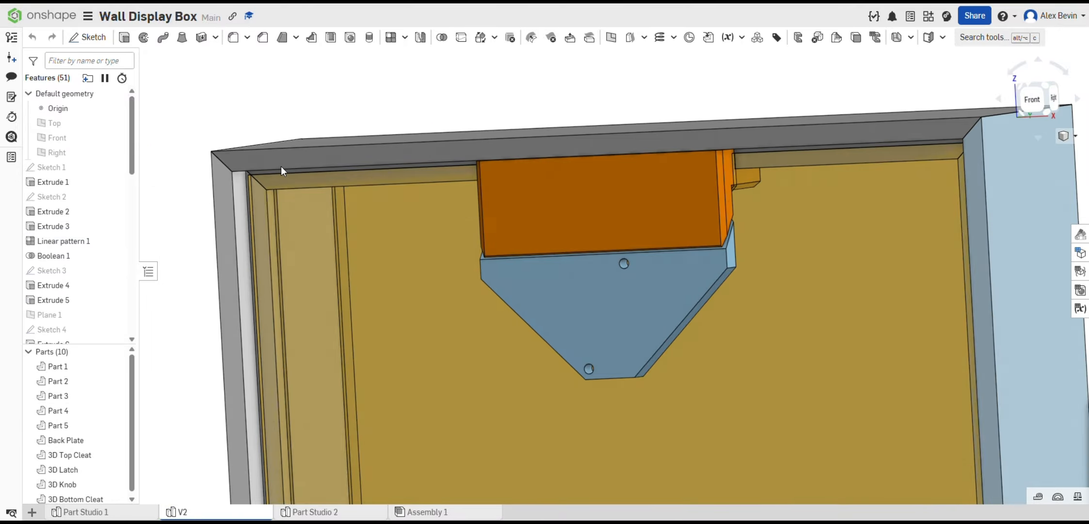
{"action": "scroll", "coordinate": [252, 182], "scroll_direction": "up", "scroll_amount": 5}
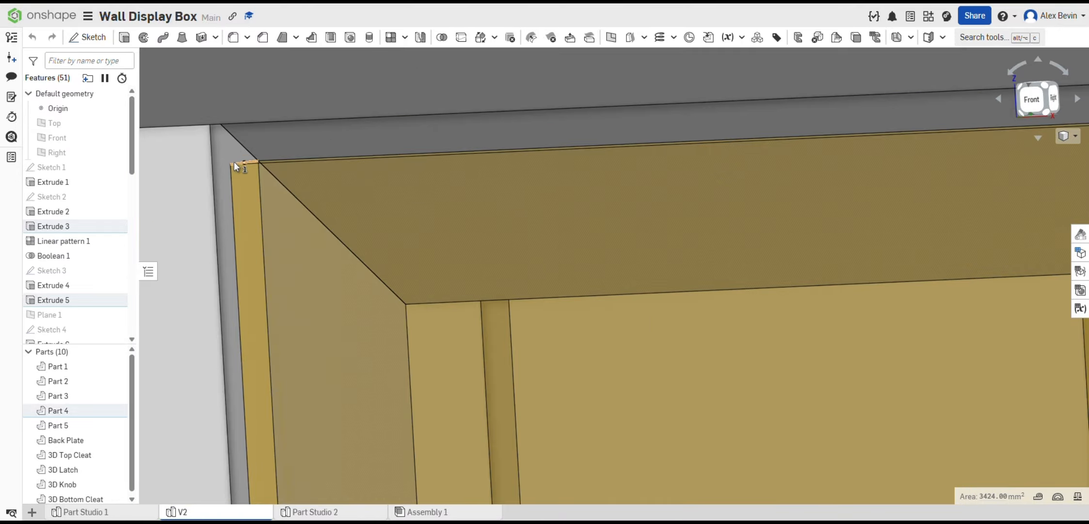
{"action": "left_click", "coordinate": [223, 161]}
{"action": "scroll", "coordinate": [224, 163], "scroll_direction": "down", "scroll_amount": 5}
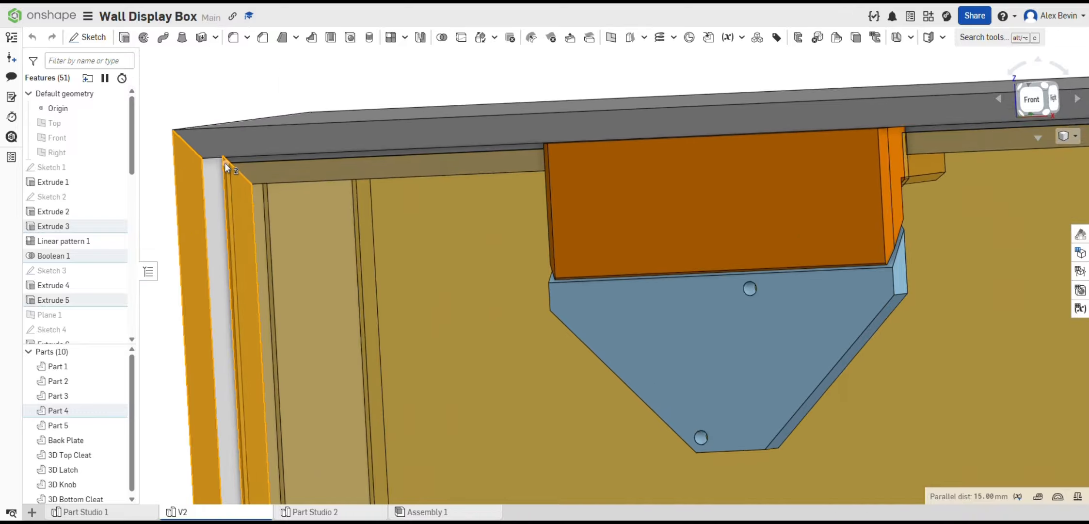
{"action": "left_click", "coordinate": [470, 220]}
{"action": "right_click_drag", "start_coordinate": [471, 220], "coordinate": [504, 224]}
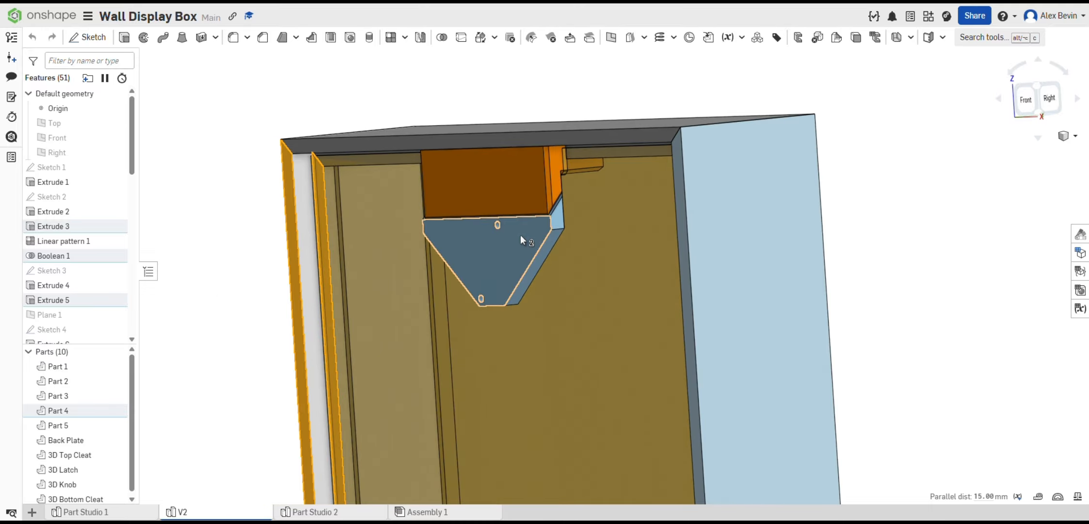
{"action": "scroll", "coordinate": [515, 207], "scroll_direction": "down", "scroll_amount": 6}
{"action": "middle_click_drag", "start_coordinate": [519, 280], "coordinate": [565, 168]}
{"action": "scroll", "coordinate": [533, 264], "scroll_direction": "up", "scroll_amount": 8}
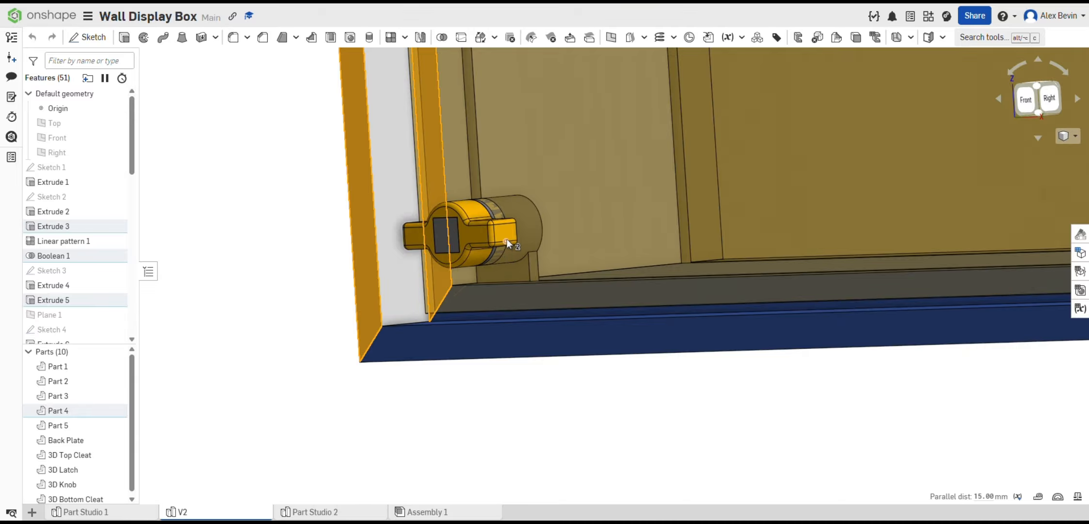
{"action": "middle_click_drag", "start_coordinate": [505, 206], "coordinate": [506, 354]}
{"action": "left_click", "coordinate": [214, 236]}
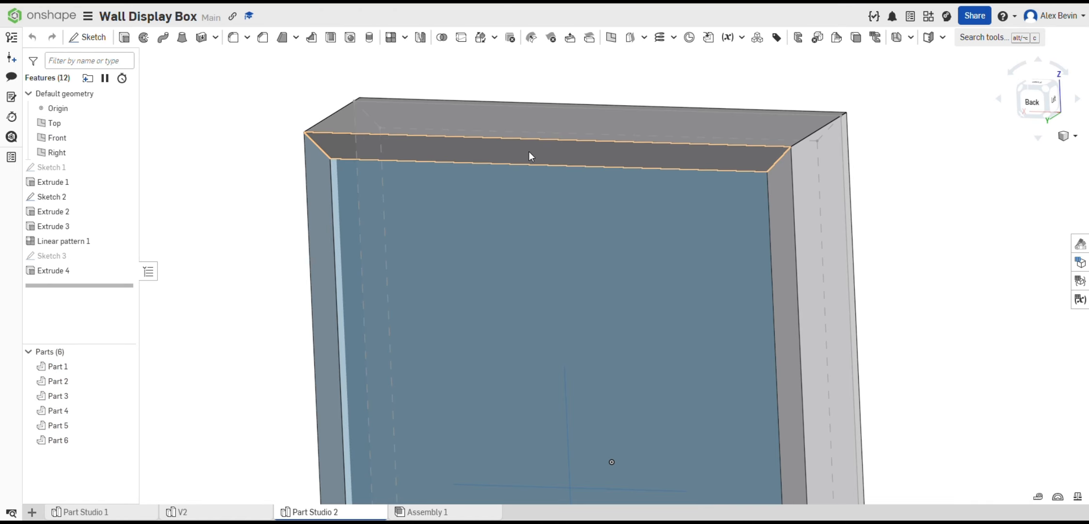
In Part Studio 2, start a new sketch on a side board's back rim face, viewed square from the back.
{"action": "left_click", "coordinate": [327, 197]}
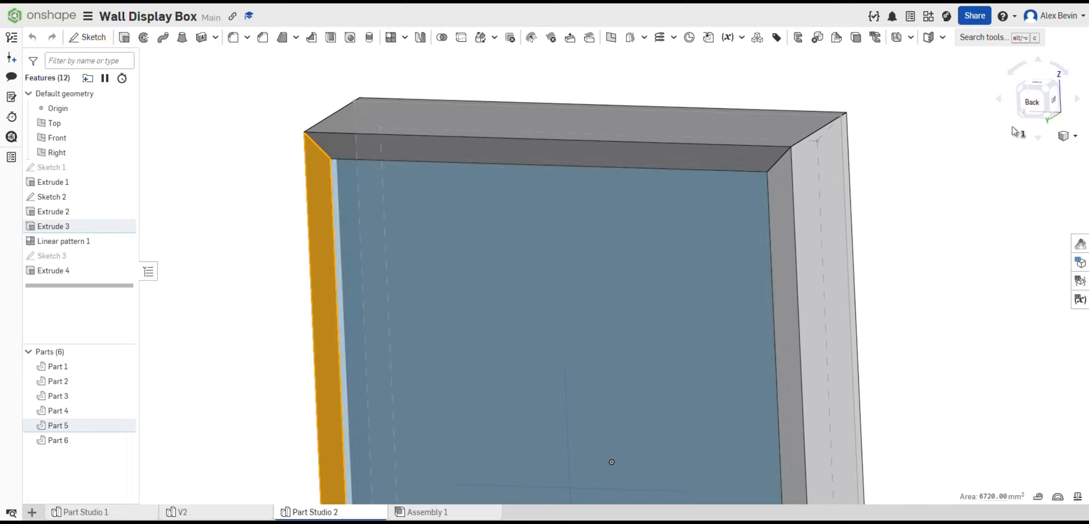
{"action": "left_click", "coordinate": [1041, 105]}
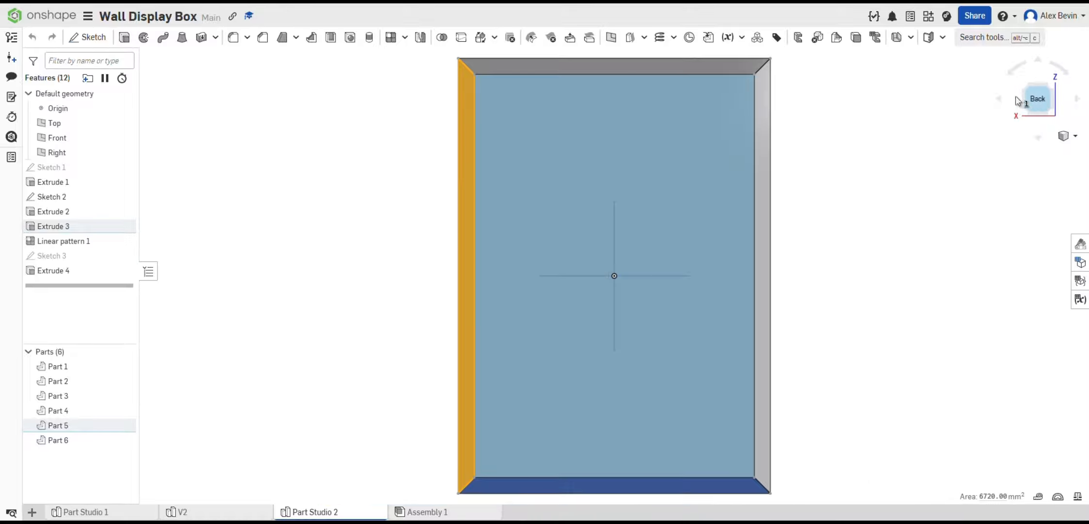
{"action": "scroll", "coordinate": [477, 78], "scroll_direction": "up", "scroll_amount": 4}
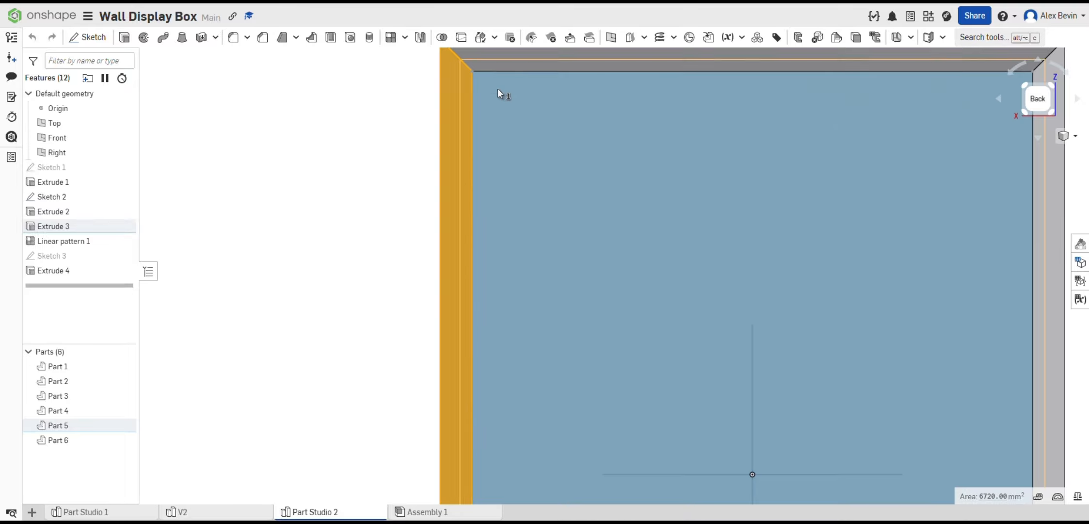
{"action": "middle_click_drag", "start_coordinate": [504, 91], "coordinate": [243, 116]}
{"action": "scroll", "coordinate": [377, 121], "scroll_direction": "down", "scroll_amount": 2}
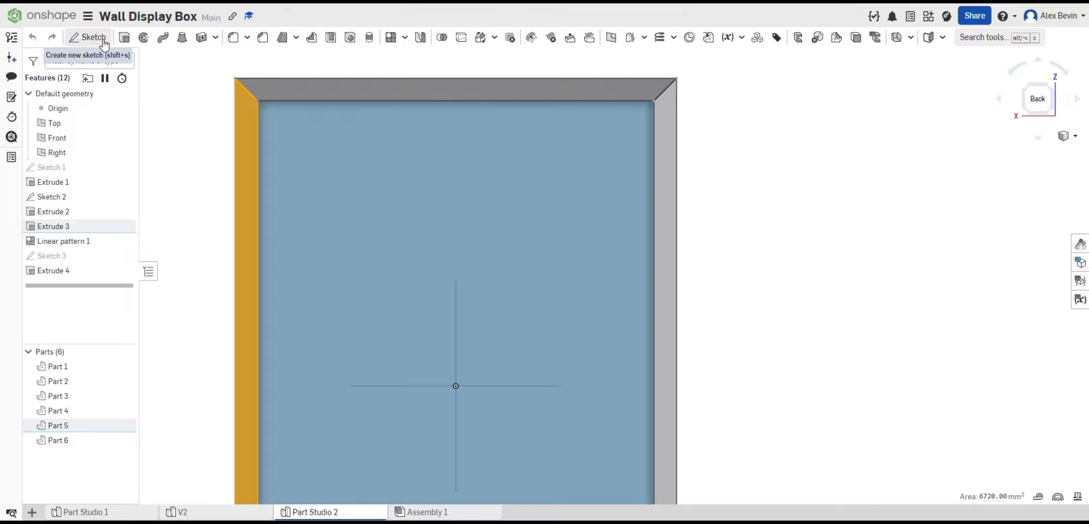
{"action": "left_click", "coordinate": [83, 38]}
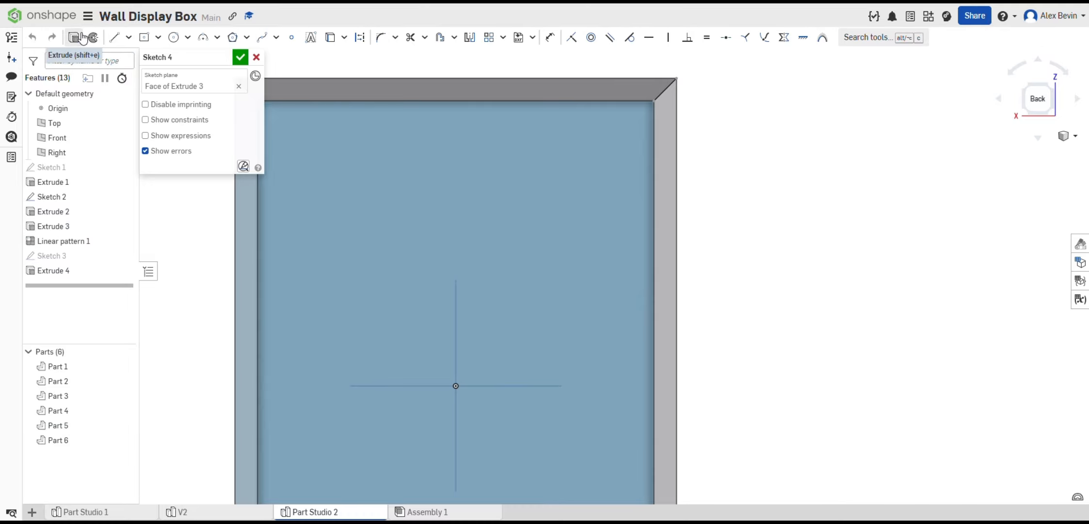
Draw a centre-point rectangle around the origin, with its corner on the mitre line of the frame's upper corner.
{"action": "left_click", "coordinate": [157, 38]}
{"action": "left_click", "coordinate": [165, 76]}
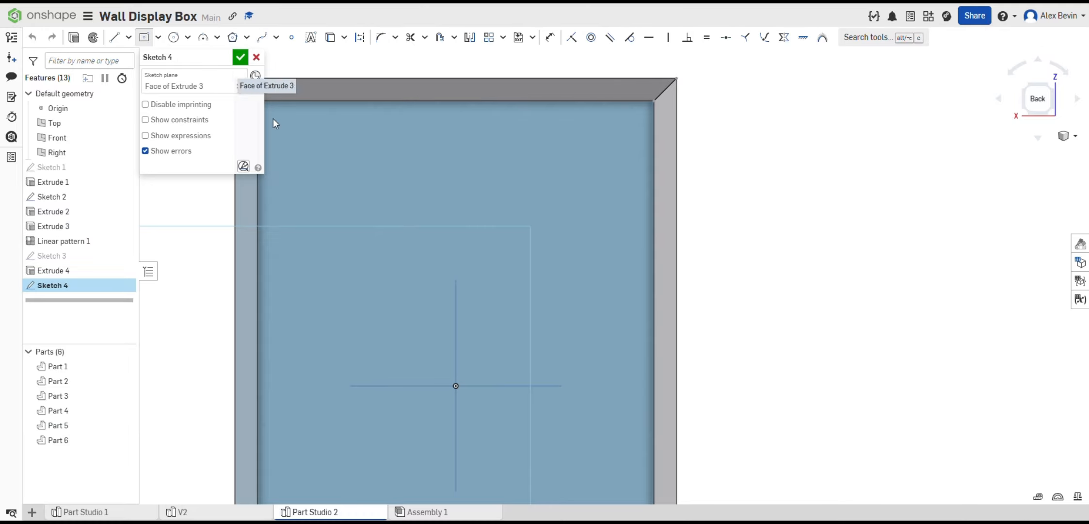
{"action": "scroll", "coordinate": [607, 146], "scroll_direction": "up", "scroll_amount": 3}
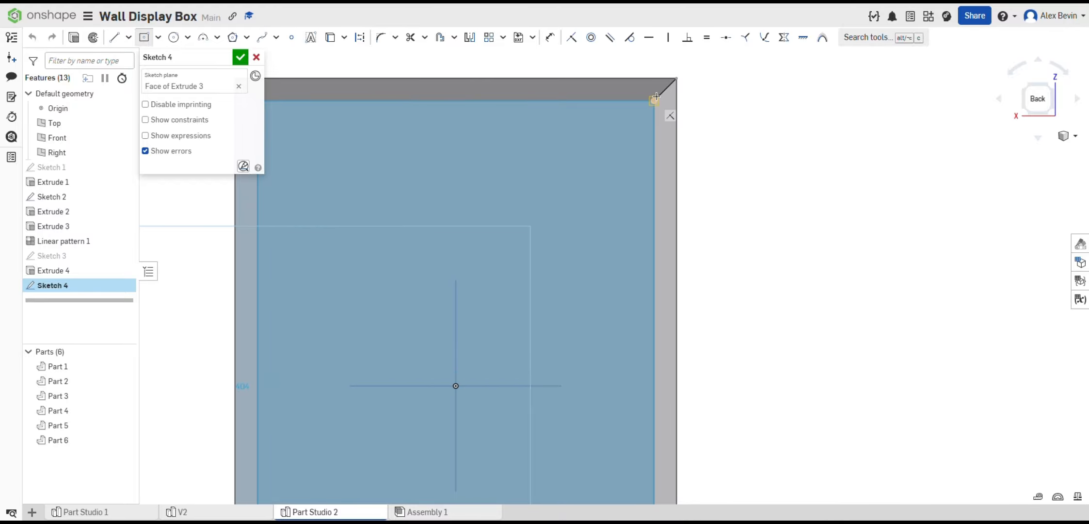
{"action": "scroll", "coordinate": [660, 88], "scroll_direction": "up", "scroll_amount": 2}
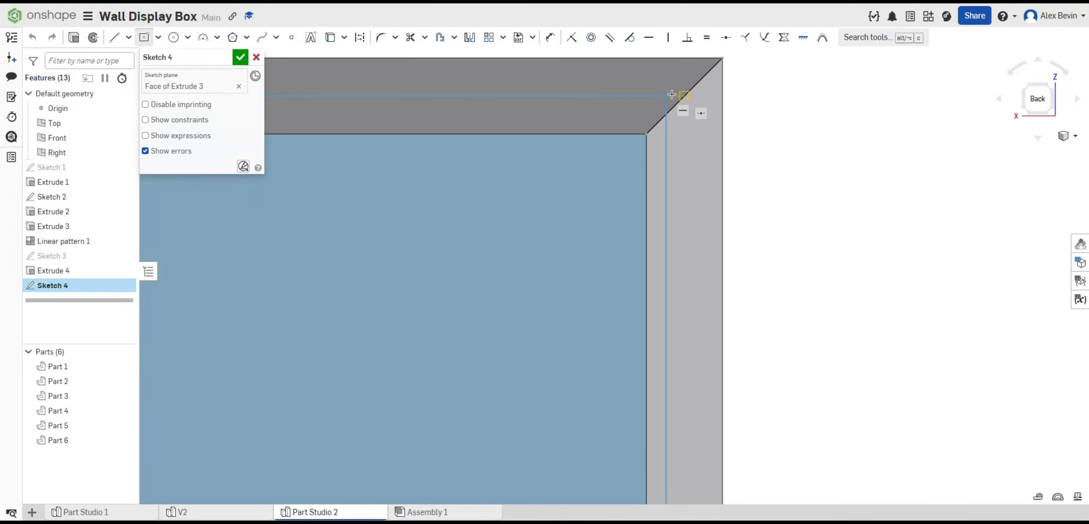
{"action": "left_click", "coordinate": [690, 92]}
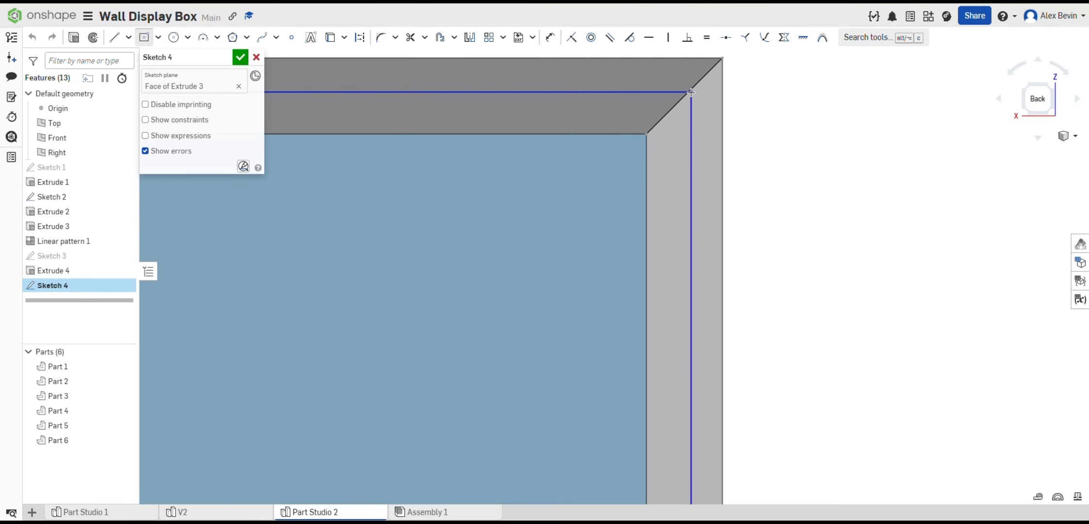
Dimension the rectangle's vertical side 8 mm from the side board's inner edge.
{"action": "key", "text": "d"}
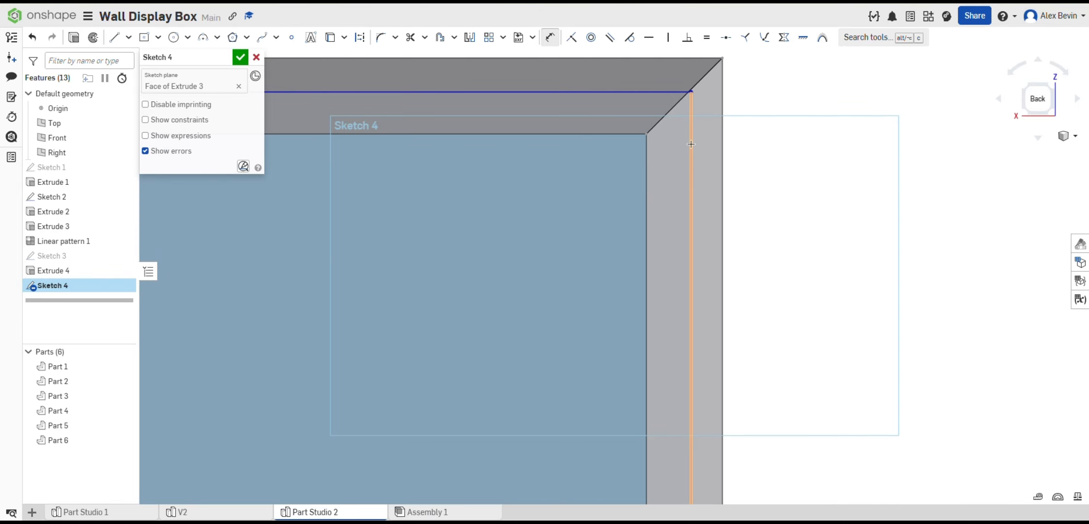
{"action": "left_click", "coordinate": [691, 141]}
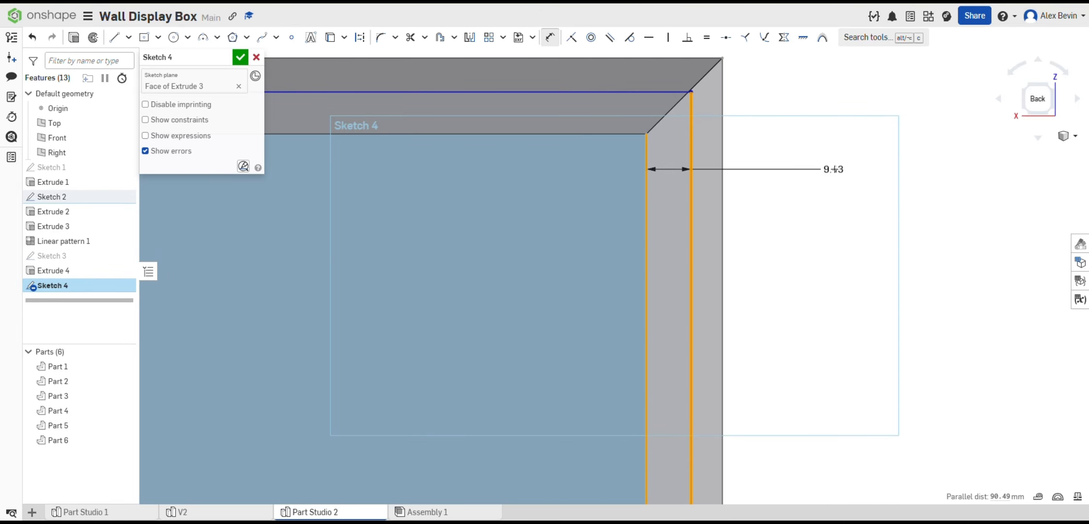
{"action": "left_click", "coordinate": [834, 169]}
{"action": "type", "text": "8"}
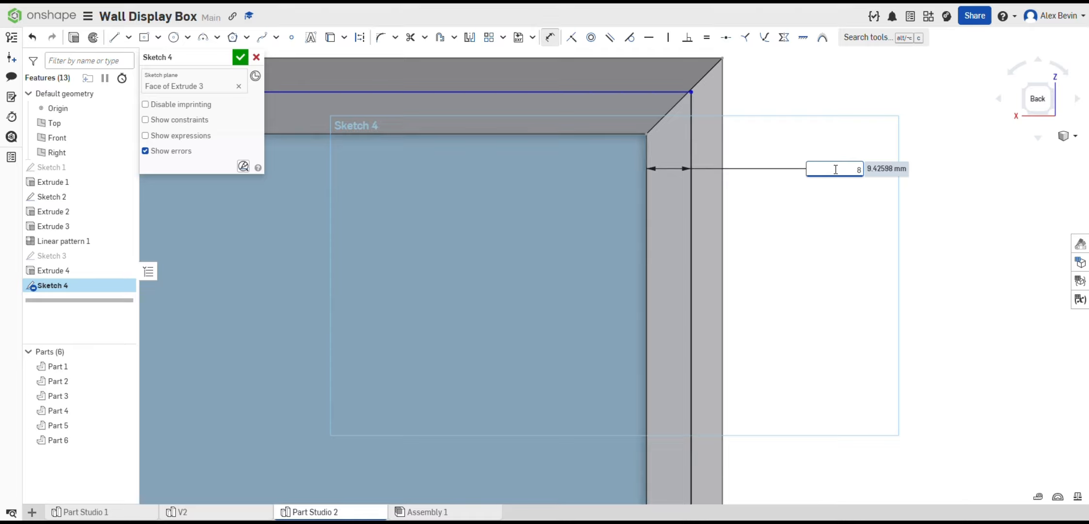
{"action": "key", "text": "Return"}
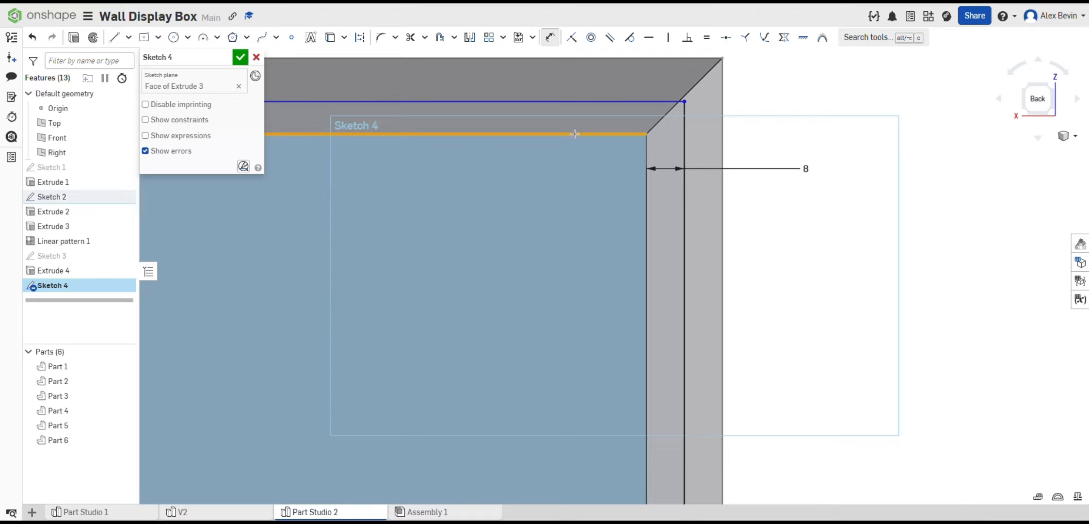
Dimension the rectangle's top line 8 mm from the top board's inner edge and finish the sketch.
{"action": "left_click", "coordinate": [565, 104]}
{"action": "left_click", "coordinate": [921, 110]}
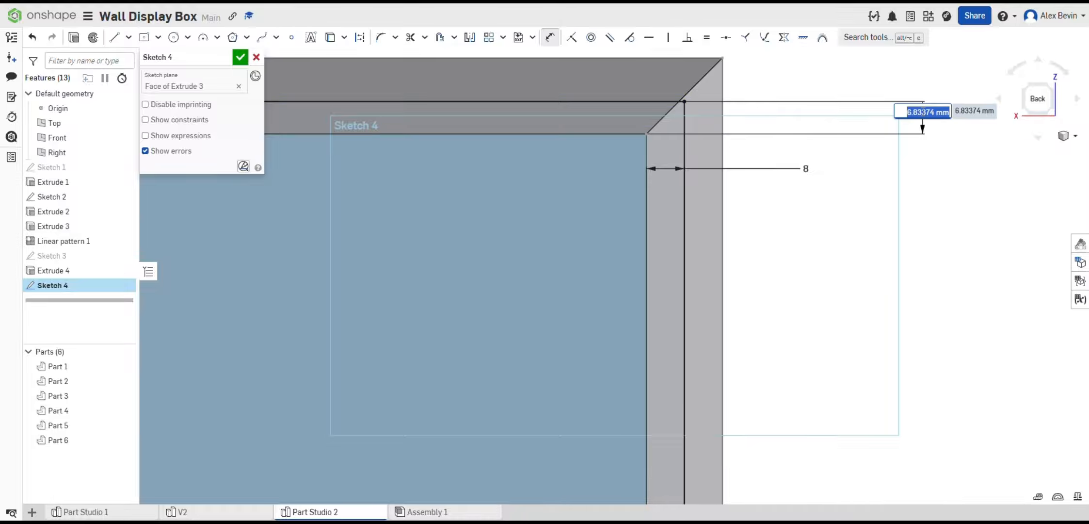
{"action": "type", "text": "8"}
{"action": "key", "text": "Return"}
{"action": "scroll", "coordinate": [921, 112], "scroll_direction": "up", "scroll_amount": 6}
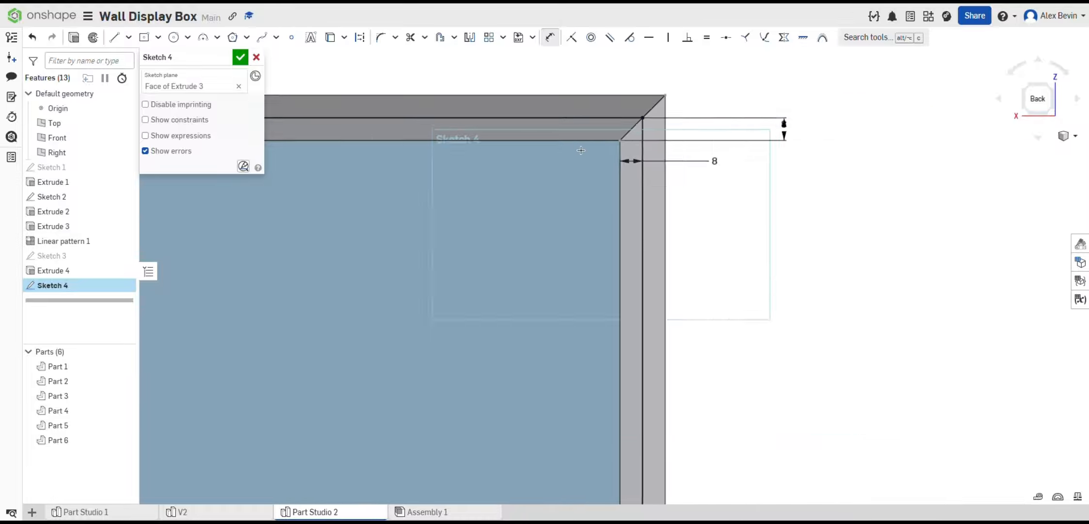
{"action": "middle_click_drag", "start_coordinate": [804, 160], "coordinate": [718, 144]}
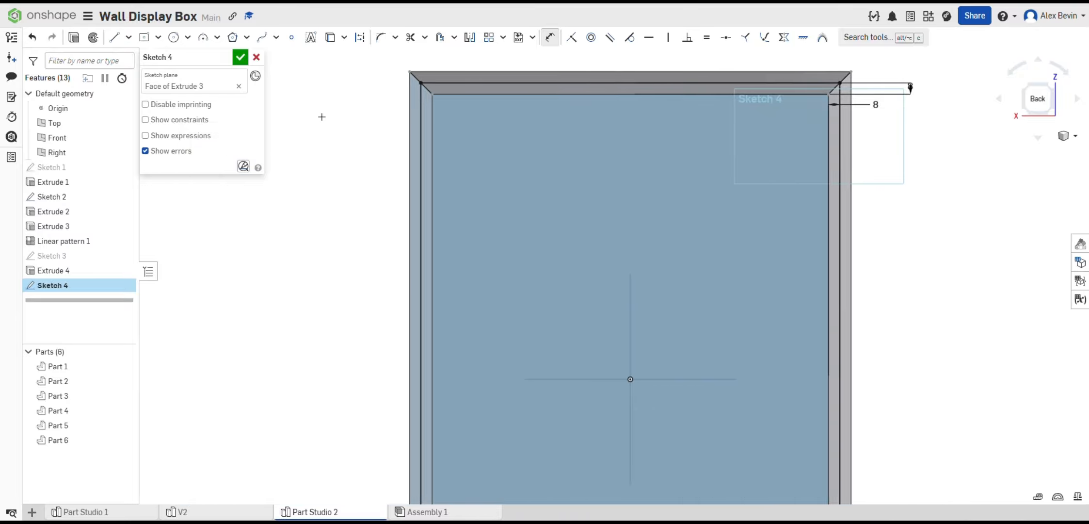
{"action": "left_click", "coordinate": [239, 58]}
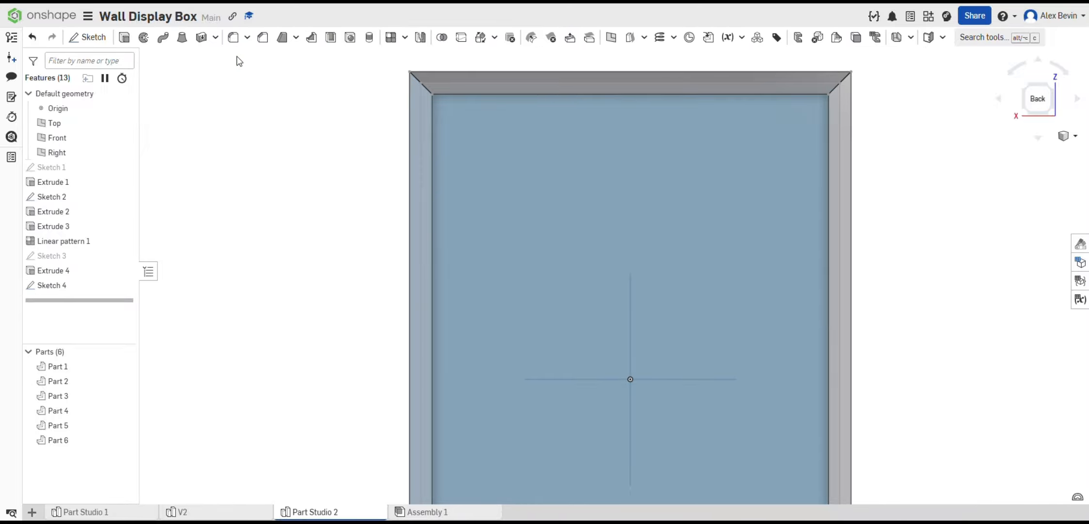
Start an extrude that removes material, picking the new sketch's regions inside the rectangle on the frame's back.
{"action": "right_click_drag", "start_coordinate": [364, 115], "coordinate": [343, 130]}
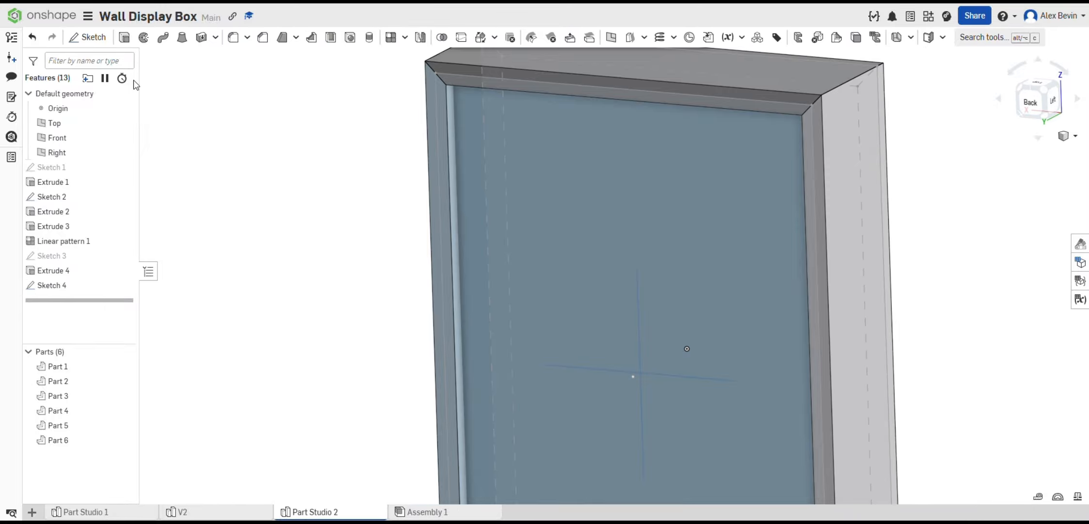
{"action": "left_click", "coordinate": [124, 39]}
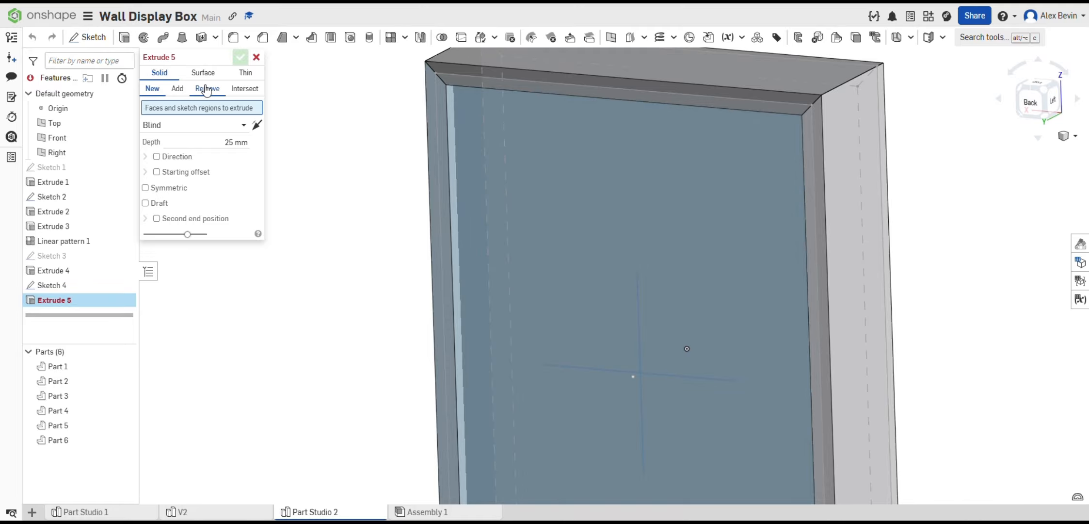
{"action": "left_click", "coordinate": [206, 90]}
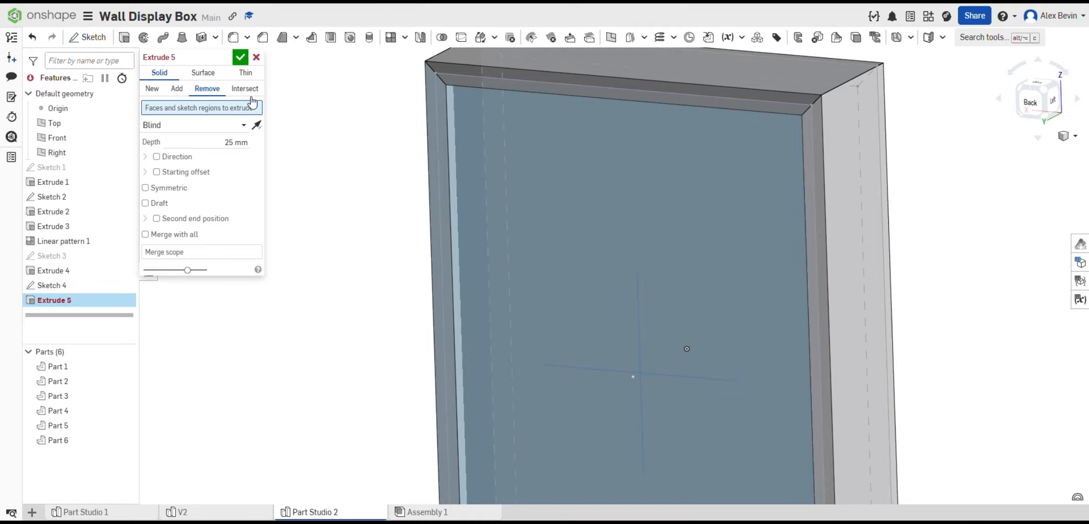
{"action": "left_click", "coordinate": [536, 143]}
{"action": "scroll", "coordinate": [436, 99], "scroll_direction": "up", "scroll_amount": 3}
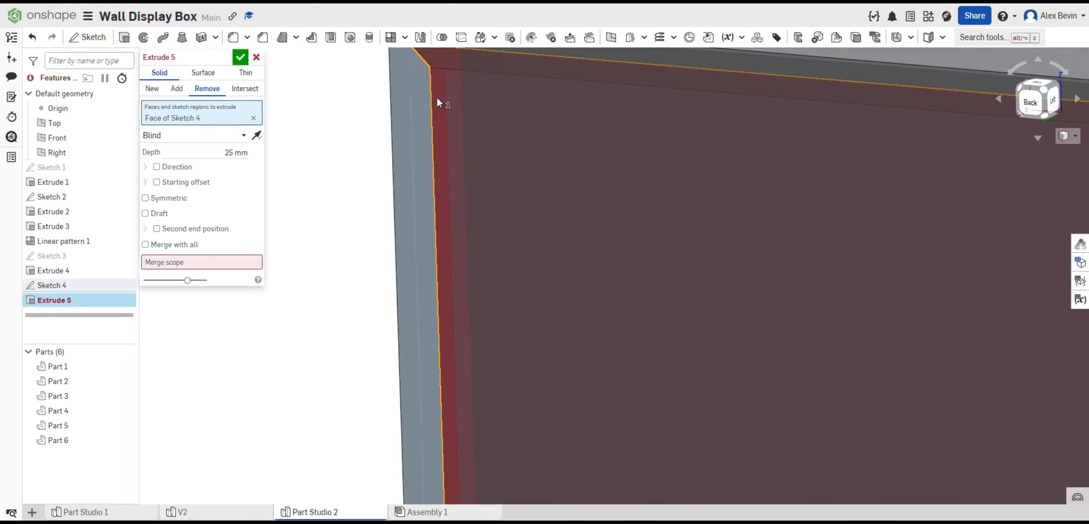
{"action": "left_click", "coordinate": [414, 96]}
{"action": "scroll", "coordinate": [602, 166], "scroll_direction": "down", "scroll_amount": 5}
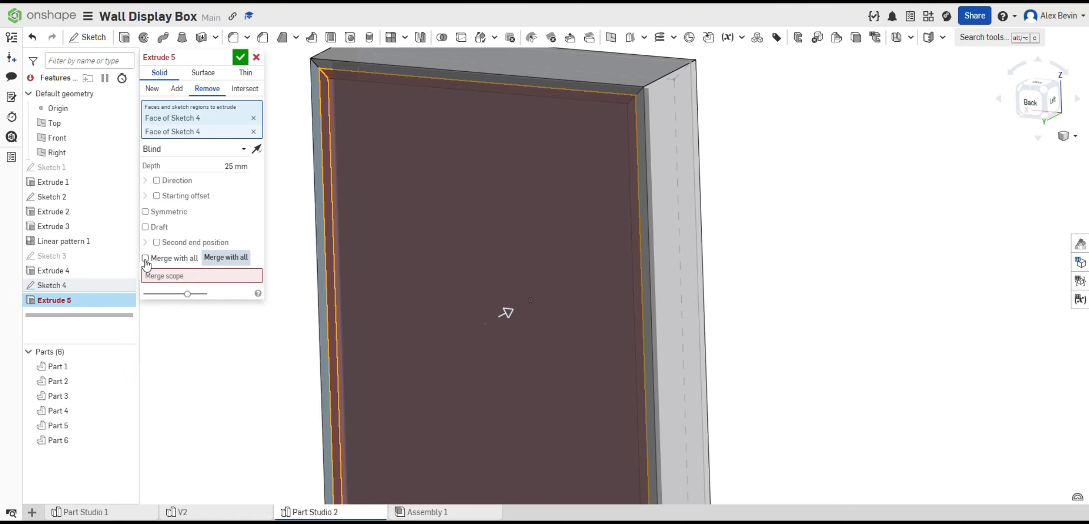
Try to cut into the frame by picking the side, top and bottom boards, and accept the extrude.
{"action": "left_click", "coordinate": [674, 143]}
{"action": "left_click", "coordinate": [629, 74]}
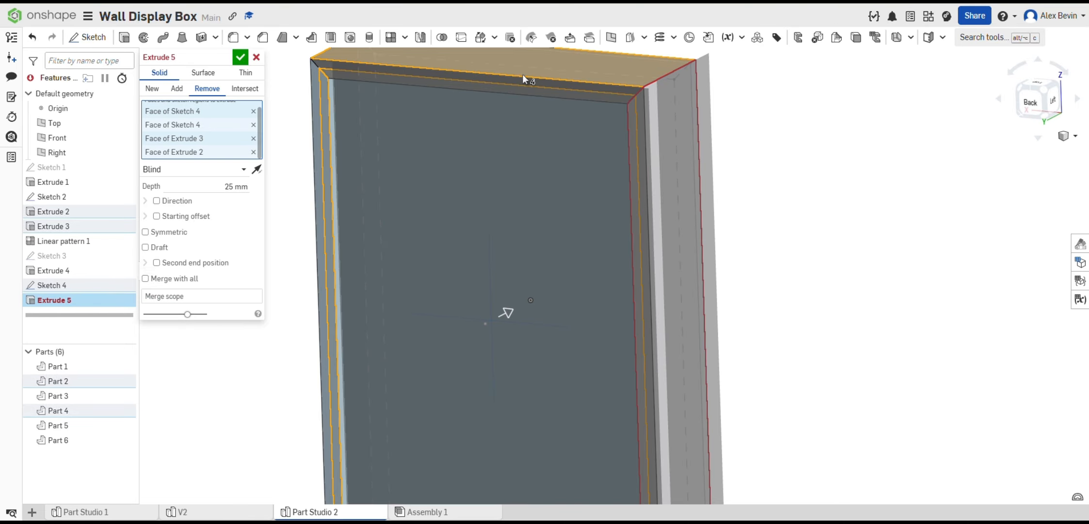
{"action": "left_click", "coordinate": [321, 140]}
{"action": "scroll", "coordinate": [422, 208], "scroll_direction": "up", "scroll_amount": 5}
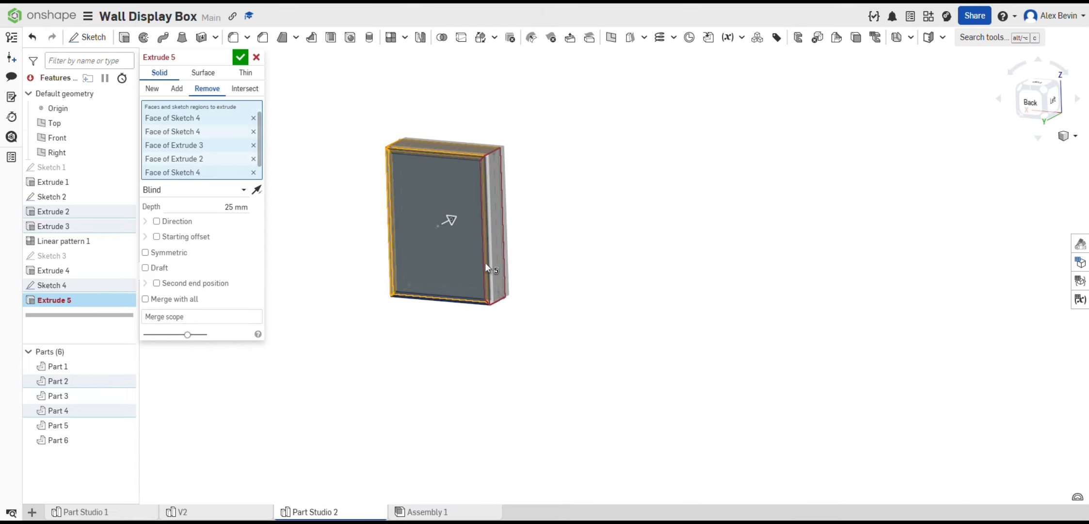
{"action": "middle_click_drag", "start_coordinate": [485, 263], "coordinate": [486, 229]}
{"action": "right_click_drag", "start_coordinate": [526, 283], "coordinate": [525, 250]}
{"action": "scroll", "coordinate": [487, 265], "scroll_direction": "down", "scroll_amount": 5}
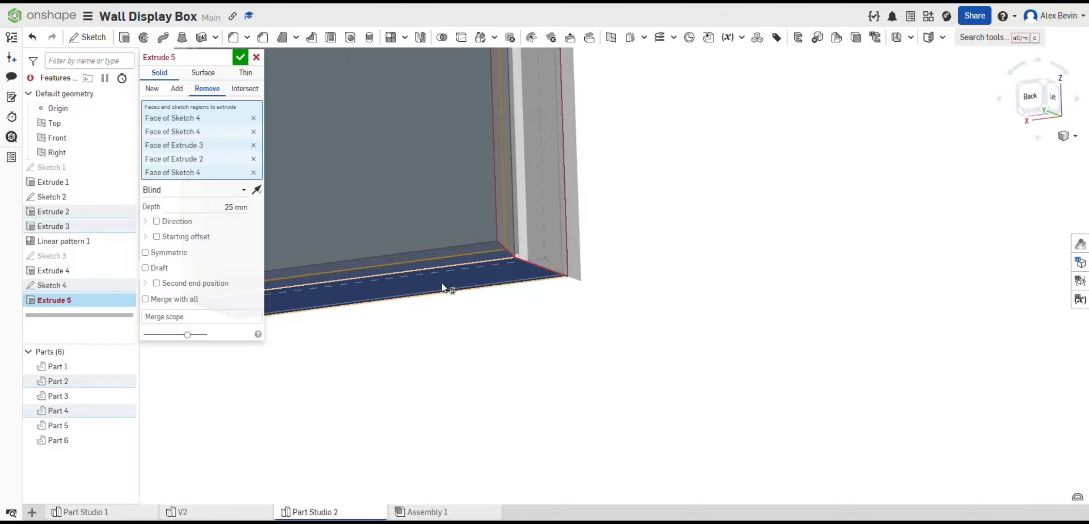
{"action": "left_click", "coordinate": [442, 286]}
{"action": "middle_click_drag", "start_coordinate": [439, 202], "coordinate": [564, 384]}
{"action": "right_click_drag", "start_coordinate": [548, 182], "coordinate": [553, 144]}
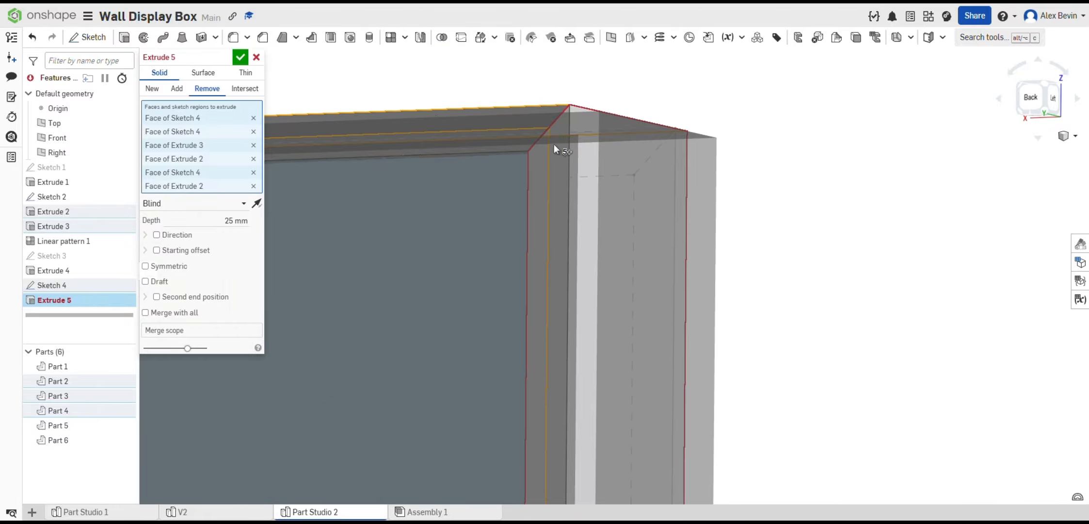
{"action": "mouse_move", "coordinate": [444, 142]}
{"action": "right_mouse_down"}
{"action": "mouse_move", "coordinate": [489, 145]}
{"action": "mouse_move", "coordinate": [449, 165]}
{"action": "mouse_move", "coordinate": [426, 145]}
{"action": "right_mouse_up"}
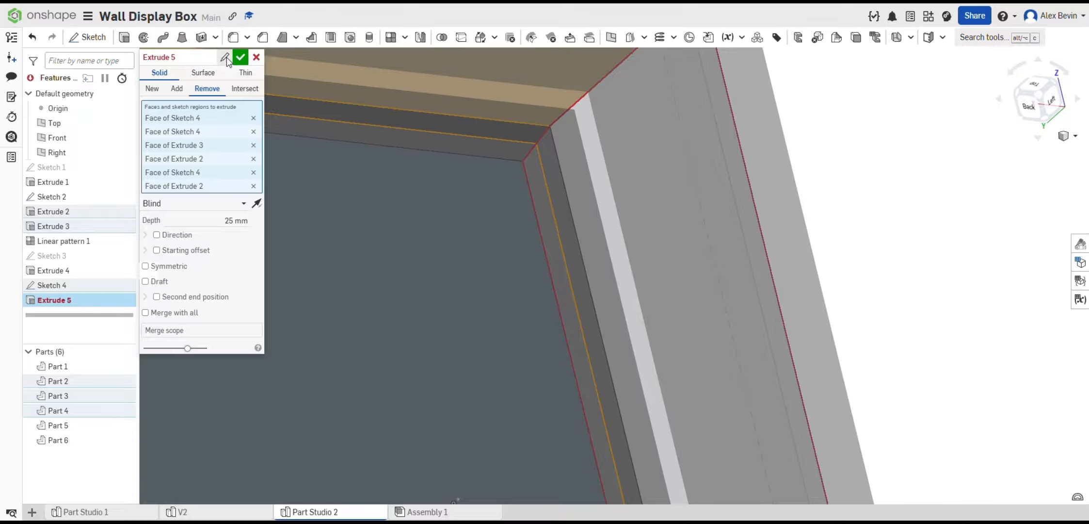
{"action": "left_click", "coordinate": [239, 56]}
Reopen the failed extrude and clear all faces and sketch regions from its profile selection.
{"action": "scroll", "coordinate": [463, 206], "scroll_direction": "down", "scroll_amount": 5}
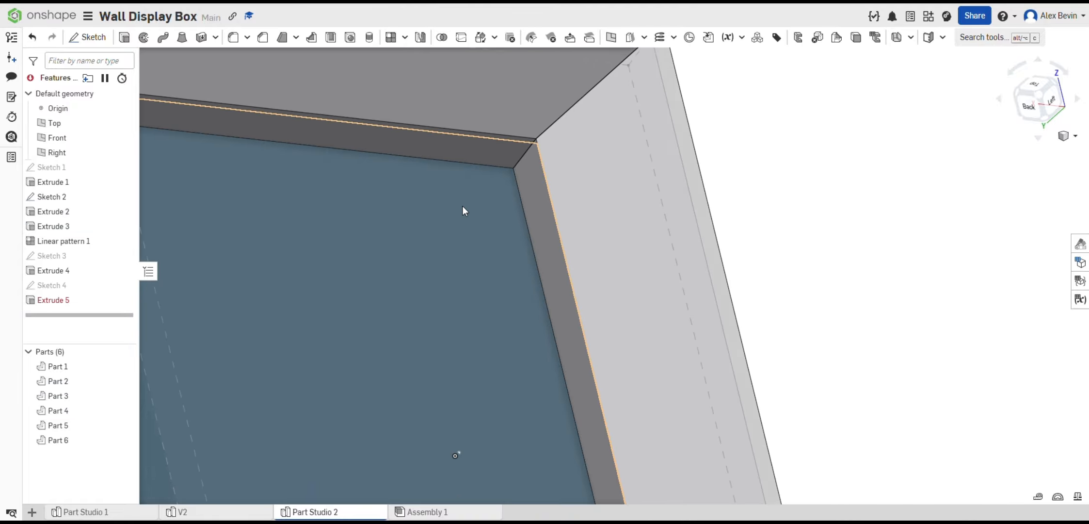
{"action": "double_click", "coordinate": [73, 300]}
{"action": "right_click_drag", "start_coordinate": [301, 125], "coordinate": [433, 167]}
{"action": "left_click", "coordinate": [253, 117]}
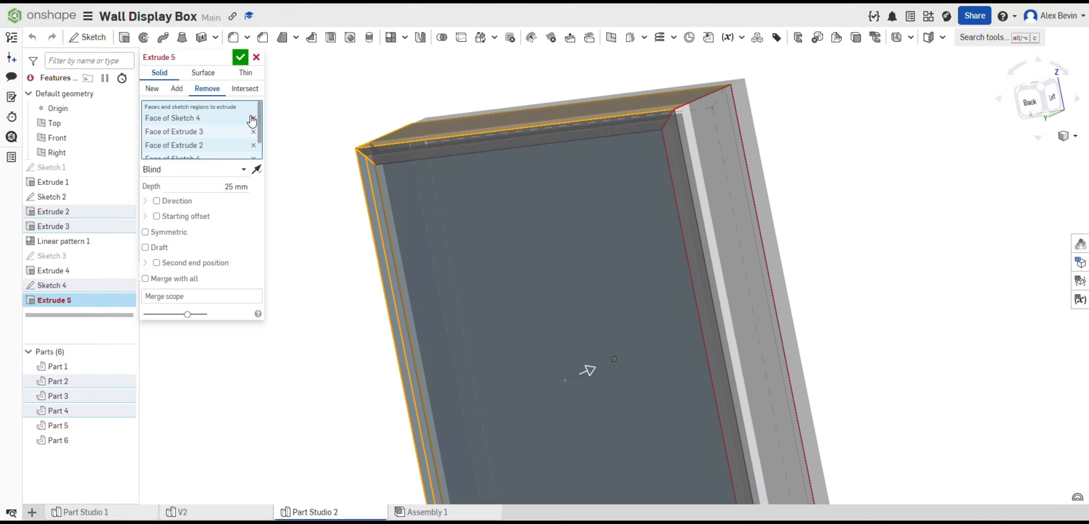
{"action": "left_click", "coordinate": [253, 119]}
{"action": "left_click", "coordinate": [253, 118]}
{"action": "left_click", "coordinate": [252, 118]}
{"action": "left_click", "coordinate": [253, 118]}
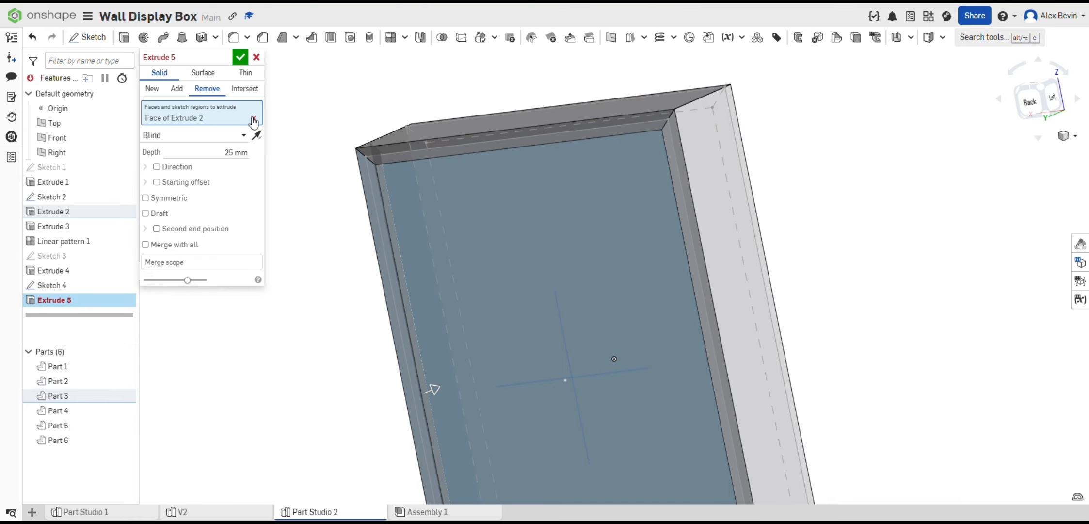
{"action": "left_click", "coordinate": [253, 118]}
Set the cut's merge scope to the four frame boards: Part 2, Part 4, Part 3 and Part 5.
{"action": "left_click", "coordinate": [201, 255]}
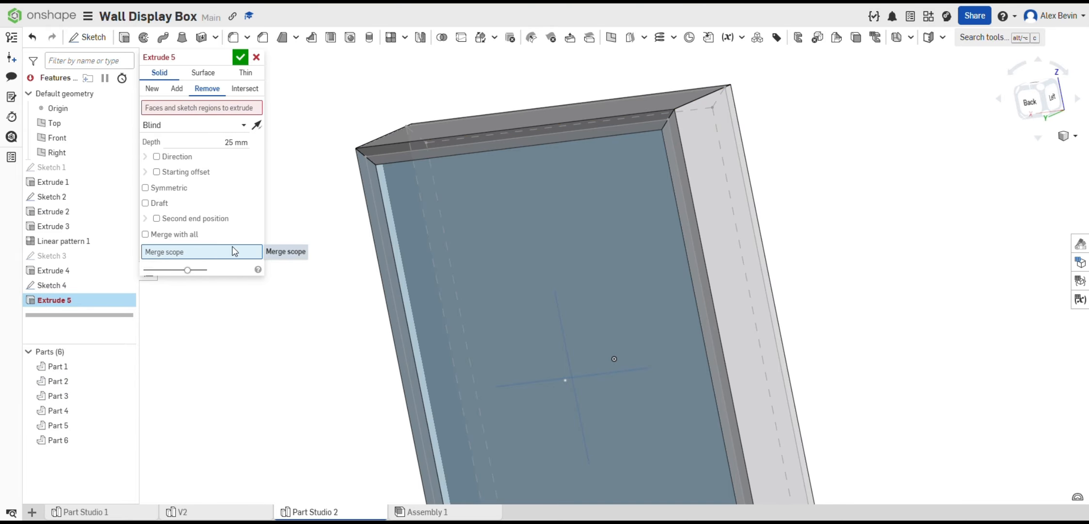
{"action": "left_click", "coordinate": [497, 133]}
{"action": "left_click", "coordinate": [714, 212]}
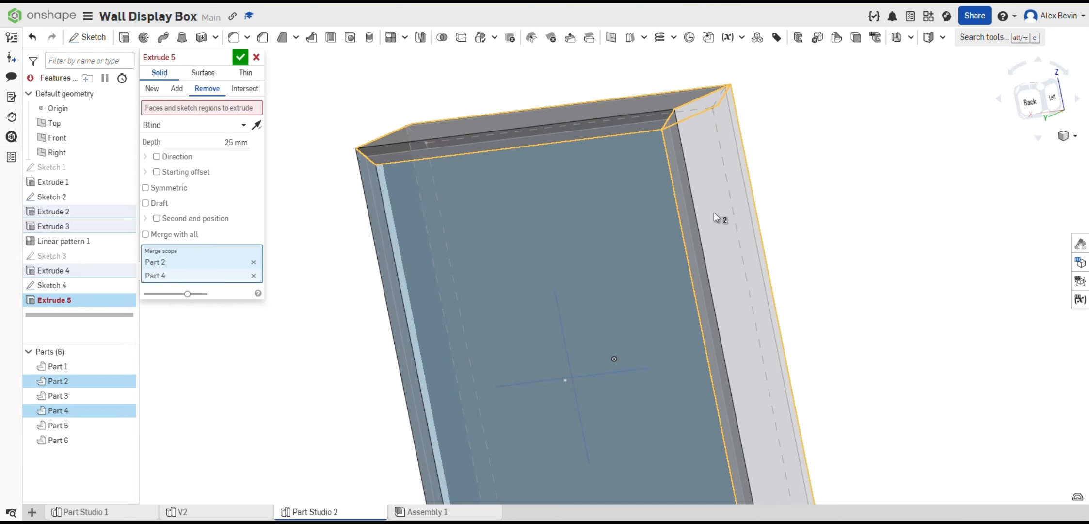
{"action": "middle_click_drag", "start_coordinate": [720, 182], "coordinate": [766, 2]}
{"action": "left_click", "coordinate": [759, 401]}
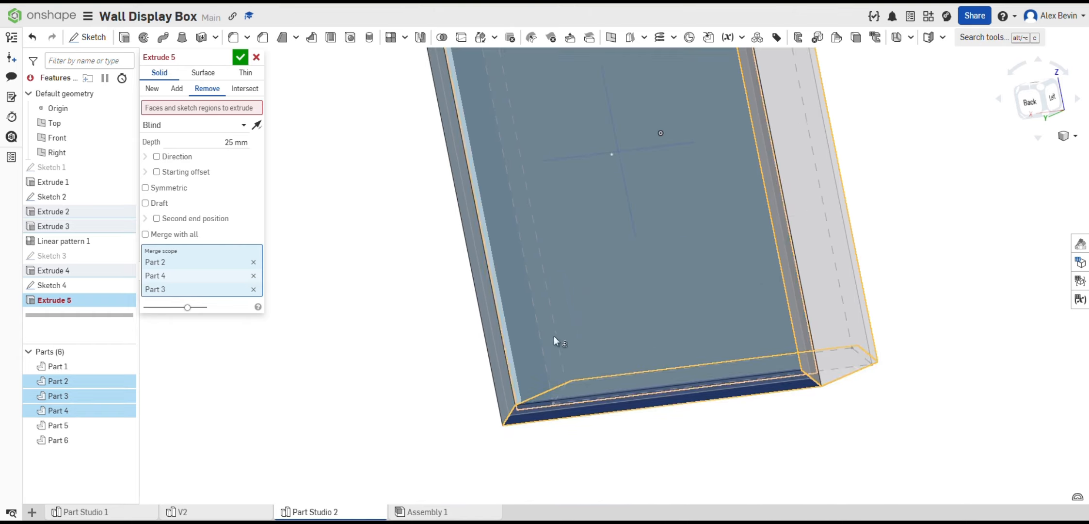
{"action": "left_click", "coordinate": [487, 309]}
{"action": "middle_click_drag", "start_coordinate": [657, 198], "coordinate": [653, 488]}
{"action": "scroll", "coordinate": [612, 286], "scroll_direction": "down", "scroll_amount": 1}
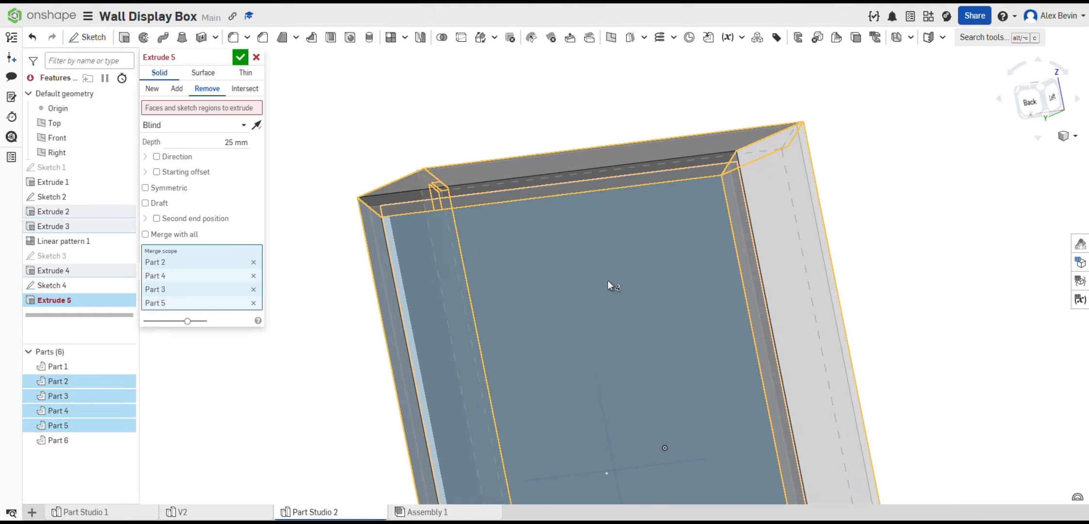
Select the two Sketch 4 regions bordering the frame's back opening as the cut profile and accept the 25 mm blind removal.
{"action": "left_click", "coordinate": [156, 108]}
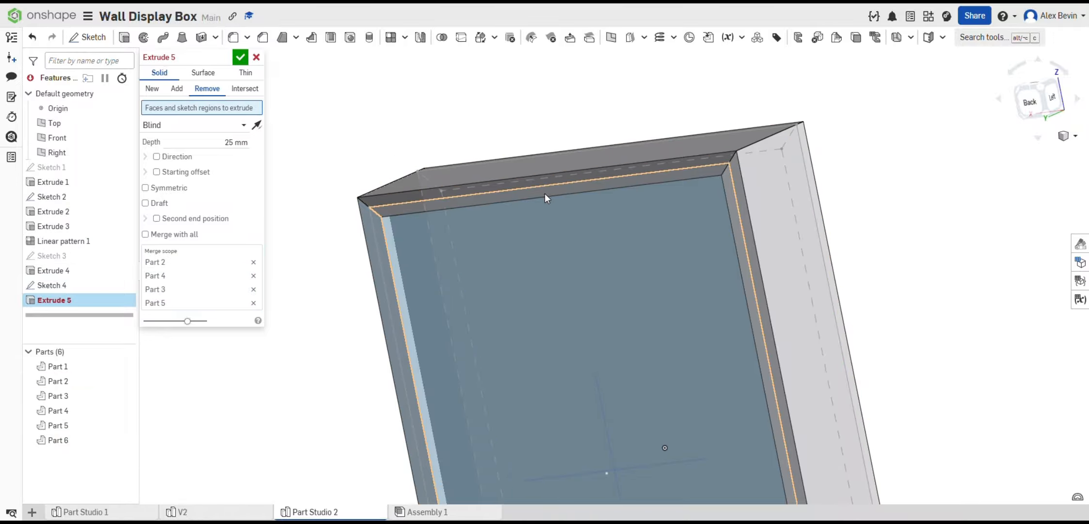
{"action": "scroll", "coordinate": [525, 198], "scroll_direction": "down", "scroll_amount": 4}
{"action": "left_click", "coordinate": [530, 189]}
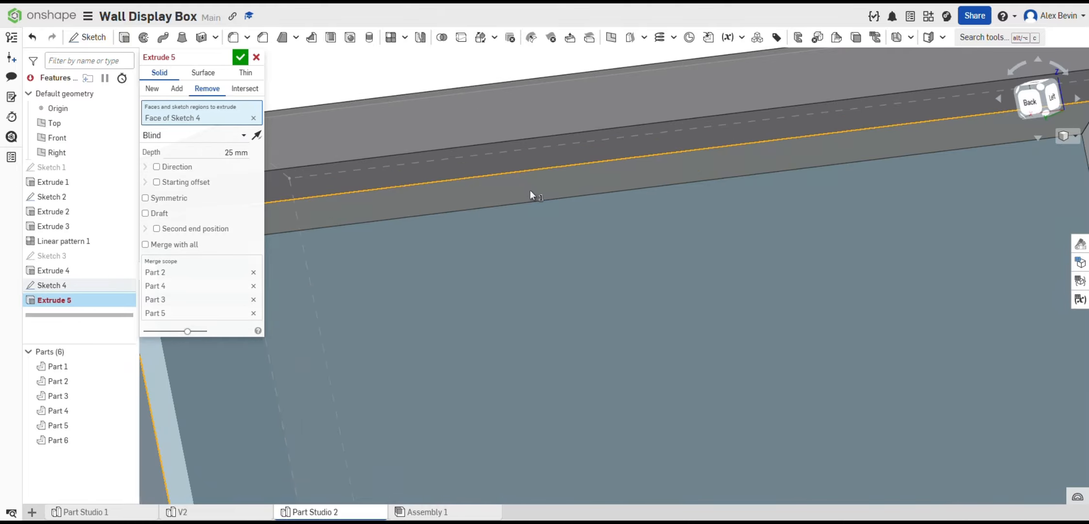
{"action": "scroll", "coordinate": [601, 242], "scroll_direction": "up", "scroll_amount": 5}
{"action": "mouse_move", "coordinate": [613, 278]}
{"action": "right_mouse_down"}
{"action": "mouse_move", "coordinate": [559, 300]}
{"action": "mouse_move", "coordinate": [574, 242]}
{"action": "mouse_move", "coordinate": [602, 265]}
{"action": "right_mouse_up"}
{"action": "scroll", "coordinate": [520, 241], "scroll_direction": "down", "scroll_amount": 3}
{"action": "scroll", "coordinate": [445, 190], "scroll_direction": "down", "scroll_amount": 3}
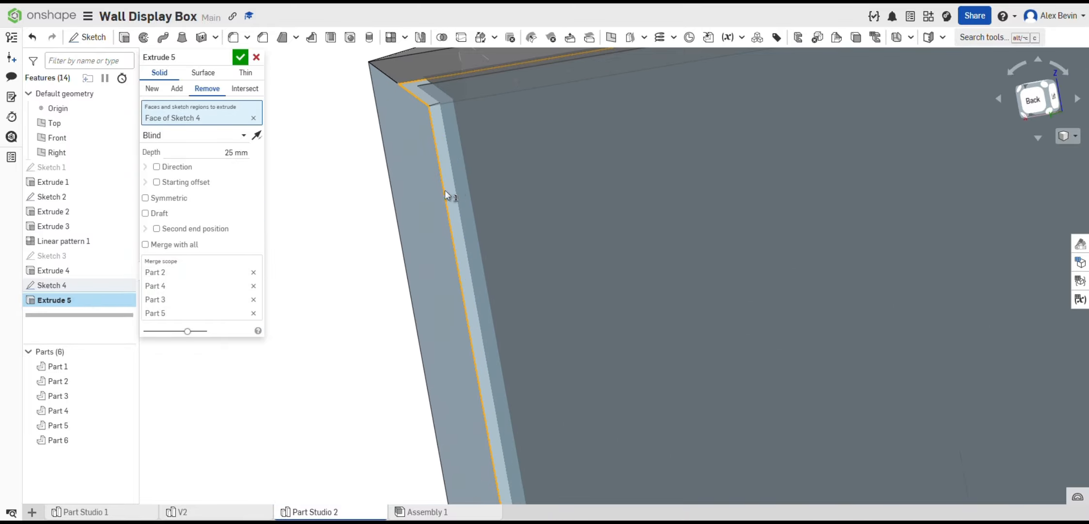
{"action": "left_click", "coordinate": [432, 192]}
{"action": "scroll", "coordinate": [672, 206], "scroll_direction": "up", "scroll_amount": 8}
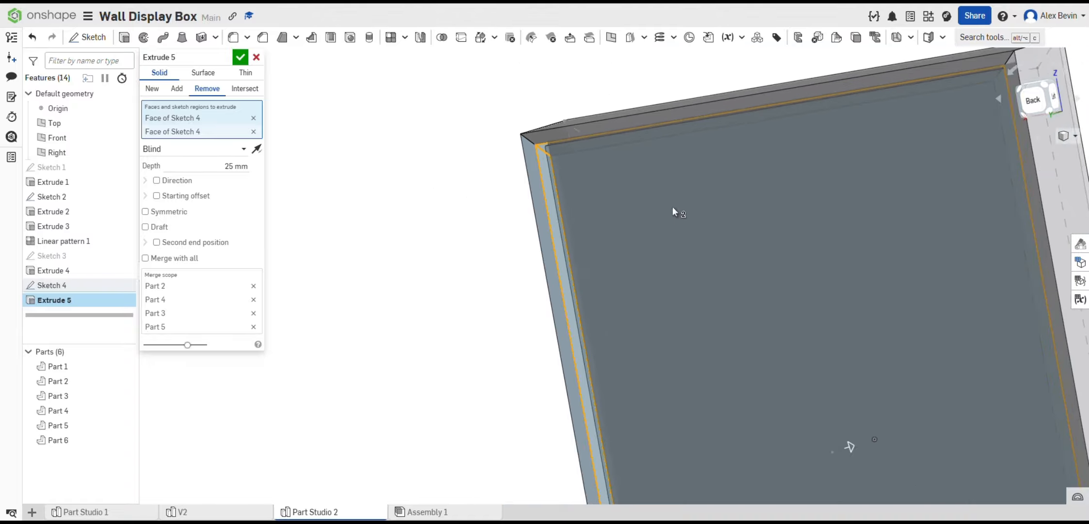
{"action": "right_click_drag", "start_coordinate": [746, 258], "coordinate": [820, 408]}
{"action": "scroll", "coordinate": [820, 406], "scroll_direction": "down", "scroll_amount": 5}
{"action": "right_click_drag", "start_coordinate": [778, 355], "coordinate": [781, 388]}
{"action": "scroll", "coordinate": [654, 242], "scroll_direction": "up", "scroll_amount": 5}
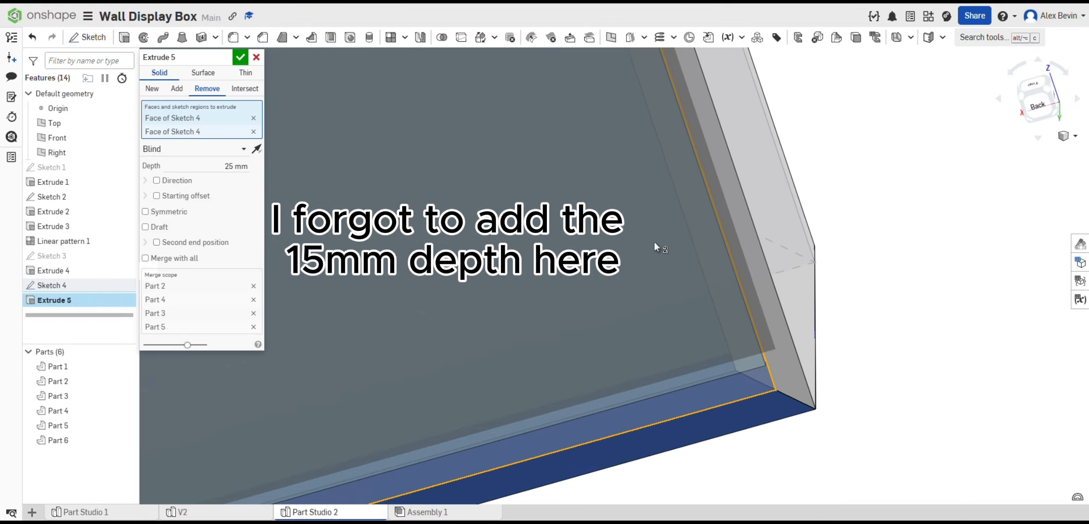
{"action": "scroll", "coordinate": [619, 224], "scroll_direction": "up", "scroll_amount": 4}
{"action": "middle_click_drag", "start_coordinate": [591, 268], "coordinate": [639, 385]}
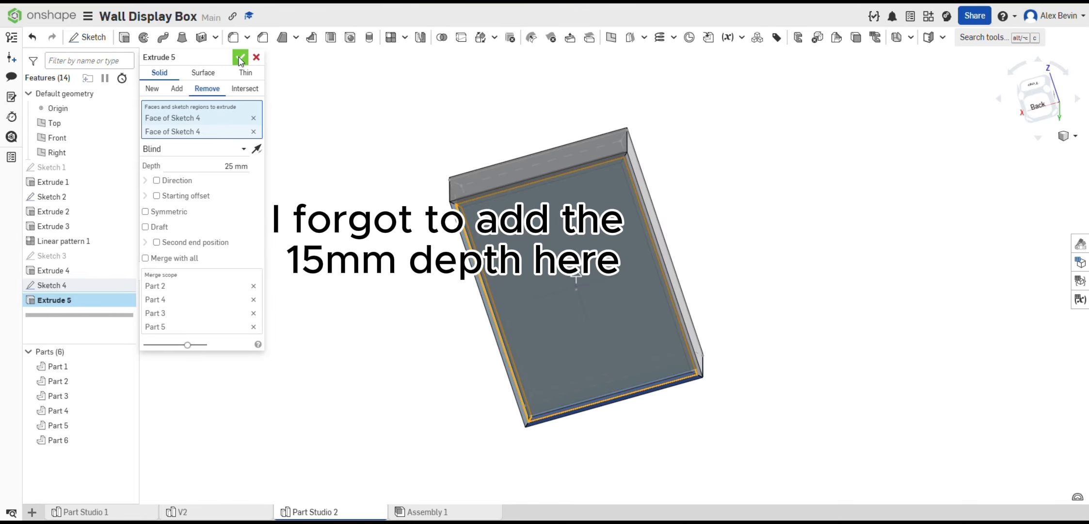
{"action": "left_click", "coordinate": [240, 58]}
Examine the sectioned V2 model around the 3D-printed lock and its second rebate in the side and bottom boards.
{"action": "scroll", "coordinate": [567, 275], "scroll_direction": "down", "scroll_amount": 3}
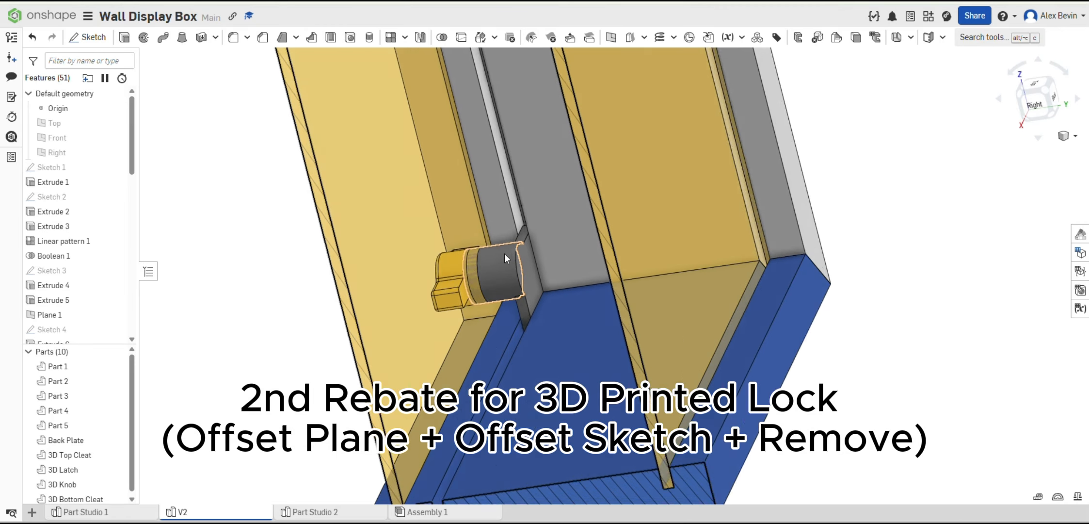
{"action": "scroll", "coordinate": [505, 253], "scroll_direction": "down", "scroll_amount": 4}
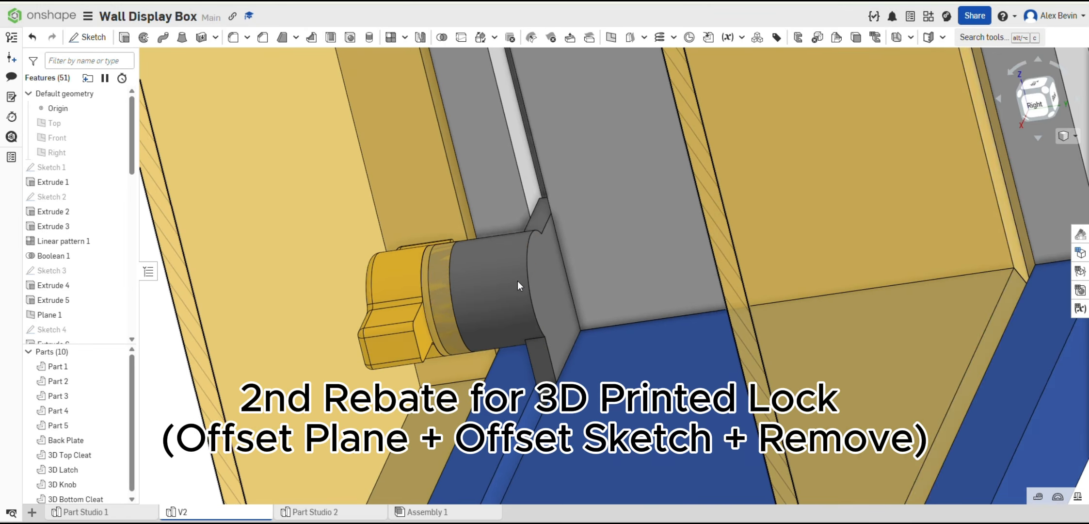
{"action": "right_click_drag", "start_coordinate": [527, 276], "coordinate": [525, 280]}
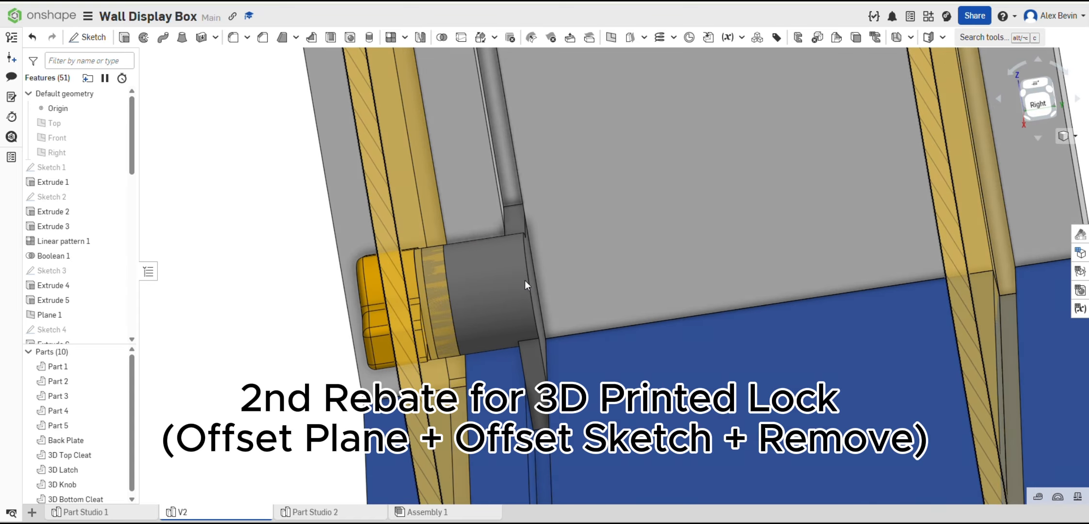
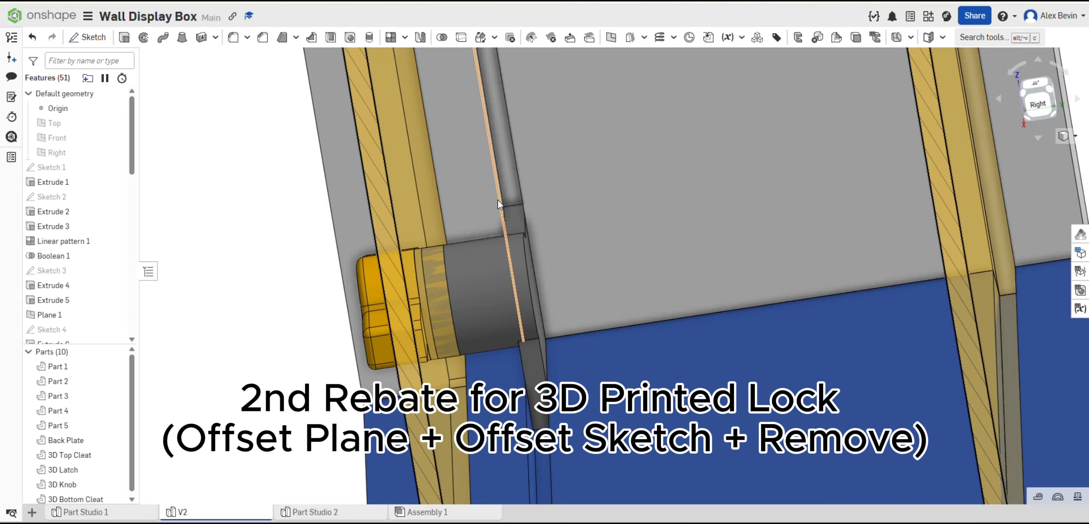
{"action": "scroll", "coordinate": [574, 190], "scroll_direction": "down", "scroll_amount": 4}
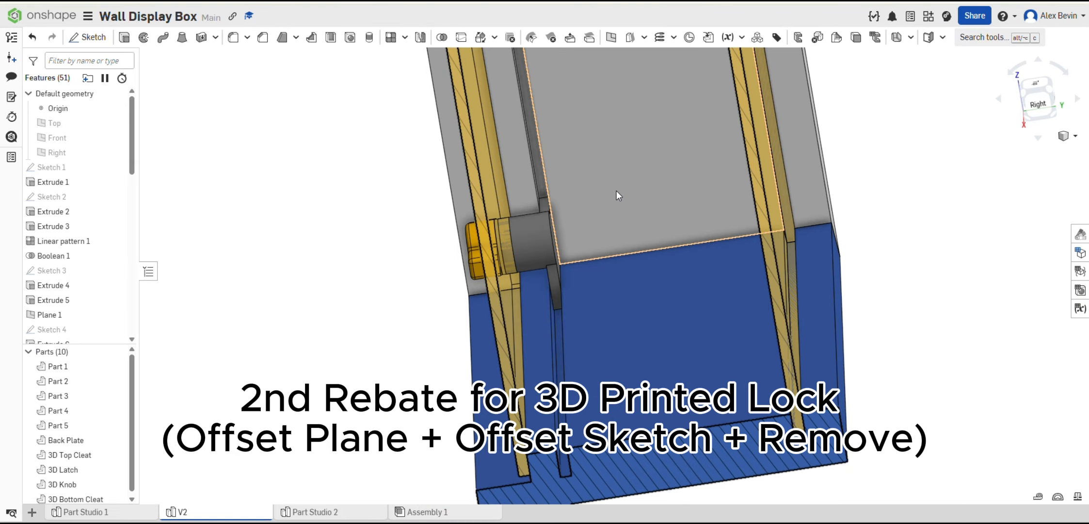
{"action": "middle_click_drag", "start_coordinate": [615, 190], "coordinate": [555, 204]}
{"action": "scroll", "coordinate": [720, 252], "scroll_direction": "up", "scroll_amount": 2}
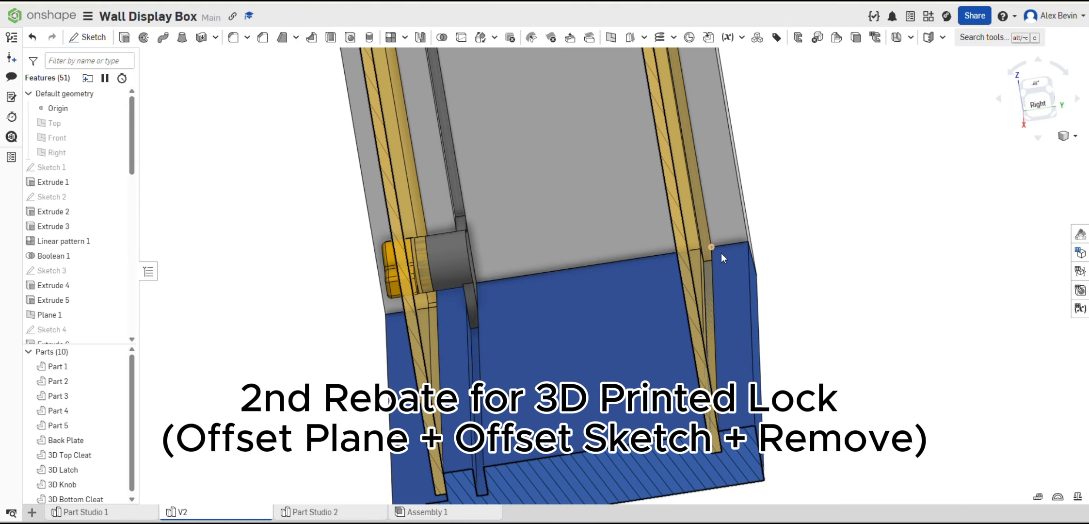
{"action": "scroll", "coordinate": [703, 276], "scroll_direction": "up", "scroll_amount": 3}
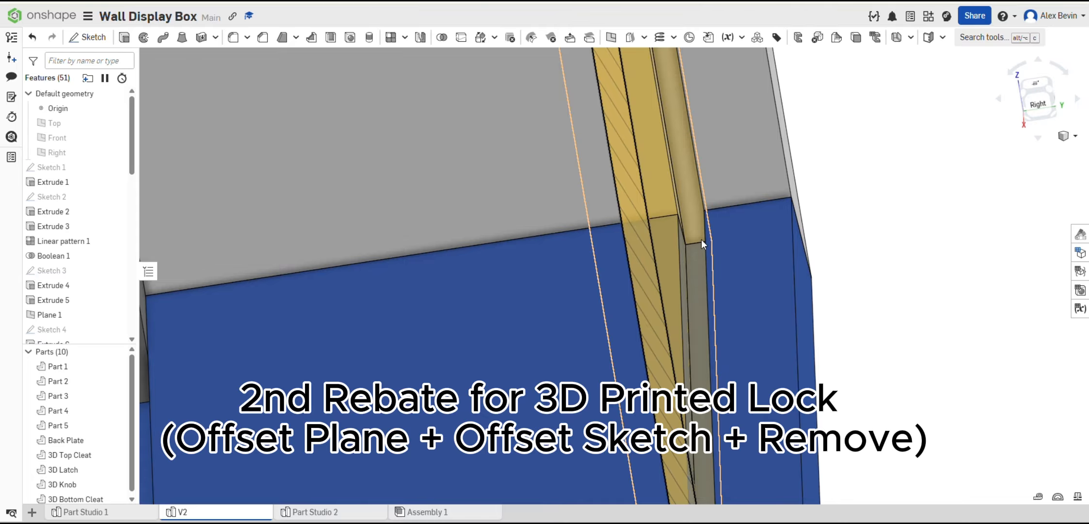
{"action": "scroll", "coordinate": [701, 239], "scroll_direction": "down", "scroll_amount": 3}
{"action": "middle_click_drag", "start_coordinate": [481, 200], "coordinate": [553, 217]}
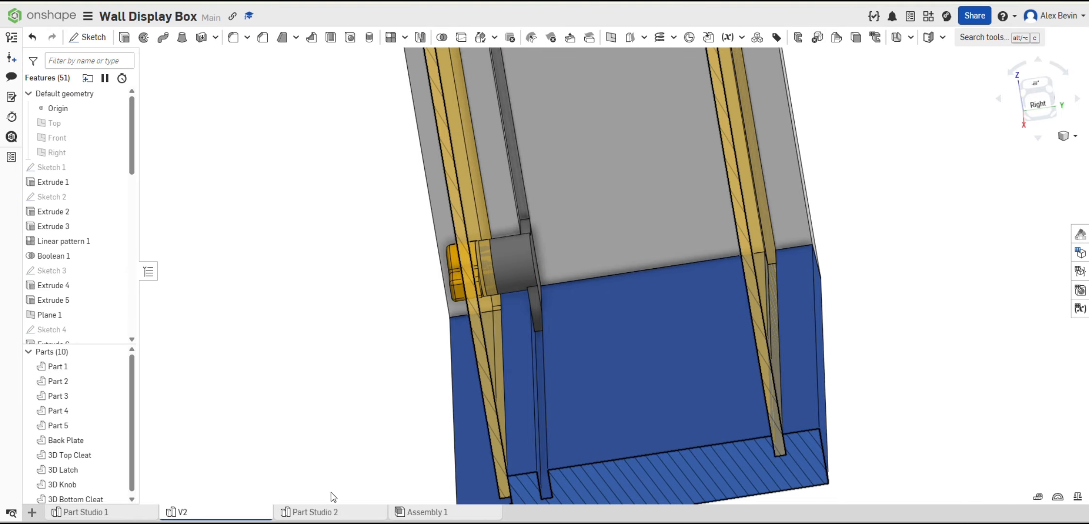
Return to Part Studio 2 and start an offset plane from the narrow rebate face on the side board.
{"action": "left_click", "coordinate": [331, 513]}
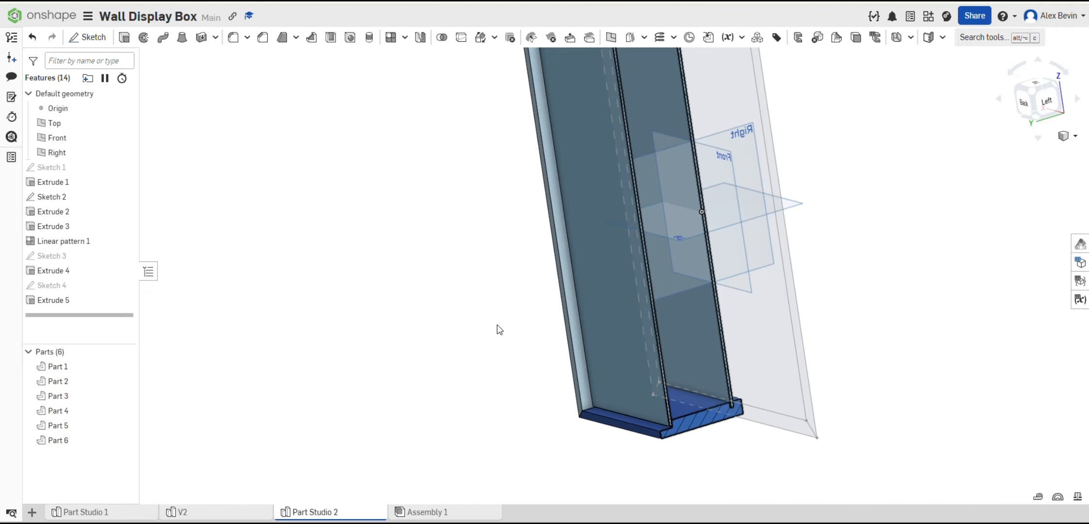
{"action": "mouse_move", "coordinate": [784, 201]}
{"action": "middle_mouse_down"}
{"action": "mouse_move", "coordinate": [671, 262]}
{"action": "mouse_move", "coordinate": [658, 250]}
{"action": "middle_mouse_up"}
{"action": "right_click_drag", "start_coordinate": [480, 449], "coordinate": [528, 423]}
{"action": "scroll", "coordinate": [529, 423], "scroll_direction": "up", "scroll_amount": 10}
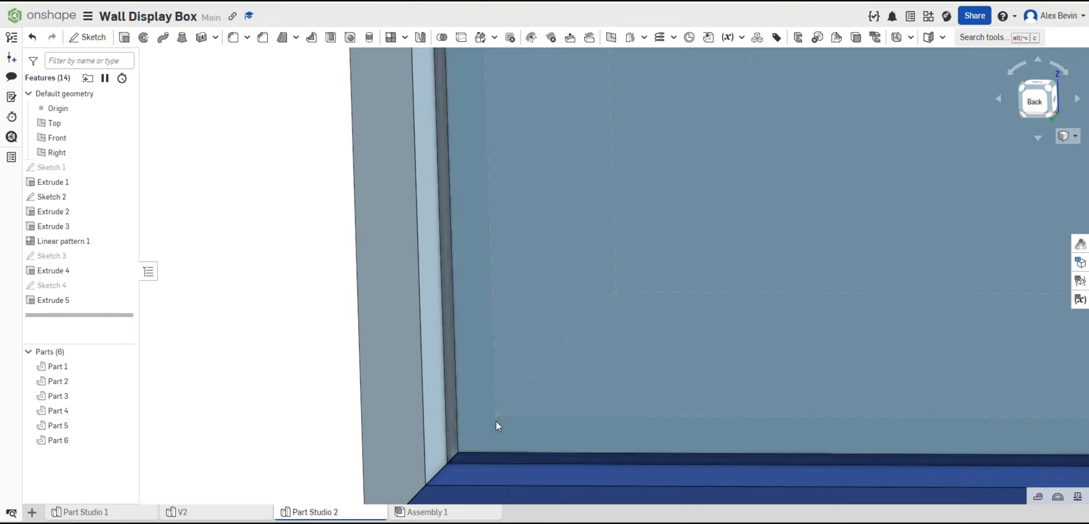
{"action": "left_click", "coordinate": [451, 432]}
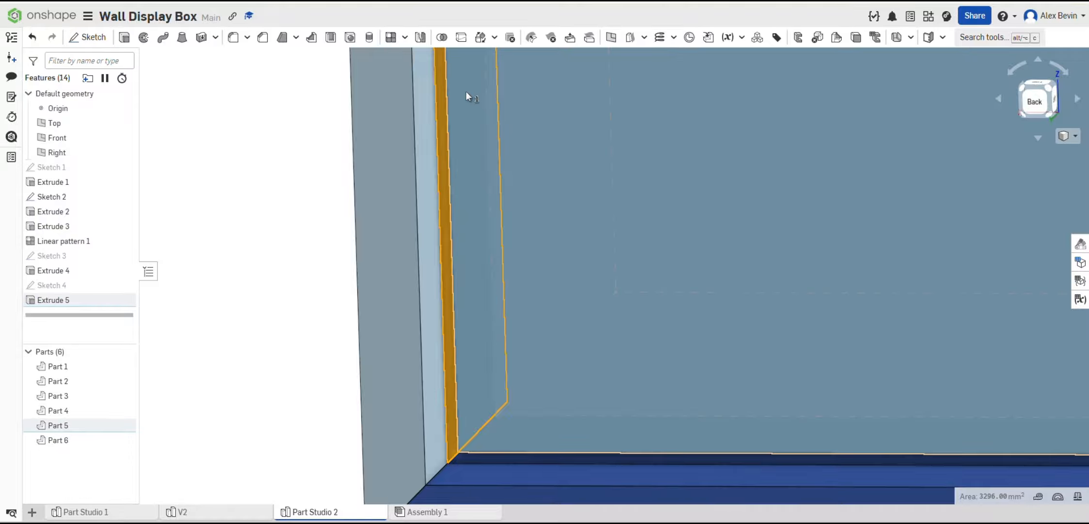
{"action": "left_click", "coordinate": [610, 37]}
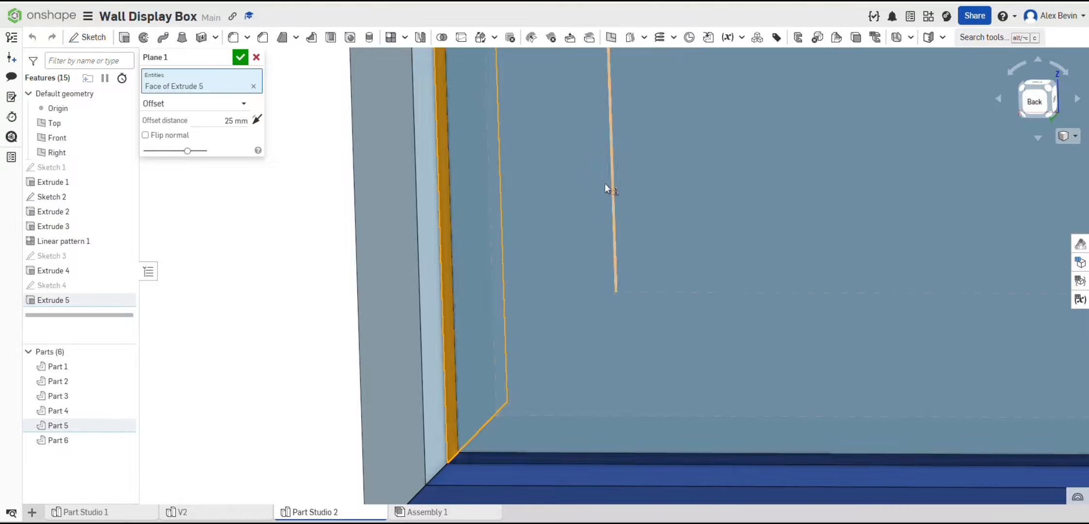
Set the plane's offset distance to 8 mm, reverse its direction and accept the plane.
{"action": "right_click_drag", "start_coordinate": [605, 182], "coordinate": [544, 182]}
{"action": "left_click", "coordinate": [232, 121]}
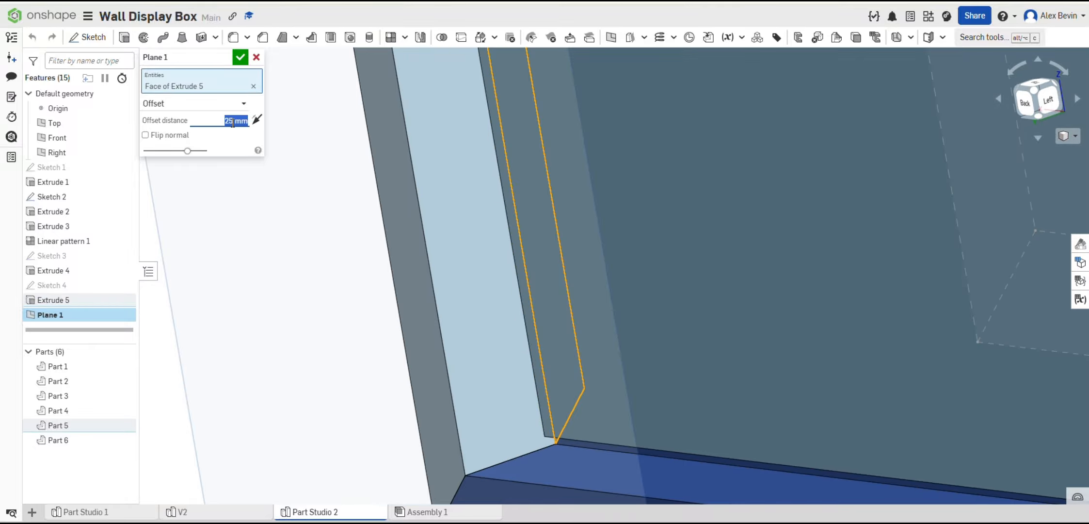
{"action": "type", "text": "8mm"}
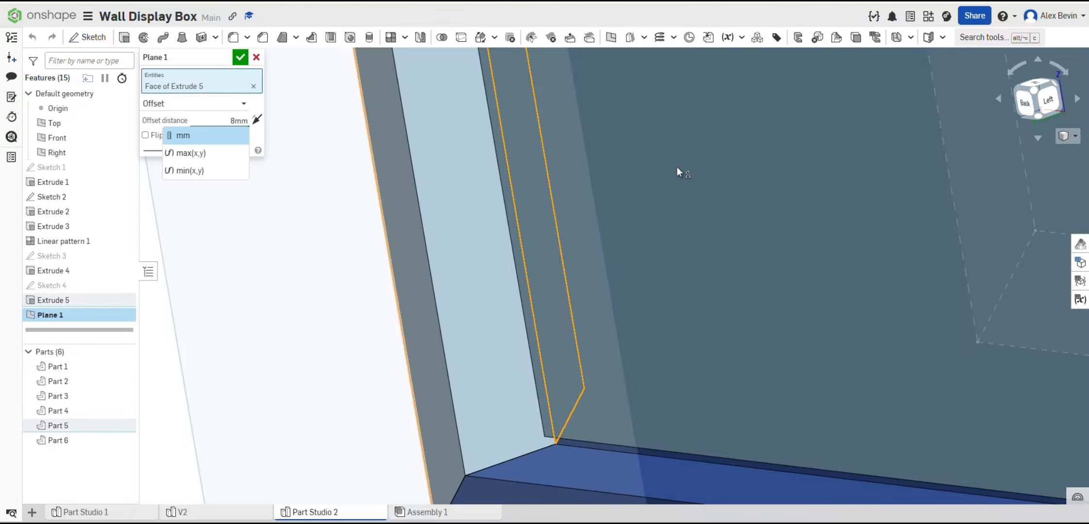
{"action": "right_click_drag", "start_coordinate": [677, 166], "coordinate": [692, 190]}
{"action": "left_click", "coordinate": [257, 118]}
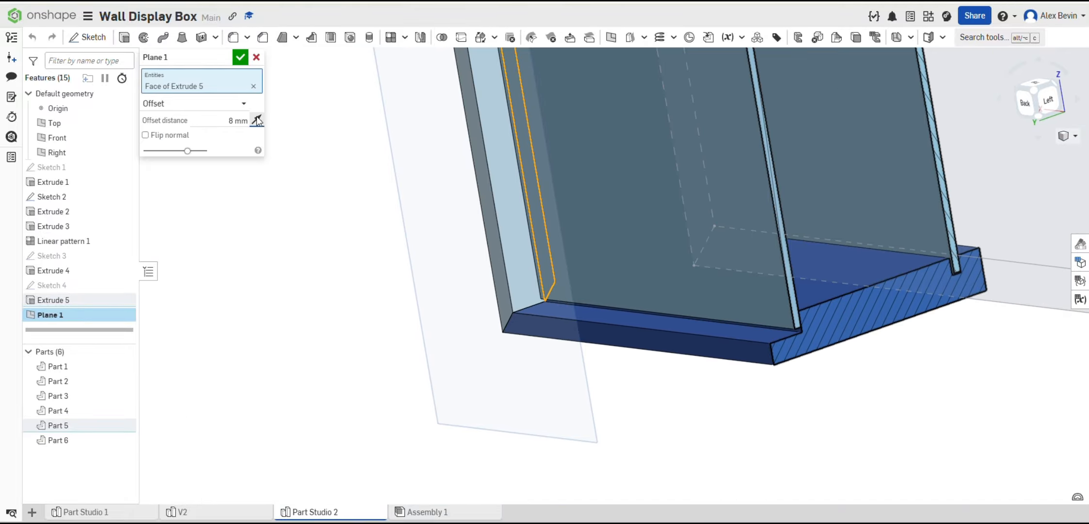
{"action": "right_click_drag", "start_coordinate": [648, 245], "coordinate": [608, 228]}
{"action": "right_click_drag", "start_coordinate": [757, 269], "coordinate": [781, 255]}
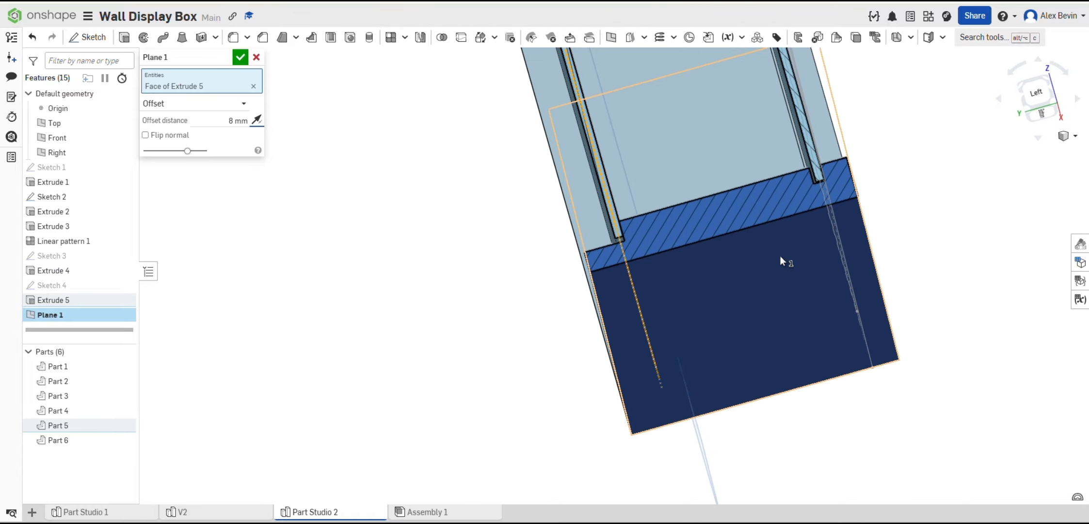
{"action": "left_click", "coordinate": [240, 58]}
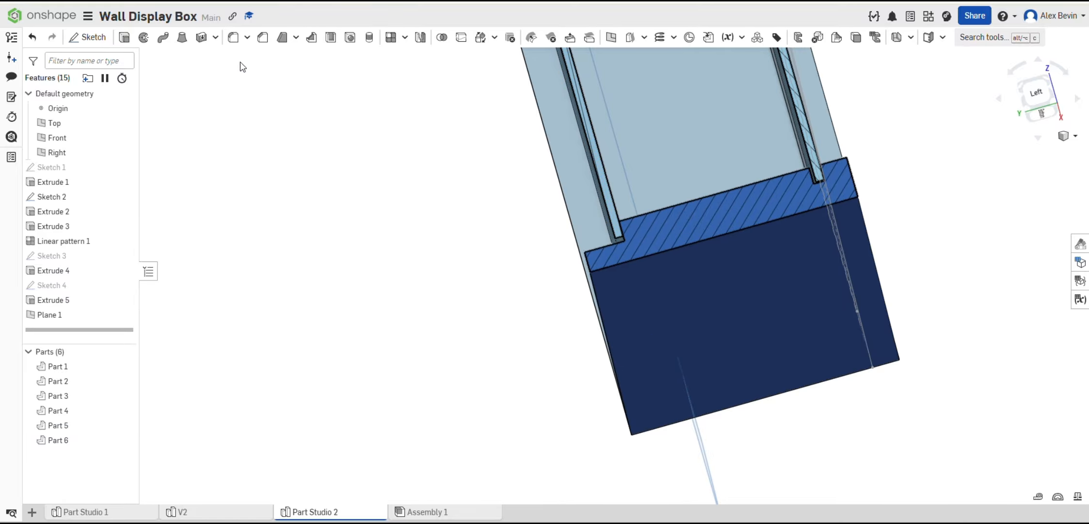
Start a sketch on the new offset plane and turn off the section view.
{"action": "left_click", "coordinate": [42, 315]}
{"action": "right_click_drag", "start_coordinate": [642, 165], "coordinate": [595, 239]}
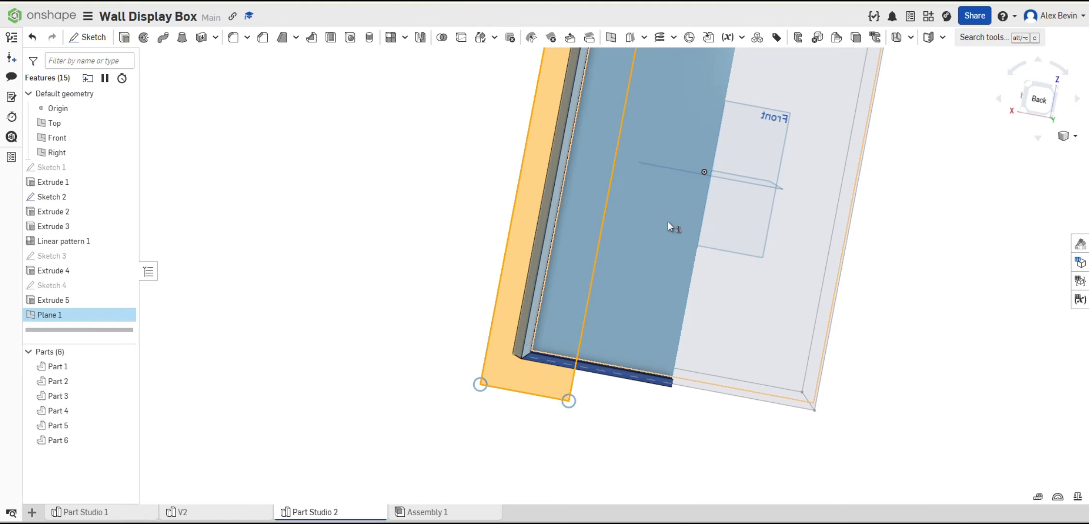
{"action": "right_click_drag", "start_coordinate": [698, 154], "coordinate": [657, 196]}
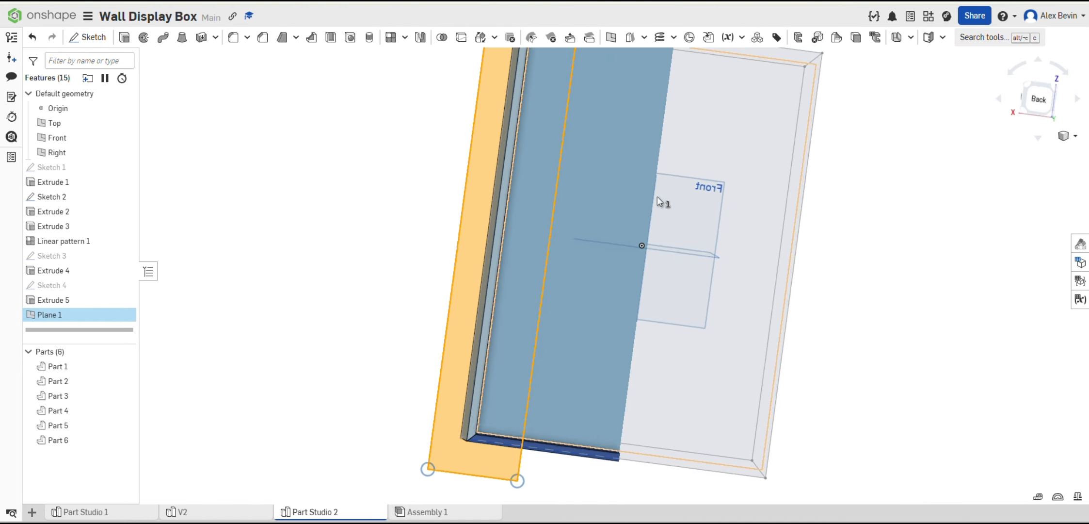
{"action": "key", "text": "n"}
{"action": "scroll", "coordinate": [629, 180], "scroll_direction": "down", "scroll_amount": 3}
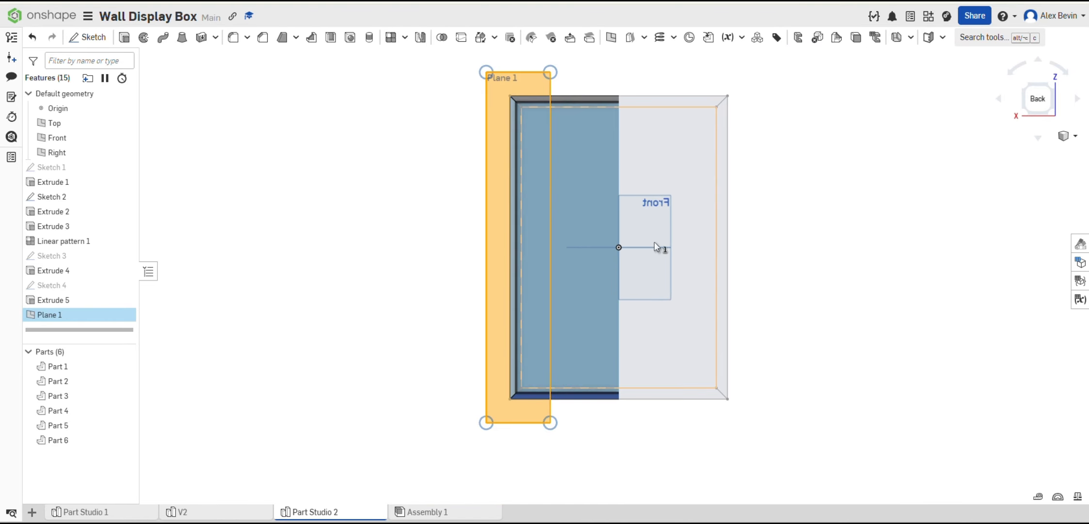
{"action": "left_click", "coordinate": [89, 37]}
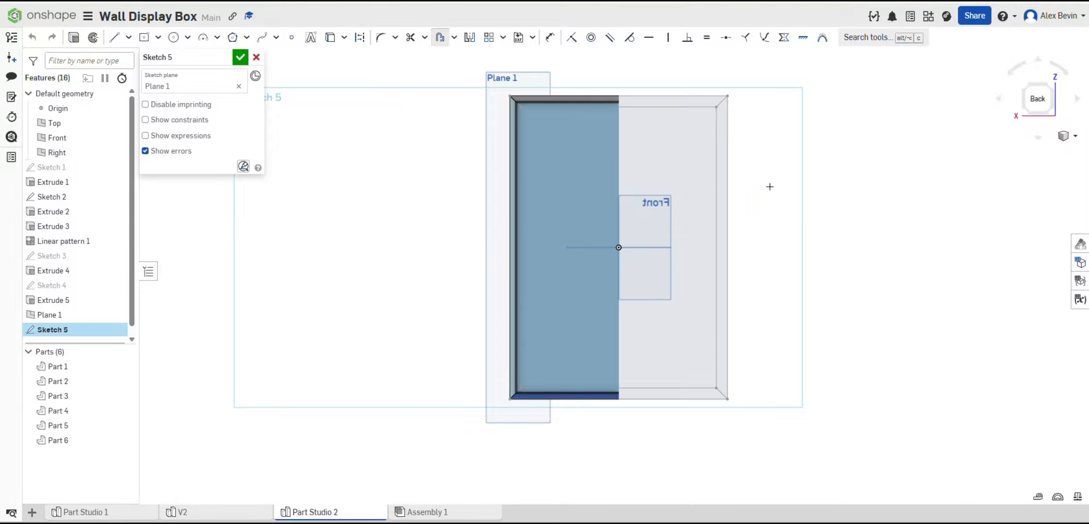
{"action": "right_click", "coordinate": [823, 129]}
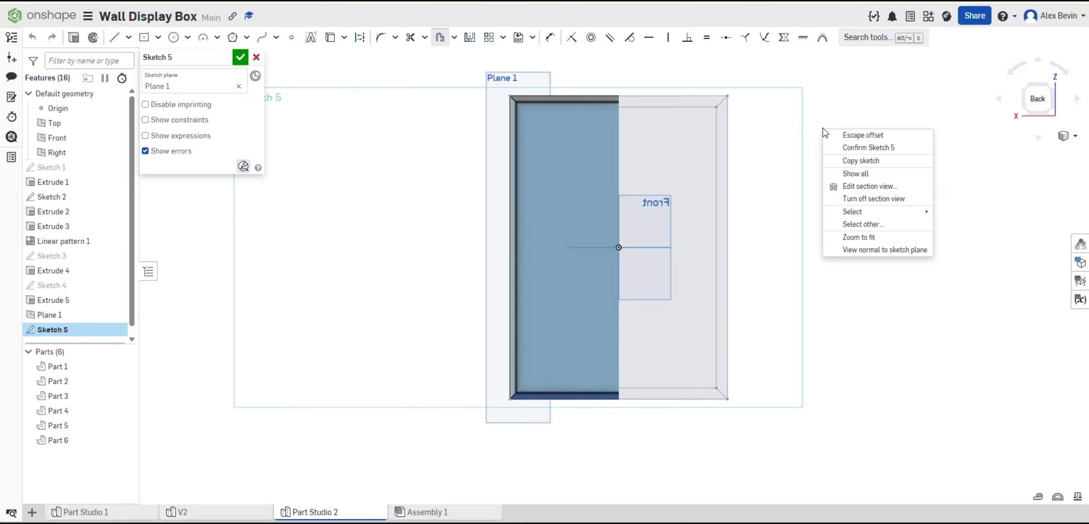
{"action": "left_click", "coordinate": [858, 198]}
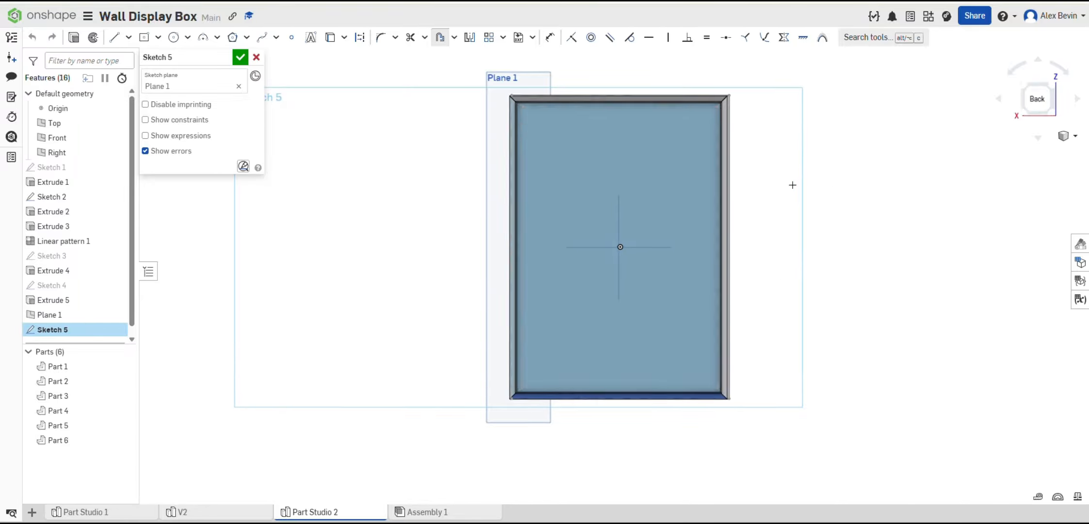
Offset the frame opening's four inner edges outward into the boards by 6.5 mm.
{"action": "right_click_drag", "start_coordinate": [792, 182], "coordinate": [517, 133]}
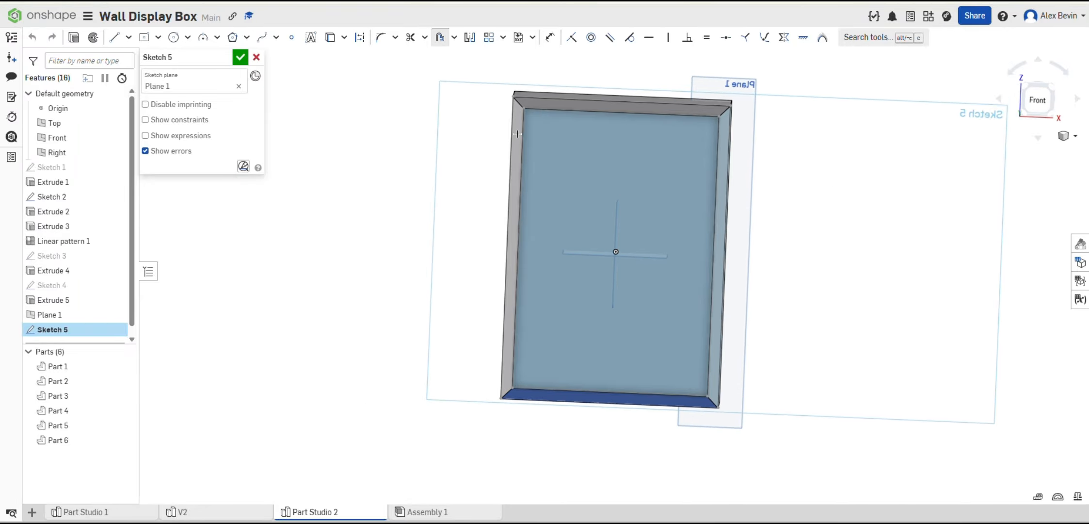
{"action": "left_click", "coordinate": [545, 107]}
{"action": "left_click", "coordinate": [718, 130]}
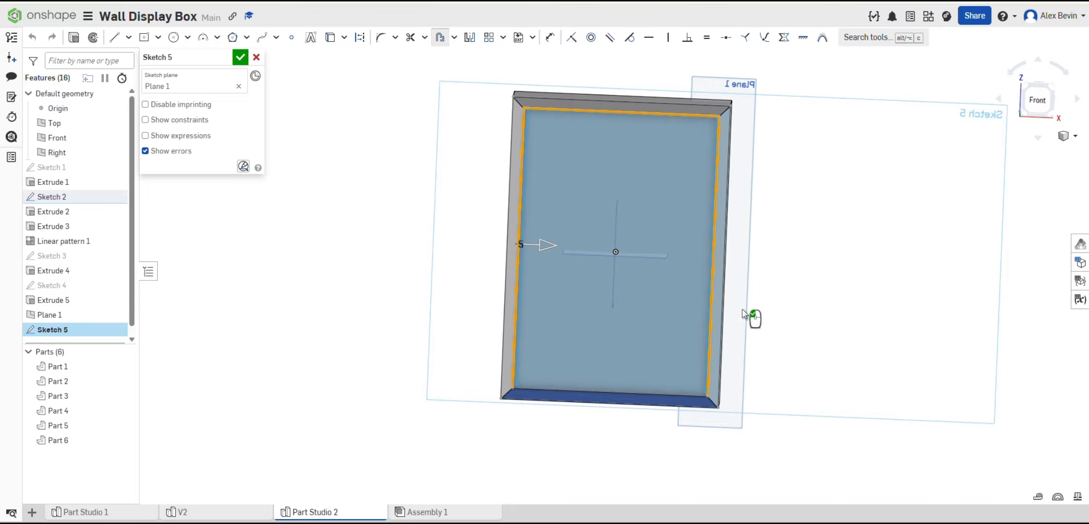
{"action": "left_click", "coordinate": [691, 395]}
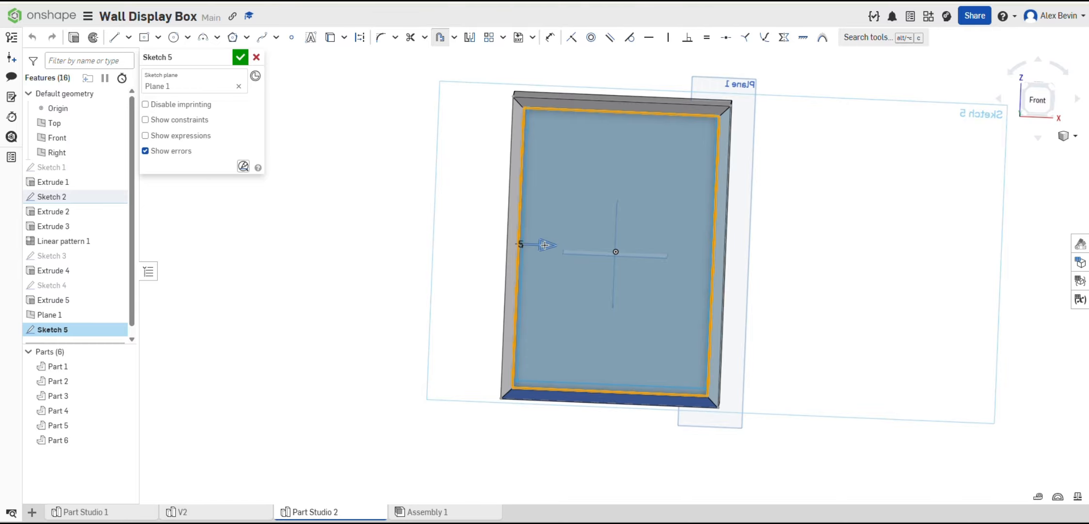
{"action": "left_click", "coordinate": [544, 245]}
{"action": "scroll", "coordinate": [529, 249], "scroll_direction": "up", "scroll_amount": 5}
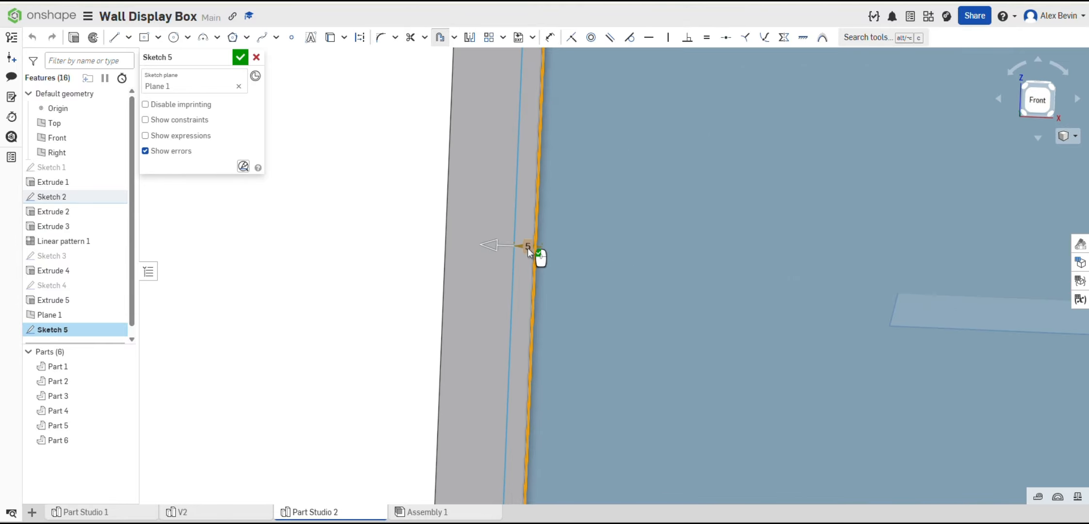
{"action": "left_click", "coordinate": [528, 247]}
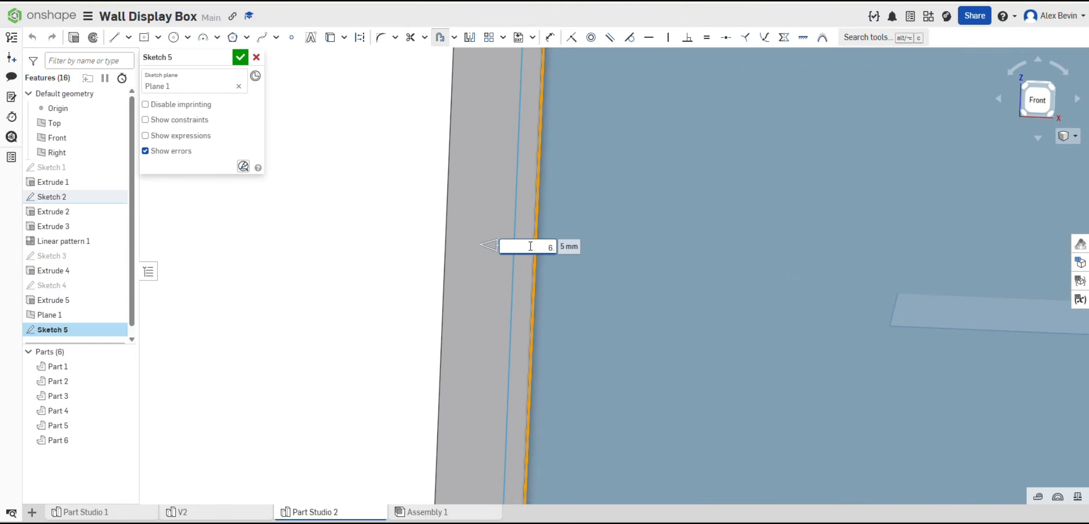
{"action": "type", "text": "6.5"}
{"action": "key", "text": "Return"}
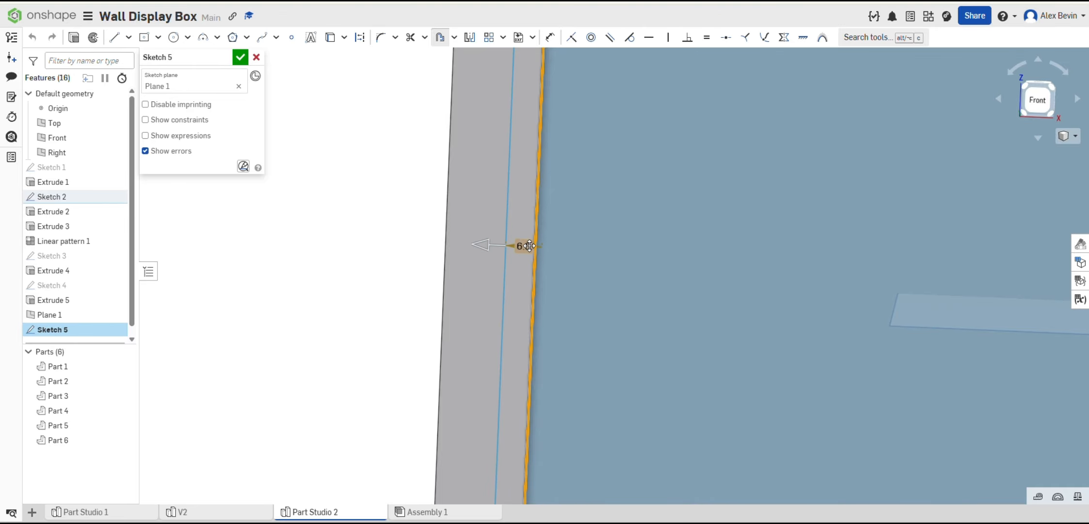
Accept the sketch containing the outward offset outline of the frame opening.
{"action": "scroll", "coordinate": [660, 161], "scroll_direction": "down", "scroll_amount": 5}
{"action": "right_click_drag", "start_coordinate": [805, 188], "coordinate": [688, 204]}
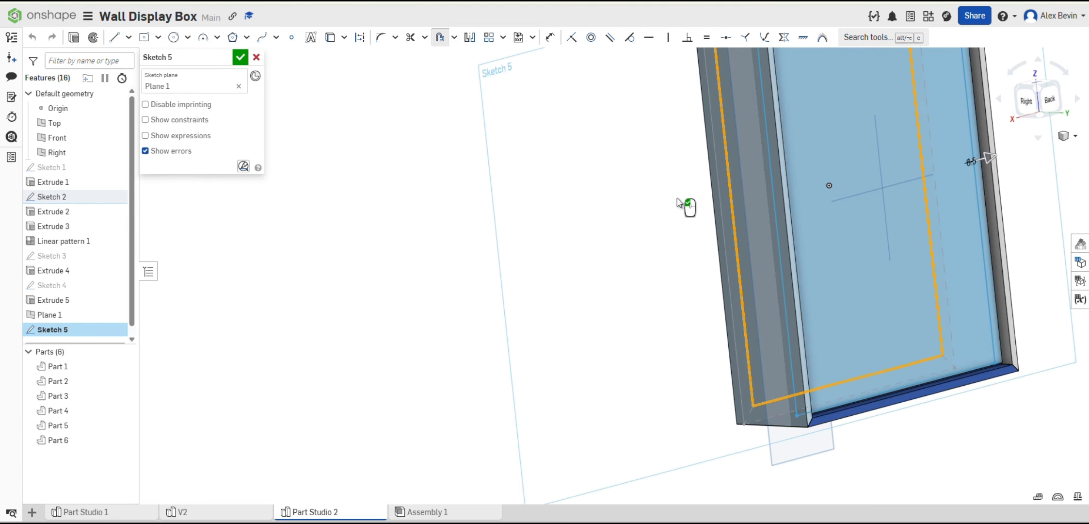
{"action": "left_click", "coordinate": [240, 58]}
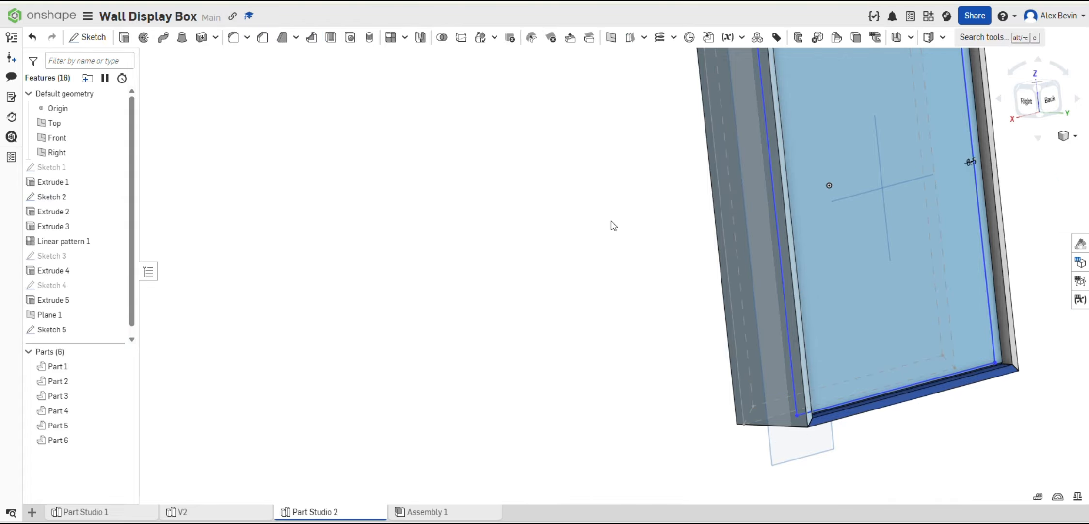
Extrude the whole offset outline sketch as a Remove operation merged with all parts.
{"action": "right_click_drag", "start_coordinate": [892, 349], "coordinate": [837, 378]}
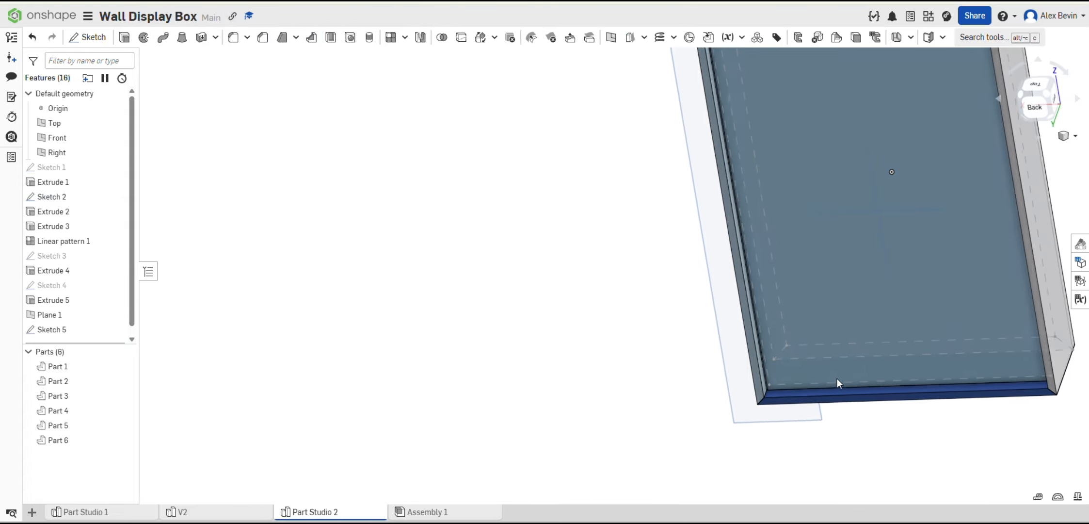
{"action": "scroll", "coordinate": [803, 387], "scroll_direction": "up", "scroll_amount": 5}
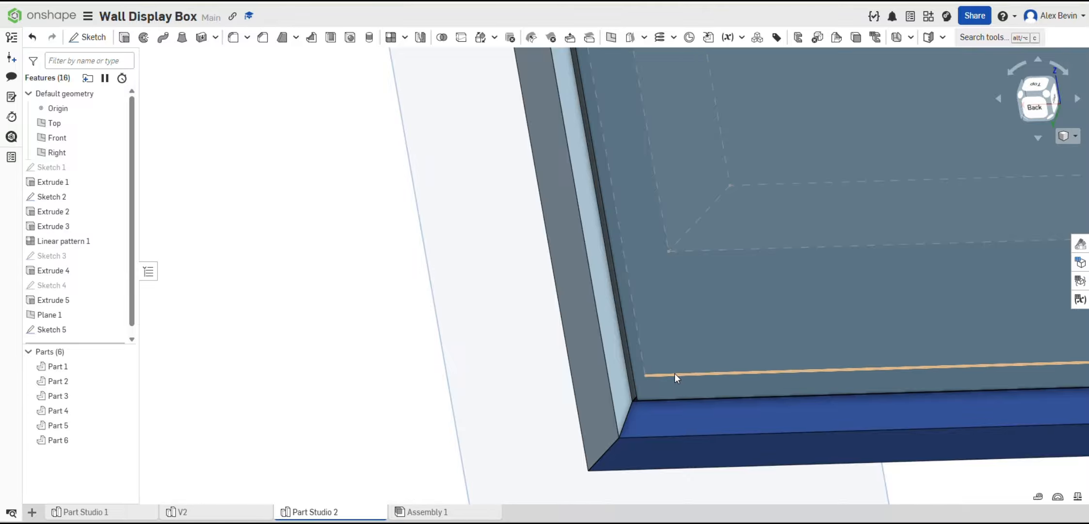
{"action": "left_click", "coordinate": [731, 374]}
{"action": "mouse_move", "coordinate": [731, 375]}
{"action": "right_mouse_down"}
{"action": "mouse_move", "coordinate": [783, 331]}
{"action": "mouse_move", "coordinate": [786, 341]}
{"action": "right_mouse_up"}
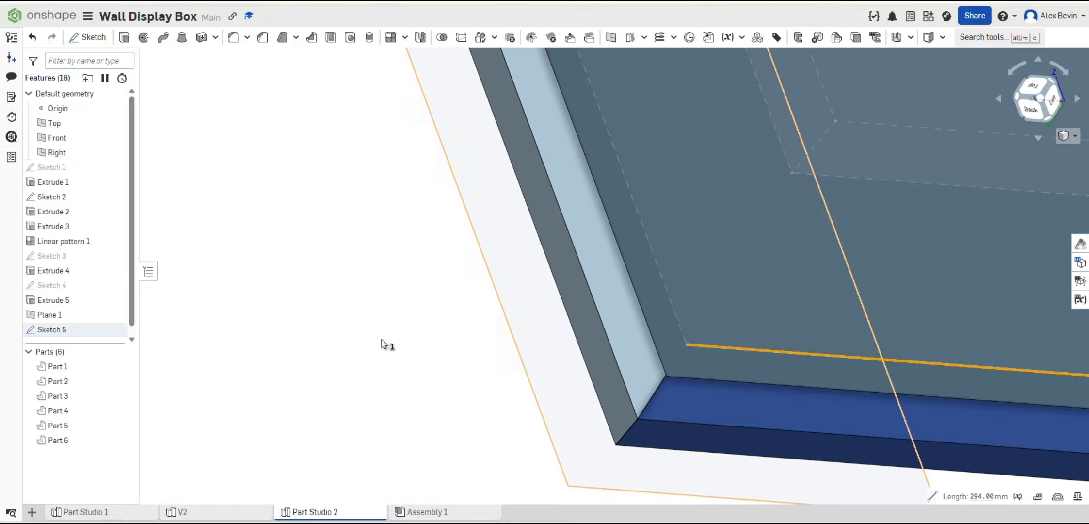
{"action": "left_click", "coordinate": [78, 329]}
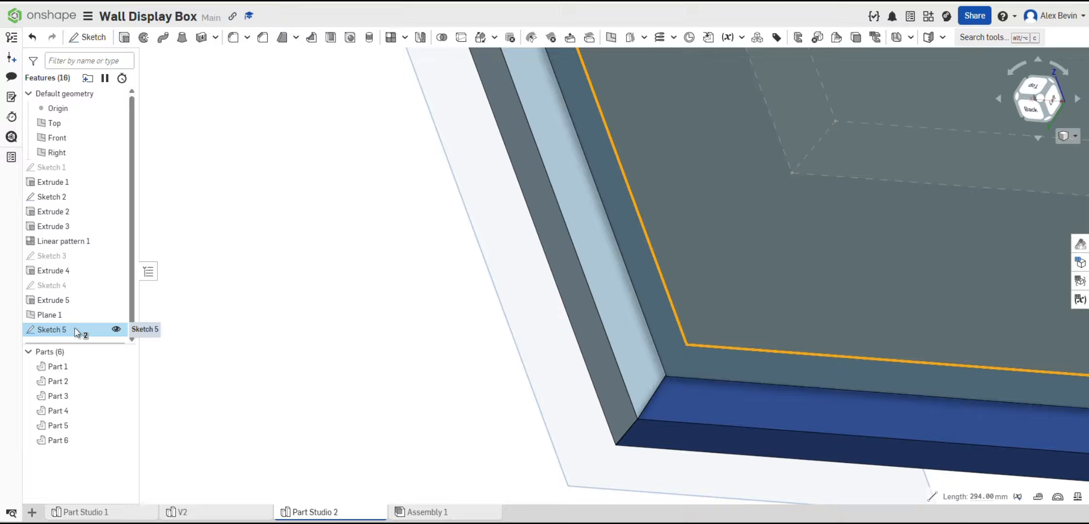
{"action": "left_click", "coordinate": [124, 39]}
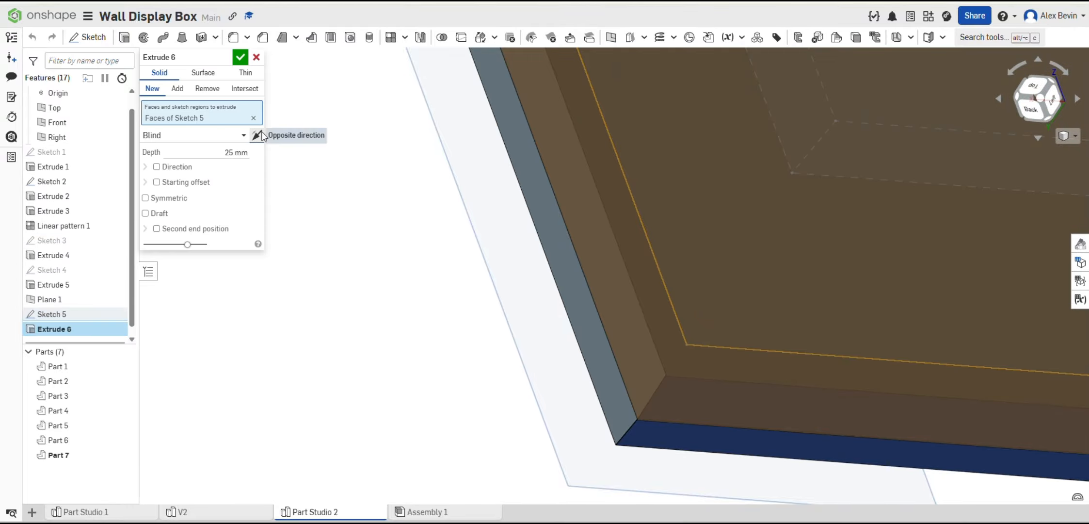
{"action": "left_click", "coordinate": [207, 88]}
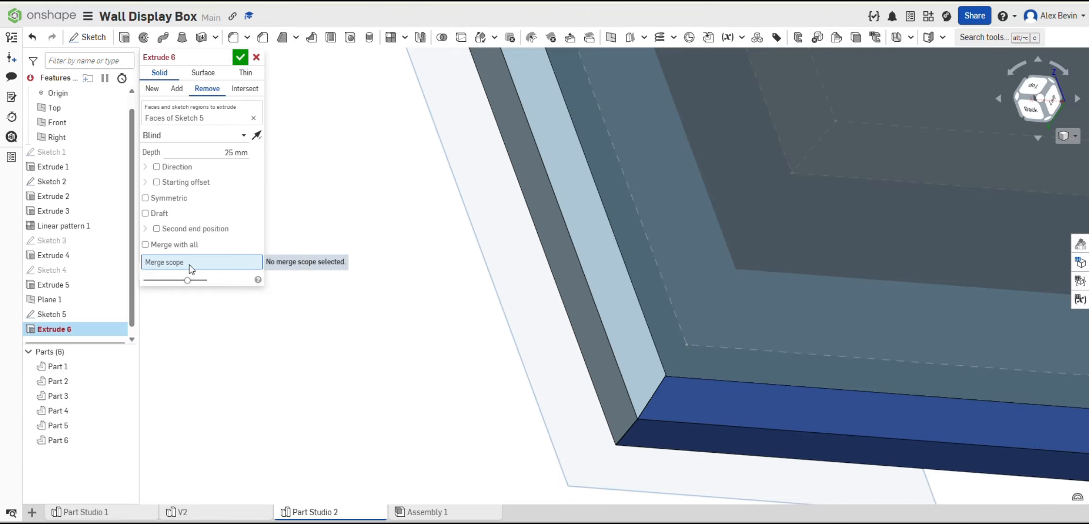
{"action": "left_click", "coordinate": [176, 244]}
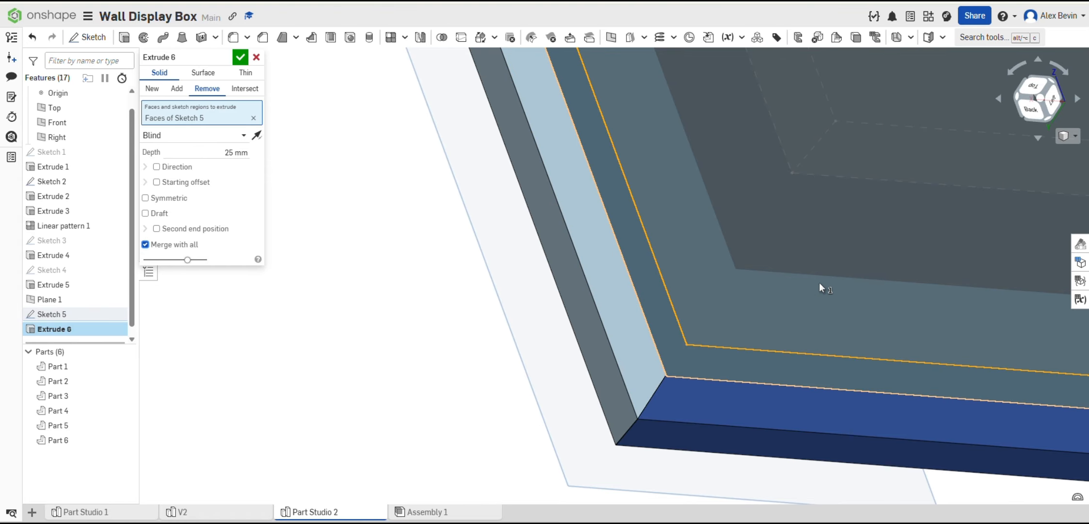
Set the cut's depth to 4 mm and accept the extrude.
{"action": "scroll", "coordinate": [921, 259], "scroll_direction": "down", "scroll_amount": 4}
{"action": "middle_click_drag", "start_coordinate": [910, 224], "coordinate": [401, 428]}
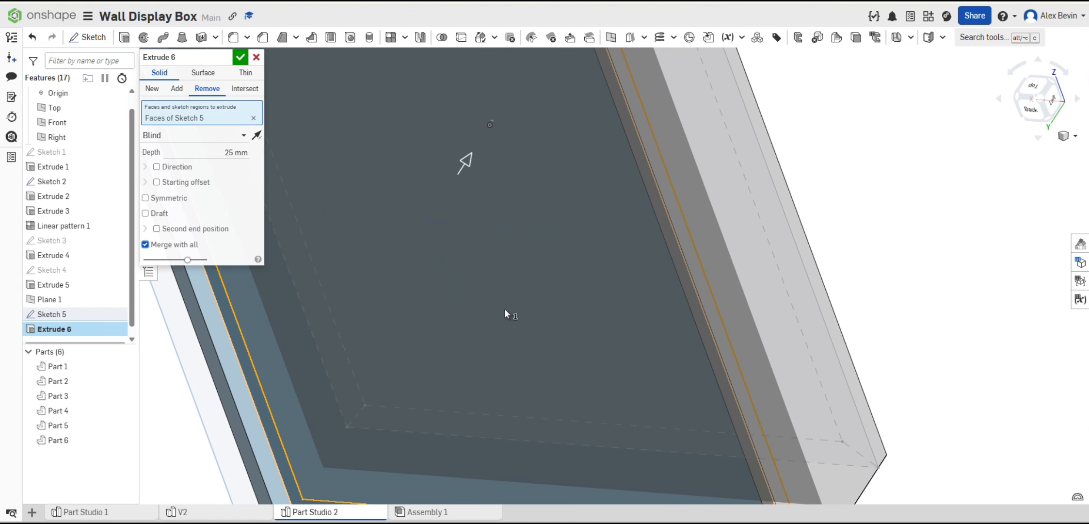
{"action": "scroll", "coordinate": [553, 268], "scroll_direction": "down", "scroll_amount": 3}
{"action": "scroll", "coordinate": [548, 165], "scroll_direction": "down", "scroll_amount": 3}
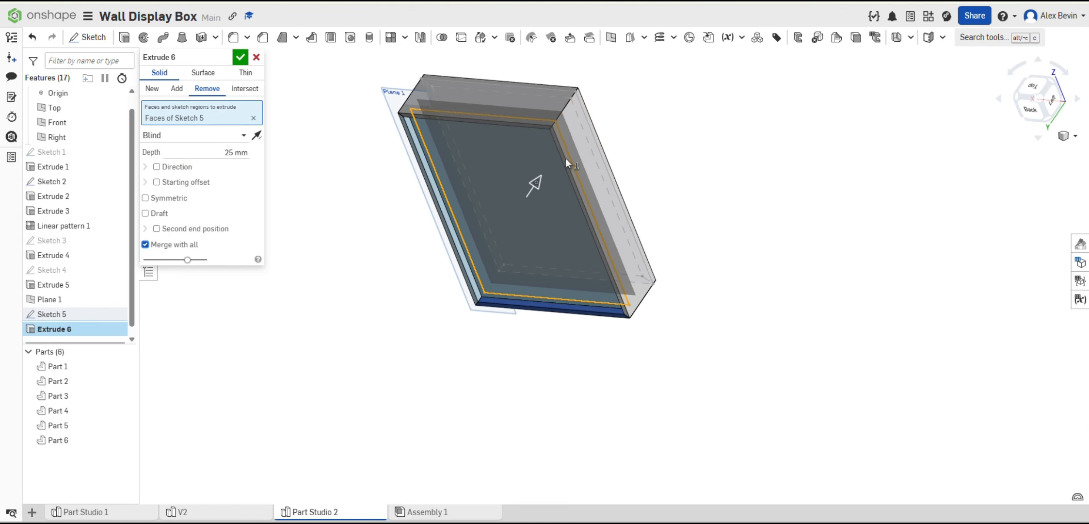
{"action": "right_click_drag", "start_coordinate": [567, 159], "coordinate": [552, 178]}
{"action": "left_click", "coordinate": [215, 154]}
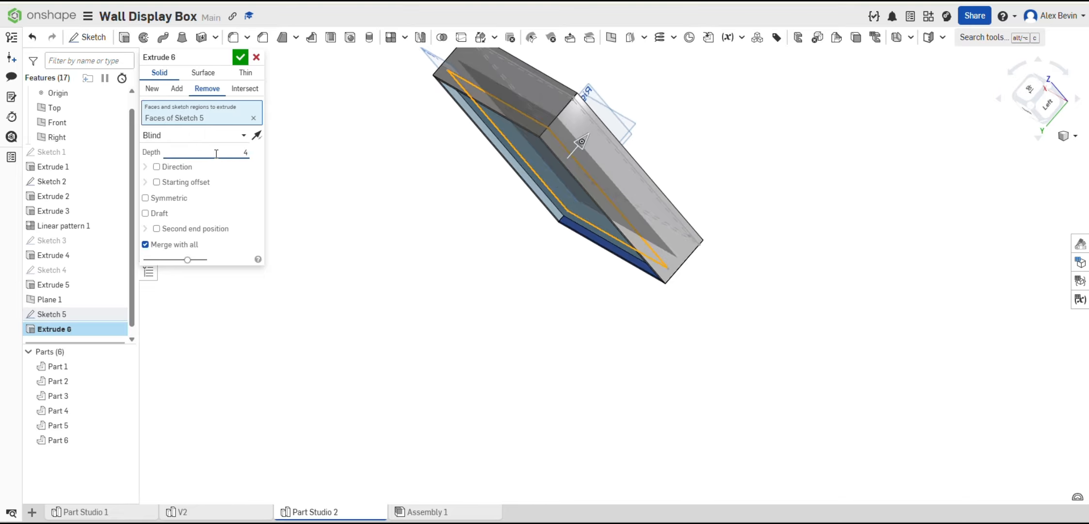
{"action": "scroll", "coordinate": [547, 134], "scroll_direction": "up", "scroll_amount": 5}
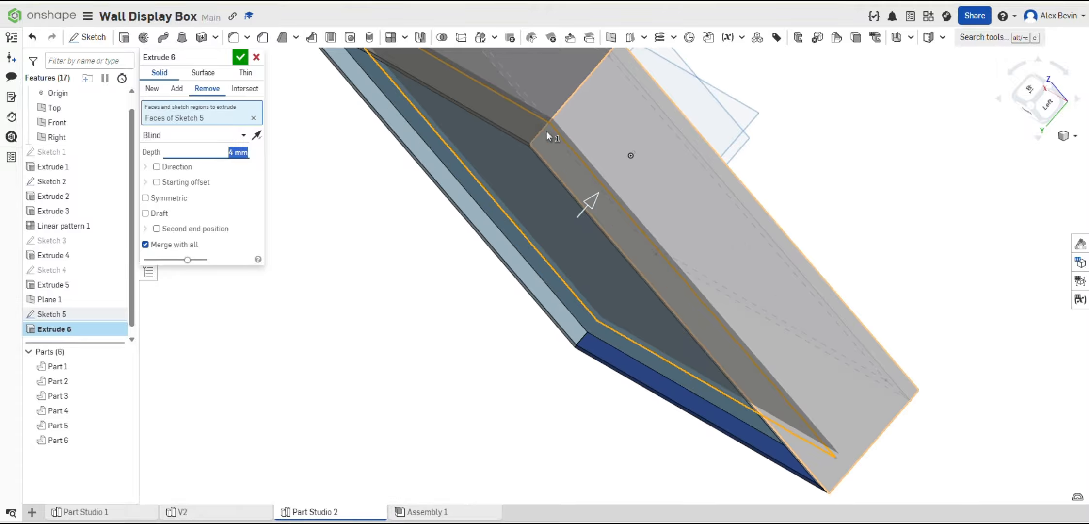
{"action": "right_click_drag", "start_coordinate": [577, 155], "coordinate": [594, 135]}
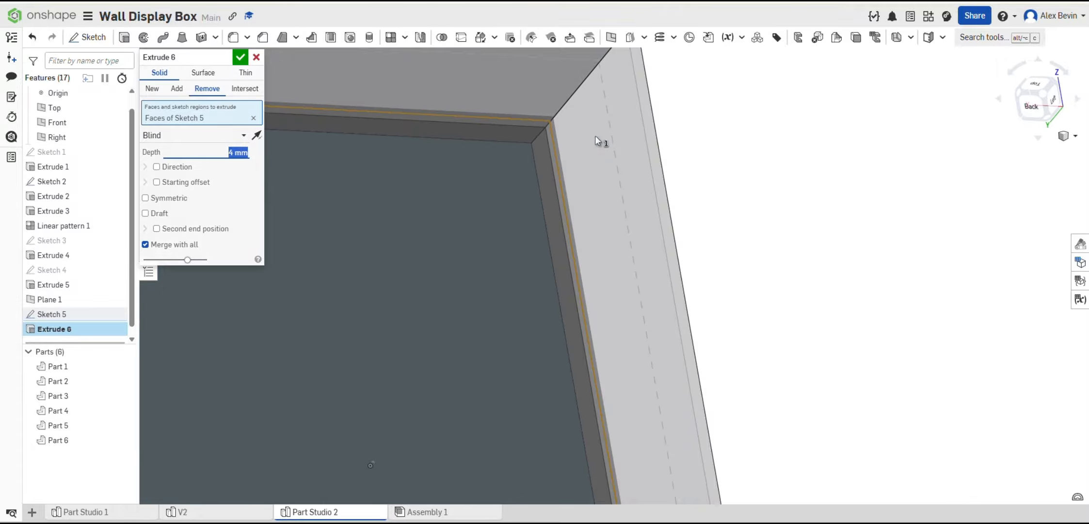
{"action": "left_click", "coordinate": [241, 57]}
{"action": "scroll", "coordinate": [543, 217], "scroll_direction": "down", "scroll_amount": 5}
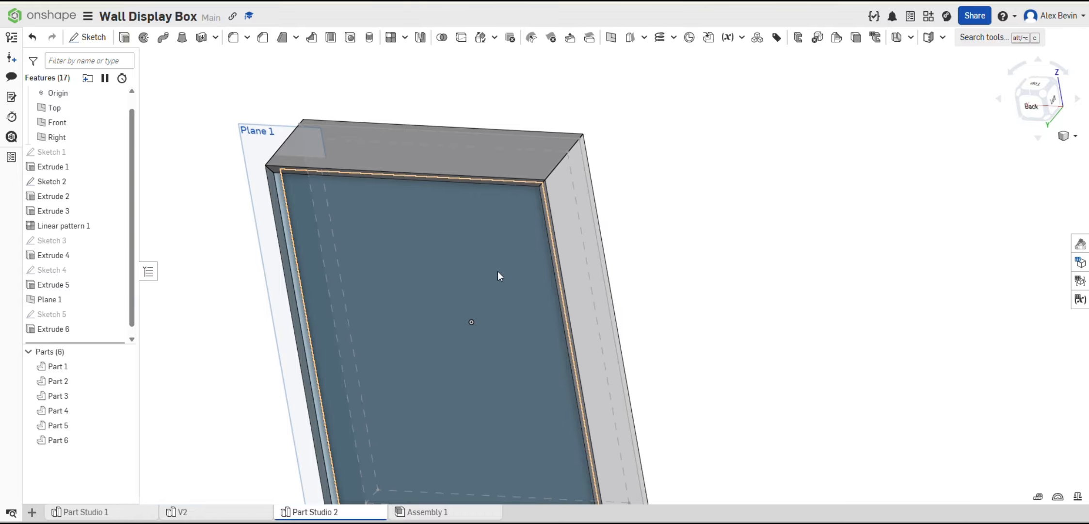
{"action": "middle_click_drag", "start_coordinate": [498, 271], "coordinate": [566, 194]}
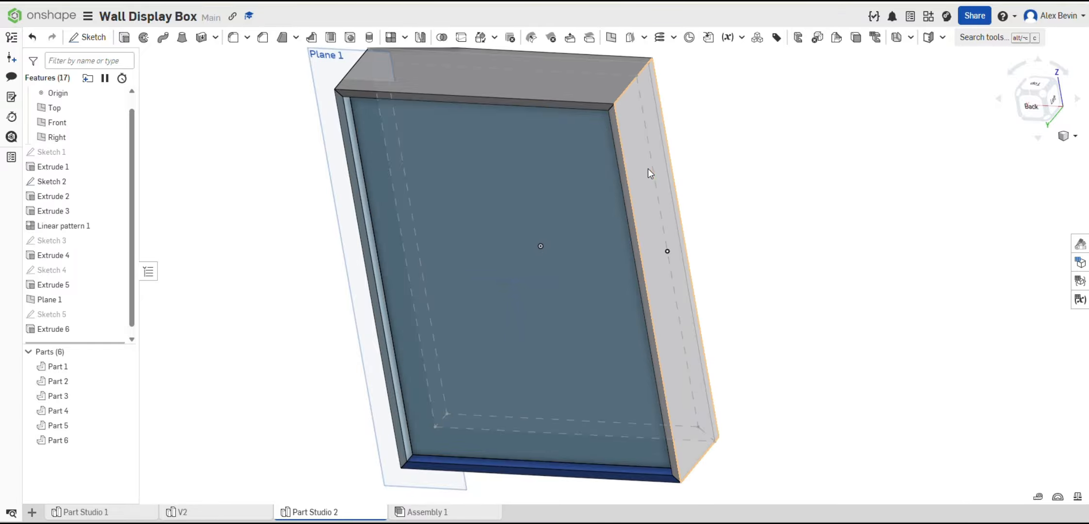
{"action": "right_click", "coordinate": [70, 139]}
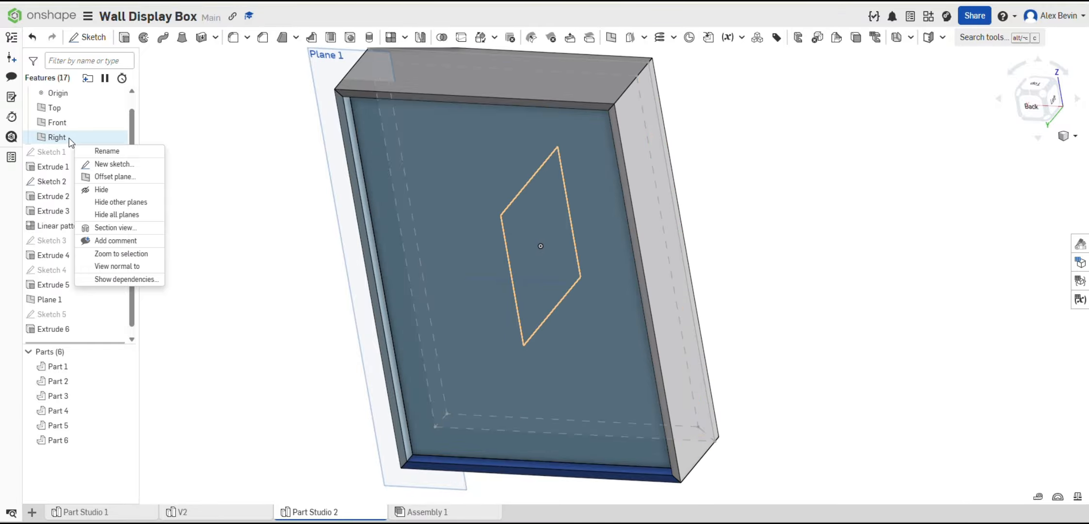
{"action": "left_click", "coordinate": [94, 184]}
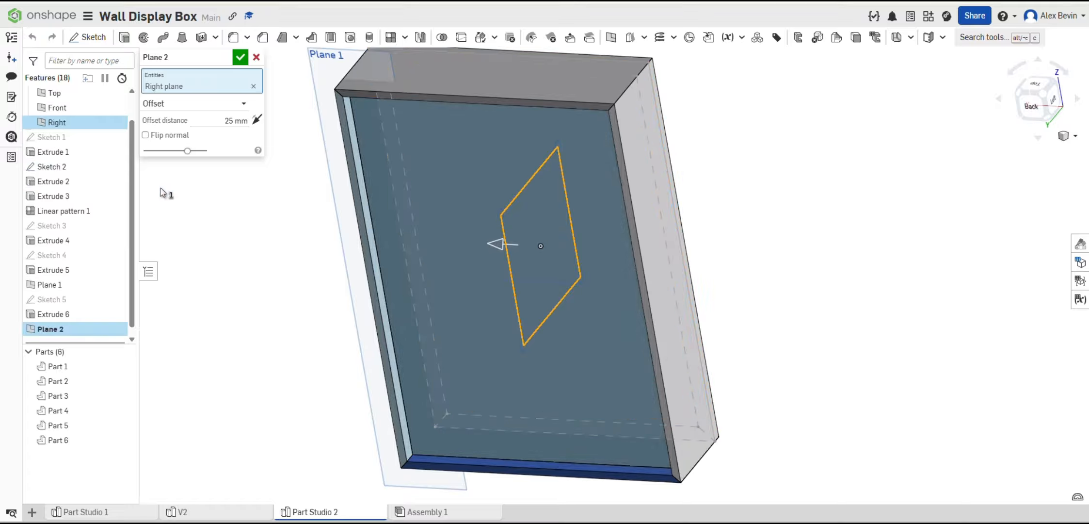
{"action": "left_click", "coordinate": [255, 57]}
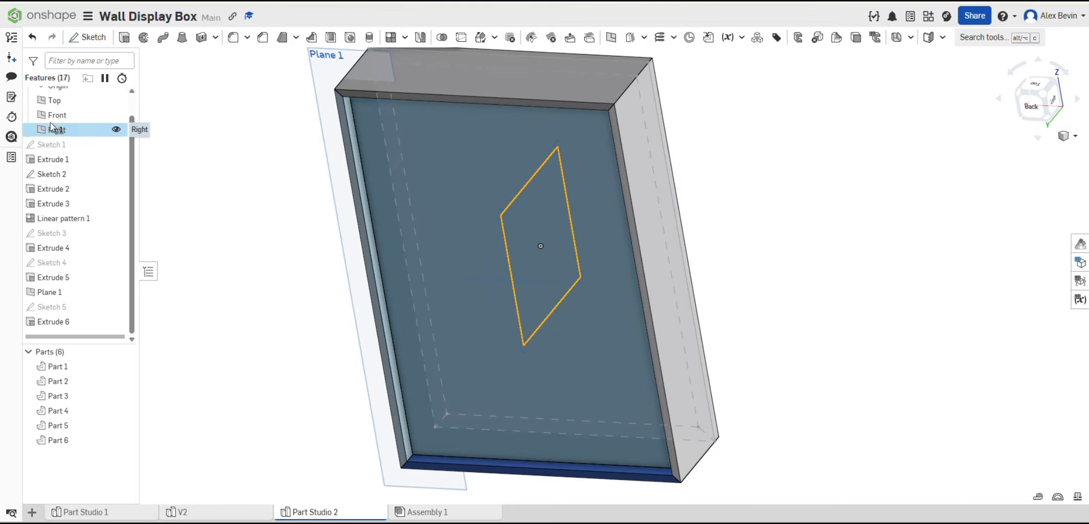
Turn on a section view through the Right plane and face the cut squarely.
{"action": "right_click", "coordinate": [54, 131]}
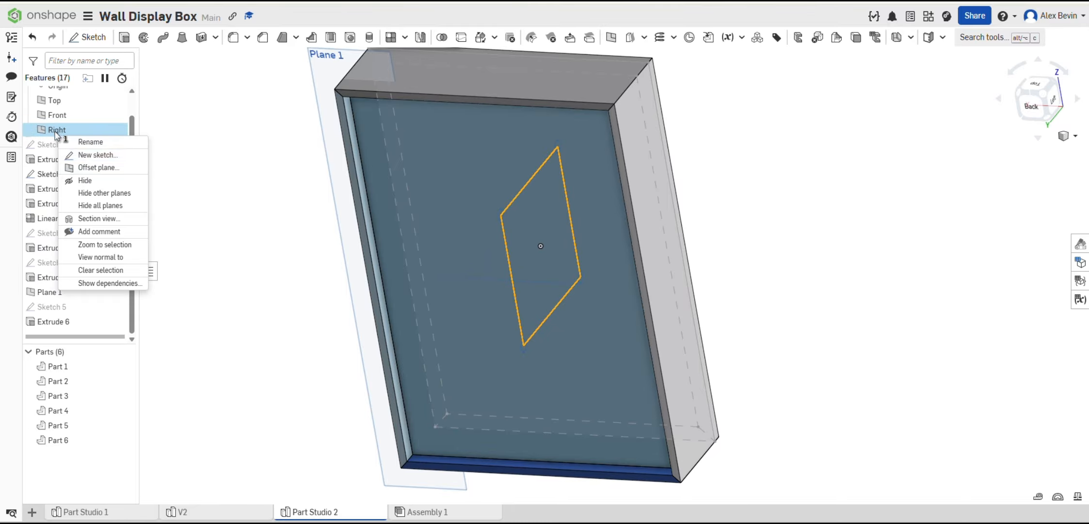
{"action": "left_click", "coordinate": [99, 219]}
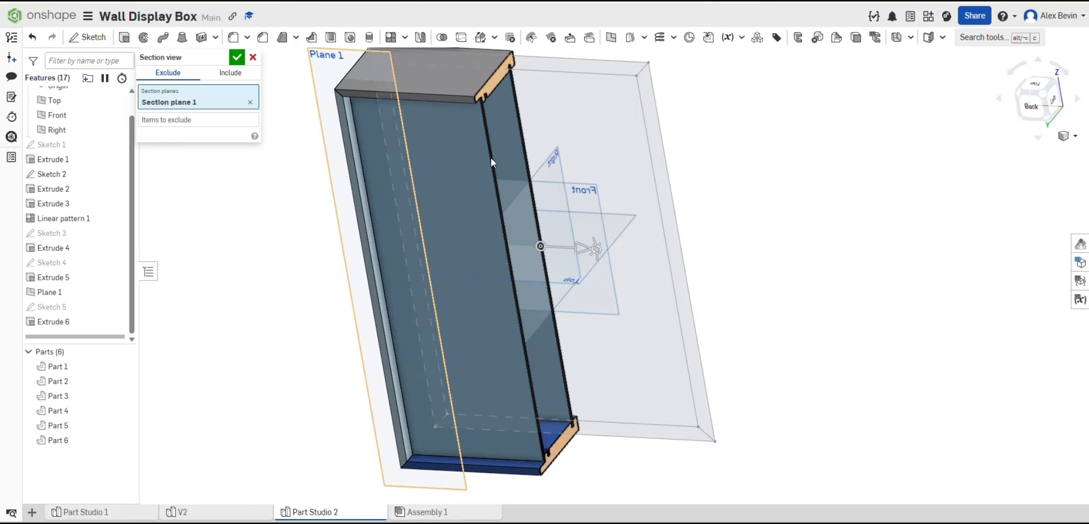
{"action": "right_click_drag", "start_coordinate": [647, 240], "coordinate": [562, 218]}
{"action": "key", "text": "n"}
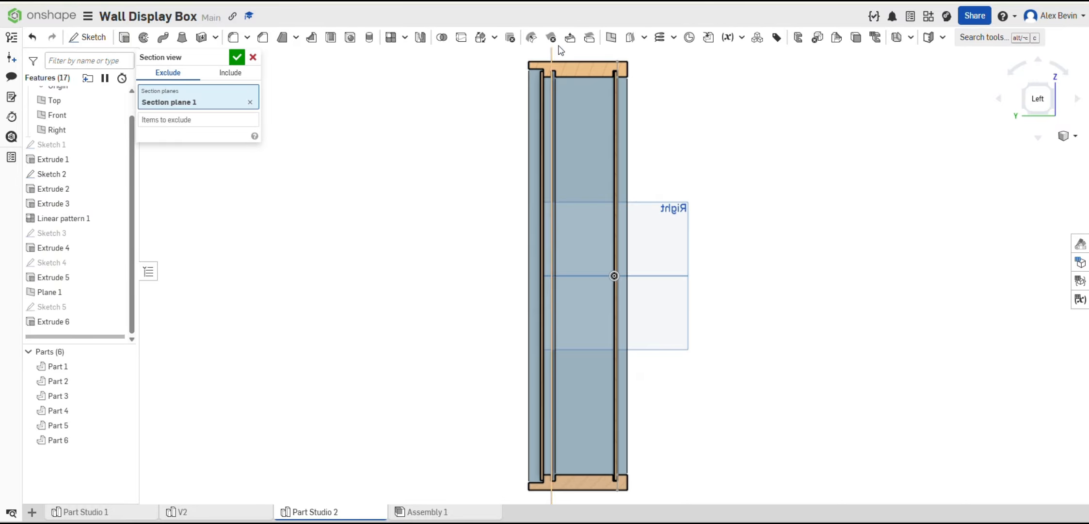
Examine the panel grooves, the new groove and the back rebate in the sectioned upper frame board.
{"action": "scroll", "coordinate": [582, 76], "scroll_direction": "up", "scroll_amount": 5}
{"action": "middle_click_drag", "start_coordinate": [580, 74], "coordinate": [592, 116]}
{"action": "scroll", "coordinate": [679, 118], "scroll_direction": "up", "scroll_amount": 5}
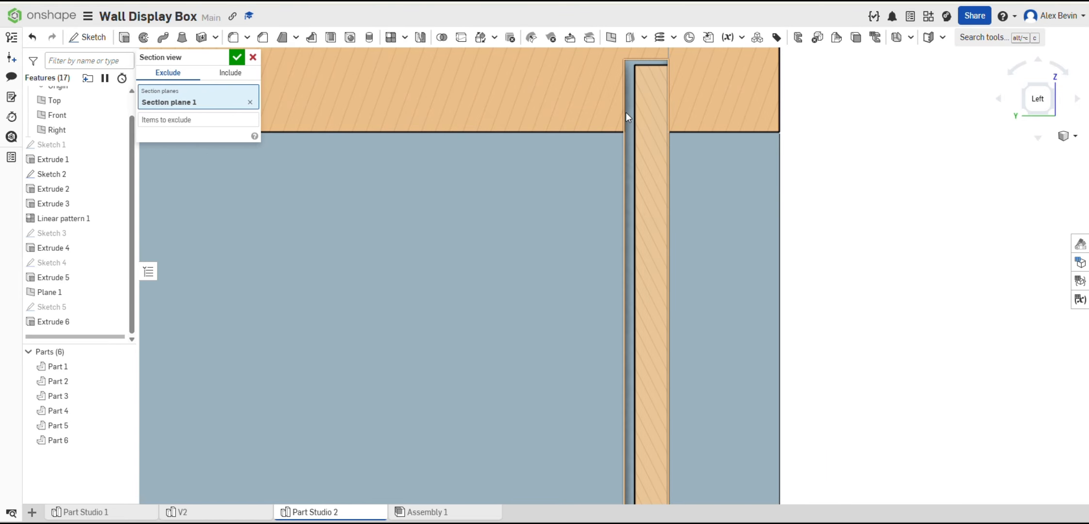
{"action": "scroll", "coordinate": [625, 112], "scroll_direction": "down", "scroll_amount": 3}
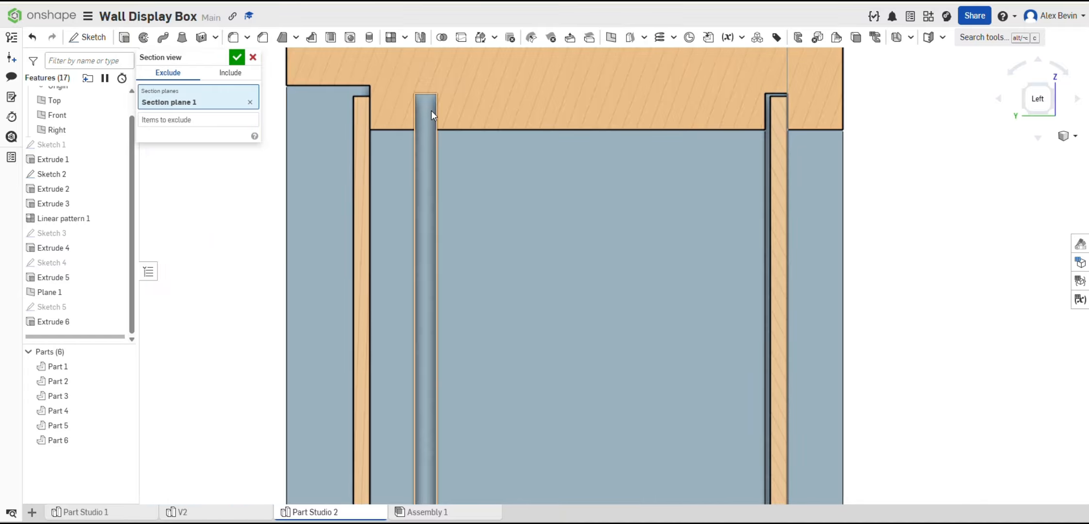
{"action": "scroll", "coordinate": [431, 109], "scroll_direction": "down", "scroll_amount": 3}
{"action": "scroll", "coordinate": [535, 164], "scroll_direction": "down", "scroll_amount": 5}
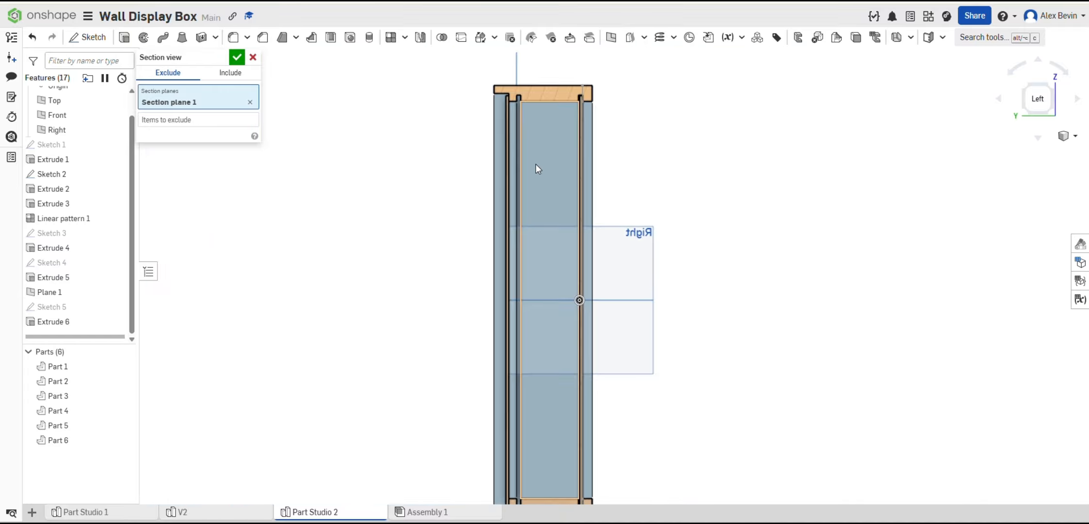
{"action": "scroll", "coordinate": [513, 128], "scroll_direction": "up", "scroll_amount": 4}
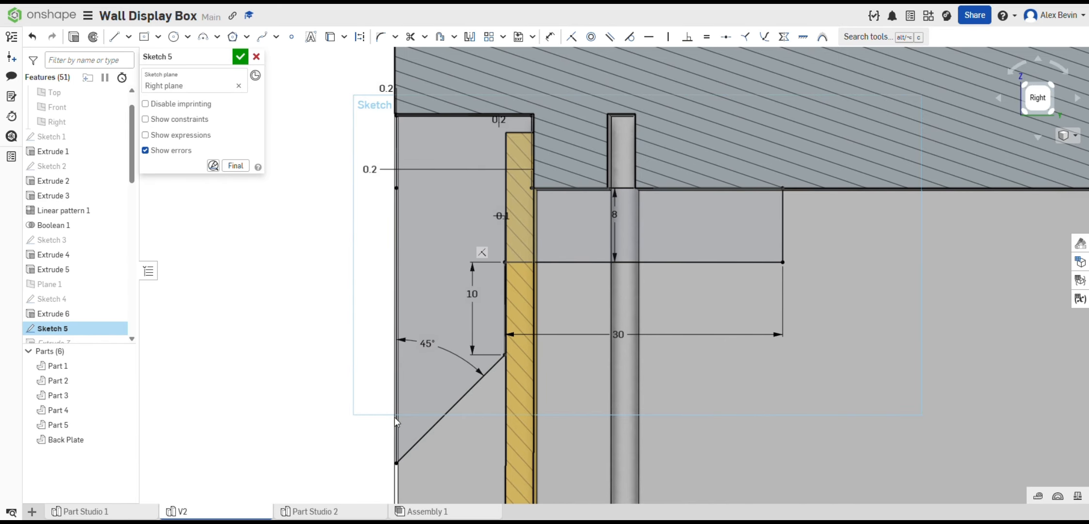
In the V2 studio, close Sketch 5 to view the sectioned top cleat, and reopen it to examine the profile and dimensions.
{"action": "mouse_move", "coordinate": [300, 516]}
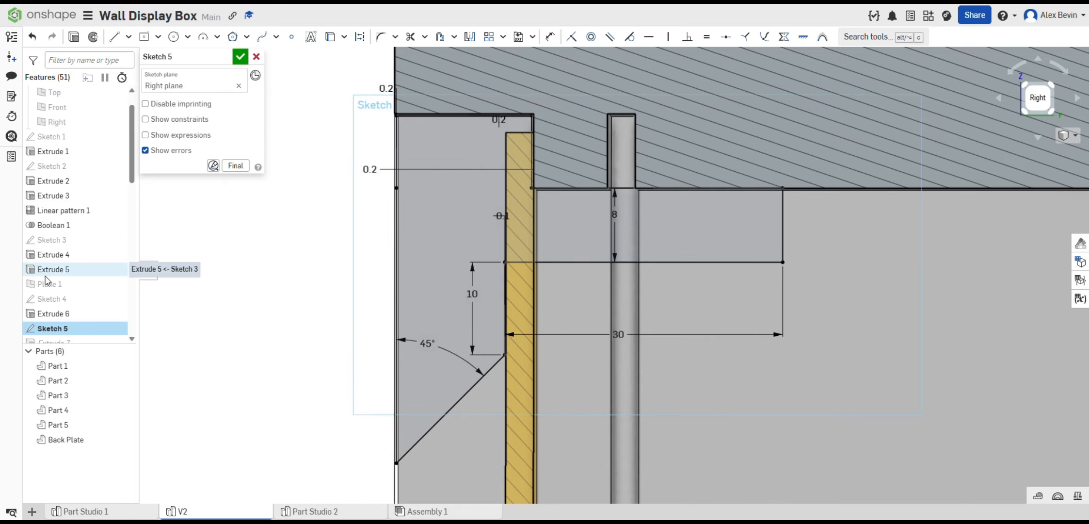
{"action": "scroll", "coordinate": [107, 243], "scroll_direction": "down", "scroll_amount": 3}
{"action": "left_click", "coordinate": [240, 56]}
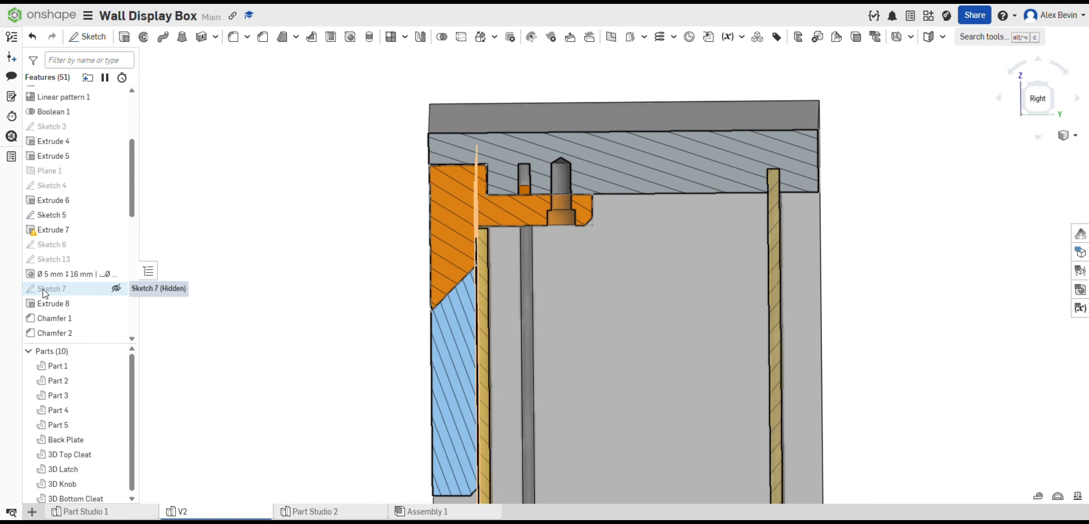
{"action": "double_click", "coordinate": [50, 215]}
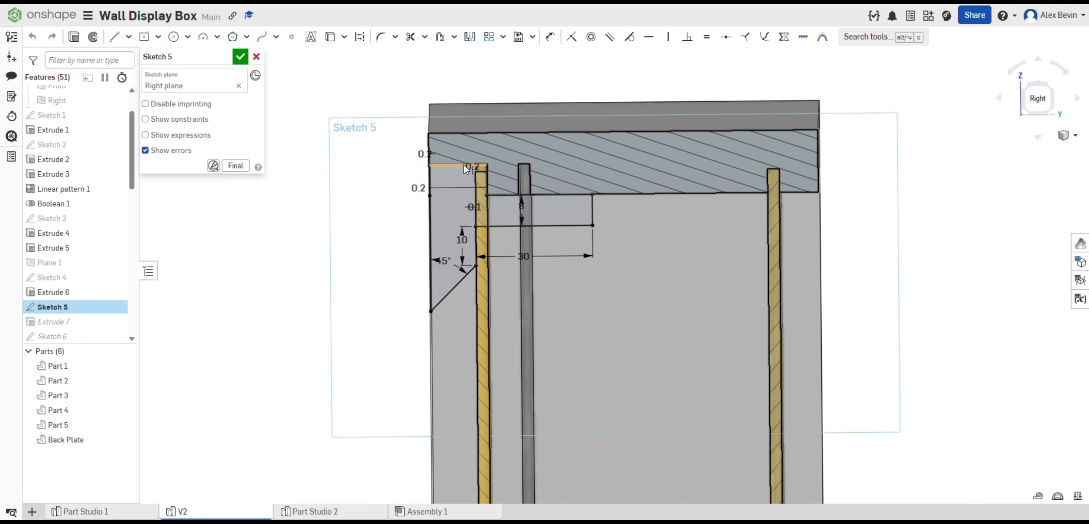
{"action": "scroll", "coordinate": [484, 235], "scroll_direction": "up", "scroll_amount": 5}
{"action": "middle_click_drag", "start_coordinate": [508, 322], "coordinate": [484, 346]}
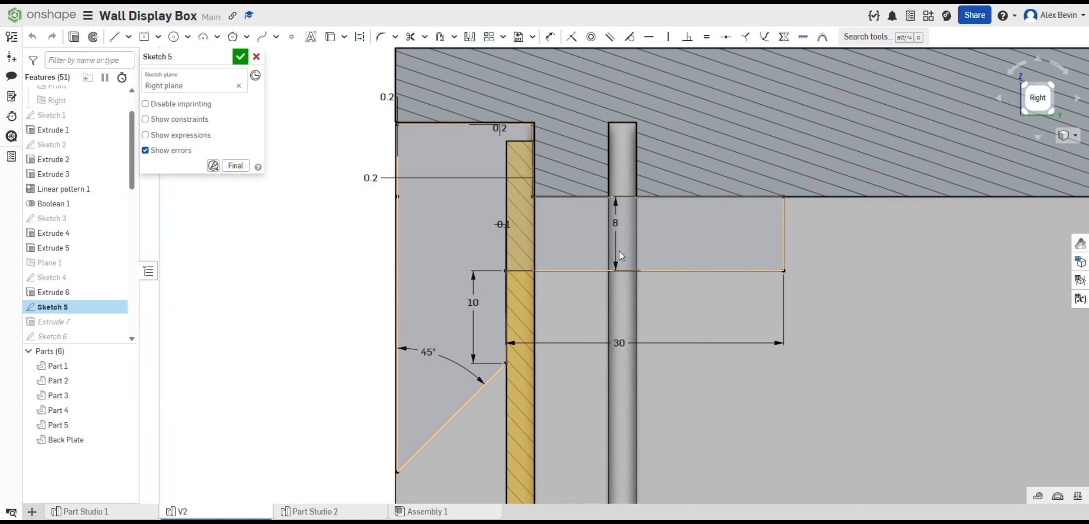
Return to Part Studio 2, start a sketch on the Right plane and face the upper frame board's section.
{"action": "left_click", "coordinate": [310, 511]}
{"action": "scroll", "coordinate": [640, 201], "scroll_direction": "down", "scroll_amount": 3}
{"action": "right_click_drag", "start_coordinate": [629, 201], "coordinate": [793, 310]}
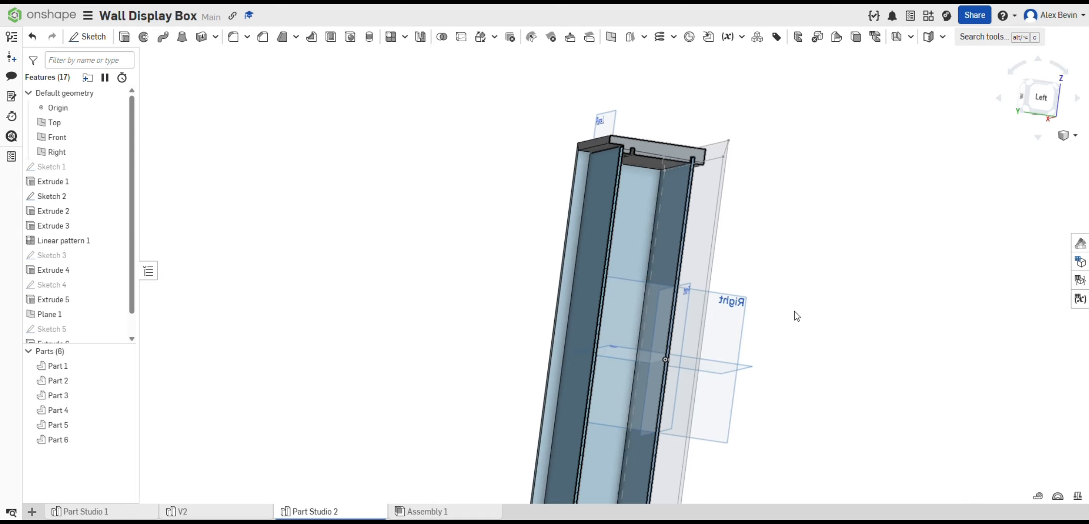
{"action": "left_click", "coordinate": [736, 324]}
{"action": "right_click", "coordinate": [731, 320]}
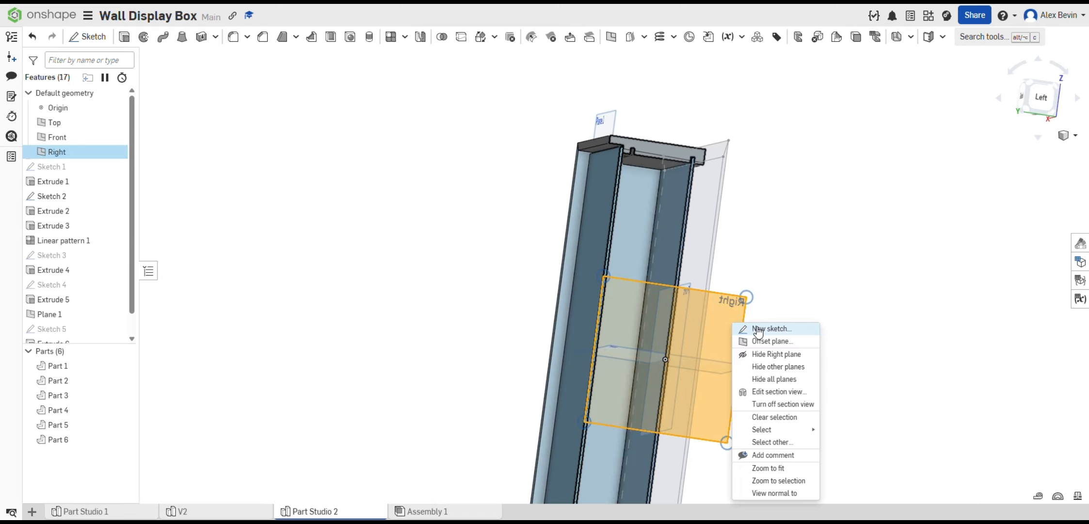
{"action": "left_click", "coordinate": [755, 329]}
{"action": "key", "text": "n"}
{"action": "middle_click_drag", "start_coordinate": [557, 86], "coordinate": [516, 186]}
{"action": "scroll", "coordinate": [508, 186], "scroll_direction": "up", "scroll_amount": 9}
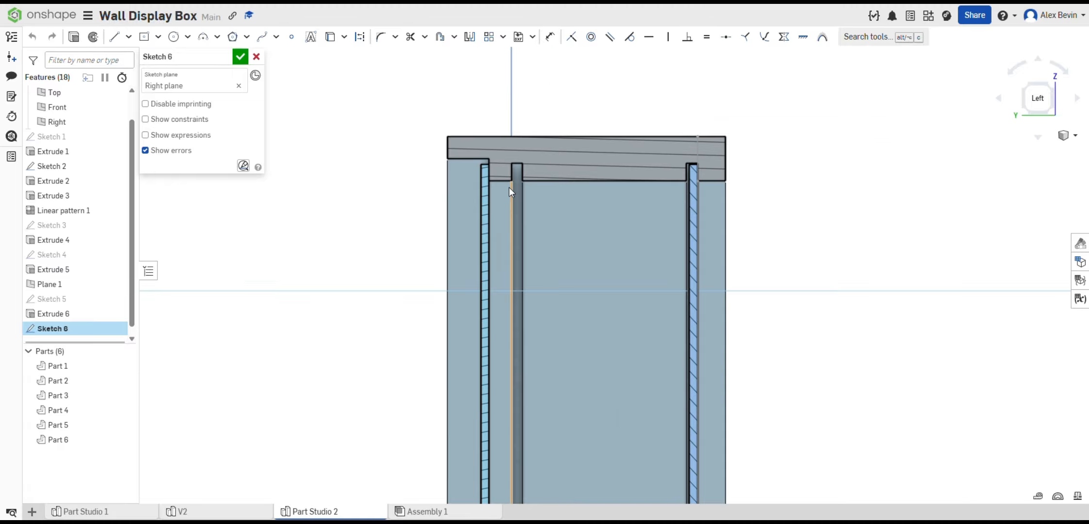
Draw the cleat profile's upper lines: a step about 14 mm wide behind the back panel and an inward arm about 38 by 7 mm.
{"action": "left_click", "coordinate": [116, 41]}
{"action": "scroll", "coordinate": [421, 150], "scroll_direction": "up", "scroll_amount": 2}
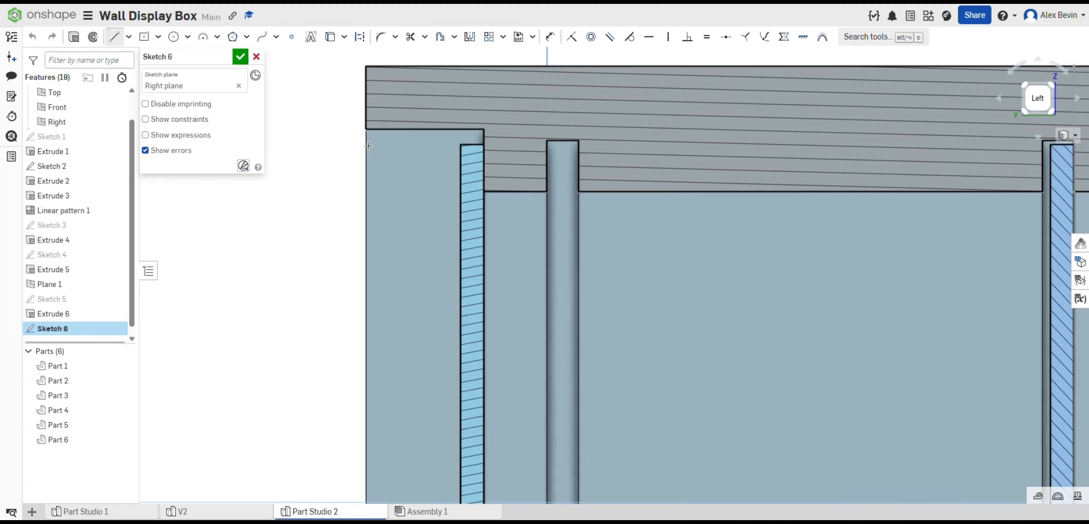
{"action": "left_click", "coordinate": [479, 139]}
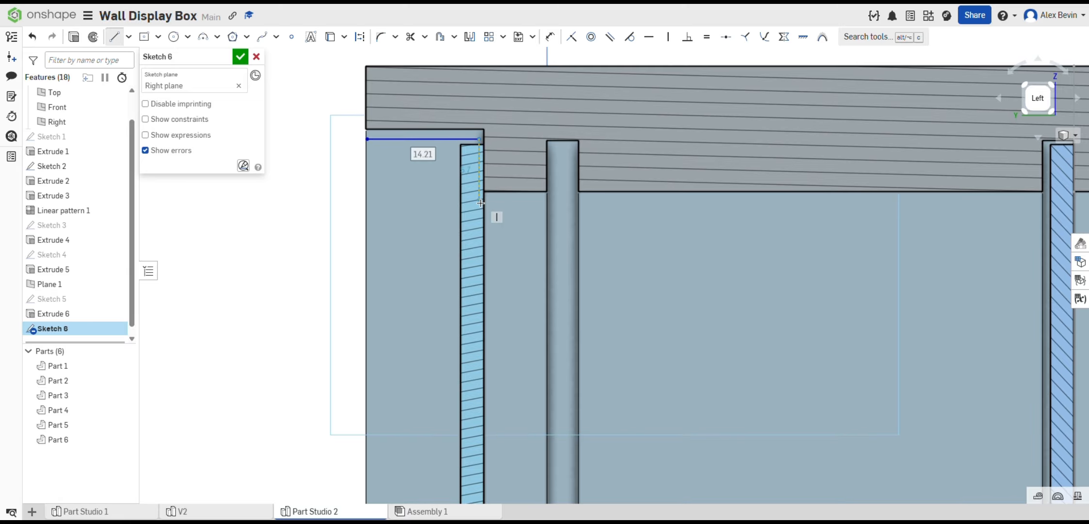
{"action": "left_click", "coordinate": [480, 203]}
{"action": "left_click", "coordinate": [775, 204]}
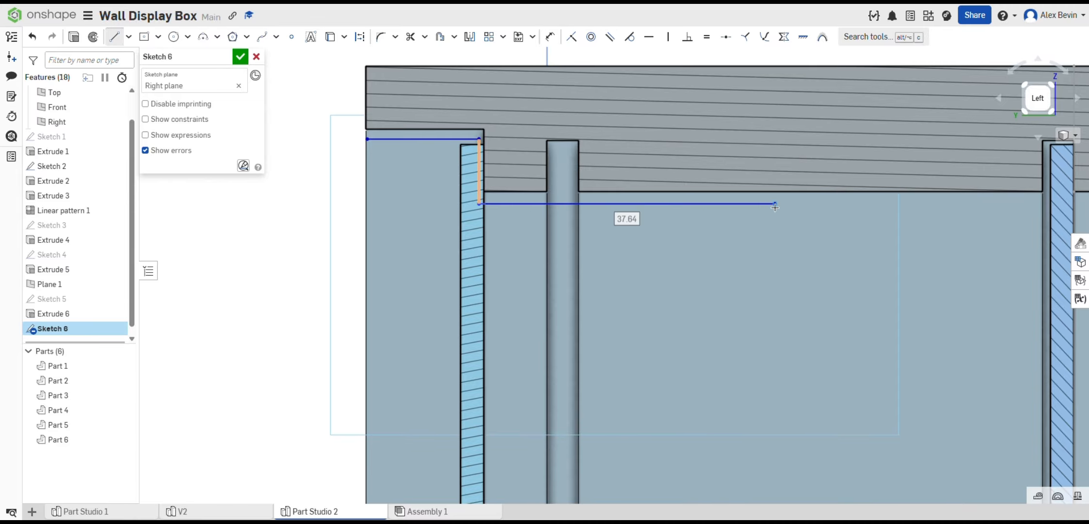
{"action": "left_click", "coordinate": [775, 262]}
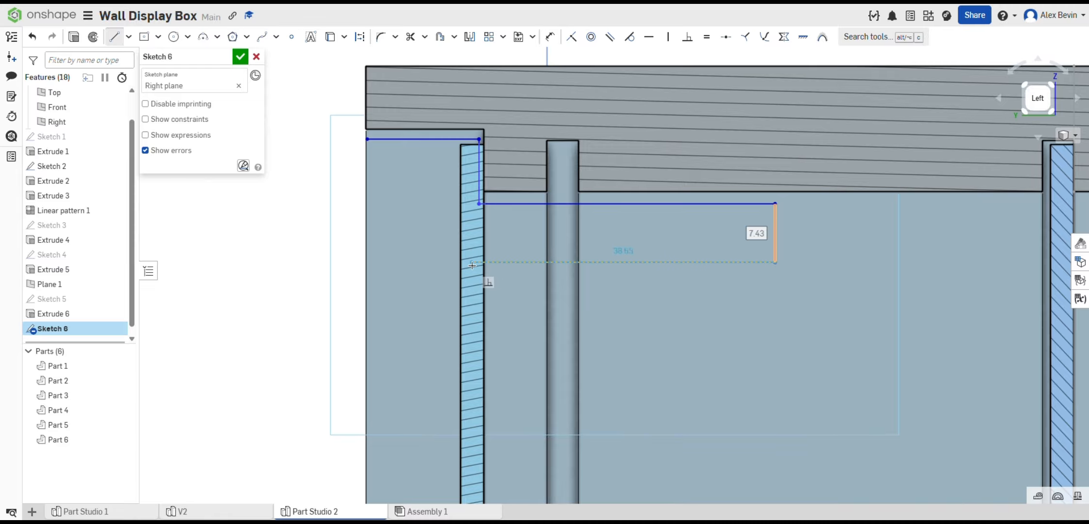
{"action": "left_click", "coordinate": [495, 263]}
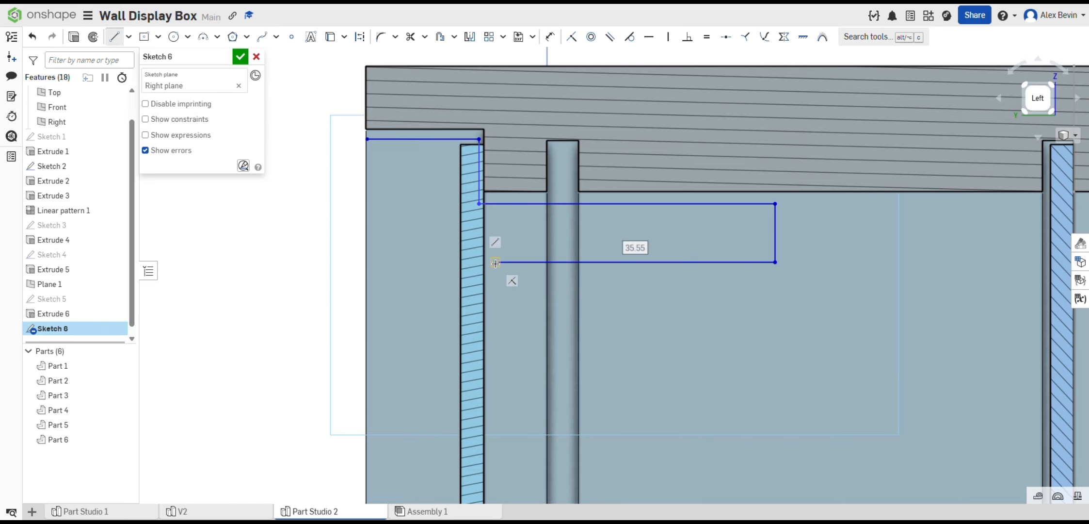
{"action": "scroll", "coordinate": [495, 263], "scroll_direction": "down", "scroll_amount": 2}
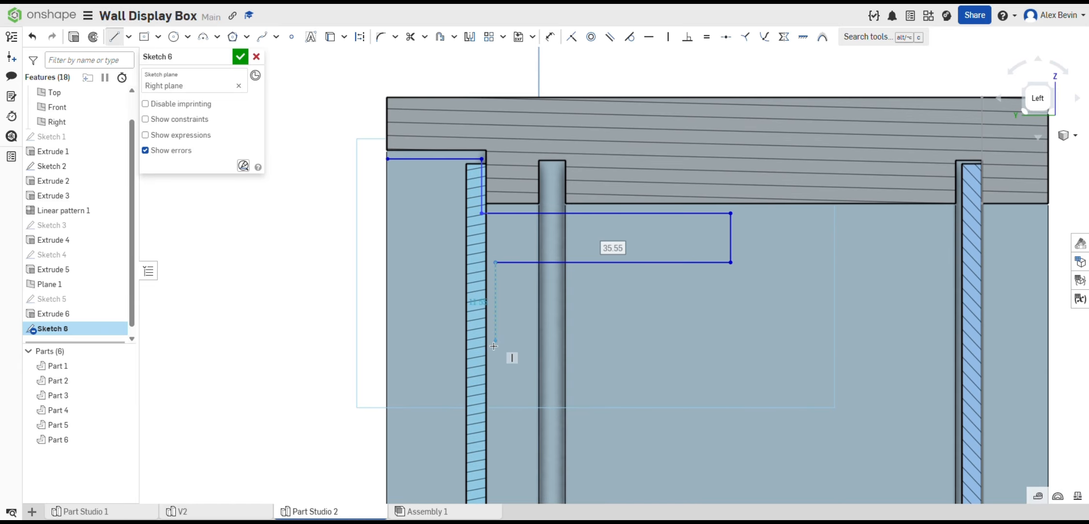
Check V2's cleat sketch and close the new profile with a vertical leg, a sloped lower edge and a vertical back edge.
{"action": "left_click", "coordinate": [219, 516]}
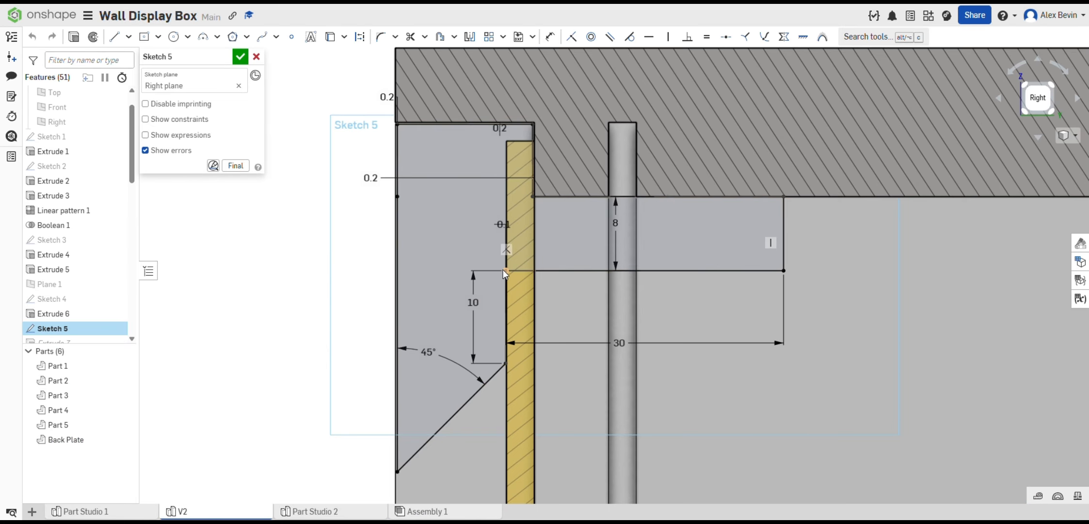
{"action": "key", "text": "alt+Tab"}
{"action": "left_click", "coordinate": [332, 515]}
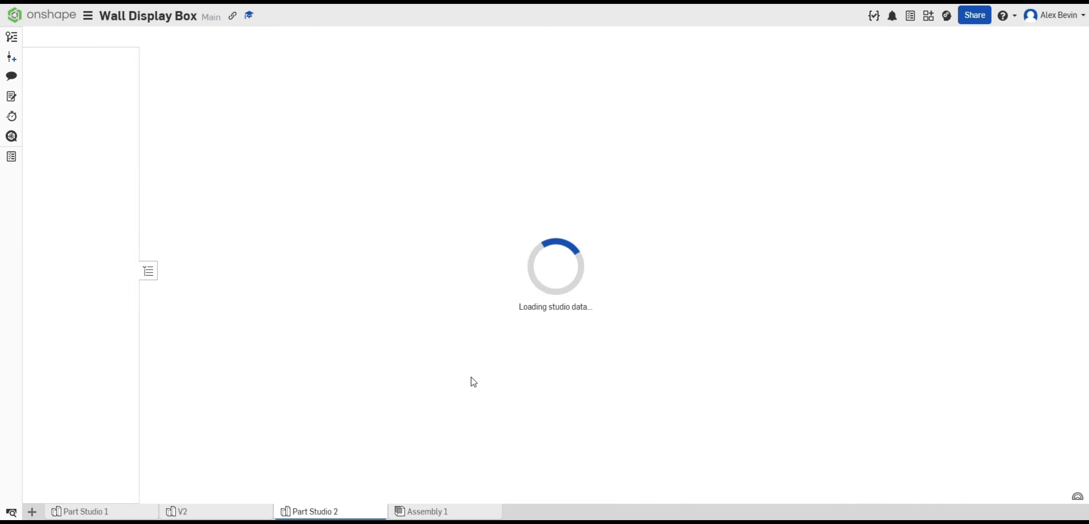
{"action": "left_click_drag", "start_coordinate": [495, 321], "coordinate": [461, 324]}
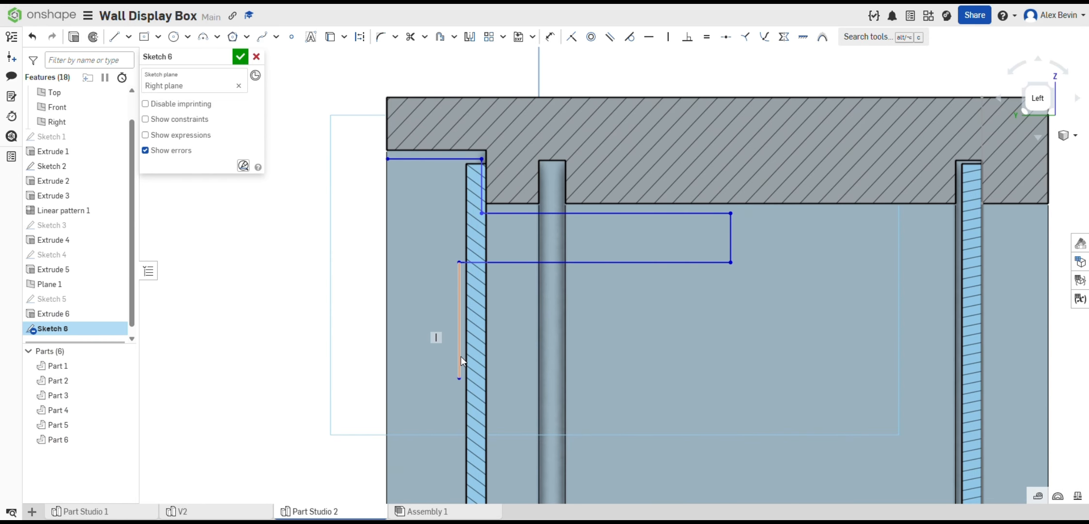
{"action": "left_click", "coordinate": [398, 160]}
{"action": "key", "text": "m"}
{"action": "scroll", "coordinate": [391, 155], "scroll_direction": "up", "scroll_amount": 5}
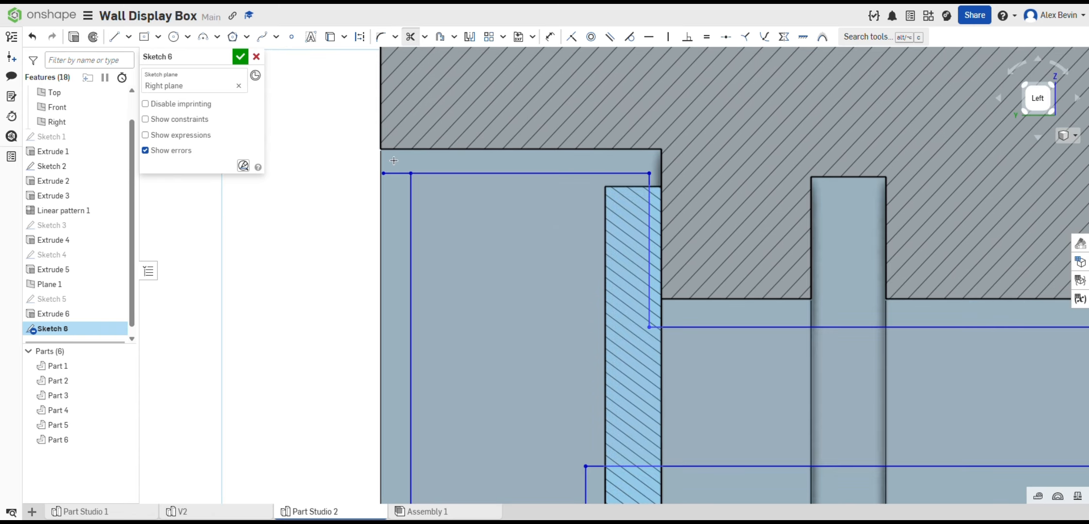
{"action": "scroll", "coordinate": [398, 179], "scroll_direction": "down", "scroll_amount": 4}
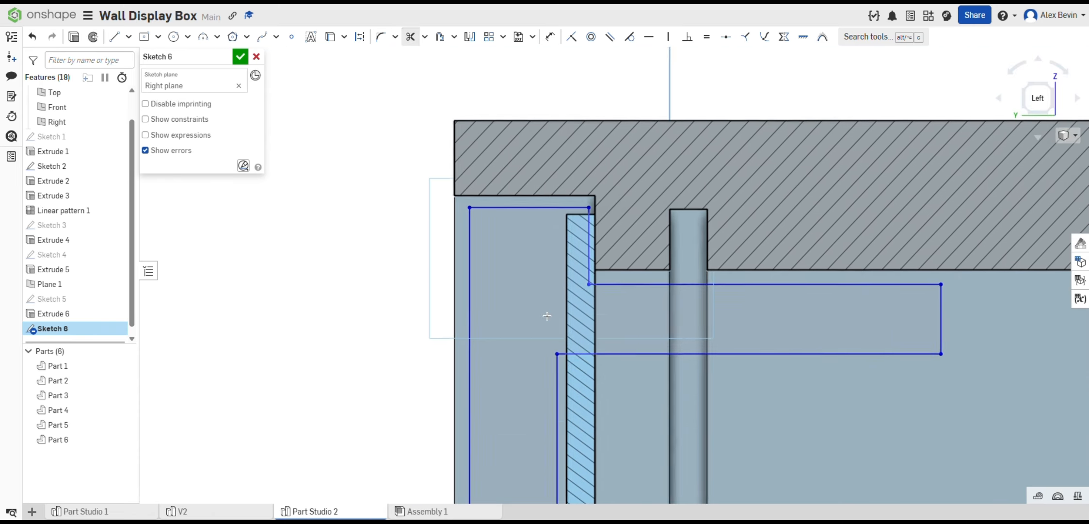
Dimension the sloped lower edge at 45° to the back edge and the short vertical leg at 10 mm.
{"action": "middle_click_drag", "start_coordinate": [454, 383], "coordinate": [450, 329]}
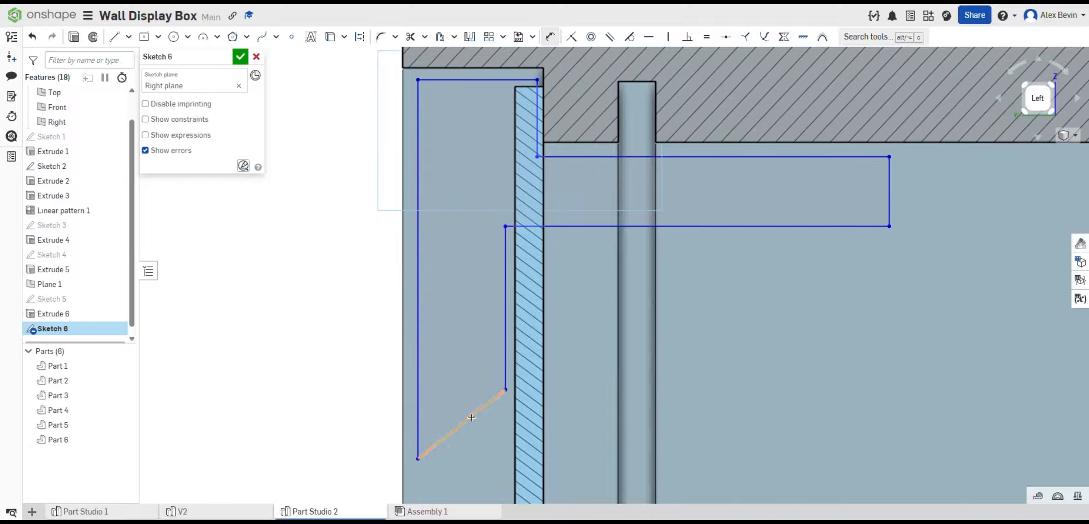
{"action": "left_click", "coordinate": [460, 424]}
{"action": "left_click", "coordinate": [418, 417]}
{"action": "left_click", "coordinate": [448, 354]}
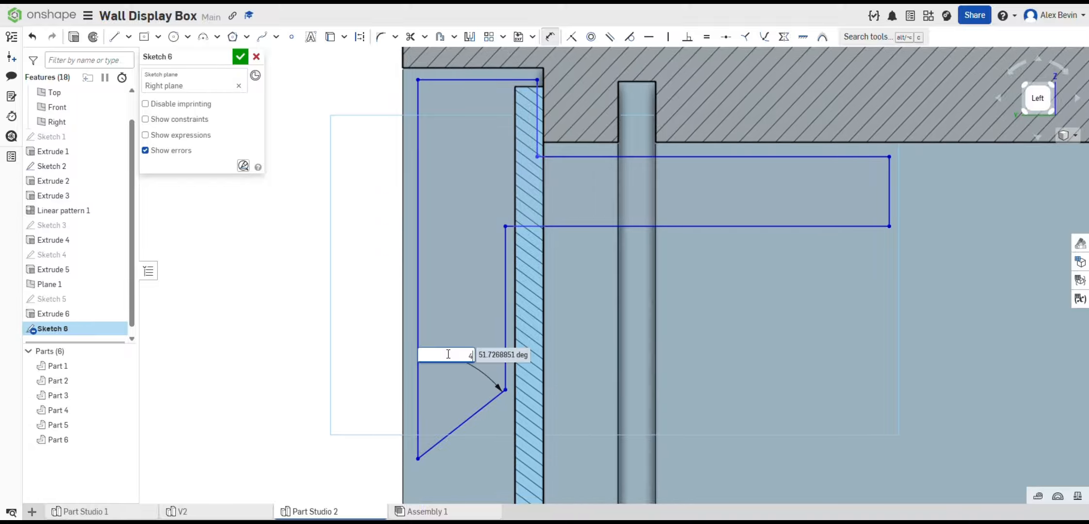
{"action": "type", "text": "45"}
{"action": "key", "text": "Return"}
{"action": "left_click", "coordinate": [505, 305]}
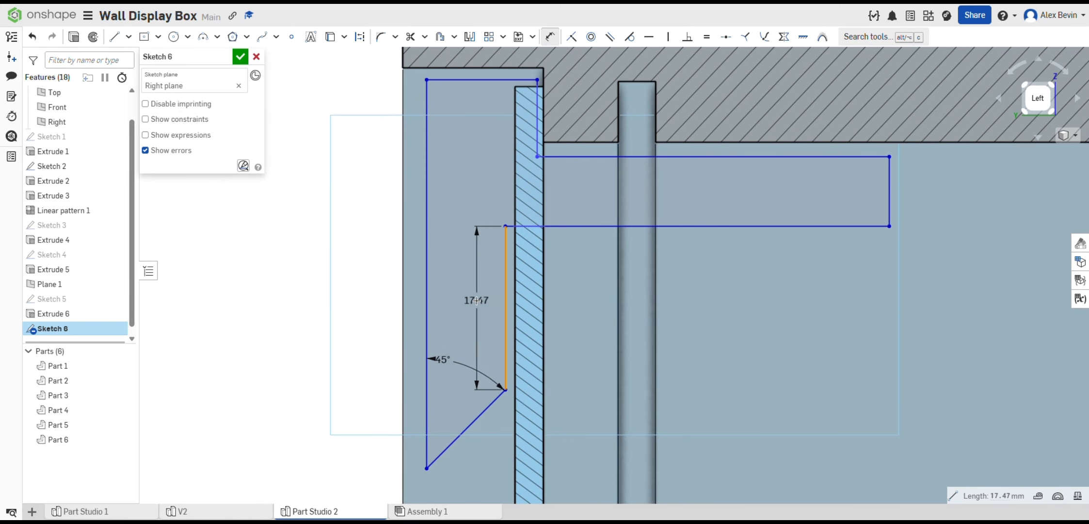
{"action": "left_click", "coordinate": [484, 302]}
{"action": "type", "text": "10mm"}
{"action": "key", "text": "Return"}
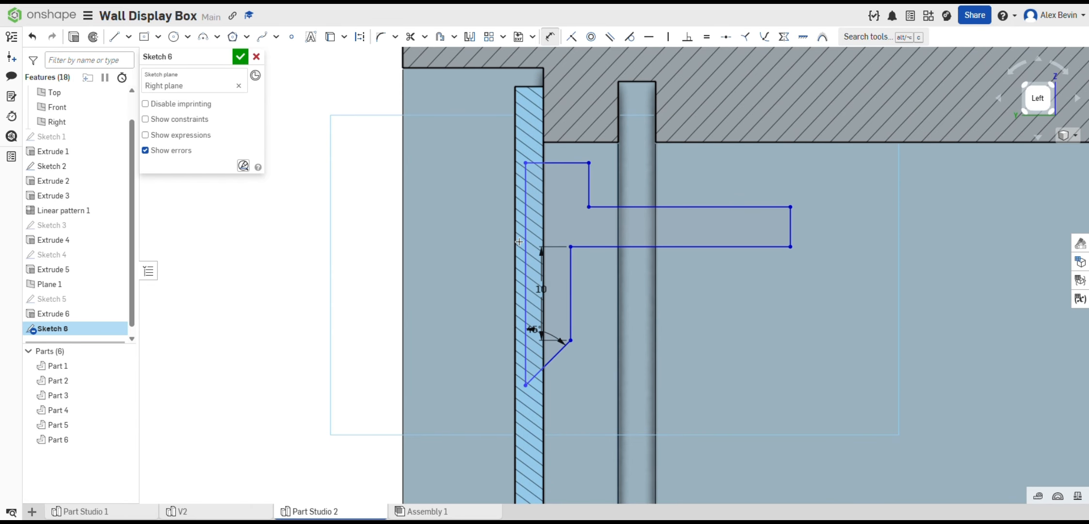
Move the profile's upper corners into the rebate and set its upper vertical edge 0.1 mm from the back panel.
{"action": "mouse_move", "coordinate": [527, 163]}
{"action": "left_mouse_down"}
{"action": "mouse_move", "coordinate": [433, 81]}
{"action": "mouse_move", "coordinate": [413, 84]}
{"action": "left_mouse_up"}
{"action": "left_click_drag", "start_coordinate": [589, 79], "coordinate": [511, 111]}
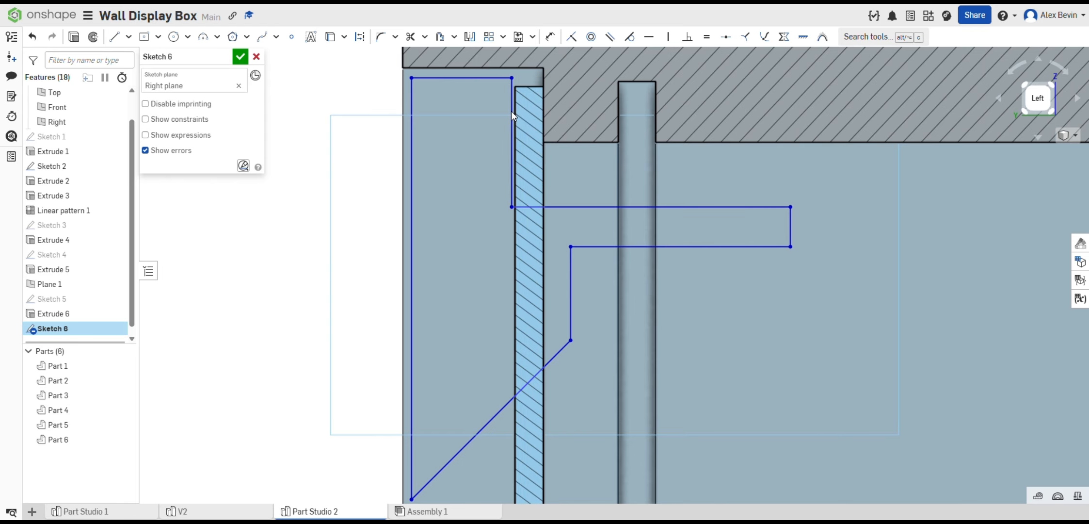
{"action": "scroll", "coordinate": [511, 113], "scroll_direction": "up", "scroll_amount": 5}
{"action": "scroll", "coordinate": [511, 112], "scroll_direction": "up", "scroll_amount": 3}
{"action": "key", "text": "d"}
{"action": "left_click", "coordinate": [511, 122]}
{"action": "left_click", "coordinate": [527, 127]}
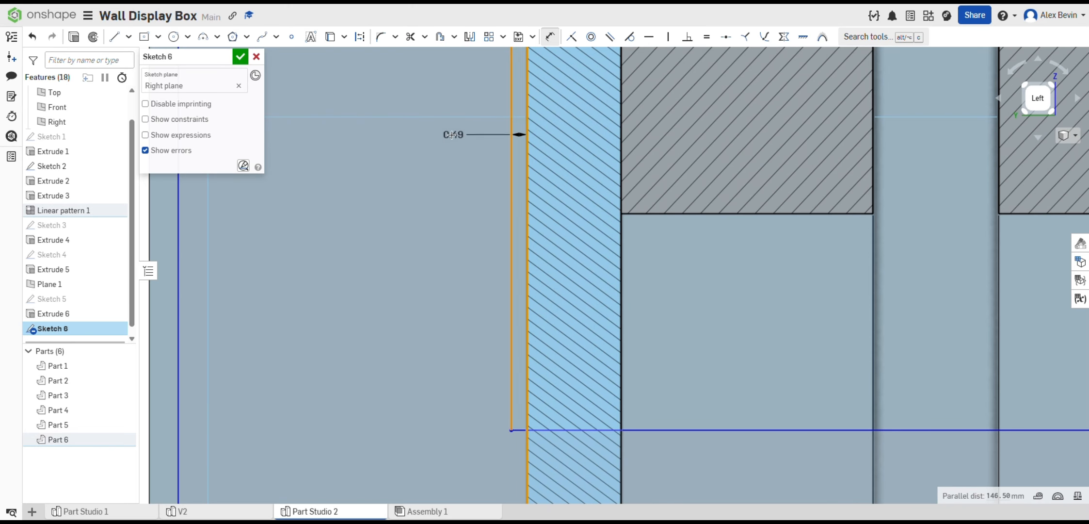
{"action": "left_click", "coordinate": [472, 137]}
{"action": "type", "text": "0.1"}
{"action": "key", "text": "Return"}
{"action": "scroll", "coordinate": [460, 378], "scroll_direction": "down", "scroll_amount": 4}
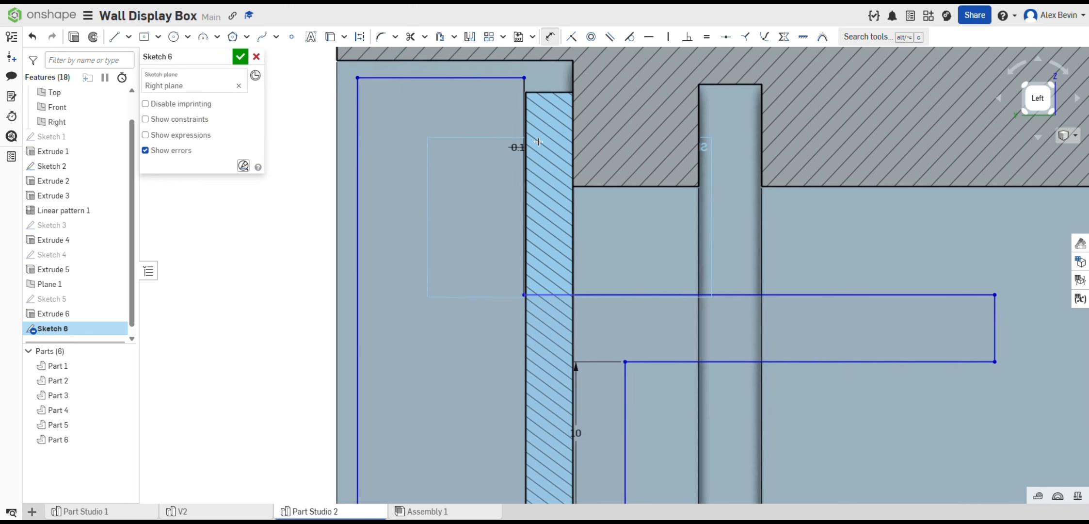
Set 0.2 mm gaps from the profile's top edge to the rebate and from its back edge to the board's rear face.
{"action": "left_click", "coordinate": [465, 171]}
{"action": "left_click", "coordinate": [454, 178]}
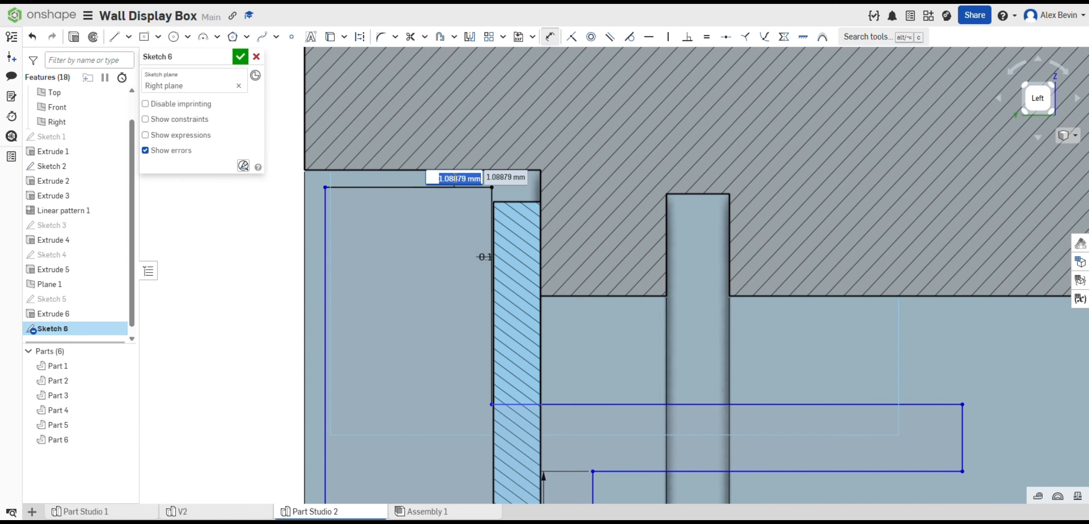
{"action": "type", "text": ".2"}
{"action": "key", "text": "Return"}
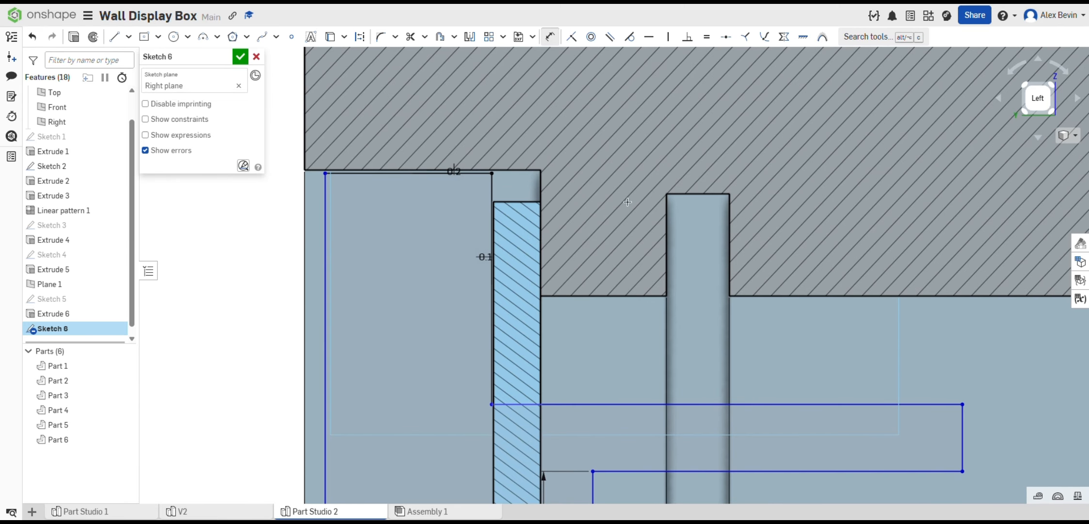
{"action": "left_click", "coordinate": [325, 219]}
{"action": "left_click", "coordinate": [305, 145]}
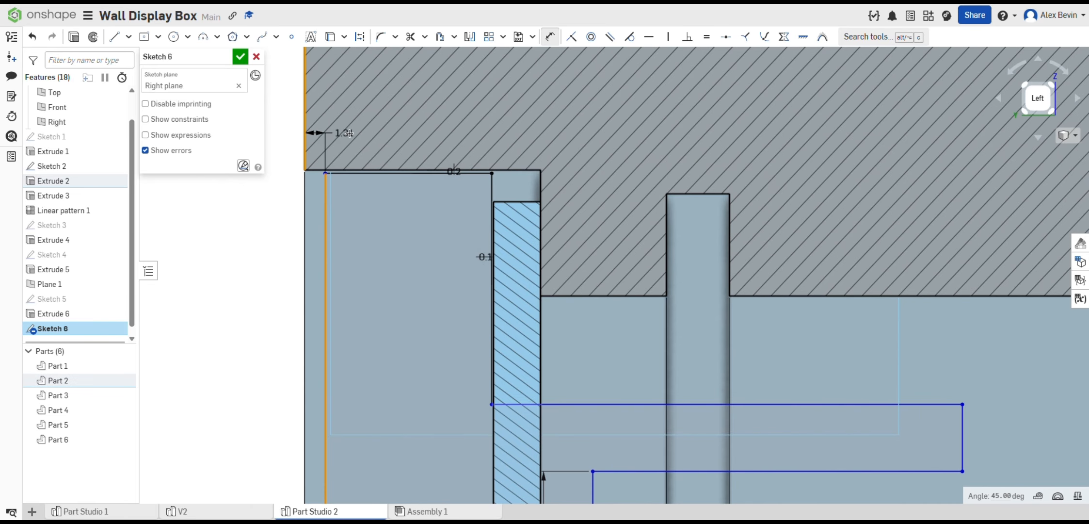
{"action": "left_click", "coordinate": [360, 134]}
{"action": "type", "text": ".2"}
{"action": "key", "text": "Return"}
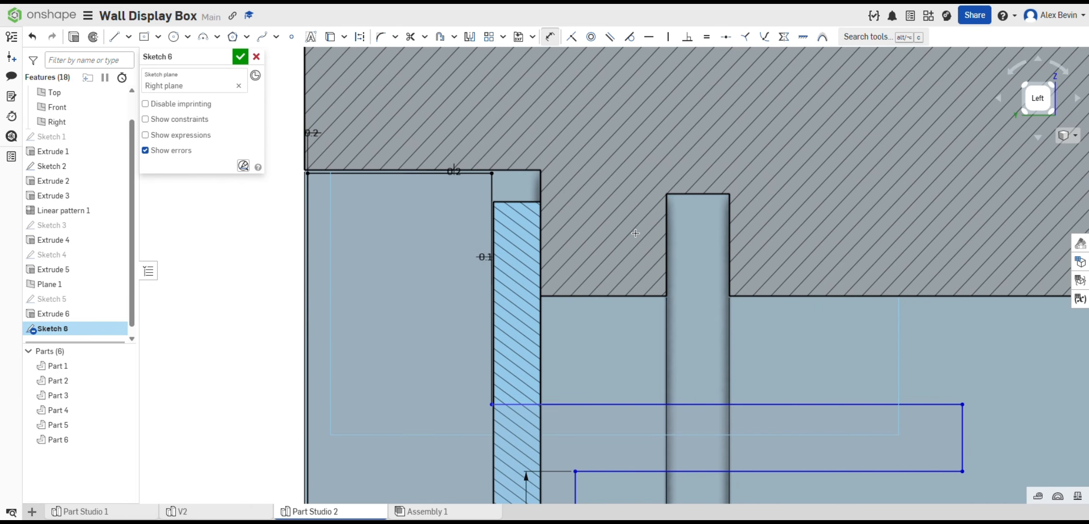
Set the arm's upper edge 0.2 mm below the frame board's underside.
{"action": "scroll", "coordinate": [643, 301], "scroll_direction": "down", "scroll_amount": 3}
{"action": "left_click", "coordinate": [643, 301]}
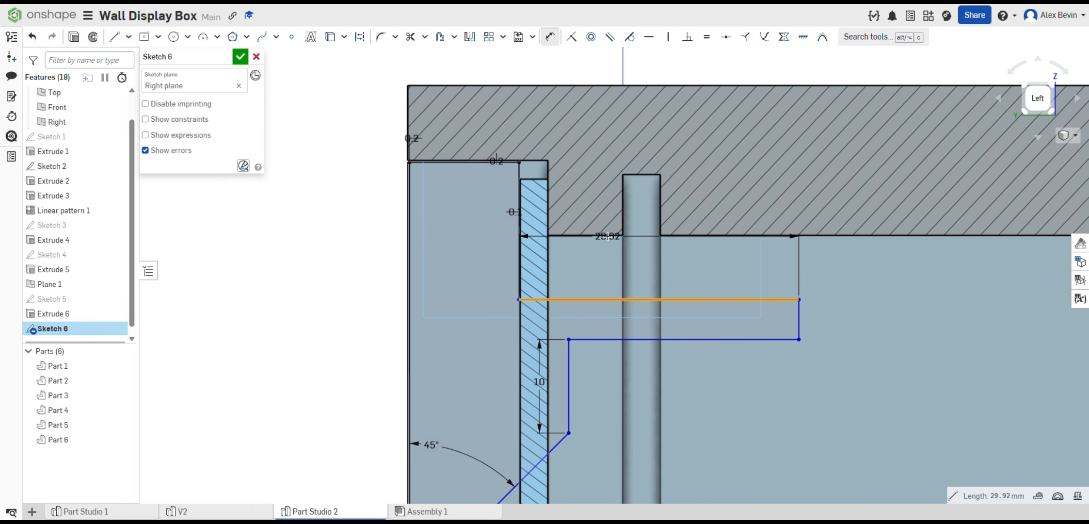
{"action": "right_click_drag", "start_coordinate": [739, 253], "coordinate": [737, 244]}
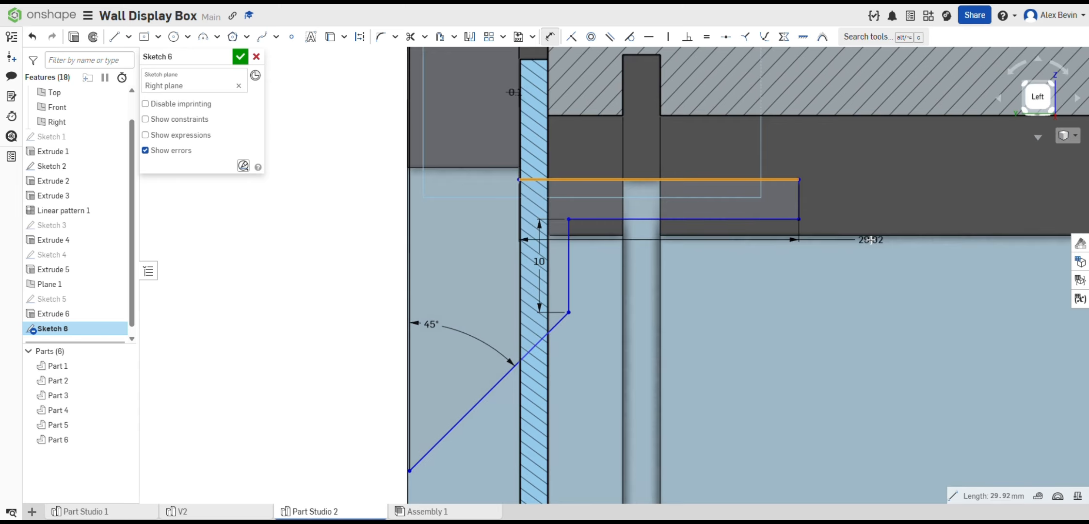
{"action": "left_click", "coordinate": [869, 235]}
{"action": "left_click", "coordinate": [859, 204]}
{"action": "type", "text": ".2"}
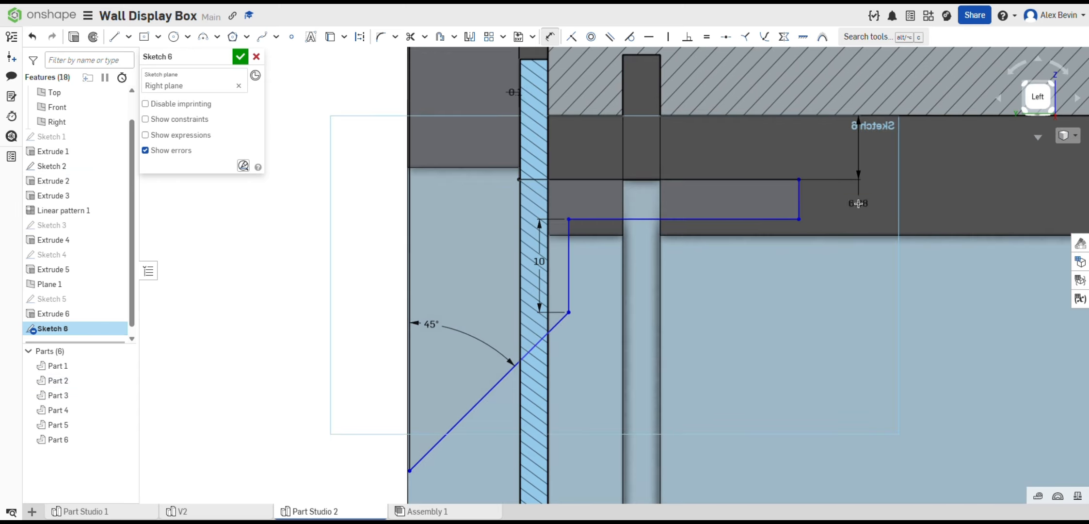
{"action": "key", "text": "Return"}
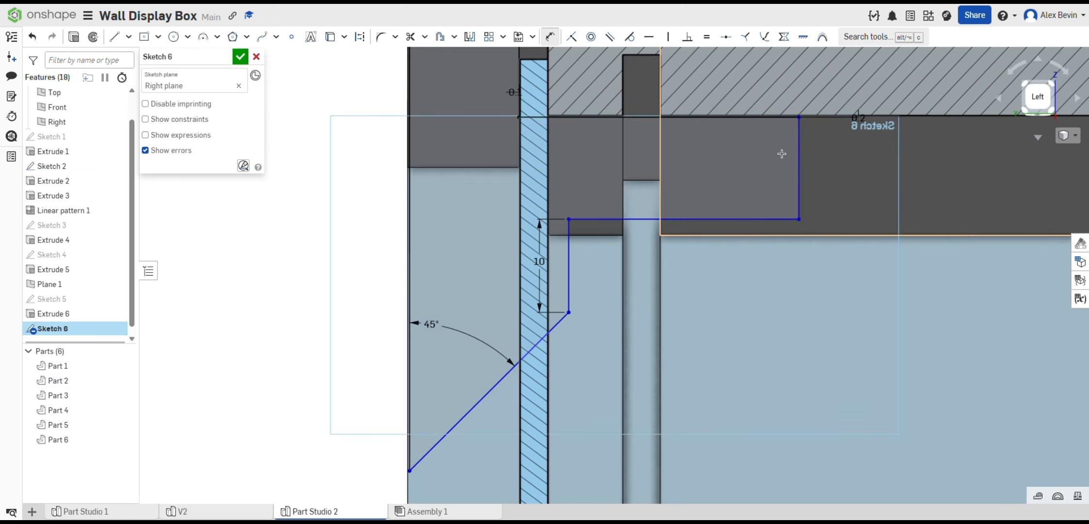
Try to dimension the arm's end from the profile's back edge, and check the matching arm dimension in the V2 studio.
{"action": "left_click", "coordinate": [409, 159]}
{"action": "left_click", "coordinate": [799, 141]}
{"action": "right_click_drag", "start_coordinate": [726, 153], "coordinate": [726, 204]}
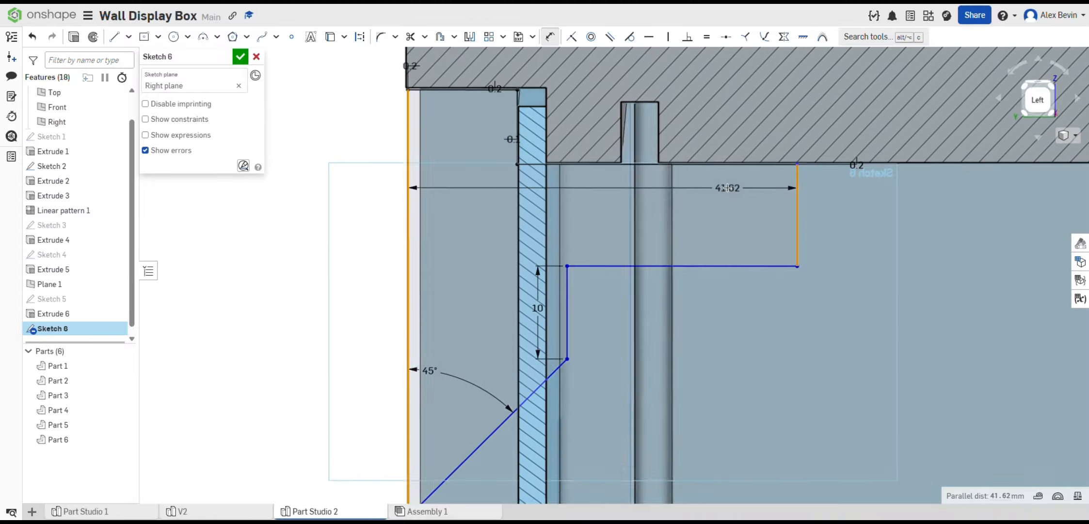
{"action": "scroll", "coordinate": [727, 188], "scroll_direction": "down", "scroll_amount": 5}
{"action": "left_click", "coordinate": [693, 86]}
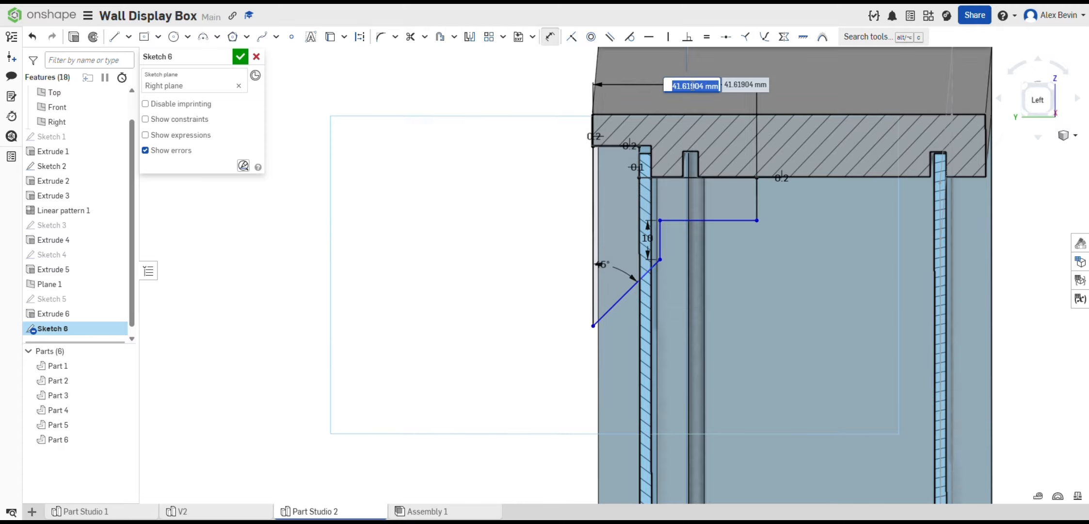
{"action": "left_click", "coordinate": [223, 512]}
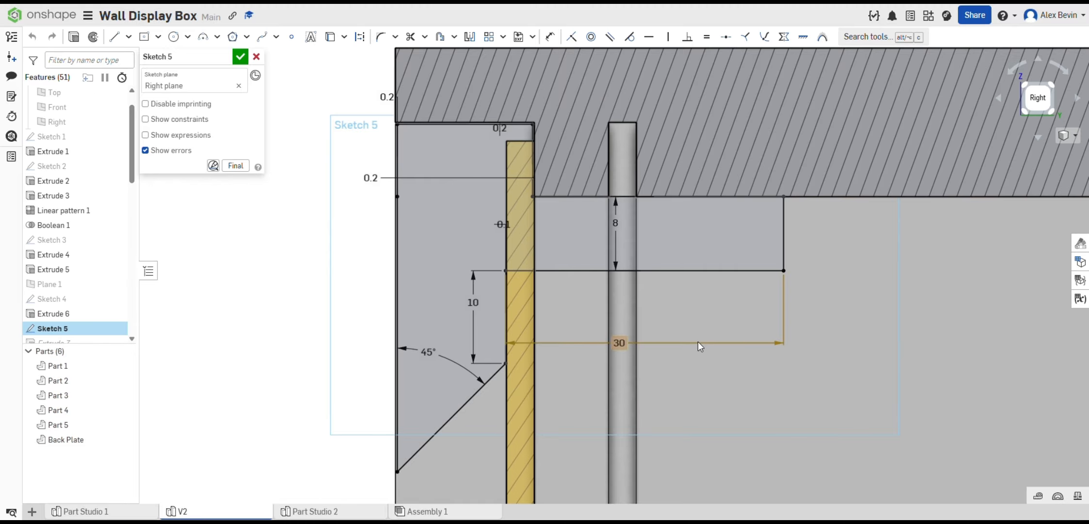
{"action": "left_click", "coordinate": [306, 511]}
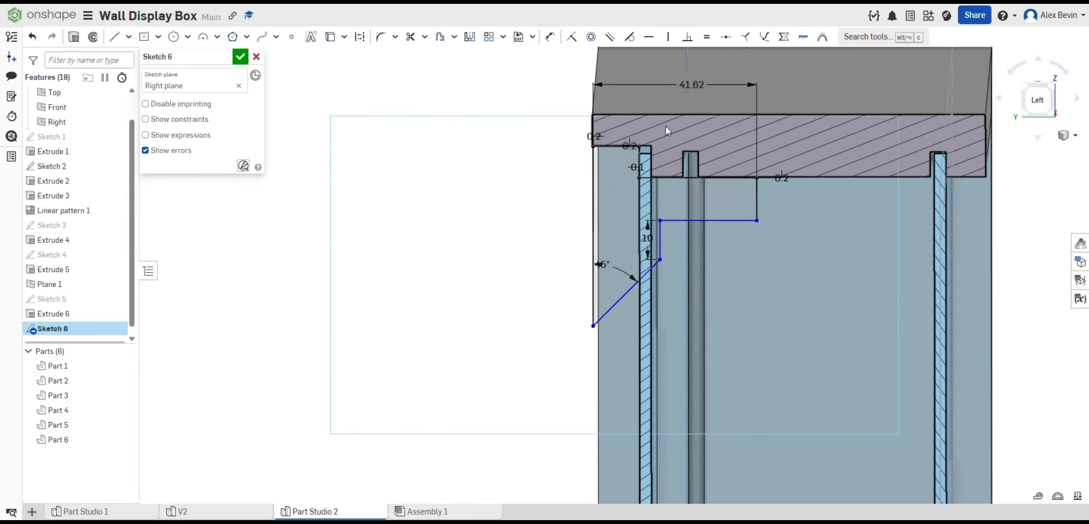
{"action": "left_click", "coordinate": [692, 86]}
{"action": "key", "text": "Delete"}
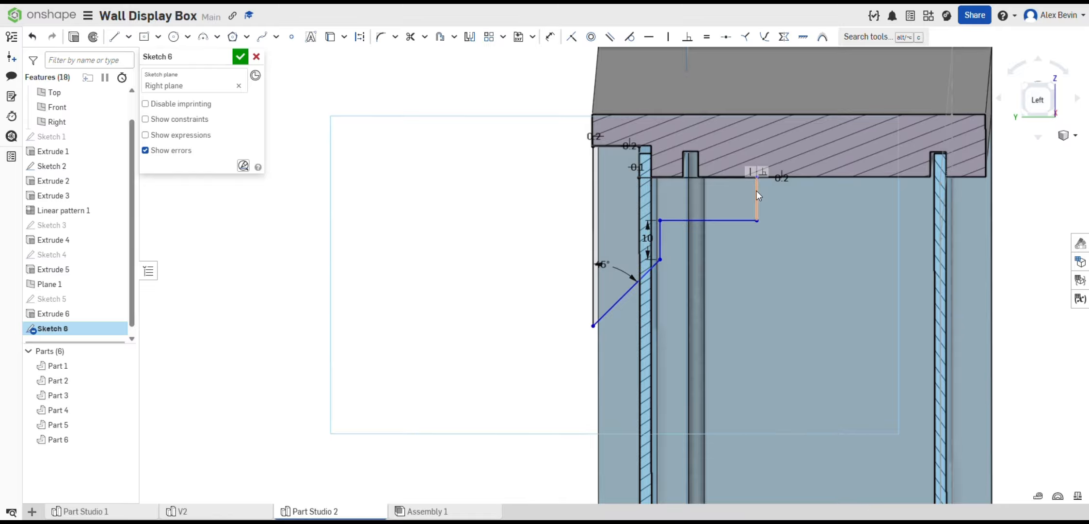
Dimension the arm's end 30 mm from the vertical leg, and move the leg outward to the back panel's rear face.
{"action": "key", "text": "d"}
{"action": "left_click", "coordinate": [757, 194]}
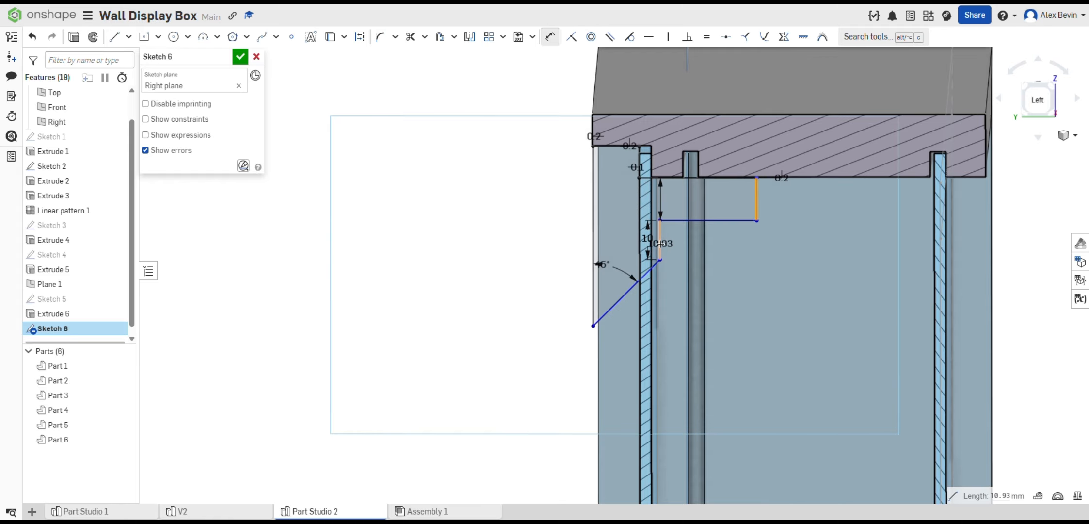
{"action": "left_click", "coordinate": [660, 243]}
{"action": "left_click", "coordinate": [707, 86]}
{"action": "key", "text": "Return"}
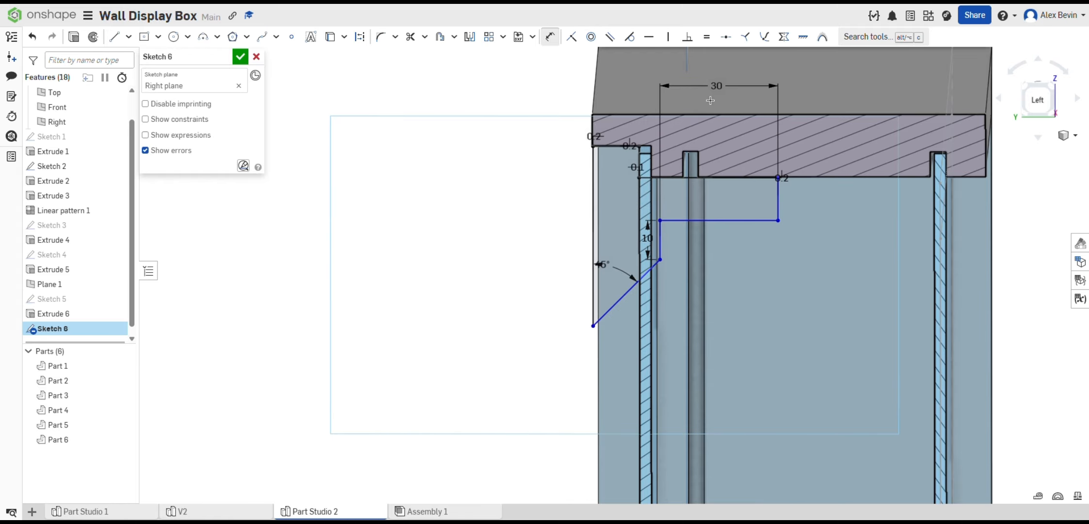
{"action": "scroll", "coordinate": [657, 229], "scroll_direction": "up", "scroll_amount": 3}
{"action": "left_click_drag", "start_coordinate": [627, 203], "coordinate": [616, 201]}
Delete the 0.1 mm dimension on the profile's upper vertical edge and move that edge inward toward the rebate's inner wall.
{"action": "scroll", "coordinate": [662, 156], "scroll_direction": "up", "scroll_amount": 5}
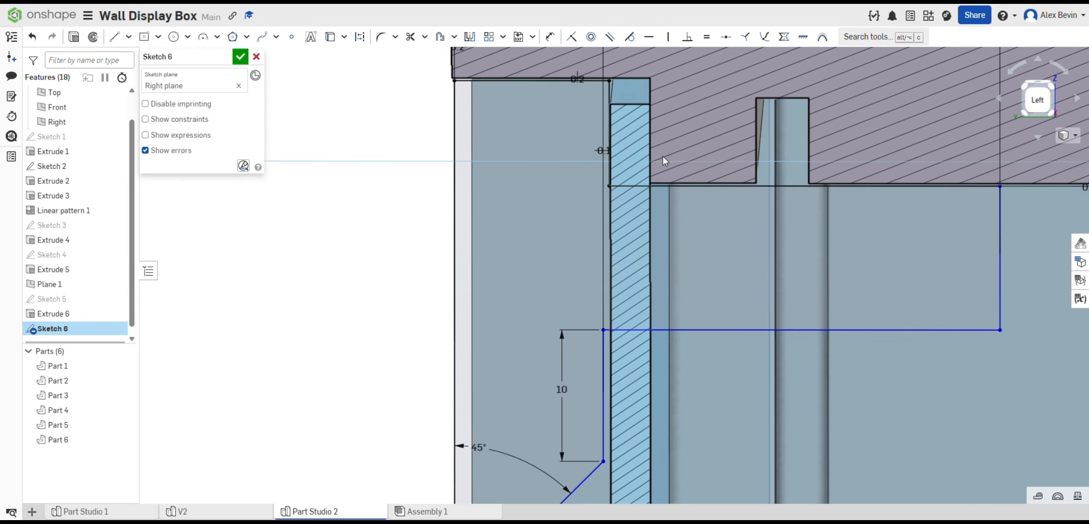
{"action": "middle_click_drag", "start_coordinate": [582, 363], "coordinate": [588, 342]}
{"action": "key", "text": "Delete"}
{"action": "left_click_drag", "start_coordinate": [592, 286], "coordinate": [626, 287]}
Dimension the profile's upper vertical edge 0.2 mm from the rebate's inner wall.
{"action": "key", "text": "d"}
{"action": "scroll", "coordinate": [633, 286], "scroll_direction": "up", "scroll_amount": 3}
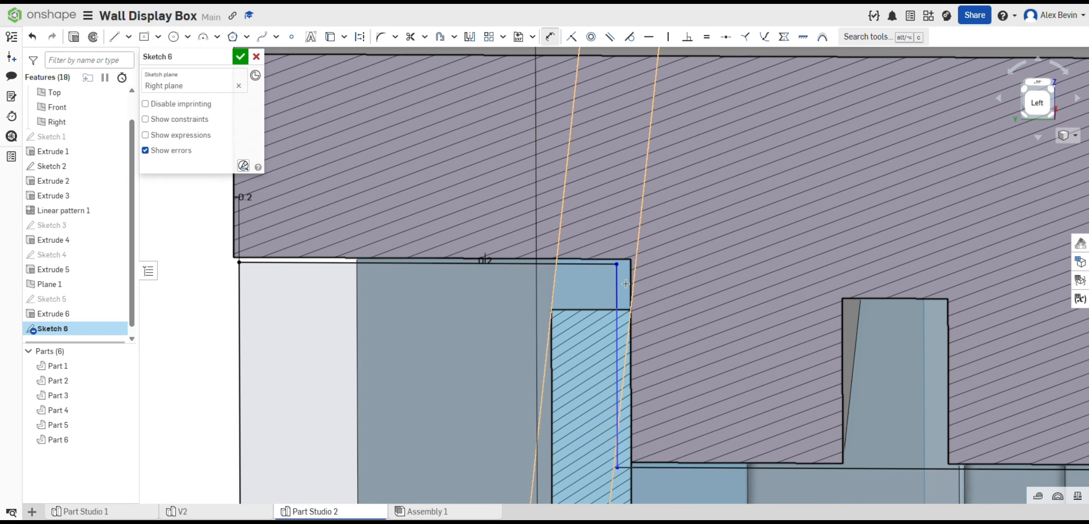
{"action": "left_click", "coordinate": [626, 288]}
{"action": "left_click", "coordinate": [632, 287]}
{"action": "key", "text": "Return"}
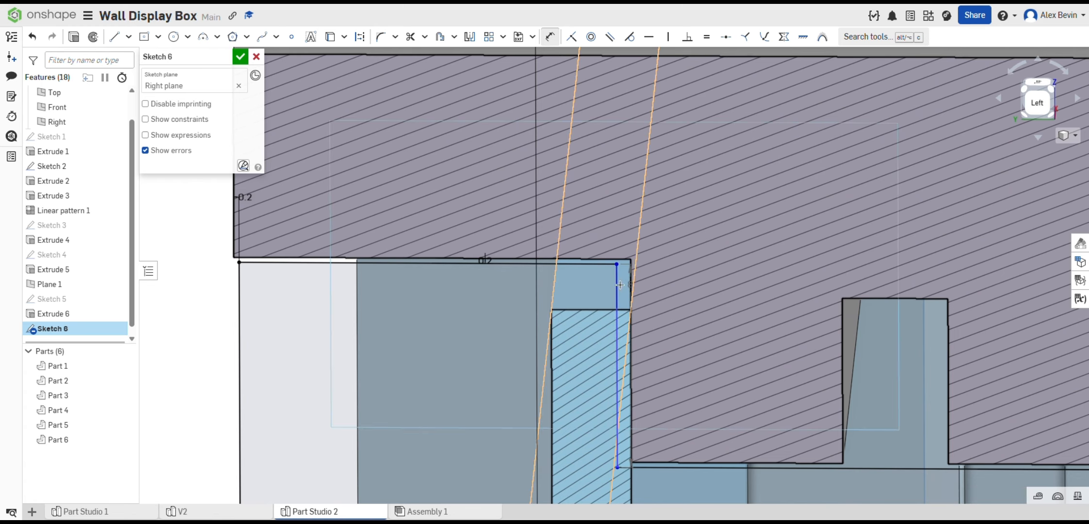
{"action": "left_click", "coordinate": [618, 310]}
{"action": "mouse_move", "coordinate": [634, 357]}
{"action": "right_mouse_down"}
{"action": "mouse_move", "coordinate": [649, 336]}
{"action": "mouse_move", "coordinate": [672, 409]}
{"action": "right_mouse_up"}
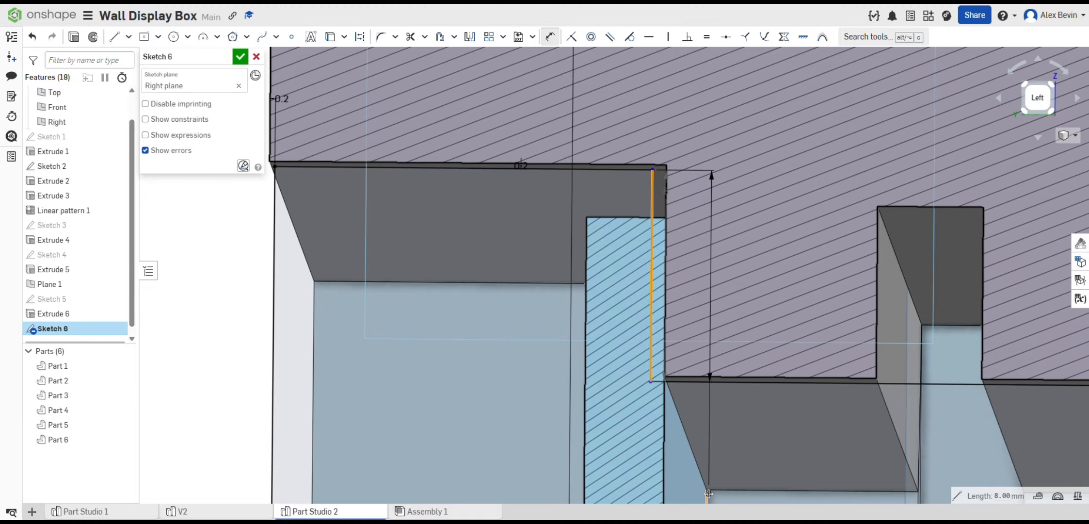
{"action": "left_click", "coordinate": [522, 321]}
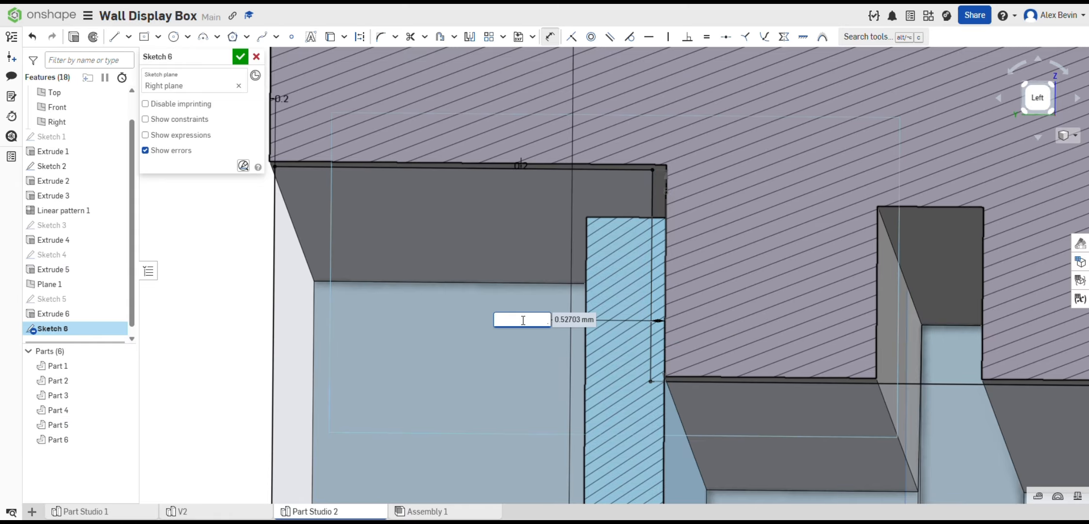
{"action": "key", "text": "Return"}
Dimension the 10 mm vertical leg 0.1 mm from the back panel's rear face.
{"action": "scroll", "coordinate": [677, 300], "scroll_direction": "down", "scroll_amount": 5}
{"action": "middle_click_drag", "start_coordinate": [663, 415], "coordinate": [634, 306]}
{"action": "scroll", "coordinate": [634, 305], "scroll_direction": "up", "scroll_amount": 3}
{"action": "left_click", "coordinate": [612, 312]}
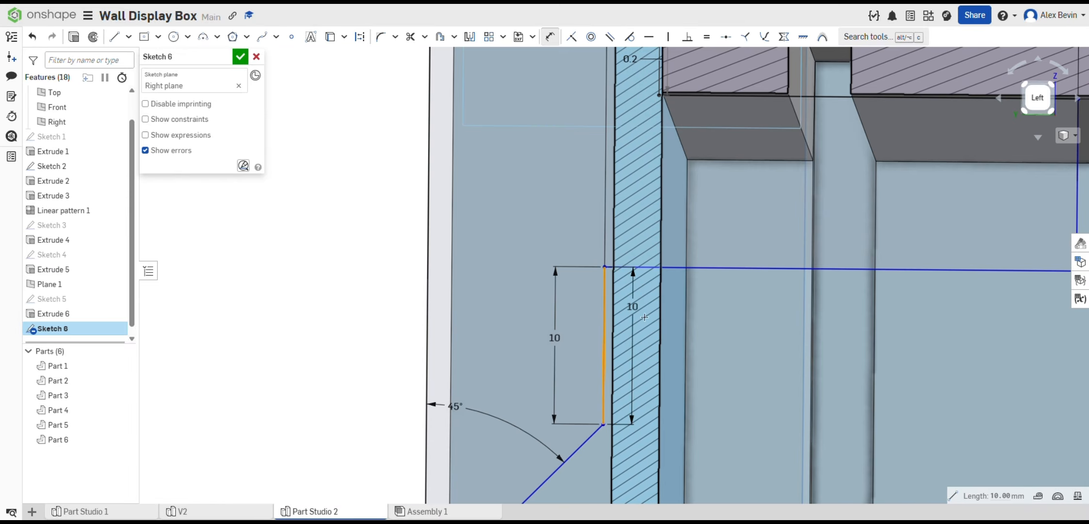
{"action": "right_click_drag", "start_coordinate": [644, 317], "coordinate": [654, 328]}
{"action": "key", "text": "Escape"}
{"action": "key", "text": "d"}
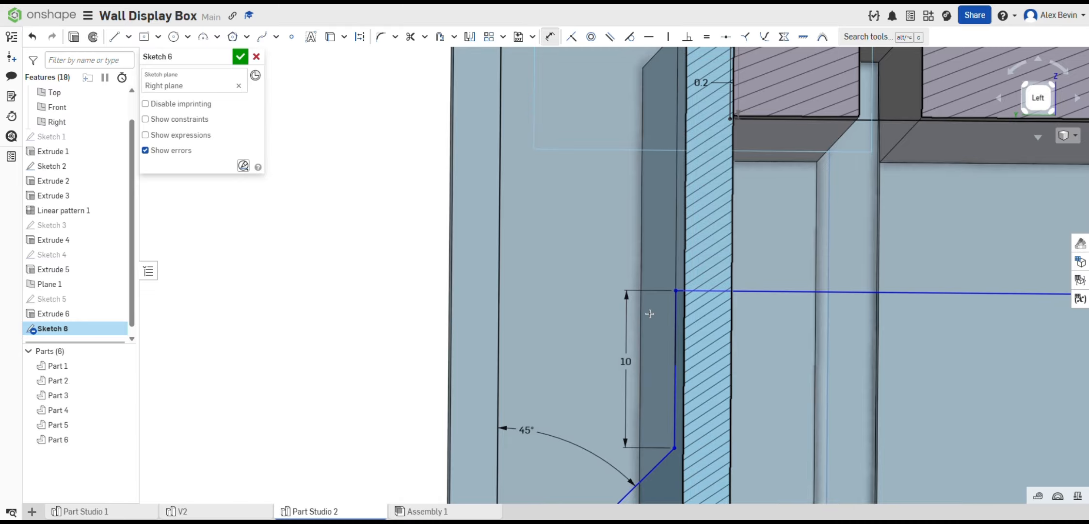
{"action": "left_click", "coordinate": [675, 310]}
{"action": "left_click", "coordinate": [641, 302]}
{"action": "left_click", "coordinate": [589, 300]}
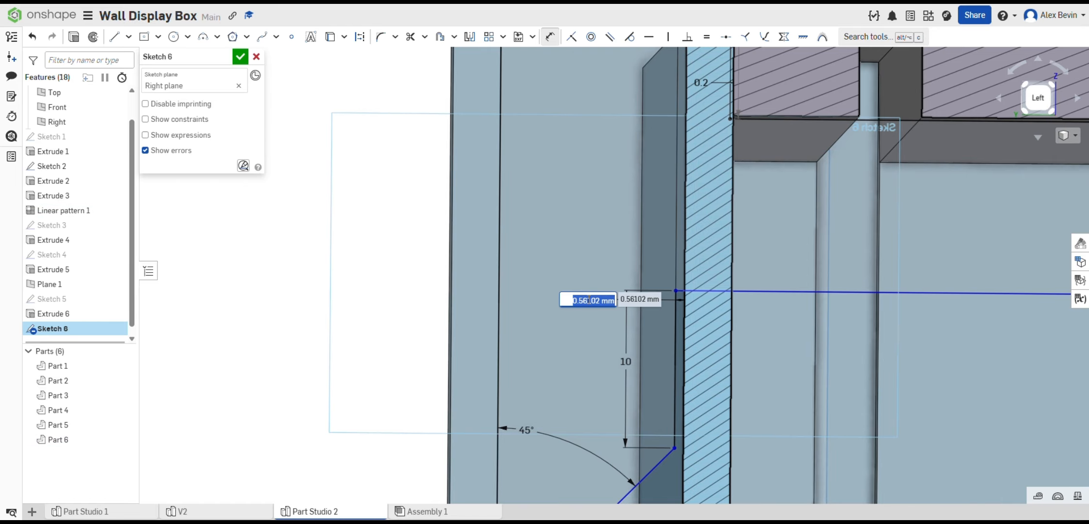
{"action": "type", "text": "0.1"}
{"action": "key", "text": "Return"}
Check the arm's thickness in the V2 studio and set the arm's thickness to 8 mm in Part Studio 2.
{"action": "scroll", "coordinate": [646, 329], "scroll_direction": "down", "scroll_amount": 5}
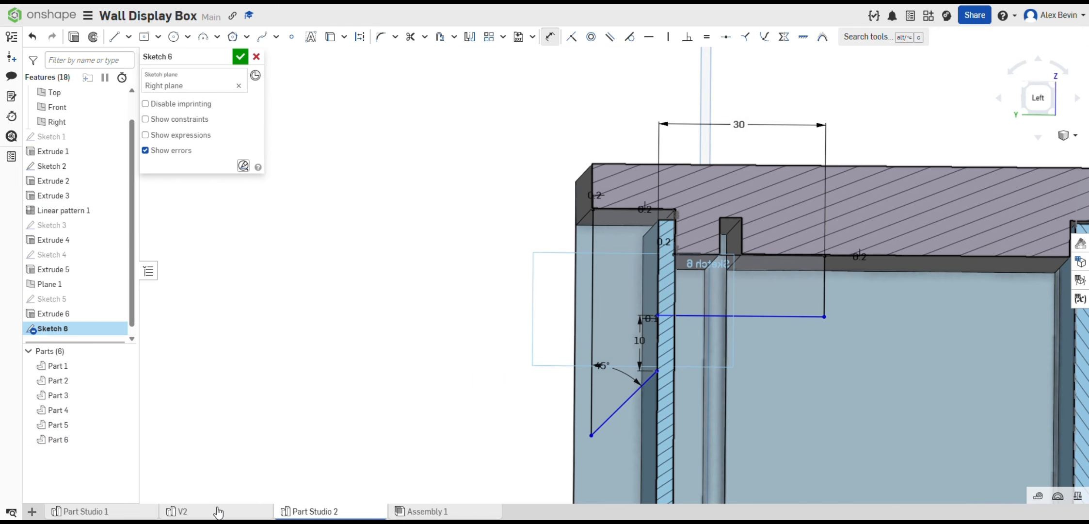
{"action": "left_click", "coordinate": [219, 513]}
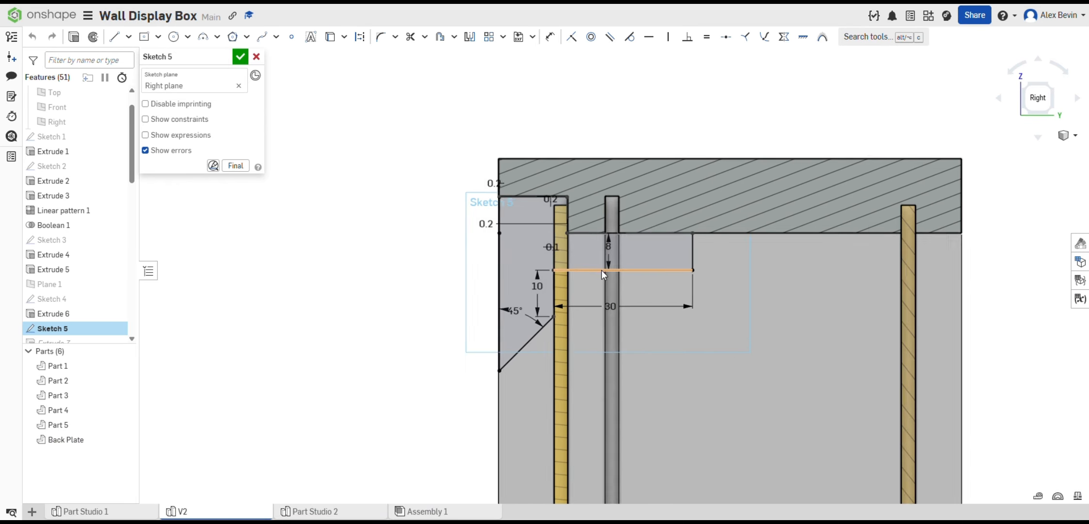
{"action": "scroll", "coordinate": [652, 310], "scroll_direction": "up", "scroll_amount": 5}
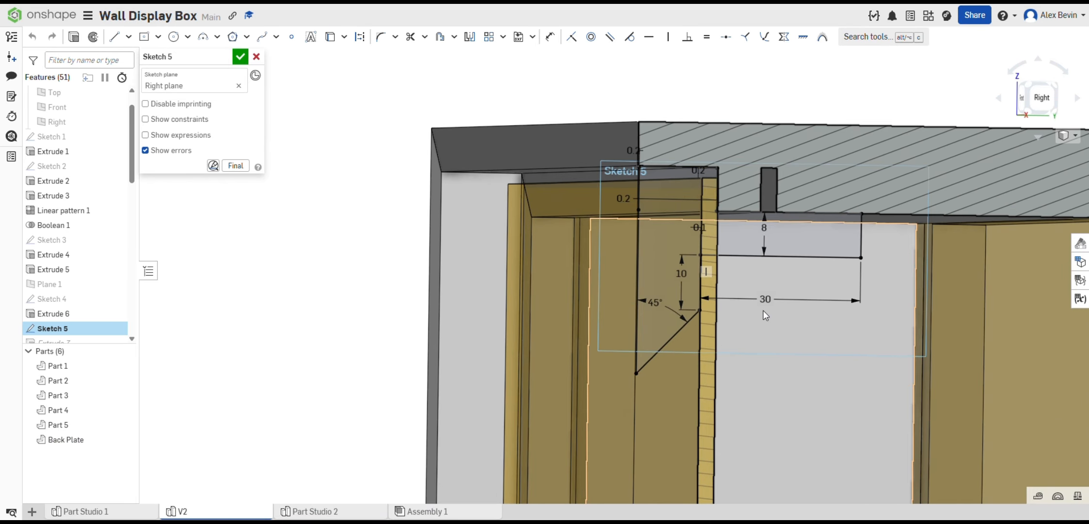
{"action": "left_click", "coordinate": [305, 512]}
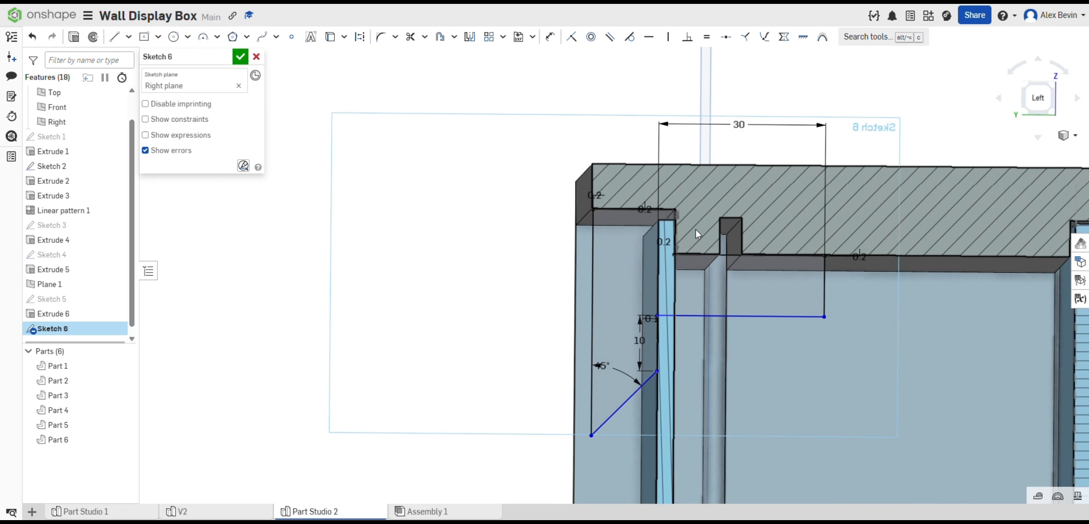
{"action": "key", "text": "d"}
{"action": "left_click", "coordinate": [759, 316]}
{"action": "left_click", "coordinate": [775, 254]}
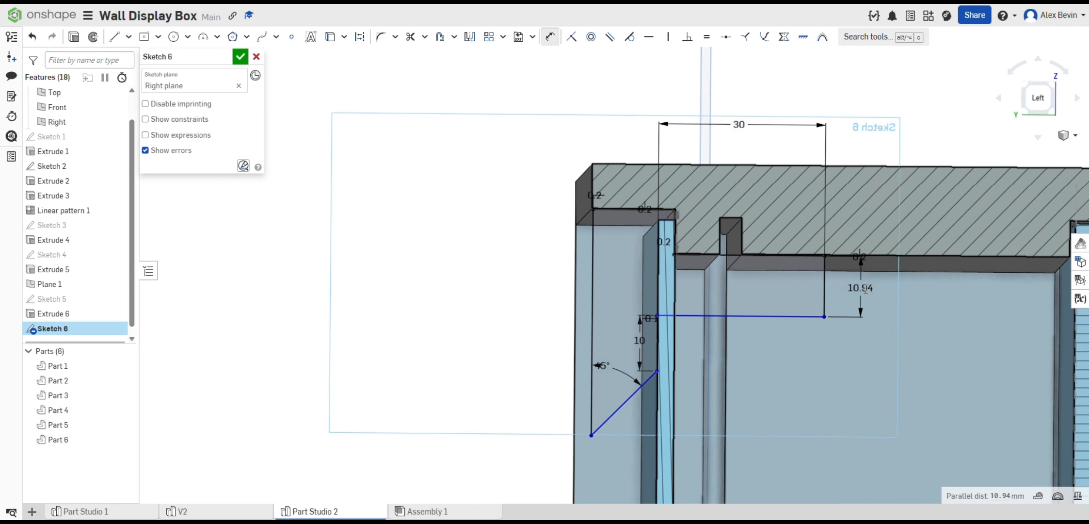
{"action": "left_click", "coordinate": [863, 289]}
{"action": "type", "text": "8"}
{"action": "key", "text": "Return"}
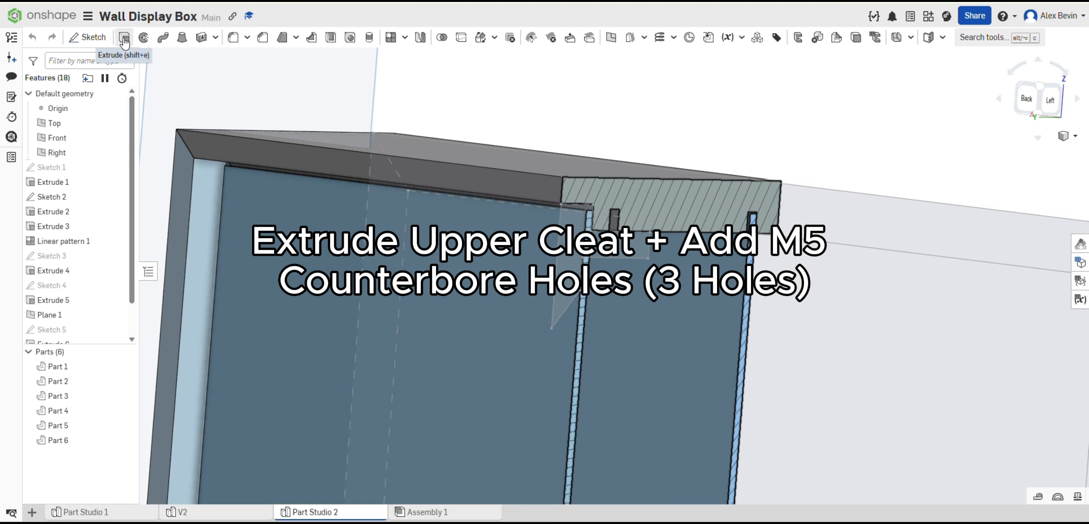
Extrude the cleat profile symmetrically as a new part with a depth of 100 mm, turning off the section view.
{"action": "left_click", "coordinate": [124, 37]}
{"action": "left_click", "coordinate": [623, 256]}
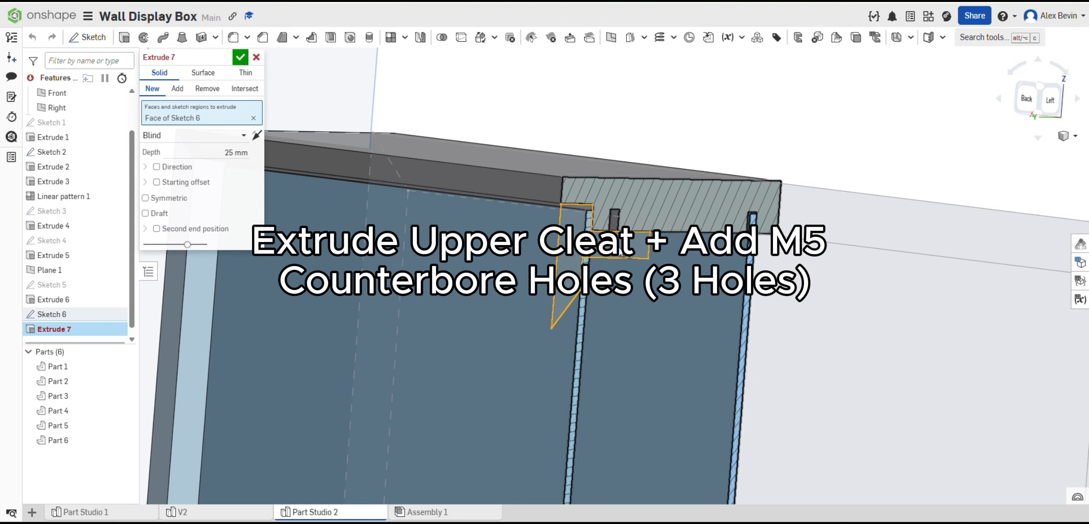
{"action": "left_click", "coordinate": [151, 88]}
{"action": "scroll", "coordinate": [608, 254], "scroll_direction": "up", "scroll_amount": 3}
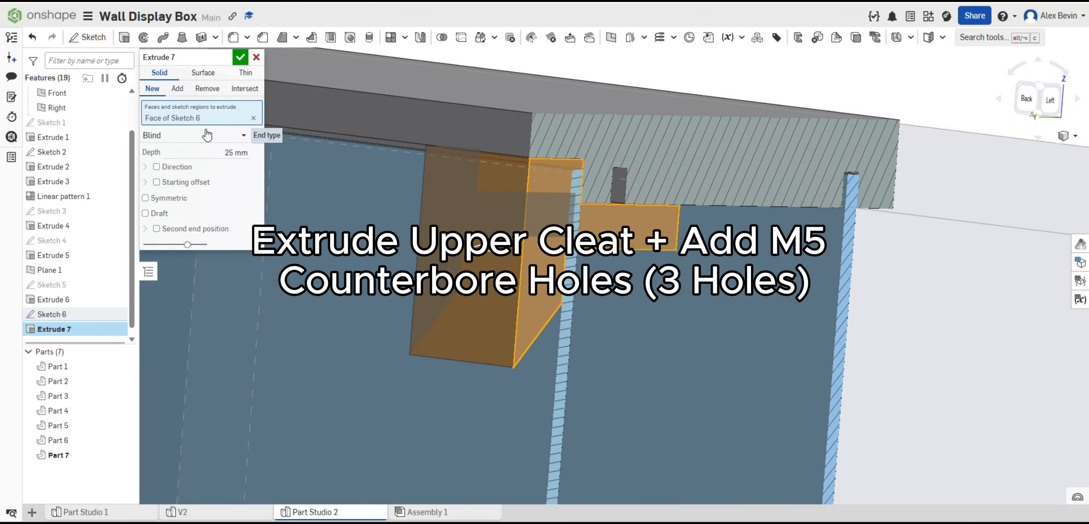
{"action": "right_click", "coordinate": [890, 88]}
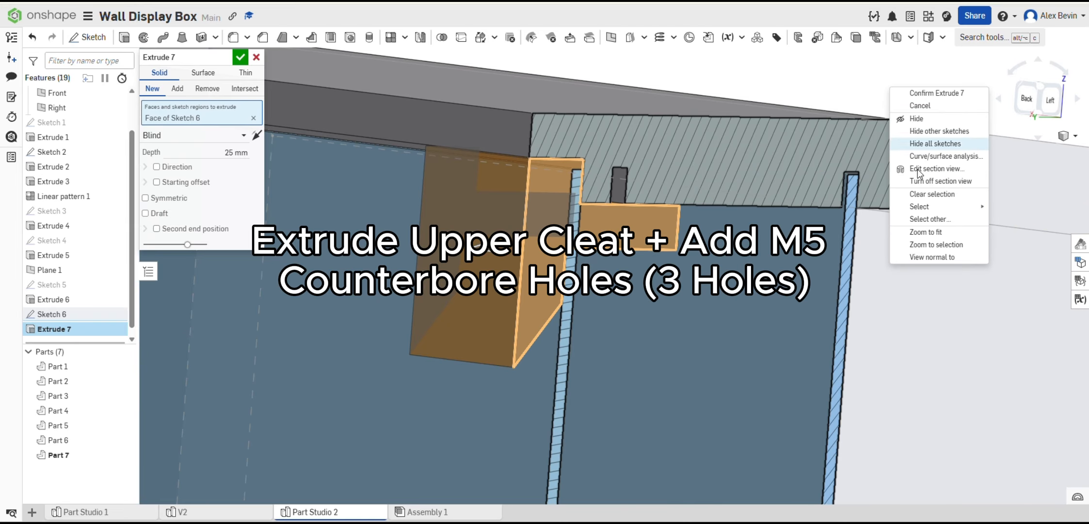
{"action": "left_click", "coordinate": [922, 181]}
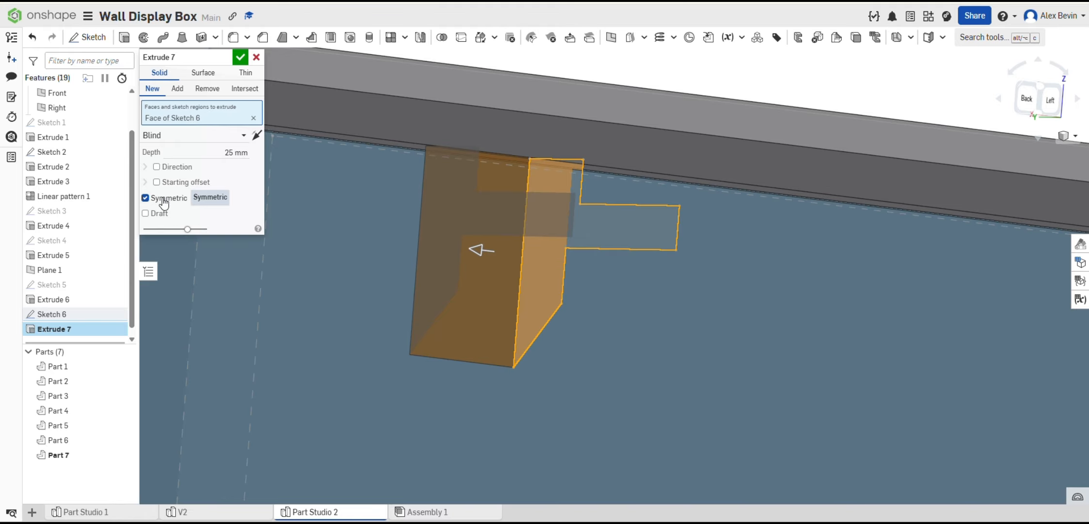
{"action": "left_click", "coordinate": [229, 152]}
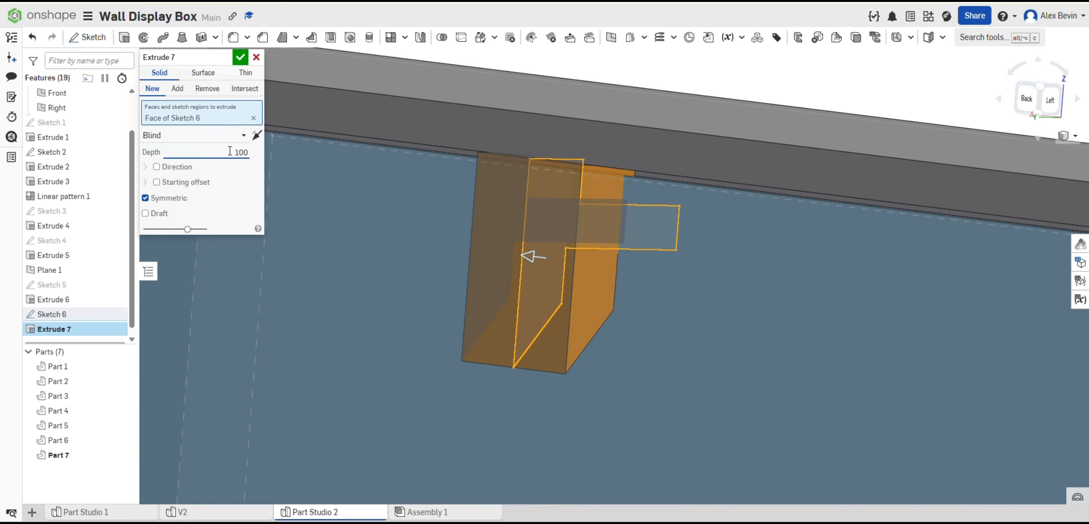
{"action": "key", "text": "Return"}
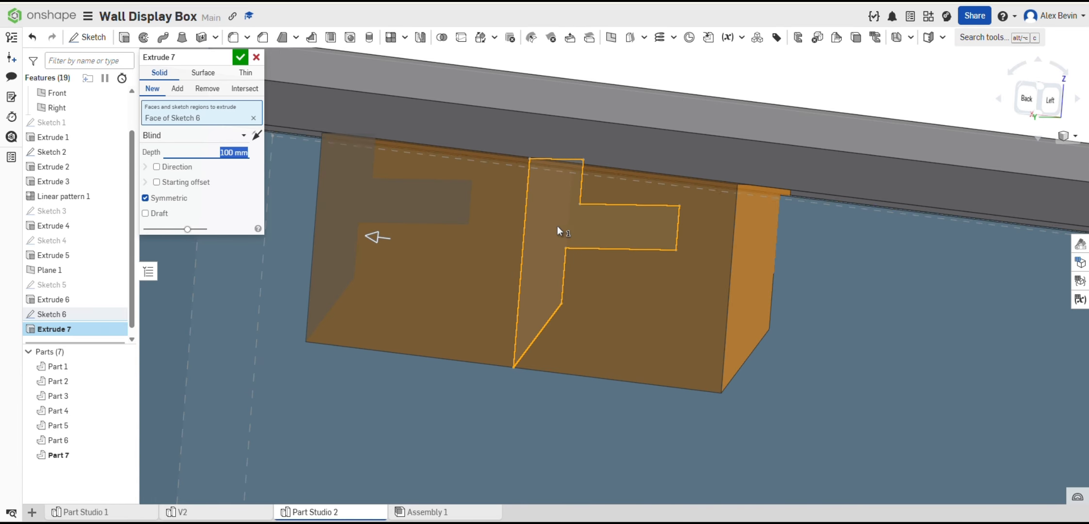
Hide the back panel (Part 6), drop the stray frame face from the extrusion's selection, and accept the cleat extrusion.
{"action": "scroll", "coordinate": [557, 226], "scroll_direction": "down", "scroll_amount": 5}
{"action": "mouse_move", "coordinate": [557, 228]}
{"action": "right_mouse_down"}
{"action": "mouse_move", "coordinate": [598, 276]}
{"action": "mouse_move", "coordinate": [588, 240]}
{"action": "mouse_move", "coordinate": [537, 232]}
{"action": "right_mouse_up"}
{"action": "scroll", "coordinate": [588, 240], "scroll_direction": "up", "scroll_amount": 1}
{"action": "scroll", "coordinate": [588, 240], "scroll_direction": "up", "scroll_amount": 3}
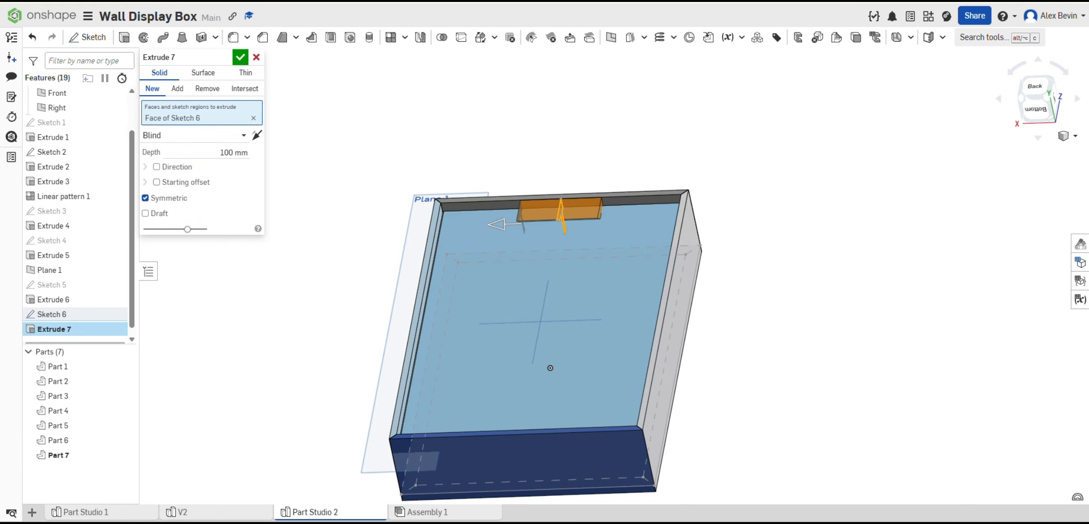
{"action": "right_click", "coordinate": [581, 296]}
{"action": "left_click", "coordinate": [532, 311]}
{"action": "left_click", "coordinate": [127, 439]}
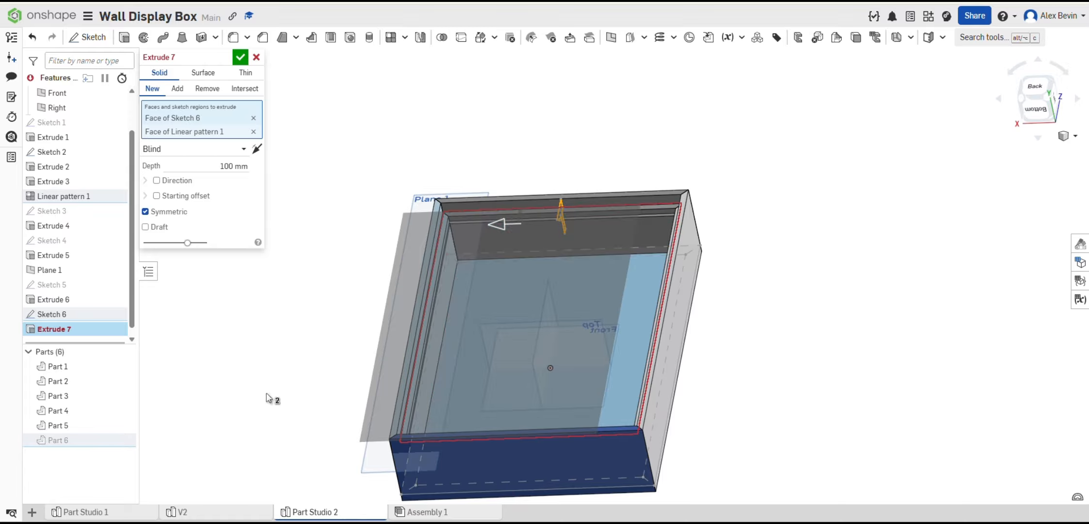
{"action": "left_click", "coordinate": [253, 131]}
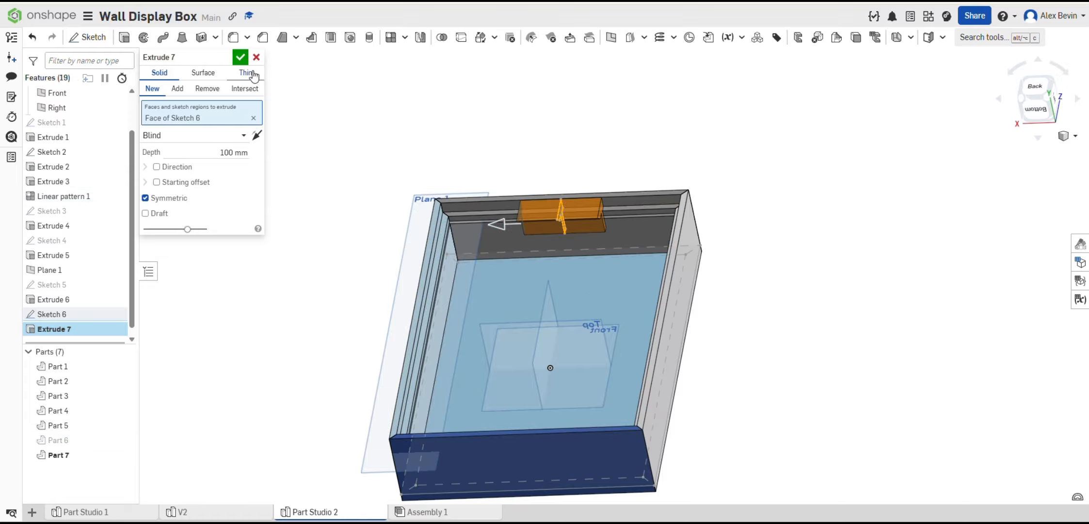
{"action": "left_click", "coordinate": [240, 57]}
Cut a section view at the Top plane and face the cleat's underside squarely.
{"action": "scroll", "coordinate": [623, 188], "scroll_direction": "up", "scroll_amount": 5}
{"action": "right_click_drag", "start_coordinate": [623, 188], "coordinate": [564, 307]}
{"action": "scroll", "coordinate": [606, 219], "scroll_direction": "down", "scroll_amount": 5}
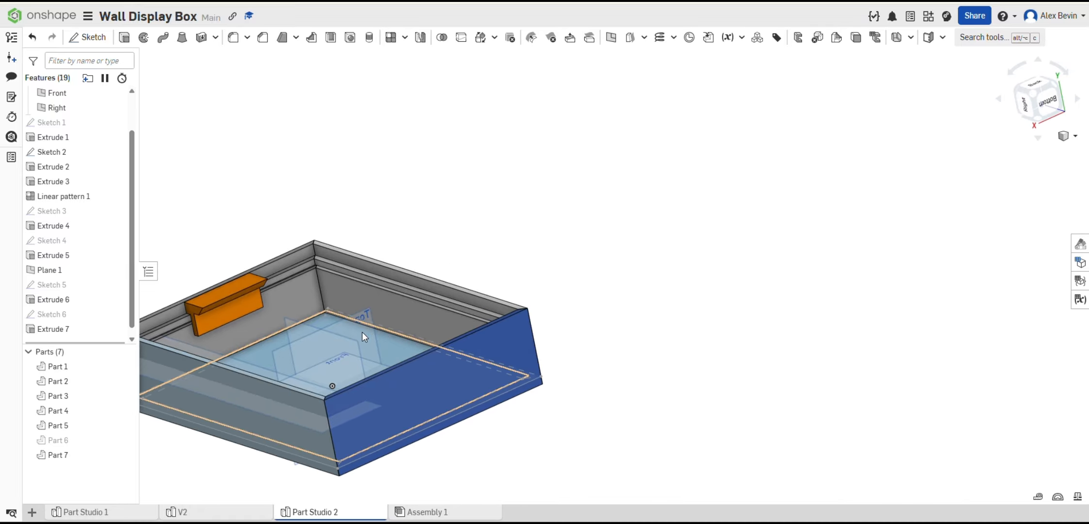
{"action": "left_click", "coordinate": [362, 331]}
{"action": "left_click", "coordinate": [651, 206]}
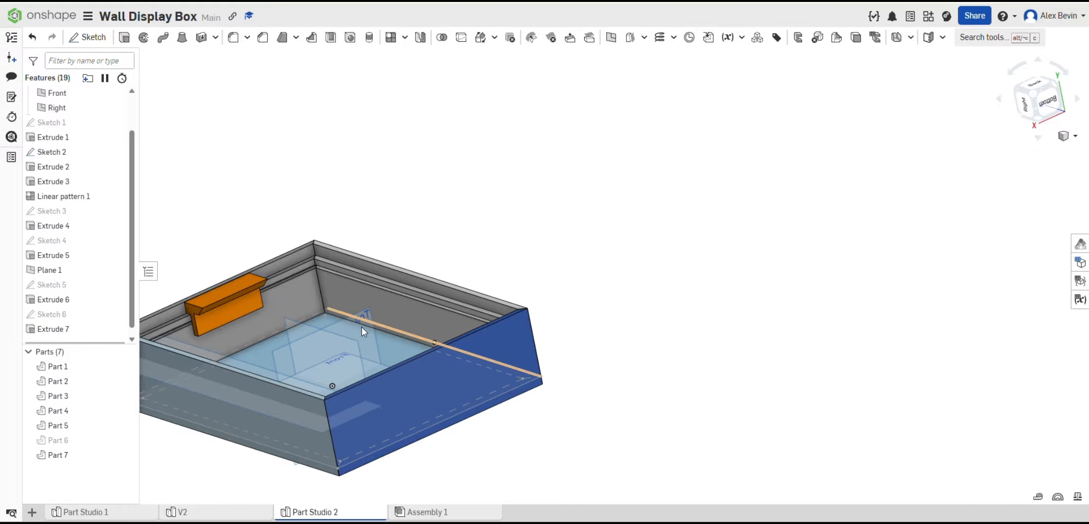
{"action": "right_click_drag", "start_coordinate": [369, 343], "coordinate": [411, 410]}
{"action": "left_click", "coordinate": [421, 410]}
{"action": "right_click", "coordinate": [421, 408]}
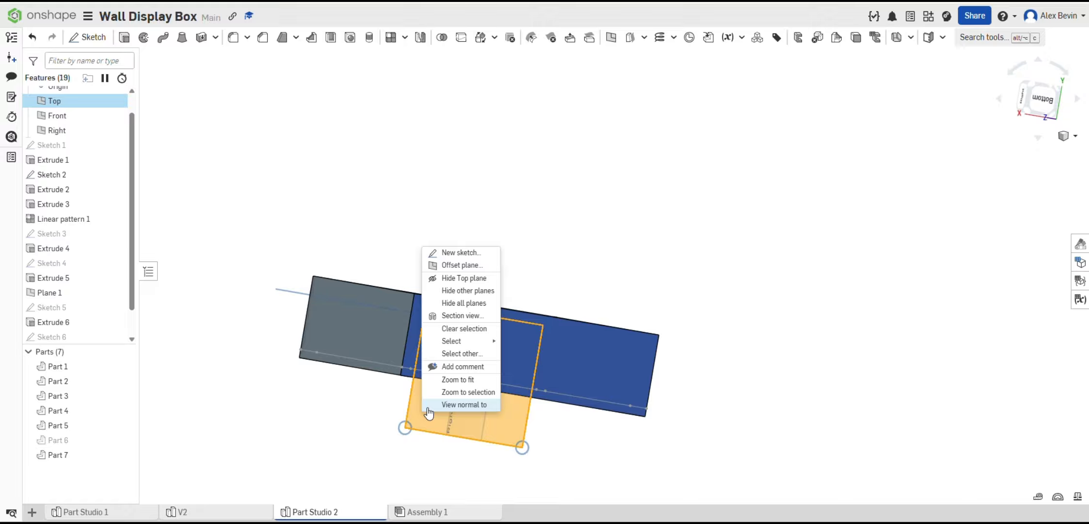
{"action": "left_click", "coordinate": [451, 318]}
{"action": "right_click_drag", "start_coordinate": [494, 307], "coordinate": [485, 309]}
{"action": "key", "text": "n"}
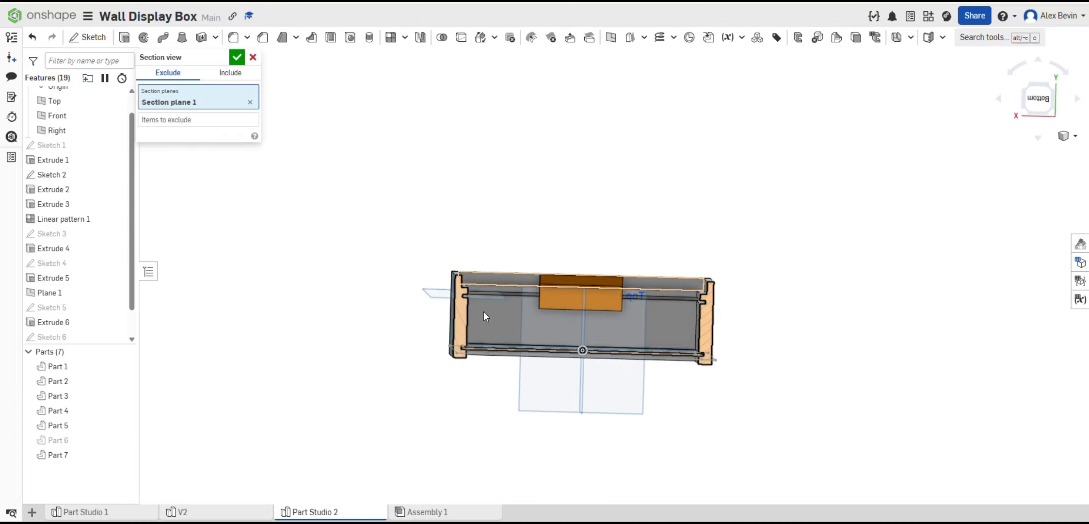
{"action": "scroll", "coordinate": [674, 273], "scroll_direction": "up", "scroll_amount": 6}
{"action": "scroll", "coordinate": [737, 276], "scroll_direction": "up", "scroll_amount": 3}
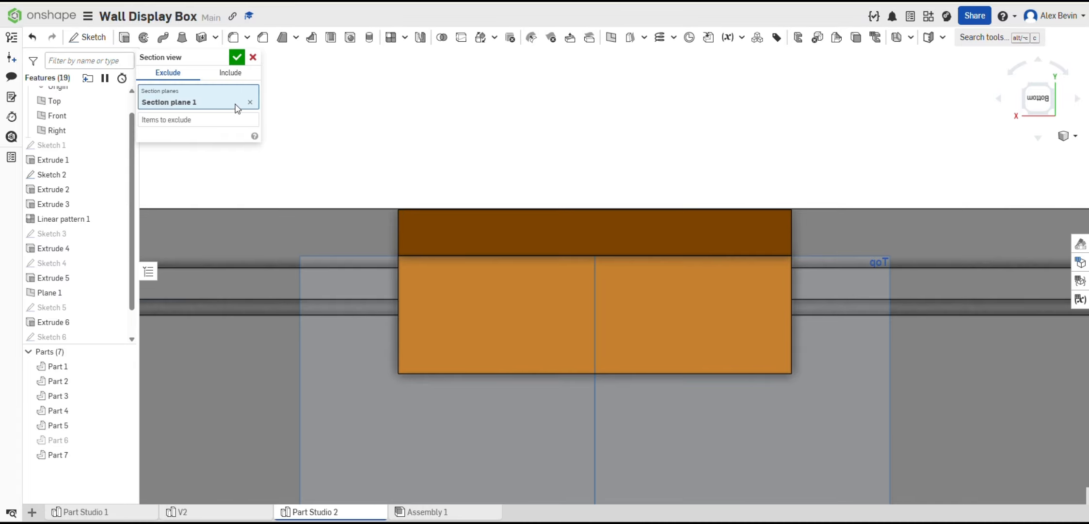
Start a sketch on the cleat arm's underside and draw a horizontal construction line across its full 100 mm width.
{"action": "left_click", "coordinate": [86, 41]}
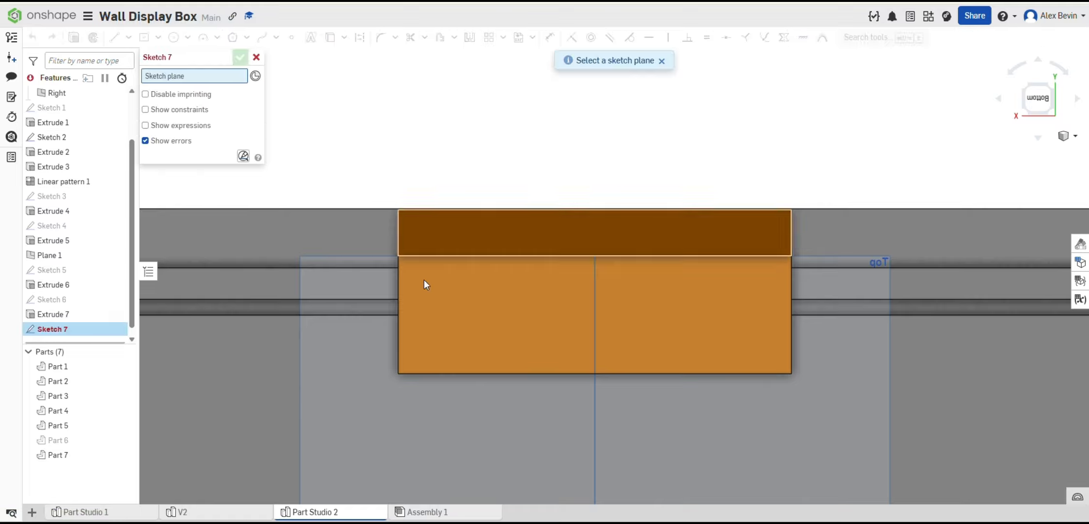
{"action": "left_click", "coordinate": [452, 296]}
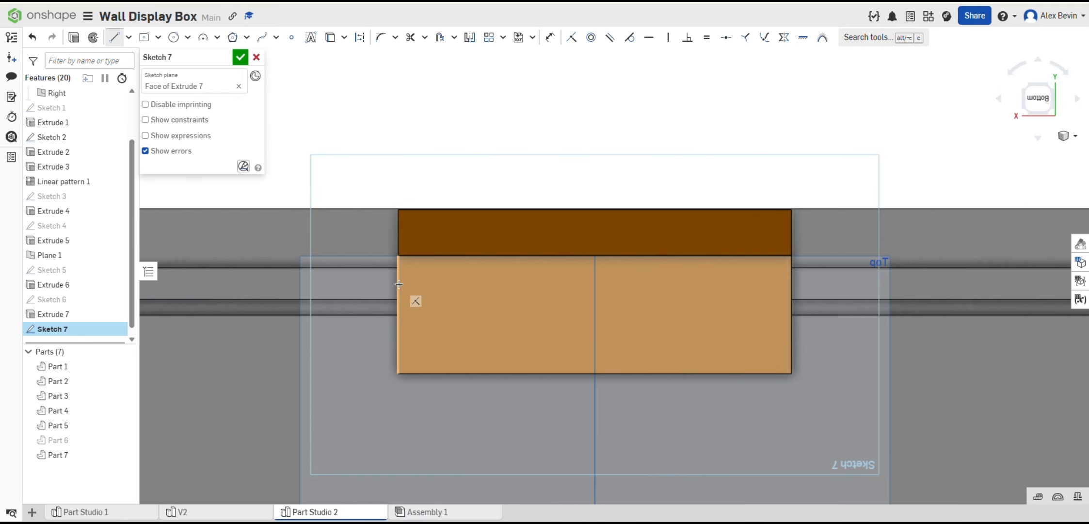
{"action": "left_click", "coordinate": [790, 283]}
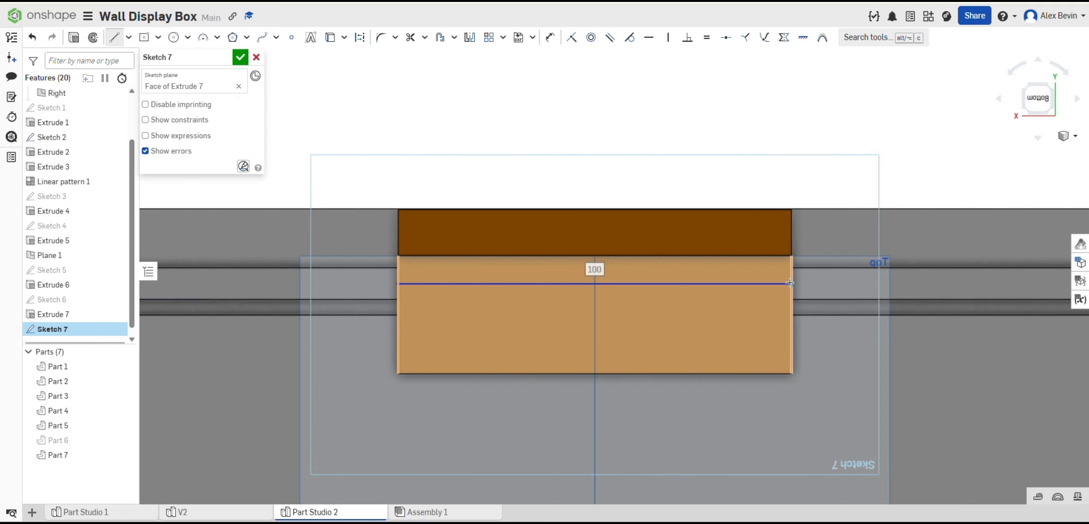
{"action": "key", "text": "Escape"}
{"action": "left_click", "coordinate": [745, 285]}
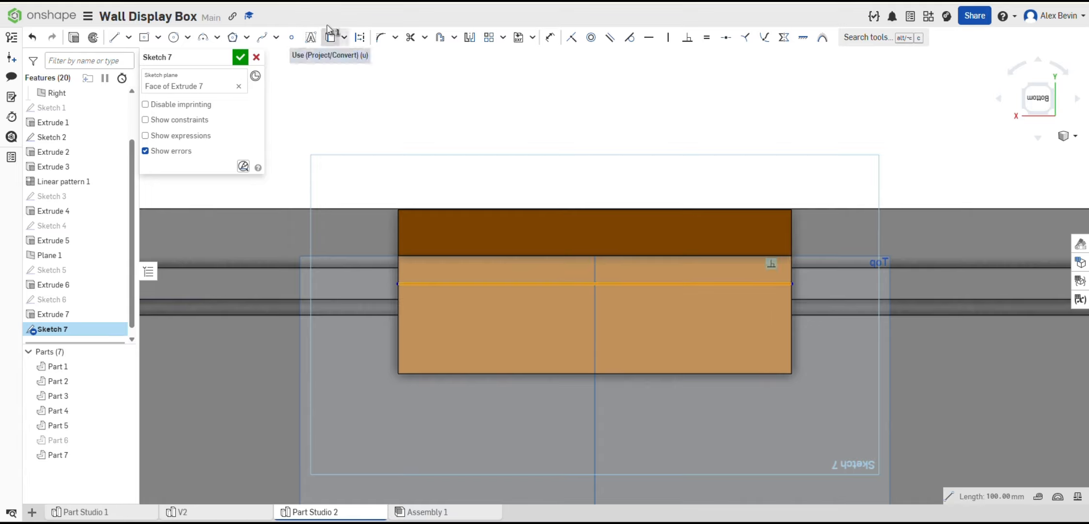
{"action": "left_click", "coordinate": [360, 39]}
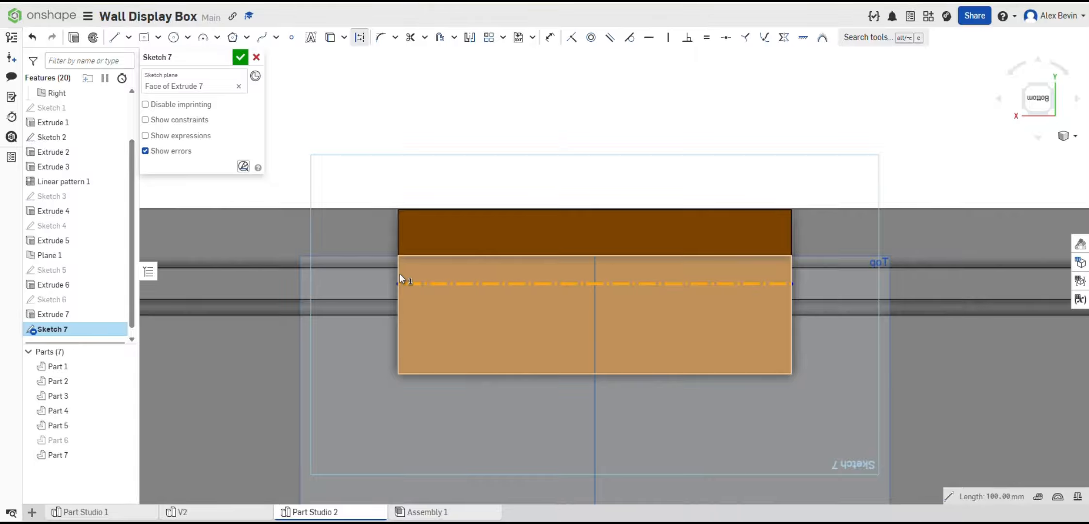
{"action": "key", "text": "d"}
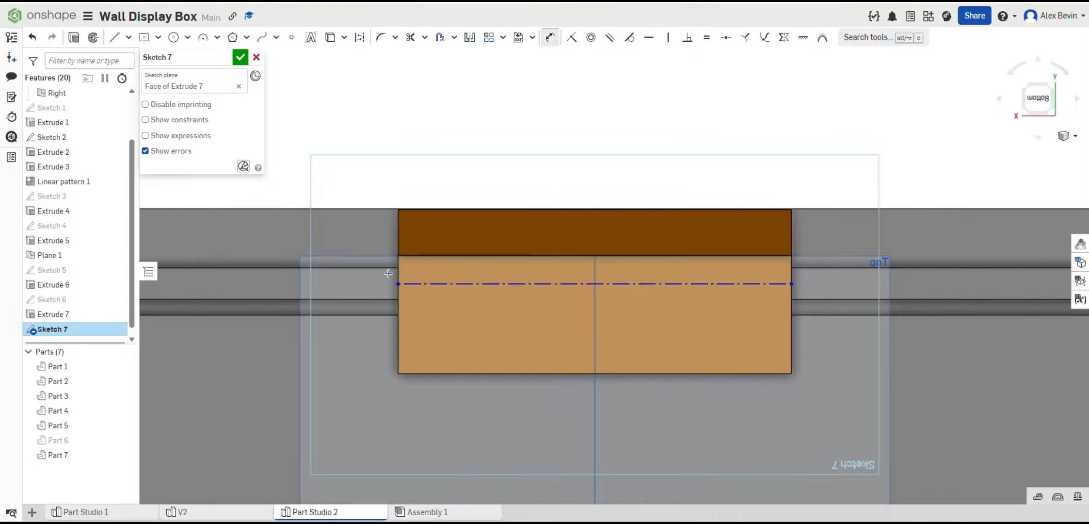
Dimension the horizontal construction line on the cleat face 4 mm from the adjacent groove edge.
{"action": "left_click", "coordinate": [430, 267]}
{"action": "left_click", "coordinate": [429, 284]}
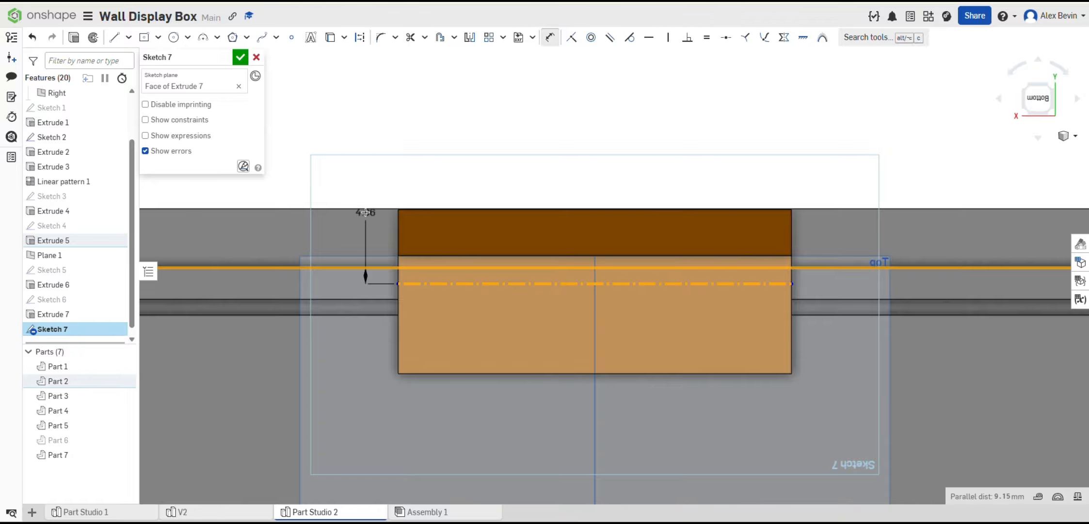
{"action": "left_click", "coordinate": [378, 158]}
{"action": "key", "text": "Return"}
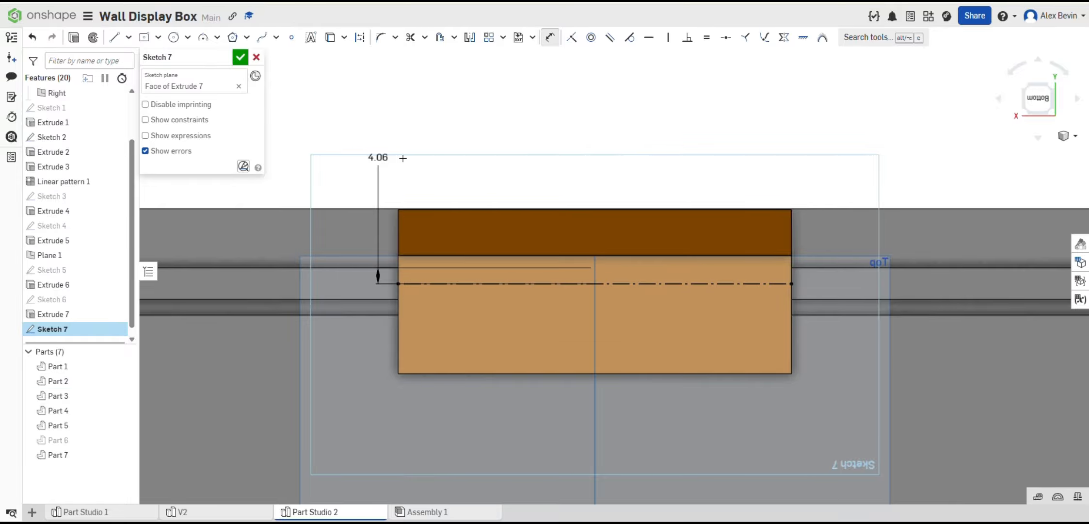
Place two sketch points on the horizontal construction line, one near each end of the cleat.
{"action": "left_click", "coordinate": [291, 37]}
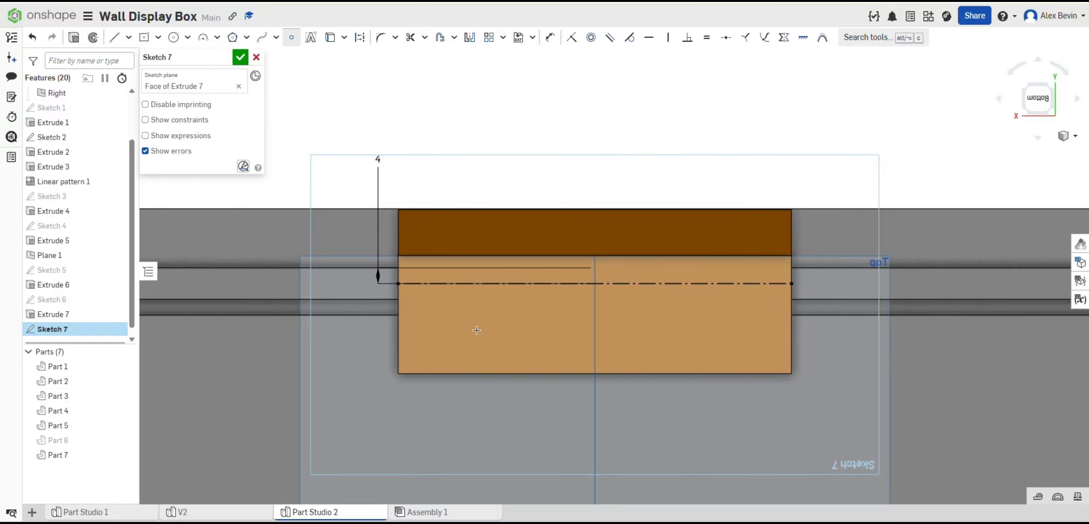
{"action": "scroll", "coordinate": [456, 283], "scroll_direction": "up", "scroll_amount": 3}
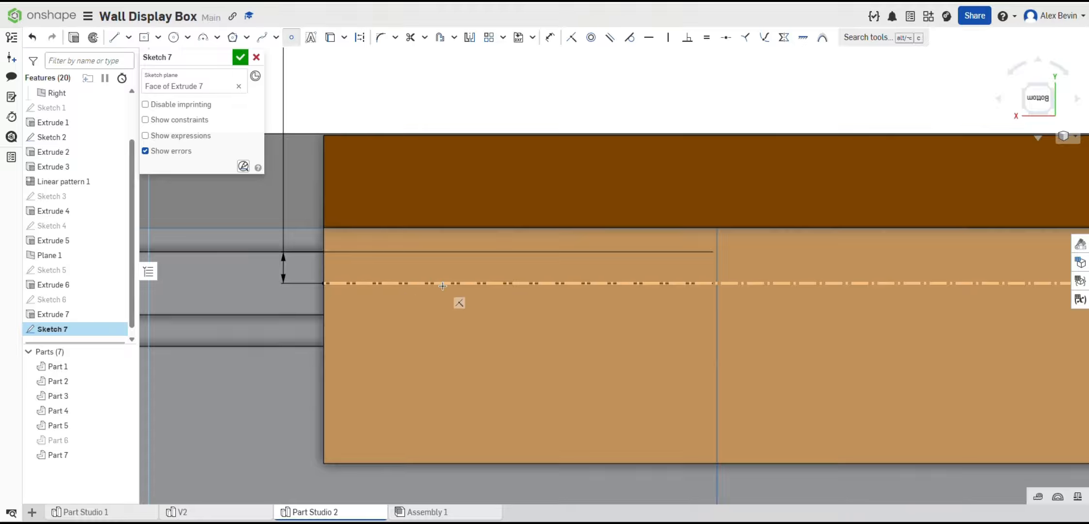
{"action": "scroll", "coordinate": [733, 264], "scroll_direction": "down", "scroll_amount": 5}
{"action": "scroll", "coordinate": [729, 272], "scroll_direction": "up", "scroll_amount": 5}
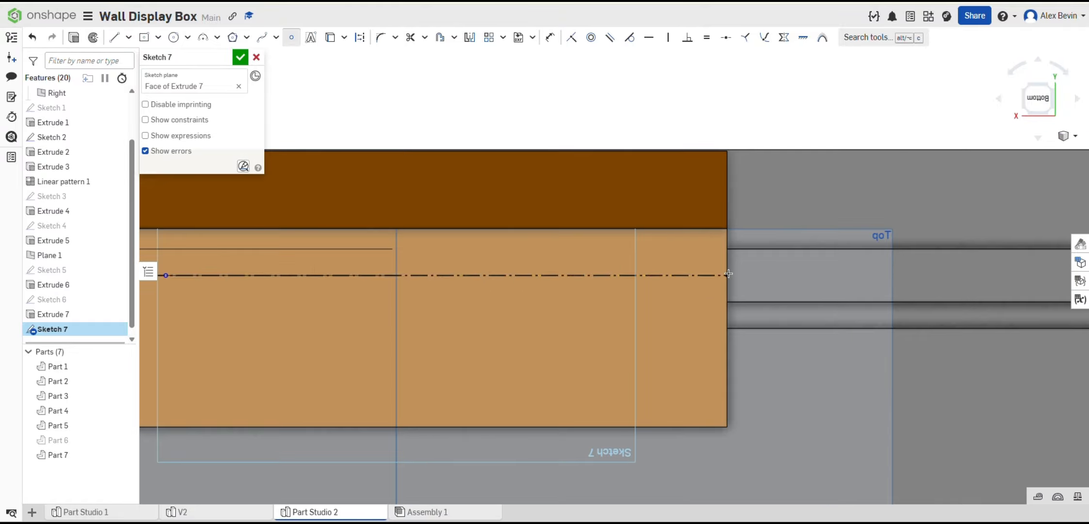
{"action": "left_click", "coordinate": [673, 275]}
{"action": "key", "text": "Escape"}
{"action": "scroll", "coordinate": [617, 291], "scroll_direction": "down", "scroll_amount": 3}
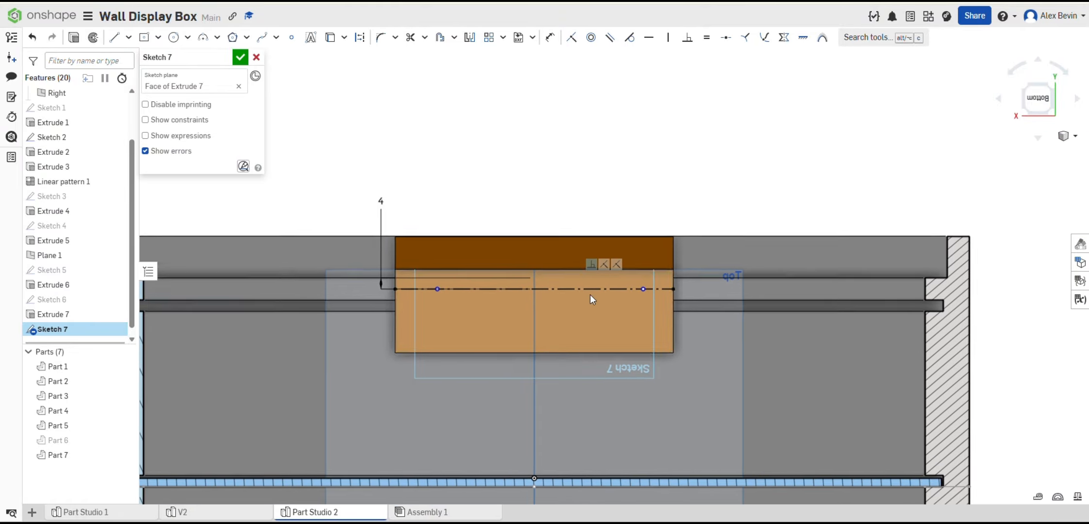
Dimension each of the two points on the construction line 20 mm from its nearest cleat end.
{"action": "scroll", "coordinate": [560, 295], "scroll_direction": "up", "scroll_amount": 3}
{"action": "key", "text": "u"}
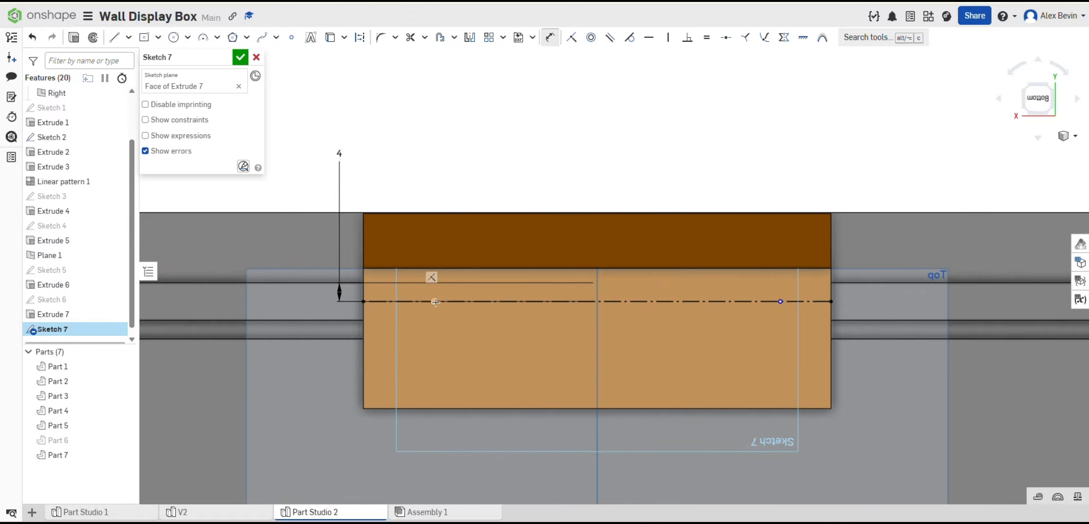
{"action": "left_click", "coordinate": [435, 301]}
{"action": "left_click", "coordinate": [398, 167]}
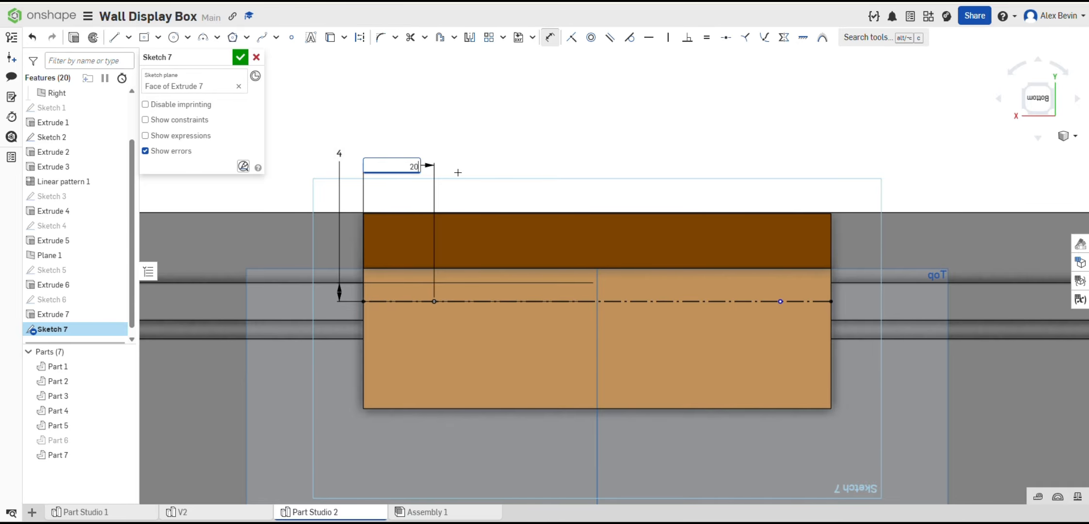
{"action": "left_click", "coordinate": [780, 302]}
{"action": "left_click", "coordinate": [774, 156]}
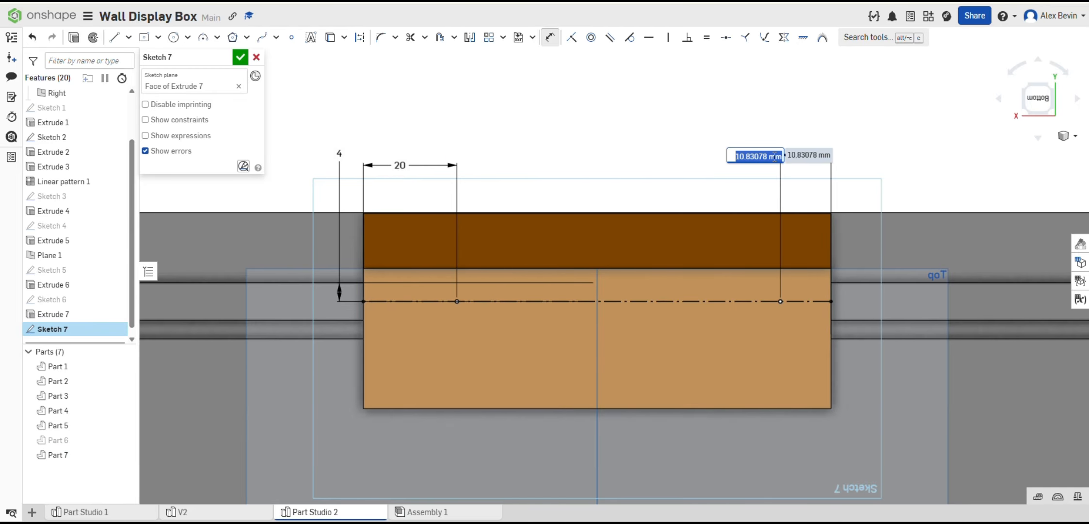
{"action": "key", "text": "Return"}
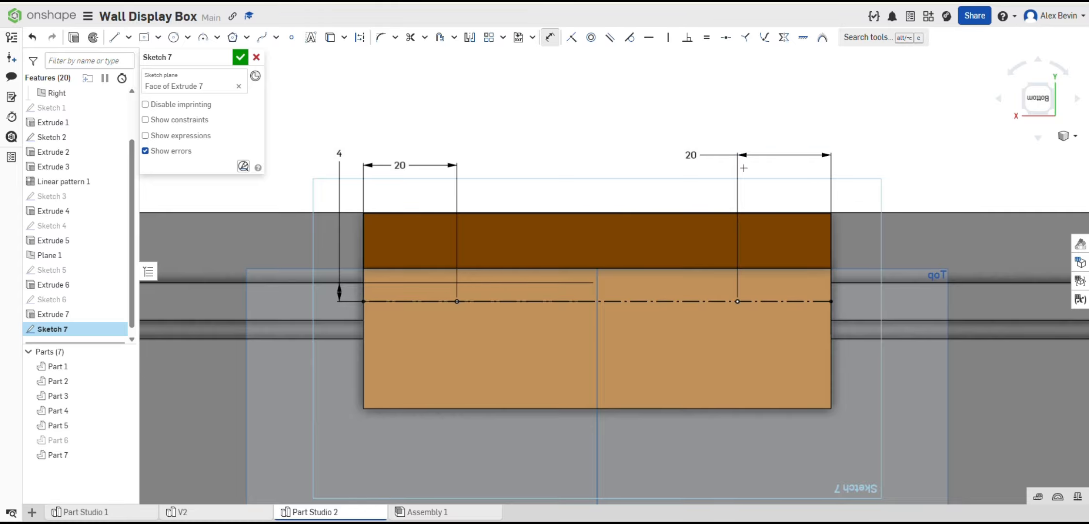
Add points at and directly above the midpoint of the cleat's lower edge, dimension the spacing between them, and finish the sketch.
{"action": "right_click_drag", "start_coordinate": [685, 202], "coordinate": [574, 184]}
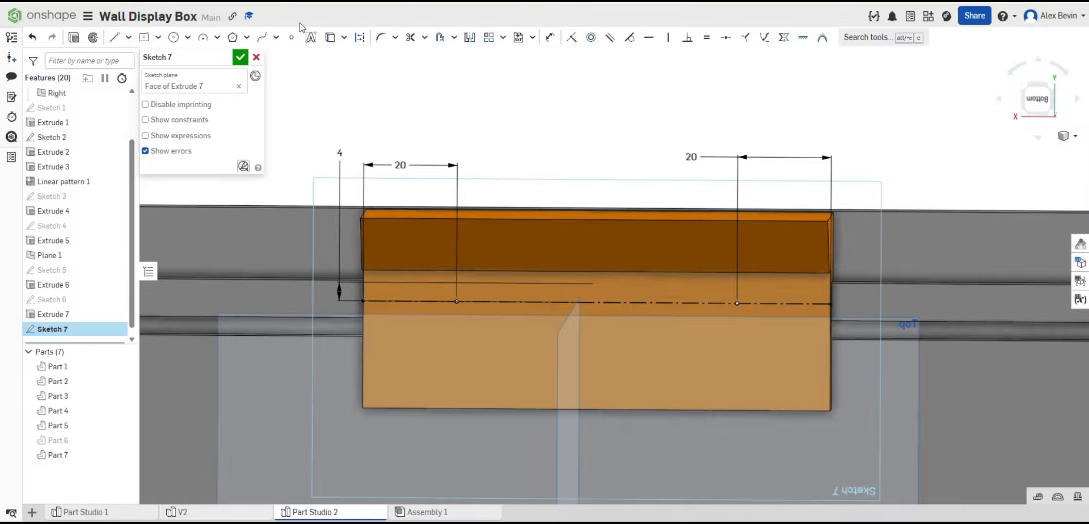
{"action": "left_click", "coordinate": [291, 37]}
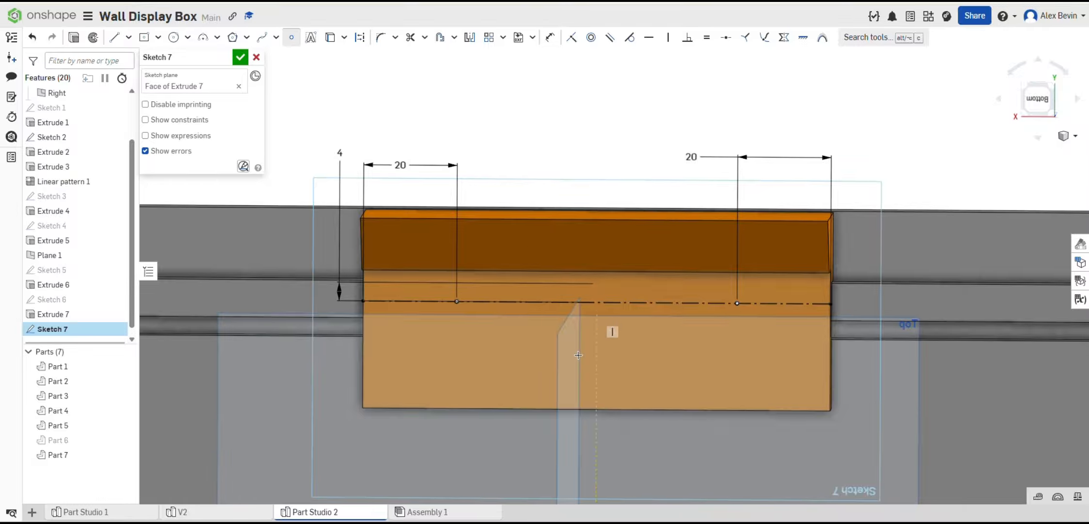
{"action": "left_click", "coordinate": [597, 410]}
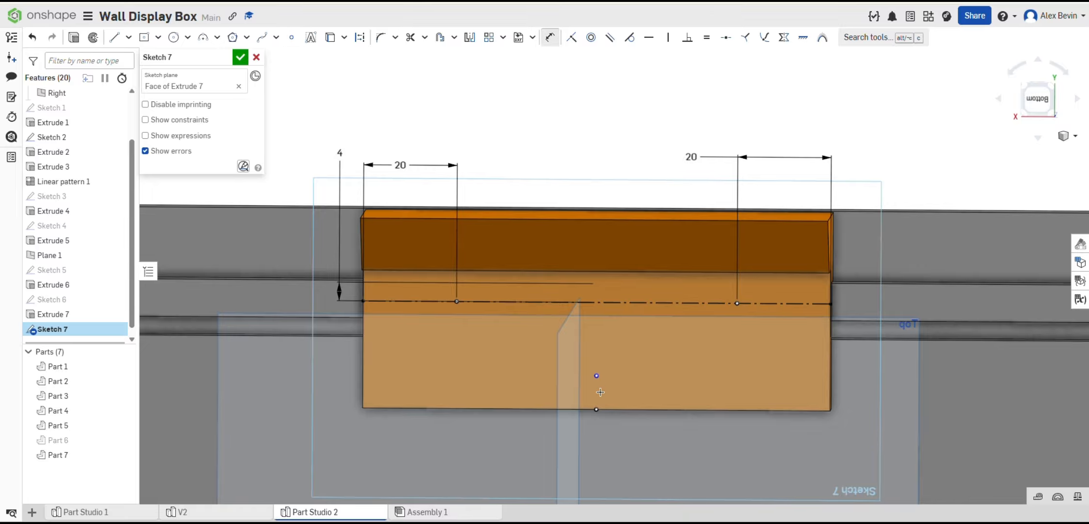
{"action": "left_click", "coordinate": [596, 405]}
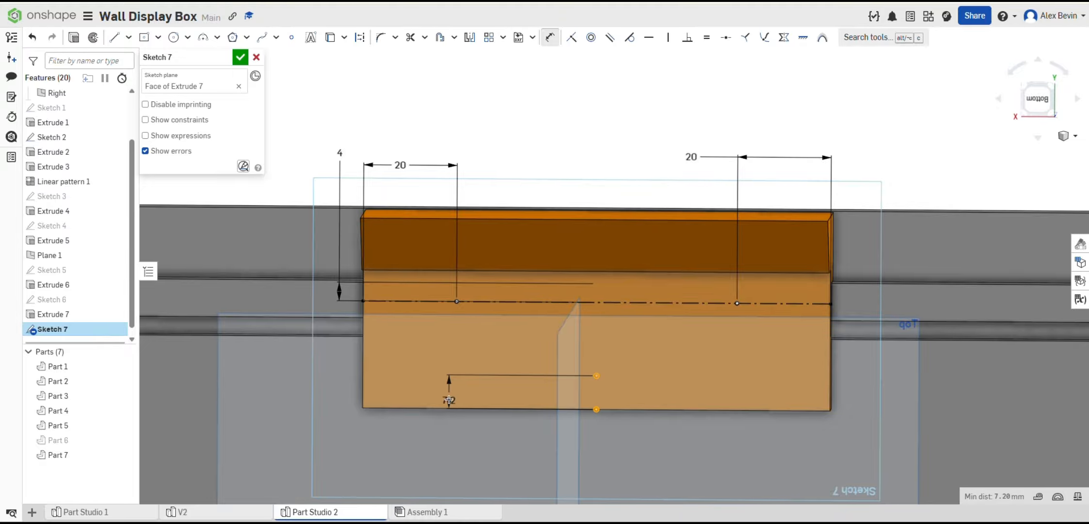
{"action": "left_click", "coordinate": [466, 396]}
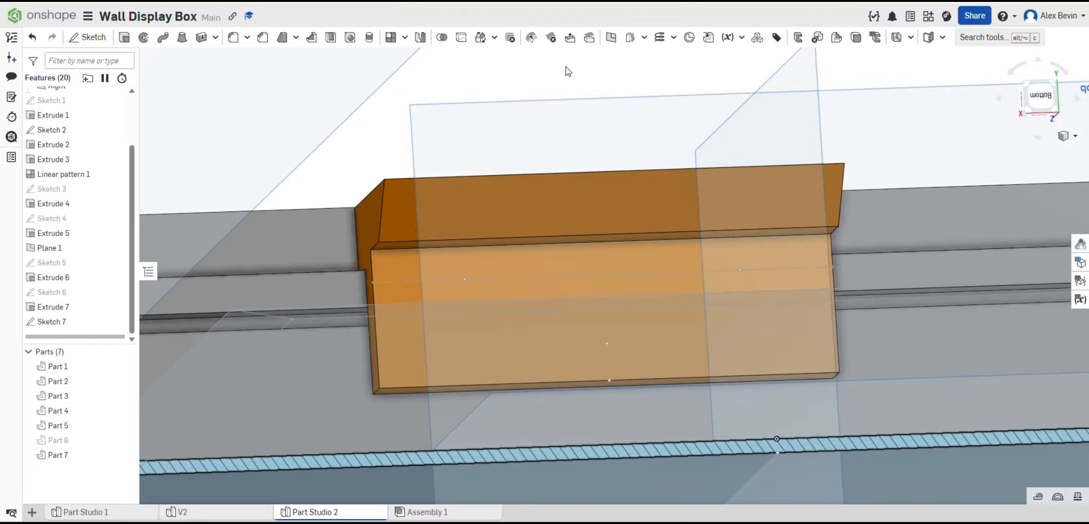
Start a metric countersink Hole feature with 5 mm drill size at the three screw points and set its termination to Blind.
{"action": "left_click", "coordinate": [350, 38]}
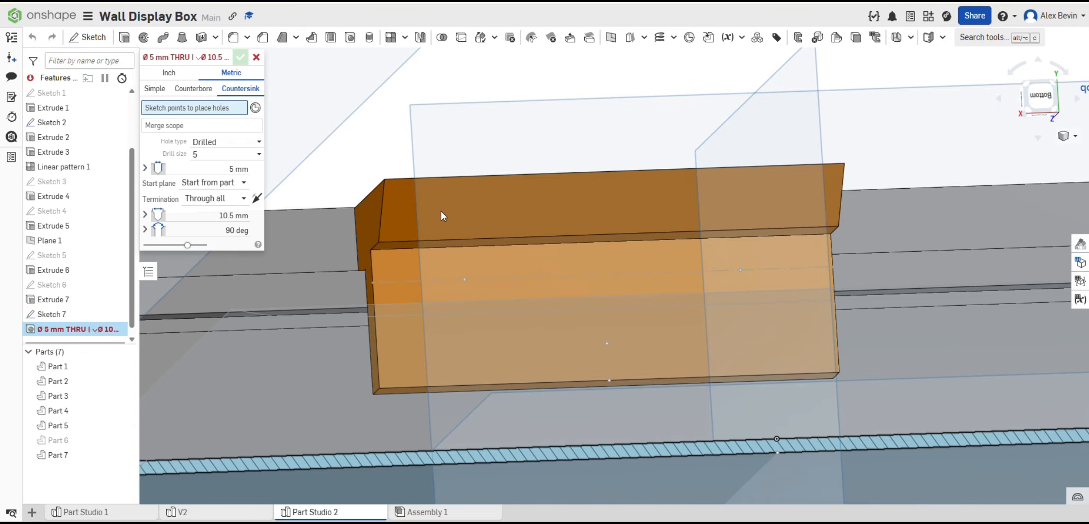
{"action": "left_click", "coordinate": [466, 278]}
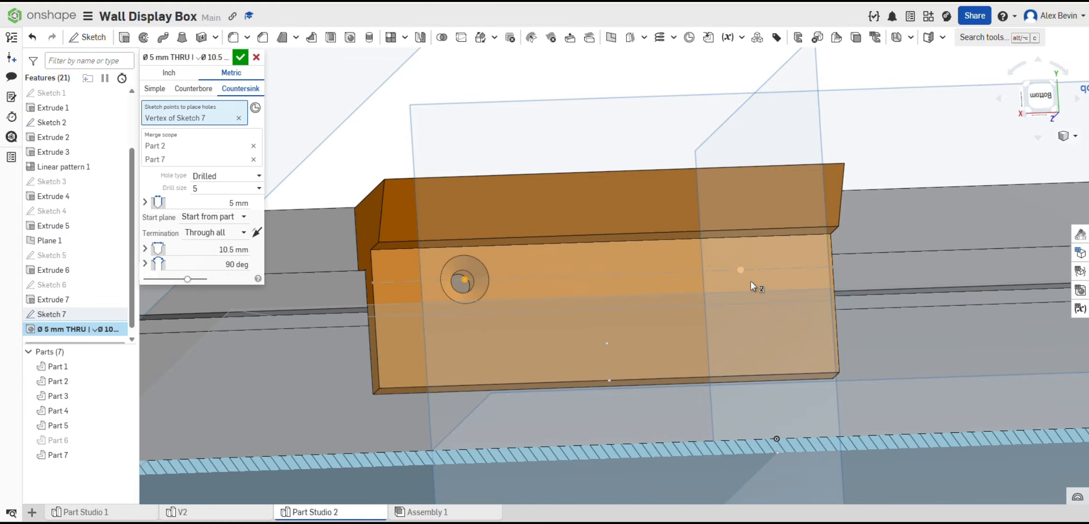
{"action": "left_click", "coordinate": [607, 343]}
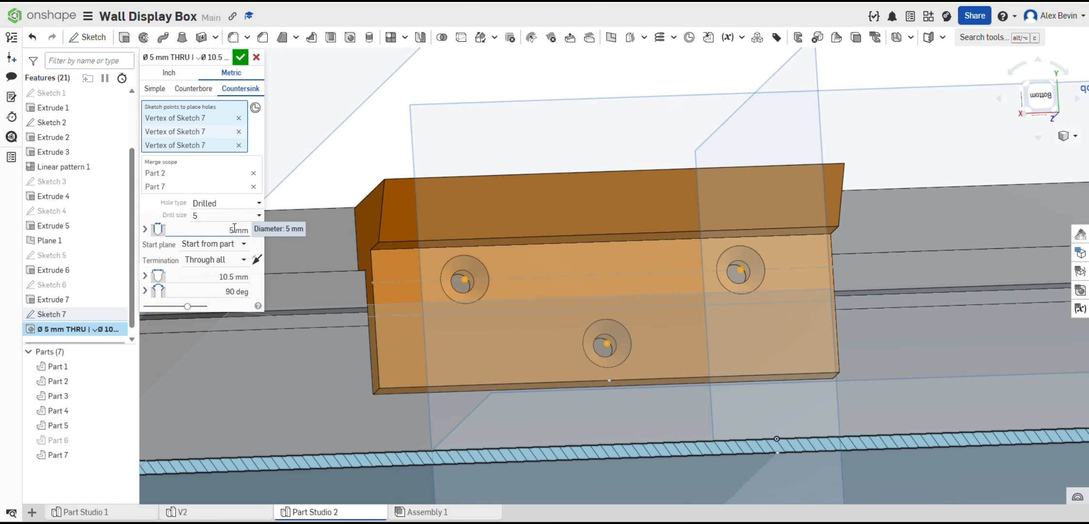
{"action": "left_click", "coordinate": [221, 260]}
{"action": "left_click", "coordinate": [198, 275]}
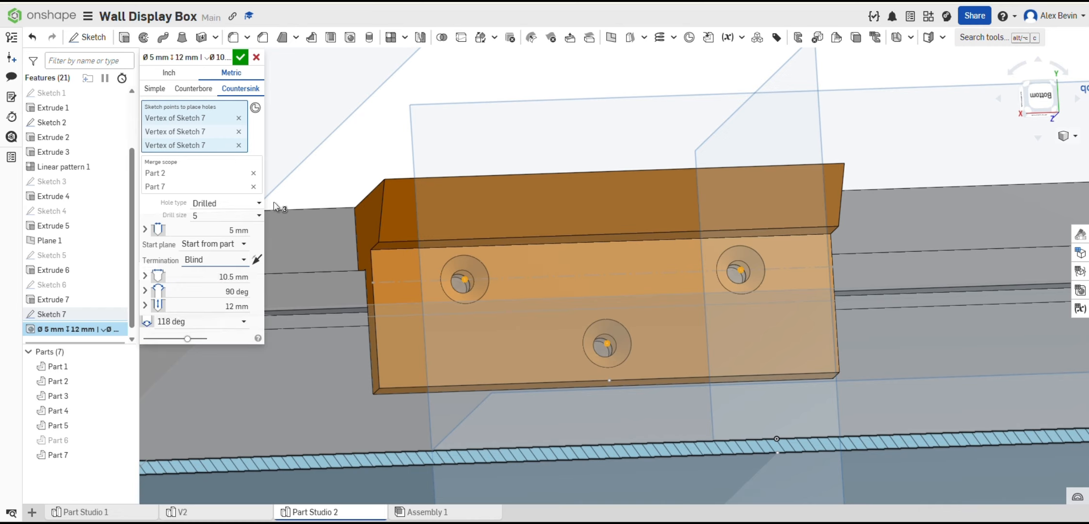
Check the hole settings in the V2 studio and enter 7.14 mm diameter, 4 degree angle and 16 mm depth for the new holes.
{"action": "left_click", "coordinate": [204, 510]}
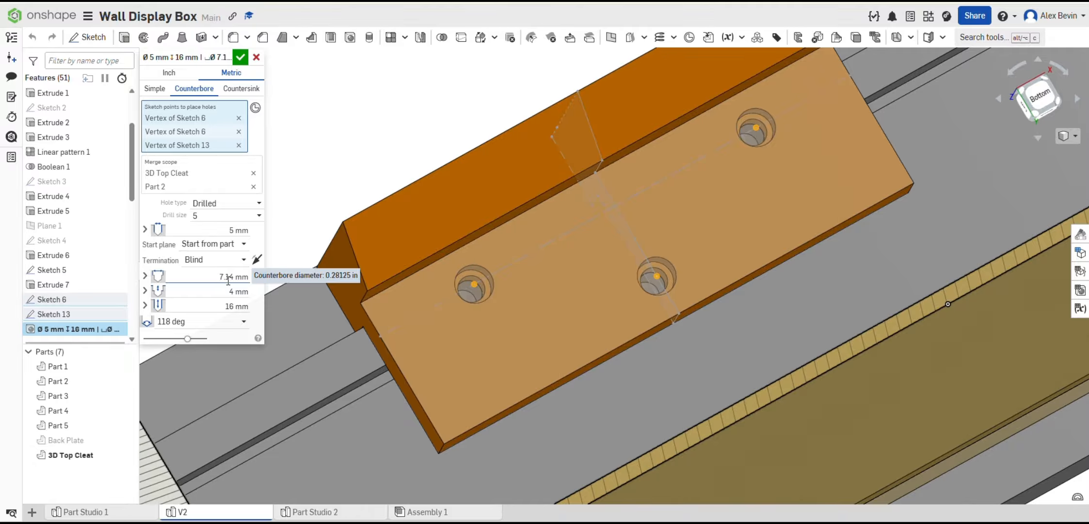
{"action": "left_click", "coordinate": [303, 515]}
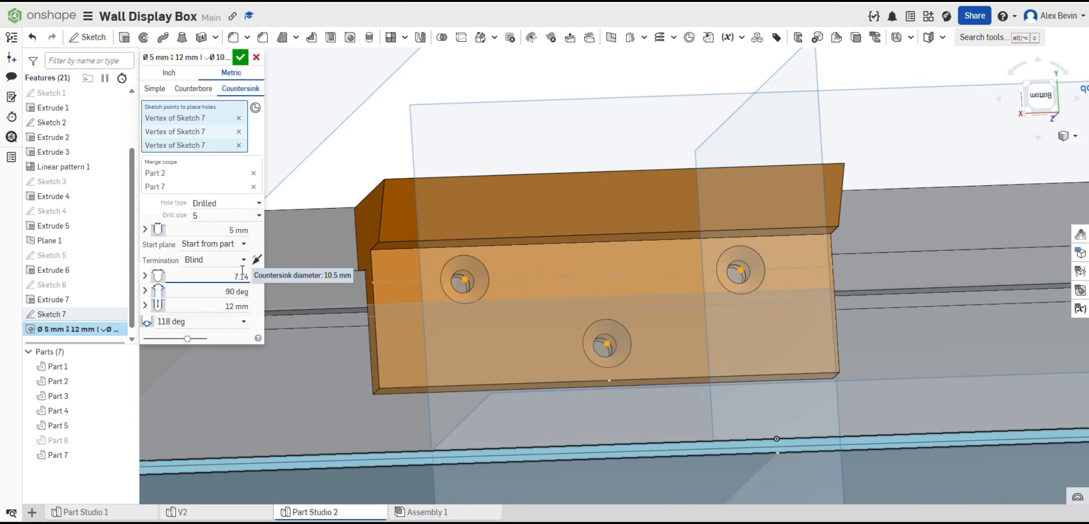
{"action": "key", "text": "Tab"}
{"action": "type", "text": "4"}
{"action": "key", "text": "Tab"}
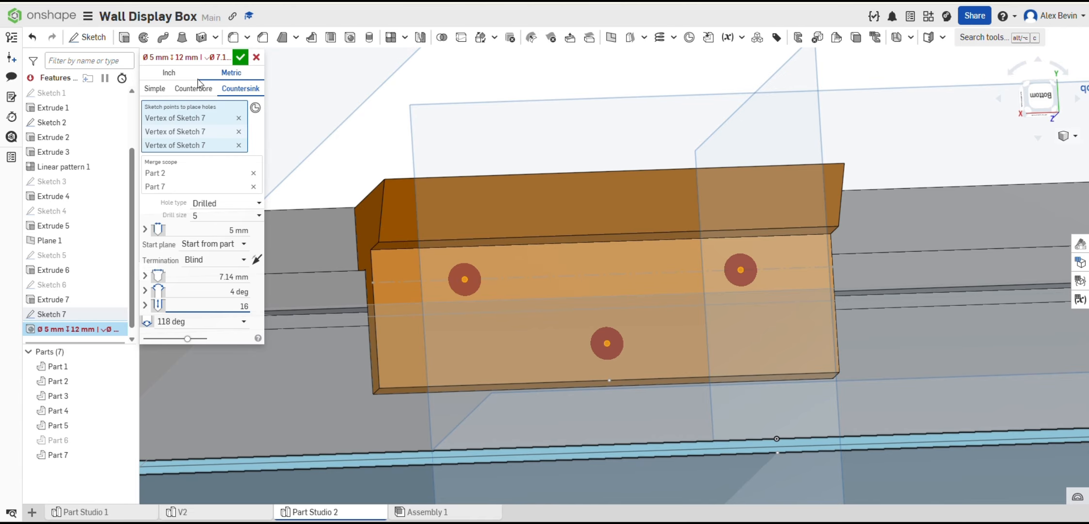
Change the holes to counterbore with a 7.14 mm diameter and 4 mm depth, and accept the feature.
{"action": "left_click", "coordinate": [198, 90]}
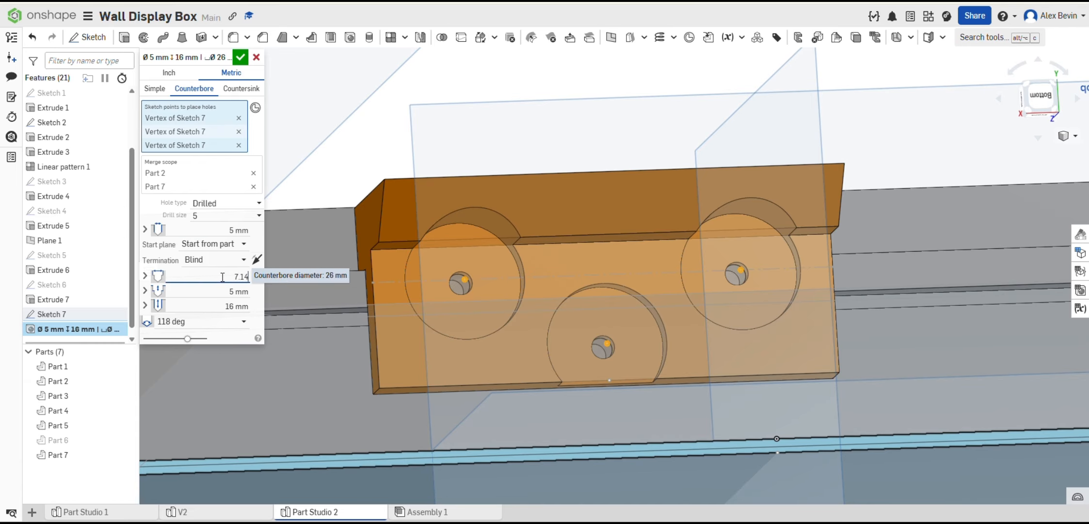
{"action": "key", "text": "Tab"}
{"action": "type", "text": "4"}
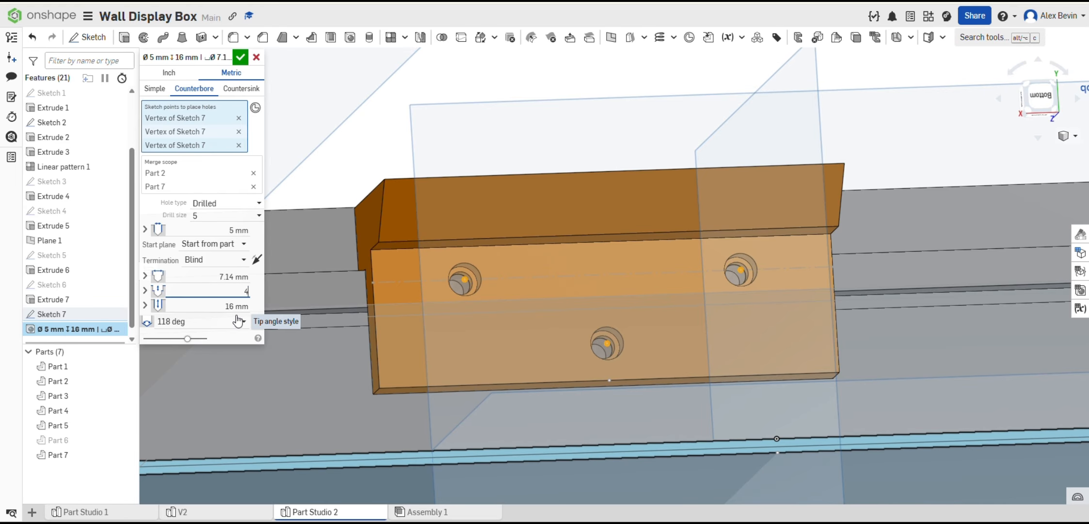
{"action": "key", "text": "Tab"}
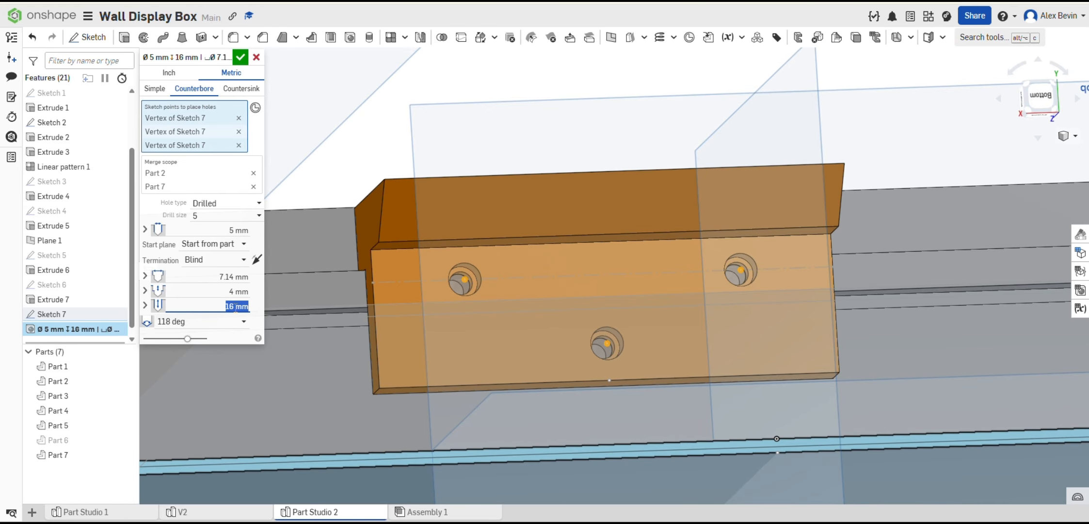
{"action": "left_click", "coordinate": [239, 57]}
Make the hidden Part 6 visible behind the cleat.
{"action": "right_click_drag", "start_coordinate": [643, 327], "coordinate": [691, 280]}
{"action": "scroll", "coordinate": [727, 257], "scroll_direction": "down", "scroll_amount": 6}
{"action": "scroll", "coordinate": [800, 223], "scroll_direction": "up", "scroll_amount": 6}
{"action": "right_click_drag", "start_coordinate": [813, 223], "coordinate": [733, 248]}
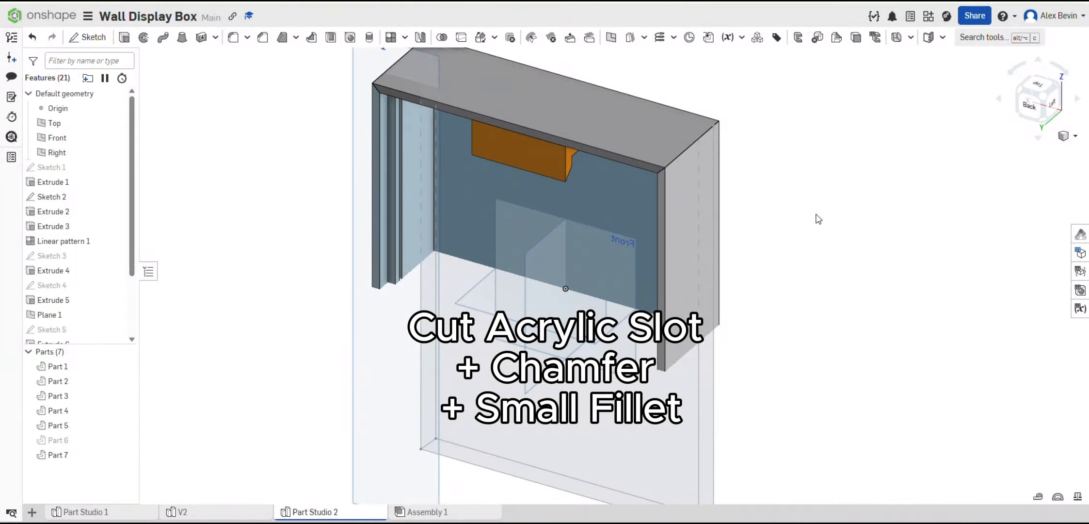
{"action": "scroll", "coordinate": [124, 291], "scroll_direction": "down", "scroll_amount": 3}
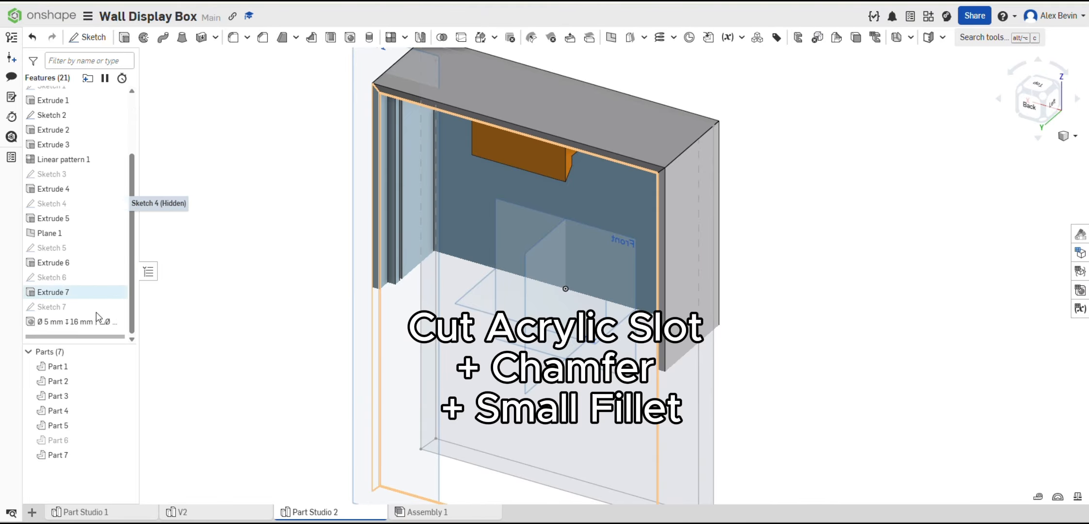
{"action": "left_click", "coordinate": [125, 441]}
{"action": "scroll", "coordinate": [575, 153], "scroll_direction": "up", "scroll_amount": 5}
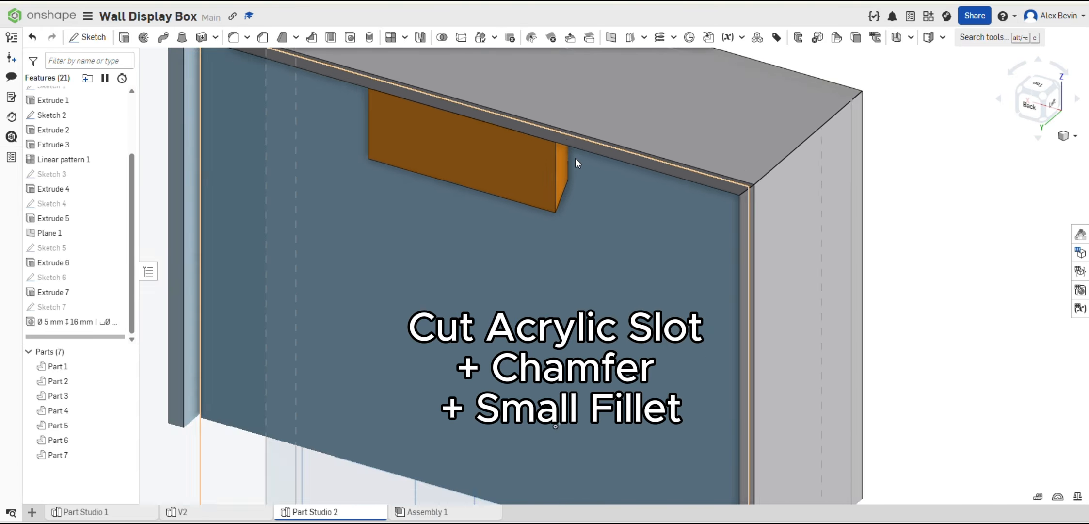
Section the model along the Right plane to examine how Part 6 meets the cleat, and close the section view.
{"action": "scroll", "coordinate": [575, 158], "scroll_direction": "down", "scroll_amount": 5}
{"action": "right_click_drag", "start_coordinate": [699, 120], "coordinate": [522, 314]}
{"action": "left_click", "coordinate": [522, 313]}
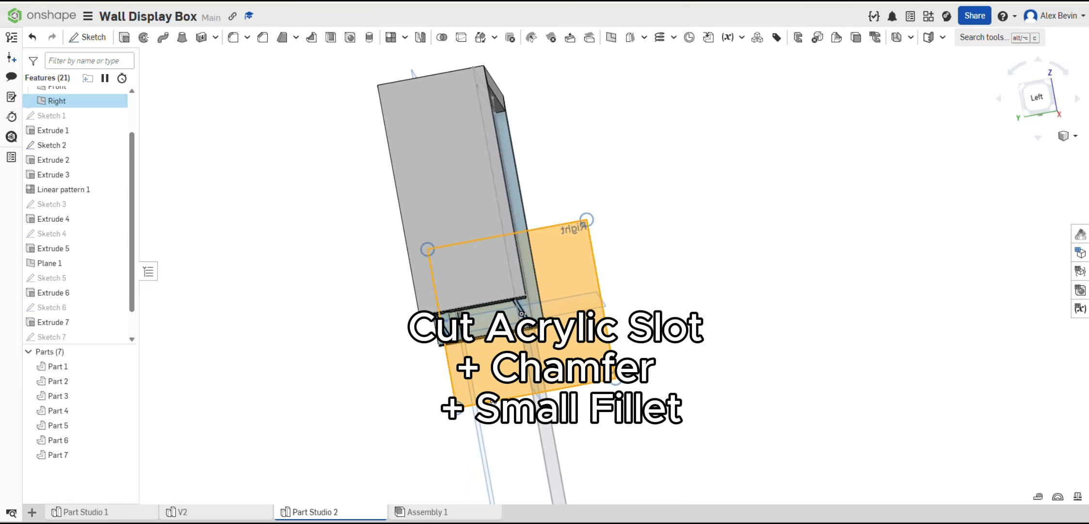
{"action": "right_click", "coordinate": [580, 215]}
{"action": "left_click", "coordinate": [537, 282]}
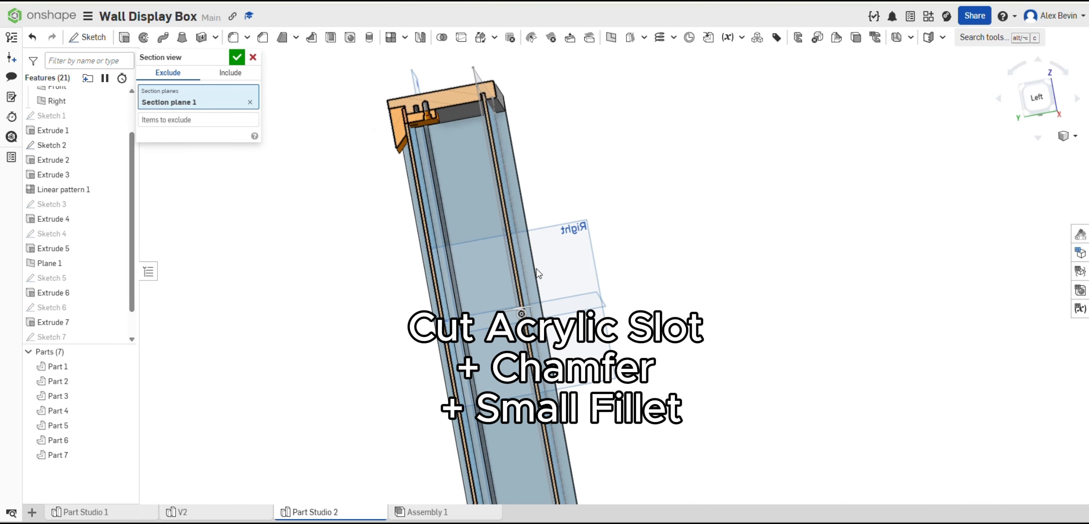
{"action": "scroll", "coordinate": [416, 144], "scroll_direction": "up", "scroll_amount": 10}
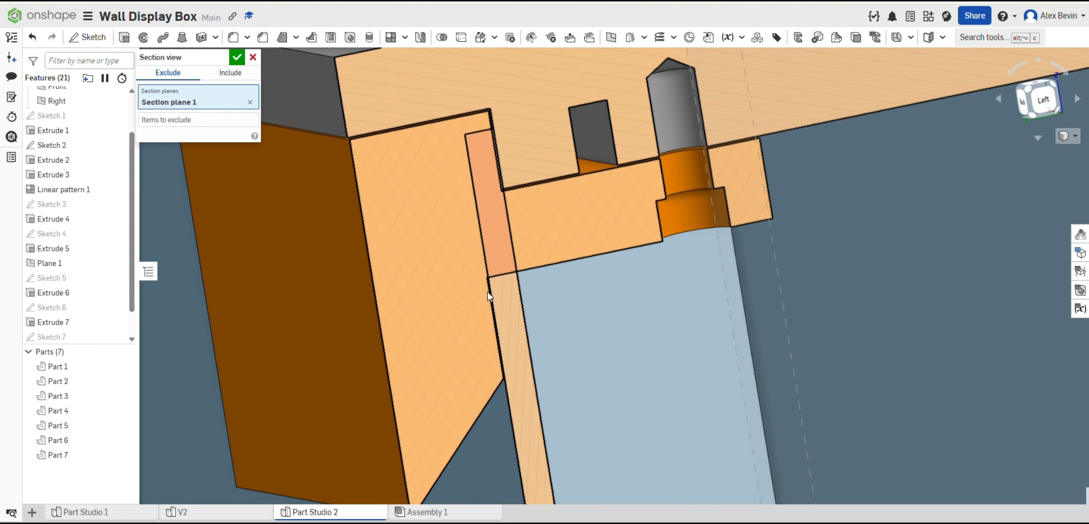
{"action": "scroll", "coordinate": [564, 179], "scroll_direction": "down", "scroll_amount": 5}
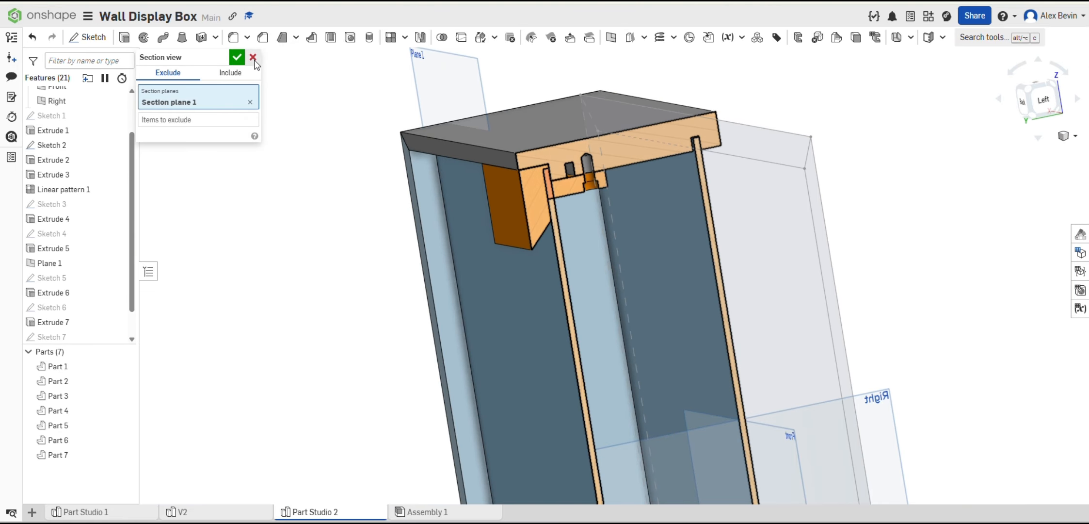
{"action": "left_click", "coordinate": [252, 58]}
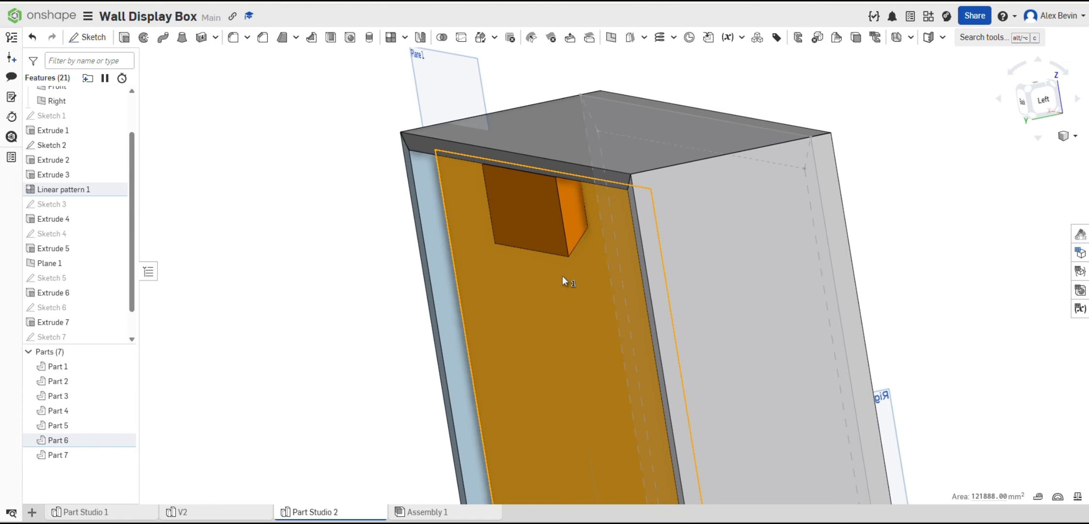
Start a sketch on Part 6's back face and draw a center-point rectangle about 80 mm wide over the cleat, aligned with its vertical centerline.
{"action": "key", "text": "n"}
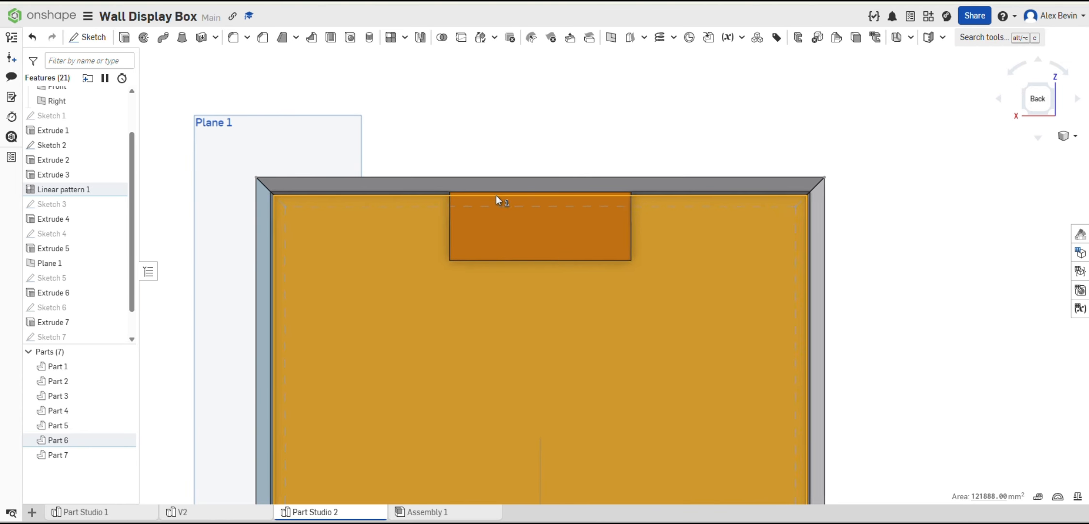
{"action": "scroll", "coordinate": [518, 222], "scroll_direction": "up", "scroll_amount": 3}
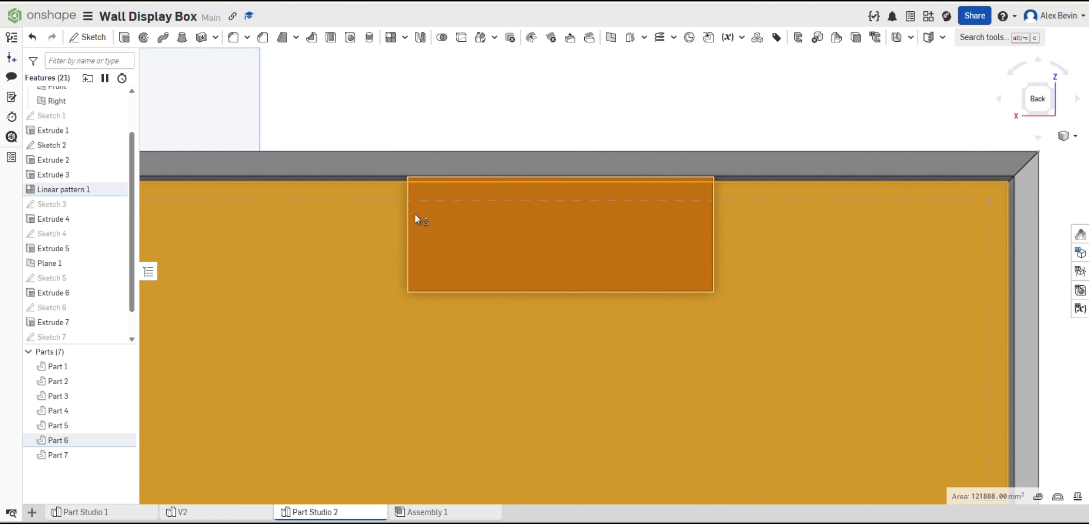
{"action": "left_click", "coordinate": [88, 37]}
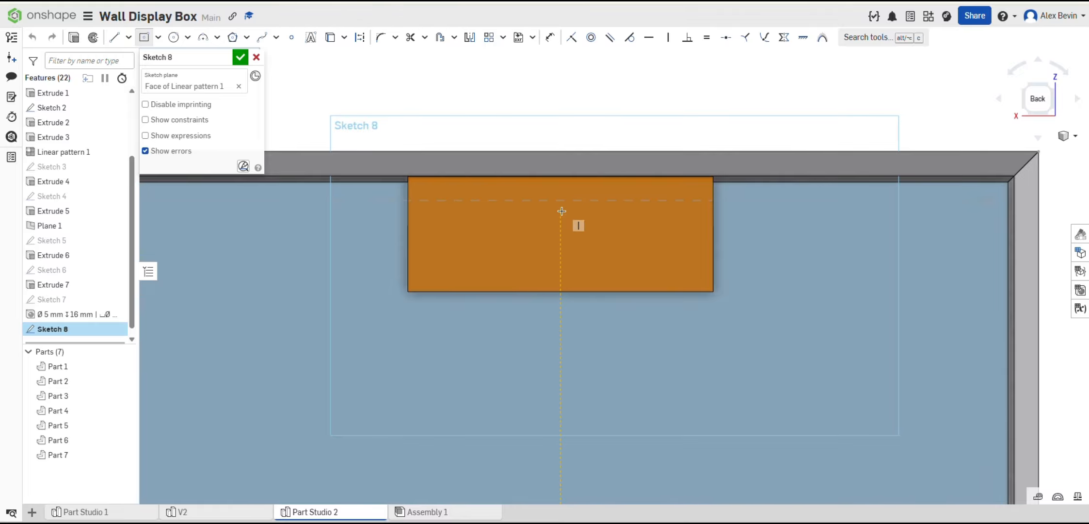
{"action": "left_click", "coordinate": [683, 192]}
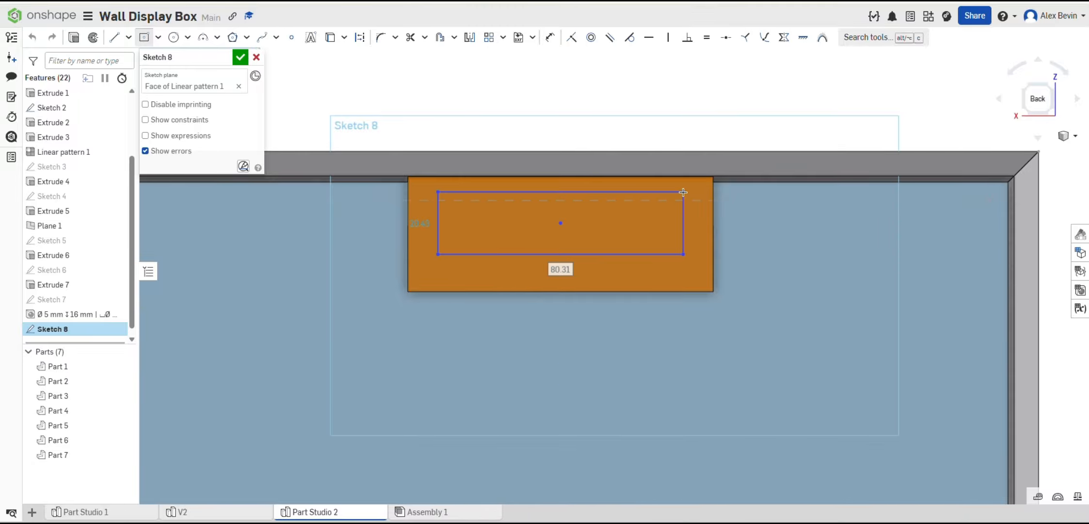
Make the rectangle's top edge coincident with the top edge of the back panel.
{"action": "left_click", "coordinate": [630, 193]}
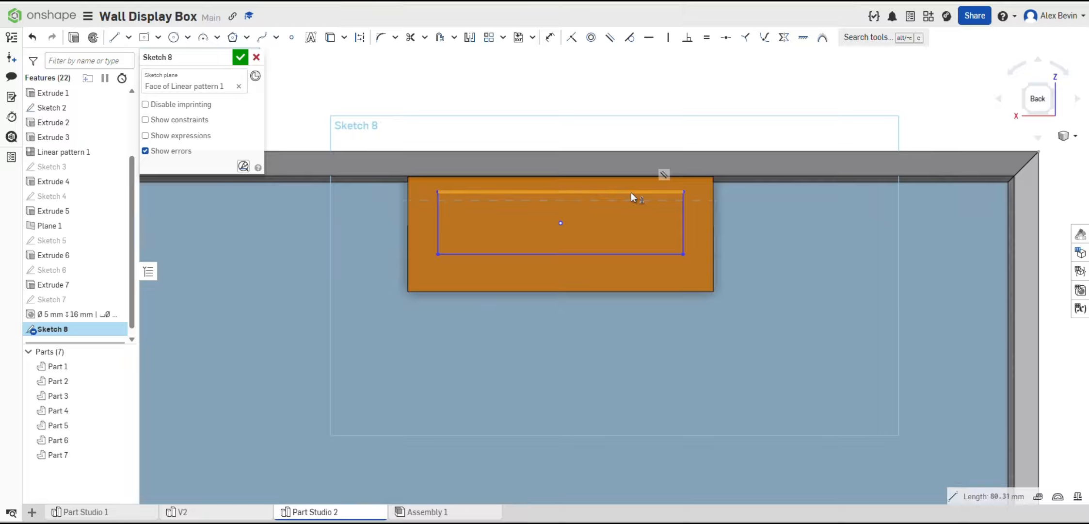
{"action": "scroll", "coordinate": [539, 176], "scroll_direction": "up", "scroll_amount": 2}
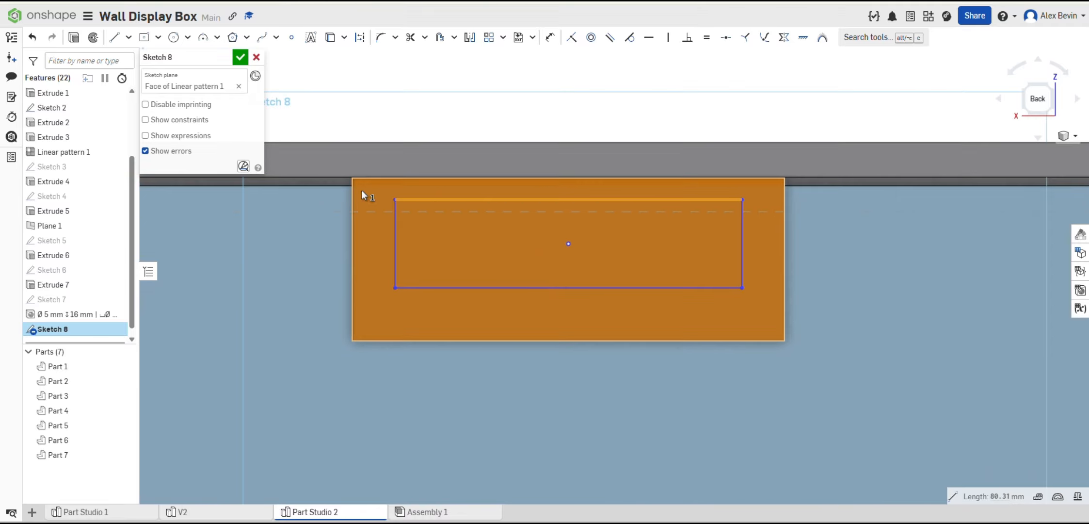
{"action": "left_click", "coordinate": [332, 185]}
{"action": "key", "text": "i"}
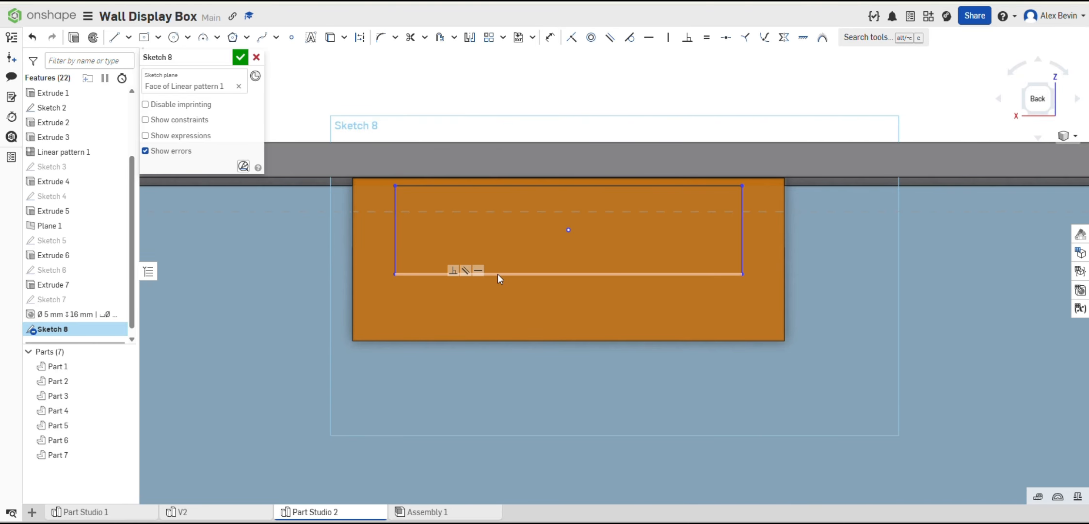
Dimension the rectangle's height to 14.5 mm.
{"action": "key", "text": "d"}
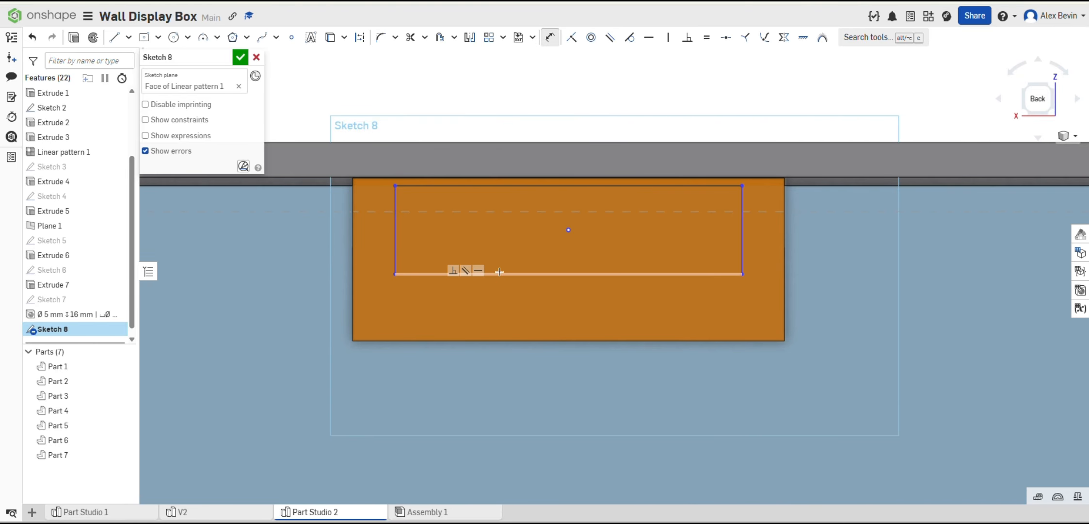
{"action": "left_click", "coordinate": [455, 185]}
{"action": "left_click", "coordinate": [458, 275]}
{"action": "left_click", "coordinate": [404, 85]}
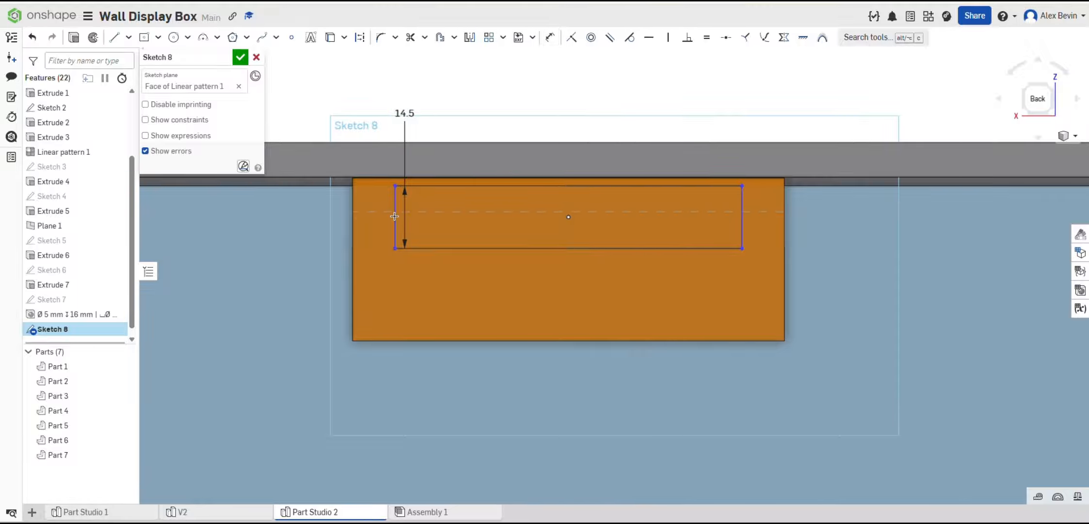
Widen the rectangle past the cleat's sides and set its side edge 0.2 mm outside the cleat.
{"action": "left_click_drag", "start_coordinate": [393, 214], "coordinate": [342, 214]}
{"action": "scroll", "coordinate": [351, 215], "scroll_direction": "up", "scroll_amount": 5}
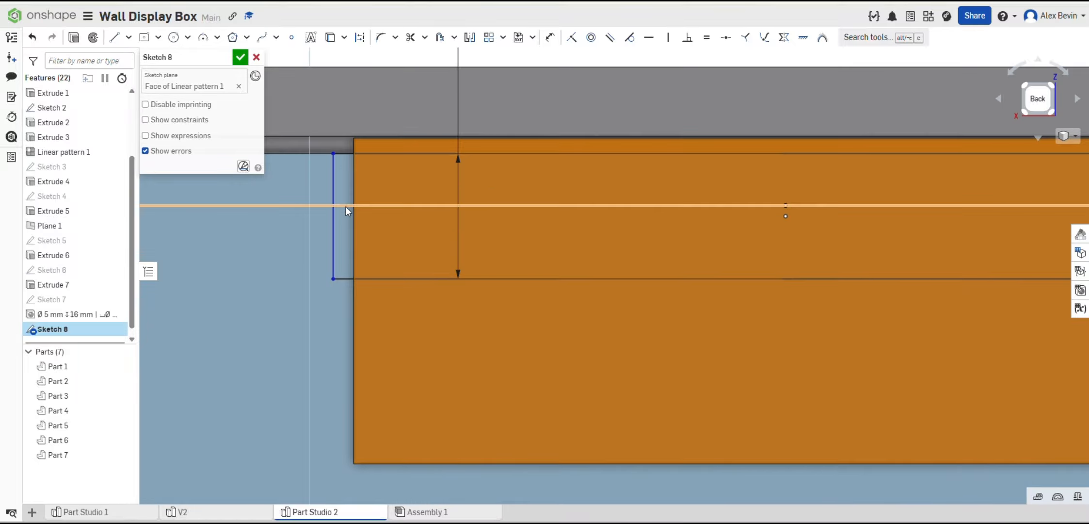
{"action": "key", "text": "u"}
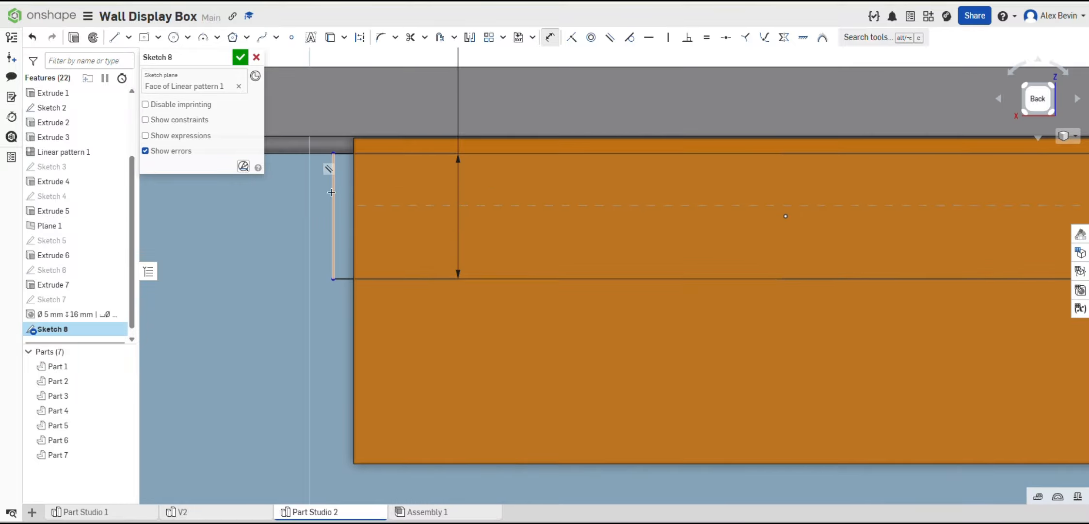
{"action": "left_click", "coordinate": [354, 187]}
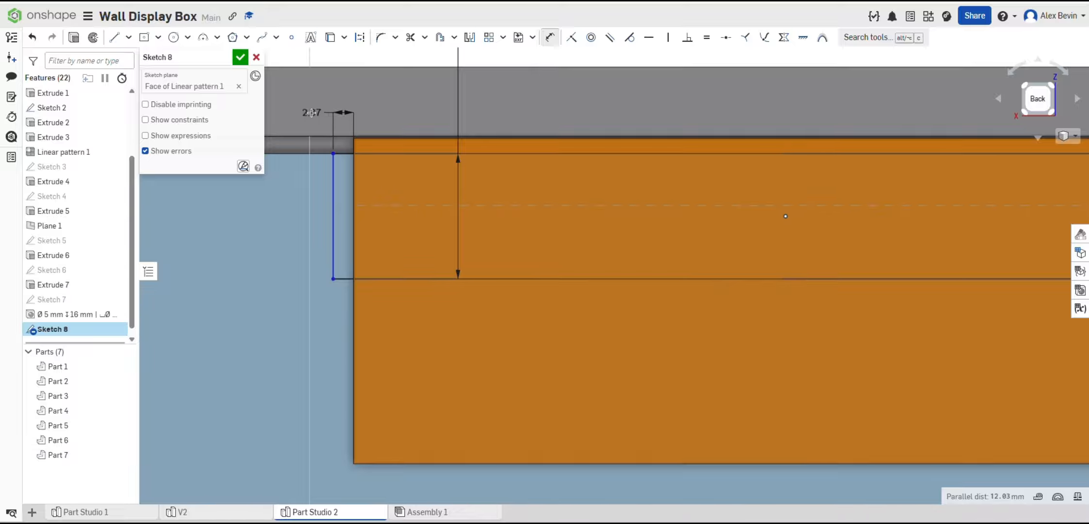
{"action": "left_click", "coordinate": [340, 112]}
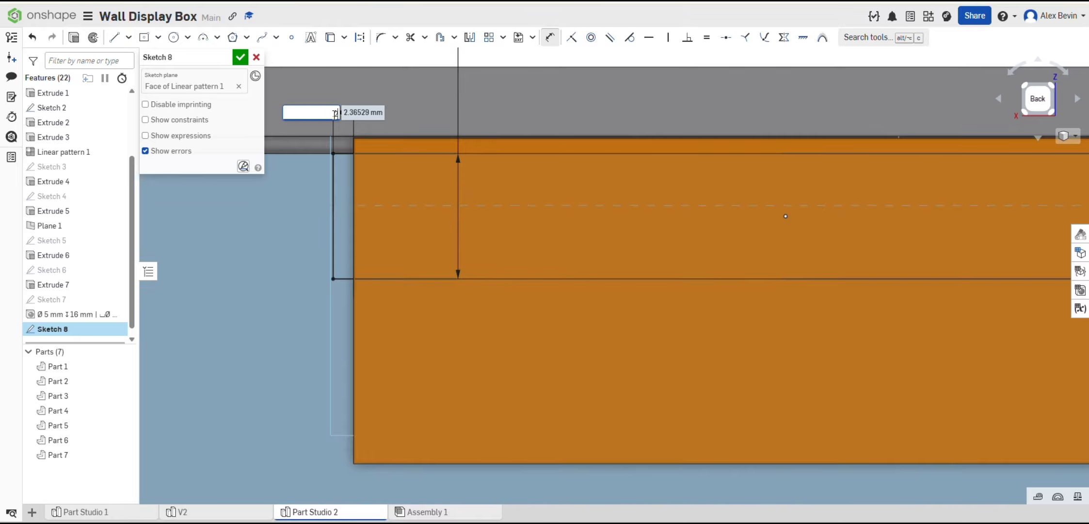
{"action": "key", "text": "Return"}
Extrude the rectangle as a 25 mm blind removal with only Part 6 in the merge scope, and accept it.
{"action": "scroll", "coordinate": [688, 201], "scroll_direction": "down", "scroll_amount": 7}
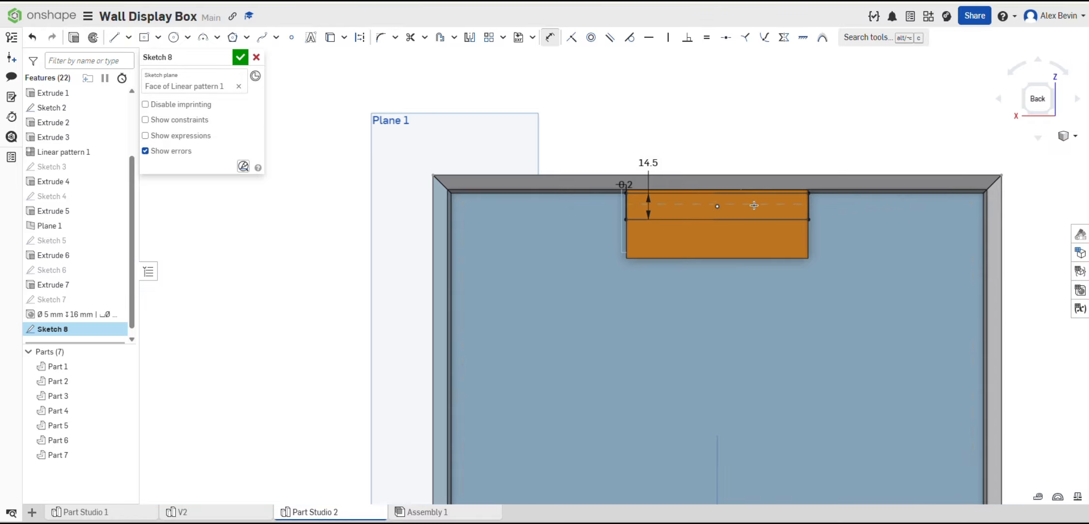
{"action": "middle_click_drag", "start_coordinate": [753, 204], "coordinate": [692, 226]}
{"action": "scroll", "coordinate": [693, 223], "scroll_direction": "up", "scroll_amount": 3}
{"action": "mouse_move", "coordinate": [633, 243]}
{"action": "right_mouse_down"}
{"action": "mouse_move", "coordinate": [660, 242]}
{"action": "mouse_move", "coordinate": [474, 201]}
{"action": "right_mouse_up"}
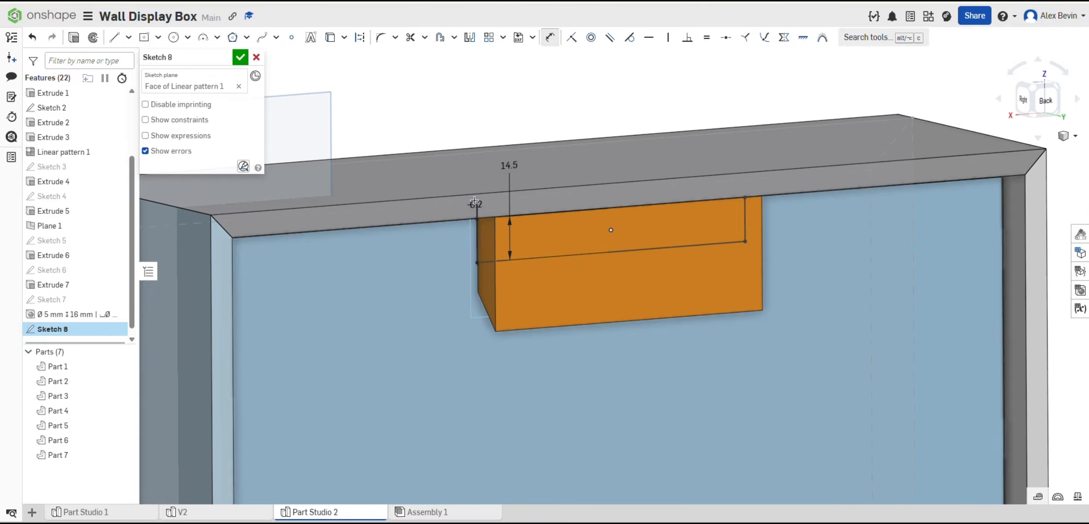
{"action": "left_click", "coordinate": [73, 41]}
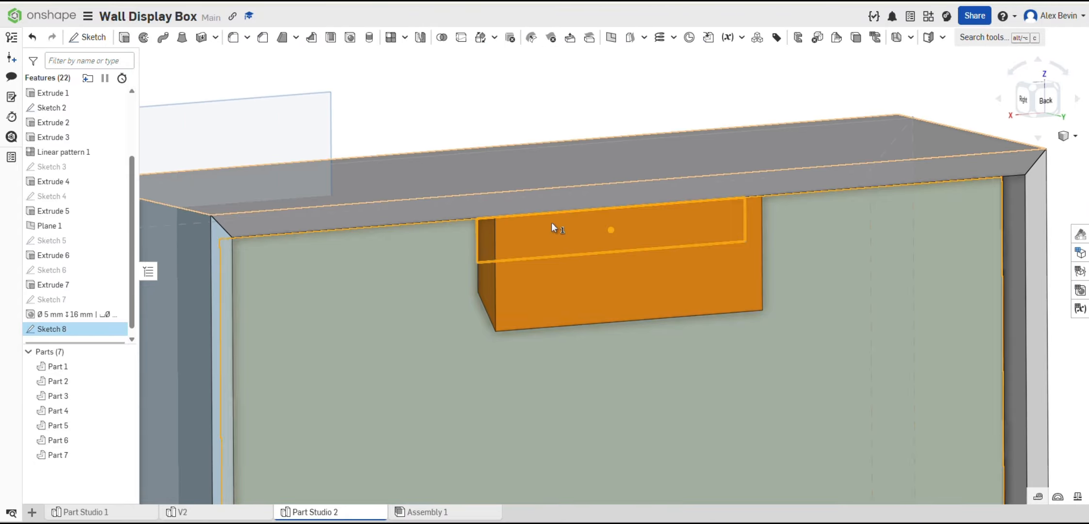
{"action": "left_click", "coordinate": [201, 92]}
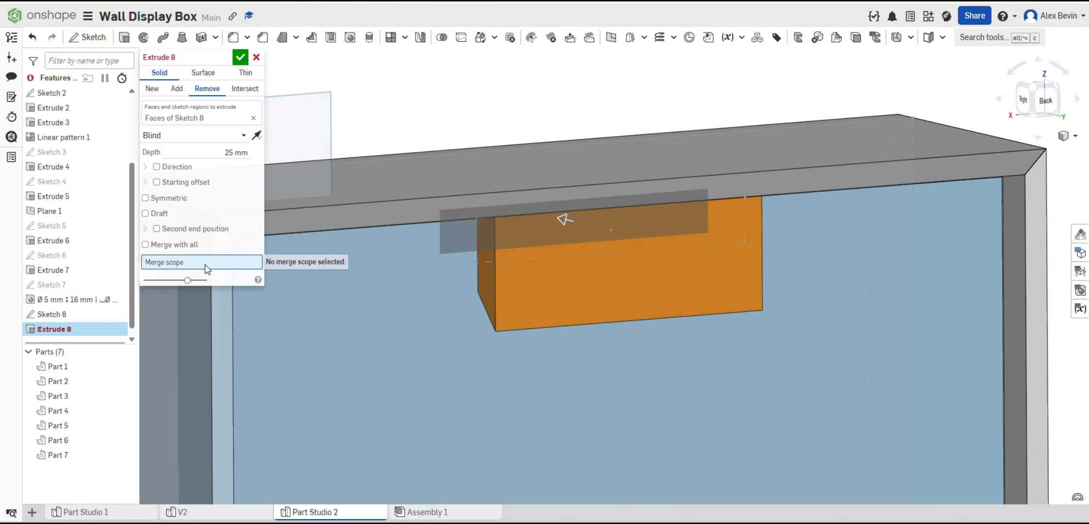
{"action": "left_click", "coordinate": [417, 332]}
{"action": "scroll", "coordinate": [544, 240], "scroll_direction": "up", "scroll_amount": 3}
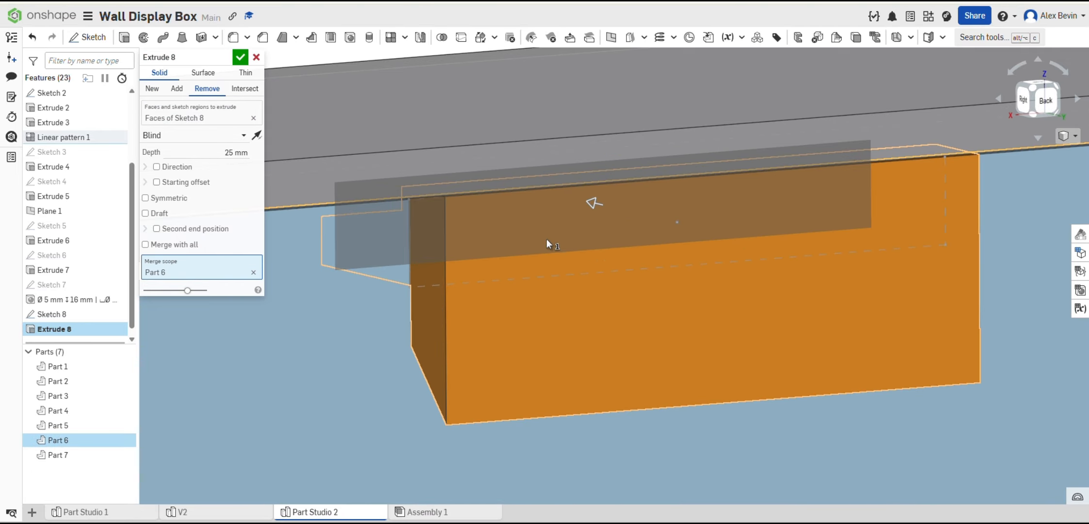
{"action": "scroll", "coordinate": [546, 238], "scroll_direction": "down", "scroll_amount": 5}
{"action": "right_click_drag", "start_coordinate": [554, 312], "coordinate": [513, 307]}
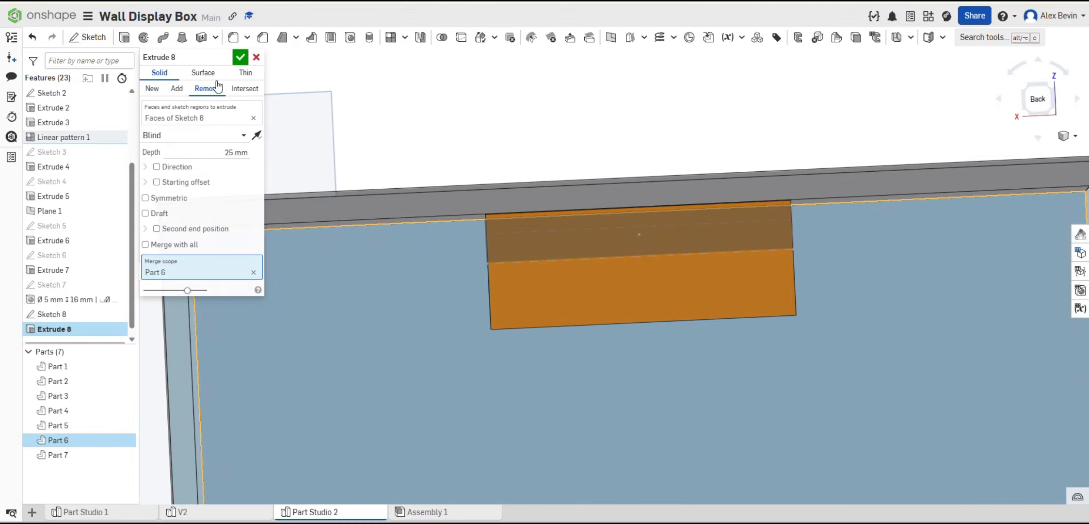
{"action": "left_click", "coordinate": [241, 57]}
Inspect the clearance cut around the cleat, and check the cleat's beveled edges and Chamfer 1 settings in the V2 studio.
{"action": "scroll", "coordinate": [504, 231], "scroll_direction": "up", "scroll_amount": 5}
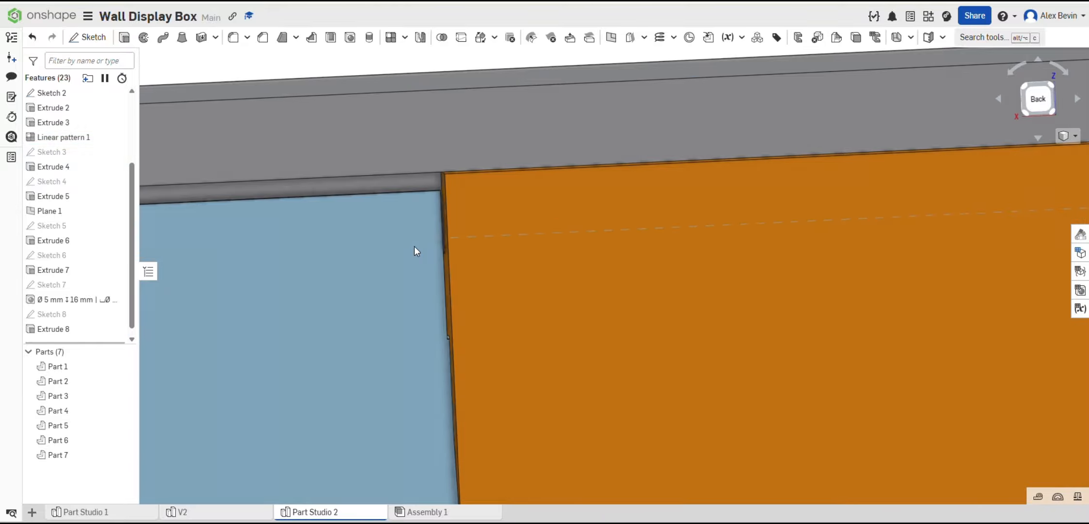
{"action": "scroll", "coordinate": [414, 246], "scroll_direction": "down", "scroll_amount": 8}
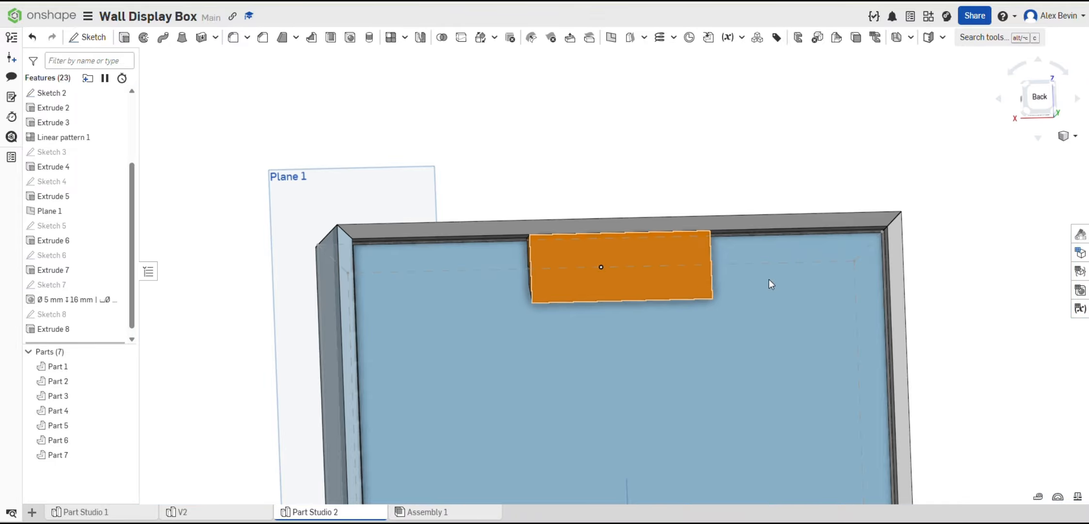
{"action": "right_click_drag", "start_coordinate": [771, 283], "coordinate": [722, 288]}
{"action": "scroll", "coordinate": [736, 269], "scroll_direction": "up", "scroll_amount": 3}
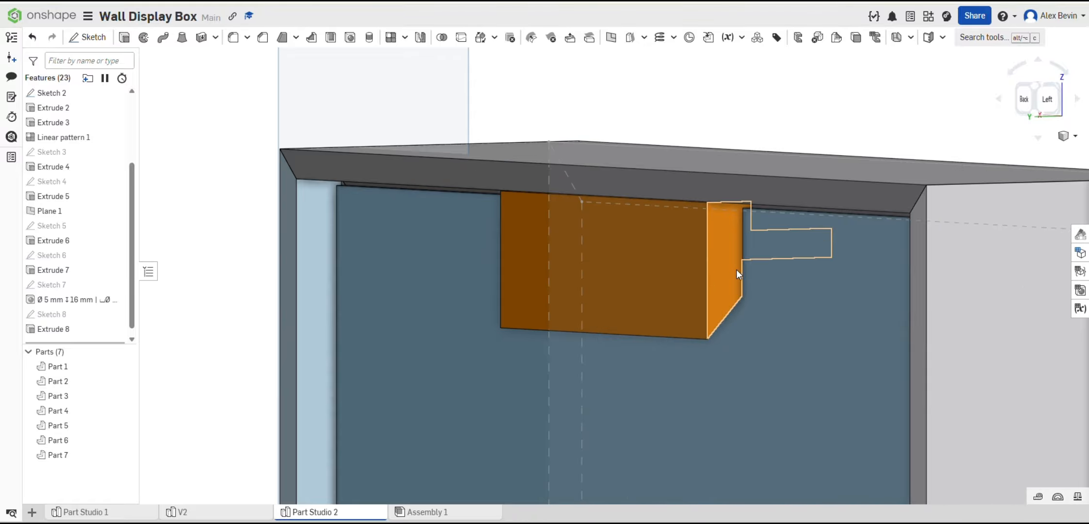
{"action": "left_click", "coordinate": [207, 517]}
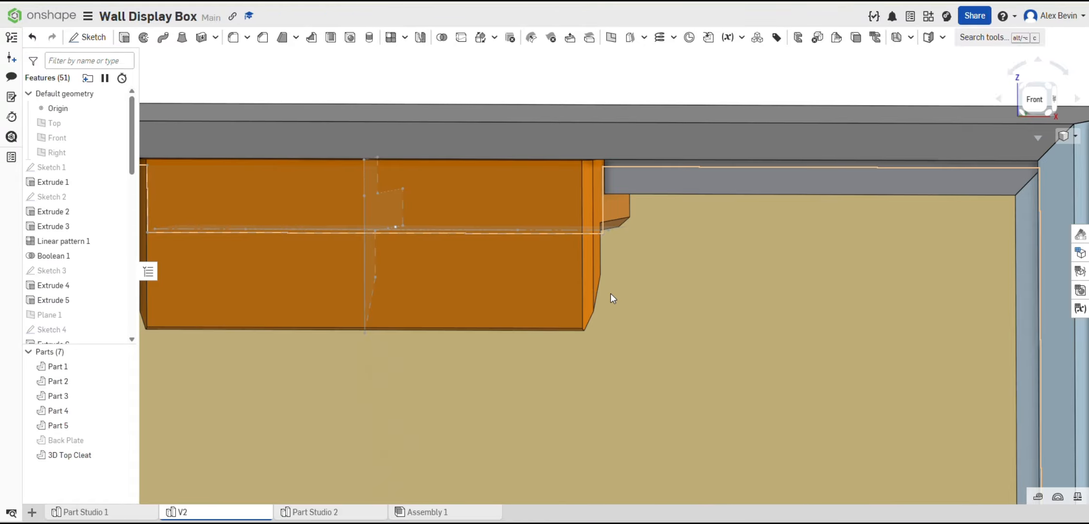
{"action": "right_click_drag", "start_coordinate": [611, 296], "coordinate": [592, 231]}
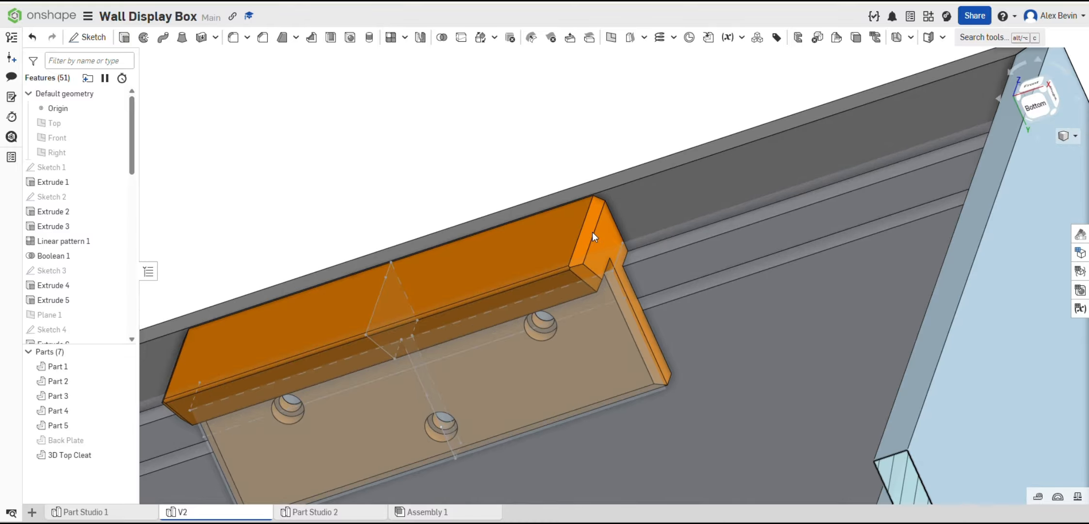
{"action": "scroll", "coordinate": [73, 281], "scroll_direction": "down", "scroll_amount": 5}
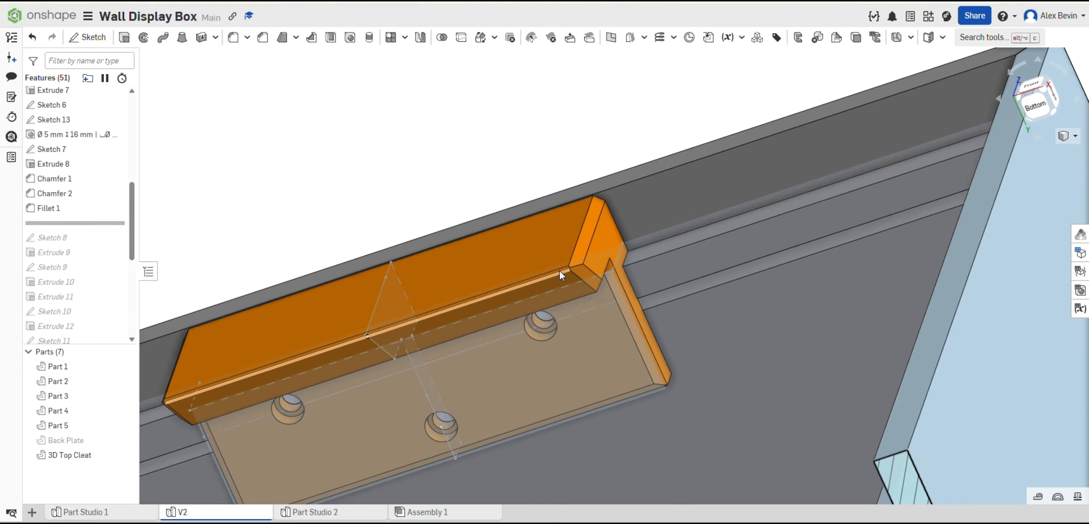
{"action": "right_click_drag", "start_coordinate": [520, 225], "coordinate": [527, 253]}
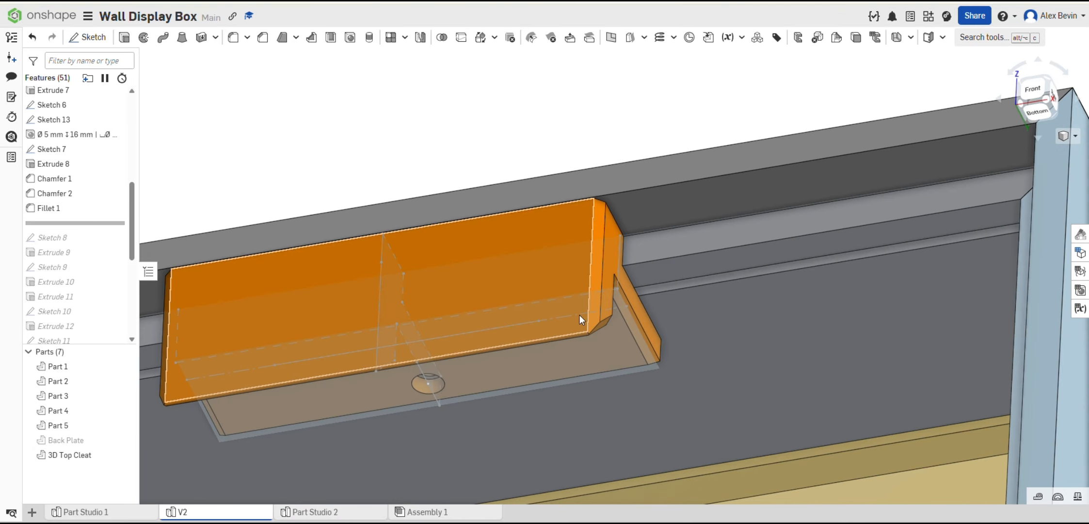
{"action": "middle_click_drag", "start_coordinate": [575, 250], "coordinate": [579, 262]}
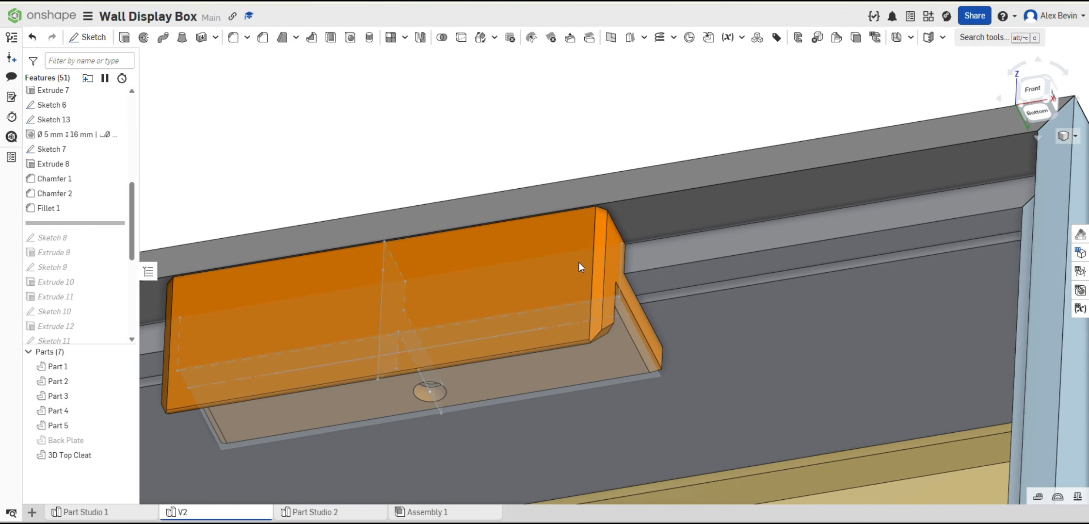
{"action": "mouse_move", "coordinate": [578, 262]}
{"action": "right_mouse_down"}
{"action": "mouse_move", "coordinate": [720, 240]}
{"action": "mouse_move", "coordinate": [741, 265]}
{"action": "mouse_move", "coordinate": [785, 252]}
{"action": "mouse_move", "coordinate": [758, 261]}
{"action": "right_mouse_up"}
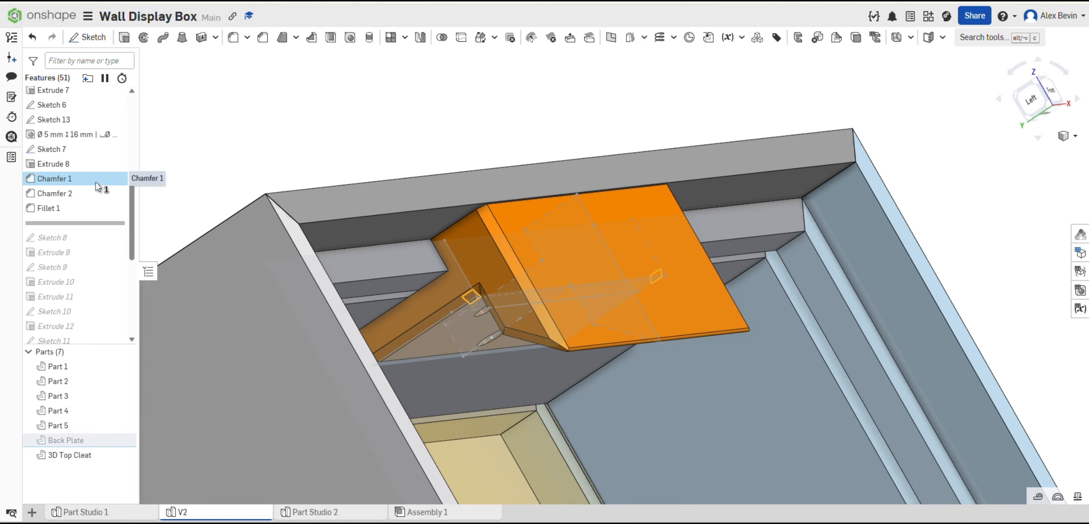
{"action": "double_click", "coordinate": [53, 178]}
{"action": "left_click", "coordinate": [240, 59]}
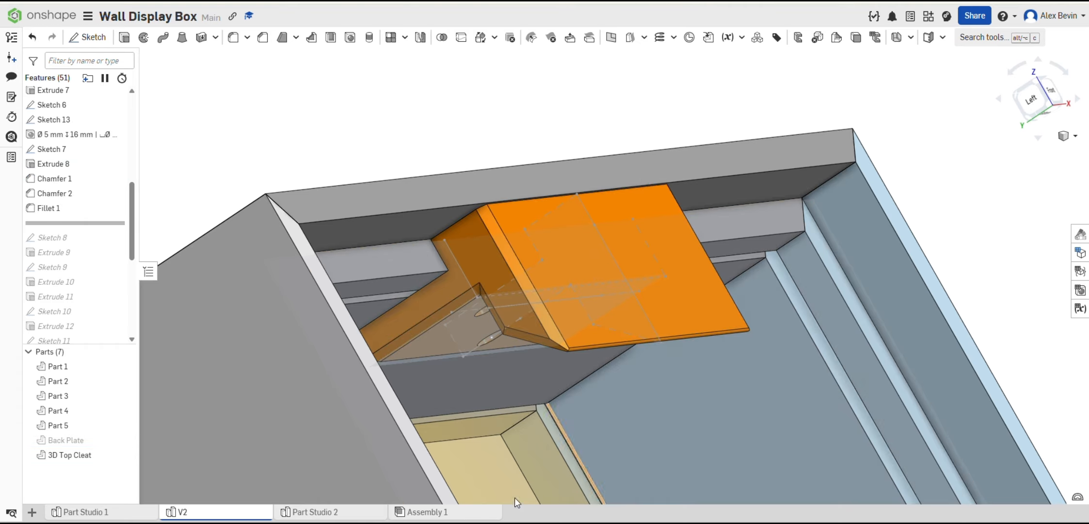
Start a 2 mm equal-distance chamfer in Part Studio 2, and check the V2 cleat for which edges are beveled.
{"action": "left_click", "coordinate": [342, 512]}
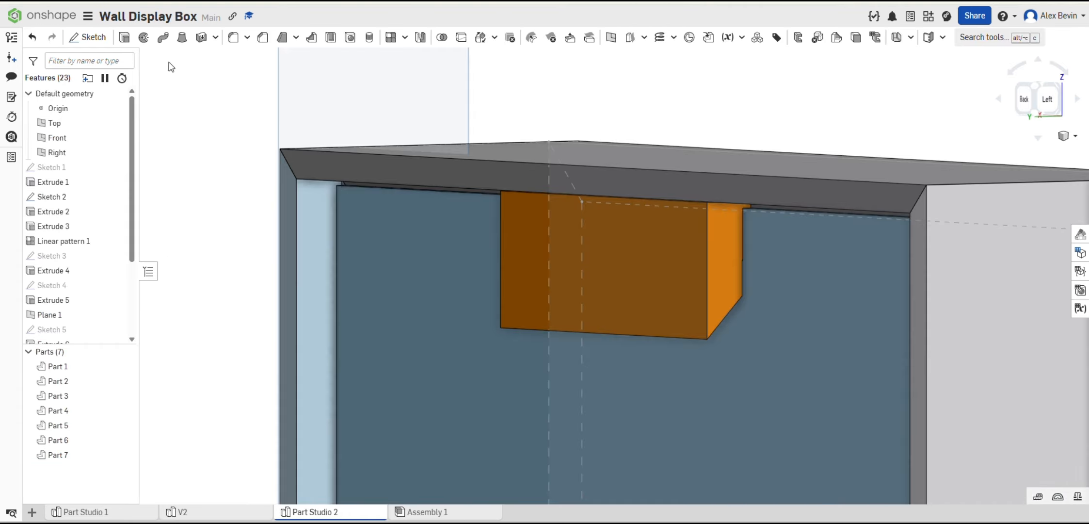
{"action": "left_click", "coordinate": [263, 39]}
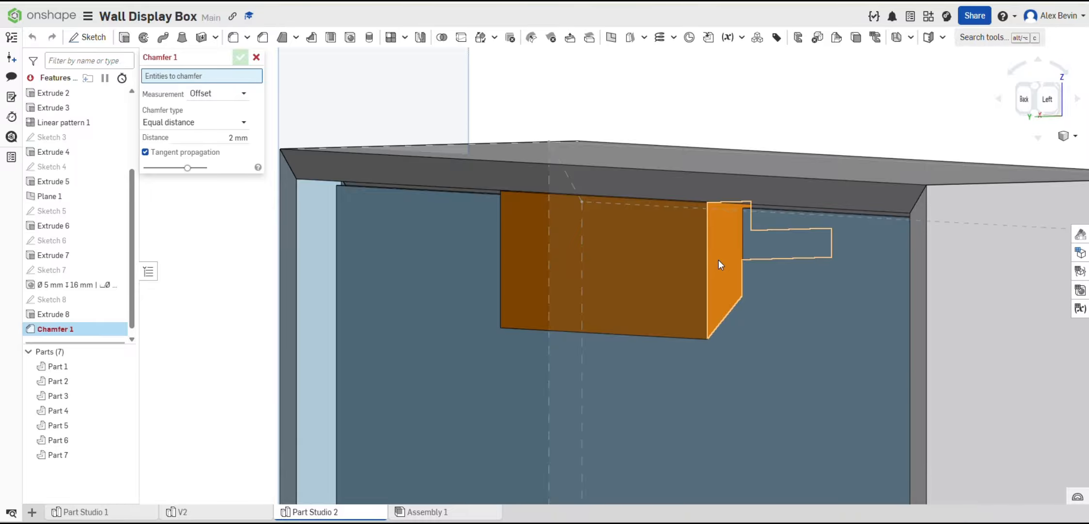
{"action": "right_click_drag", "start_coordinate": [760, 289], "coordinate": [751, 276]}
{"action": "left_click", "coordinate": [725, 273]}
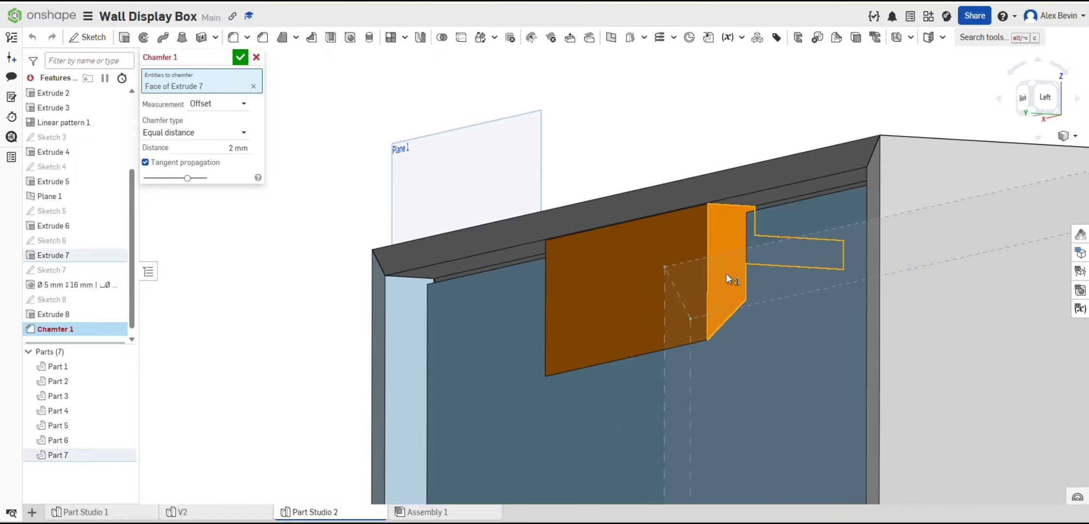
{"action": "left_click", "coordinate": [216, 513]}
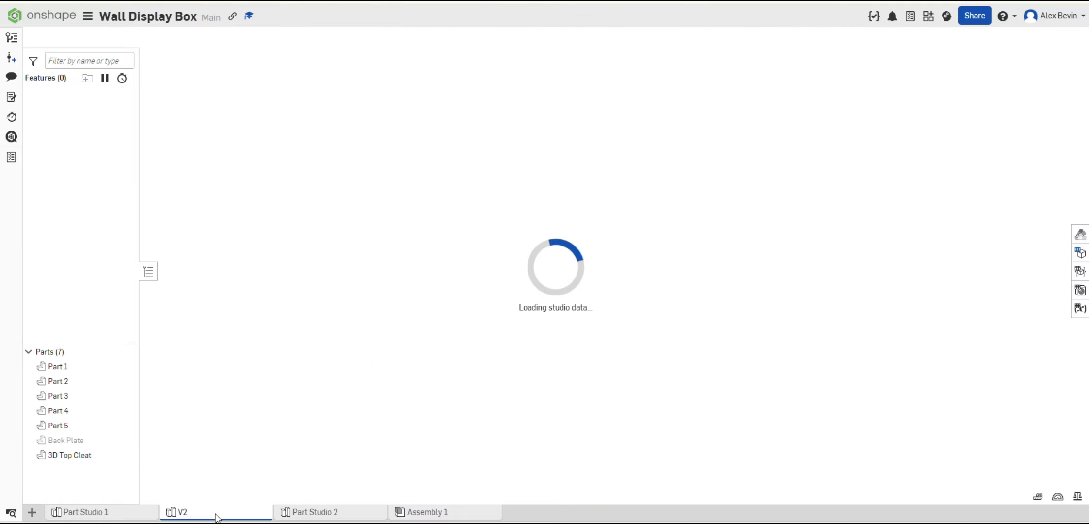
{"action": "right_click_drag", "start_coordinate": [355, 389], "coordinate": [418, 289]}
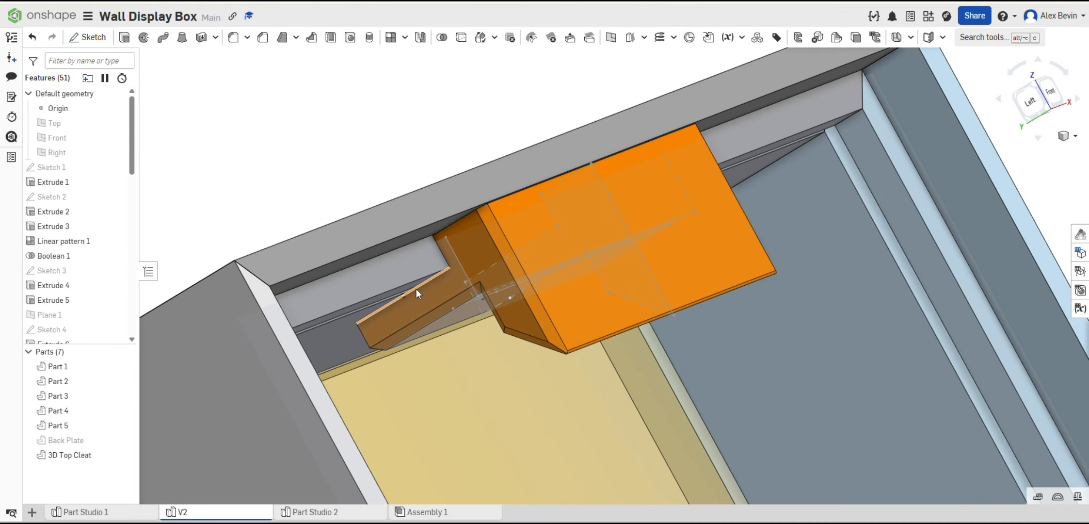
{"action": "left_click", "coordinate": [363, 512]}
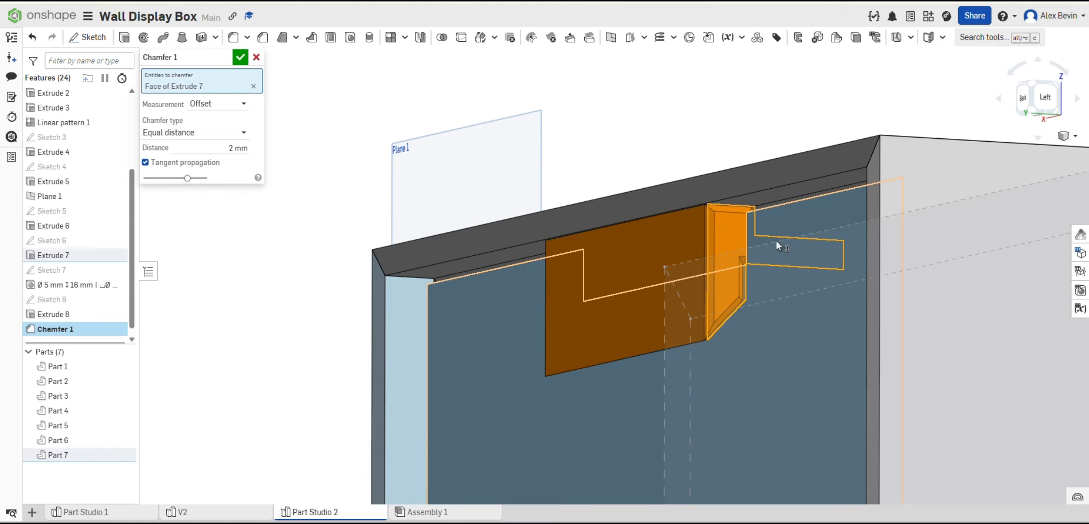
Replace the chamfer's face selection with the cleat end's front vertical and slanted lower edges, and hide all parts except the back panel and cleat.
{"action": "left_click", "coordinate": [707, 231]}
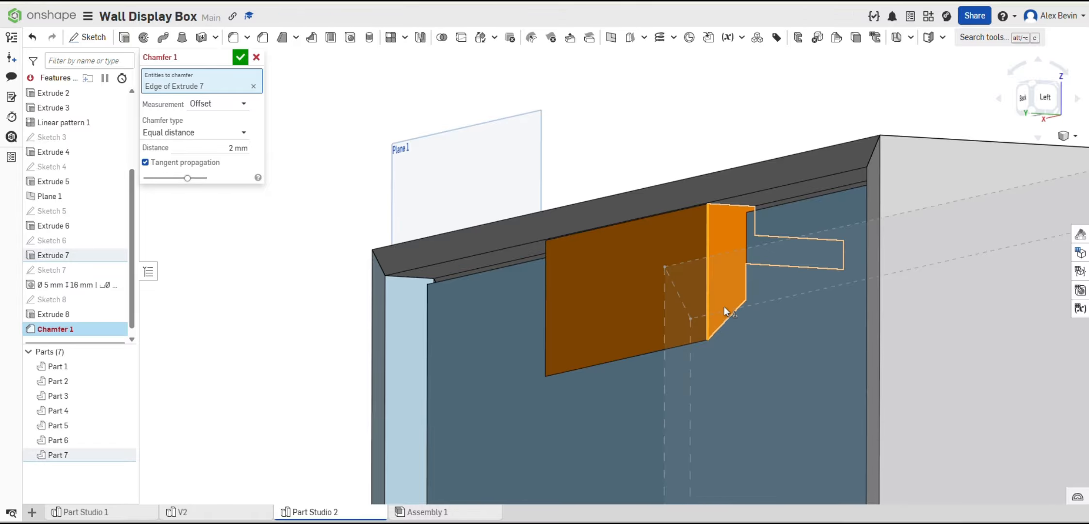
{"action": "left_click", "coordinate": [729, 319]}
{"action": "right_click", "coordinate": [835, 291]}
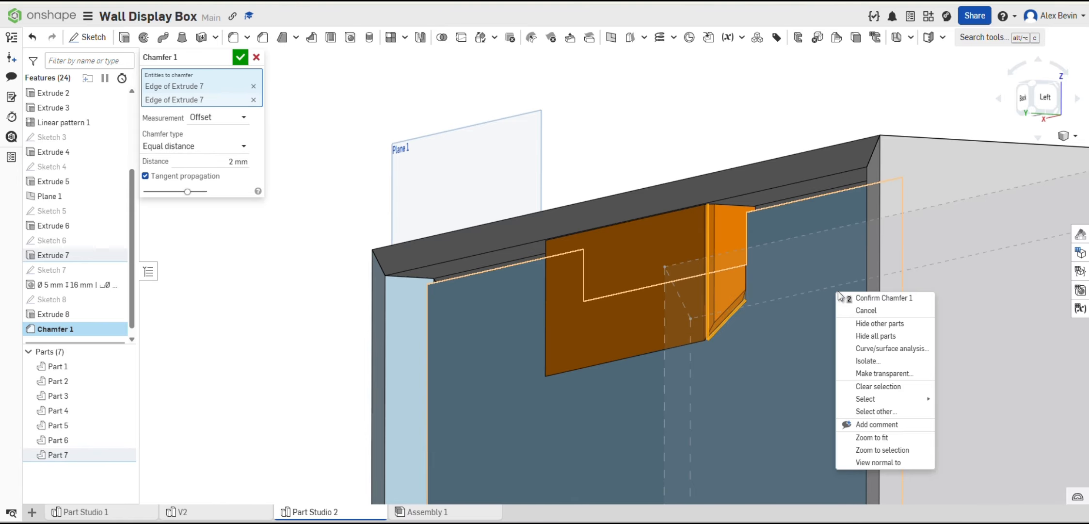
{"action": "left_click", "coordinate": [898, 326]}
{"action": "right_click", "coordinate": [851, 320]}
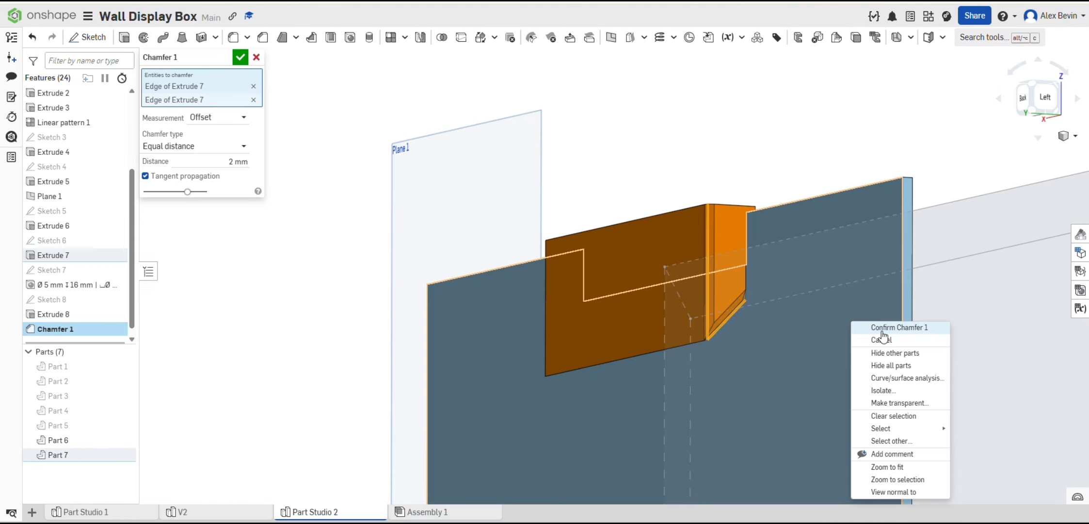
{"action": "left_click", "coordinate": [762, 158]}
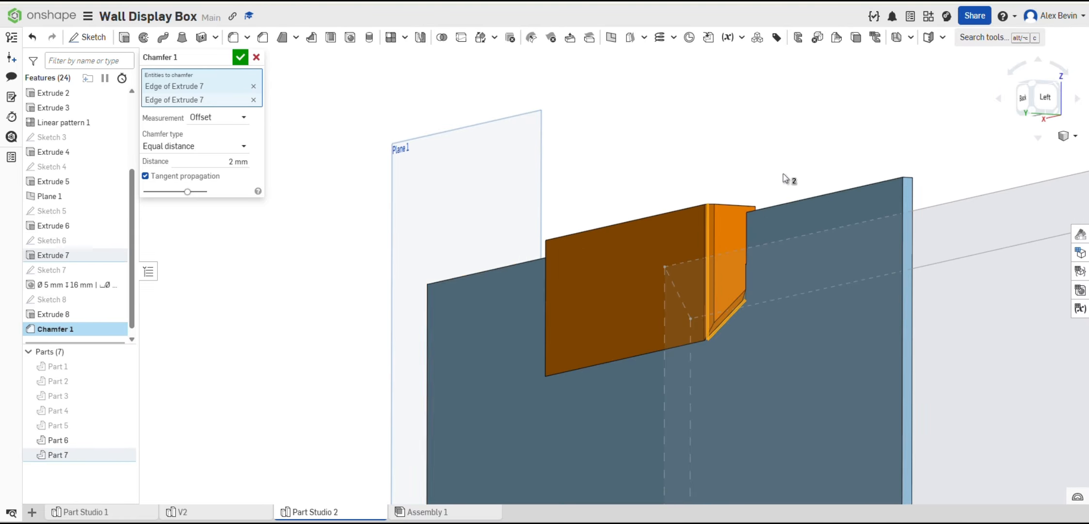
Add the bottom and outer vertical edges of the cleat's screw flange on the same end to the chamfer.
{"action": "right_click_drag", "start_coordinate": [785, 176], "coordinate": [770, 196]}
{"action": "left_click", "coordinate": [742, 286]}
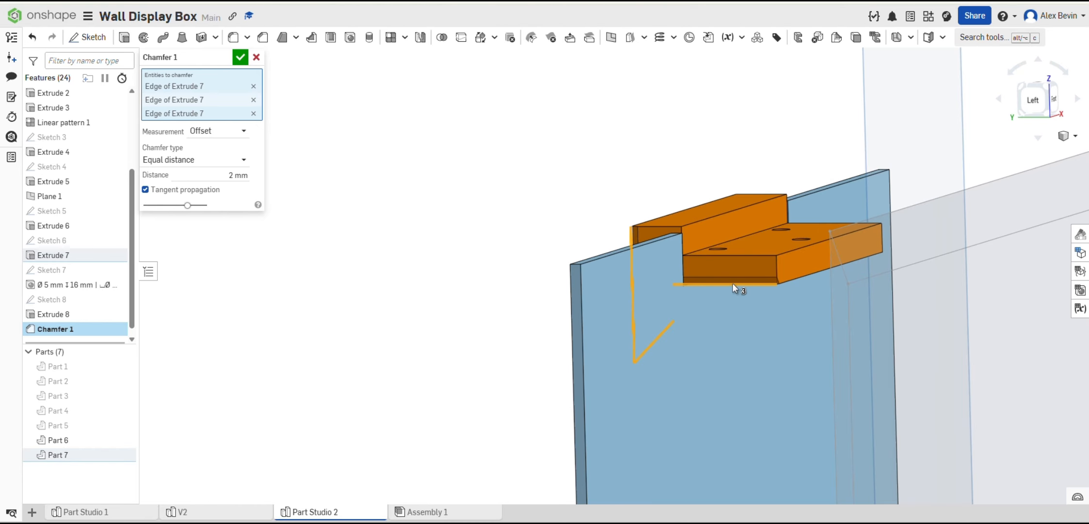
{"action": "left_click", "coordinate": [778, 263]}
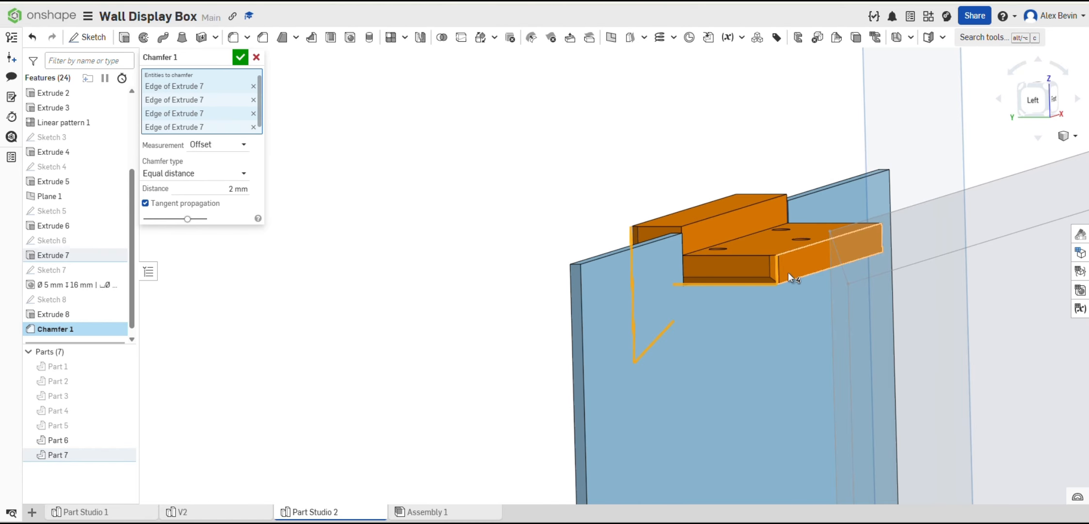
Try adding the short vertical edge at the cleat's upper step to the chamfer, and deselect it again.
{"action": "right_click_drag", "start_coordinate": [788, 273], "coordinate": [730, 238]}
{"action": "scroll", "coordinate": [684, 227], "scroll_direction": "up", "scroll_amount": 5}
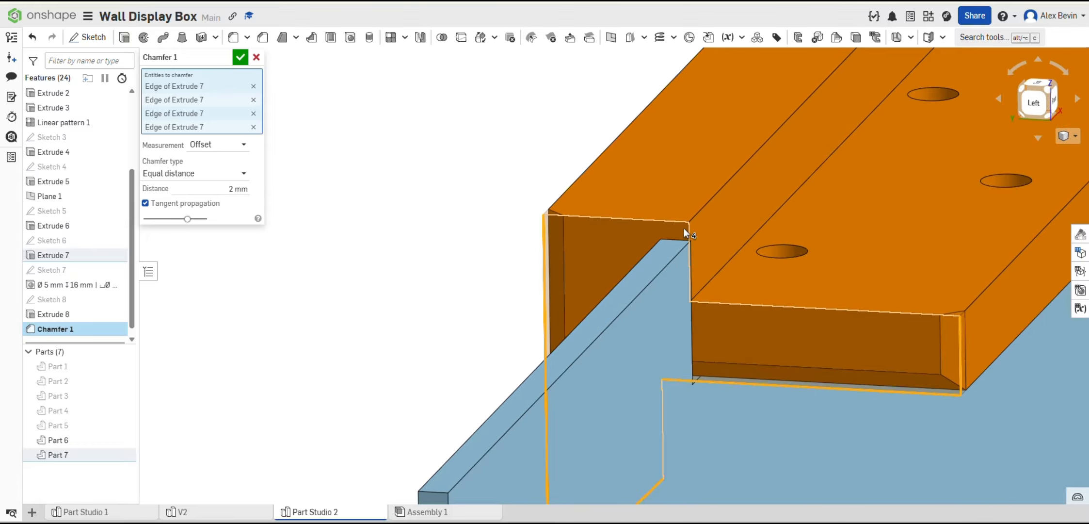
{"action": "scroll", "coordinate": [684, 228], "scroll_direction": "up", "scroll_amount": 2}
{"action": "left_click", "coordinate": [703, 247]}
{"action": "scroll", "coordinate": [716, 259], "scroll_direction": "down", "scroll_amount": 3}
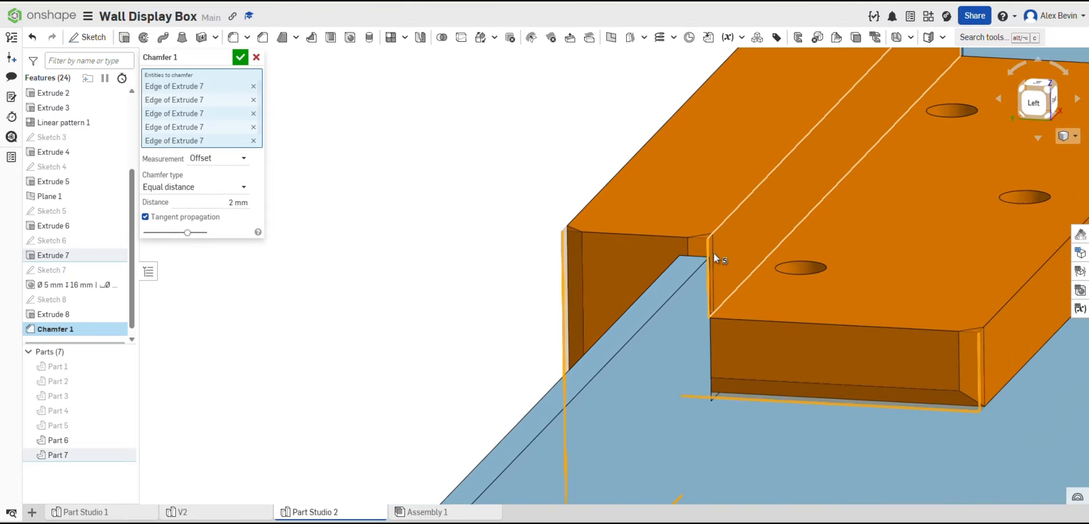
{"action": "right_click_drag", "start_coordinate": [714, 253], "coordinate": [737, 282]}
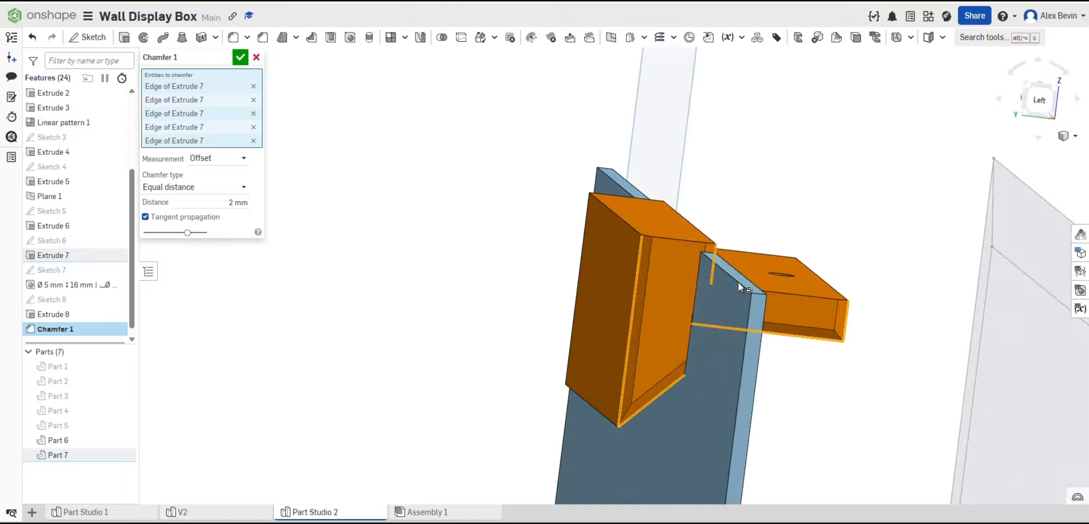
{"action": "left_click", "coordinate": [713, 249]}
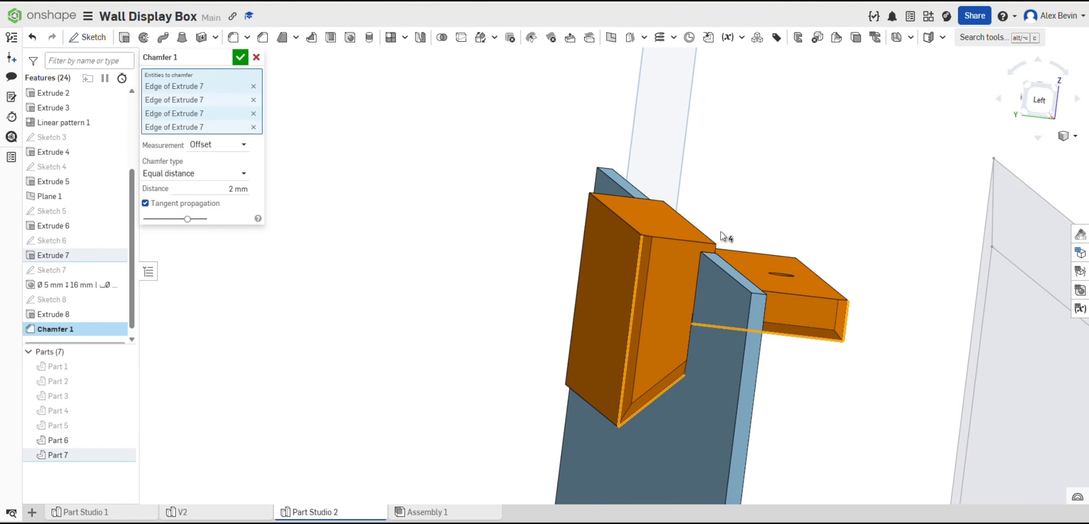
Add the outer vertical and bottom edges of the screw flange on the cleat's opposite end to the chamfer.
{"action": "right_click_drag", "start_coordinate": [722, 236], "coordinate": [604, 241]}
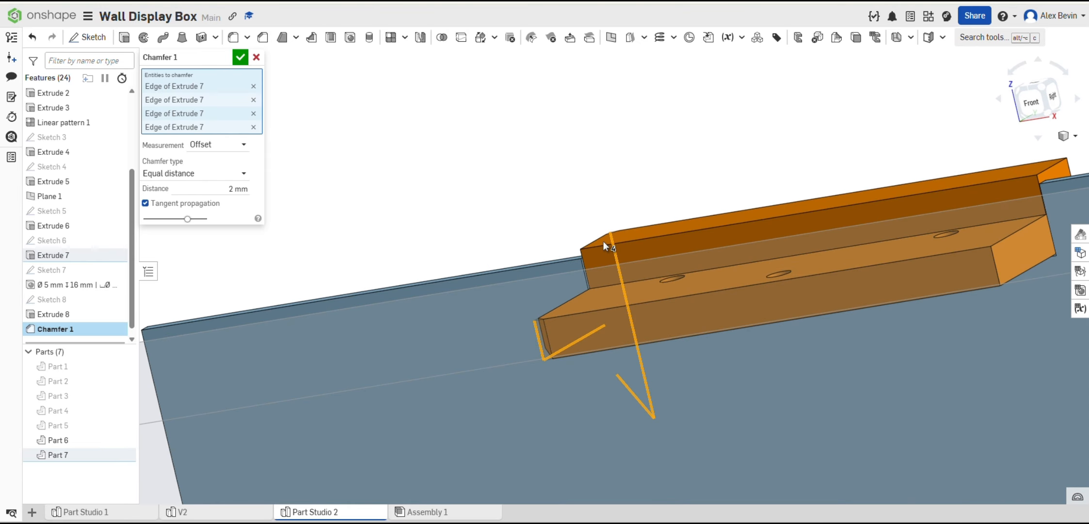
{"action": "left_click", "coordinate": [993, 263]}
{"action": "left_click", "coordinate": [1021, 276]}
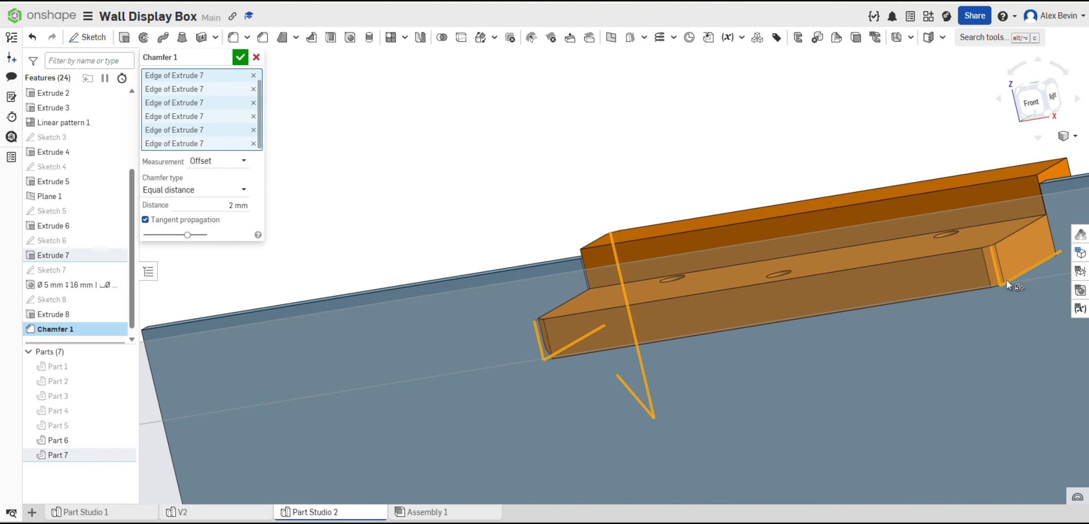
Add the opposite end's inner vertical, slanted lower and front vertical edges, and accept the 2 mm chamfer.
{"action": "right_click_drag", "start_coordinate": [1007, 279], "coordinate": [947, 278]}
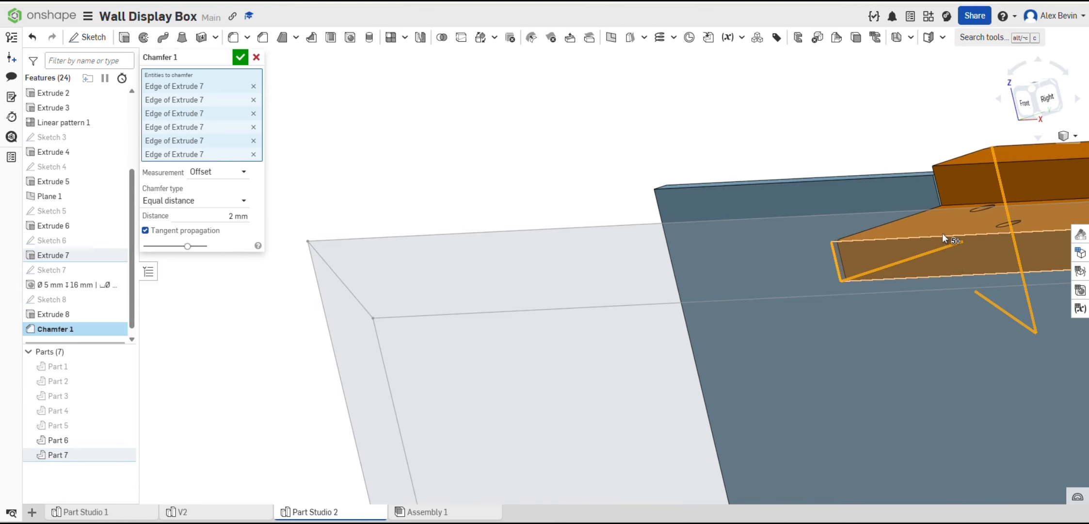
{"action": "middle_click_drag", "start_coordinate": [949, 211], "coordinate": [661, 214]}
{"action": "right_click_drag", "start_coordinate": [758, 214], "coordinate": [914, 268]}
{"action": "left_click", "coordinate": [917, 275]}
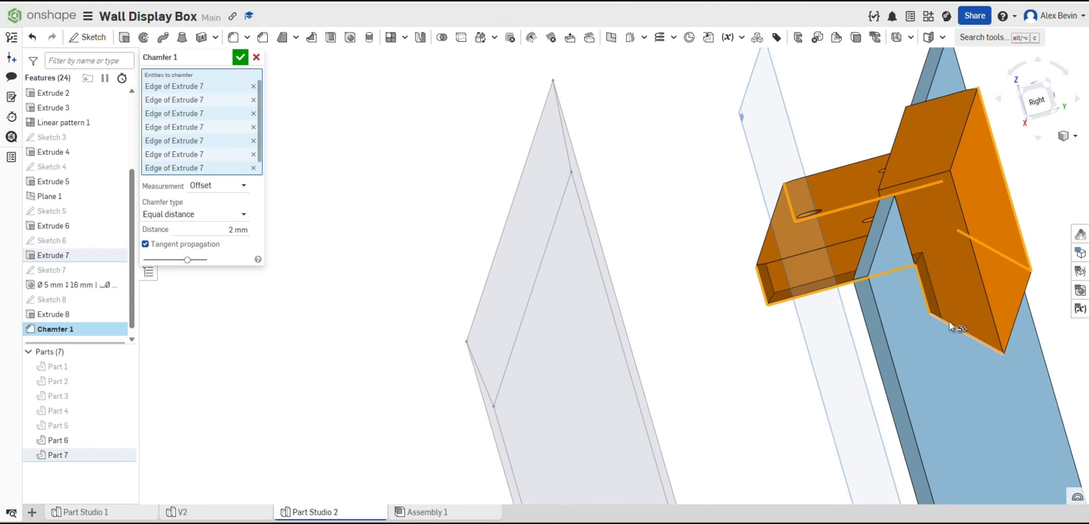
{"action": "left_click", "coordinate": [952, 327]}
{"action": "right_click_drag", "start_coordinate": [955, 249], "coordinate": [963, 212]}
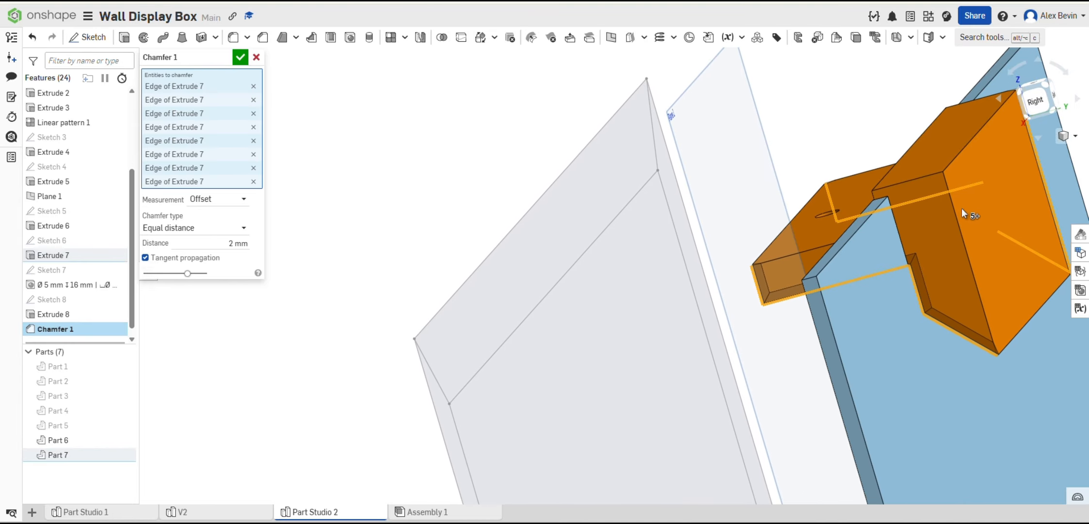
{"action": "middle_click_drag", "start_coordinate": [962, 209], "coordinate": [859, 246]}
{"action": "left_click", "coordinate": [845, 255]}
{"action": "right_click_drag", "start_coordinate": [874, 248], "coordinate": [748, 240]}
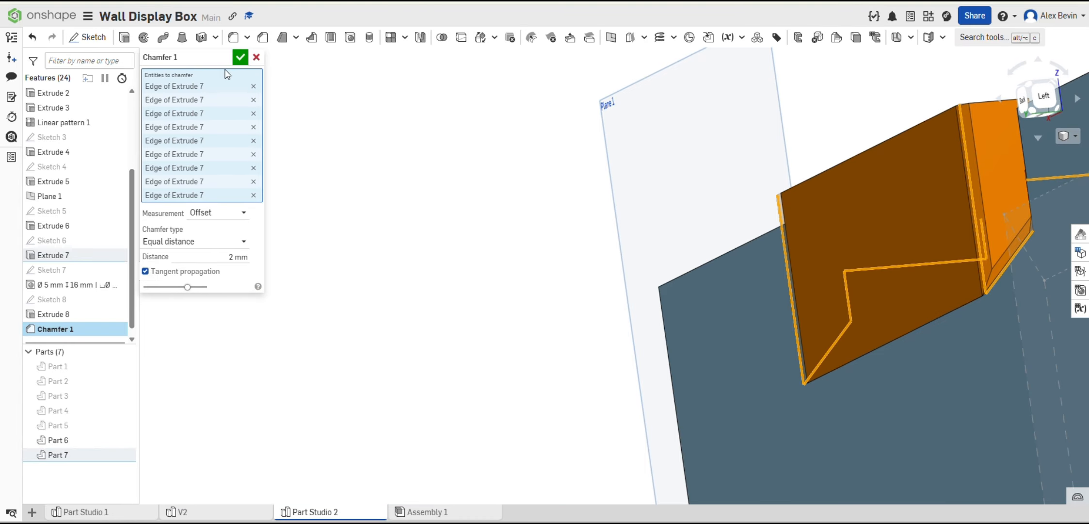
{"action": "left_click", "coordinate": [240, 57]}
Fillet the bottom edge of the cleat's front face with a 0.3 mm radius and accept it.
{"action": "left_click", "coordinate": [234, 39]}
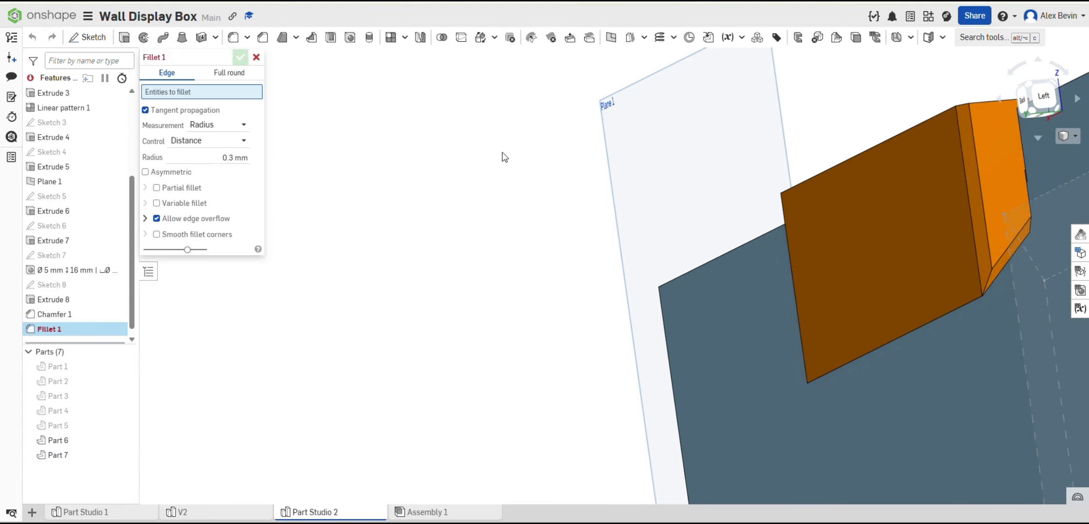
{"action": "left_click", "coordinate": [928, 319]}
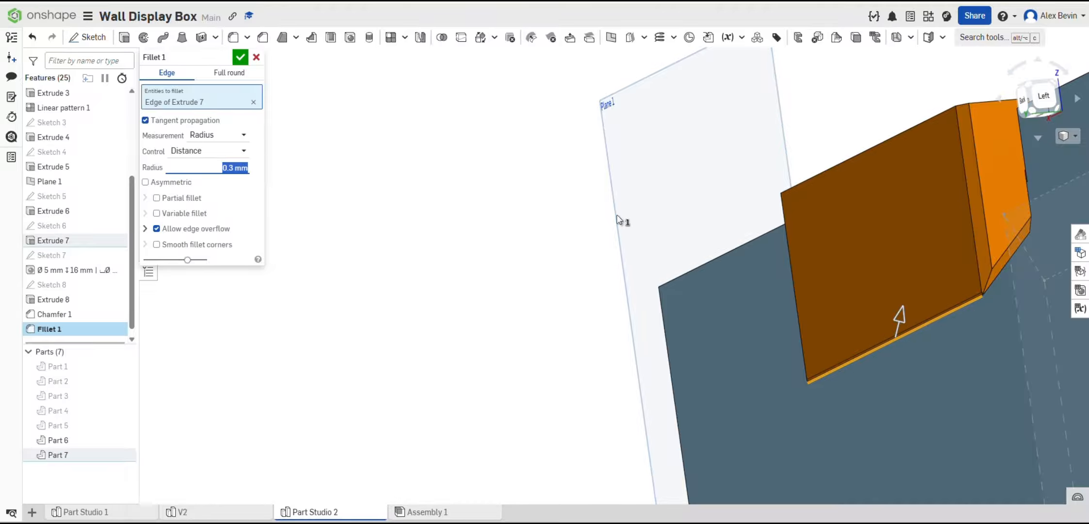
{"action": "right_click_drag", "start_coordinate": [927, 196], "coordinate": [942, 211]}
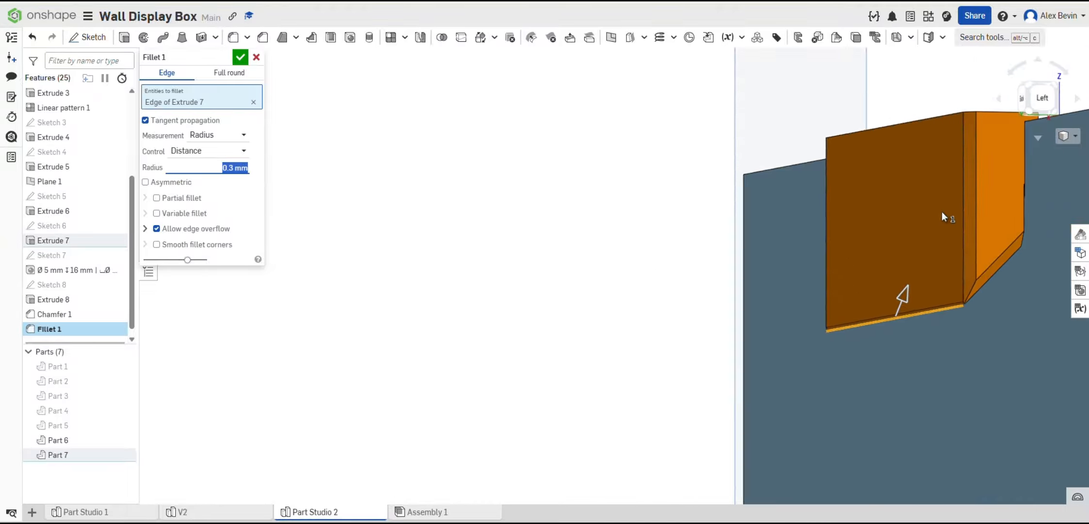
{"action": "left_click", "coordinate": [240, 56]}
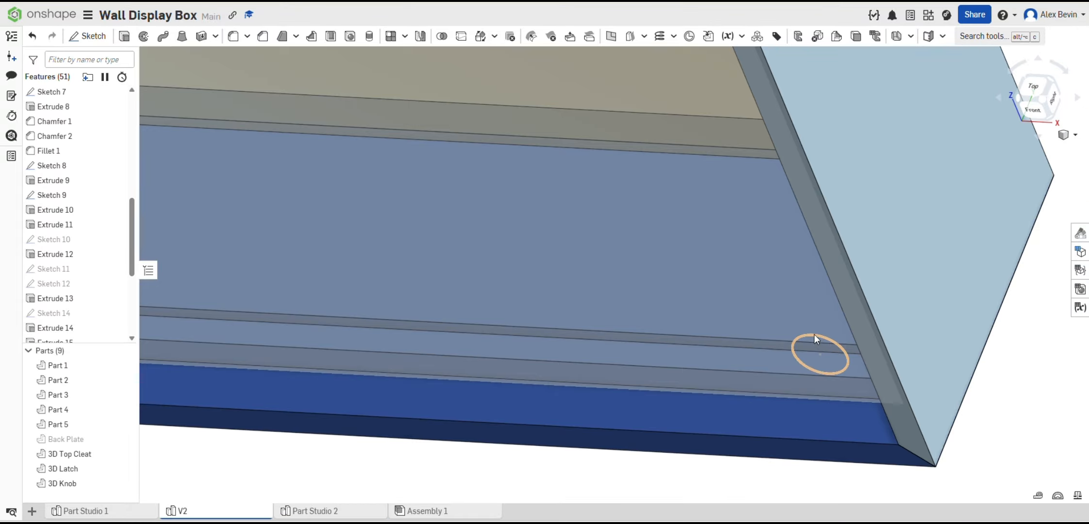
Examine the 3D latch and knob in the V2 box's lower corner, and return to Part Studio 2.
{"action": "scroll", "coordinate": [575, 289], "scroll_direction": "down", "scroll_amount": 3}
{"action": "scroll", "coordinate": [494, 322], "scroll_direction": "up", "scroll_amount": 5}
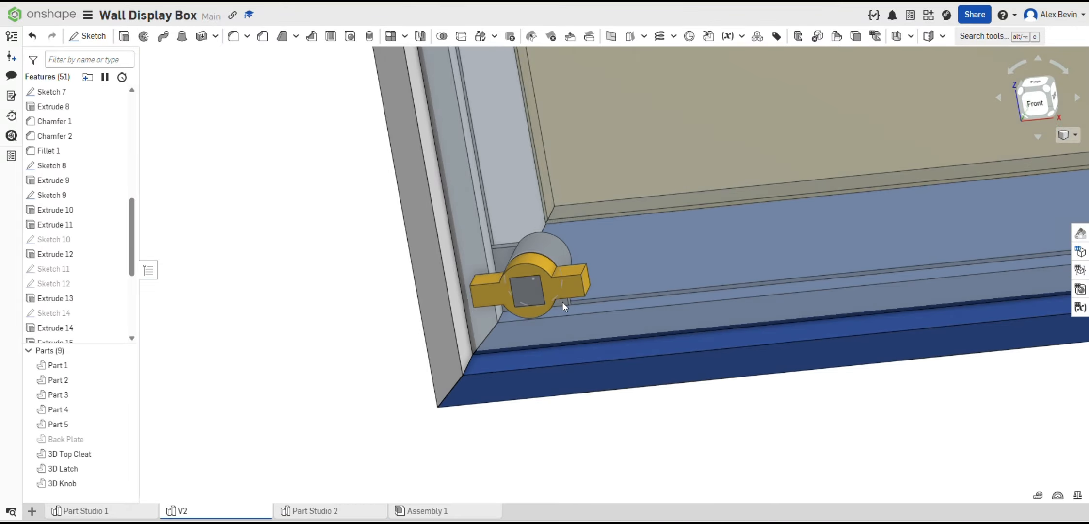
{"action": "right_click_drag", "start_coordinate": [562, 301], "coordinate": [544, 303]}
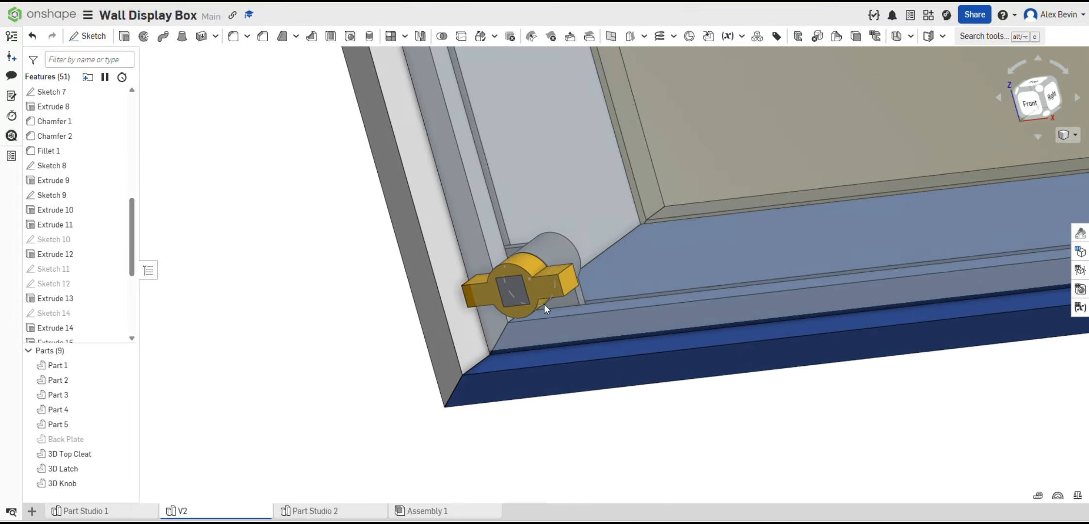
{"action": "left_click", "coordinate": [328, 513]}
{"action": "left_click", "coordinate": [593, 224]}
{"action": "right_click_drag", "start_coordinate": [593, 223], "coordinate": [598, 253]}
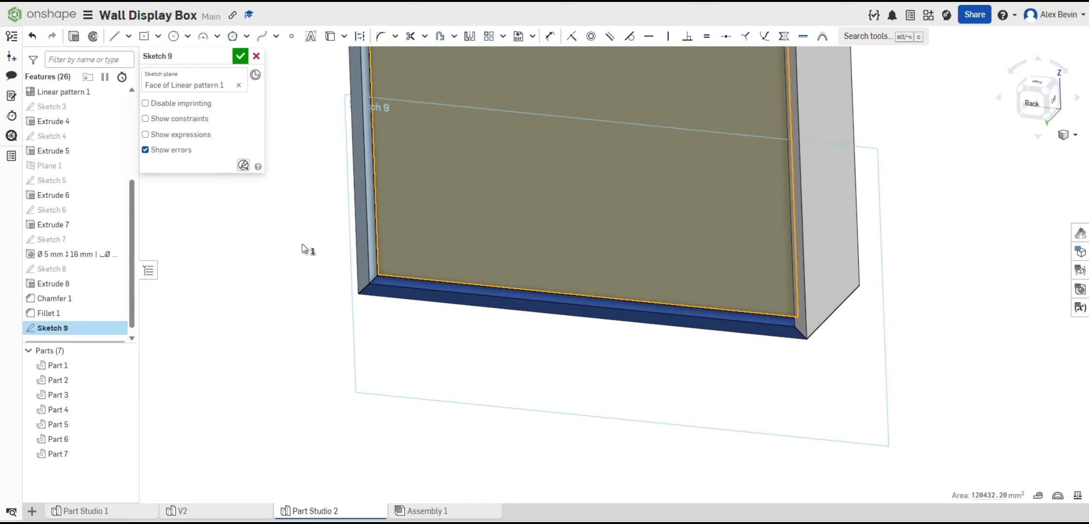
{"action": "left_click", "coordinate": [257, 57]}
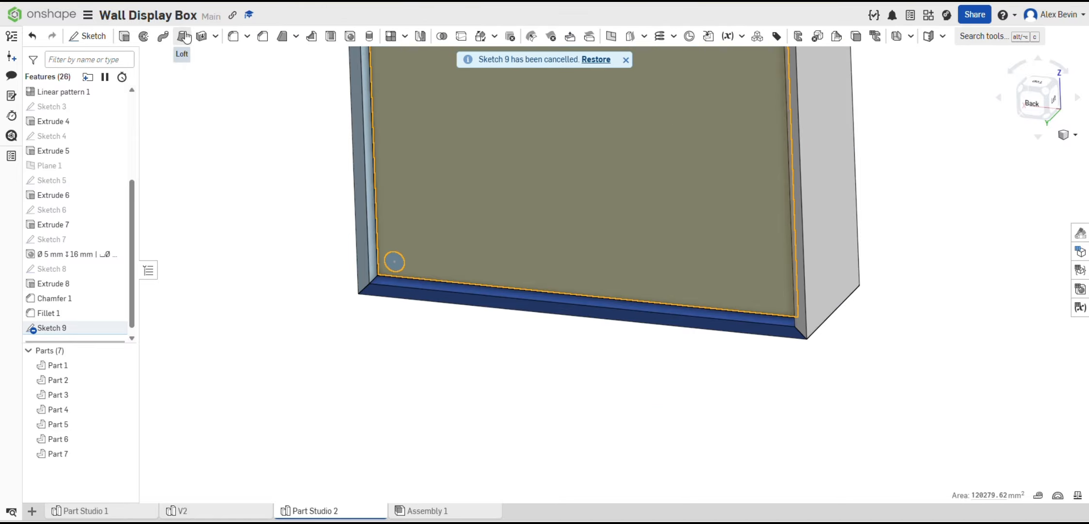
{"action": "left_click", "coordinate": [57, 328]}
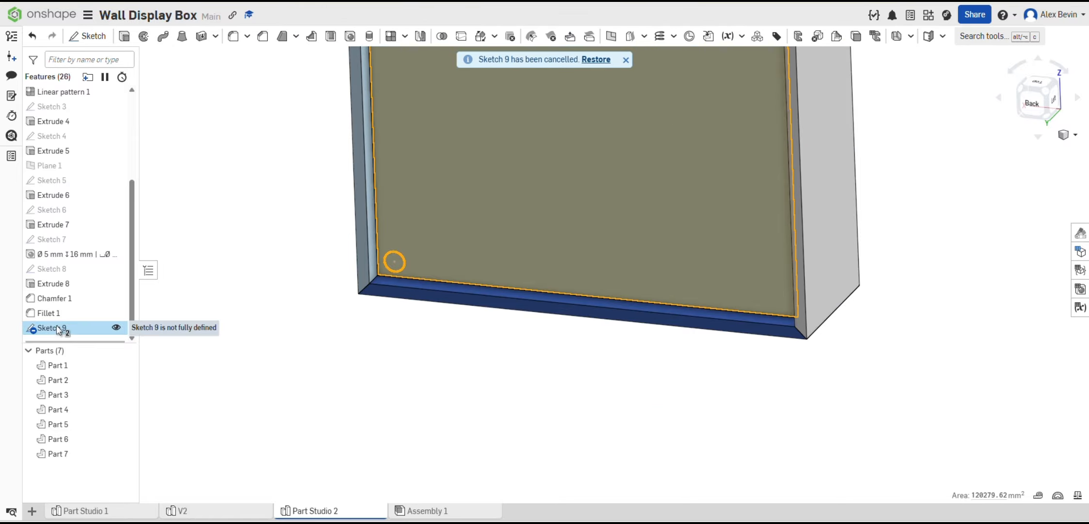
{"action": "key", "text": "Delete"}
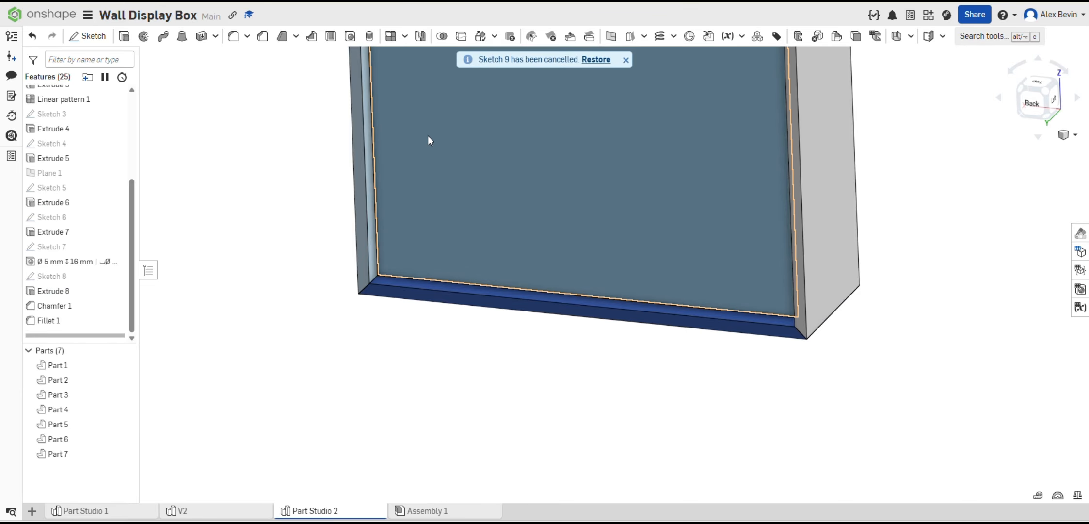
Start a sketch on the back panel's outer face and draw a circle about 18.7 mm in diameter near its lower corner.
{"action": "left_click", "coordinate": [87, 36]}
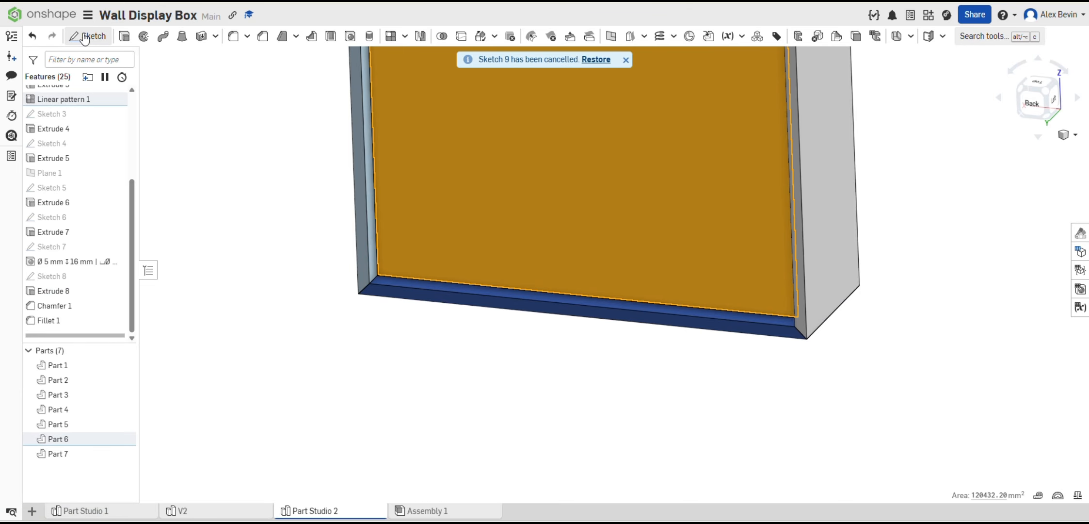
{"action": "scroll", "coordinate": [435, 210], "scroll_direction": "up", "scroll_amount": 3}
{"action": "key", "text": "n"}
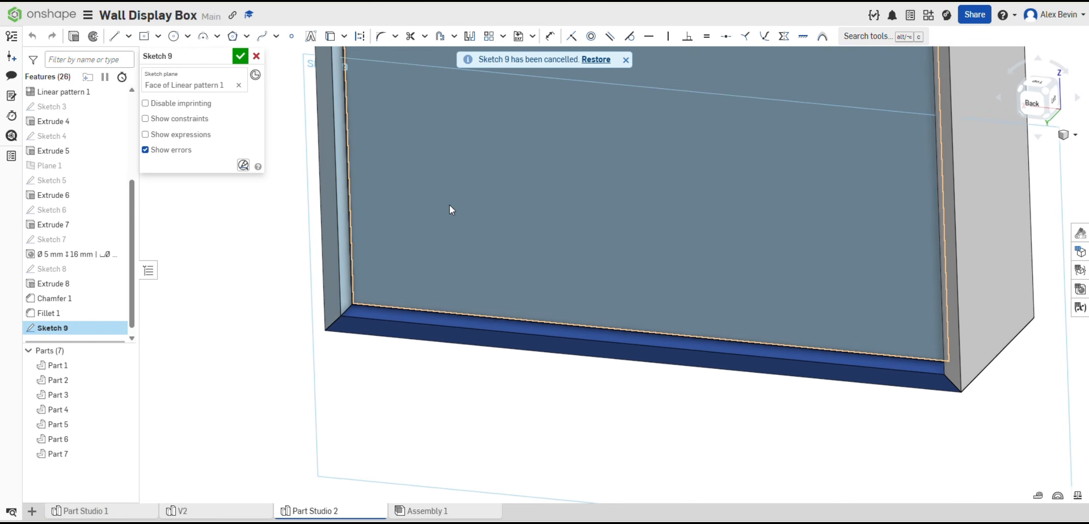
{"action": "left_click", "coordinate": [173, 36]}
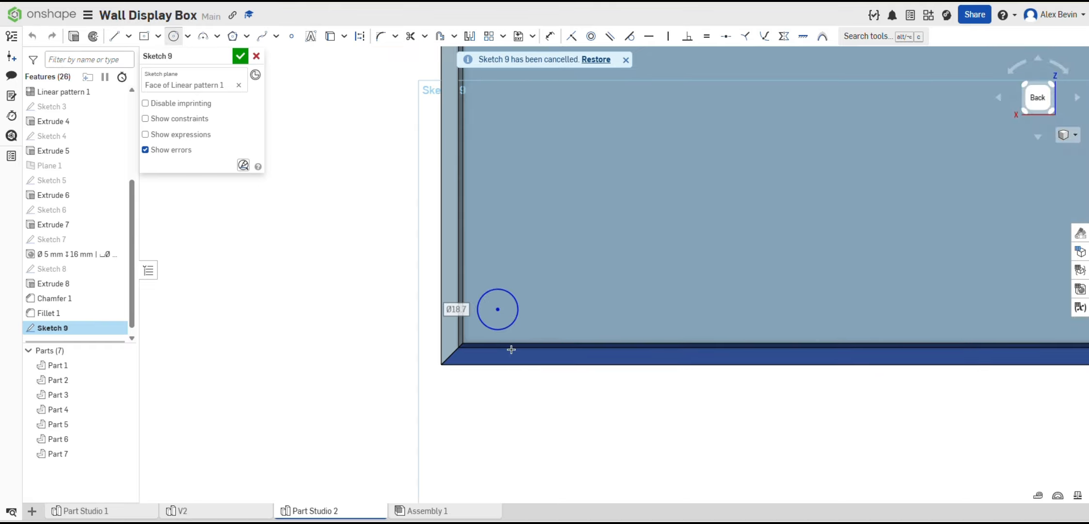
Dimension the circle's centre 20 mm from the back panel's nearby side edge and 20 mm from its bottom edge.
{"action": "key", "text": "d"}
{"action": "left_click", "coordinate": [497, 309]}
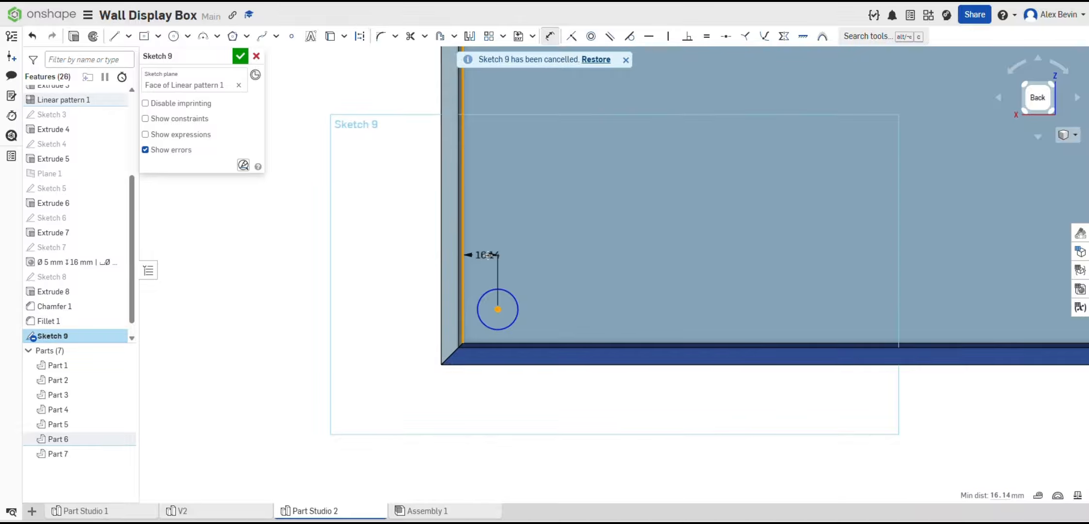
{"action": "left_click", "coordinate": [488, 255]}
{"action": "key", "text": "Return"}
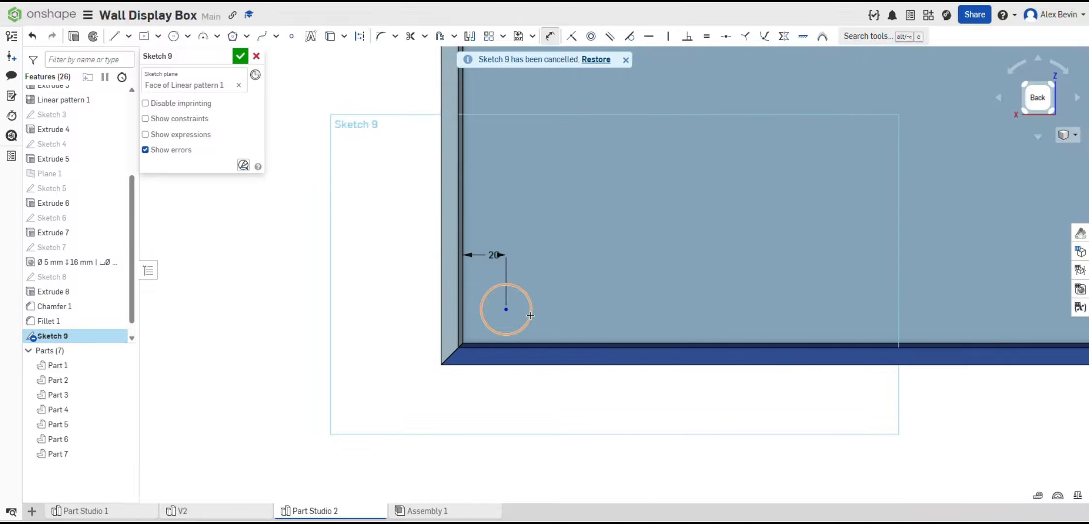
{"action": "left_click", "coordinate": [505, 309]}
{"action": "left_click", "coordinate": [490, 344]}
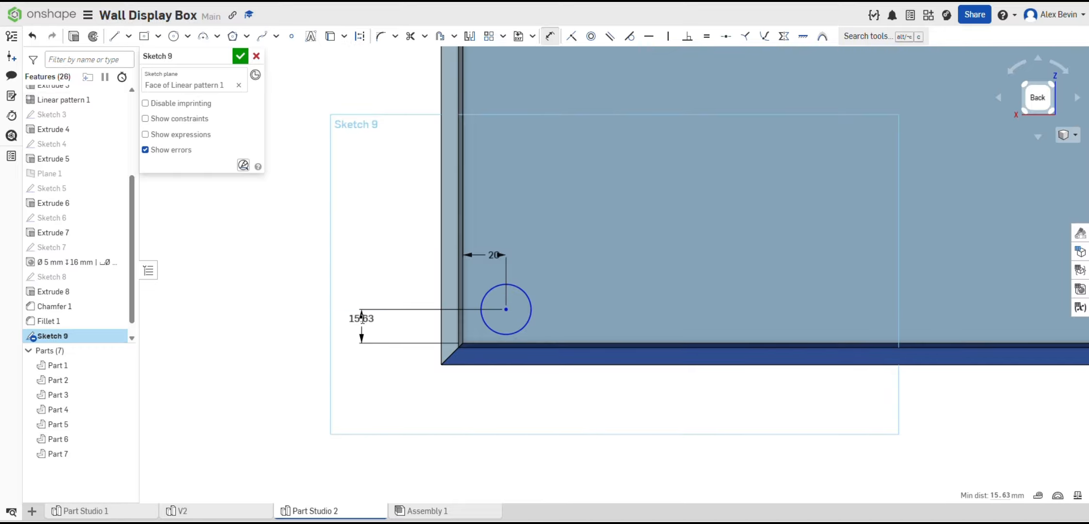
{"action": "left_click", "coordinate": [363, 320]}
{"action": "type", "text": "20"}
{"action": "key", "text": "Return"}
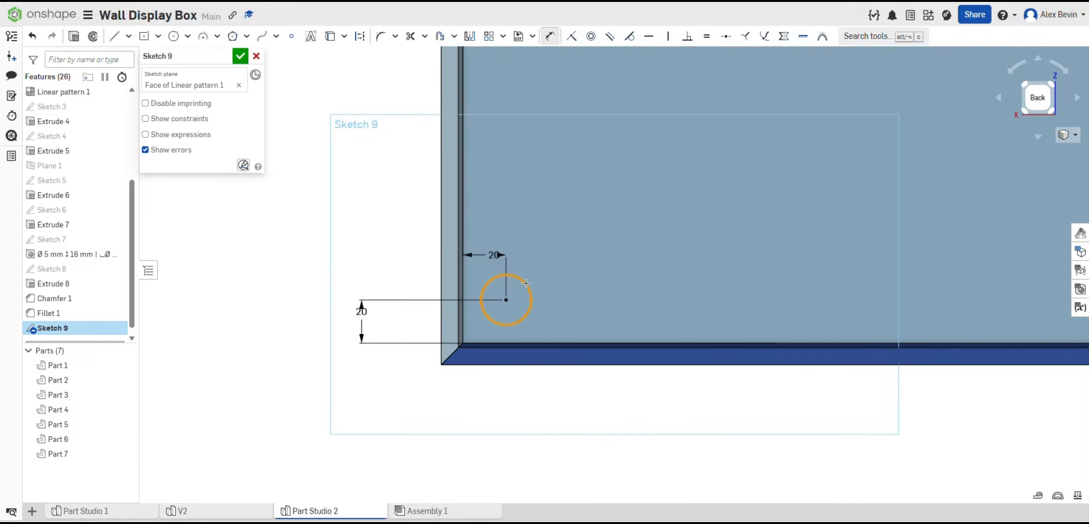
Set the corner circle's diameter to 15 mm.
{"action": "double_click", "coordinate": [625, 245]}
{"action": "type", "text": "15mm"}
{"action": "key", "text": "Return"}
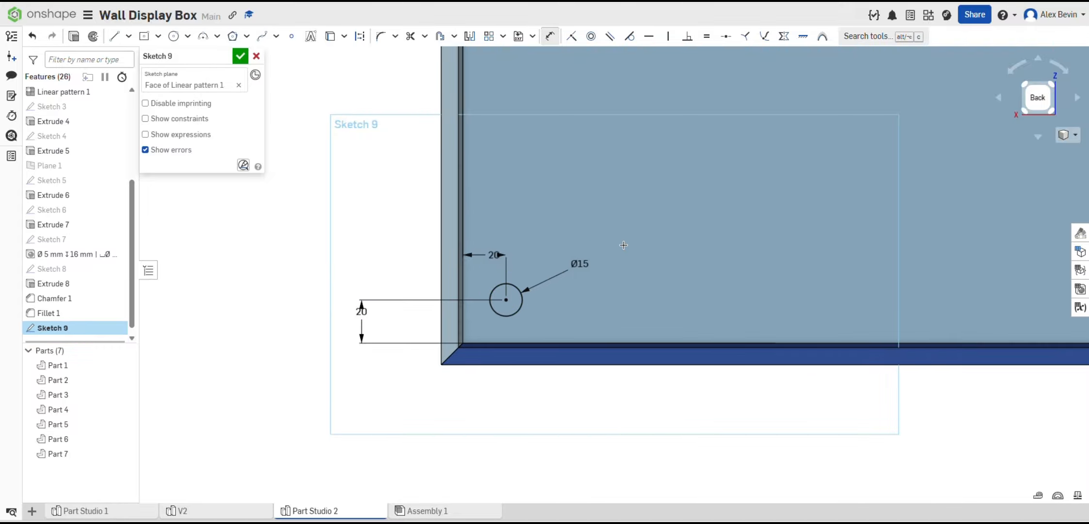
Draw a second circle near the back panel's opposite lower corner and dimension its diameter to 15 mm.
{"action": "scroll", "coordinate": [749, 217], "scroll_direction": "down", "scroll_amount": 3}
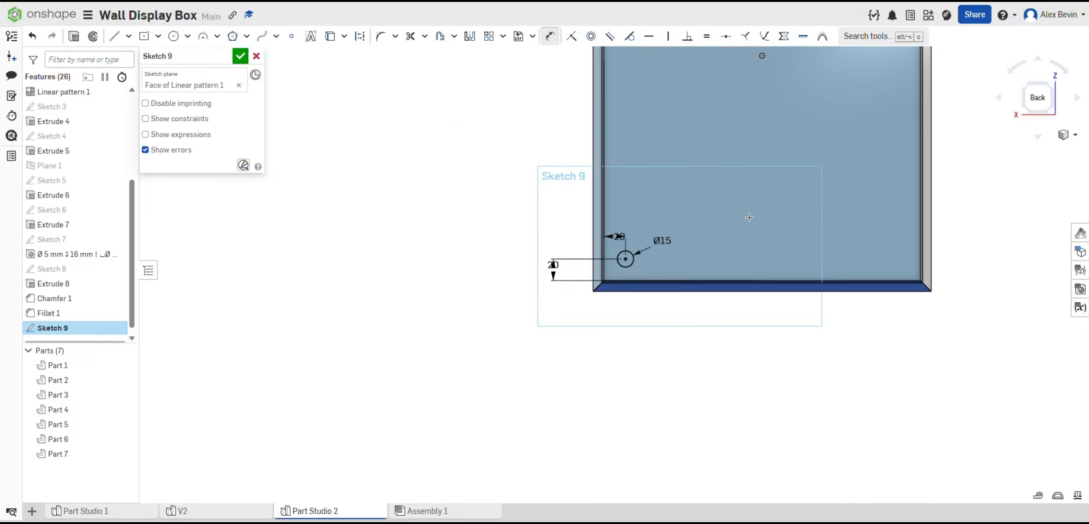
{"action": "left_click", "coordinate": [173, 36]}
{"action": "scroll", "coordinate": [751, 280], "scroll_direction": "up", "scroll_amount": 3}
{"action": "left_click", "coordinate": [776, 318]}
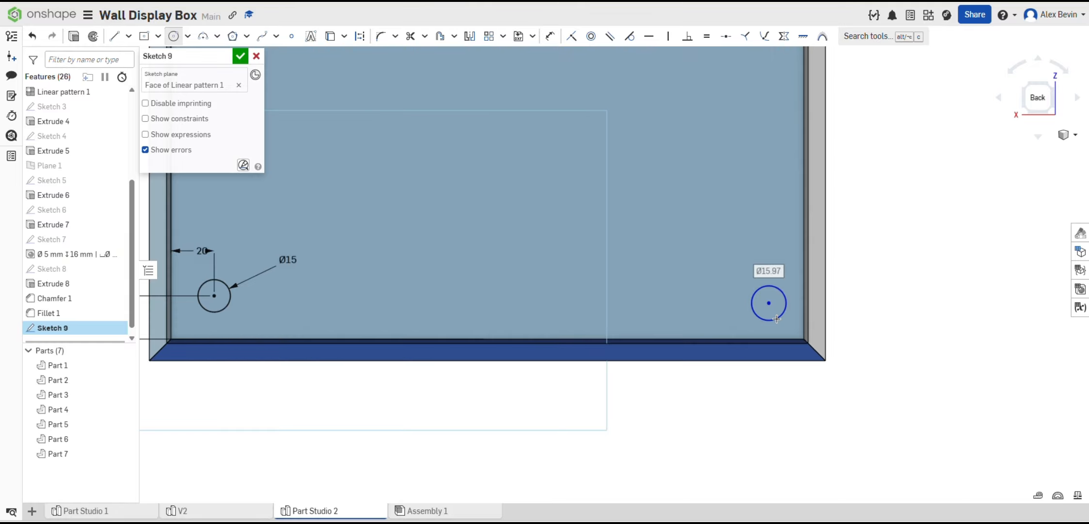
{"action": "key", "text": "d"}
{"action": "left_click", "coordinate": [772, 319]}
{"action": "left_click", "coordinate": [743, 245]}
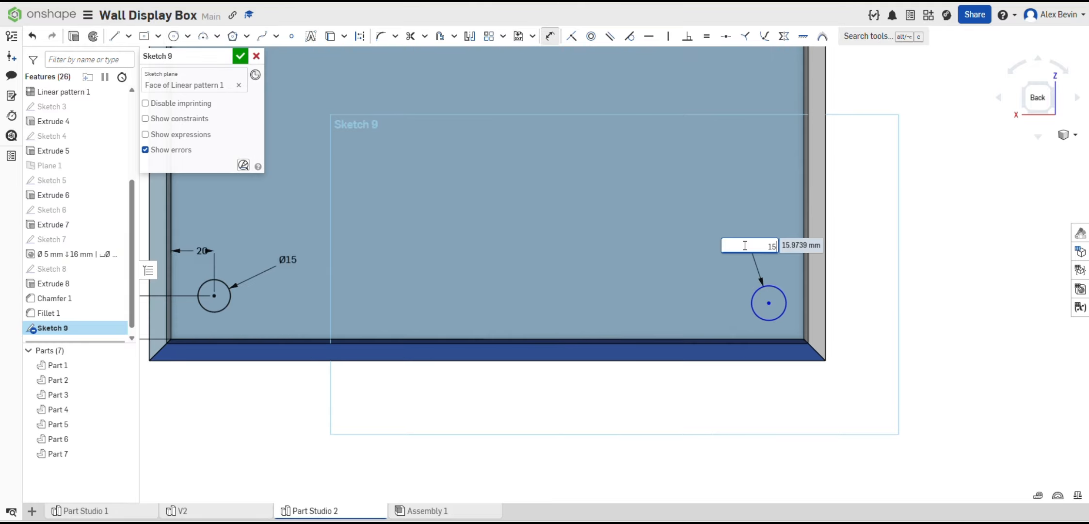
{"action": "type", "text": "15"}
{"action": "key", "text": "Return"}
Try dimensioning the second circle's outline 20 mm from the nearby side edge, and delete that dimension.
{"action": "left_click", "coordinate": [804, 299]}
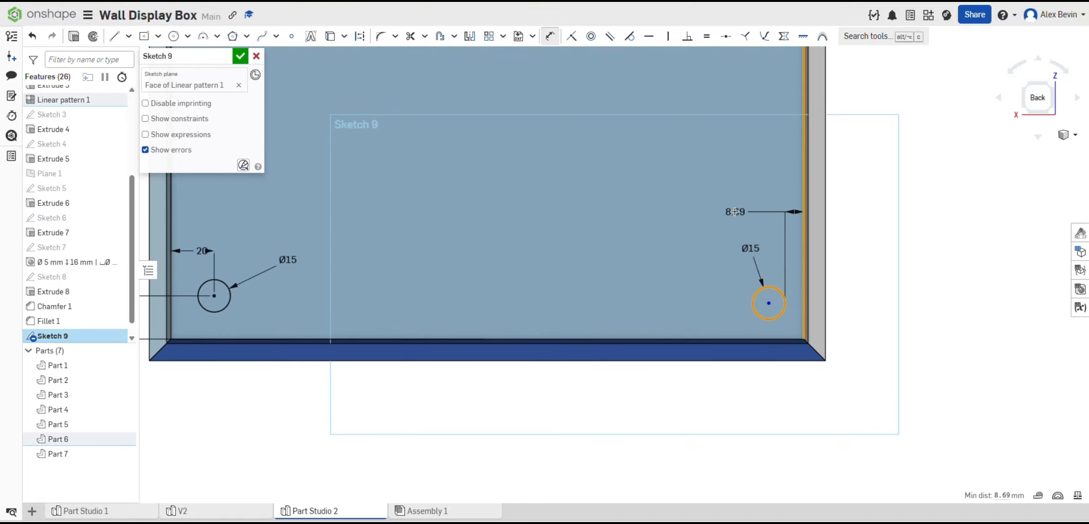
{"action": "left_click", "coordinate": [738, 197]}
{"action": "type", "text": "20"}
{"action": "key", "text": "Return"}
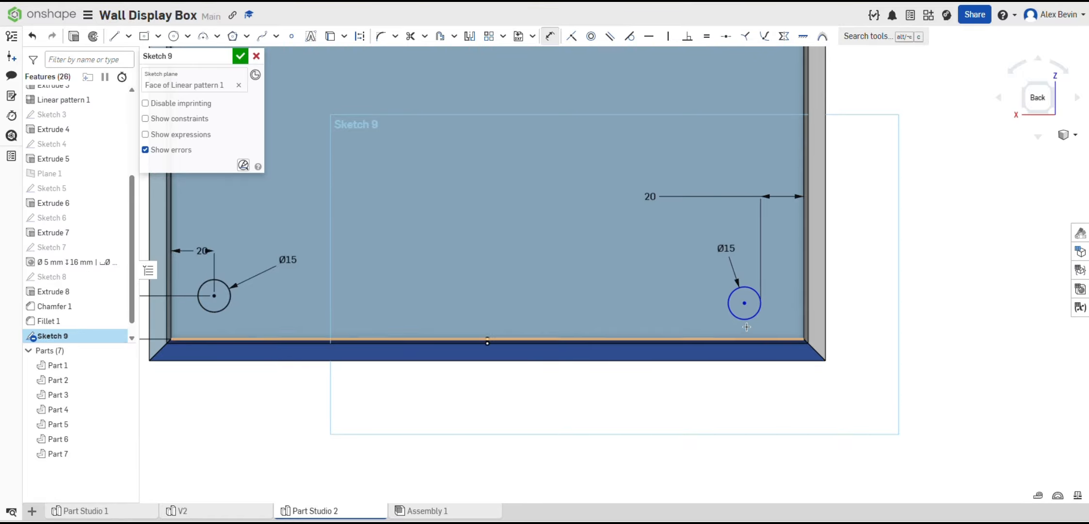
{"action": "left_click", "coordinate": [649, 196]}
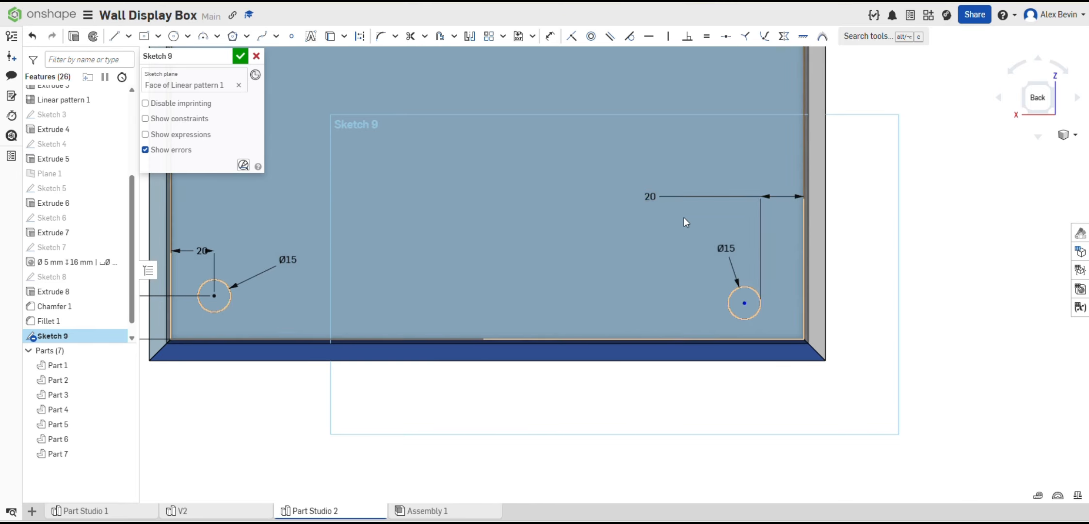
{"action": "key", "text": "Delete"}
Dimension the second circle's centre 20 mm from the panel's nearby side edge.
{"action": "left_click", "coordinate": [744, 303]}
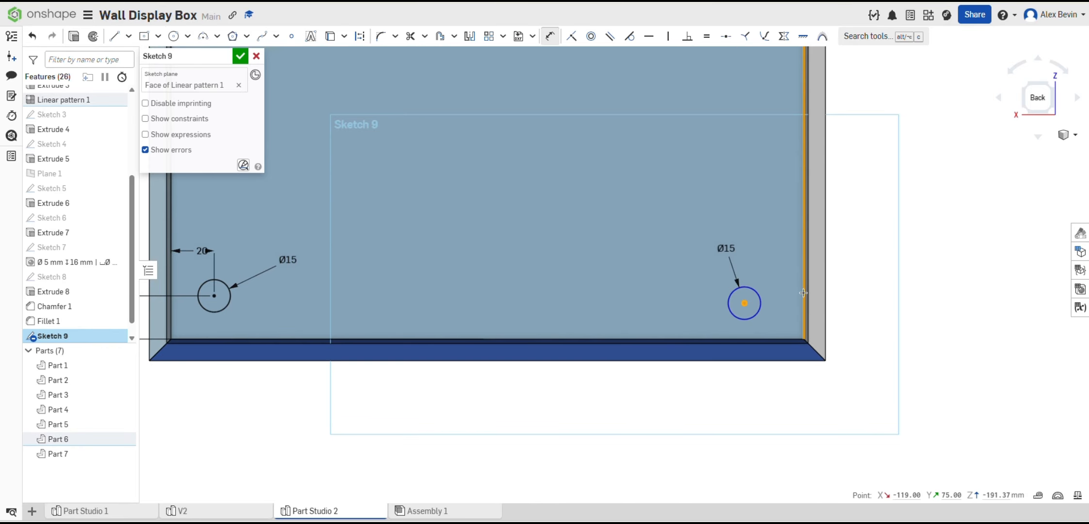
{"action": "left_click", "coordinate": [803, 299]}
{"action": "left_click", "coordinate": [757, 194]}
{"action": "type", "text": "20"}
{"action": "key", "text": "Return"}
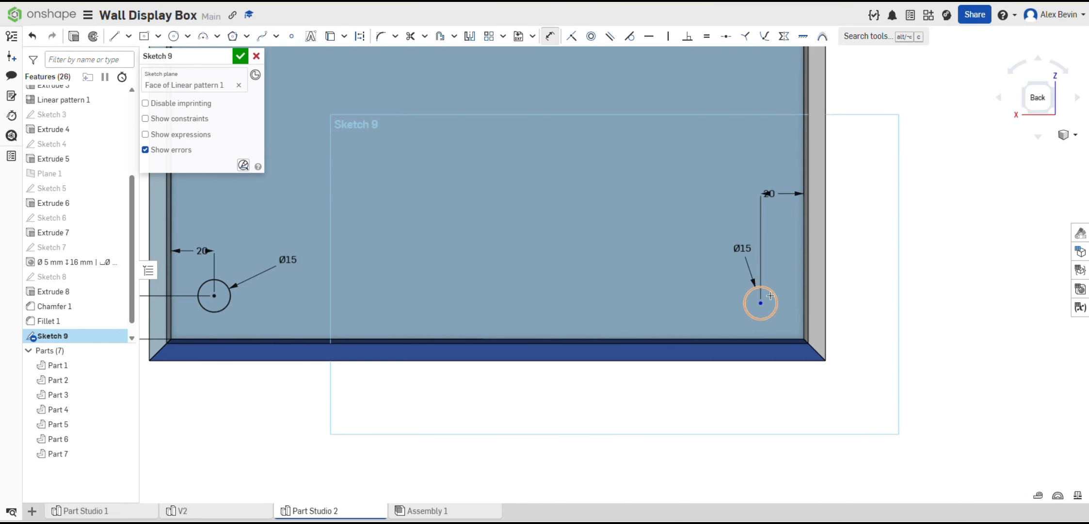
{"action": "left_click", "coordinate": [775, 297]}
{"action": "left_click", "coordinate": [764, 338]}
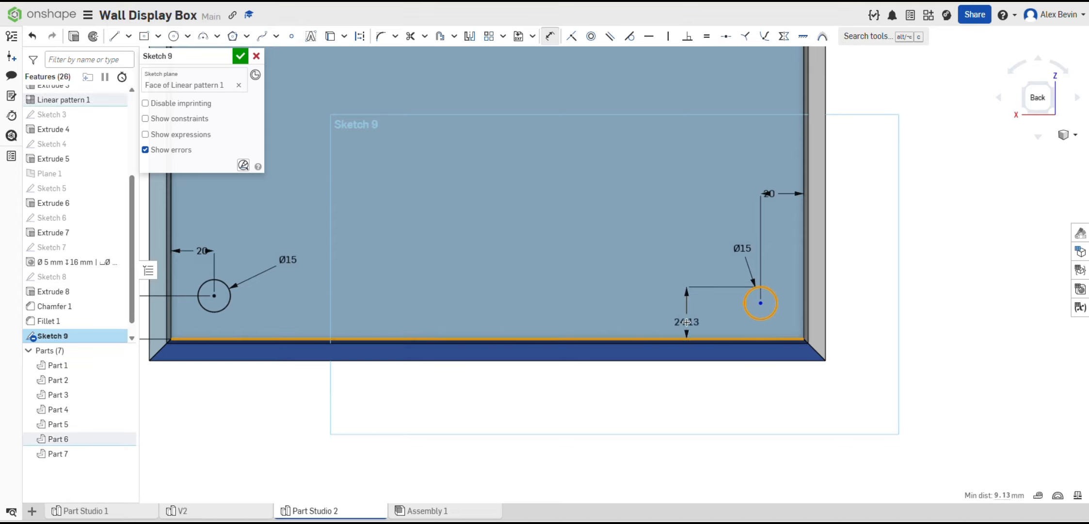
{"action": "key", "text": "Escape"}
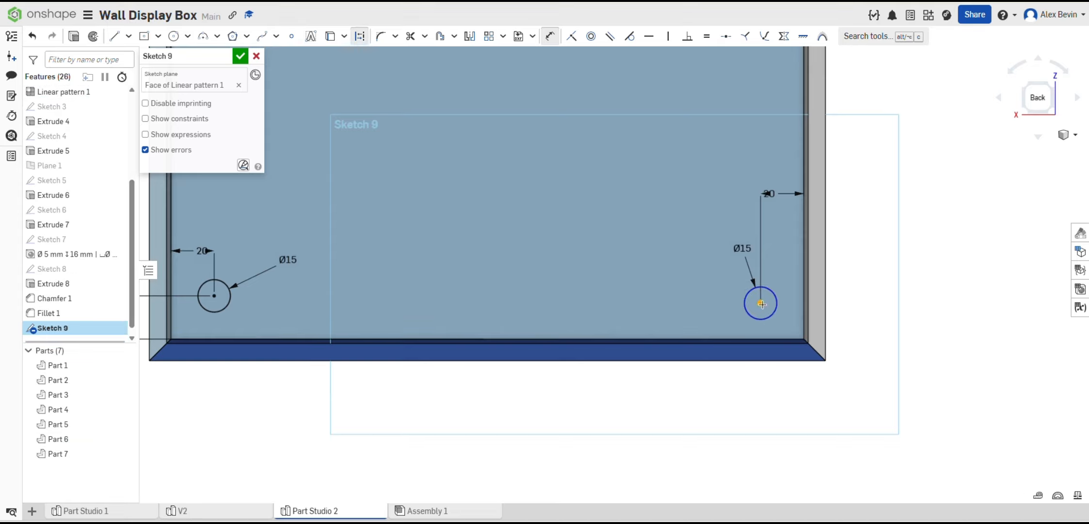
Dimension the second circle's centre 20 mm above the panel's bottom edge and accept the sketch.
{"action": "left_click", "coordinate": [761, 302]}
{"action": "left_click", "coordinate": [746, 339]}
{"action": "left_click", "coordinate": [715, 315]}
{"action": "type", "text": "20"}
{"action": "key", "text": "Return"}
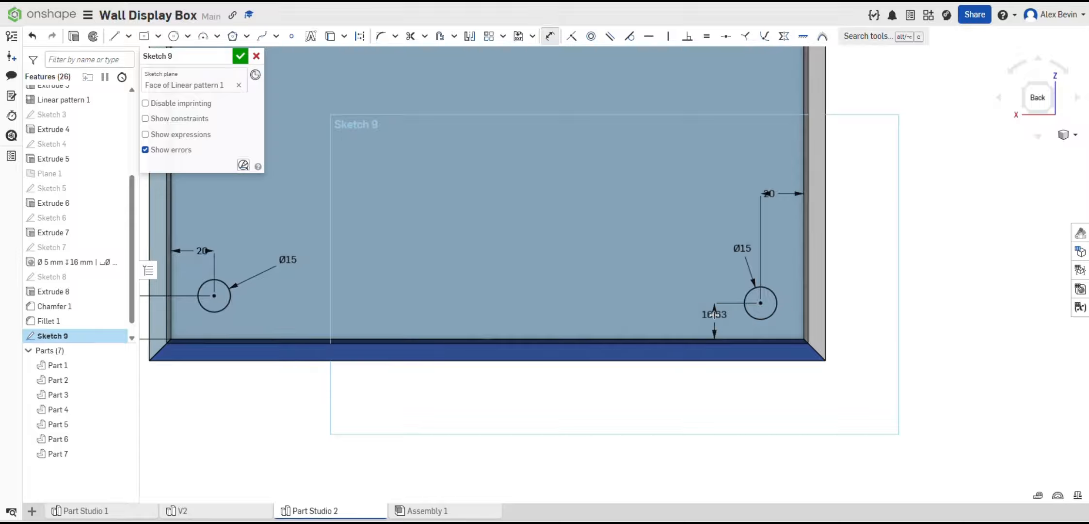
{"action": "left_click", "coordinate": [241, 58]}
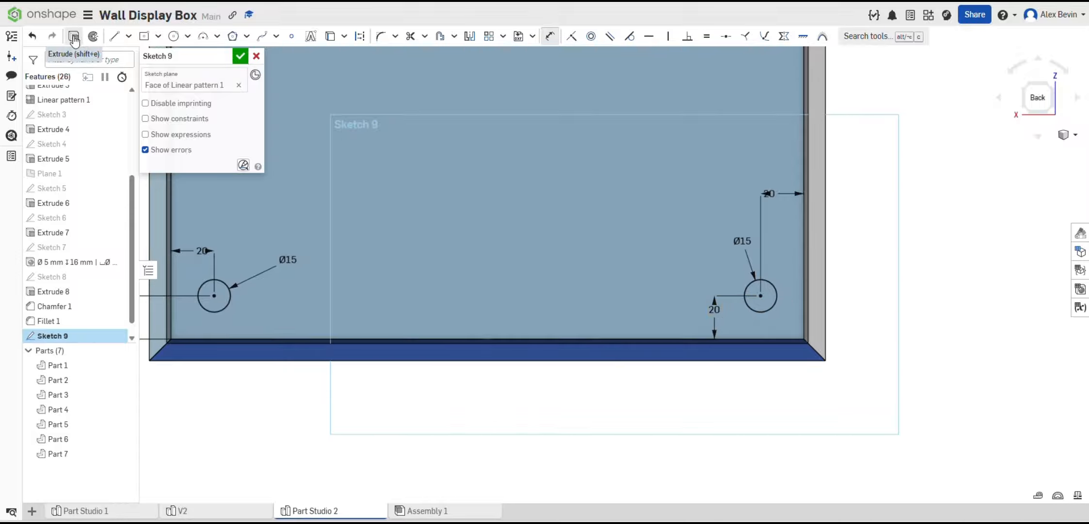
Cut both 15 mm circles out of the back panel with a blind 25 mm Extrude set to Remove.
{"action": "left_click", "coordinate": [118, 38]}
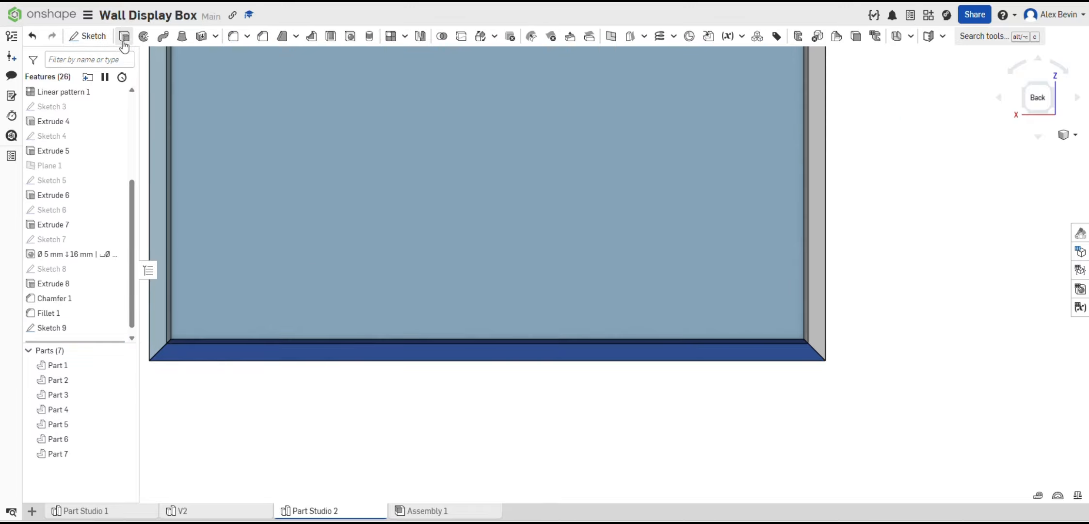
{"action": "left_click", "coordinate": [214, 294]}
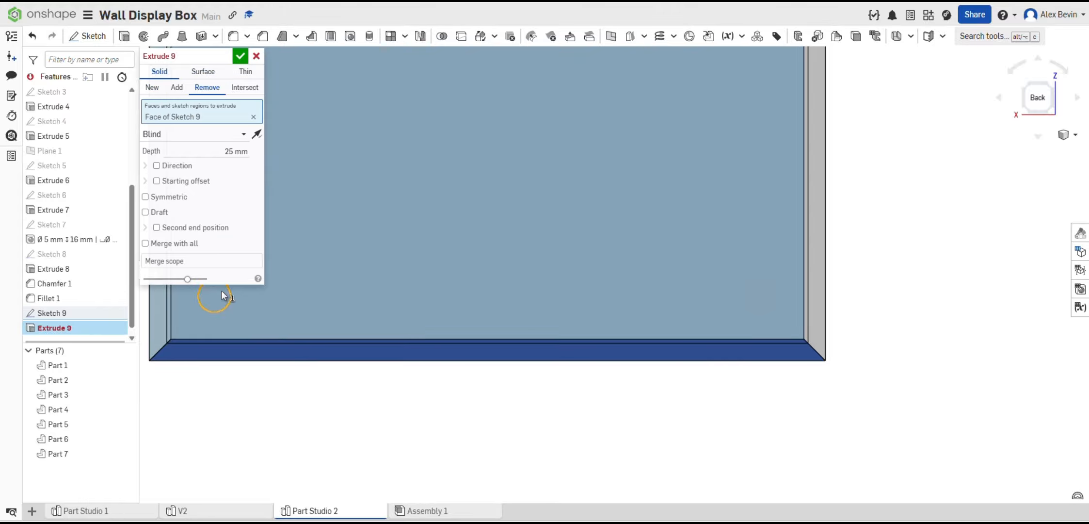
{"action": "left_click", "coordinate": [759, 293]}
{"action": "right_click_drag", "start_coordinate": [759, 293], "coordinate": [727, 316]}
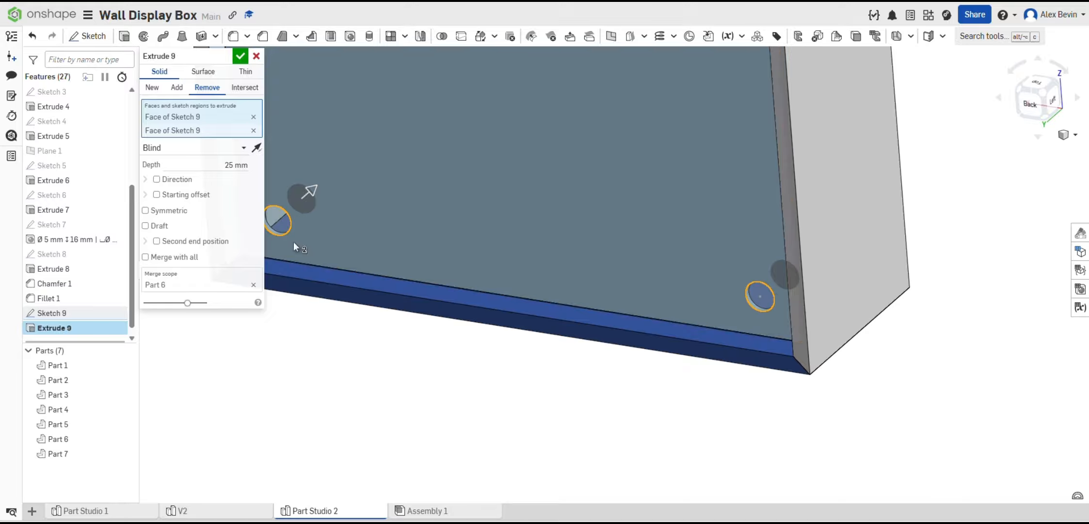
{"action": "middle_click_drag", "start_coordinate": [440, 212], "coordinate": [616, 280]}
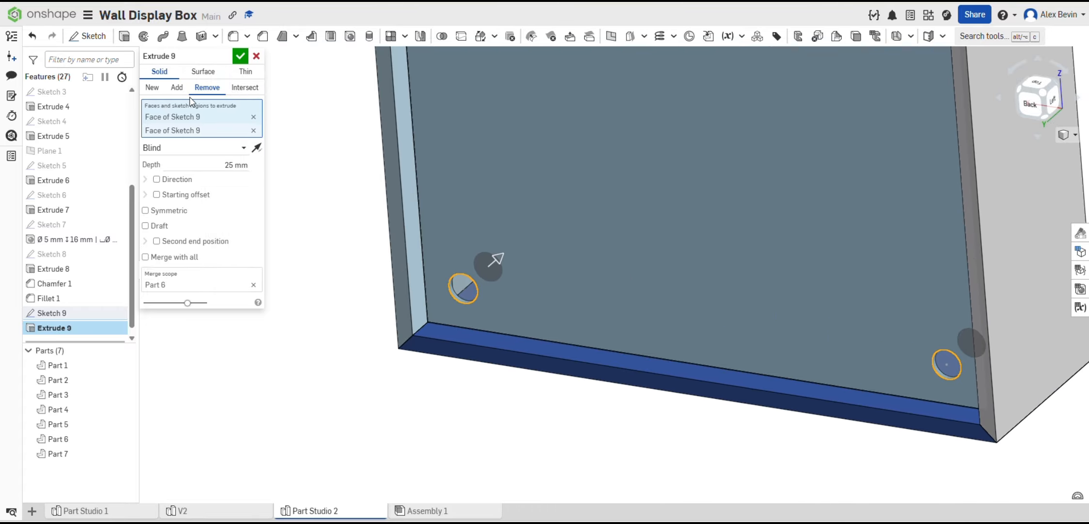
{"action": "left_click", "coordinate": [183, 288]}
{"action": "left_click", "coordinate": [240, 56]}
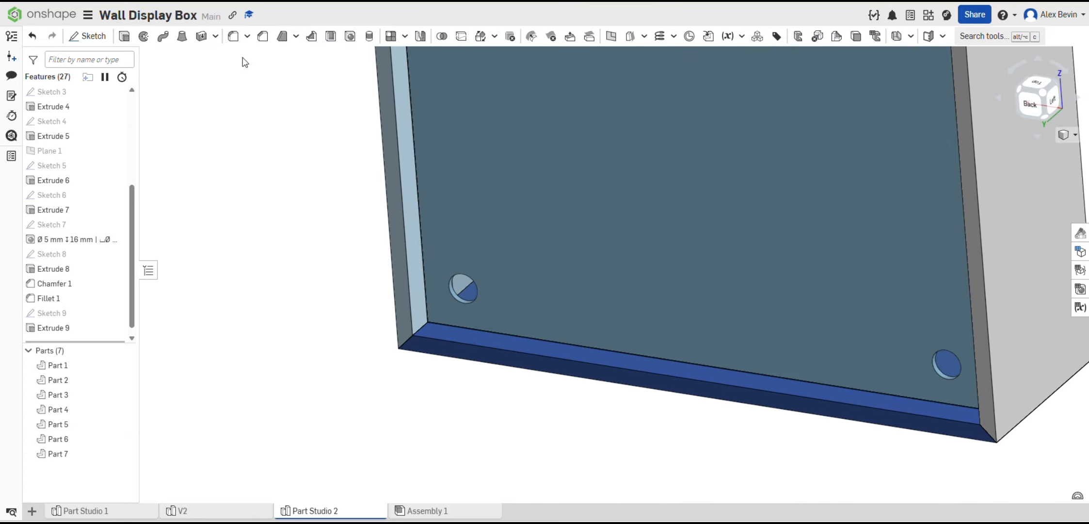
Extrude one Sketch 9 circle as a new knob part, 1 mm deep with a blind second end position of 11.1 mm.
{"action": "scroll", "coordinate": [442, 279], "scroll_direction": "up", "scroll_amount": 5}
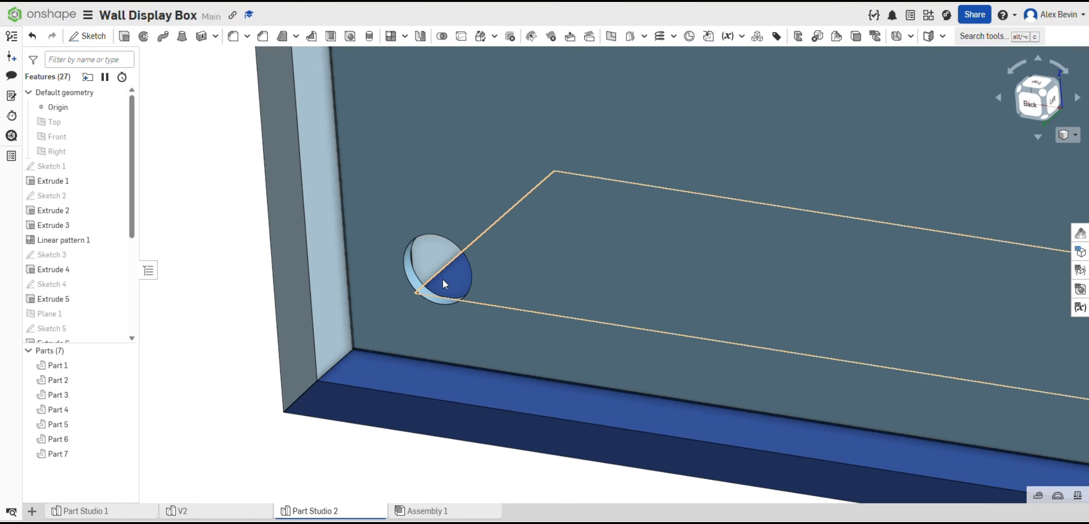
{"action": "scroll", "coordinate": [102, 238], "scroll_direction": "down", "scroll_amount": 4}
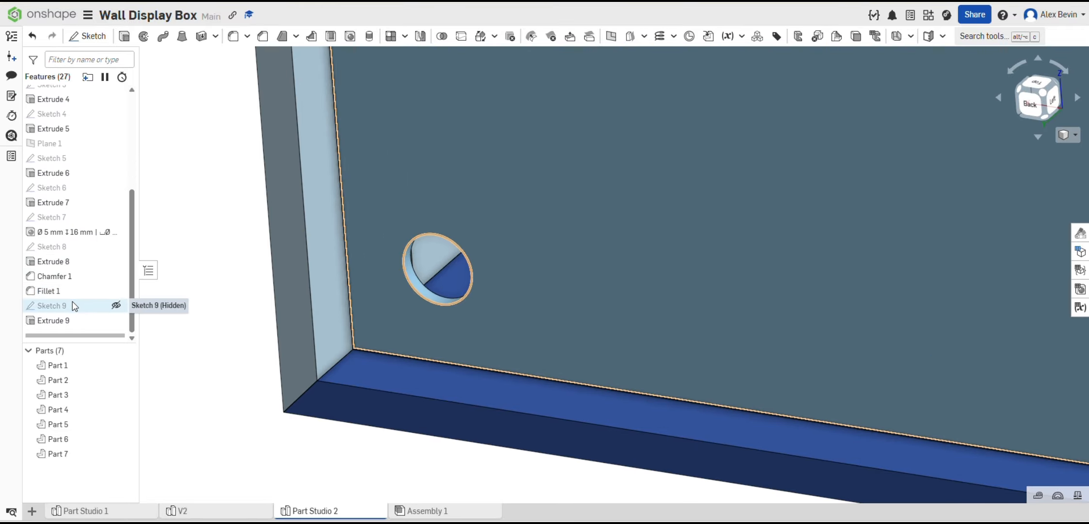
{"action": "left_click", "coordinate": [72, 305]}
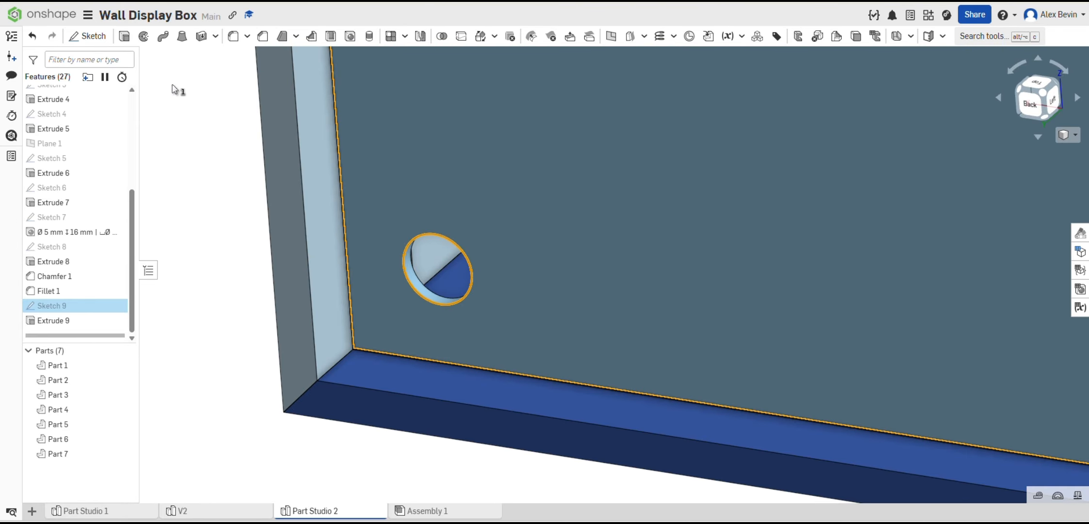
{"action": "left_click", "coordinate": [158, 217]}
{"action": "left_click", "coordinate": [124, 36]}
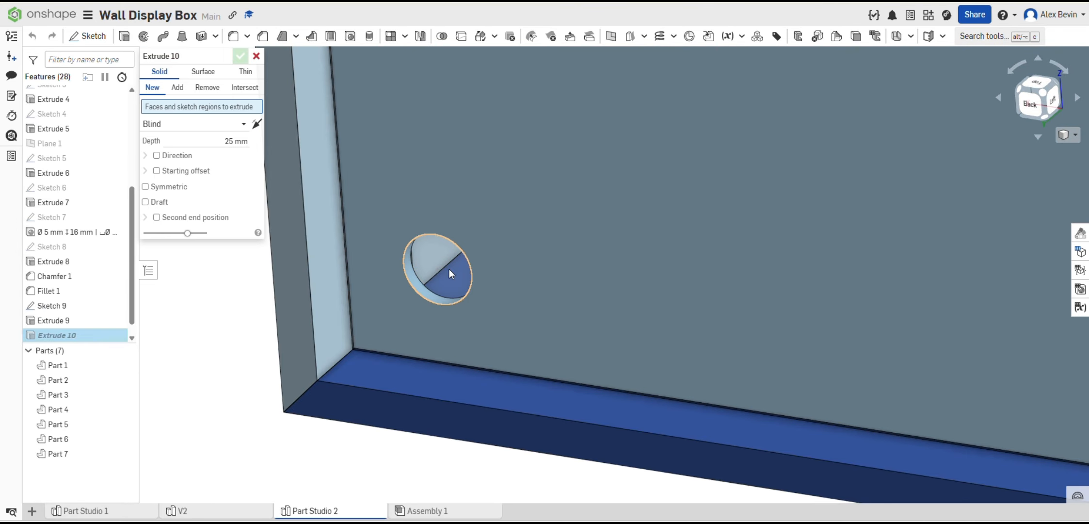
{"action": "left_click", "coordinate": [449, 266]}
{"action": "left_click", "coordinate": [203, 152]}
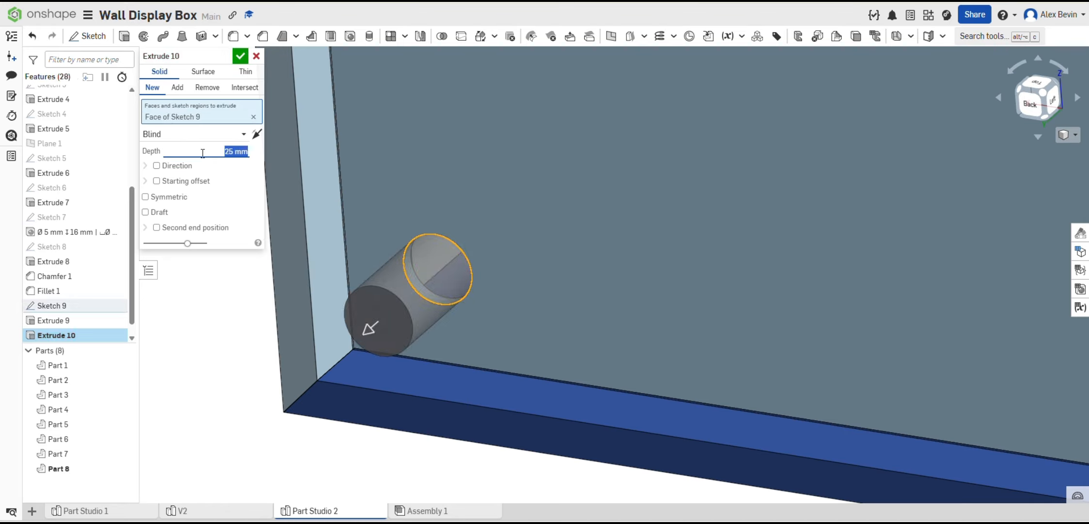
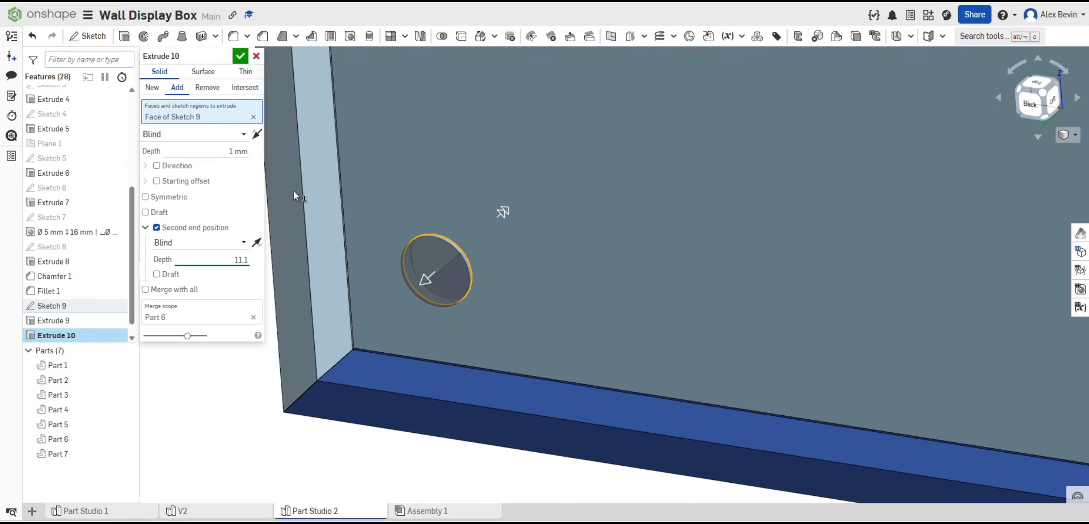
{"action": "key", "text": "Return"}
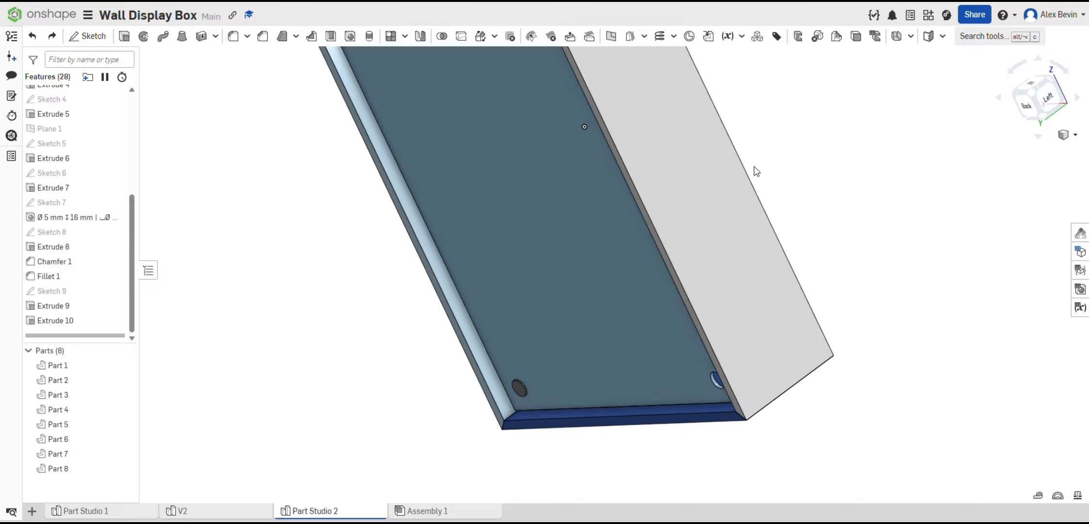
Hide the front panel, Part 1, to expose the knob from inside the box.
{"action": "right_click_drag", "start_coordinate": [753, 170], "coordinate": [679, 207]}
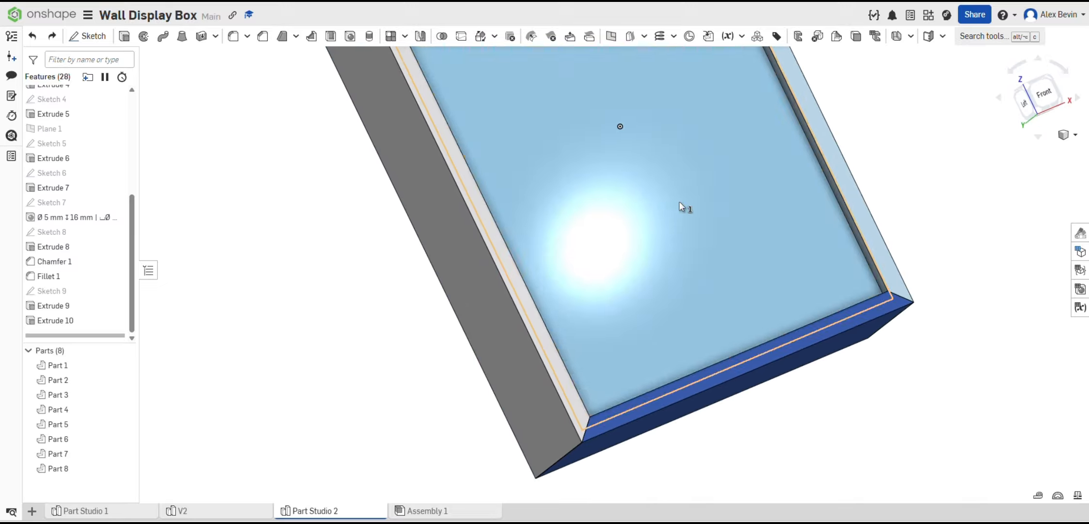
{"action": "left_click", "coordinate": [679, 203]}
{"action": "right_click", "coordinate": [679, 202]}
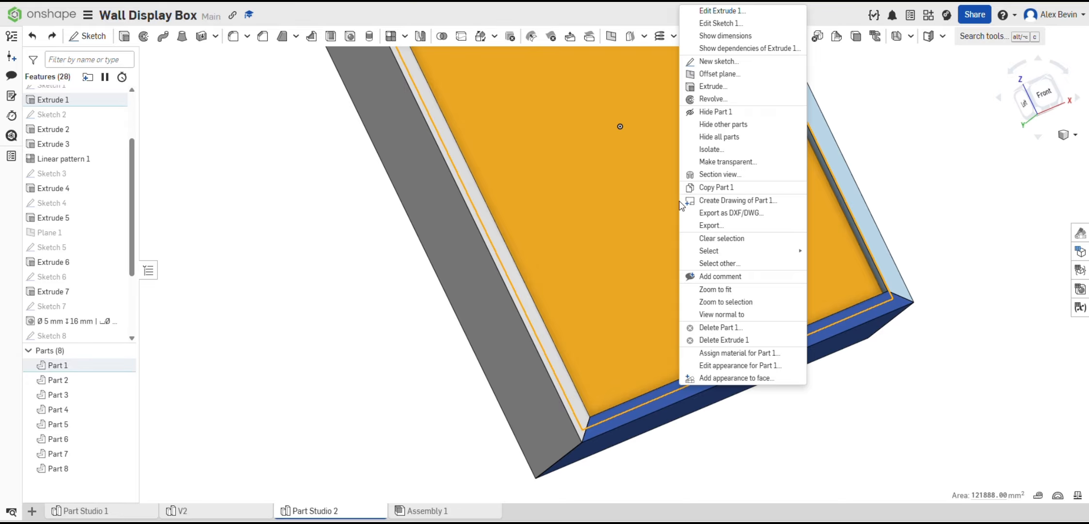
{"action": "left_click", "coordinate": [715, 112]}
Start a sketch on the knob's end face inside the box and draw a circle about 37 mm in diameter centred on it.
{"action": "scroll", "coordinate": [745, 247], "scroll_direction": "up", "scroll_amount": 5}
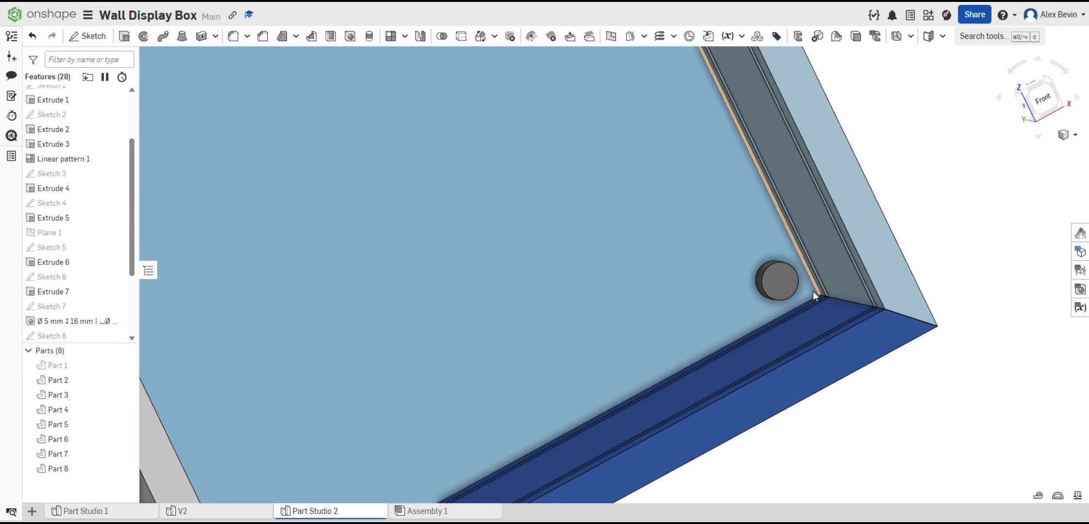
{"action": "left_click", "coordinate": [778, 280]}
{"action": "left_click", "coordinate": [86, 36]}
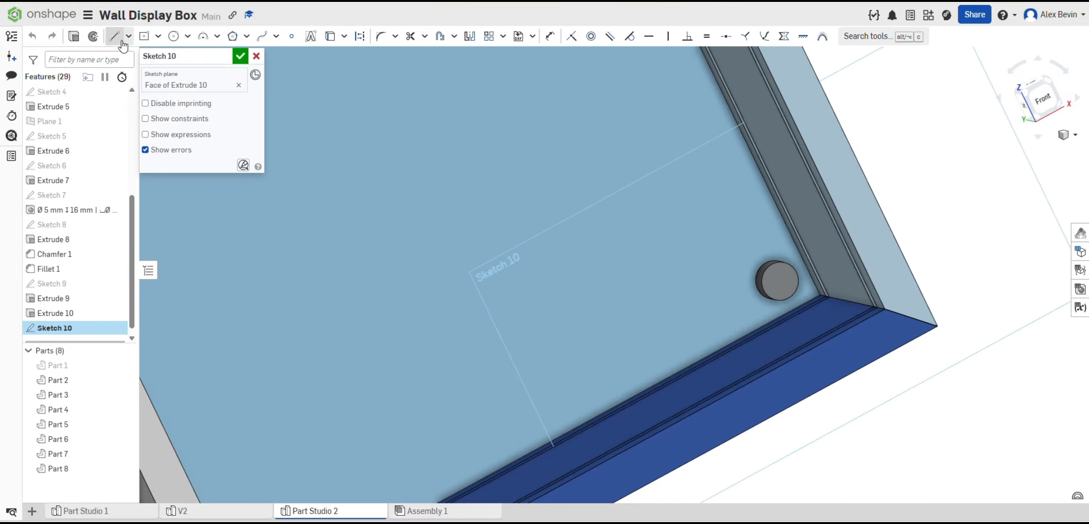
{"action": "left_click", "coordinate": [174, 36]}
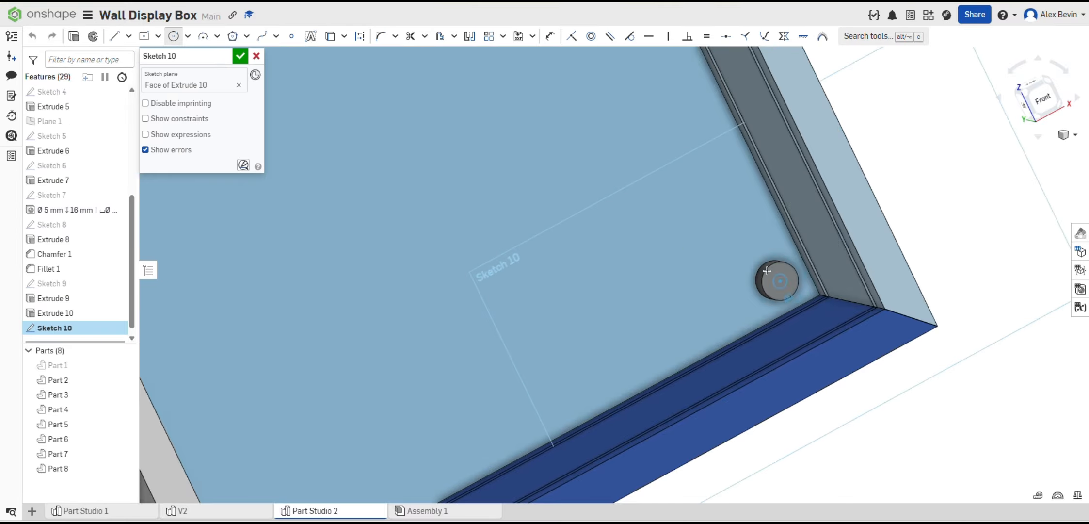
{"action": "left_click", "coordinate": [780, 281]}
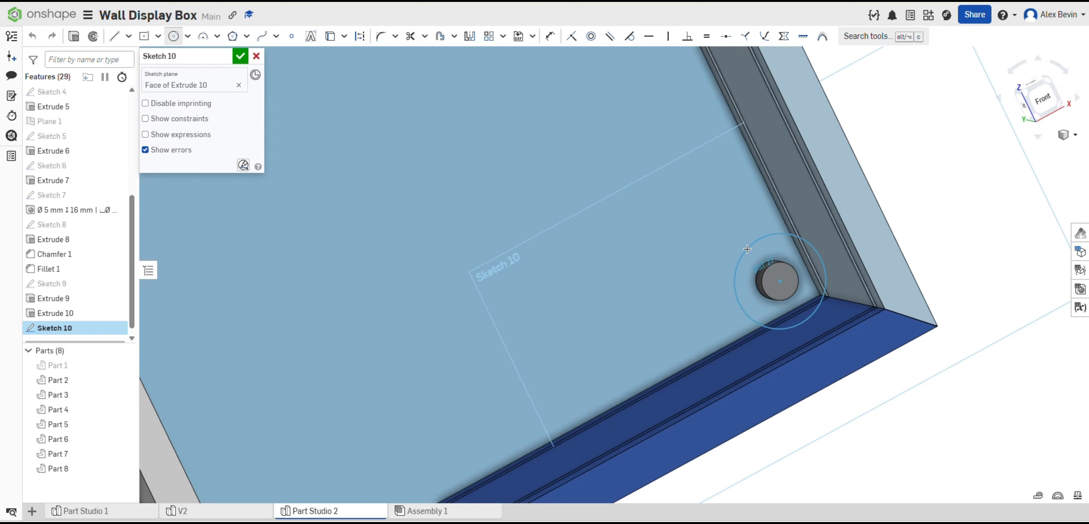
Dimension the new circle's diameter to 35 mm, entered as 17.5*2.
{"action": "key", "text": "d"}
{"action": "left_click", "coordinate": [735, 272]}
{"action": "left_click", "coordinate": [938, 182]}
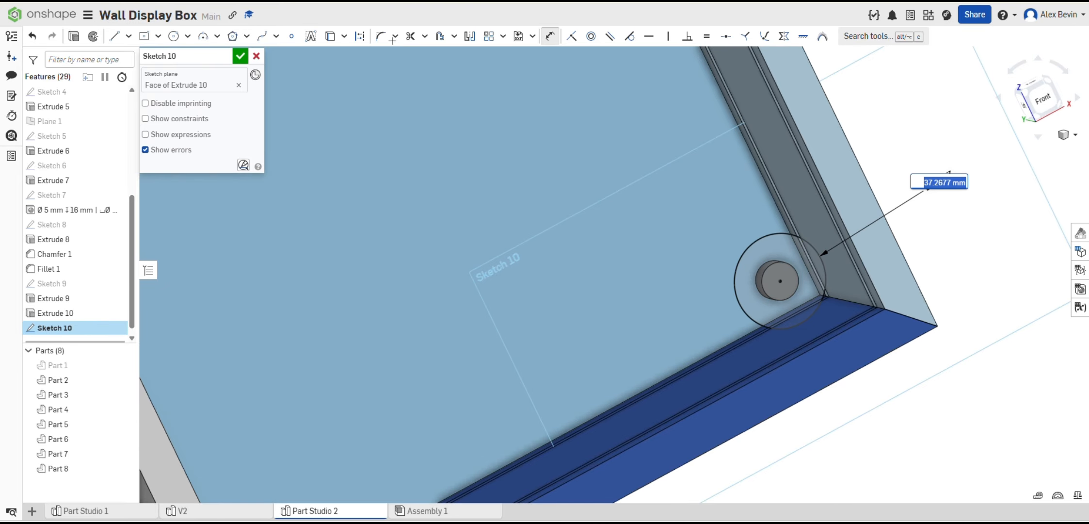
{"action": "type", "text": "17"}
{"action": "key", "text": "Return"}
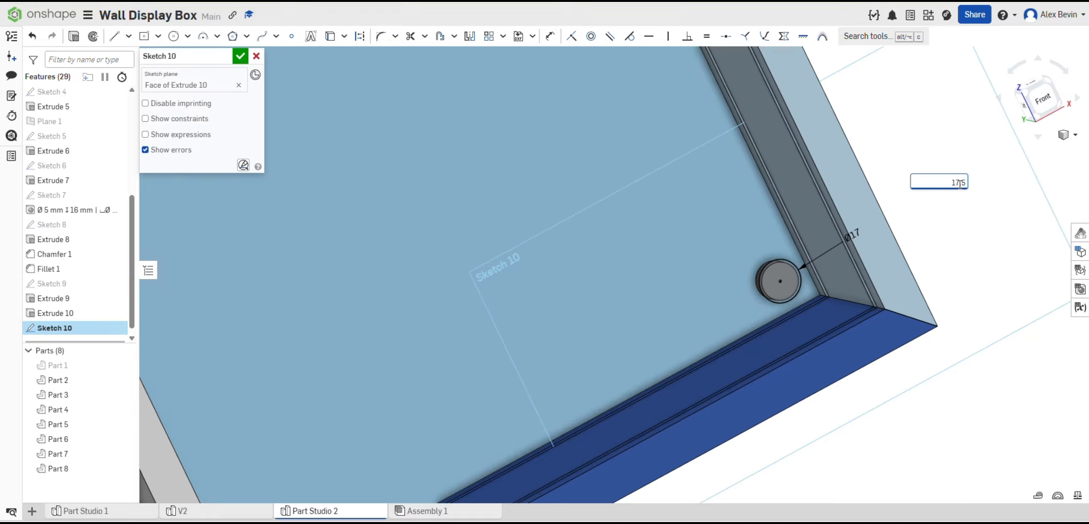
{"action": "scroll", "coordinate": [831, 262], "scroll_direction": "up", "scroll_amount": 2}
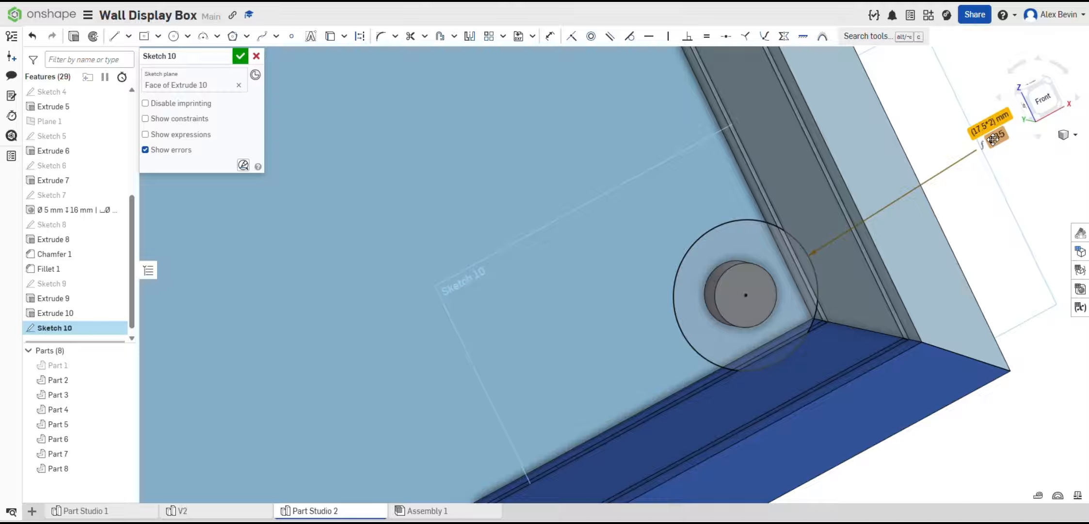
{"action": "double_click", "coordinate": [993, 139]}
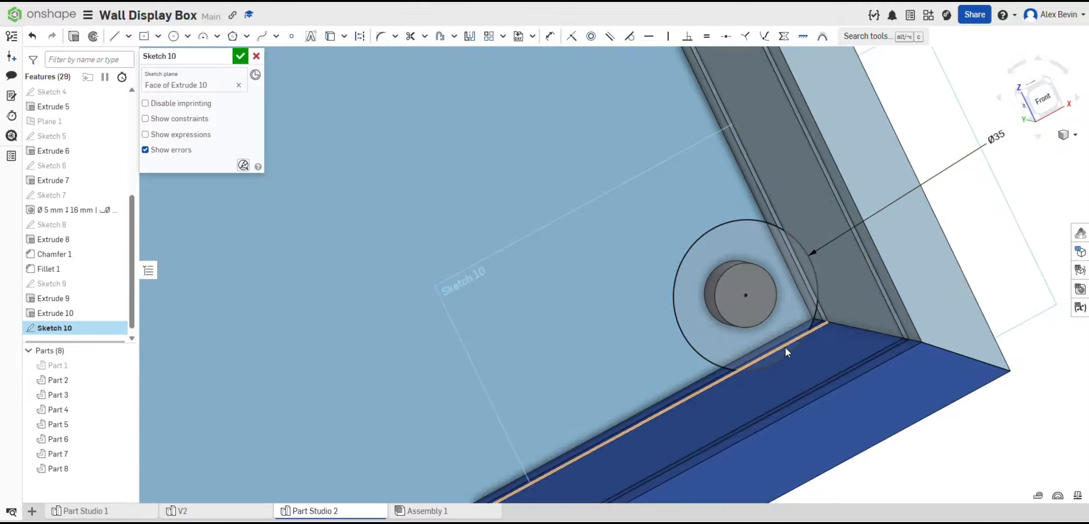
Hide the back panel, Part 6, and check the latch shape in the V2 part studio.
{"action": "mouse_move", "coordinate": [785, 346]}
{"action": "right_mouse_down"}
{"action": "mouse_move", "coordinate": [876, 307]}
{"action": "mouse_move", "coordinate": [838, 242]}
{"action": "mouse_move", "coordinate": [733, 242]}
{"action": "mouse_move", "coordinate": [816, 265]}
{"action": "mouse_move", "coordinate": [820, 304]}
{"action": "mouse_move", "coordinate": [794, 250]}
{"action": "right_mouse_up"}
{"action": "right_click", "coordinate": [793, 250]}
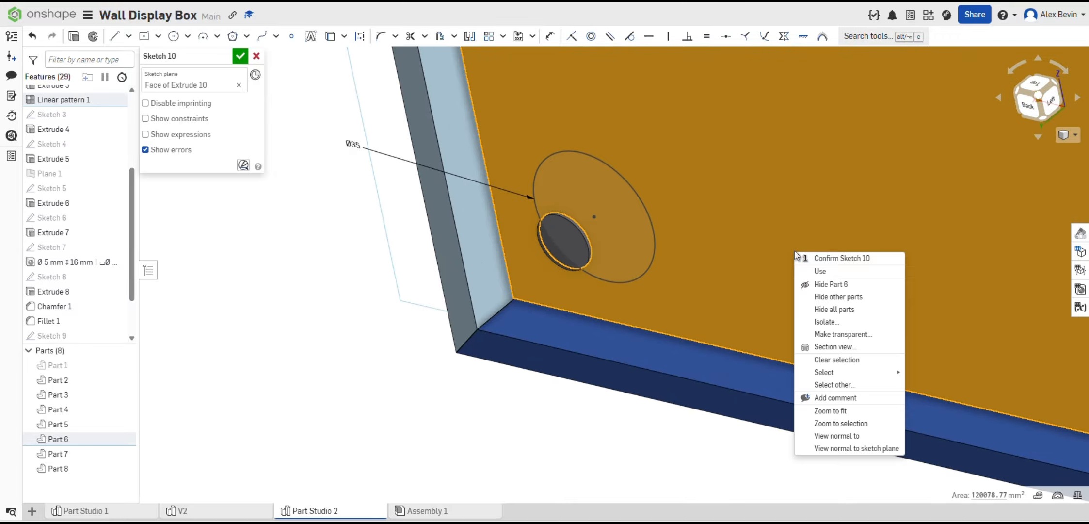
{"action": "left_click", "coordinate": [828, 286]}
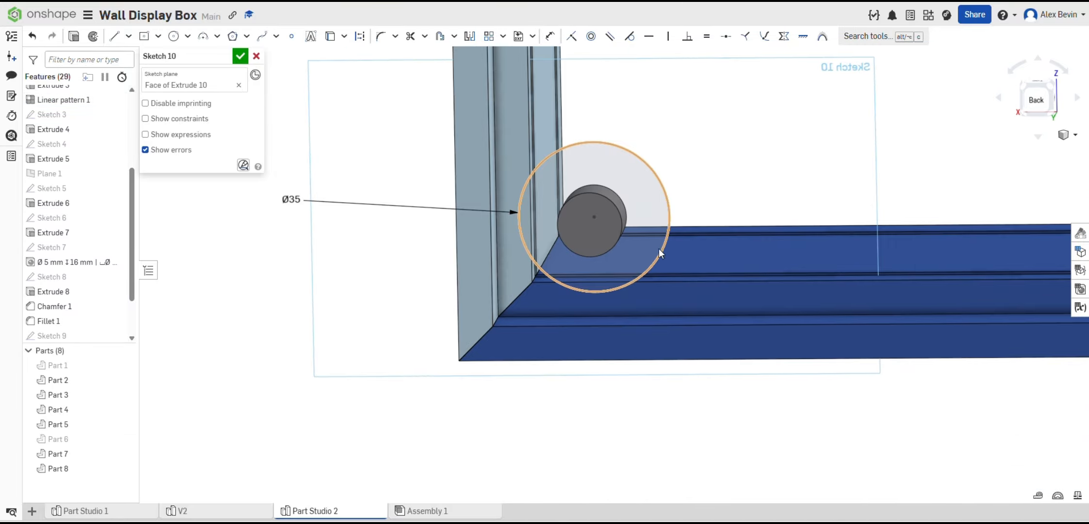
{"action": "left_click", "coordinate": [192, 512]}
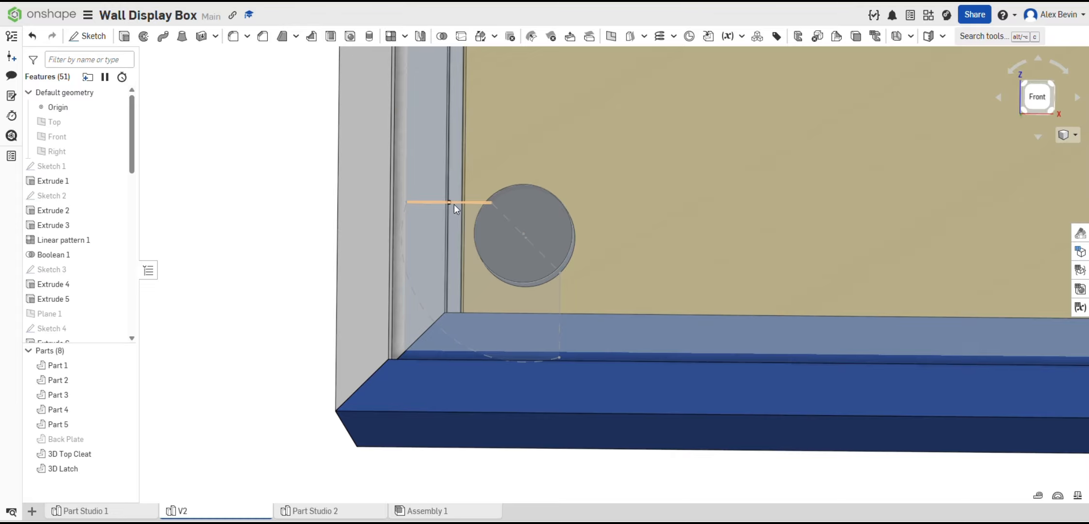
{"action": "left_click", "coordinate": [338, 512]}
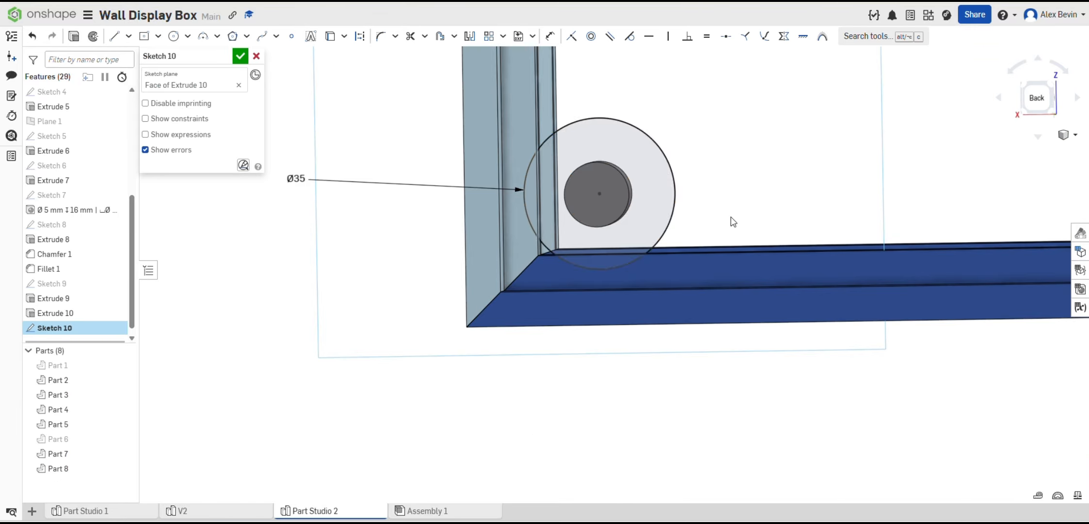
Sketch a line about 30 mm long tangent to the upper side of the knob's edge and constrain it horizontal.
{"action": "key", "text": "l"}
{"action": "scroll", "coordinate": [582, 169], "scroll_direction": "up", "scroll_amount": 3}
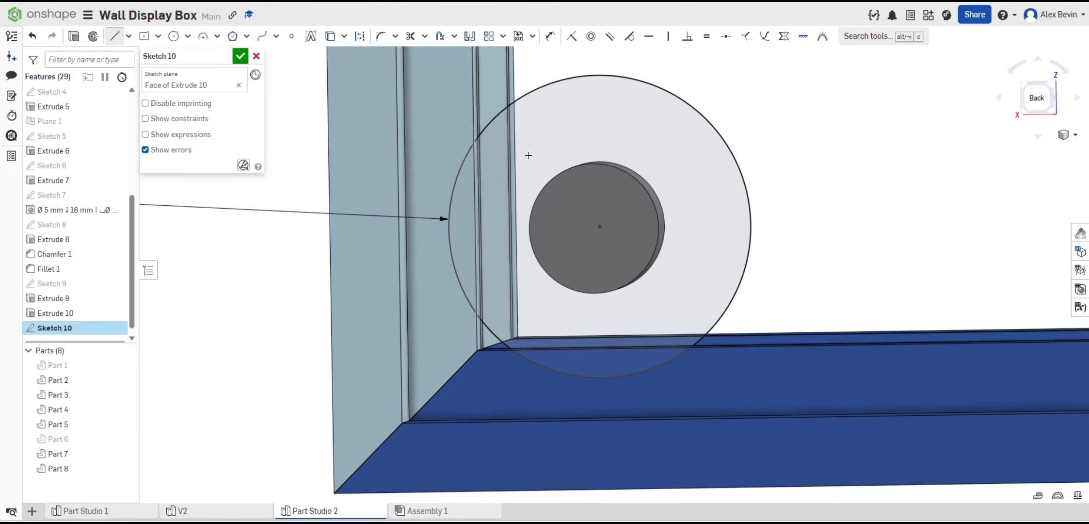
{"action": "left_click", "coordinate": [427, 169]}
{"action": "left_click", "coordinate": [691, 158]}
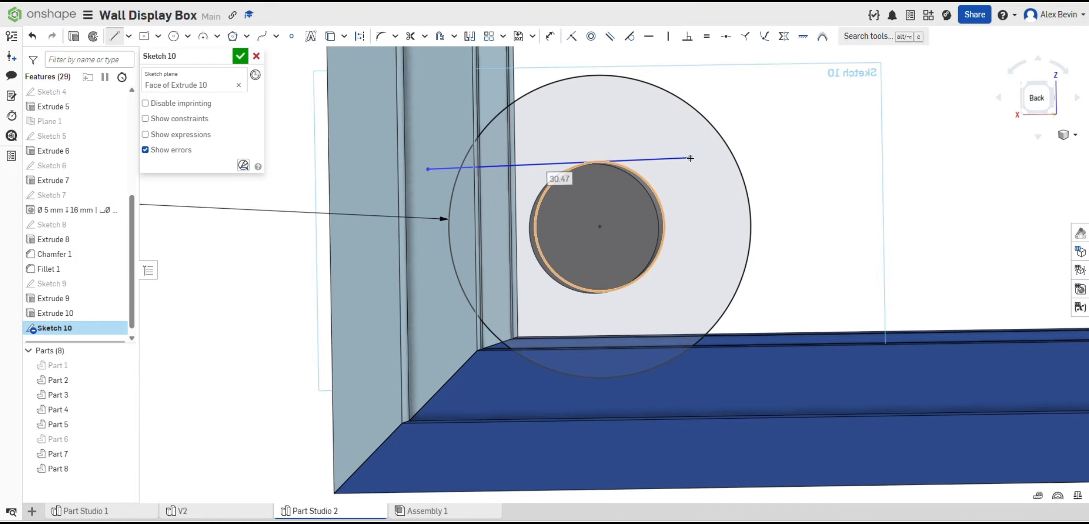
{"action": "key", "text": "Escape"}
{"action": "left_click", "coordinate": [527, 164]}
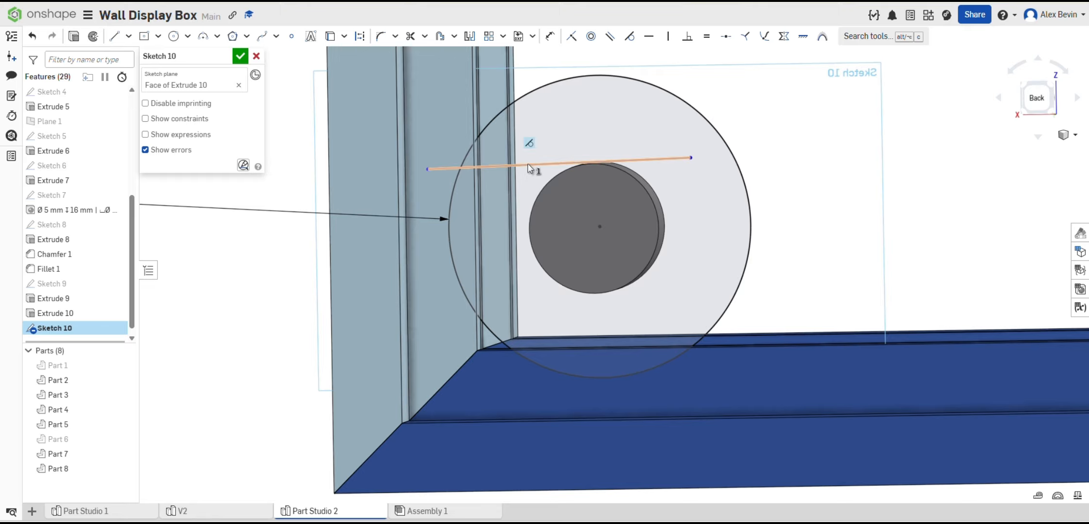
{"action": "key", "text": "h"}
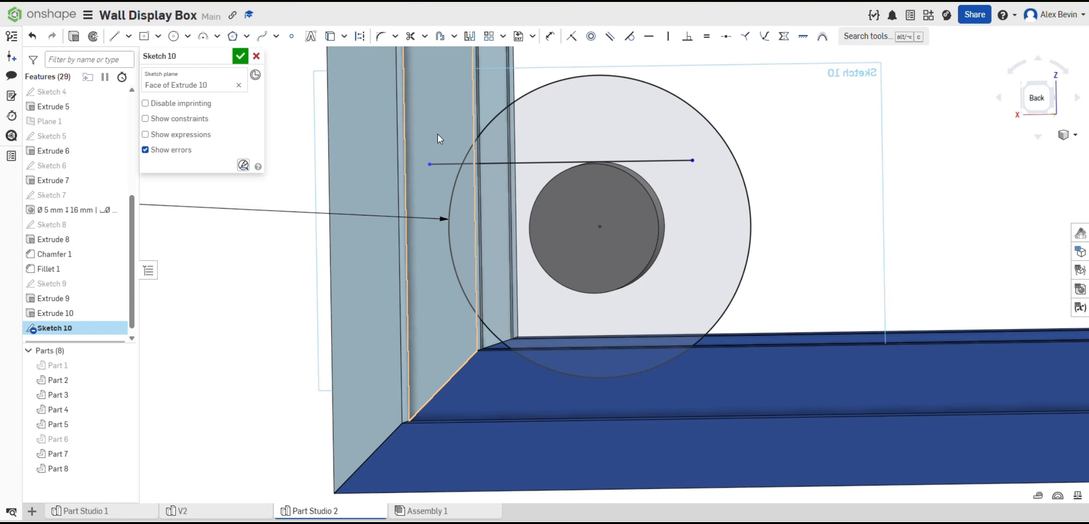
Sketch a vertical line about 24 mm long beside the knob, running down past the large circle.
{"action": "key", "text": "l"}
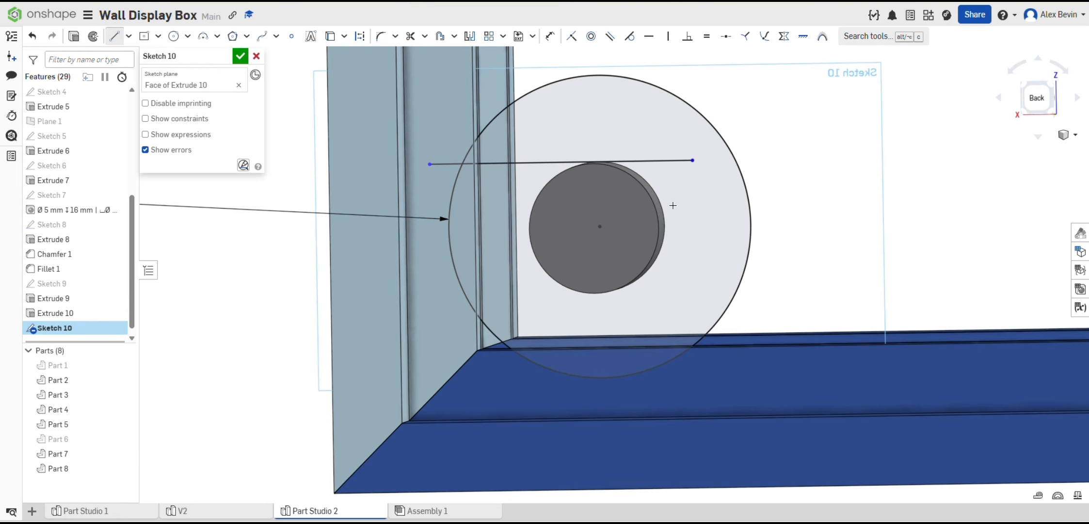
{"action": "left_click", "coordinate": [677, 411]}
{"action": "key", "text": "Escape"}
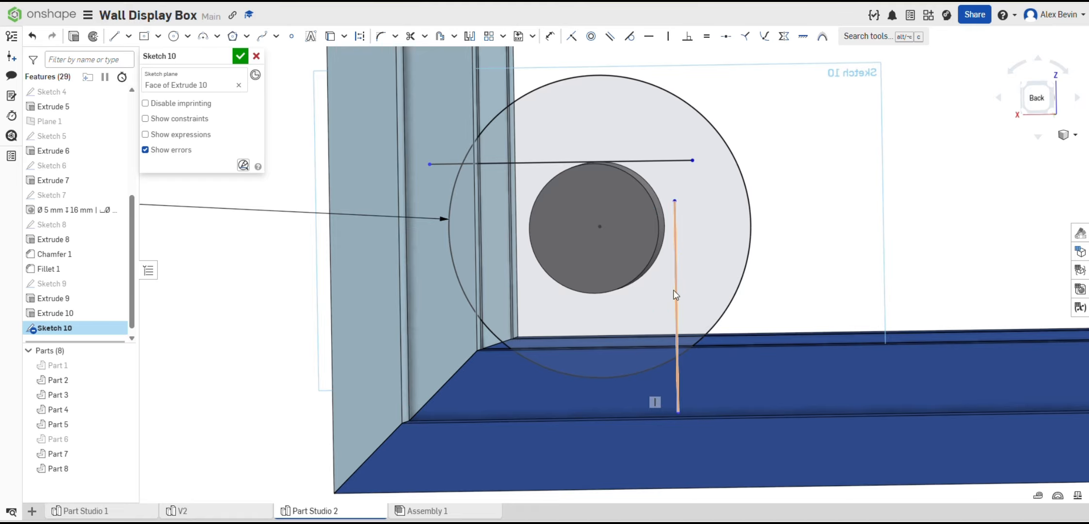
Constrain the vertical line tangent to the knob's circular edge.
{"action": "right_click_drag", "start_coordinate": [698, 210], "coordinate": [681, 223]}
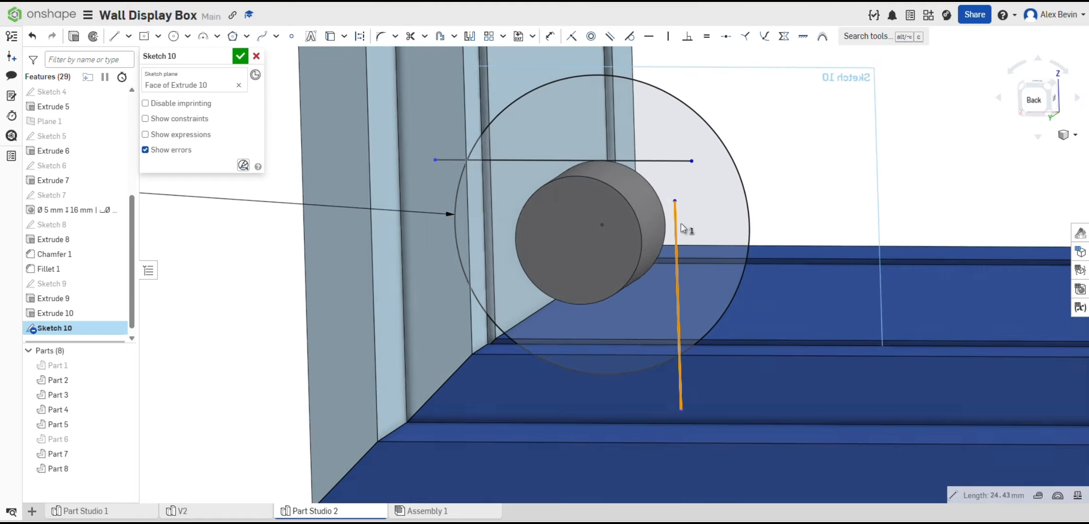
{"action": "left_click", "coordinate": [658, 232]}
{"action": "scroll", "coordinate": [657, 231], "scroll_direction": "up", "scroll_amount": 3}
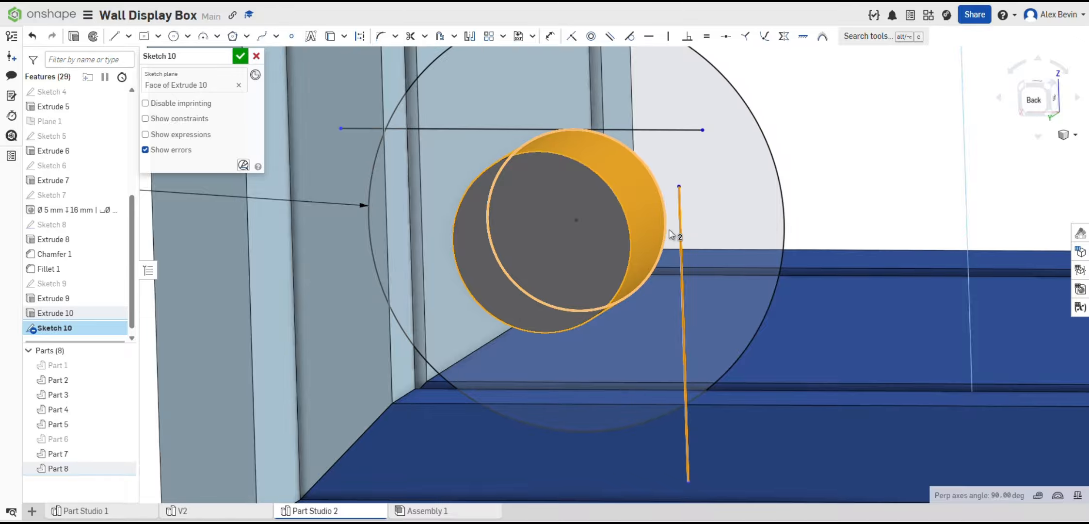
{"action": "left_click", "coordinate": [629, 36]}
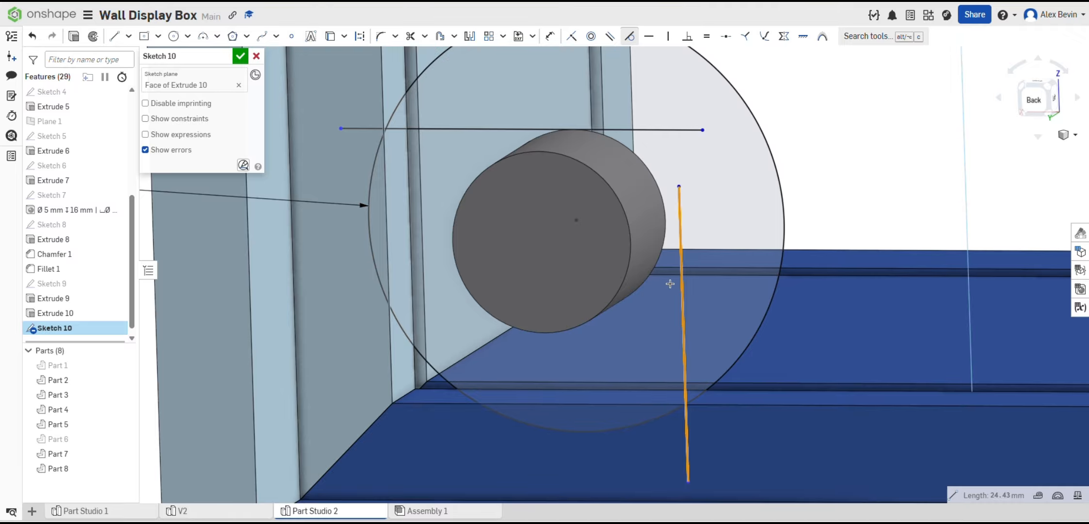
{"action": "left_click", "coordinate": [666, 226]}
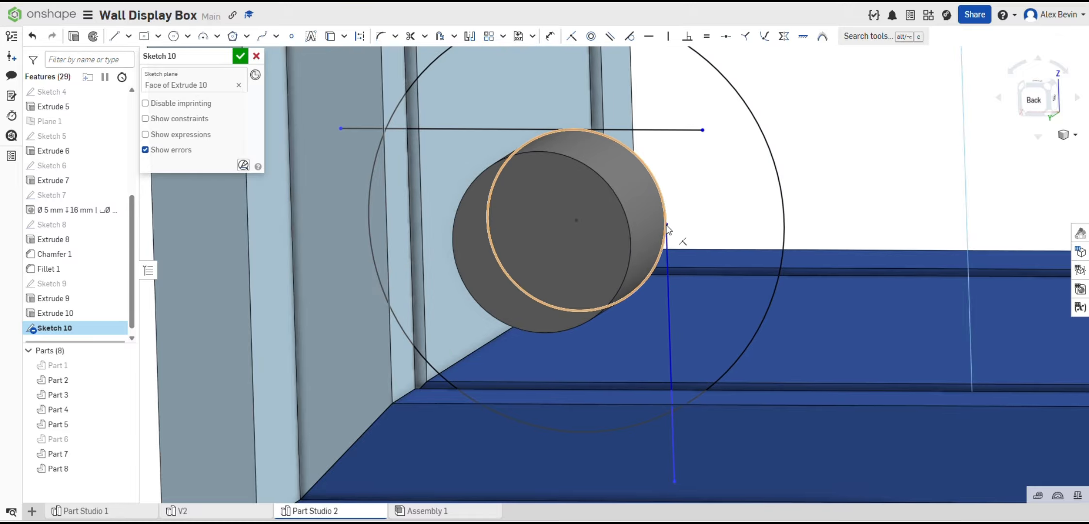
{"action": "key", "text": "ctrl+z"}
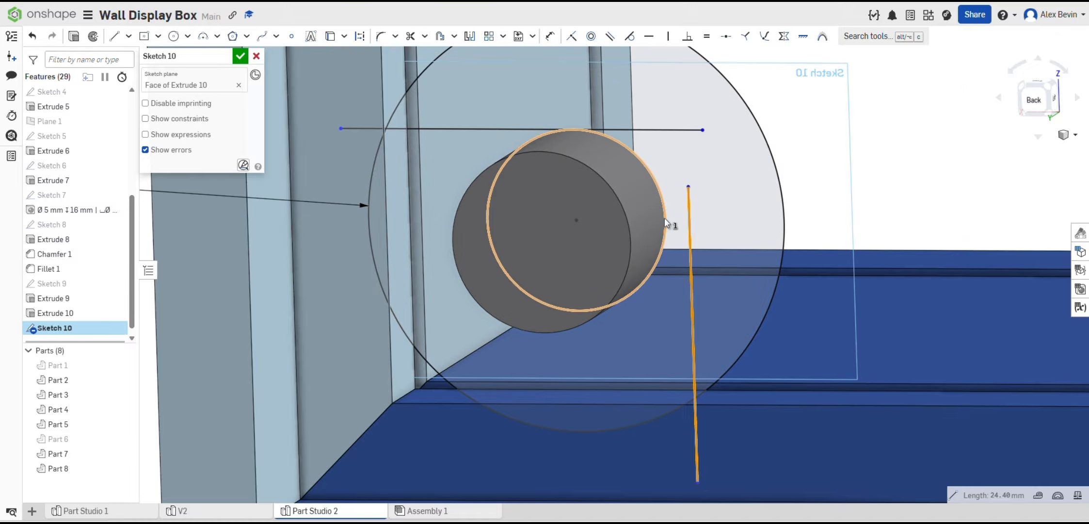
{"action": "left_click", "coordinate": [666, 219]}
{"action": "left_click", "coordinate": [629, 35]}
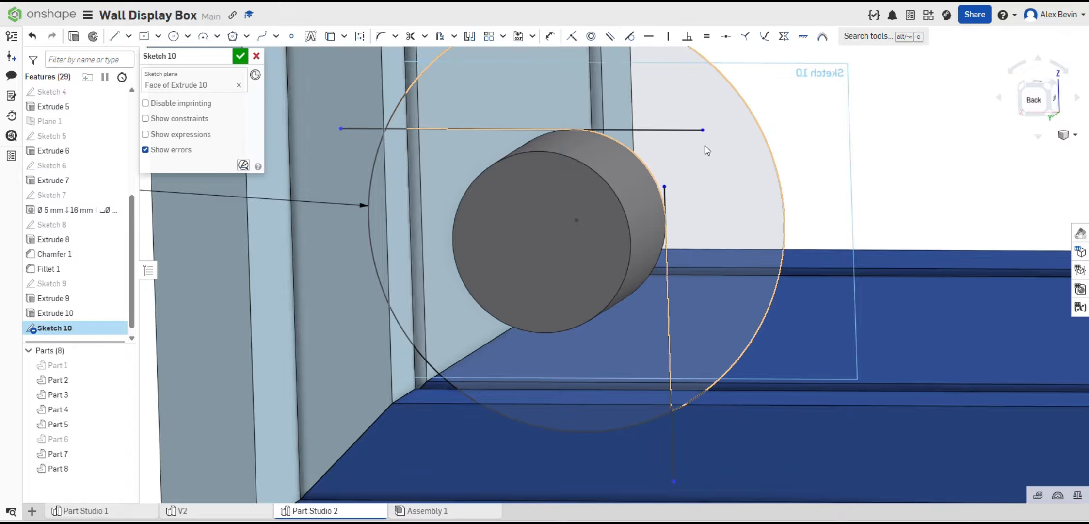
{"action": "key", "text": "m"}
{"action": "left_click", "coordinate": [672, 131]}
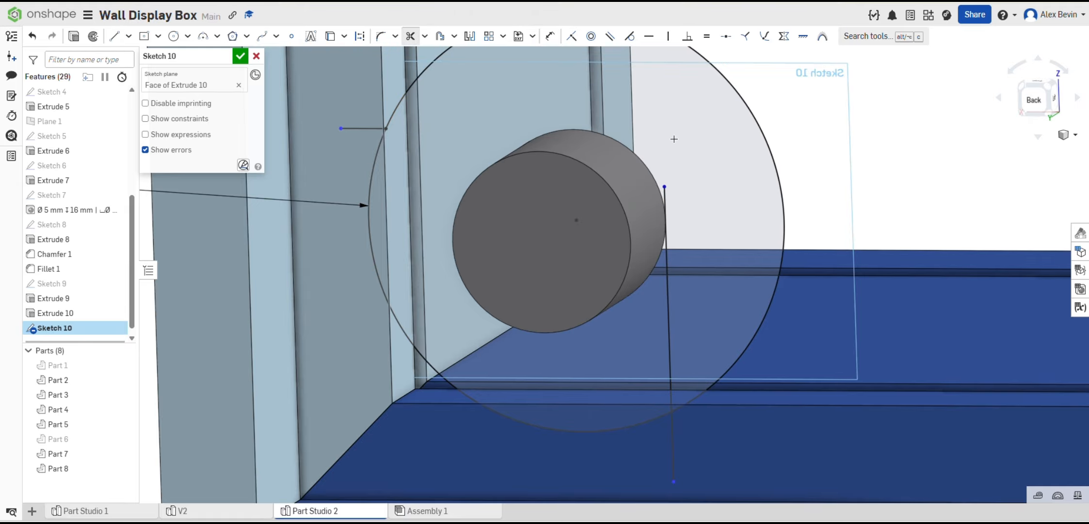
{"action": "key", "text": "ctrl+z"}
Project the knob's 15 mm circular edge into the sketch with Use.
{"action": "right_click_drag", "start_coordinate": [711, 178], "coordinate": [697, 186]}
{"action": "left_click", "coordinate": [661, 178]}
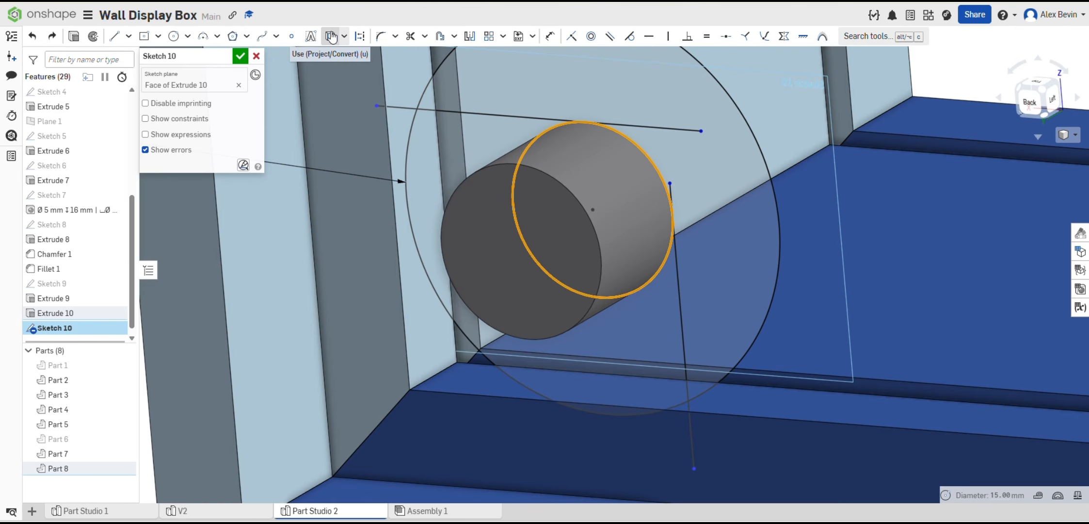
{"action": "key", "text": "Escape"}
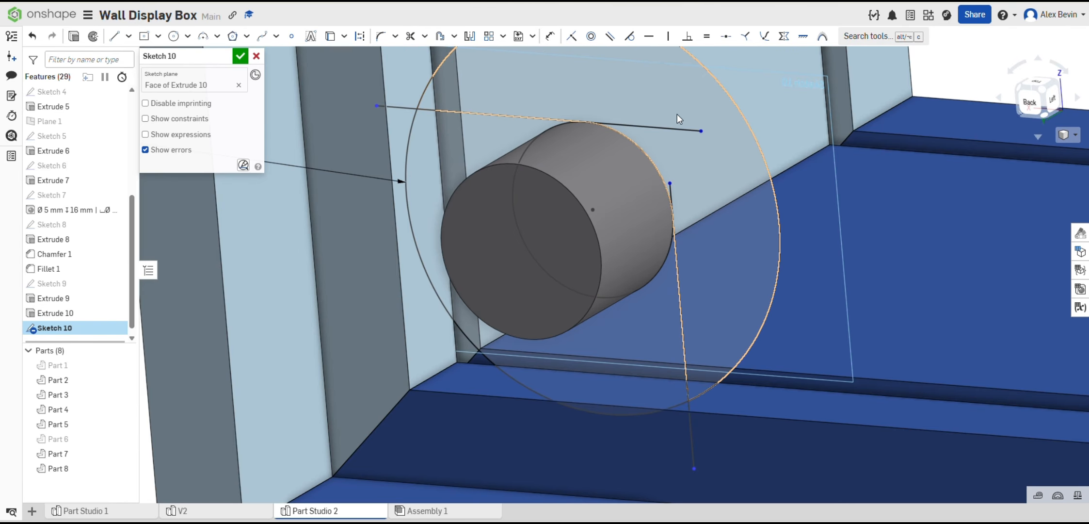
Trim the large circle's arc outside the two tangent lines and the overhanging line ends to leave the latch outline.
{"action": "key", "text": "m"}
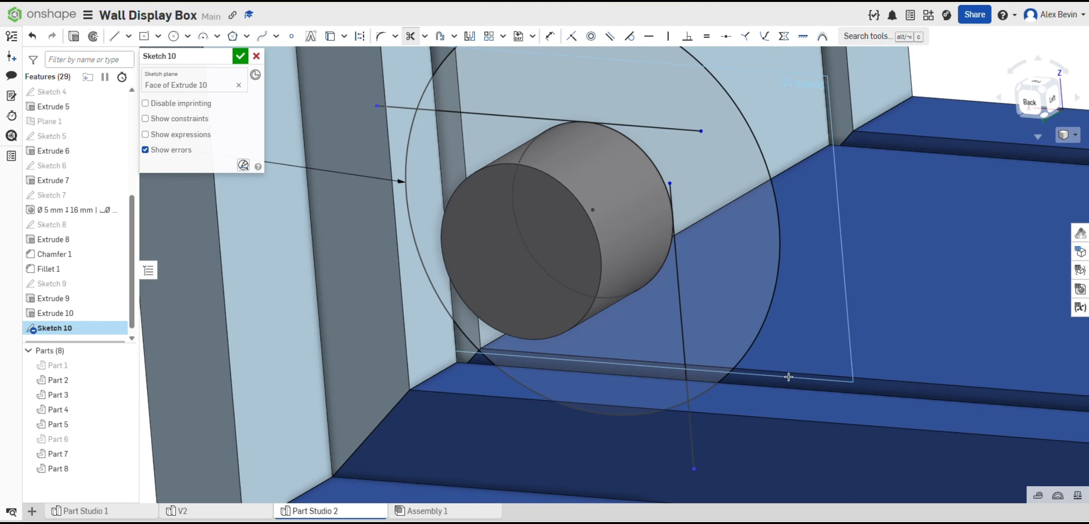
{"action": "left_click_drag", "start_coordinate": [794, 372], "coordinate": [714, 226]}
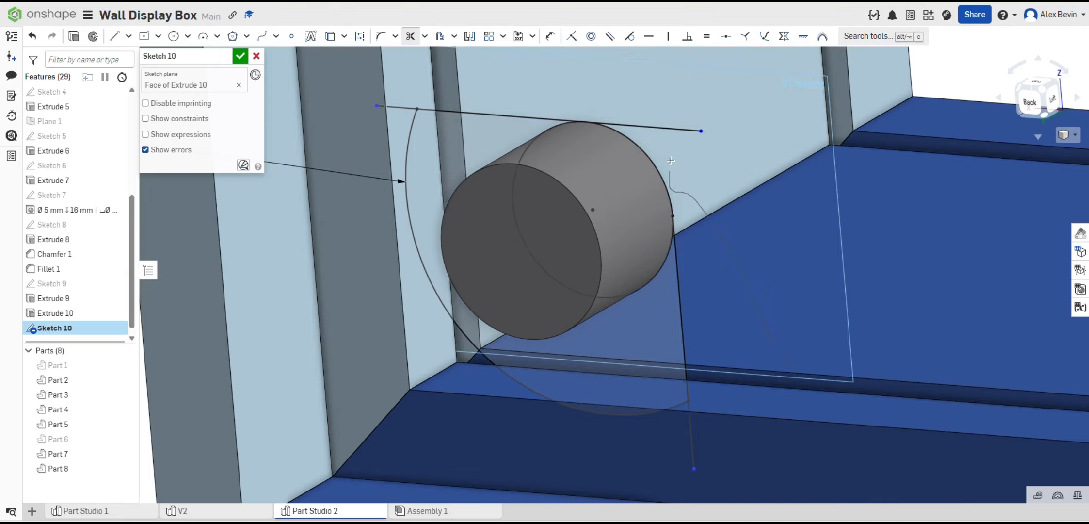
{"action": "left_click_drag", "start_coordinate": [384, 119], "coordinate": [385, 104]}
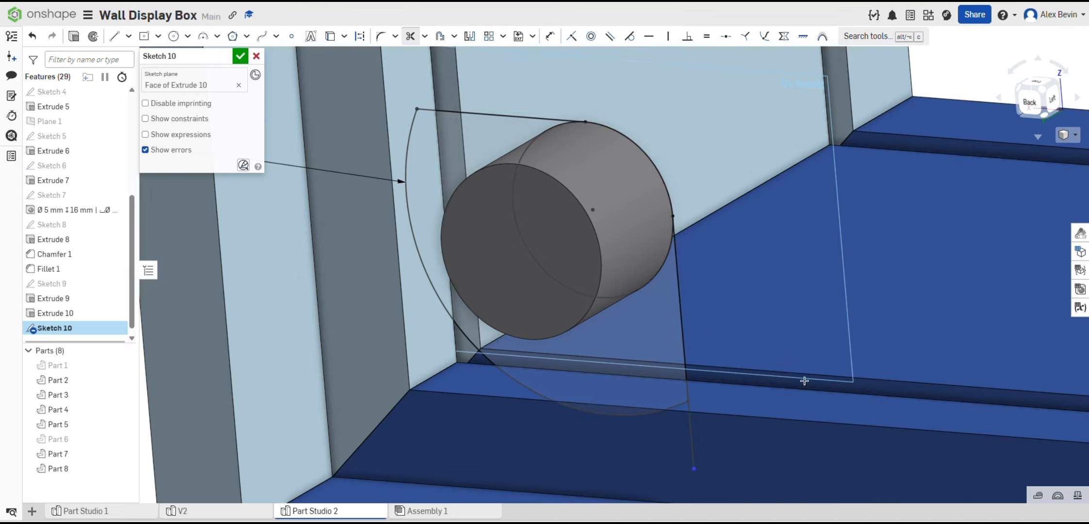
{"action": "scroll", "coordinate": [758, 415], "scroll_direction": "up", "scroll_amount": 1}
{"action": "left_click_drag", "start_coordinate": [717, 427], "coordinate": [667, 444]}
Extrude the latch outline and its circular region to a depth of 2.8 mm.
{"action": "scroll", "coordinate": [697, 394], "scroll_direction": "down", "scroll_amount": 4}
{"action": "middle_click_drag", "start_coordinate": [706, 320], "coordinate": [749, 299]}
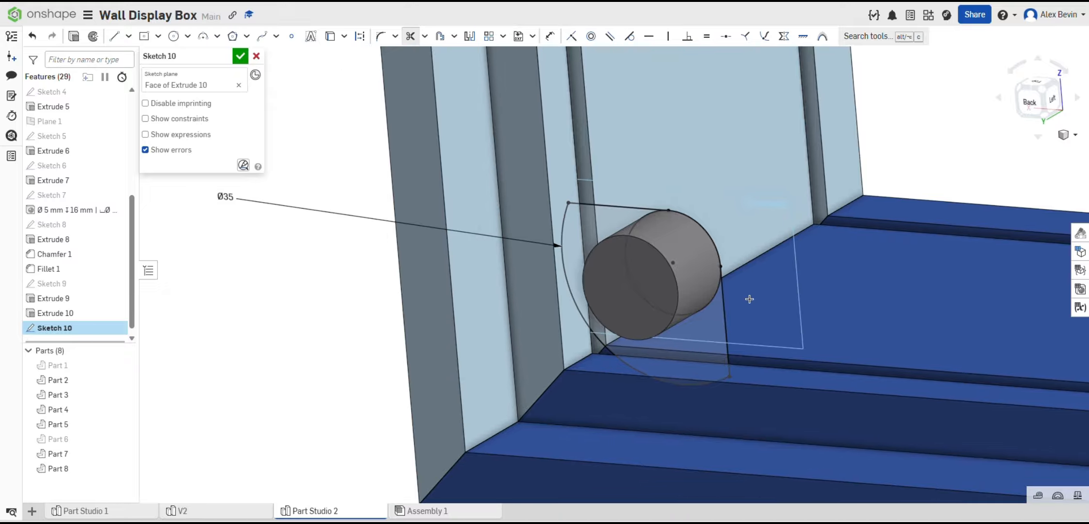
{"action": "right_click_drag", "start_coordinate": [749, 299], "coordinate": [842, 286]}
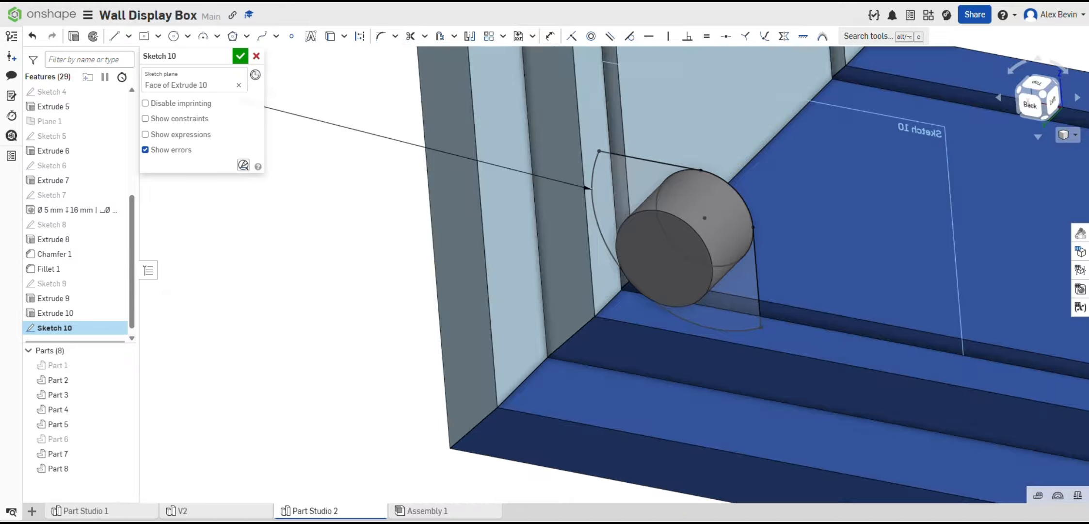
{"action": "left_click", "coordinate": [74, 35]}
{"action": "left_click", "coordinate": [628, 179]}
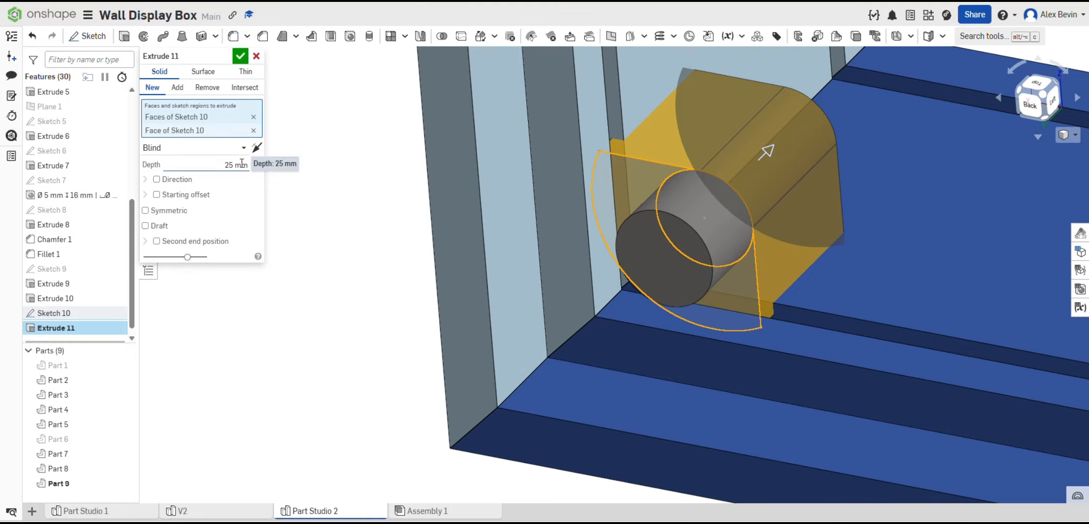
{"action": "left_click", "coordinate": [241, 164]}
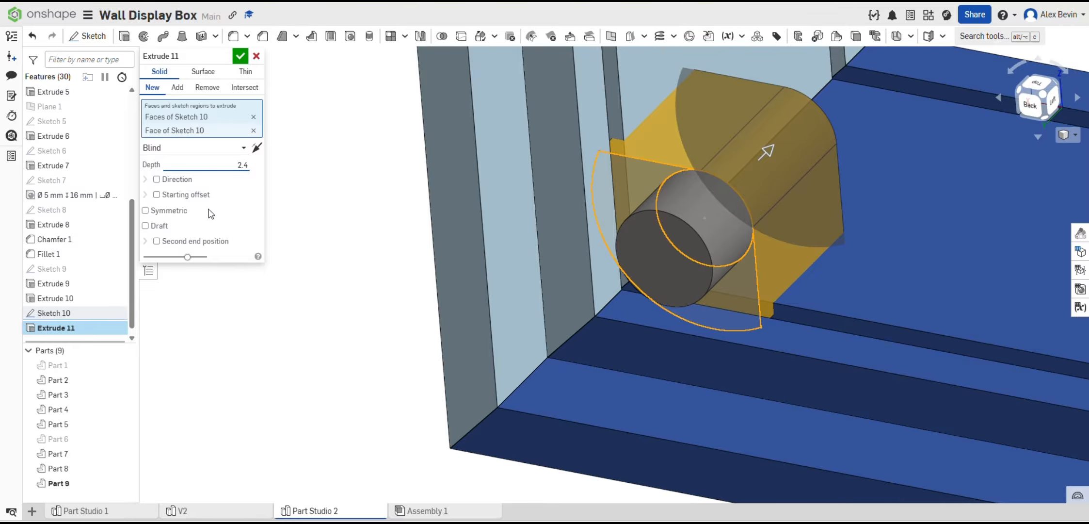
{"action": "key", "text": "BackSpace"}
{"action": "type", "text": "8"}
Make the latch extrusion an addition merged with the knob part and complete it.
{"action": "left_click", "coordinate": [177, 87]}
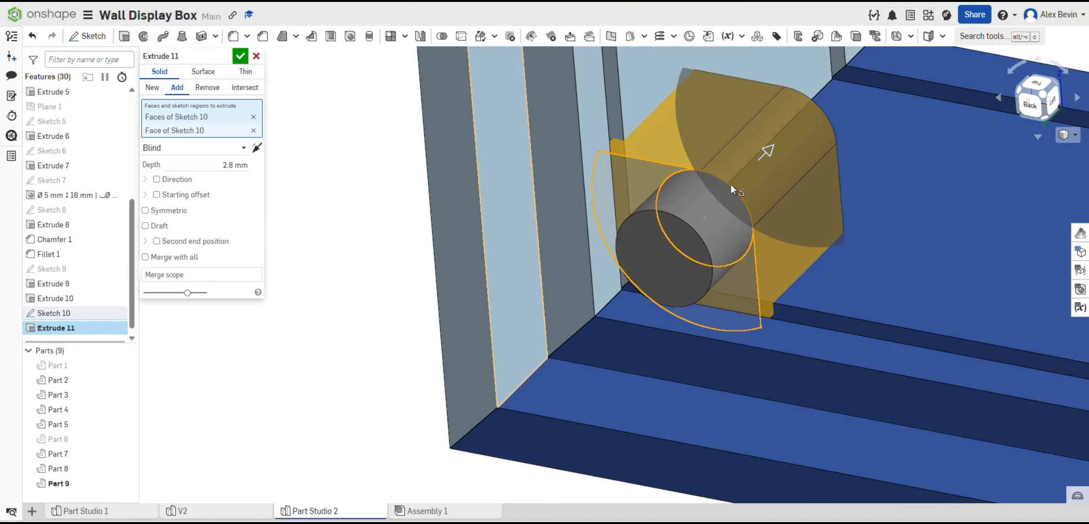
{"action": "right_click_drag", "start_coordinate": [711, 262], "coordinate": [715, 240]}
{"action": "left_click", "coordinate": [209, 290]}
{"action": "mouse_move", "coordinate": [701, 272]}
{"action": "right_mouse_down"}
{"action": "mouse_move", "coordinate": [716, 286]}
{"action": "mouse_move", "coordinate": [719, 277]}
{"action": "right_mouse_up"}
{"action": "left_click", "coordinate": [240, 56]}
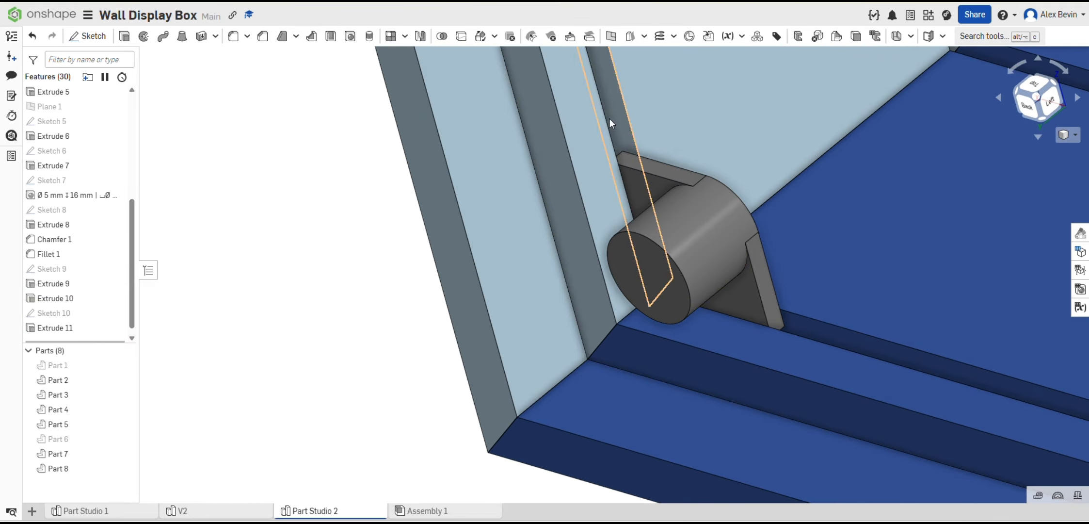
On the knob's circular end face, sketch a center point rectangle centred on the face.
{"action": "left_click", "coordinate": [660, 236]}
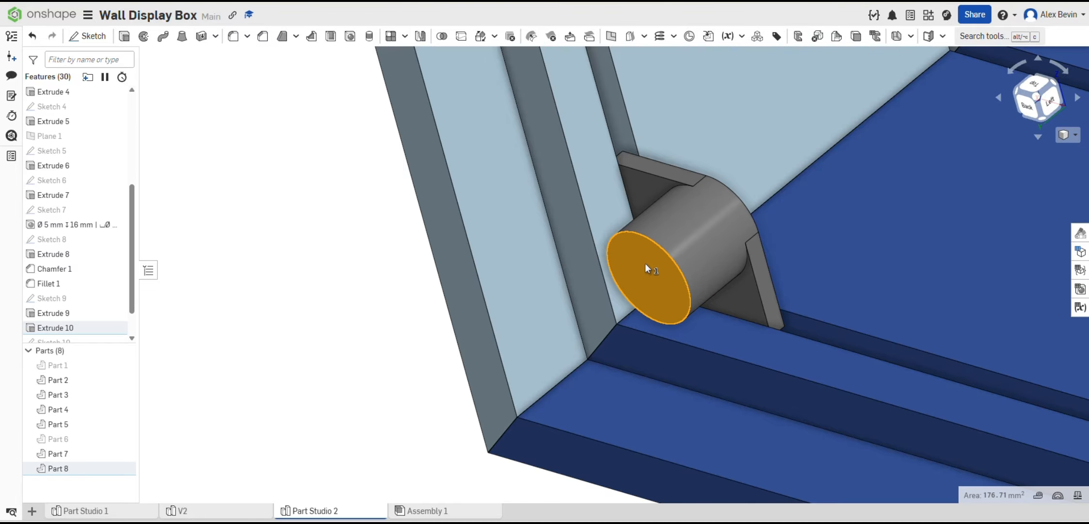
{"action": "left_click", "coordinate": [663, 274]}
{"action": "left_click", "coordinate": [633, 270]}
{"action": "key", "text": "n"}
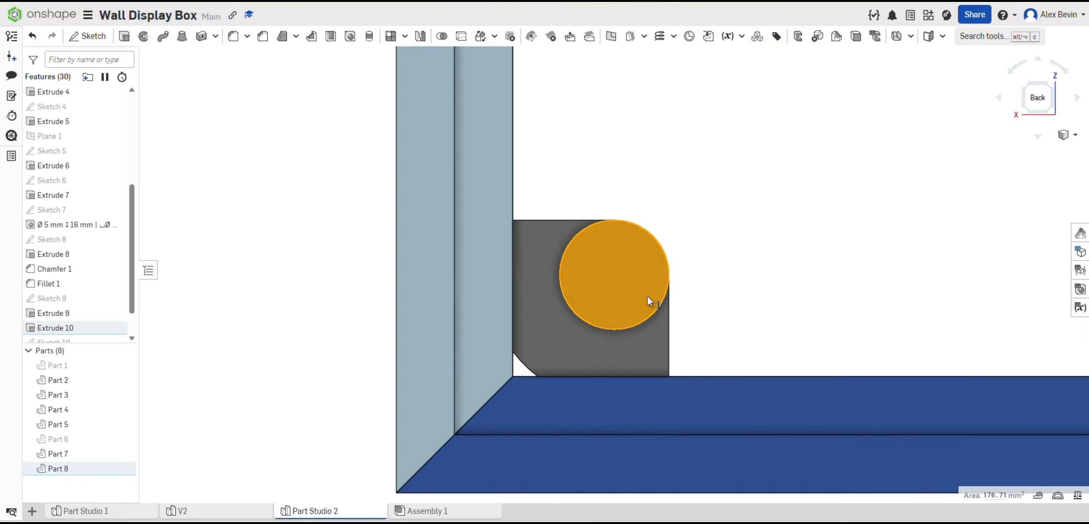
{"action": "left_click", "coordinate": [88, 36]}
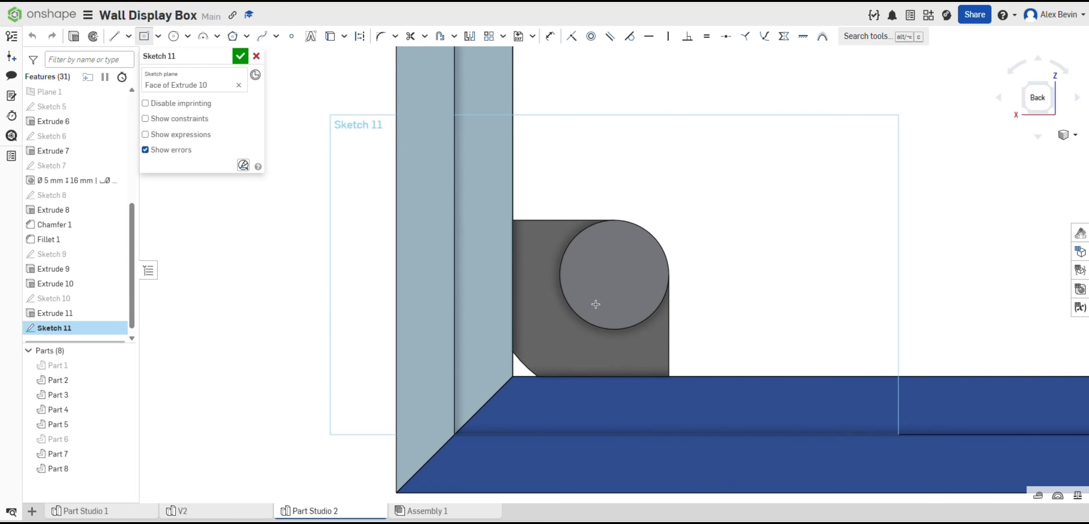
{"action": "left_click", "coordinate": [158, 37]}
{"action": "left_click", "coordinate": [195, 75]}
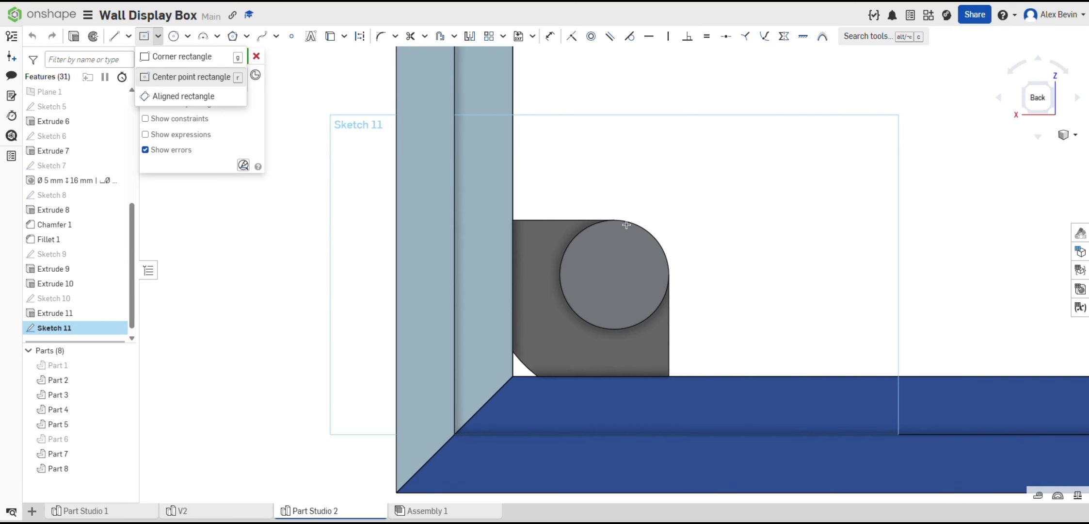
{"action": "left_click", "coordinate": [614, 275]}
{"action": "left_click", "coordinate": [642, 304]}
Dimension the rectangle 8 mm wide and 8 mm high, and finish the sketch.
{"action": "key", "text": "d"}
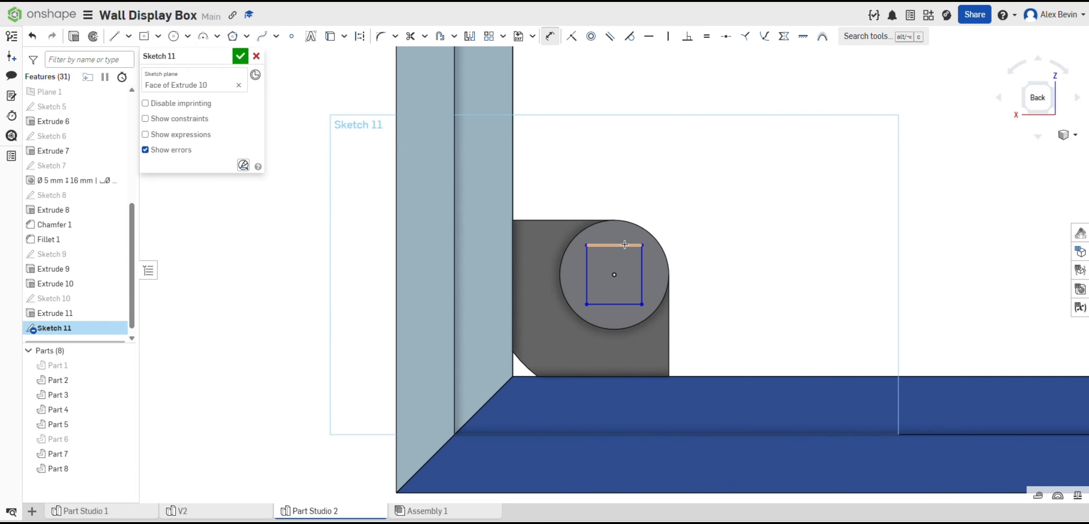
{"action": "left_click", "coordinate": [614, 245]}
{"action": "left_click", "coordinate": [624, 189]}
{"action": "type", "text": "8"}
{"action": "key", "text": "Return"}
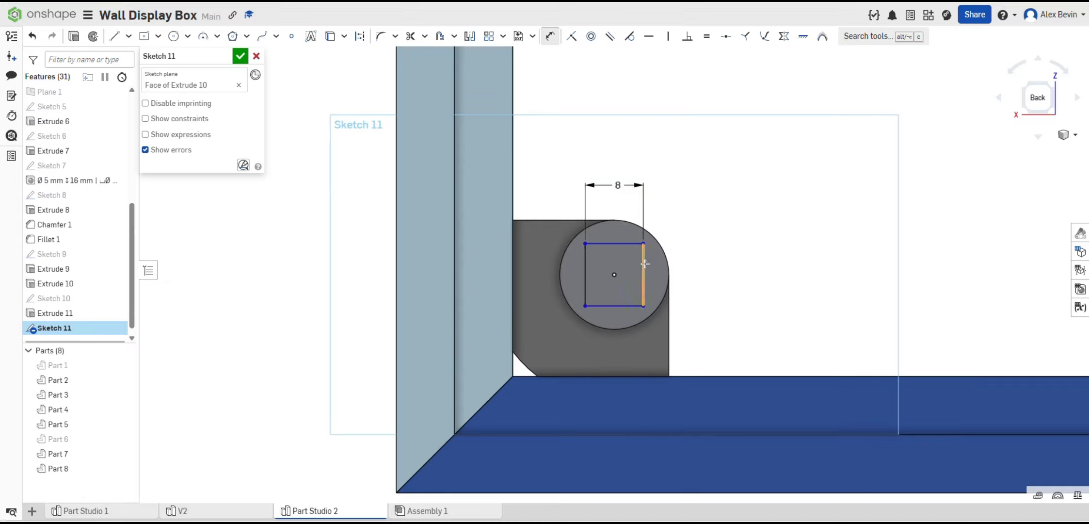
{"action": "left_click", "coordinate": [644, 265]}
{"action": "left_click", "coordinate": [729, 263]}
{"action": "type", "text": "8"}
{"action": "key", "text": "Return"}
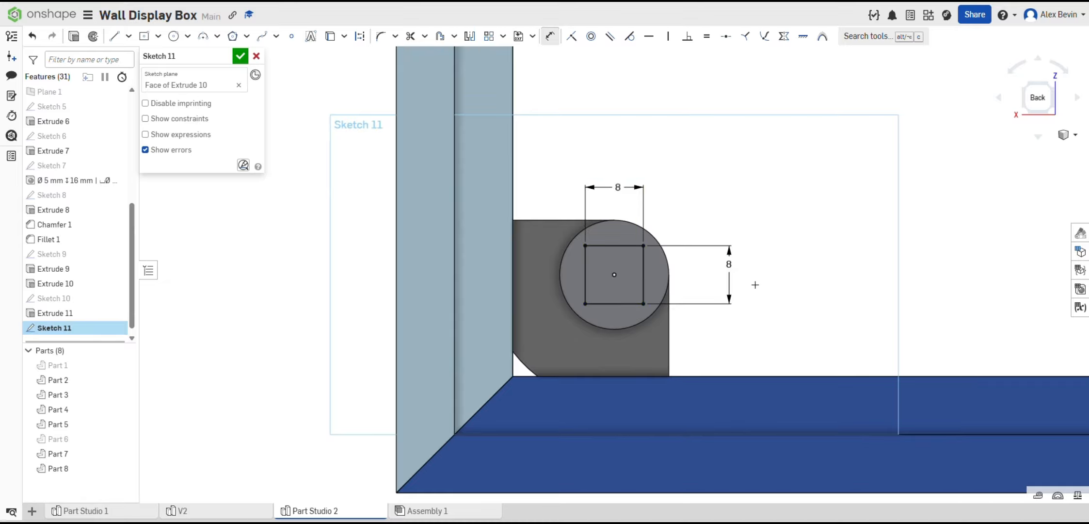
{"action": "scroll", "coordinate": [750, 252], "scroll_direction": "down", "scroll_amount": 3}
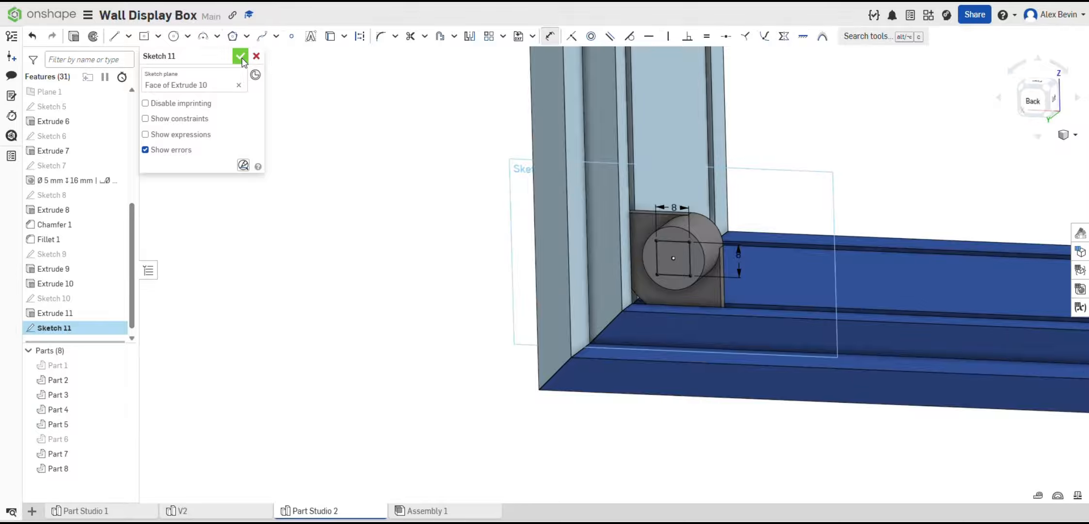
{"action": "left_click", "coordinate": [240, 56]}
Compare with the V2 latch, and extrude the square 8 mm outward, adding it to the knob.
{"action": "left_click", "coordinate": [671, 249]}
{"action": "right_click_drag", "start_coordinate": [671, 248], "coordinate": [710, 245]}
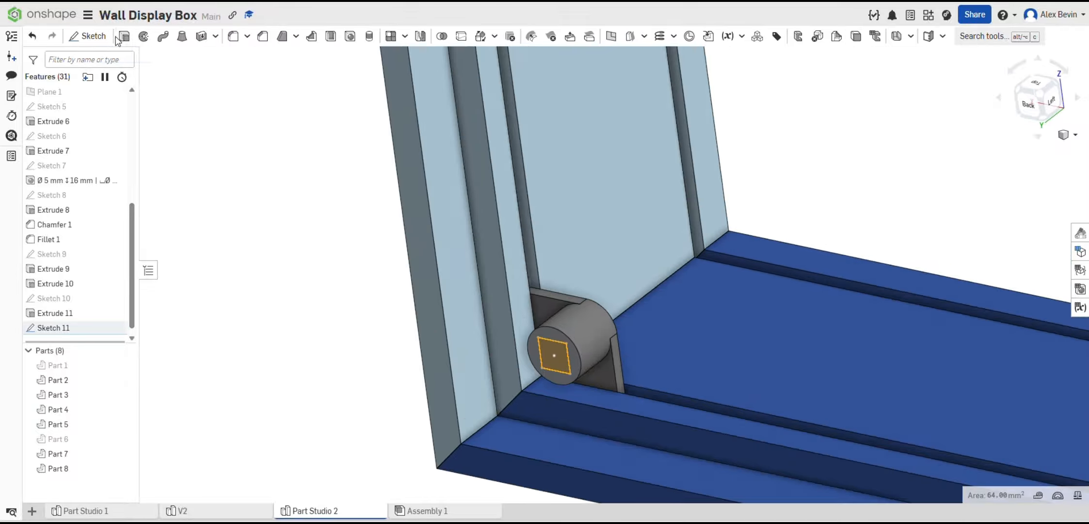
{"action": "left_click", "coordinate": [202, 517]}
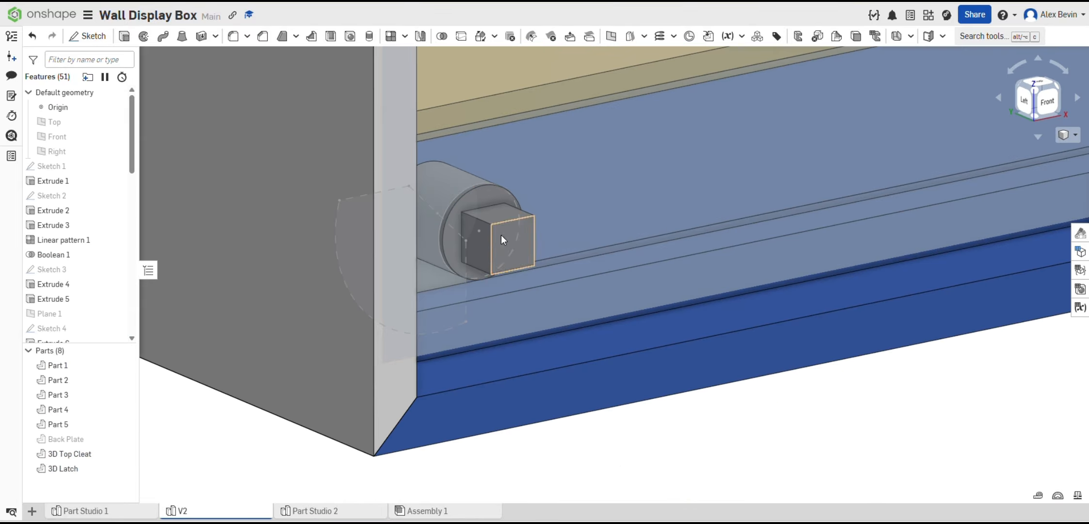
{"action": "left_click", "coordinate": [304, 515]}
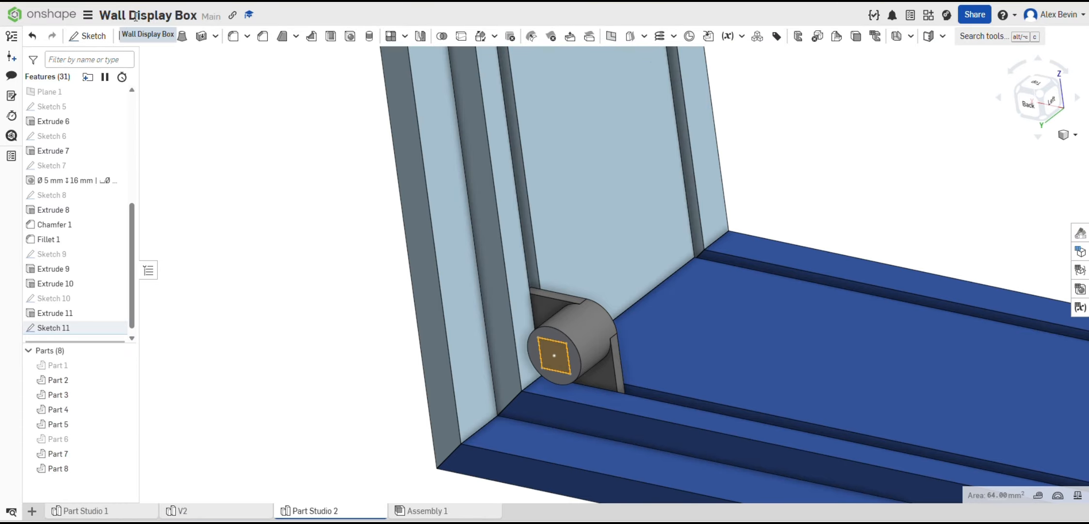
{"action": "left_click", "coordinate": [125, 36]}
{"action": "left_click", "coordinate": [231, 150]}
{"action": "type", "text": "8"}
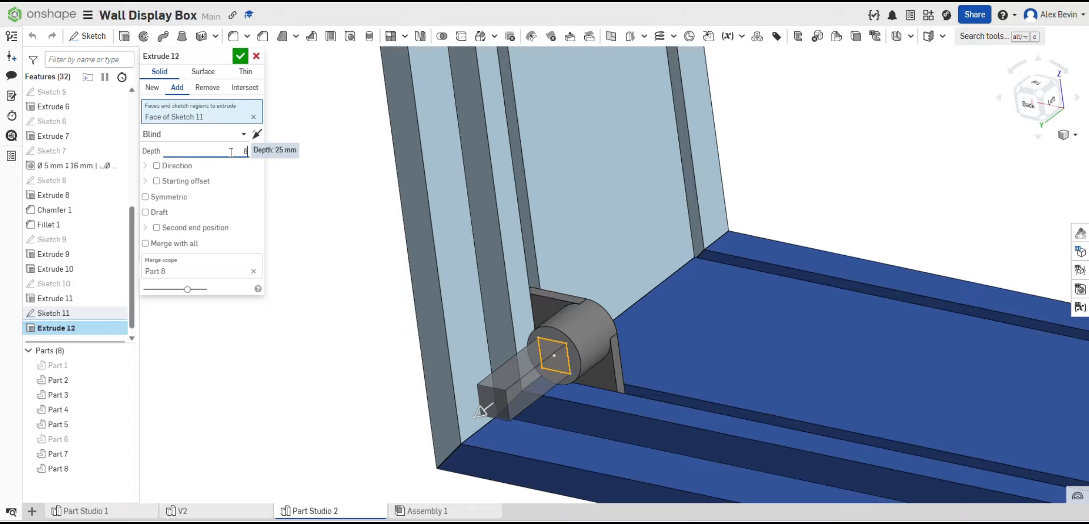
{"action": "left_click", "coordinate": [240, 56]}
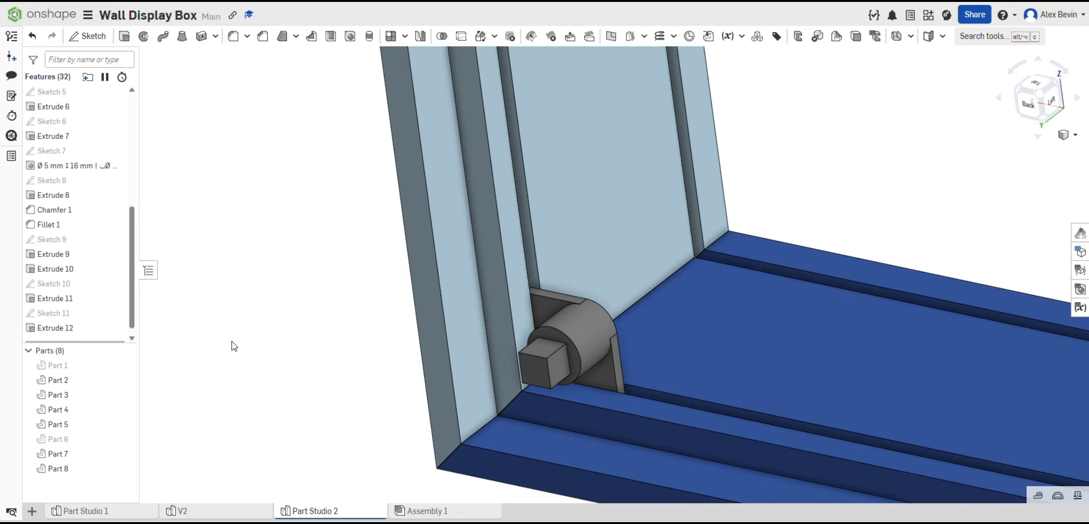
Check the V2 features, and extrude the end face around the square peg as a new part up to the peg's end face.
{"action": "left_click", "coordinate": [225, 515]}
{"action": "scroll", "coordinate": [97, 236], "scroll_direction": "down", "scroll_amount": 5}
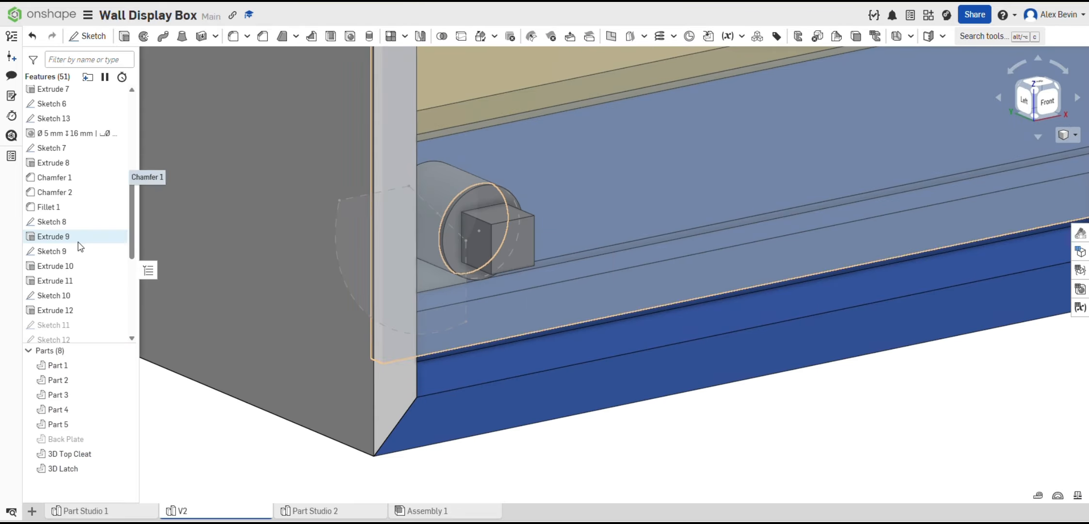
{"action": "left_click", "coordinate": [315, 511]}
{"action": "scroll", "coordinate": [555, 346], "scroll_direction": "up", "scroll_amount": 5}
{"action": "left_click", "coordinate": [563, 338]}
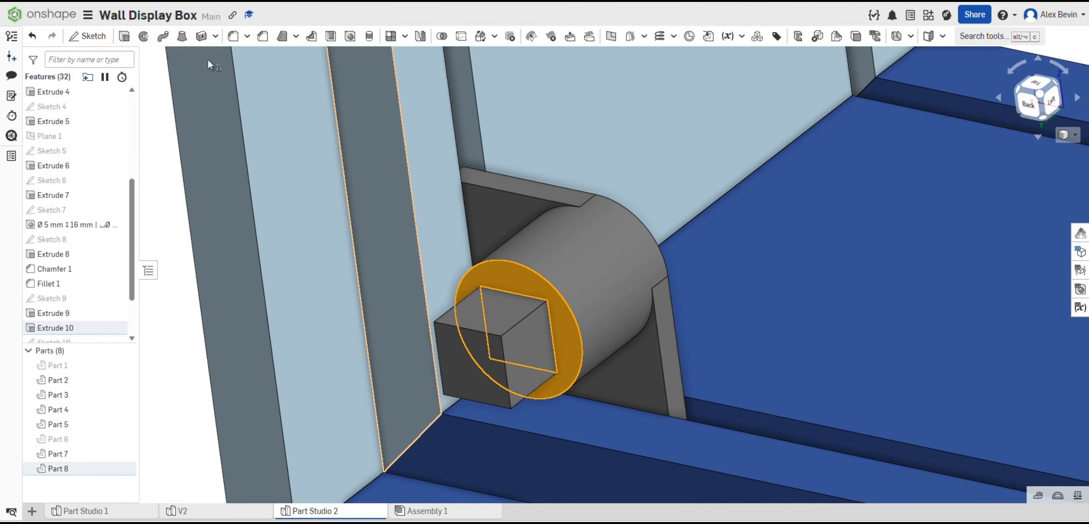
{"action": "left_click", "coordinate": [124, 37]}
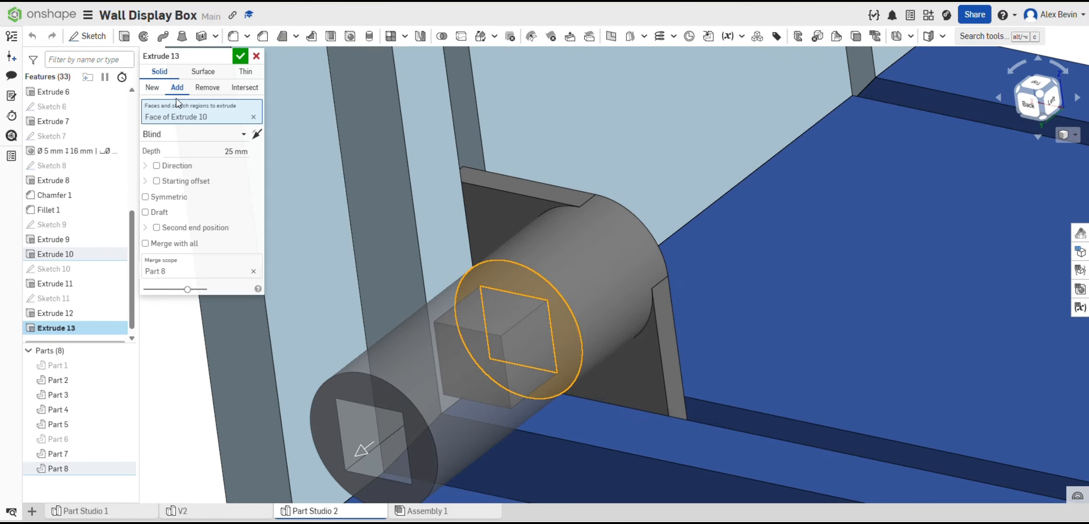
{"action": "left_click", "coordinate": [186, 135]}
{"action": "left_click", "coordinate": [163, 181]}
{"action": "right_click_drag", "start_coordinate": [557, 272], "coordinate": [481, 303]}
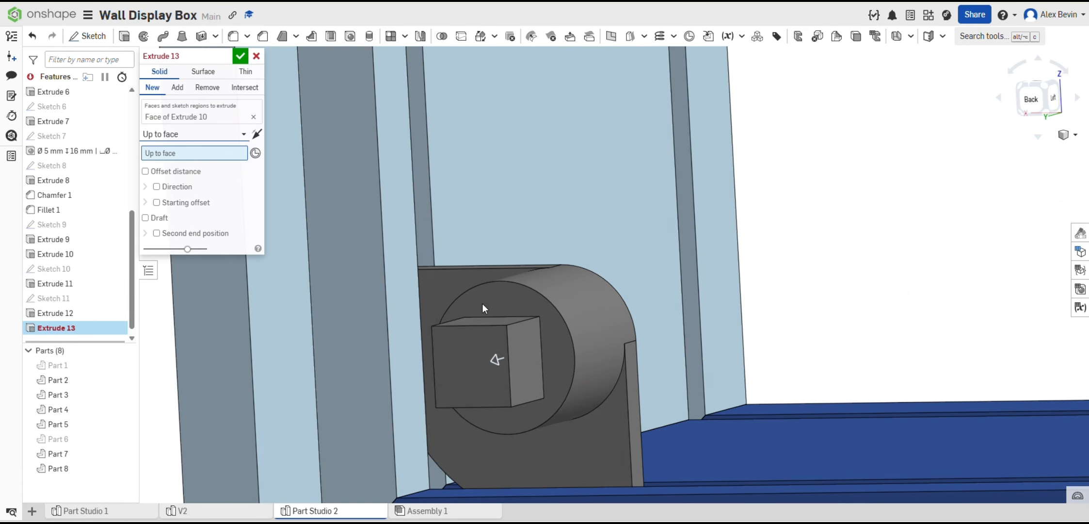
{"action": "left_click", "coordinate": [475, 340]}
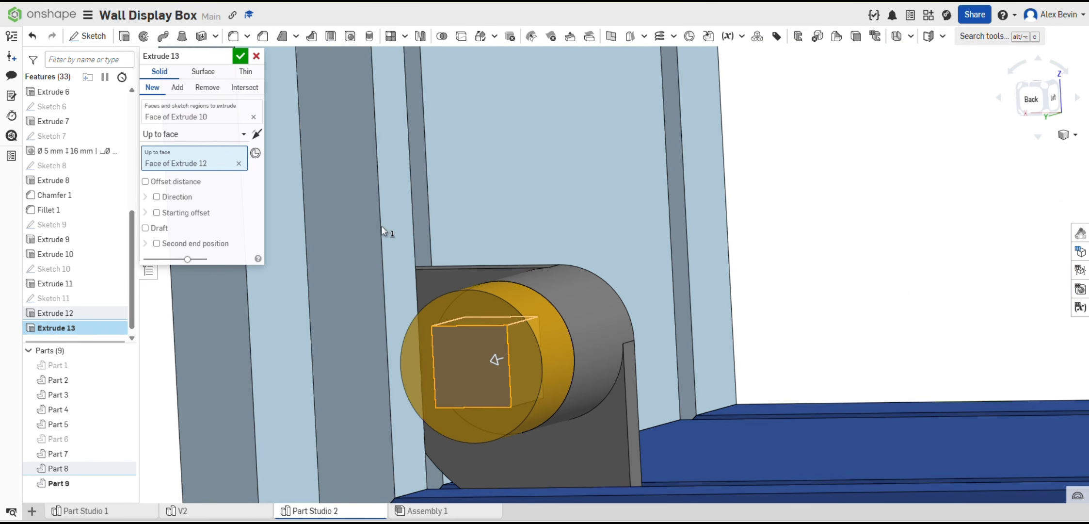
{"action": "left_click", "coordinate": [241, 61]}
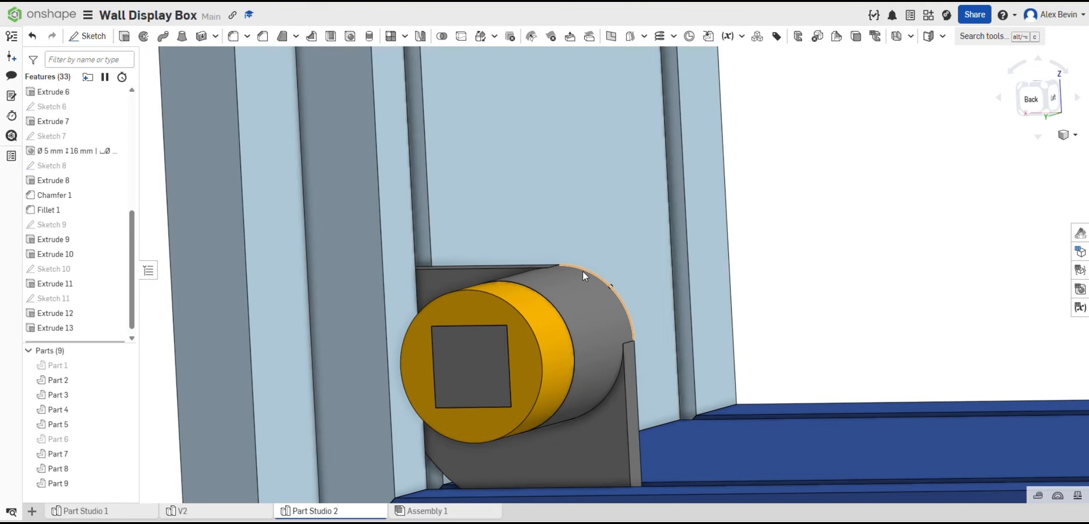
Consult the V2 handle sketch, and sketch a concentric circle about 29 mm in diameter on the new collar's end face.
{"action": "right_click_drag", "start_coordinate": [583, 271], "coordinate": [508, 308]}
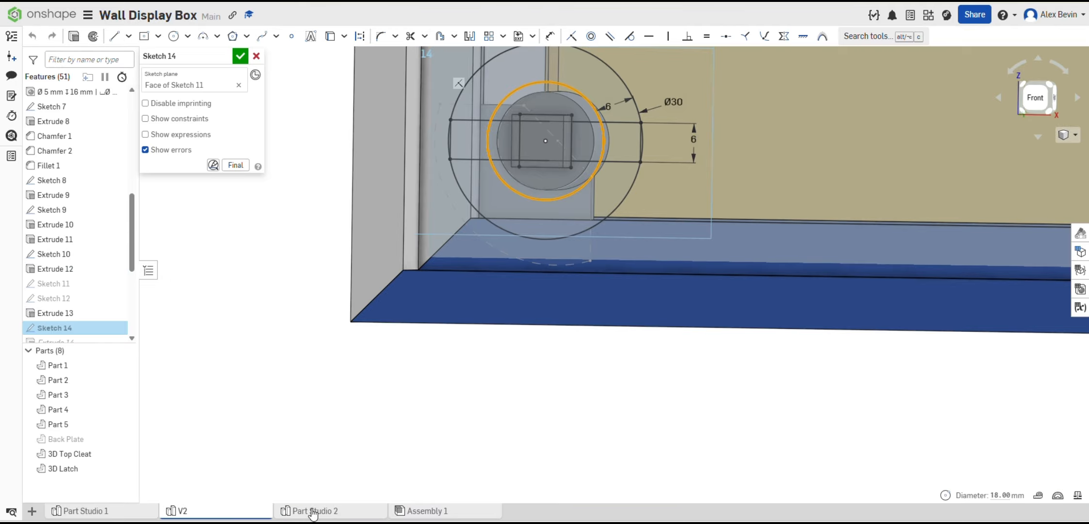
{"action": "left_click", "coordinate": [313, 511]}
{"action": "left_click", "coordinate": [457, 421]}
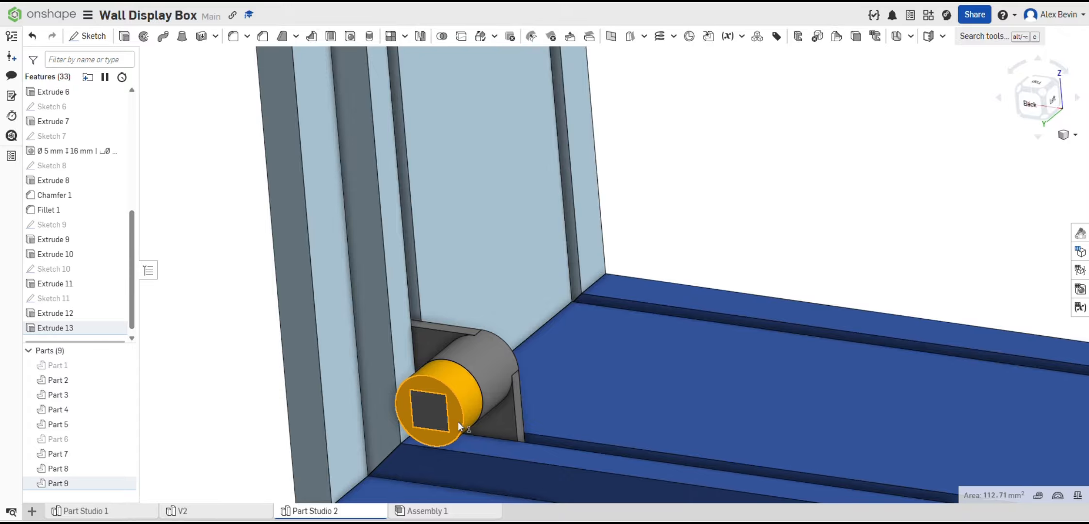
{"action": "key", "text": "n"}
{"action": "left_click", "coordinate": [87, 36]}
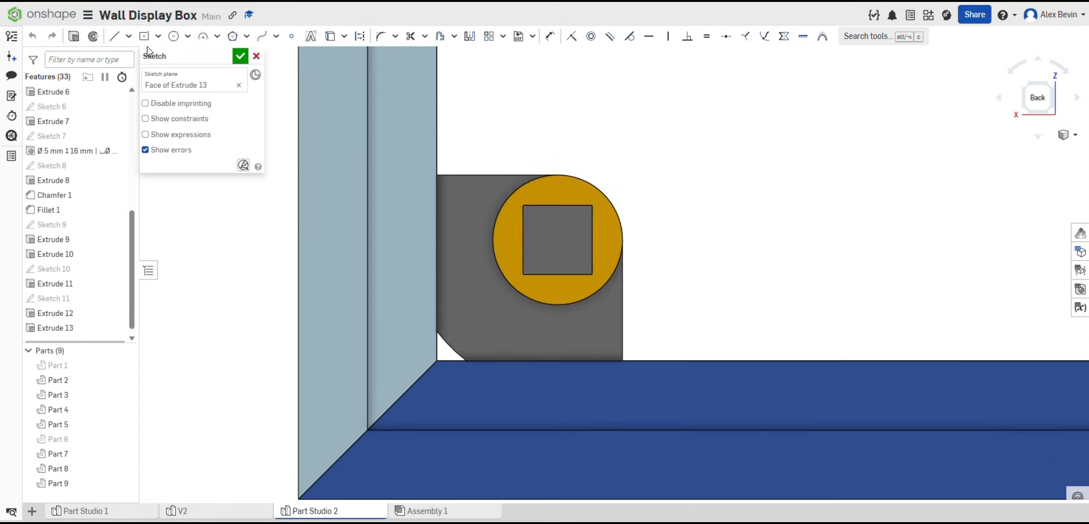
{"action": "left_click", "coordinate": [682, 257]}
Set the circle's diameter to 18 mm.
{"action": "key", "text": "d"}
{"action": "left_click", "coordinate": [684, 227]}
{"action": "left_click", "coordinate": [732, 208]}
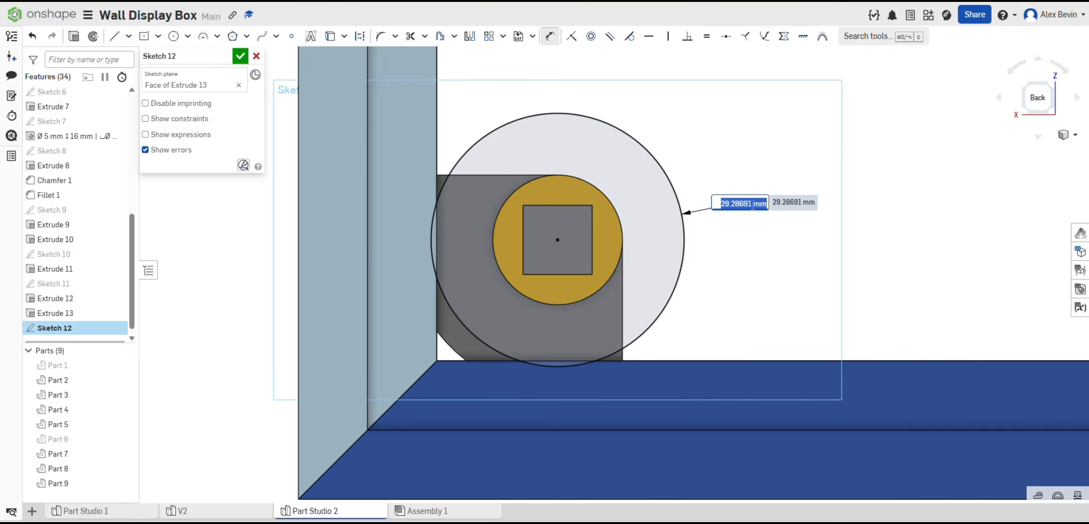
{"action": "key", "text": "Return"}
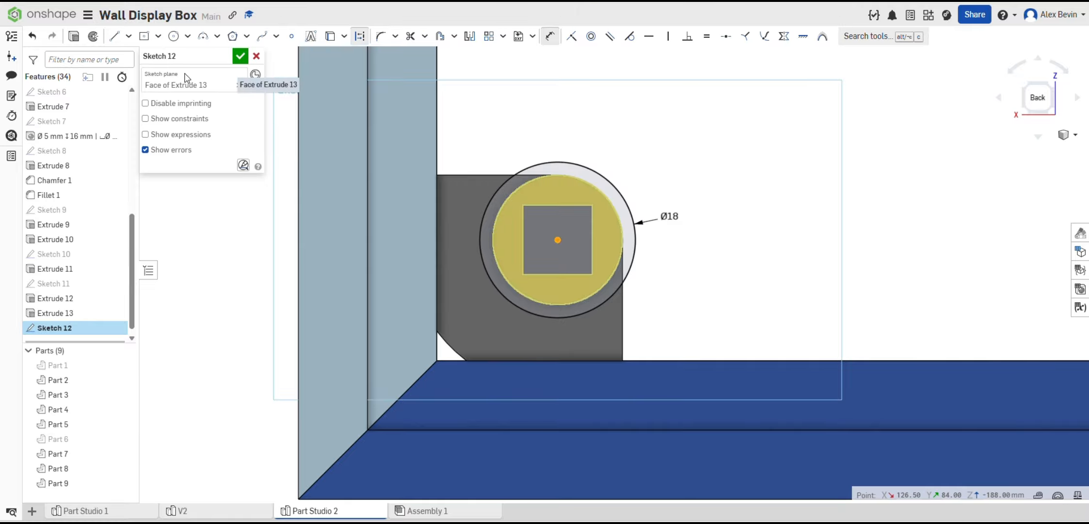
Sketch a larger circle about 44.5 mm in diameter, concentric with the 18 mm circle.
{"action": "left_click", "coordinate": [173, 36]}
{"action": "left_click", "coordinate": [557, 240]}
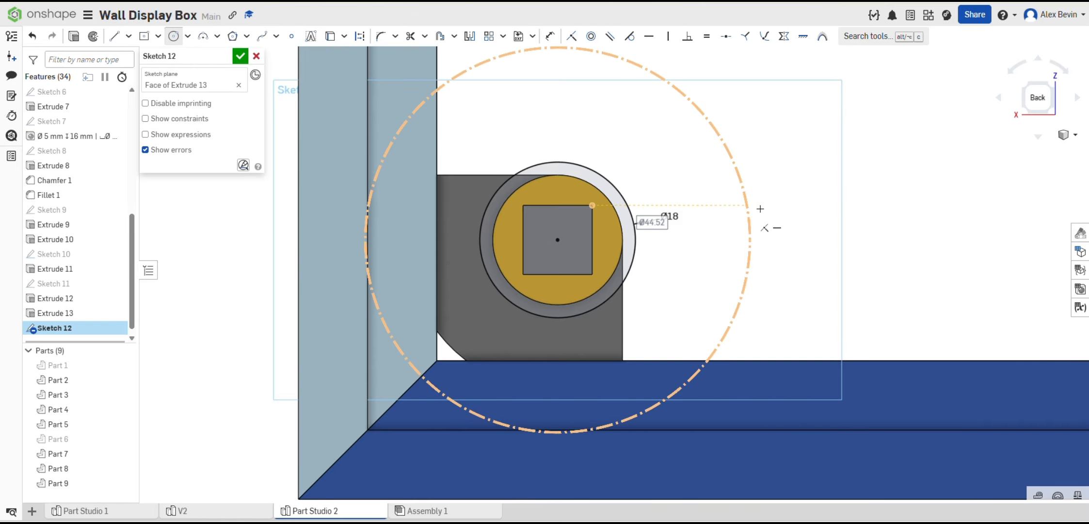
{"action": "key", "text": "Escape"}
{"action": "left_click", "coordinate": [744, 195]}
{"action": "left_click", "coordinate": [359, 36]}
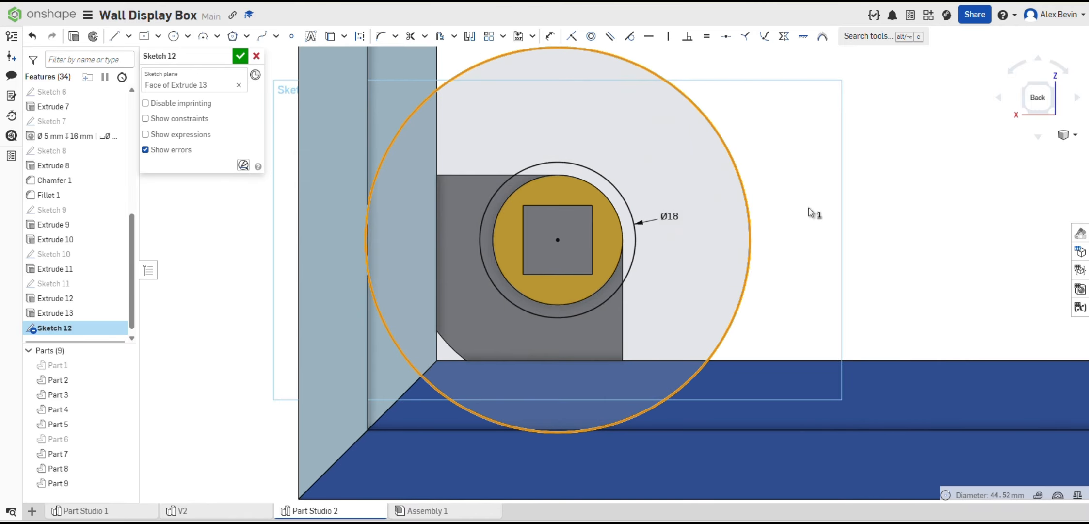
Set the outer circle's diameter to 30 mm.
{"action": "key", "text": "d"}
{"action": "left_click", "coordinate": [746, 190]}
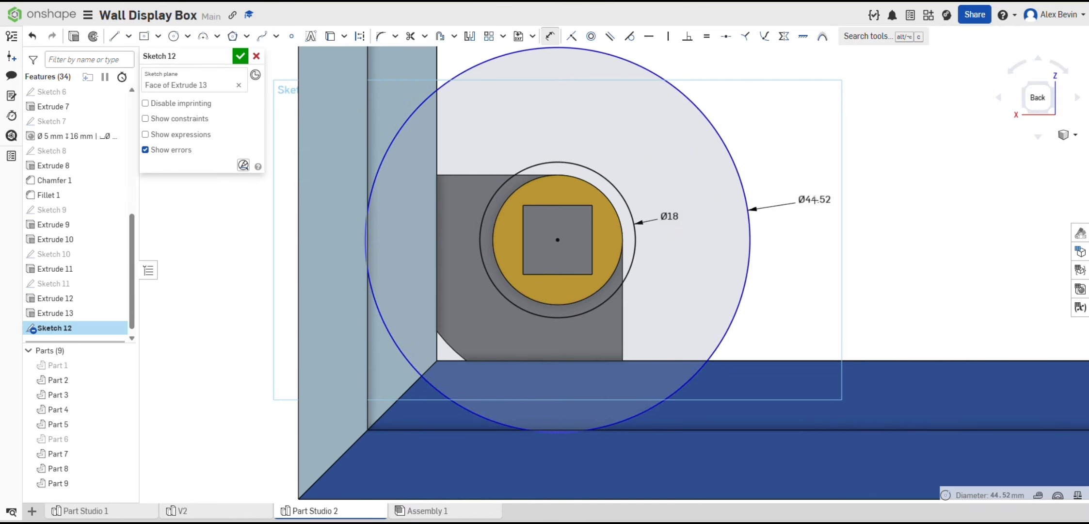
{"action": "left_click", "coordinate": [814, 199]}
{"action": "type", "text": "45"}
{"action": "key", "text": "Return"}
Sketch a centre-point rectangle about 29.4 mm wide and 5.9 mm high on the circles' centre, with its corners on the 30 mm circle.
{"action": "scroll", "coordinate": [684, 260], "scroll_direction": "up", "scroll_amount": 3}
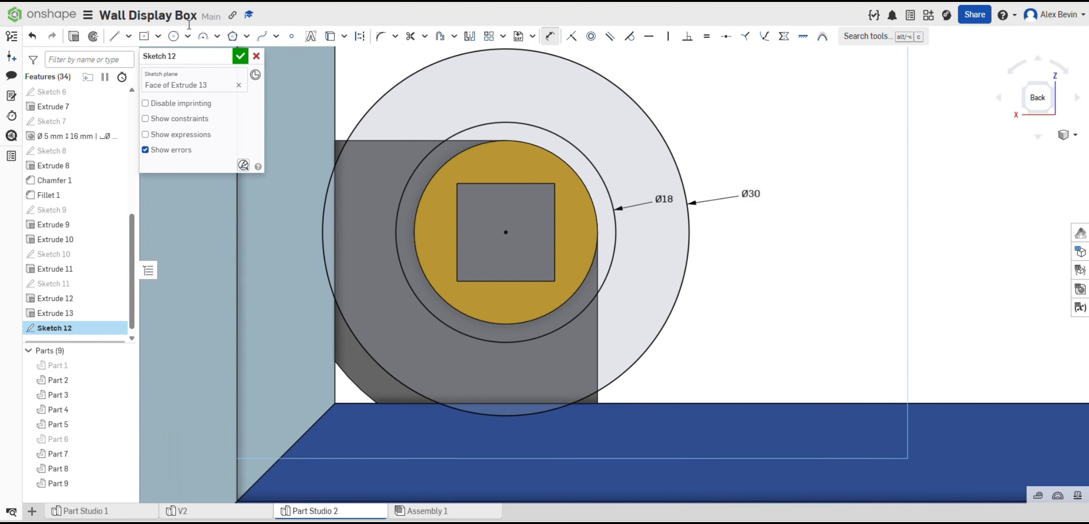
{"action": "left_click", "coordinate": [144, 36]}
{"action": "left_click", "coordinate": [506, 232]}
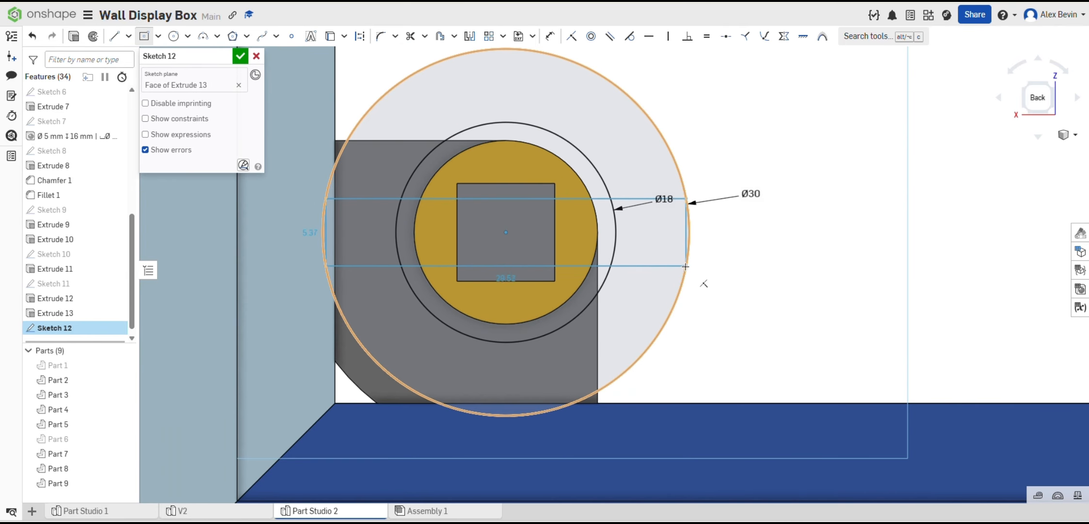
{"action": "left_click", "coordinate": [685, 268]}
Set the rectangle's height to 6 mm by dimensioning between its two long edges.
{"action": "left_click", "coordinate": [650, 268]}
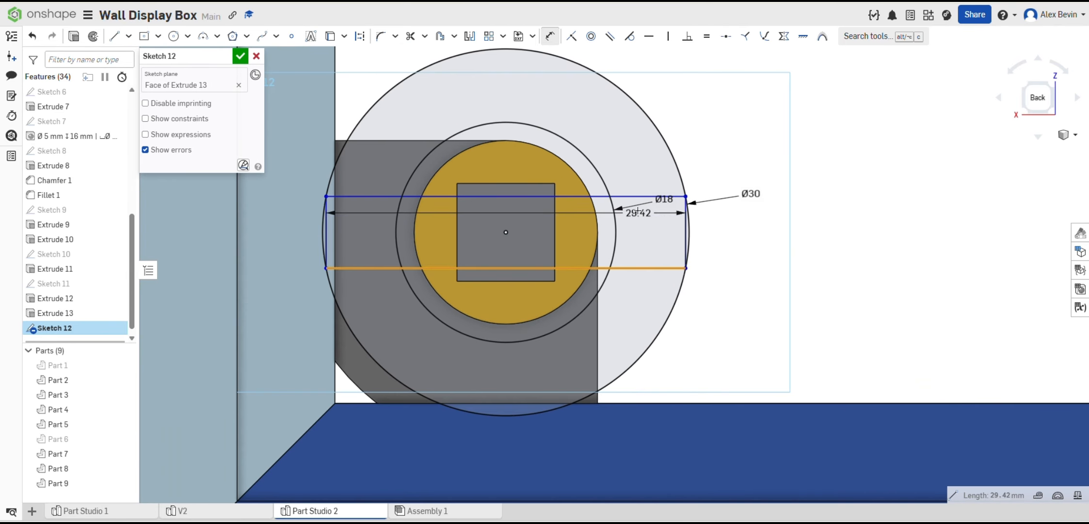
{"action": "left_click", "coordinate": [625, 196]}
{"action": "left_click", "coordinate": [760, 239]}
{"action": "type", "text": "6"}
{"action": "key", "text": "Return"}
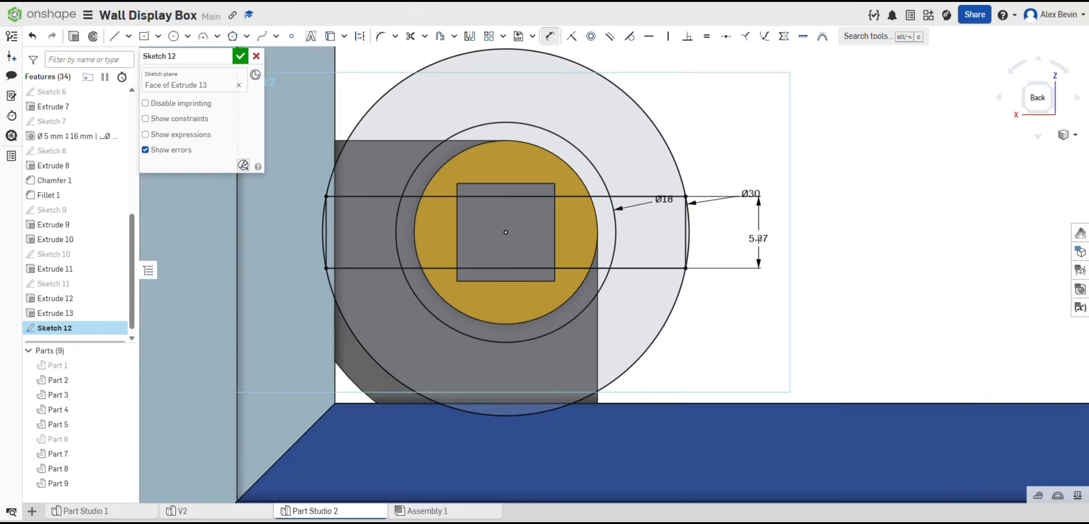
Start an extrusion using only the ring between the collar and the 18 mm circle plus the two outer rectangular tabs.
{"action": "right_click_drag", "start_coordinate": [806, 140], "coordinate": [740, 145]}
{"action": "middle_click_drag", "start_coordinate": [740, 145], "coordinate": [852, 132]}
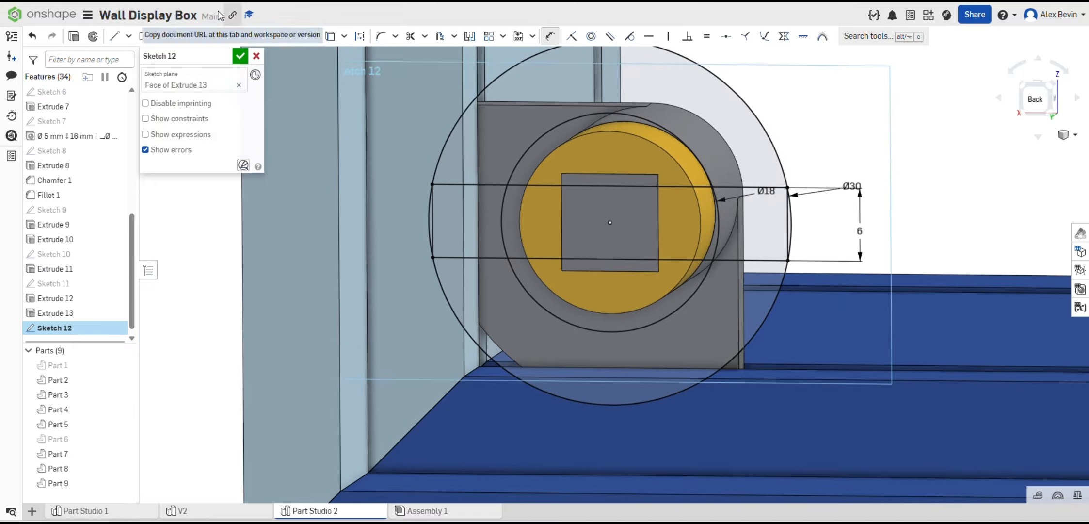
{"action": "left_click", "coordinate": [74, 36]}
{"action": "right_click_drag", "start_coordinate": [726, 151], "coordinate": [761, 161]}
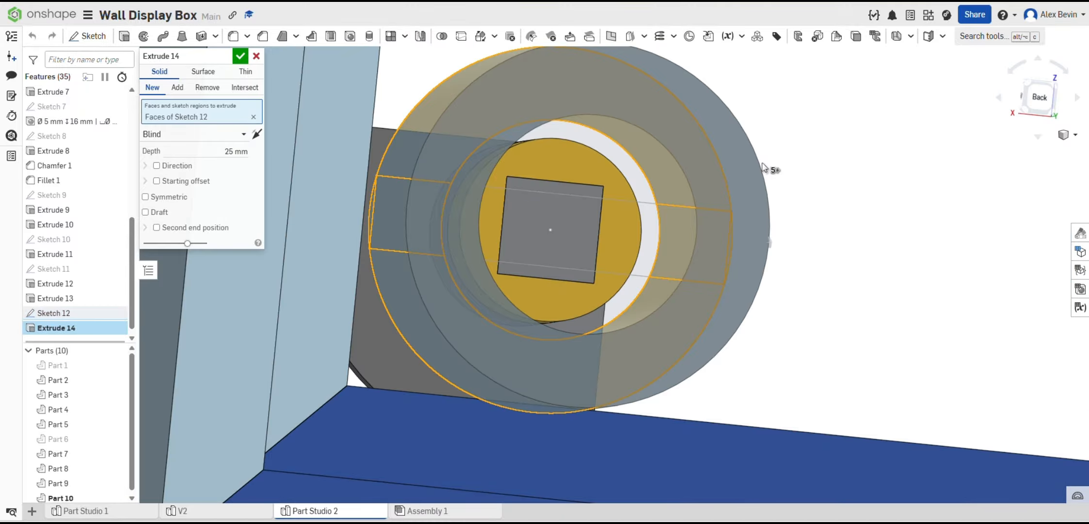
{"action": "left_click", "coordinate": [253, 116]}
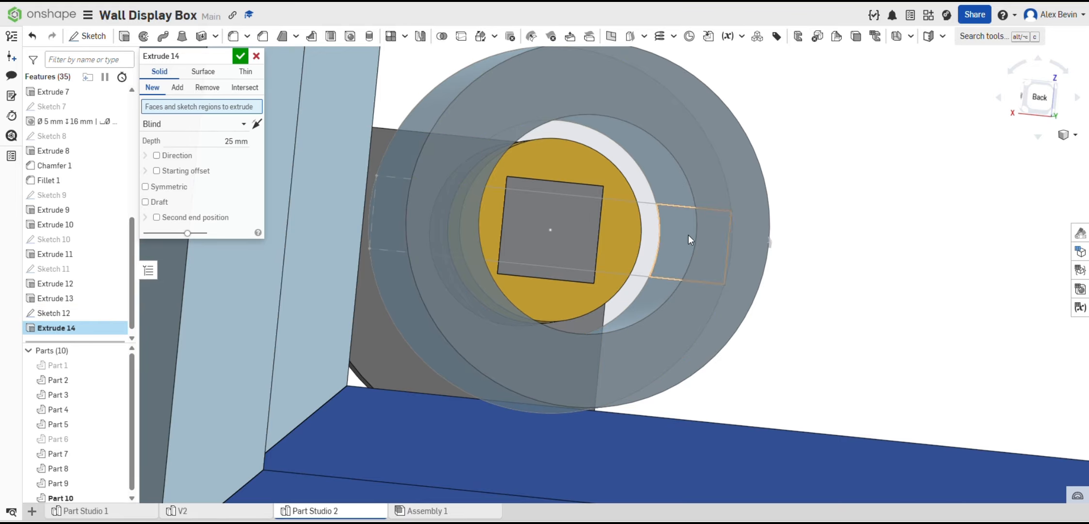
{"action": "left_click", "coordinate": [650, 219]}
{"action": "left_click", "coordinate": [433, 178]}
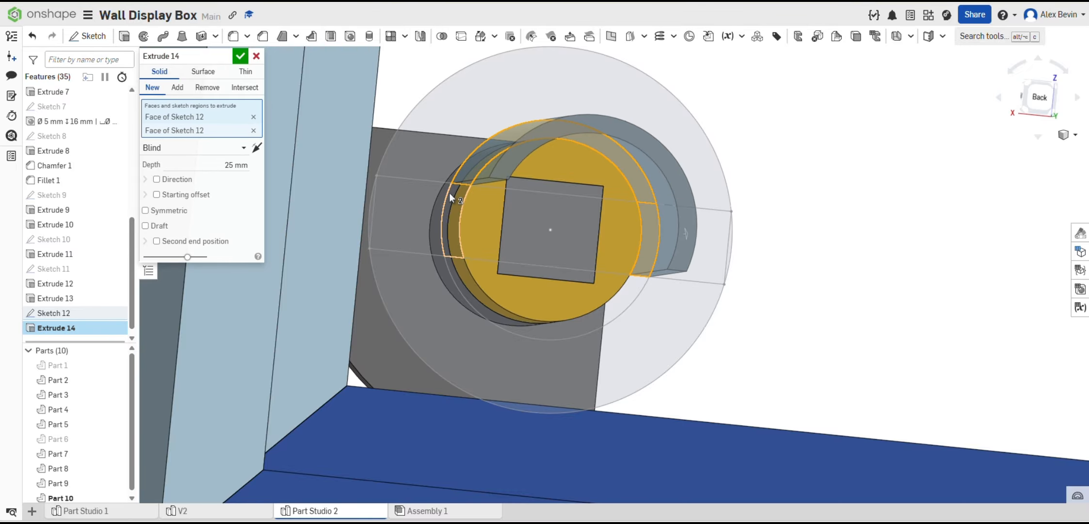
{"action": "left_click", "coordinate": [449, 192]}
{"action": "left_click", "coordinate": [462, 277]}
{"action": "left_click", "coordinate": [424, 224]}
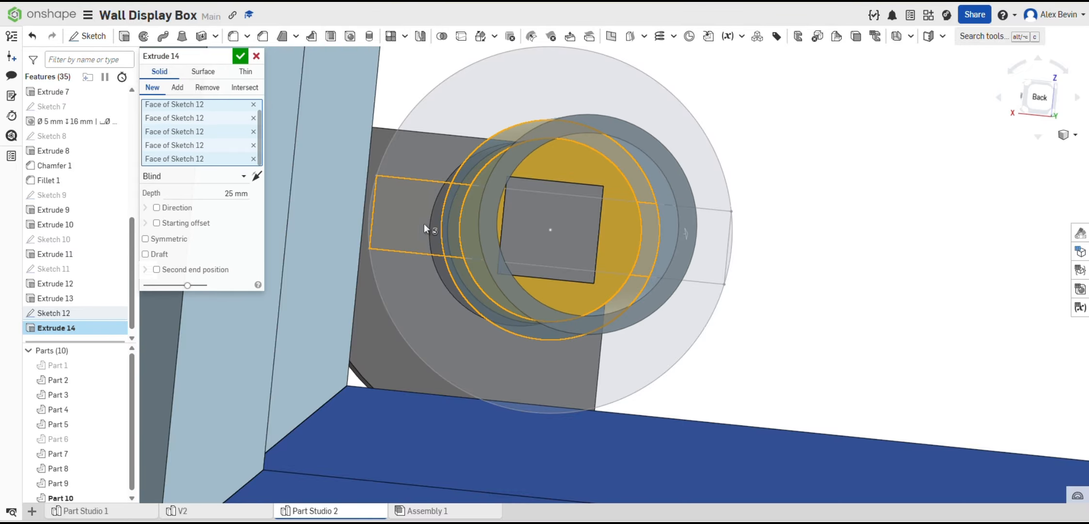
{"action": "left_click", "coordinate": [714, 247]}
{"action": "right_click_drag", "start_coordinate": [708, 242], "coordinate": [703, 244]}
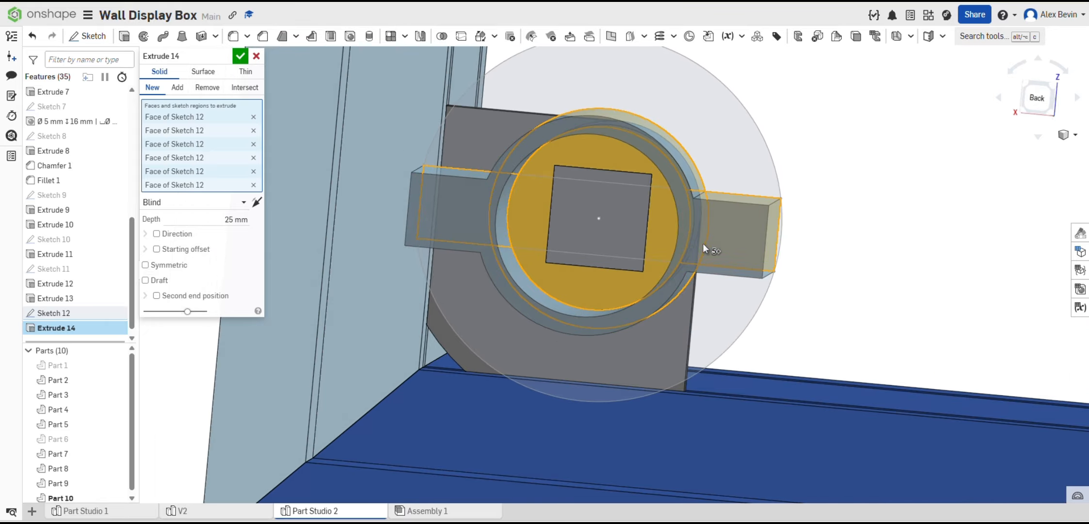
Extrude the ring and tabs 8 mm in the reversed direction along the collar, adding them to Part 9.
{"action": "right_click_drag", "start_coordinate": [546, 225], "coordinate": [601, 256]}
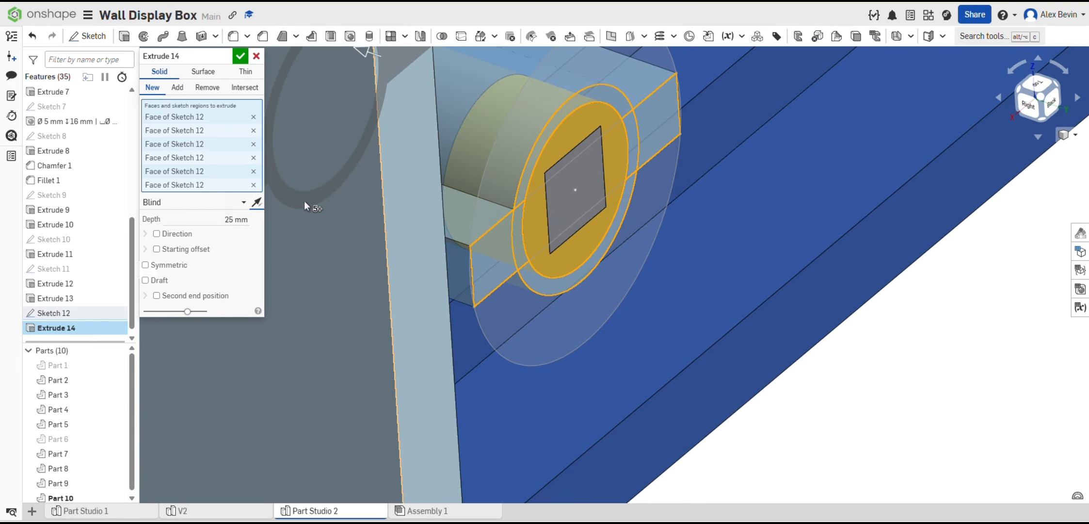
{"action": "left_click", "coordinate": [230, 220]}
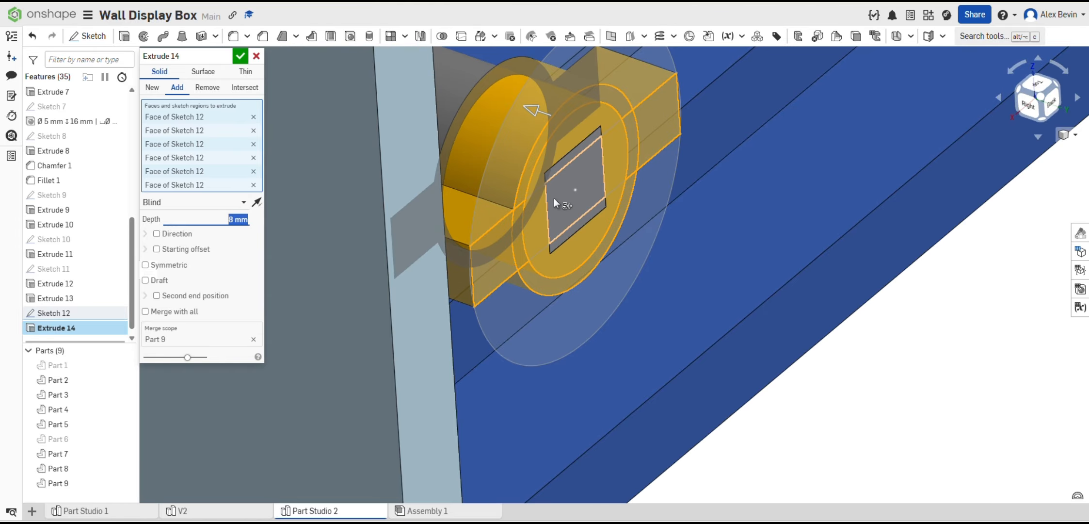
{"action": "right_click_drag", "start_coordinate": [554, 198], "coordinate": [481, 195]}
{"action": "scroll", "coordinate": [482, 195], "scroll_direction": "down", "scroll_amount": 2}
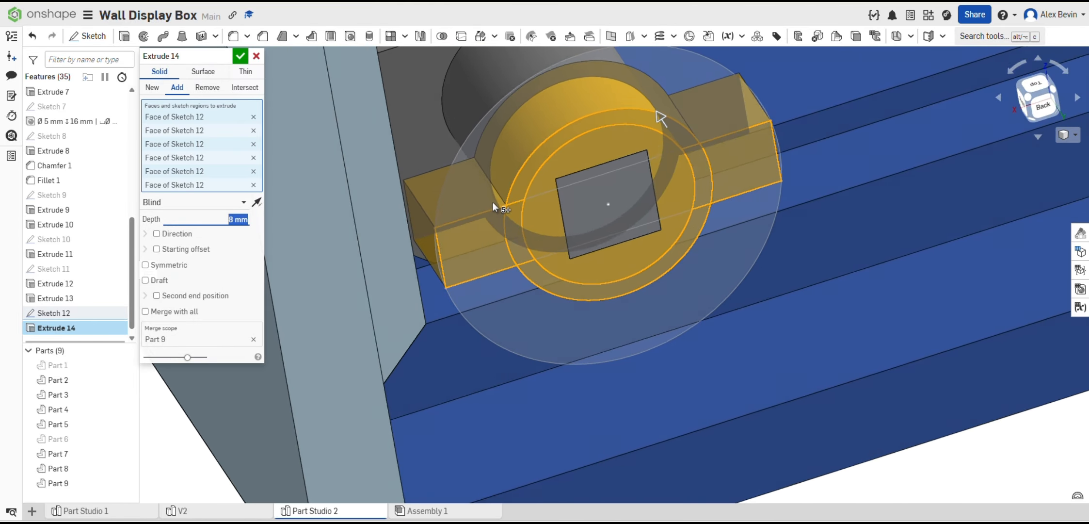
{"action": "scroll", "coordinate": [660, 161], "scroll_direction": "down", "scroll_amount": 3}
{"action": "scroll", "coordinate": [589, 168], "scroll_direction": "up", "scroll_amount": 5}
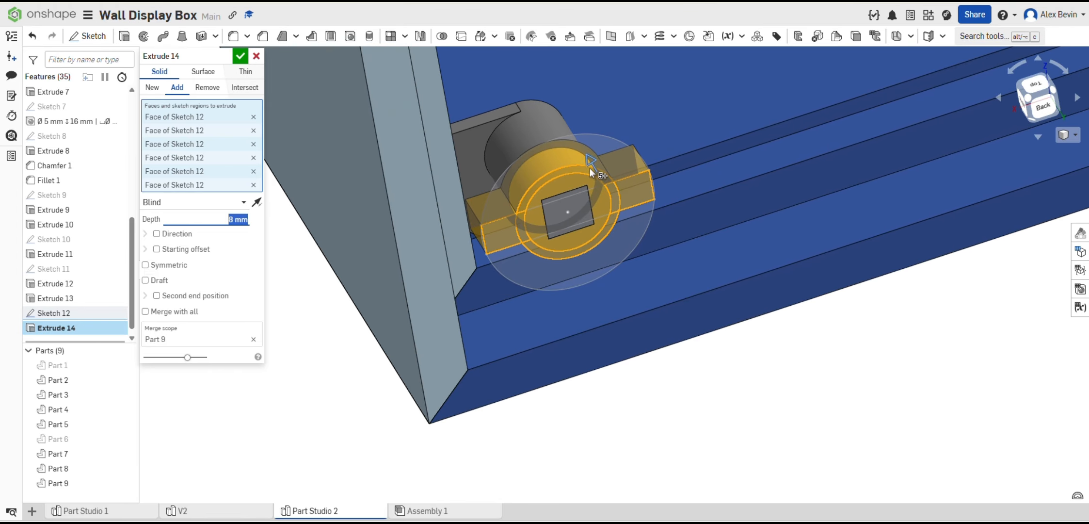
{"action": "left_click", "coordinate": [241, 55]}
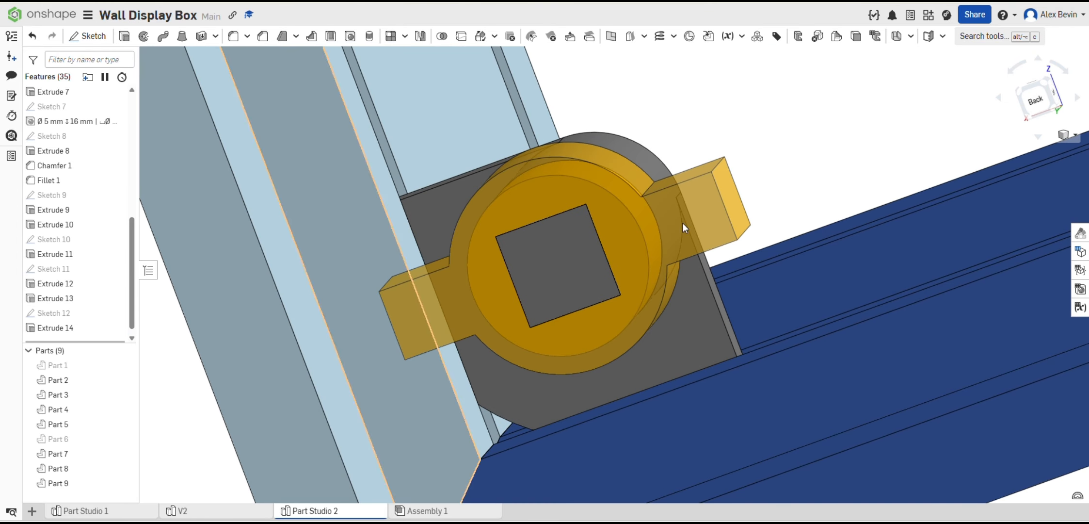
Start a fillet on all eight outer edges around the handle's front face.
{"action": "right_click_drag", "start_coordinate": [682, 223], "coordinate": [730, 260]}
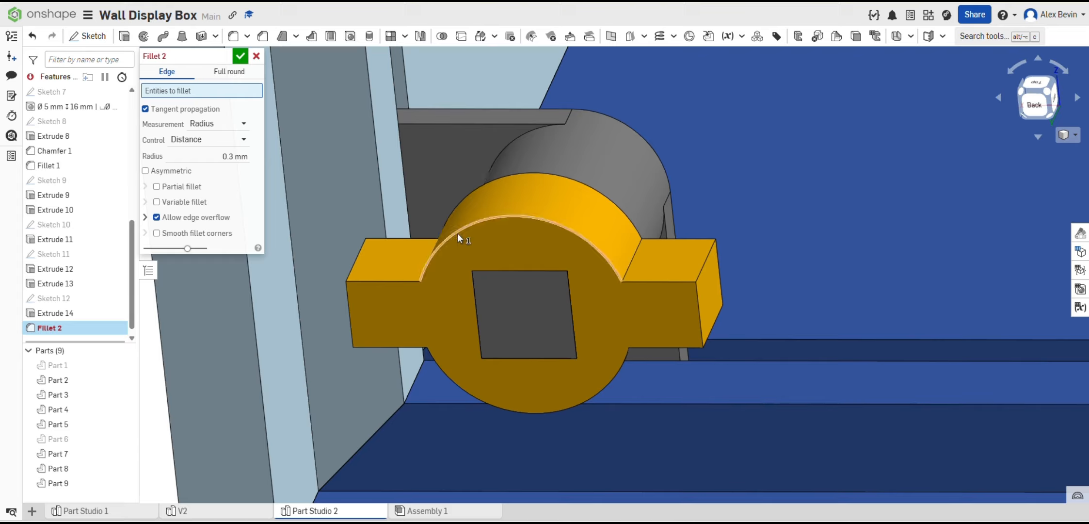
{"action": "left_click", "coordinate": [456, 233]}
{"action": "left_click", "coordinate": [403, 281]}
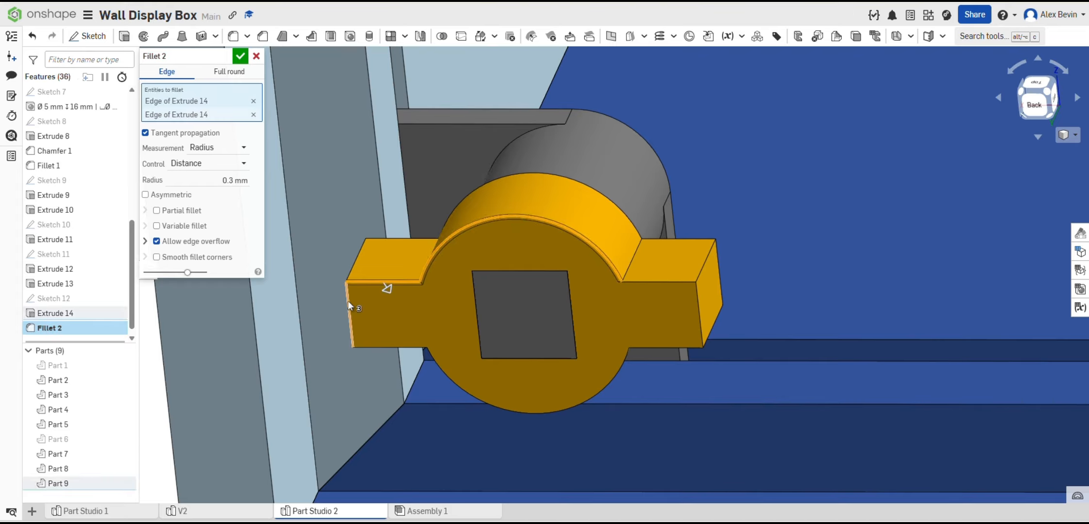
{"action": "left_click", "coordinate": [348, 300]}
{"action": "left_click", "coordinate": [379, 346]}
{"action": "left_click", "coordinate": [435, 365]}
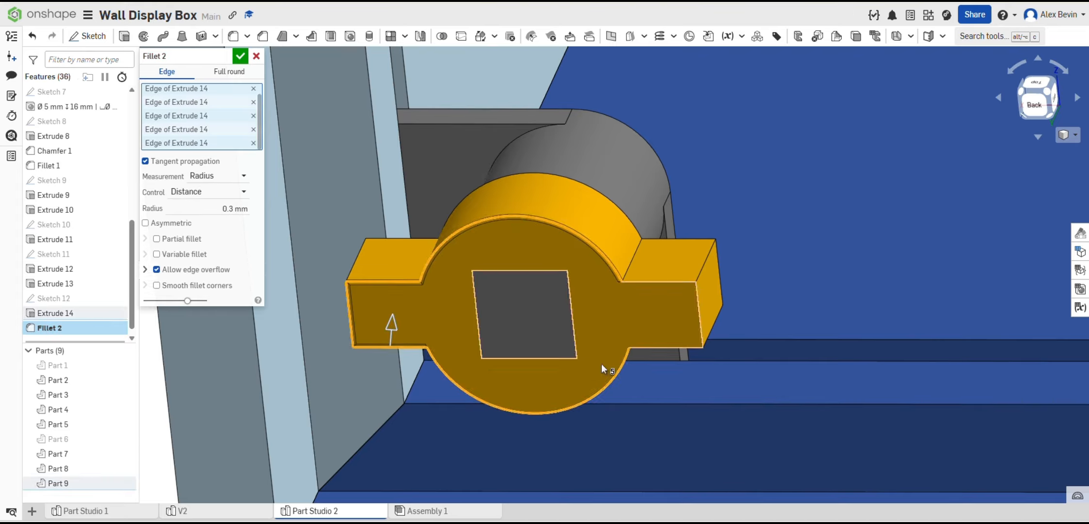
{"action": "left_click", "coordinate": [647, 348]}
{"action": "left_click", "coordinate": [698, 298]}
{"action": "left_click", "coordinate": [667, 282]}
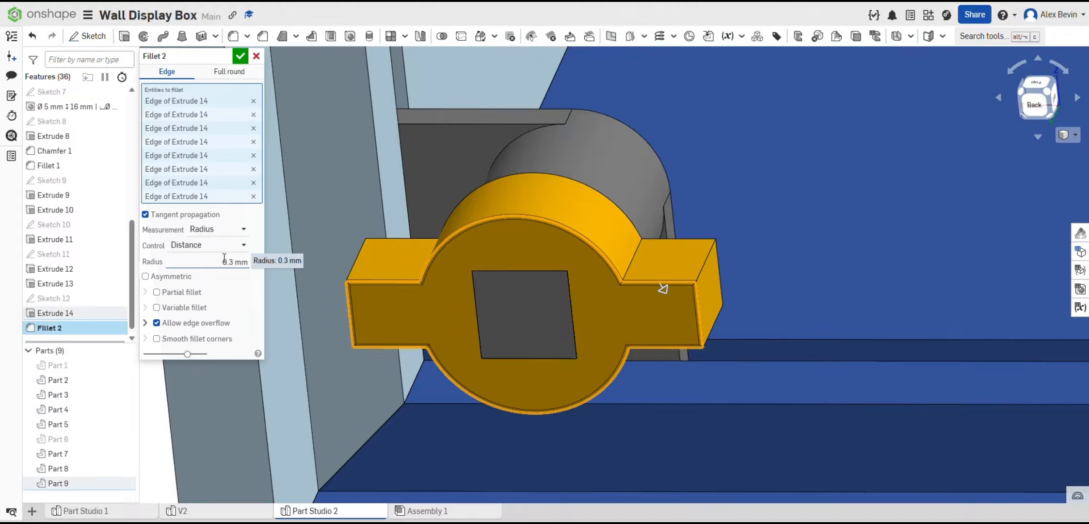
Try a 2 mm radius for the handle's front edge fillet.
{"action": "left_click", "coordinate": [233, 261]}
{"action": "type", "text": "2"}
{"action": "scroll", "coordinate": [349, 334], "scroll_direction": "down", "scroll_amount": 2}
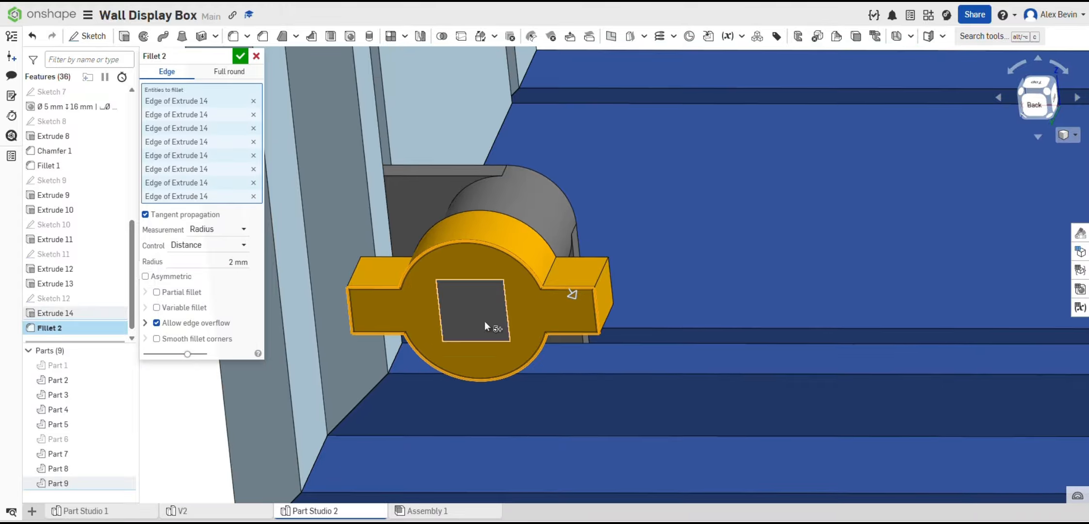
Set the handle's front edge fillet radius to 1 mm and complete the fillet.
{"action": "left_click", "coordinate": [240, 261]}
{"action": "type", "text": "1"}
{"action": "key", "text": "Return"}
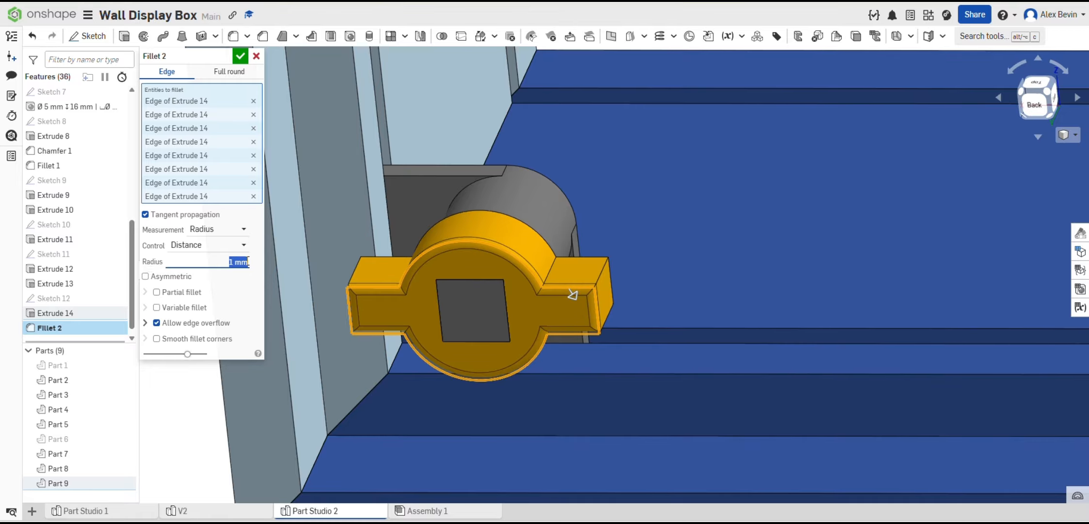
{"action": "right_click_drag", "start_coordinate": [379, 310], "coordinate": [529, 325]}
{"action": "left_click", "coordinate": [238, 58]}
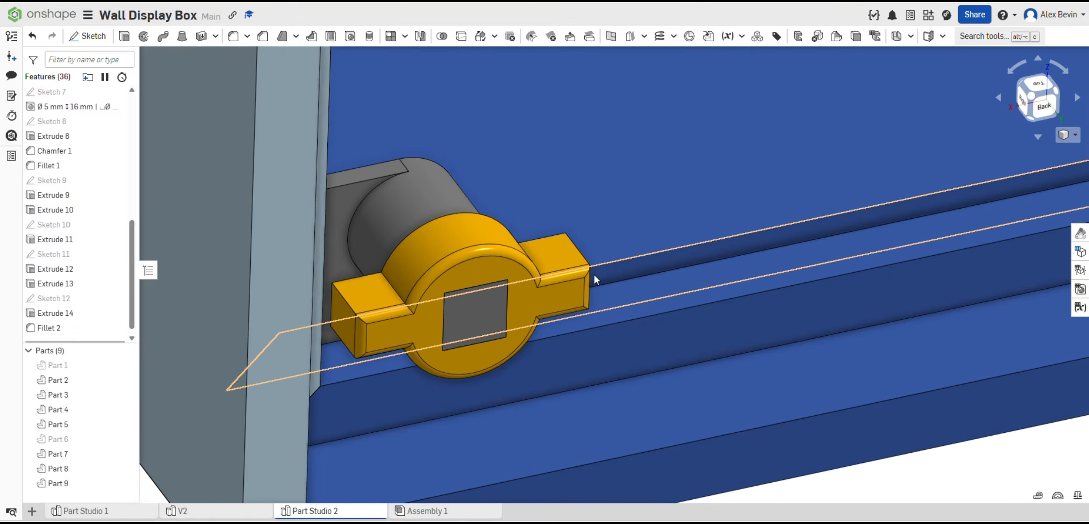
Edit the handle's 1 mm fillet to include the tabs' outer corner edges and the edges where the tabs meet the round body.
{"action": "double_click", "coordinate": [63, 328]}
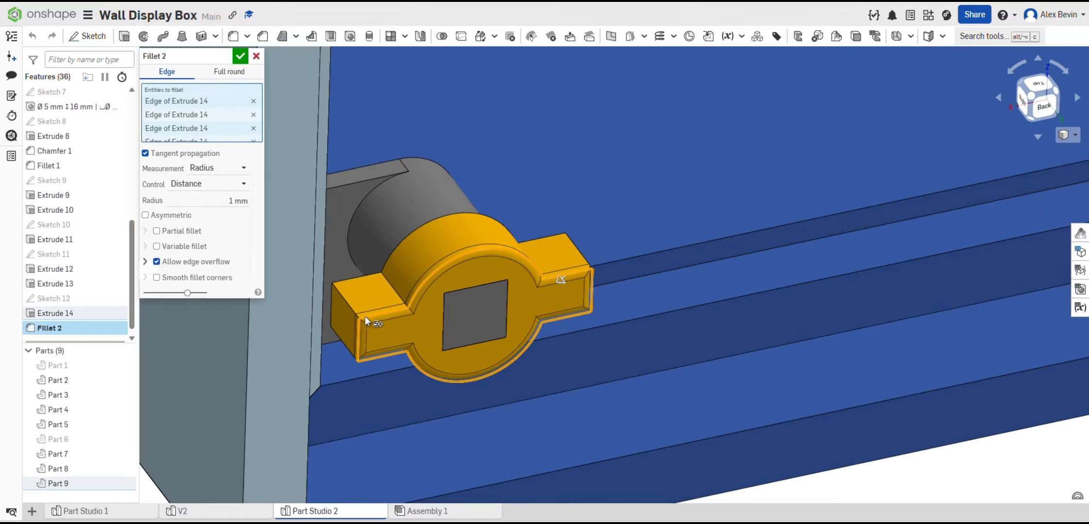
{"action": "right_click_drag", "start_coordinate": [521, 316], "coordinate": [547, 310]}
{"action": "right_click_drag", "start_coordinate": [555, 343], "coordinate": [560, 344]}
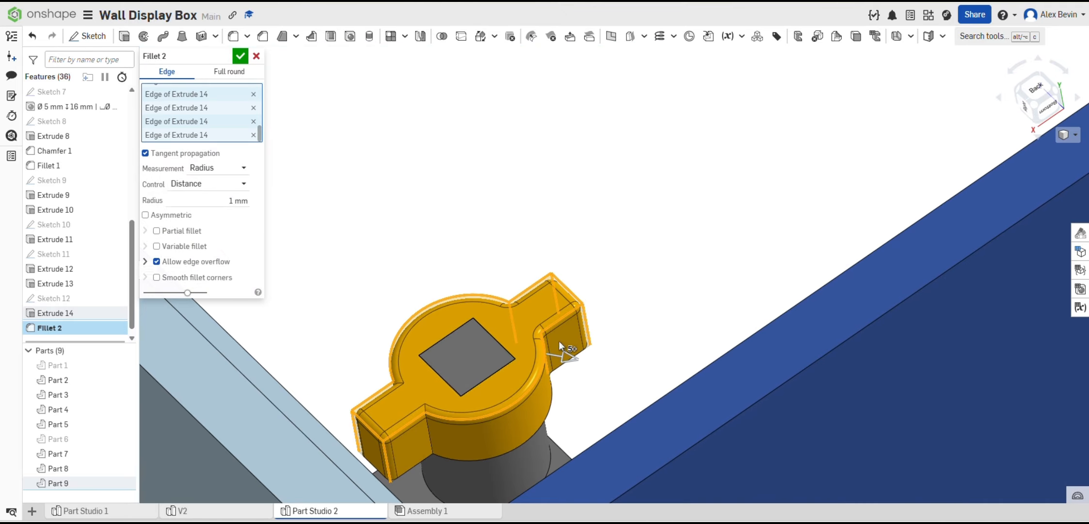
{"action": "right_click_drag", "start_coordinate": [461, 307], "coordinate": [373, 378]}
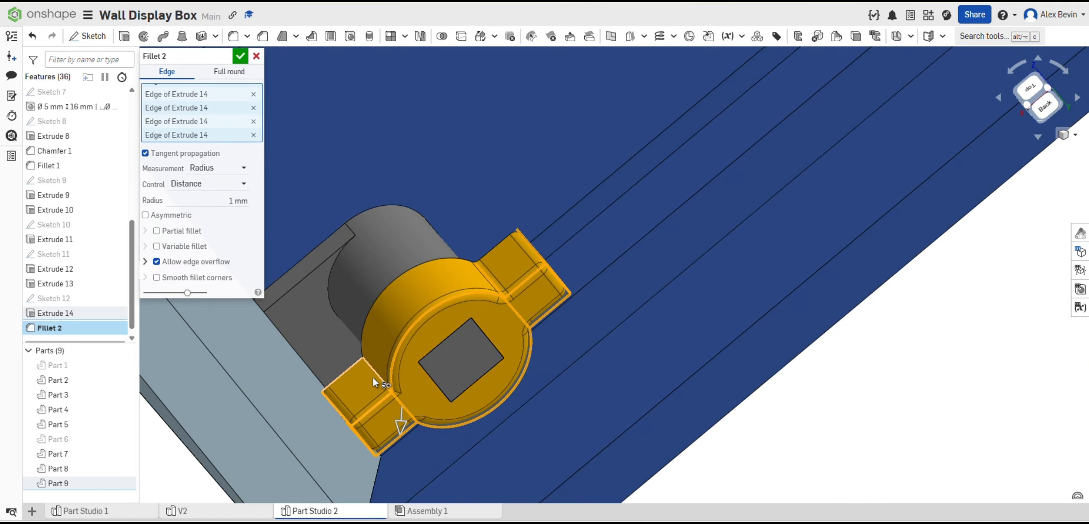
{"action": "mouse_move", "coordinate": [500, 294]}
{"action": "right_mouse_down"}
{"action": "mouse_move", "coordinate": [453, 334]}
{"action": "mouse_move", "coordinate": [448, 293]}
{"action": "mouse_move", "coordinate": [498, 296]}
{"action": "mouse_move", "coordinate": [509, 283]}
{"action": "right_mouse_up"}
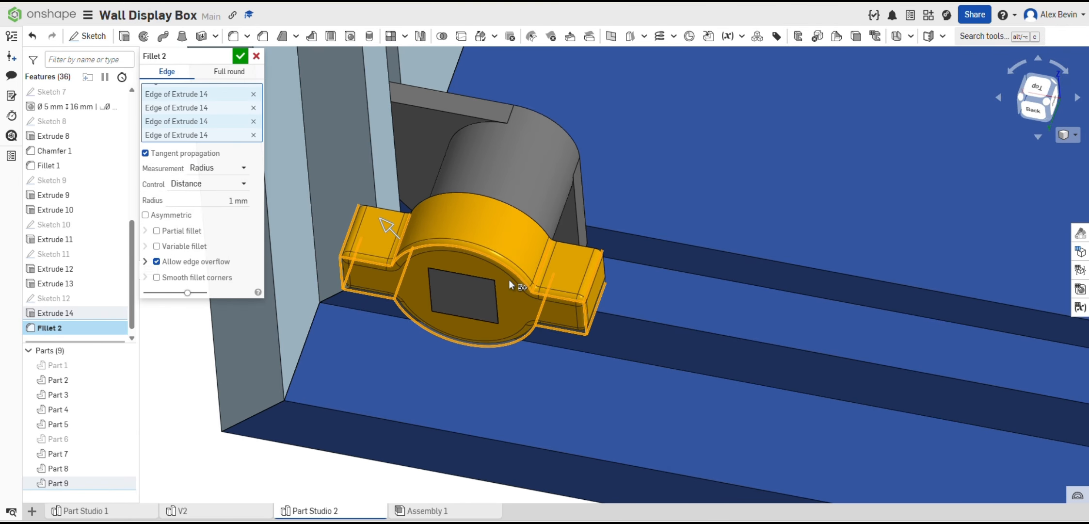
{"action": "left_click", "coordinate": [240, 56]}
Start a 1 mm fillet on the grey latch where its flat plate meets the cylindrical boss.
{"action": "left_click", "coordinate": [234, 36]}
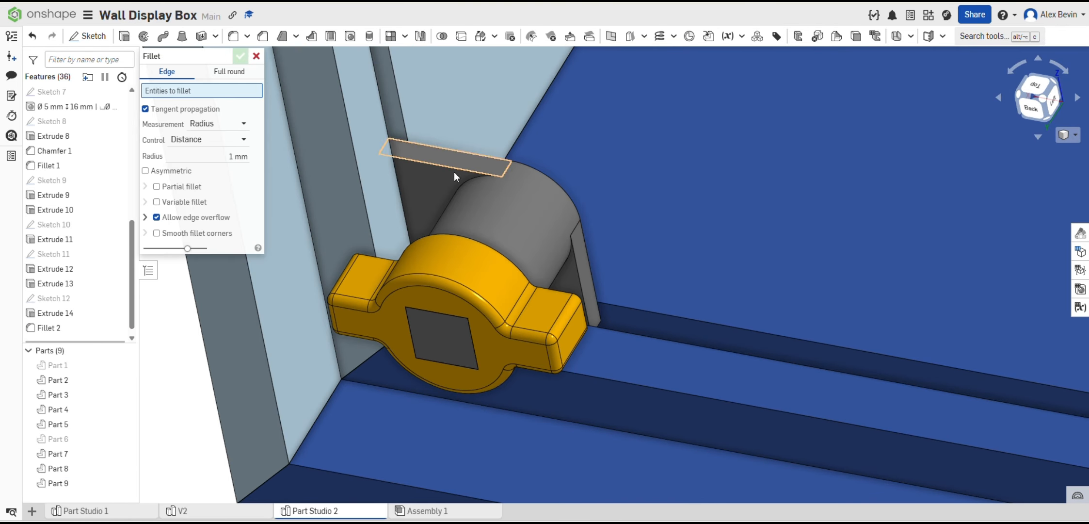
{"action": "left_click", "coordinate": [466, 180]}
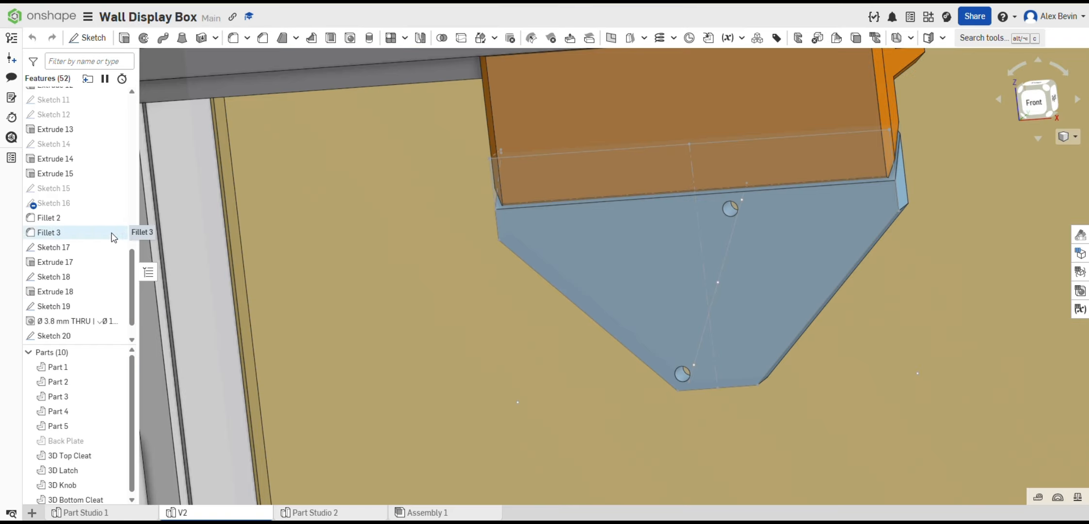
Open Sketch 17 in the V2 design and examine the tapered cleat extension's profile and dimensions.
{"action": "scroll", "coordinate": [109, 233], "scroll_direction": "down", "scroll_amount": 1}
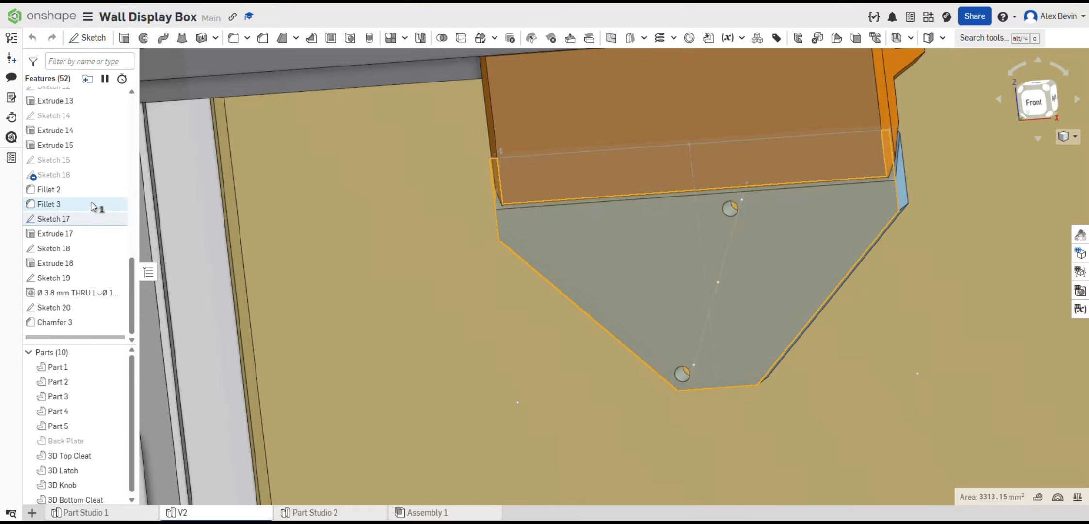
{"action": "double_click", "coordinate": [59, 218]}
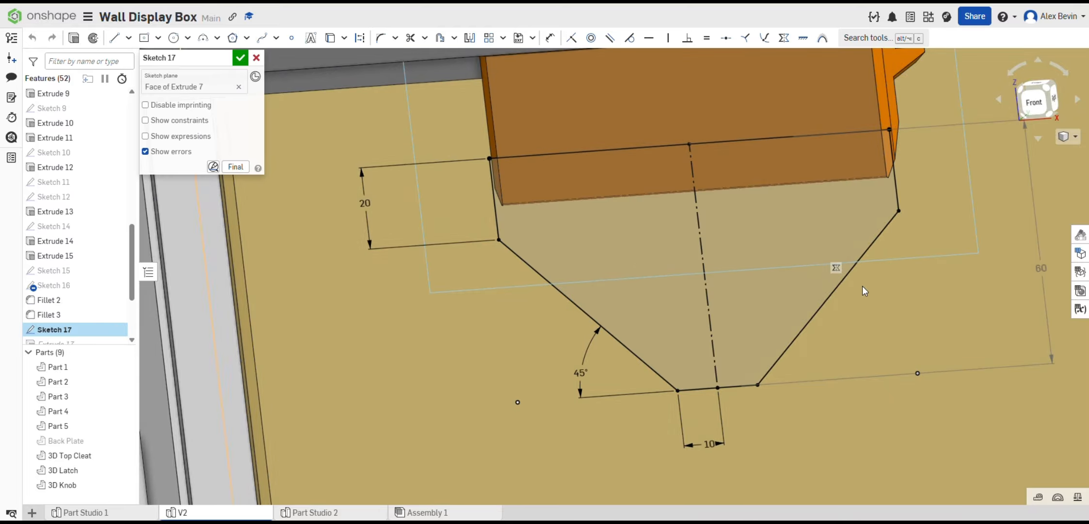
{"action": "right_click_drag", "start_coordinate": [861, 286], "coordinate": [875, 283]}
{"action": "mouse_move", "coordinate": [876, 282]}
{"action": "middle_mouse_down"}
{"action": "mouse_move", "coordinate": [632, 266]}
{"action": "mouse_move", "coordinate": [724, 287]}
{"action": "middle_mouse_up"}
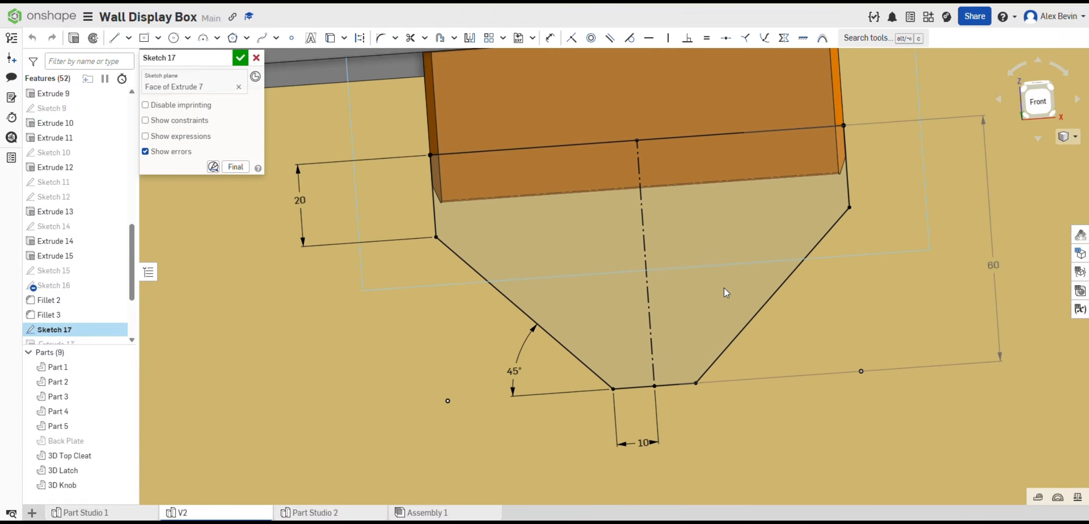
{"action": "left_click", "coordinate": [680, 286]}
In Part Studio 2, start a sketch on the orange cleat's back face and draw a centre rectangle about 153 mm wide, centred below its lower edge.
{"action": "left_click", "coordinate": [318, 514]}
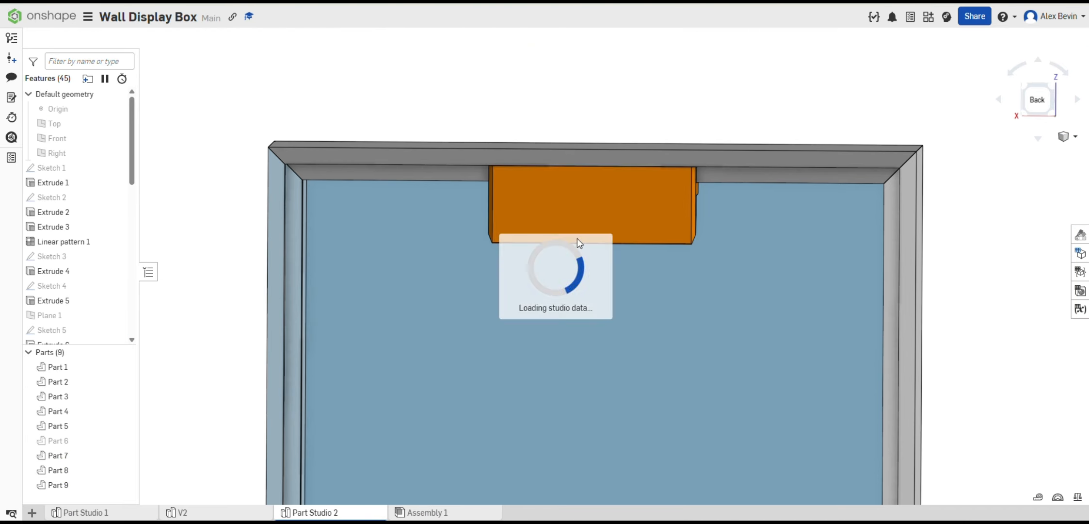
{"action": "left_click", "coordinate": [554, 212]}
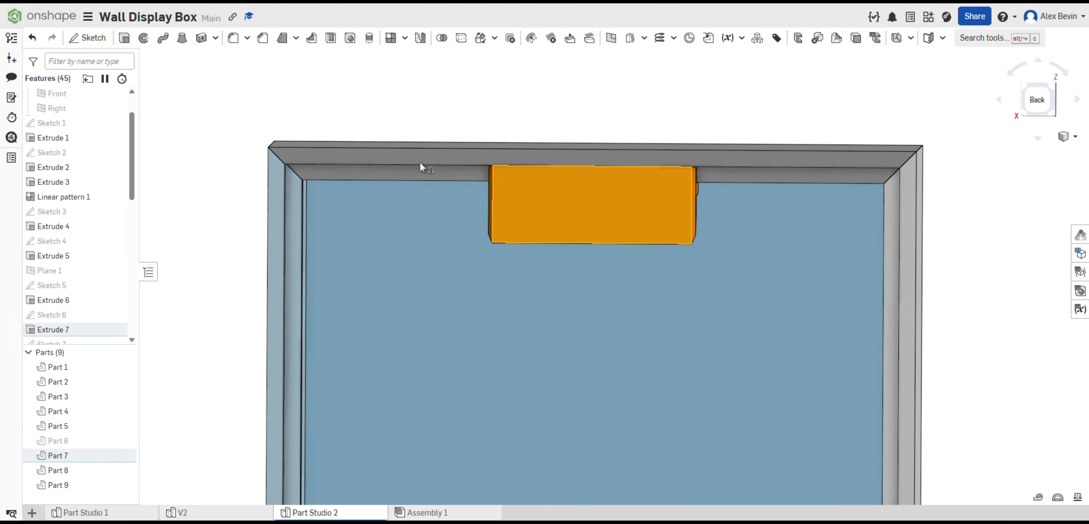
{"action": "left_click", "coordinate": [88, 42]}
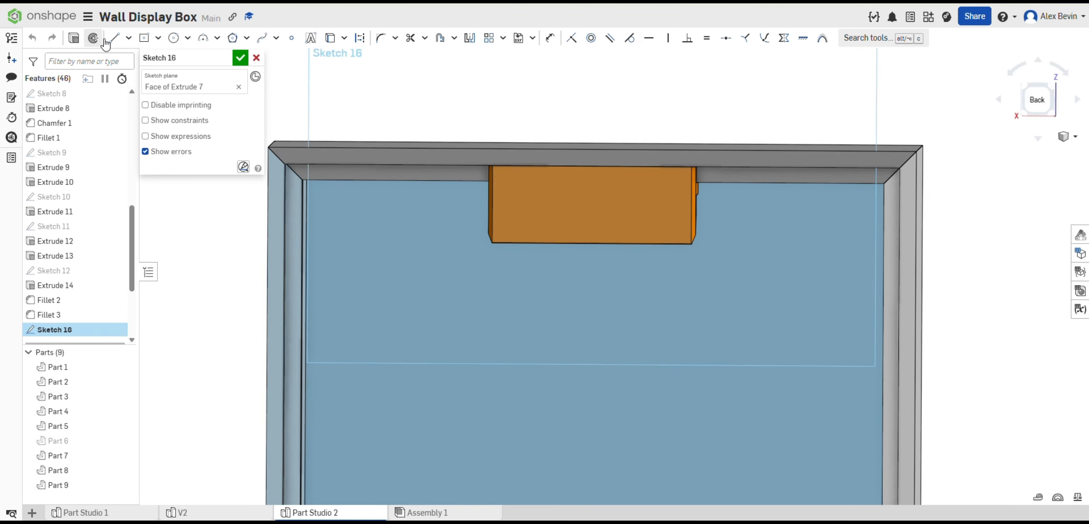
{"action": "left_click", "coordinate": [144, 38]}
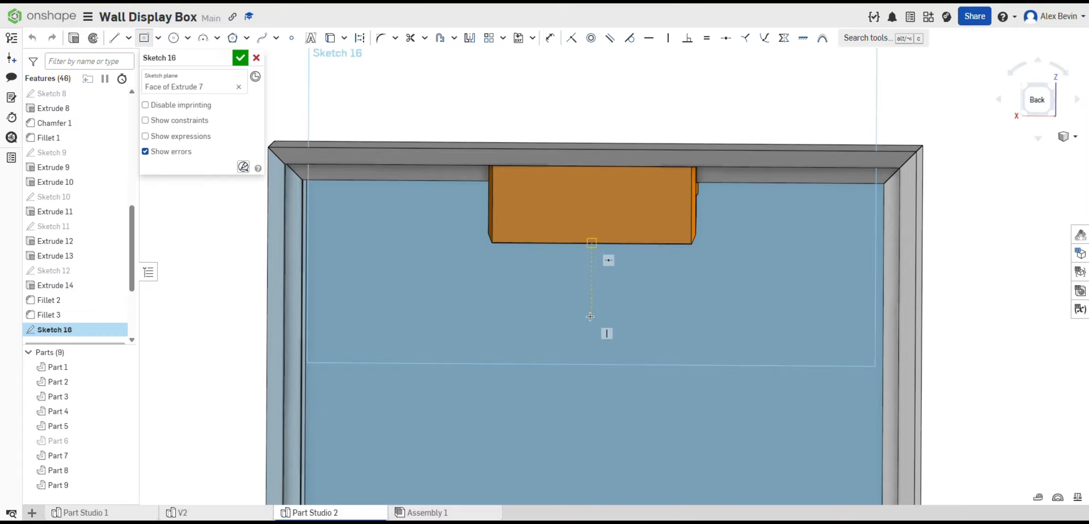
{"action": "left_click", "coordinate": [750, 200]}
{"action": "key", "text": "Escape"}
Make the rectangle's top edge coincident with the cleat's lower chamfer corner and its side edge coincident with the cleat's vertical side edge.
{"action": "scroll", "coordinate": [712, 206], "scroll_direction": "up", "scroll_amount": 5}
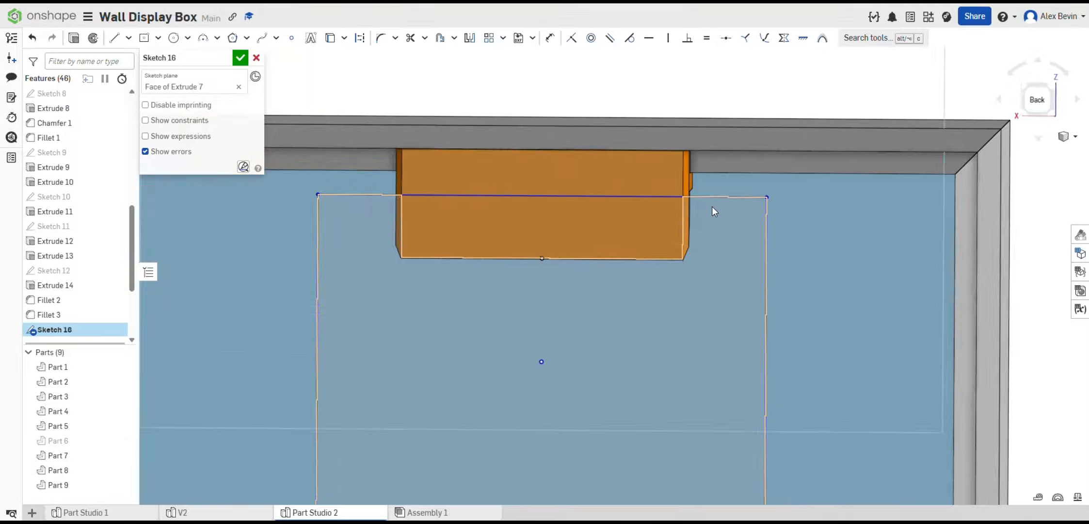
{"action": "left_click", "coordinate": [702, 193]}
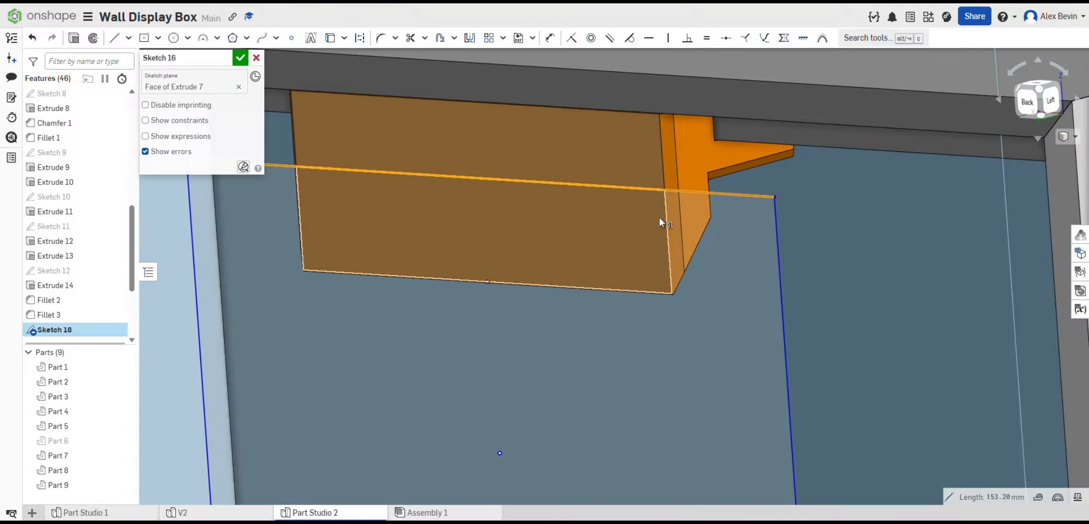
{"action": "mouse_move", "coordinate": [748, 225]}
{"action": "right_mouse_down"}
{"action": "mouse_move", "coordinate": [719, 191]}
{"action": "mouse_move", "coordinate": [724, 208]}
{"action": "mouse_move", "coordinate": [711, 203]}
{"action": "right_mouse_up"}
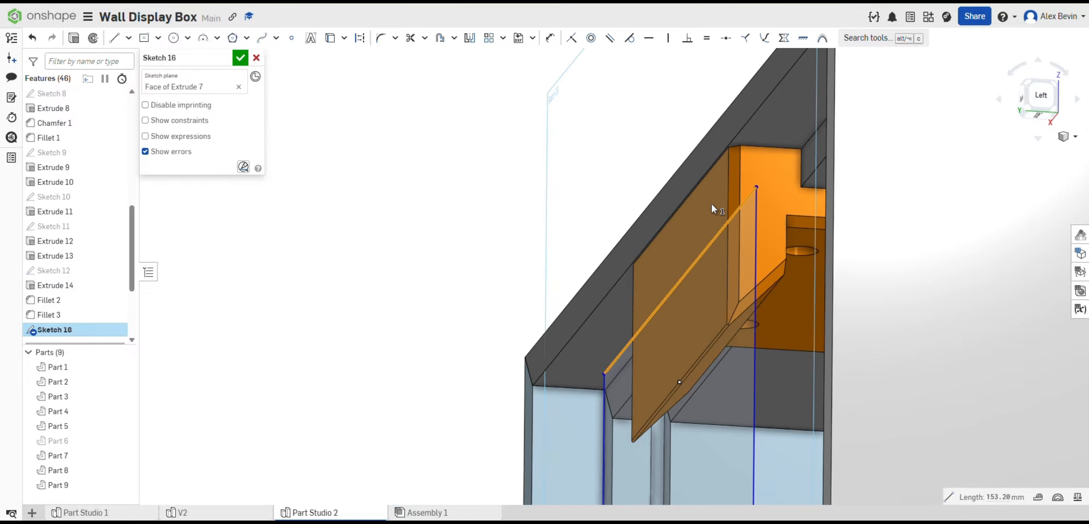
{"action": "scroll", "coordinate": [776, 301], "scroll_direction": "up", "scroll_amount": 3}
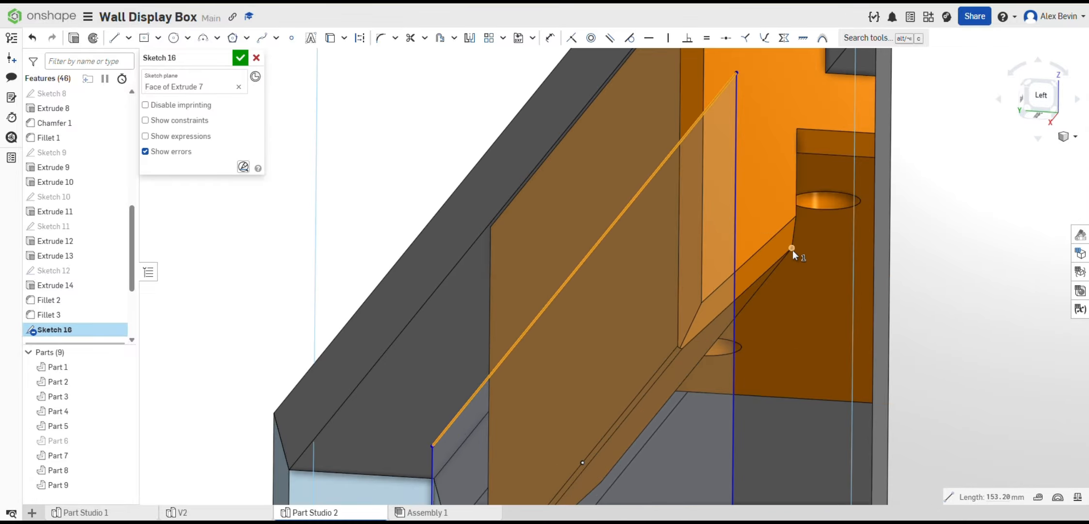
{"action": "left_click", "coordinate": [792, 249]}
{"action": "key", "text": "n"}
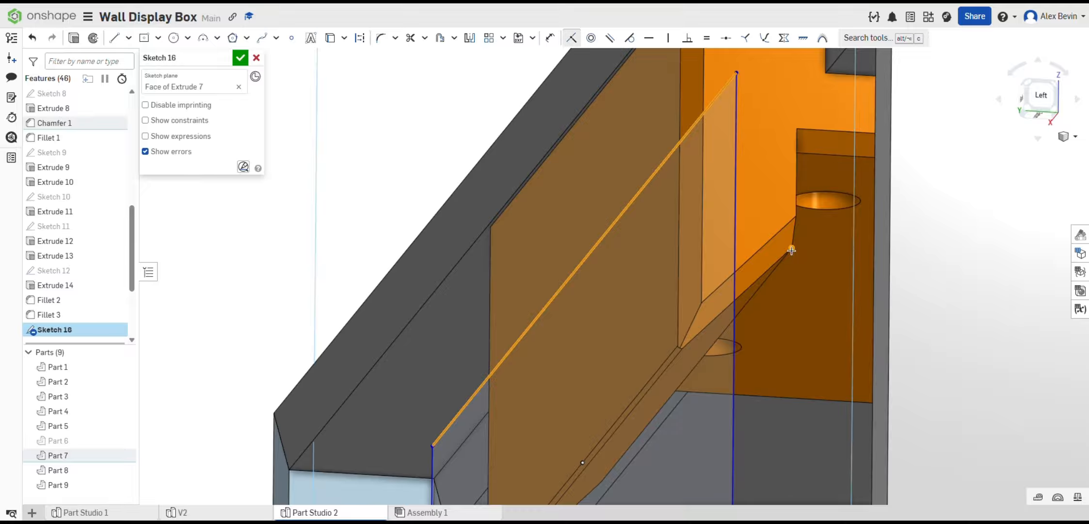
{"action": "scroll", "coordinate": [764, 230], "scroll_direction": "up", "scroll_amount": 5}
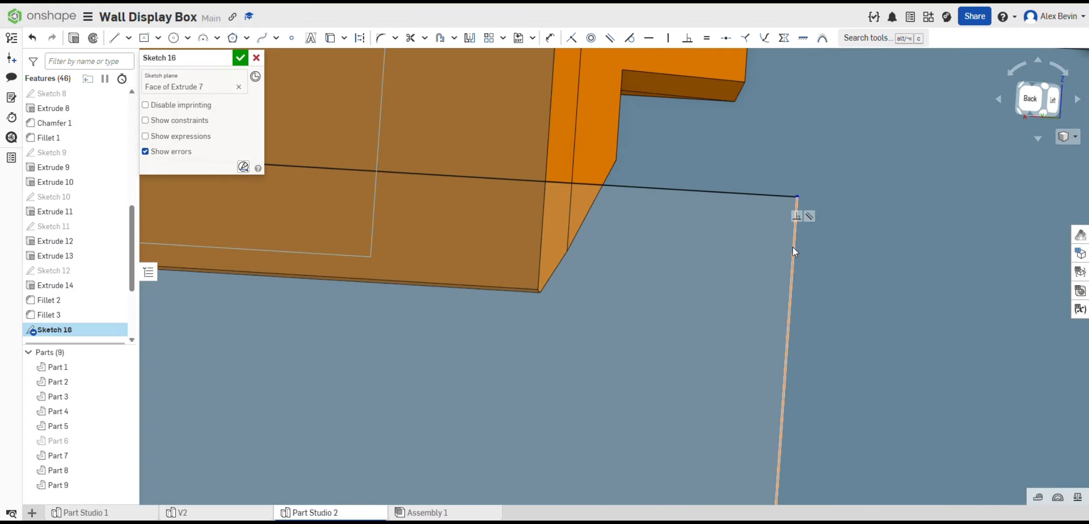
{"action": "left_click", "coordinate": [792, 248]}
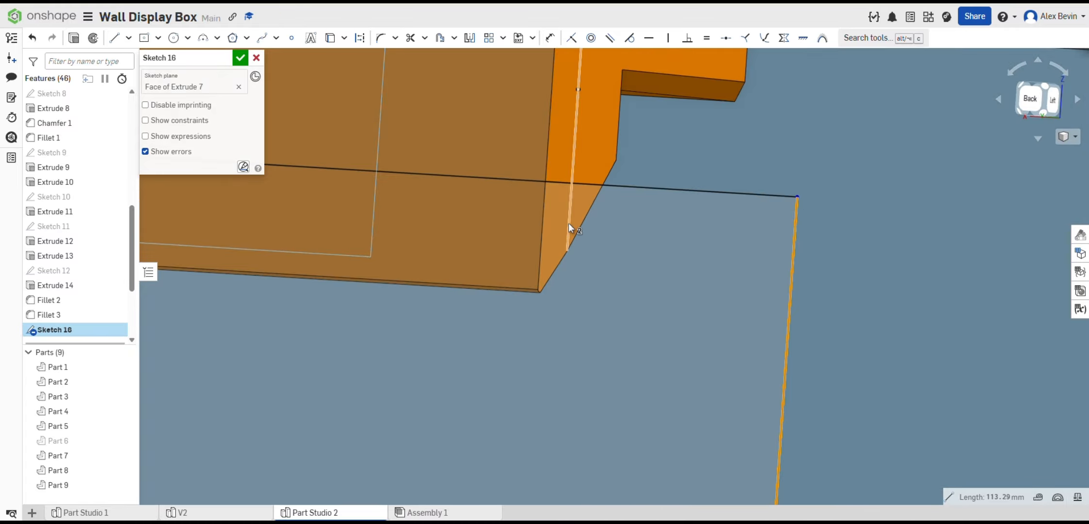
{"action": "left_click", "coordinate": [569, 223]}
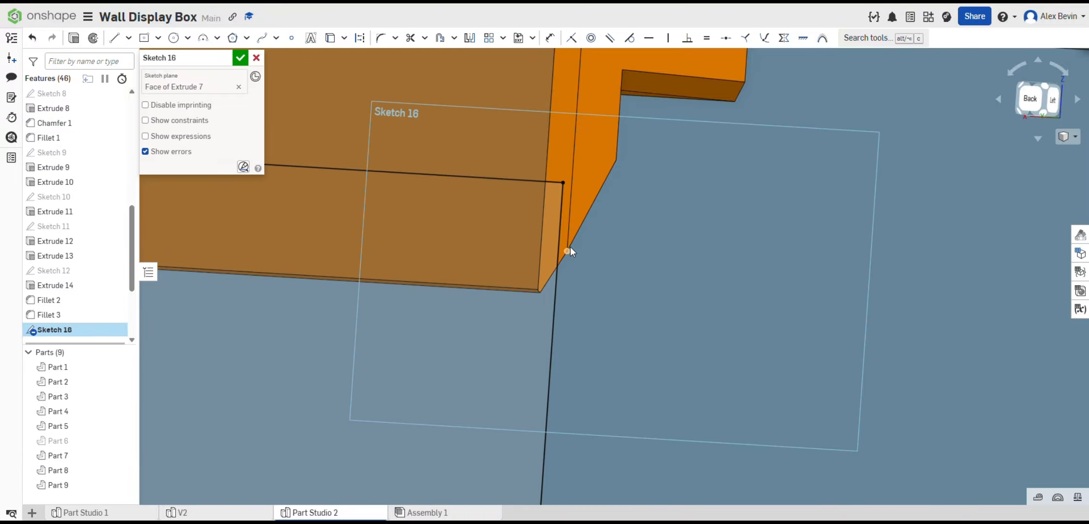
Shorten the sketched rectangle by moving its bottom edge up towards the cleat.
{"action": "scroll", "coordinate": [572, 249], "scroll_direction": "down", "scroll_amount": 10}
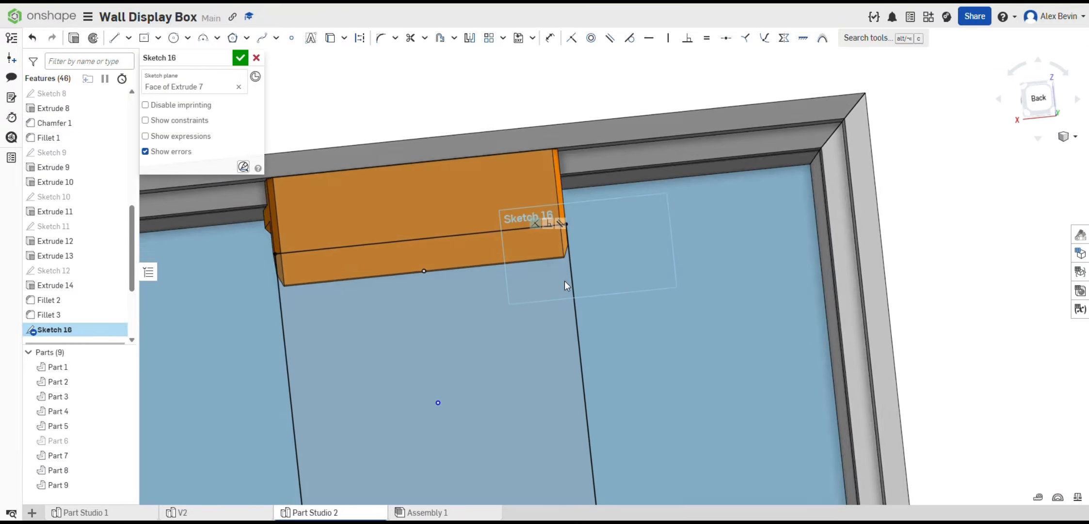
{"action": "right_click_drag", "start_coordinate": [564, 281], "coordinate": [525, 254]}
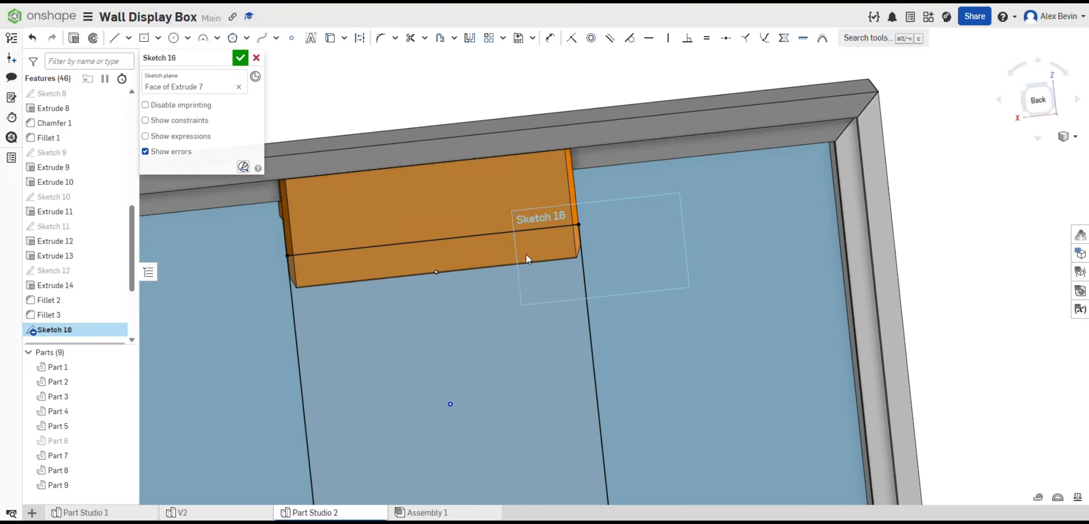
{"action": "mouse_move", "coordinate": [495, 250]}
{"action": "middle_mouse_down"}
{"action": "mouse_move", "coordinate": [698, 204]}
{"action": "mouse_move", "coordinate": [667, 178]}
{"action": "middle_mouse_up"}
{"action": "scroll", "coordinate": [664, 245], "scroll_direction": "down", "scroll_amount": 3}
{"action": "scroll", "coordinate": [664, 245], "scroll_direction": "down", "scroll_amount": 1}
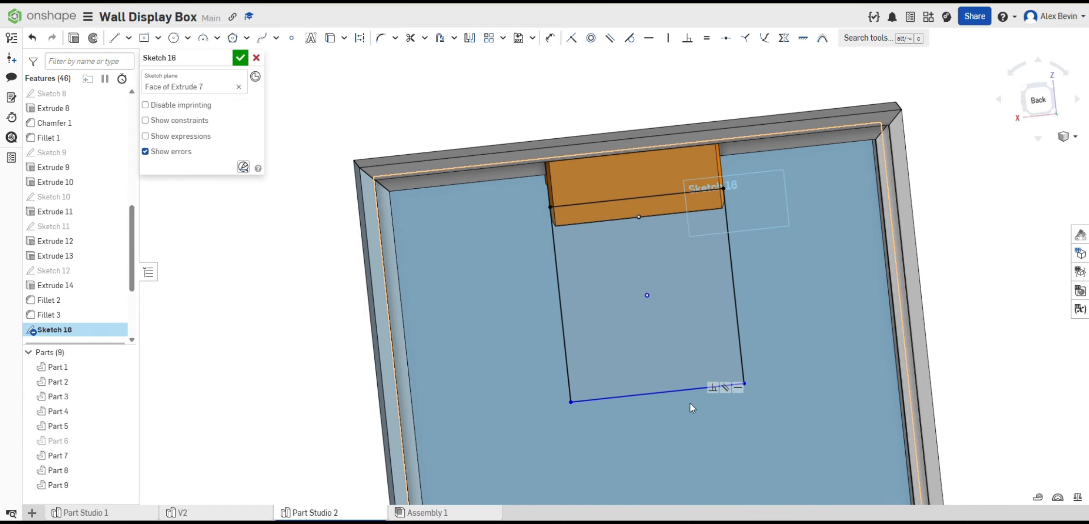
{"action": "left_click_drag", "start_coordinate": [686, 391], "coordinate": [678, 307]}
Sketch two diagonal lines across the rectangle's lower corners, each joining a side edge to the bottom edge.
{"action": "scroll", "coordinate": [710, 230], "scroll_direction": "up", "scroll_amount": 5}
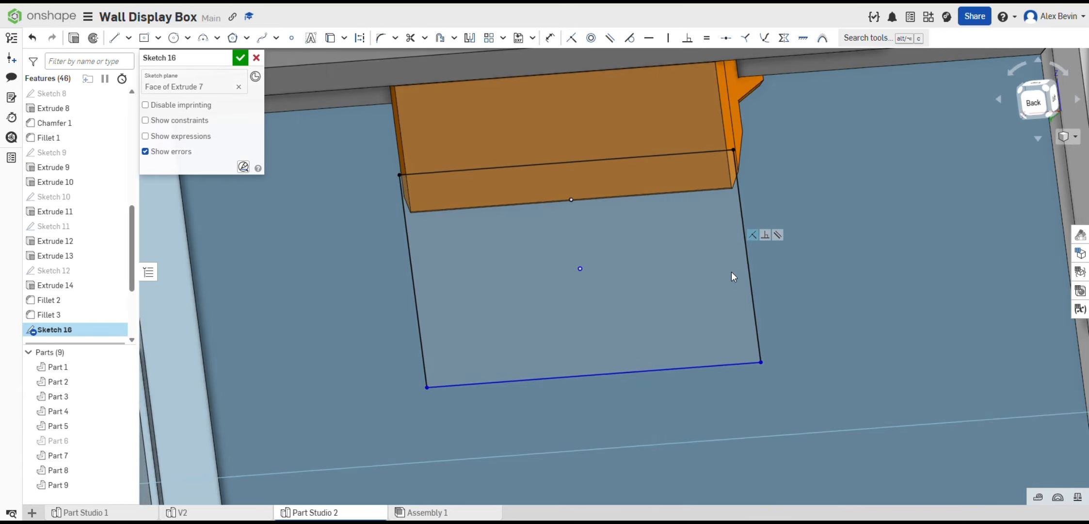
{"action": "right_click_drag", "start_coordinate": [731, 271], "coordinate": [734, 280]}
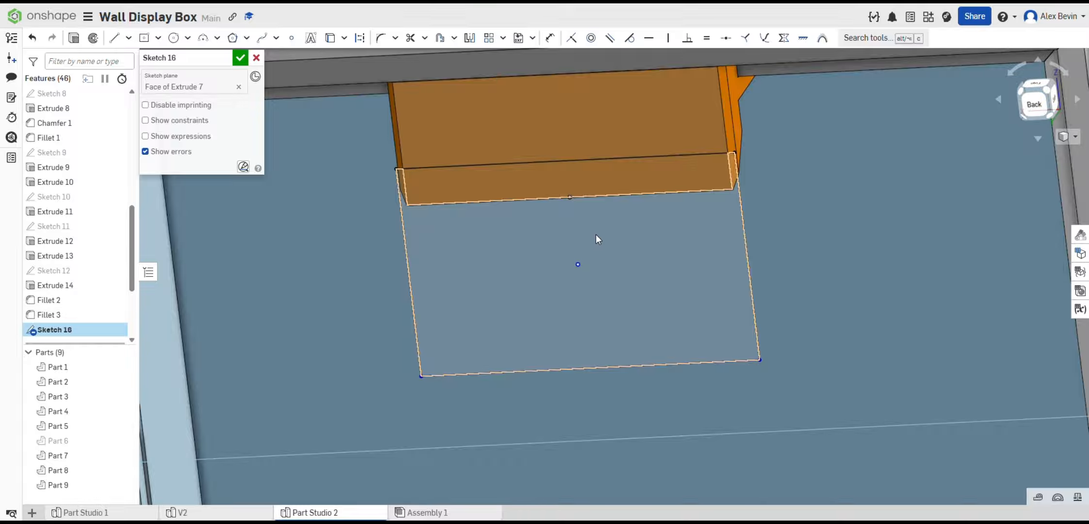
{"action": "left_click", "coordinate": [578, 264]}
{"action": "key", "text": "l"}
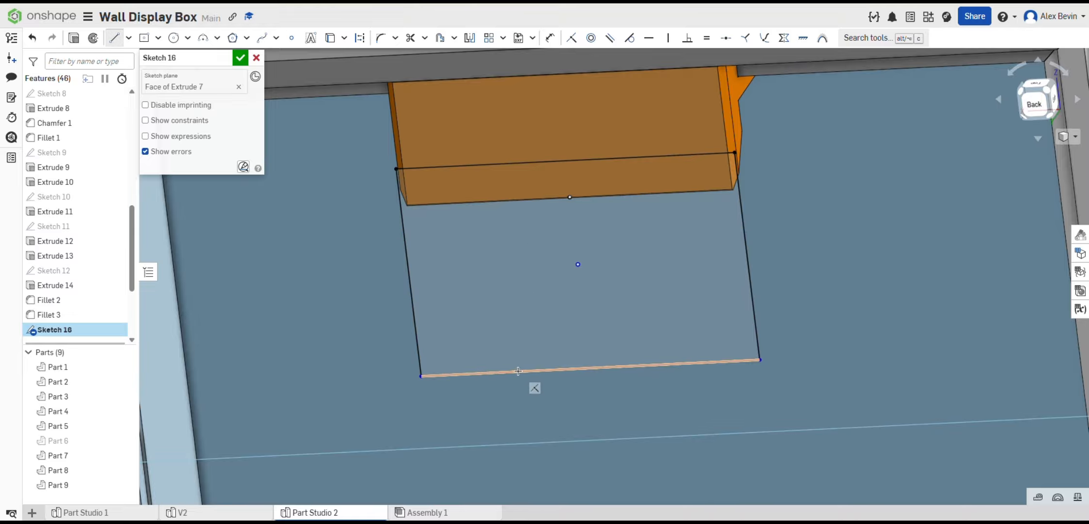
{"action": "left_click", "coordinate": [518, 371]}
{"action": "key", "text": "Escape"}
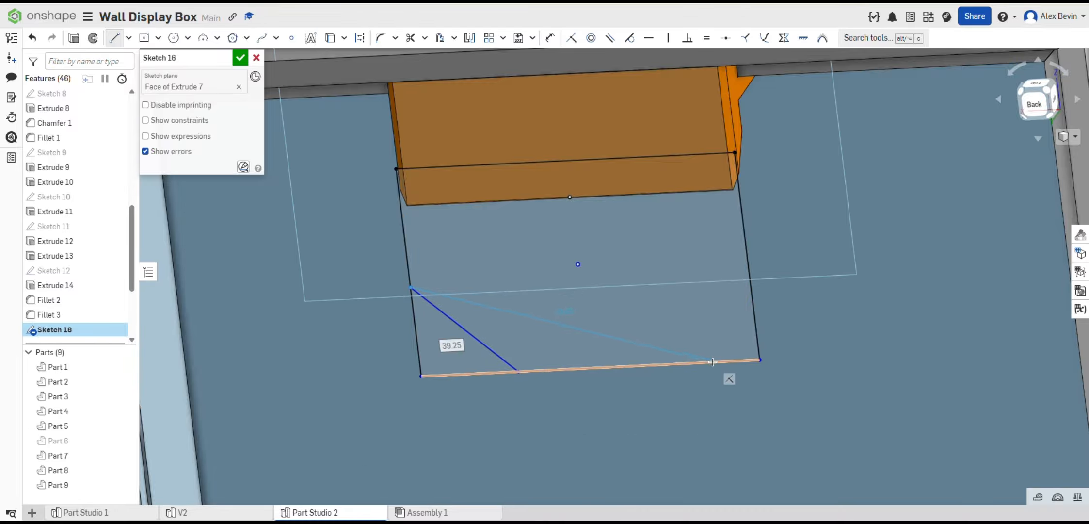
{"action": "left_click", "coordinate": [685, 364]}
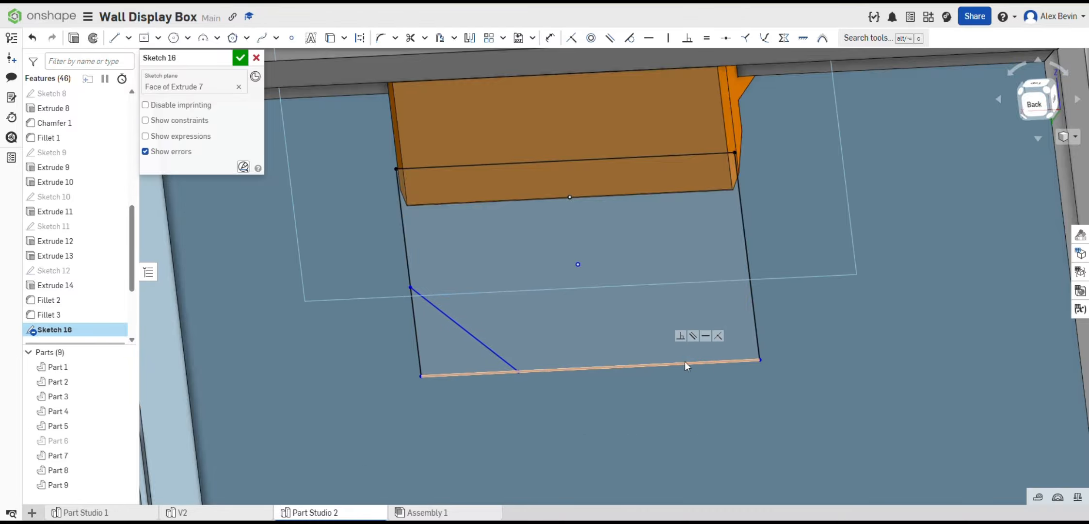
{"action": "left_click", "coordinate": [647, 364]}
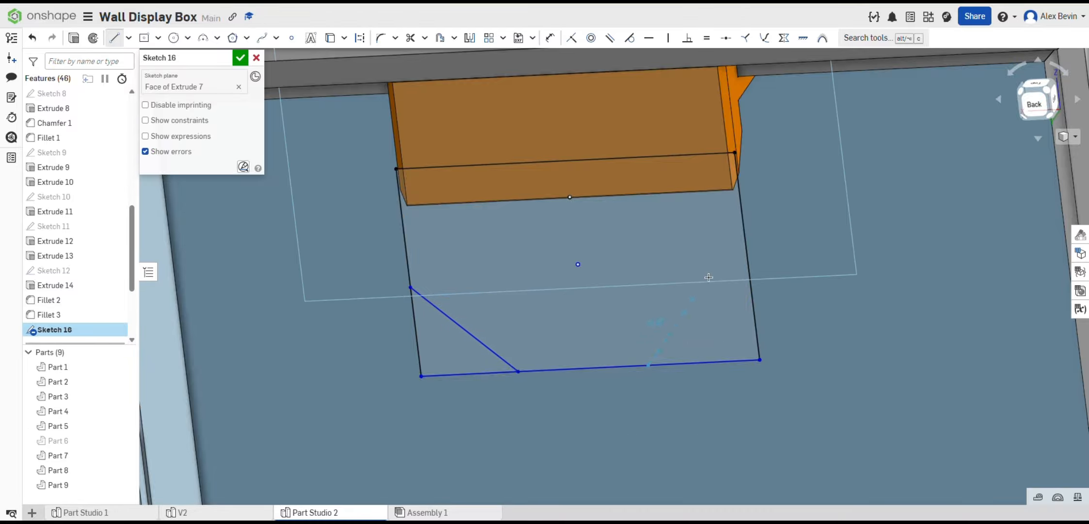
{"action": "left_click", "coordinate": [747, 246]}
{"action": "key", "text": "Escape"}
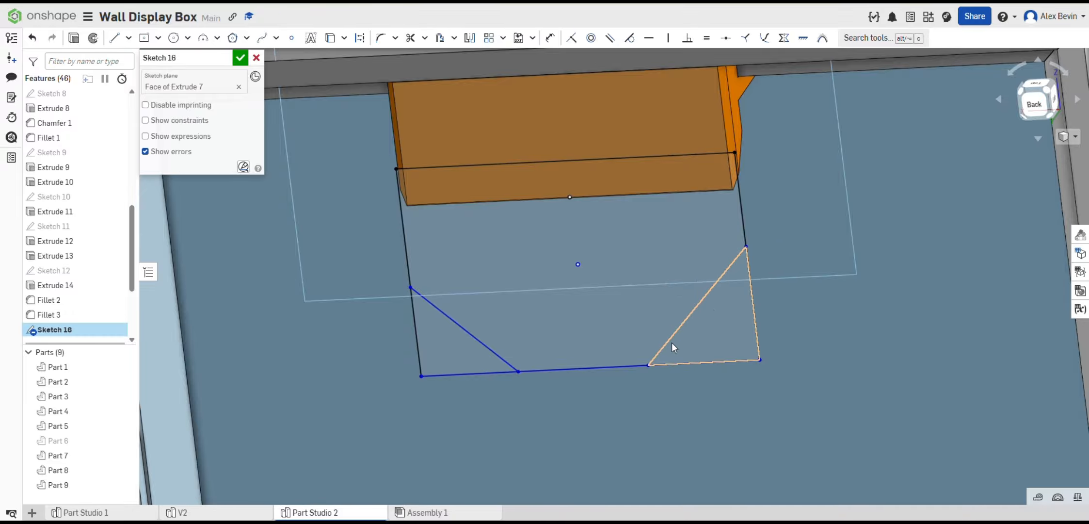
Dimension both diagonals' lower endpoints 10 mm horizontally from the rectangle's centre point, one on each side.
{"action": "key", "text": "u"}
{"action": "left_click", "coordinate": [648, 365]}
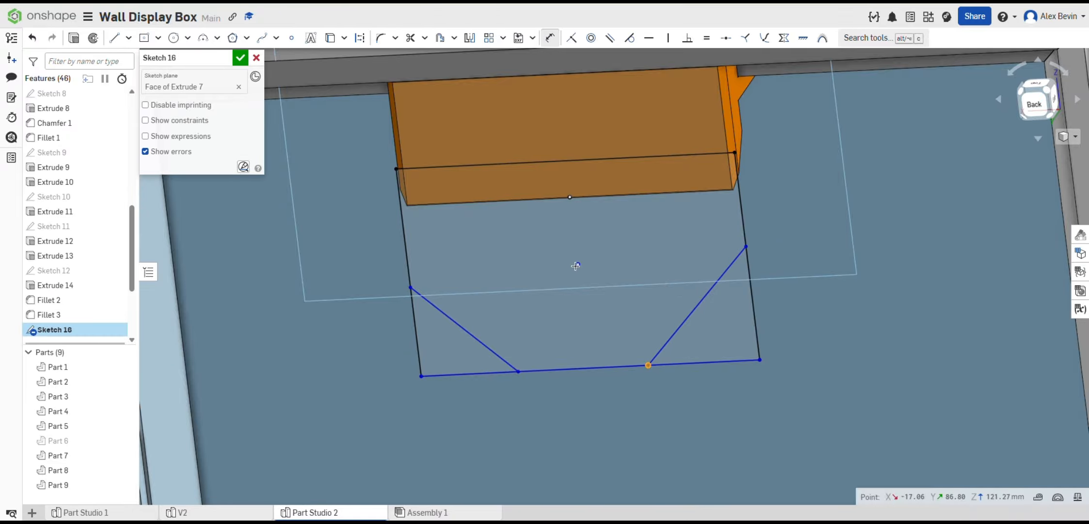
{"action": "left_click", "coordinate": [578, 262]}
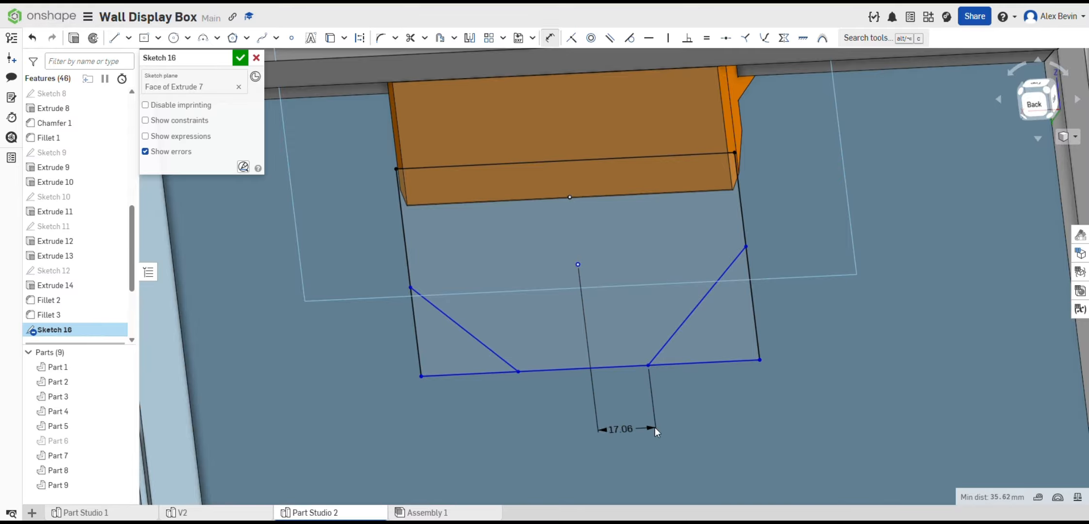
{"action": "left_click", "coordinate": [655, 431]}
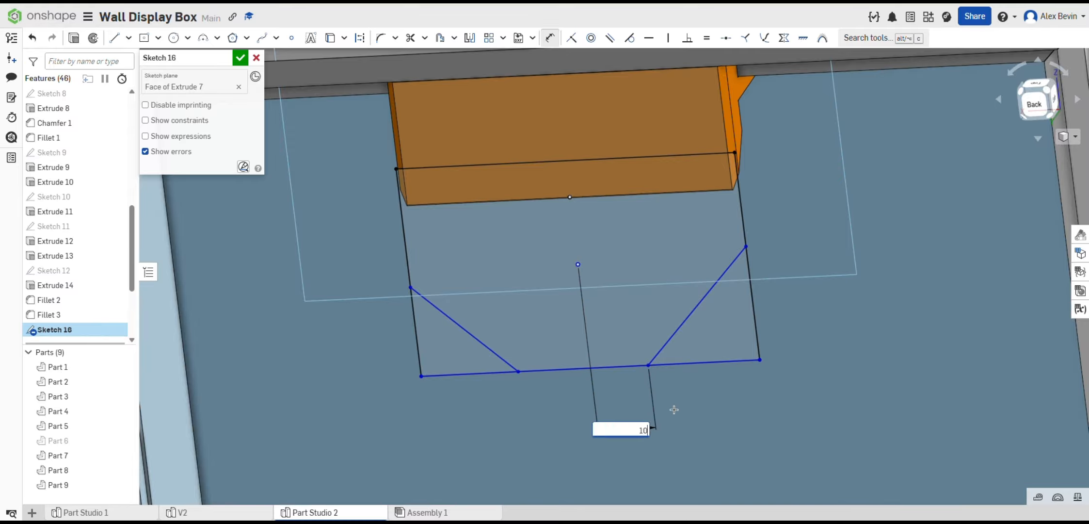
{"action": "type", "text": "10"}
{"action": "key", "text": "Return"}
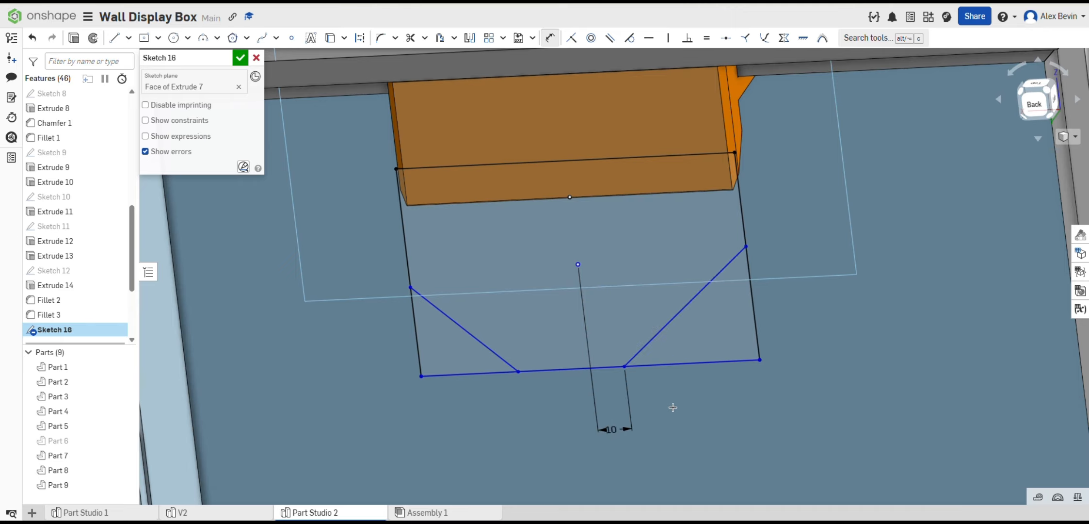
{"action": "left_click", "coordinate": [576, 263]}
{"action": "left_click", "coordinate": [558, 427]}
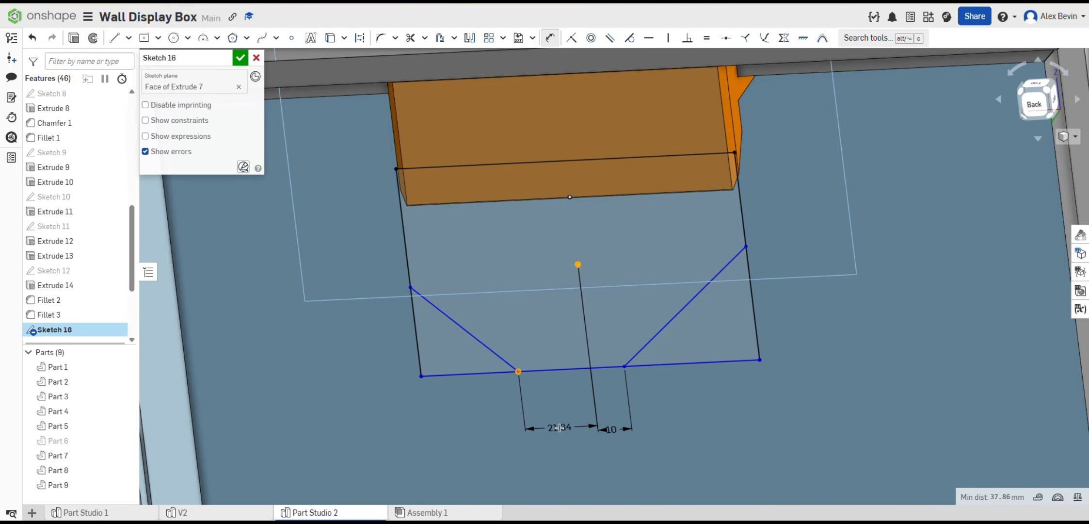
{"action": "key", "text": "Return"}
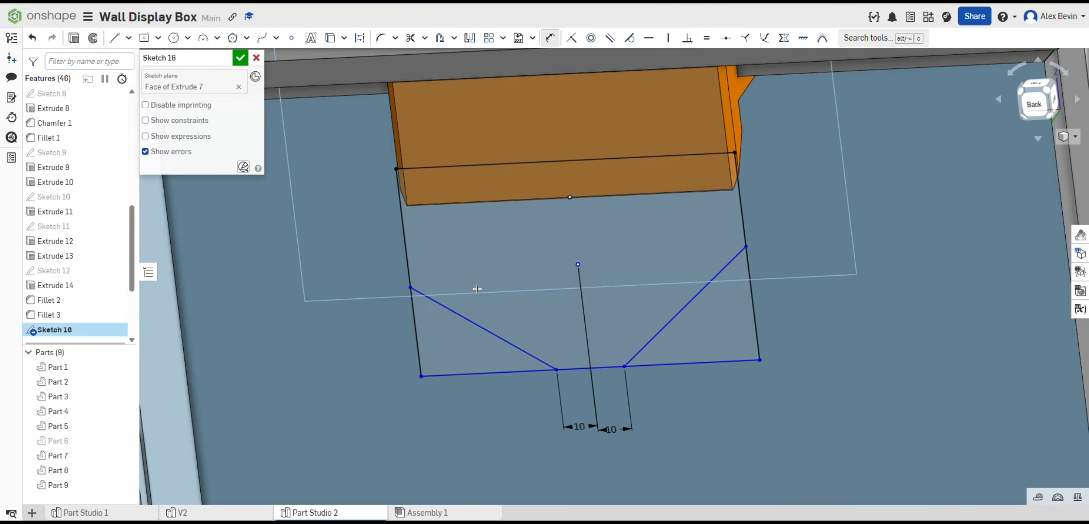
Dimension both diagonals' upper endpoints 20 mm below the rectangle's top corners.
{"action": "left_click", "coordinate": [411, 288]}
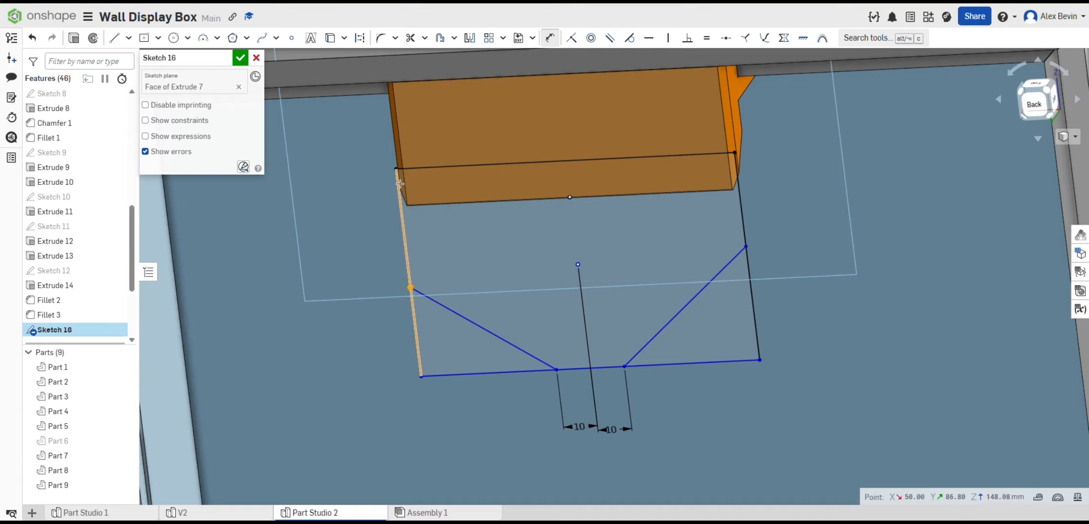
{"action": "left_click", "coordinate": [396, 170]}
{"action": "left_click", "coordinate": [371, 226]}
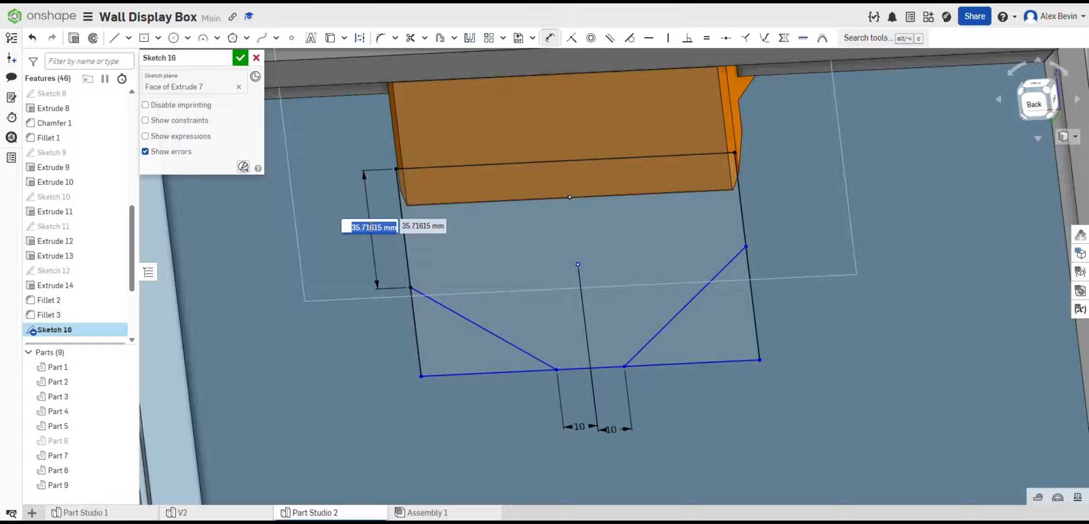
{"action": "key", "text": "Escape"}
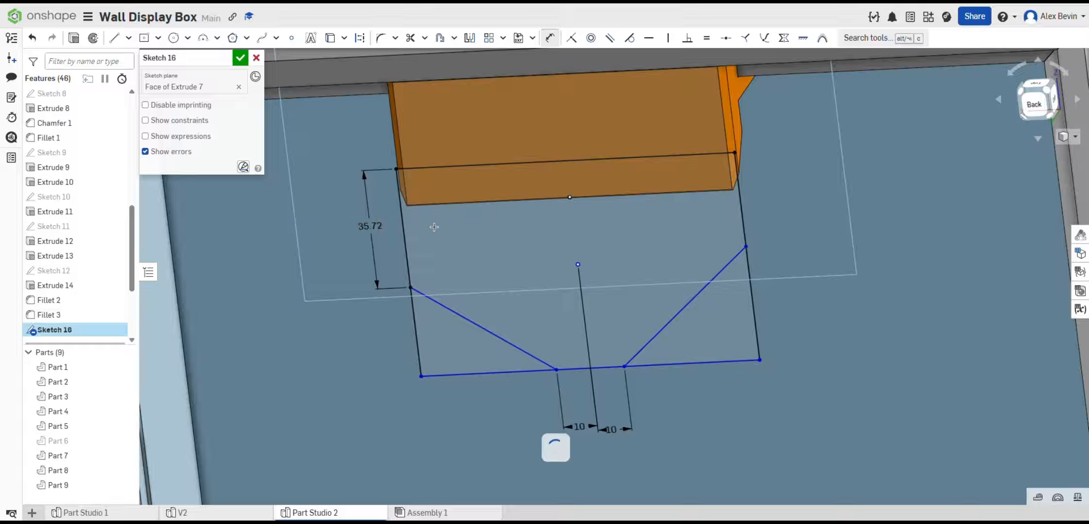
{"action": "left_click", "coordinate": [746, 246]}
{"action": "left_click", "coordinate": [735, 151]}
{"action": "left_click", "coordinate": [832, 188]}
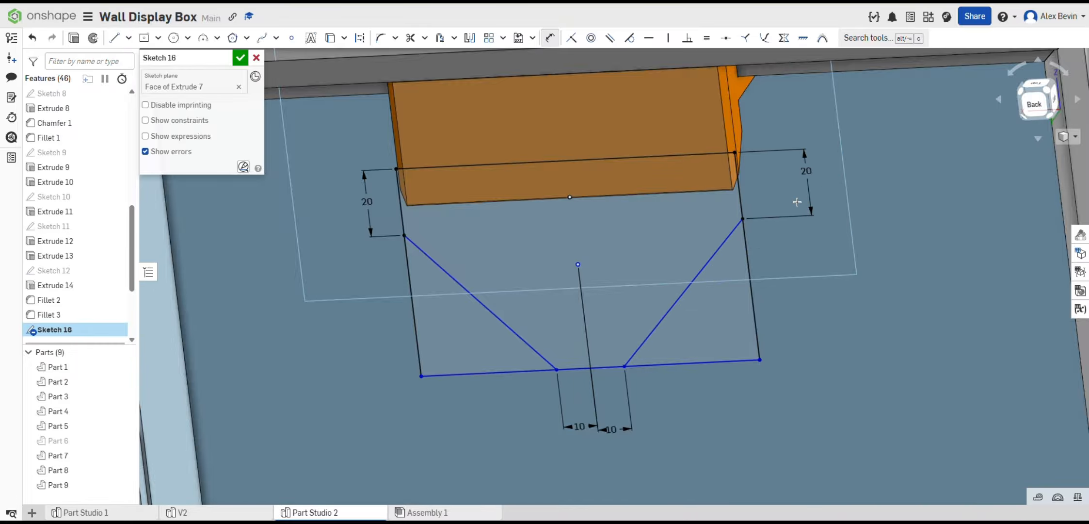
Set the angle between the right diagonal and the rectangle's bottom edge to 45° and finish dimensioning.
{"action": "right_click_drag", "start_coordinate": [743, 304], "coordinate": [740, 294]}
{"action": "left_click", "coordinate": [674, 308]}
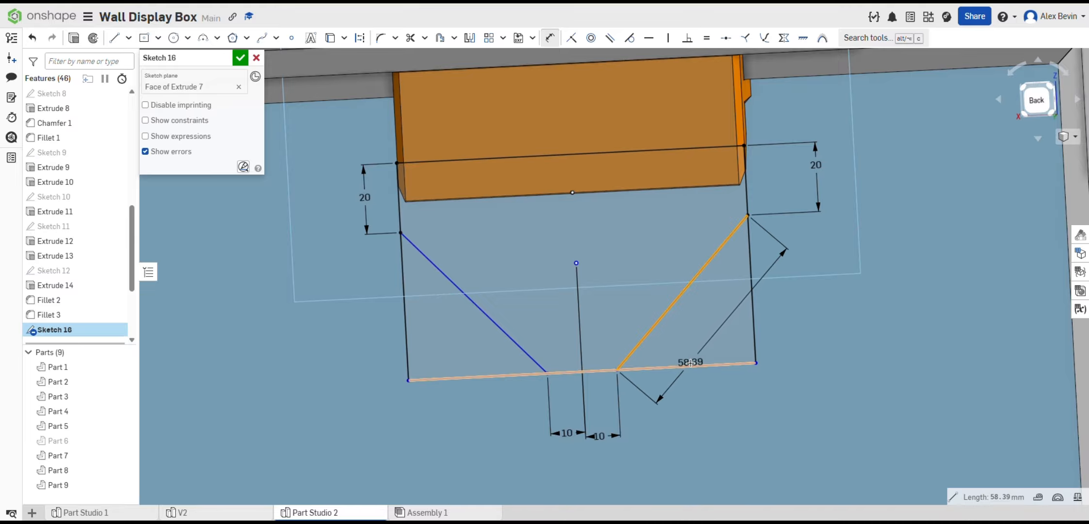
{"action": "left_click", "coordinate": [688, 366]}
{"action": "left_click", "coordinate": [833, 307]}
{"action": "type", "text": "4"}
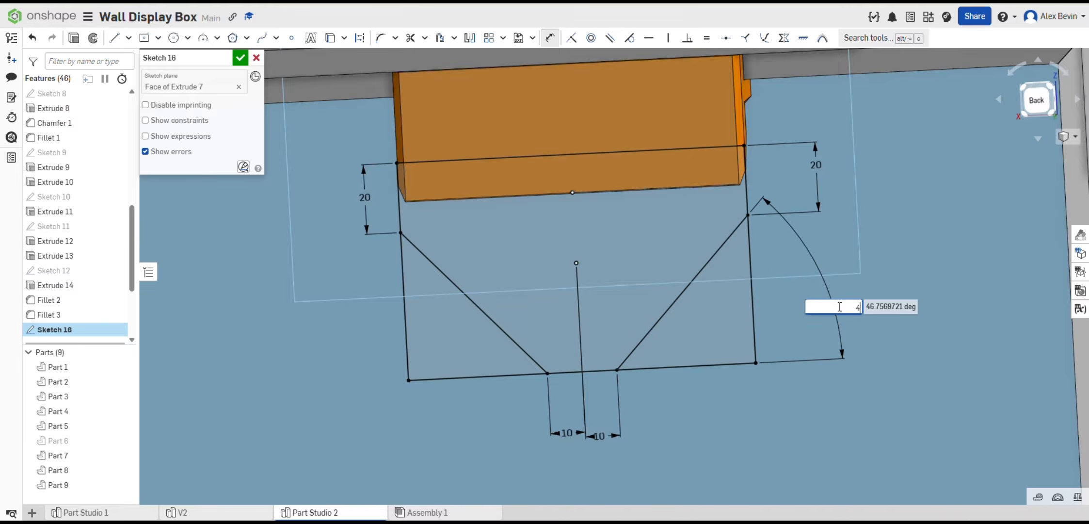
{"action": "type", "text": "5"}
{"action": "key", "text": "Return"}
{"action": "key", "text": "Escape"}
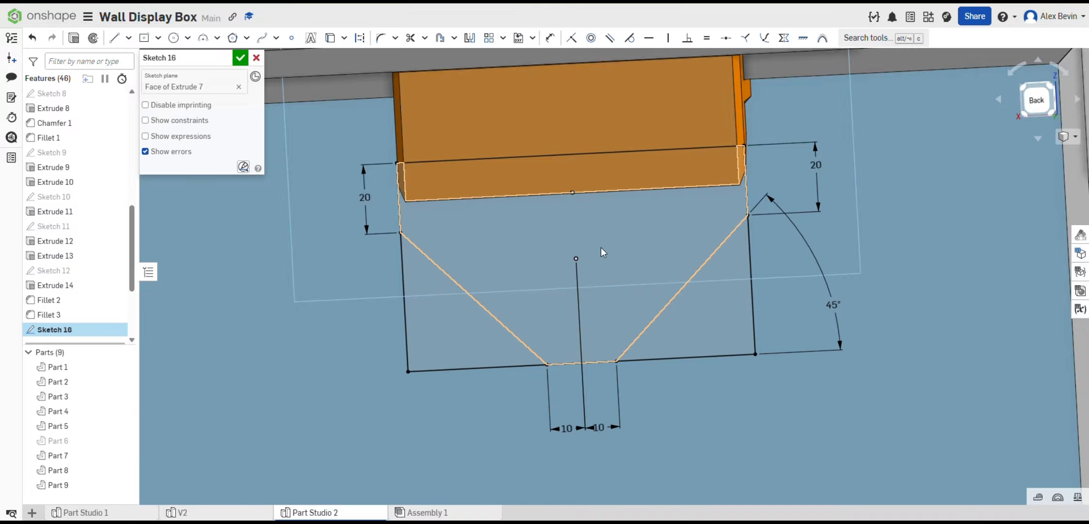
Trim away the rectangle's two lower corners outside the diagonal lines.
{"action": "right_click_drag", "start_coordinate": [624, 255], "coordinate": [657, 253]}
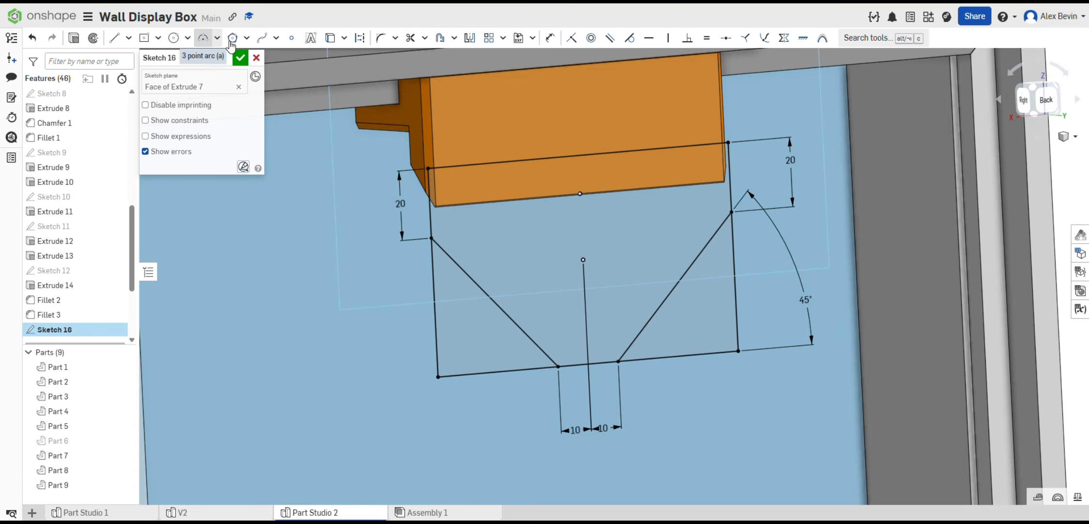
{"action": "key", "text": "m"}
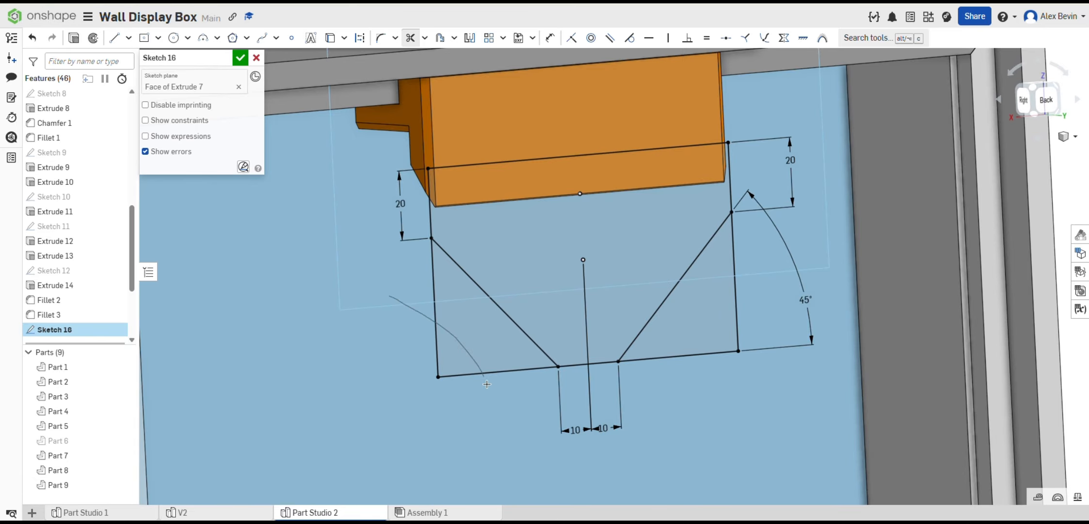
{"action": "left_click_drag", "start_coordinate": [487, 383], "coordinate": [490, 392]}
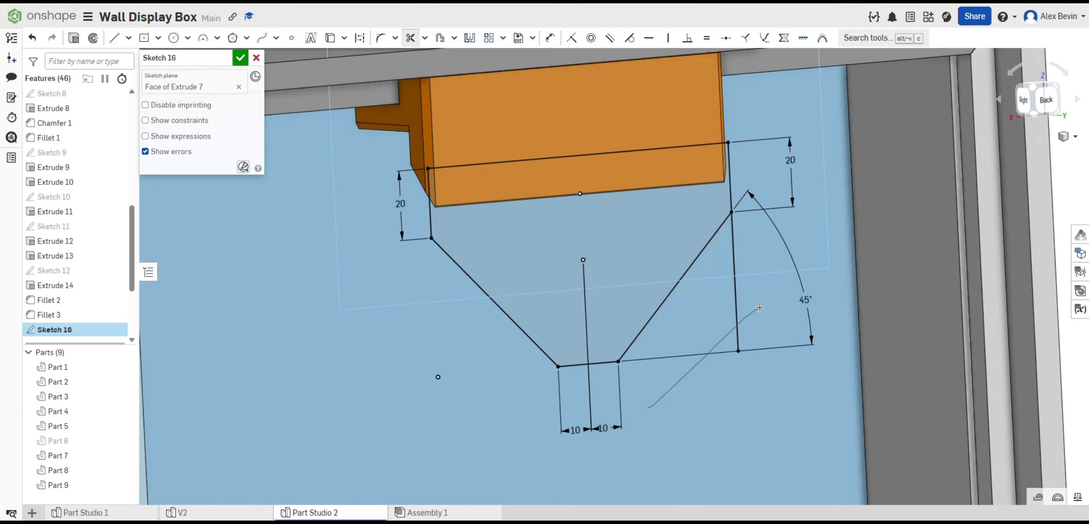
{"action": "left_click_drag", "start_coordinate": [759, 308], "coordinate": [758, 296]}
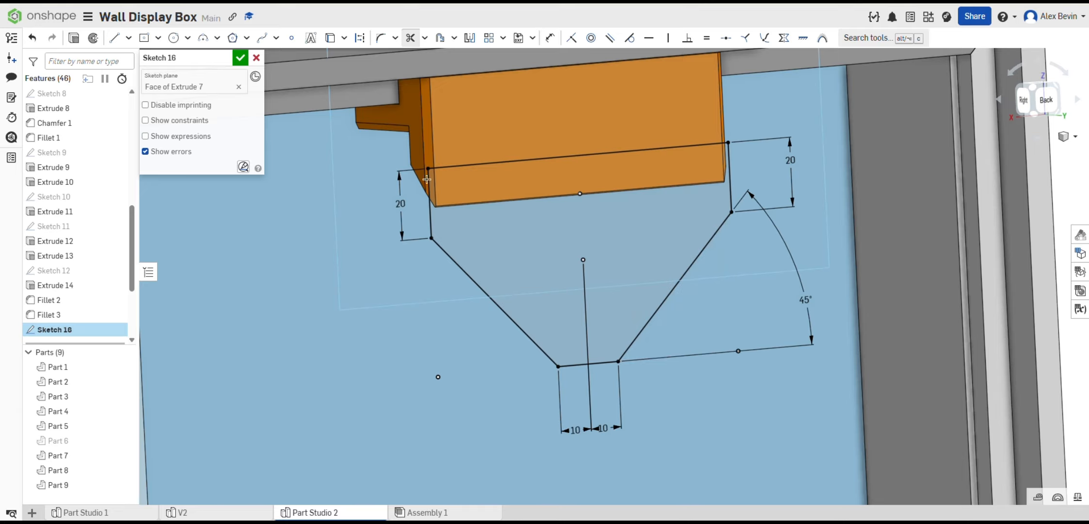
Try to extrude the trimmed sketch as a new part up to the box's back panel face.
{"action": "key", "text": "shift+e"}
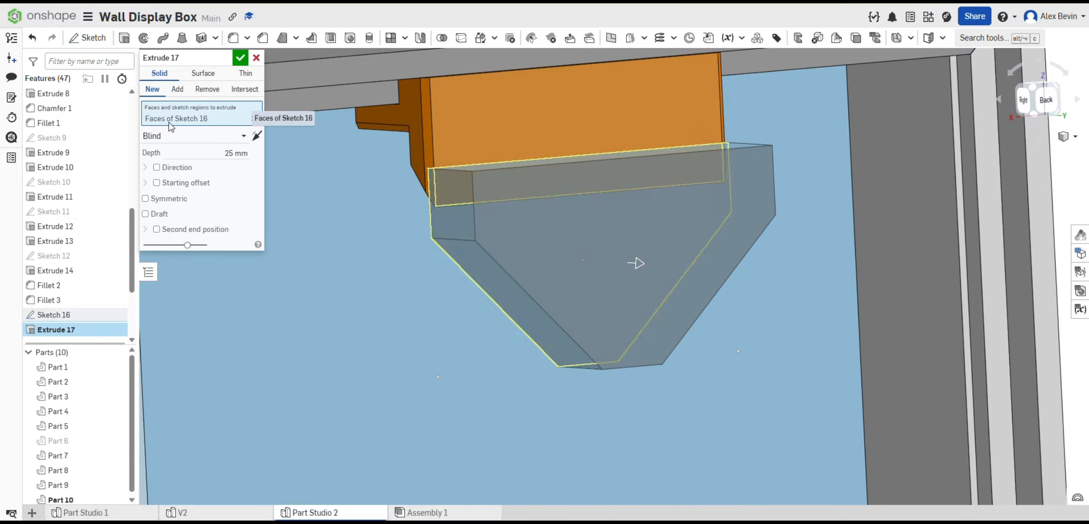
{"action": "left_click", "coordinate": [201, 136]}
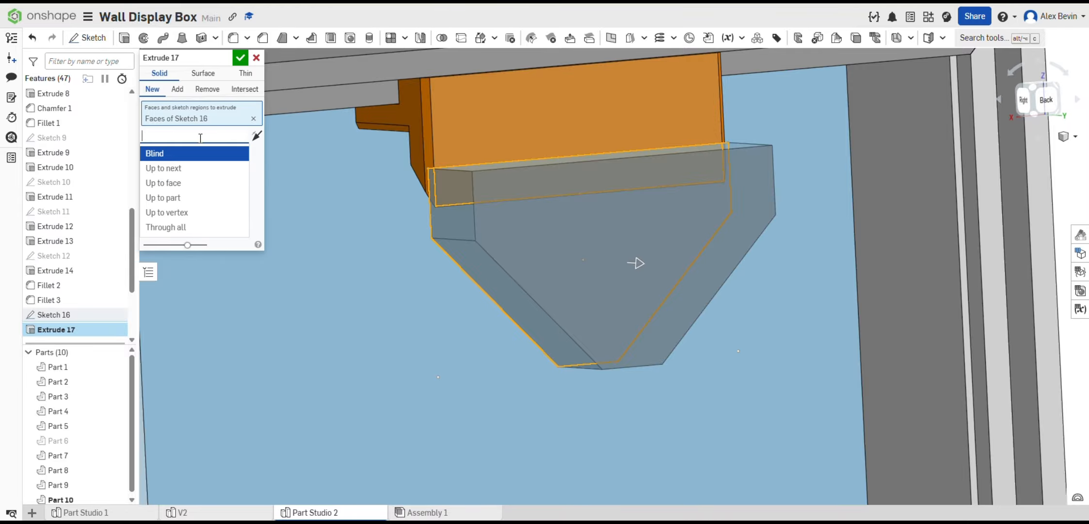
{"action": "left_click", "coordinate": [206, 184]}
{"action": "right_click_drag", "start_coordinate": [433, 265], "coordinate": [499, 264]}
{"action": "right_click", "coordinate": [413, 248]}
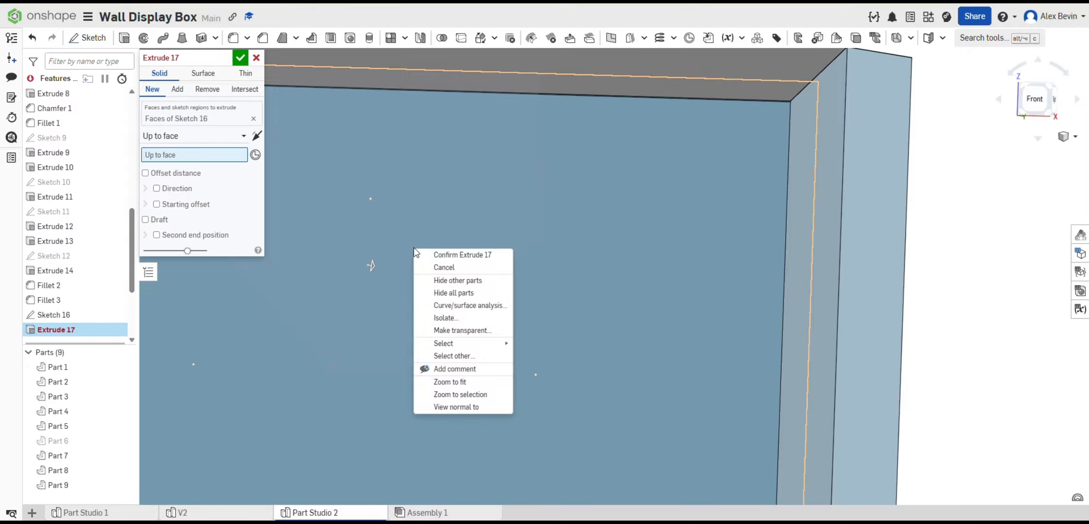
{"action": "left_click", "coordinate": [493, 293]}
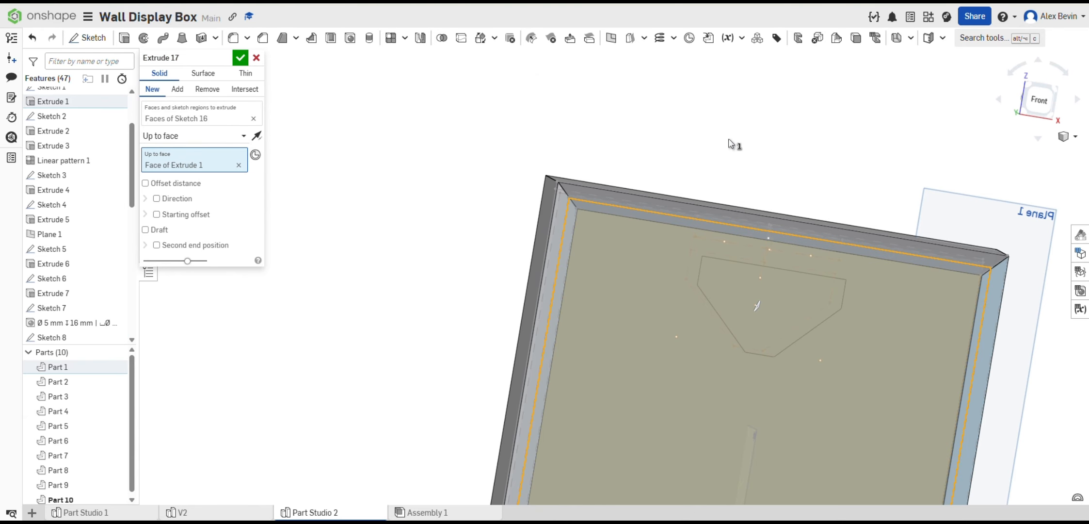
{"action": "left_click", "coordinate": [240, 58]}
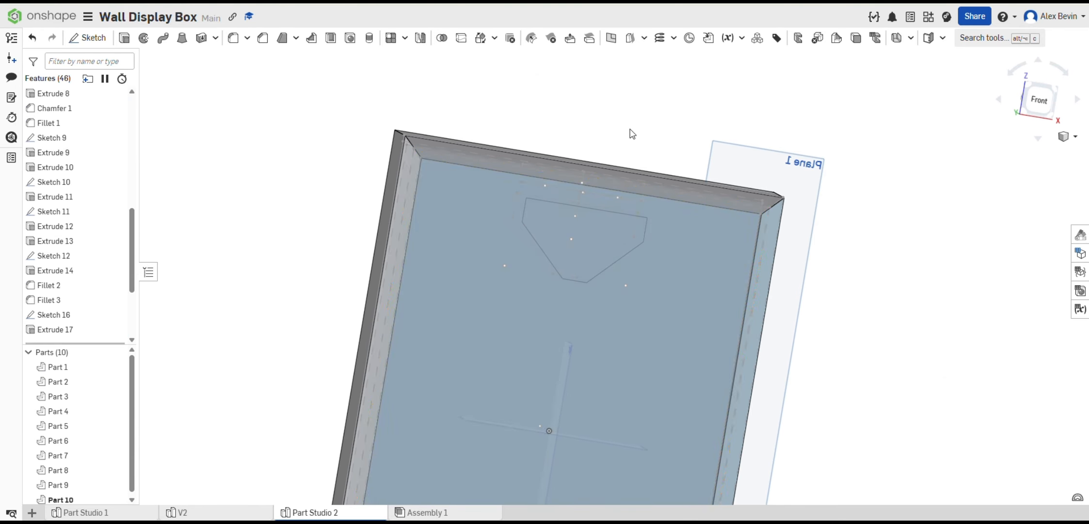
Hide the box's back panel, Part 1.
{"action": "left_click", "coordinate": [556, 262]}
{"action": "right_click", "coordinate": [556, 262]}
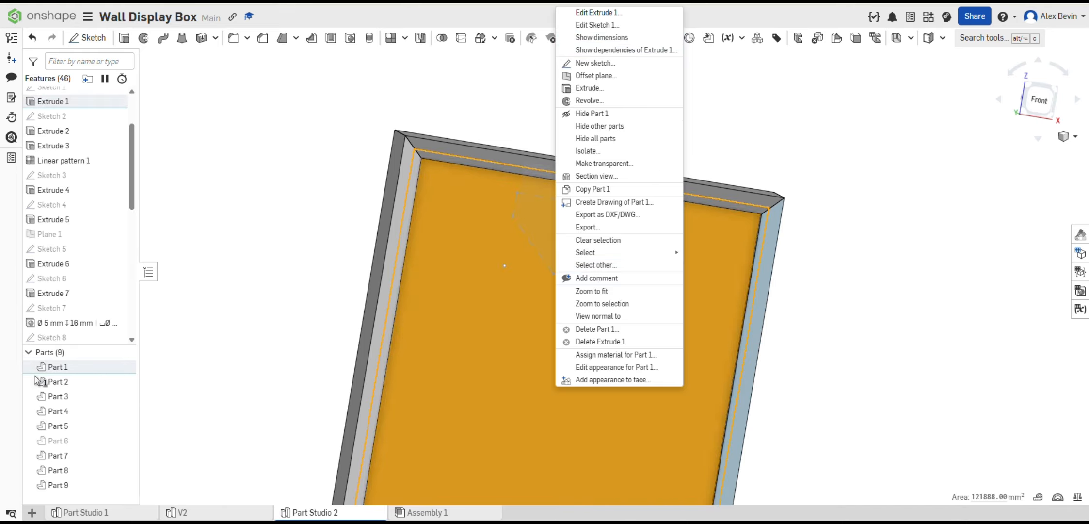
{"action": "left_click", "coordinate": [99, 367]}
{"action": "left_click", "coordinate": [124, 367]}
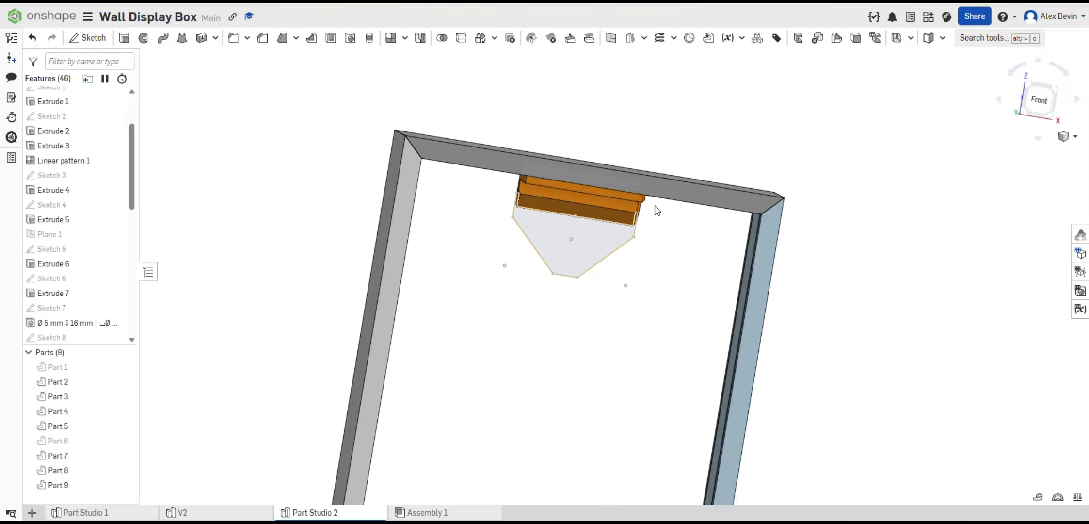
Extrude both regions of the tapered sketch as a new part up to the front face of the orange cleat block.
{"action": "scroll", "coordinate": [597, 214], "scroll_direction": "up", "scroll_amount": 5}
{"action": "left_click", "coordinate": [415, 261]}
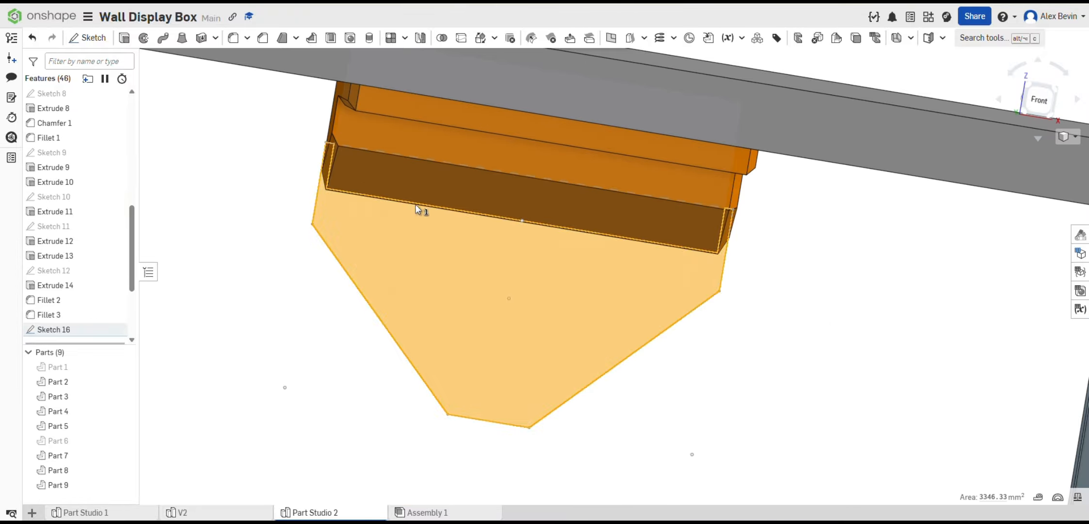
{"action": "right_click_drag", "start_coordinate": [380, 206], "coordinate": [566, 220]}
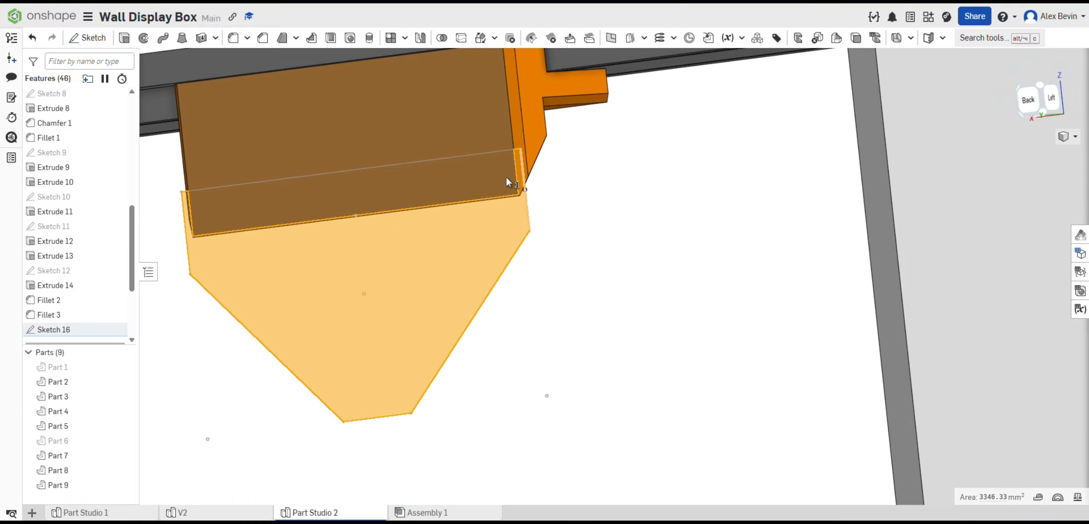
{"action": "left_click", "coordinate": [483, 178]}
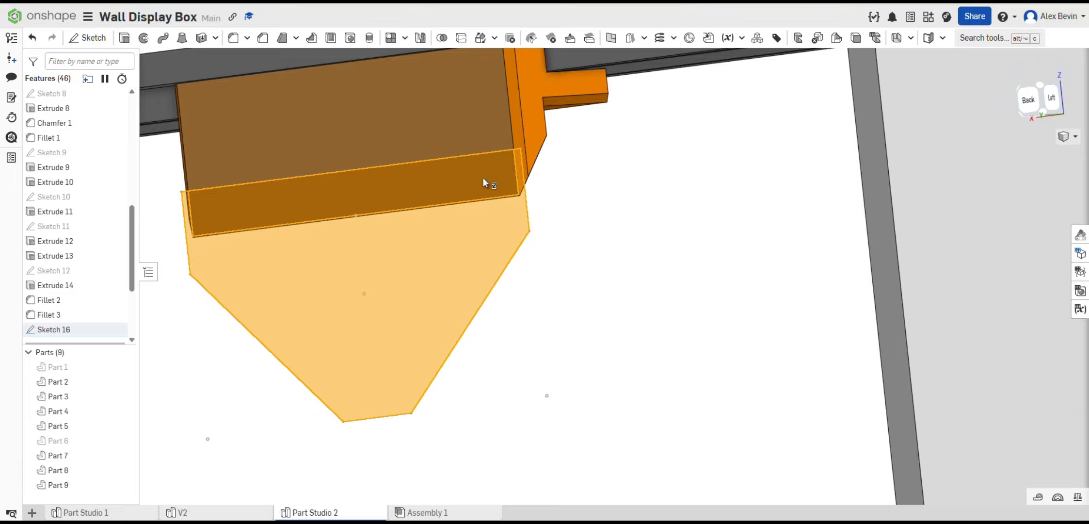
{"action": "left_click", "coordinate": [124, 38]}
{"action": "right_click_drag", "start_coordinate": [567, 223], "coordinate": [454, 225]}
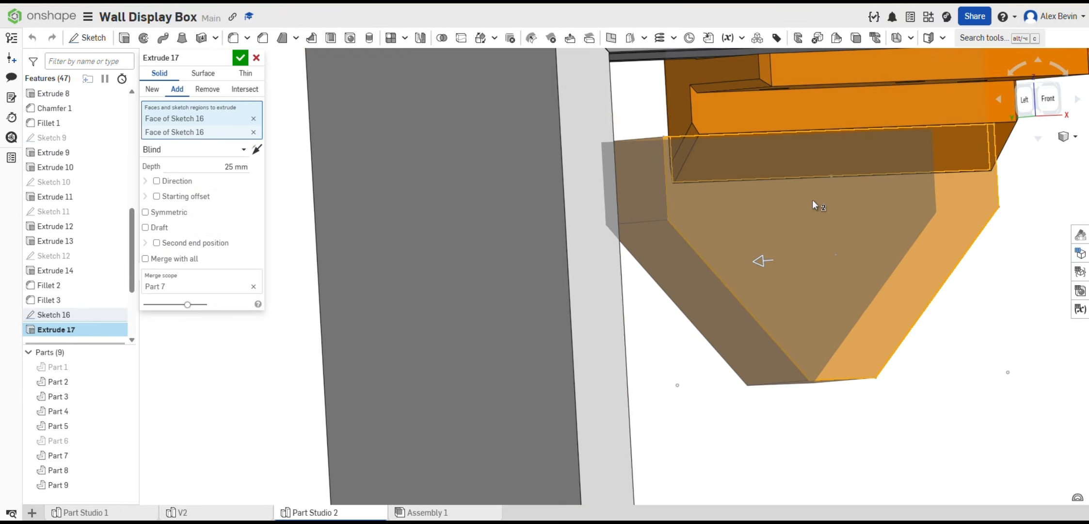
{"action": "middle_click_drag", "start_coordinate": [813, 201], "coordinate": [681, 202]}
{"action": "left_click", "coordinate": [151, 91]}
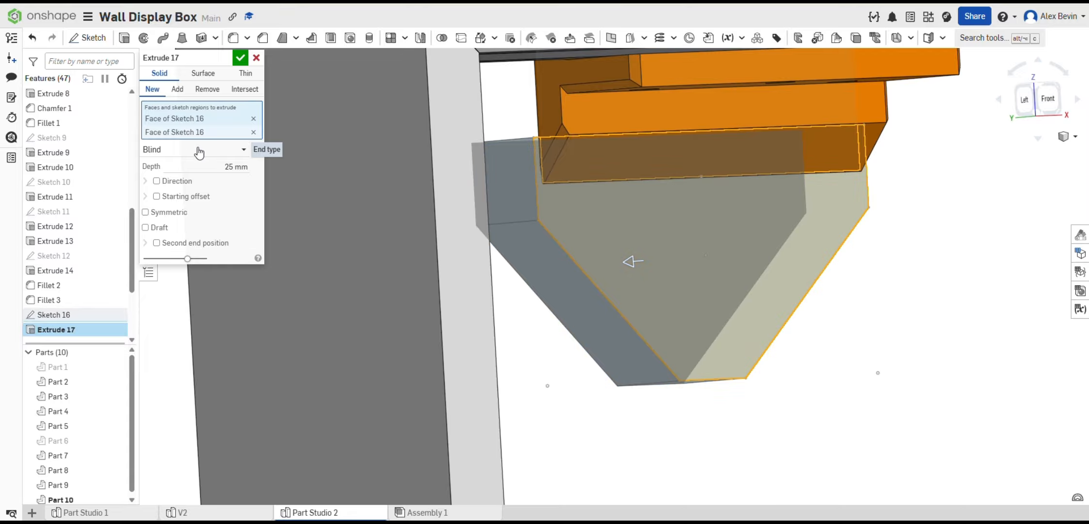
{"action": "left_click", "coordinate": [242, 149]}
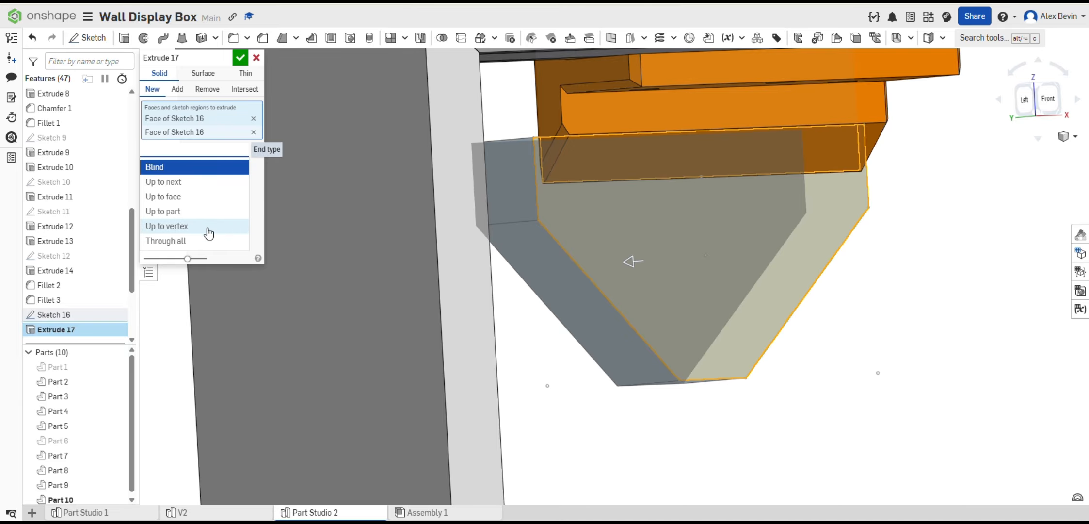
{"action": "left_click", "coordinate": [206, 196]}
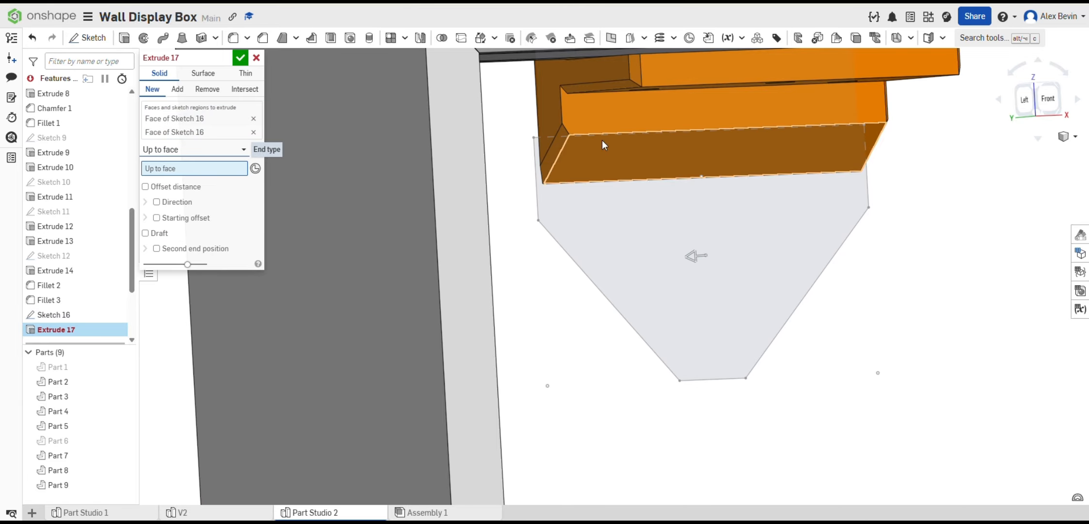
{"action": "left_click", "coordinate": [615, 121]}
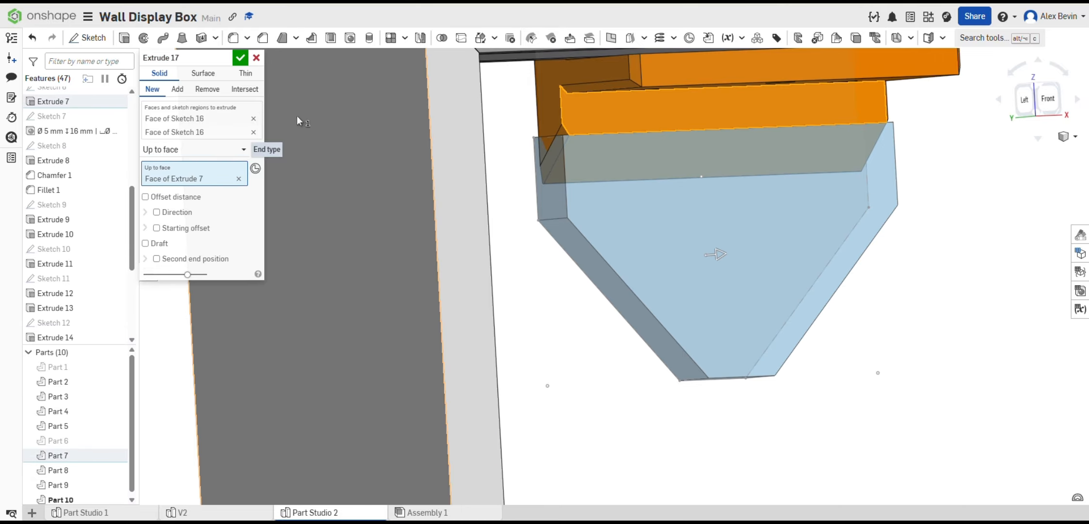
{"action": "left_click", "coordinate": [242, 59]}
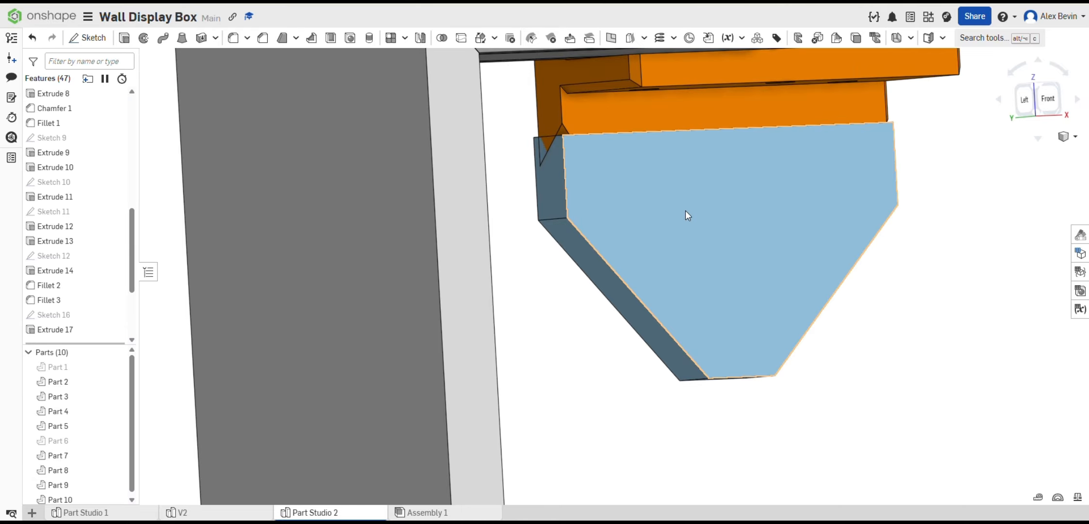
Reopen Sketch 14 for editing and hide the tapered part in the section view.
{"action": "right_click_drag", "start_coordinate": [719, 205], "coordinate": [858, 205]}
{"action": "scroll", "coordinate": [704, 203], "scroll_direction": "down", "scroll_amount": 5}
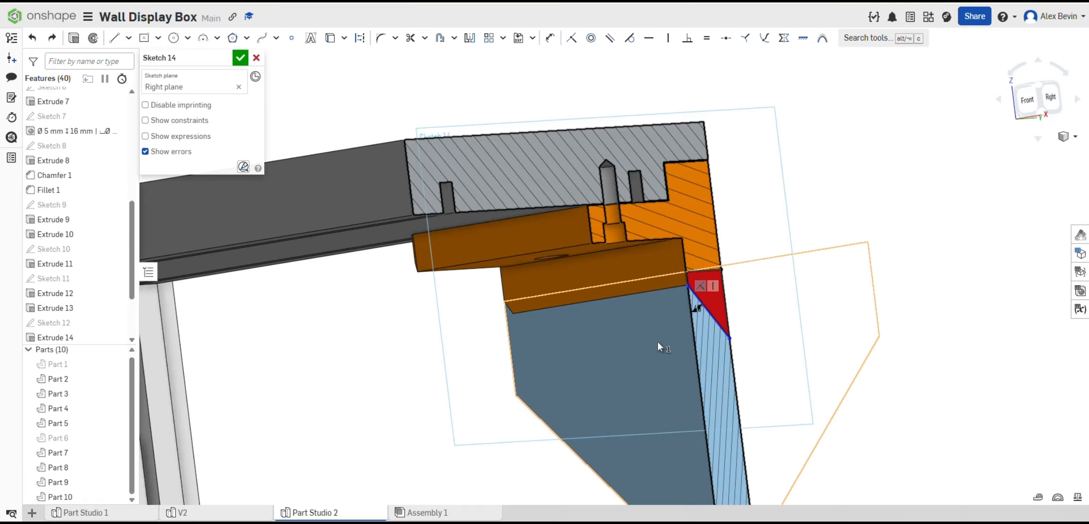
{"action": "left_click", "coordinate": [657, 341]}
{"action": "right_click", "coordinate": [657, 341]}
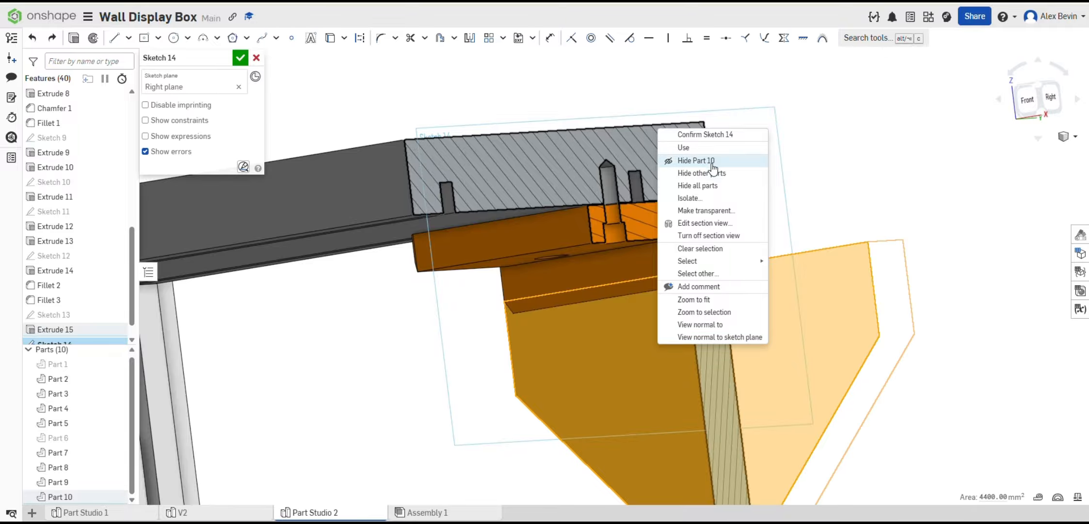
{"action": "left_click", "coordinate": [696, 160]}
Make the sloped sketch line coincident with the cleat's bevelled face and delete its 45° angle dimension.
{"action": "scroll", "coordinate": [667, 307], "scroll_direction": "up", "scroll_amount": 5}
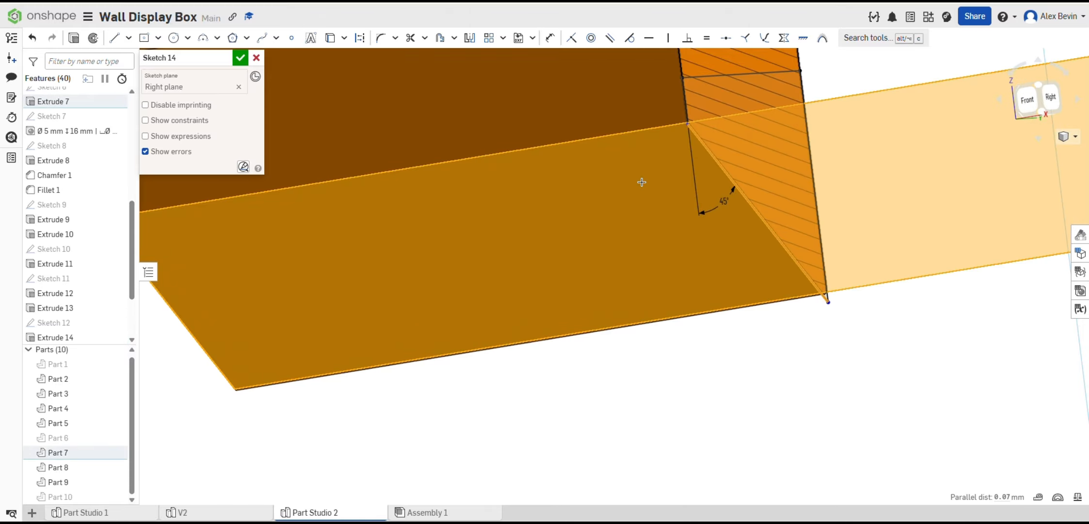
{"action": "key", "text": "i"}
{"action": "left_click", "coordinate": [641, 182]}
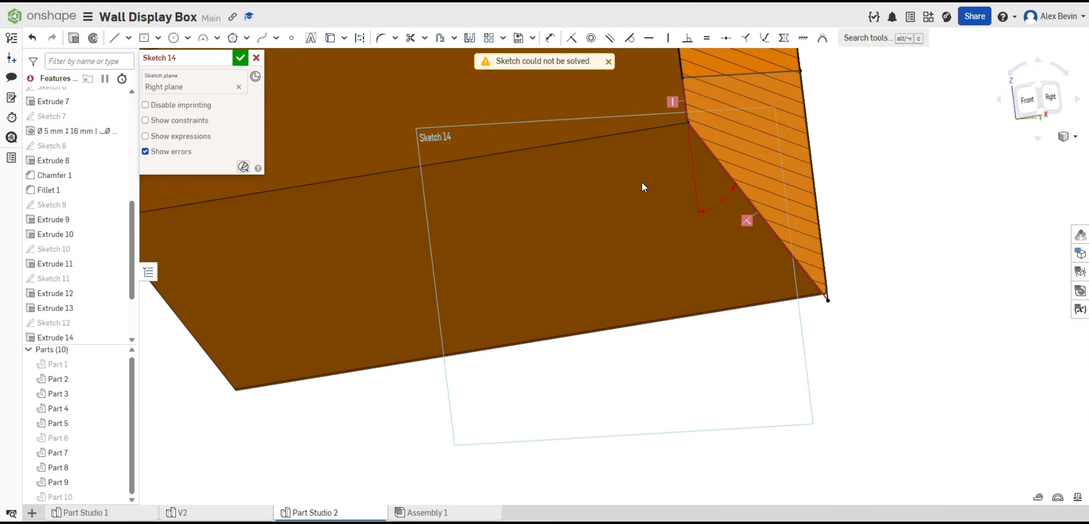
{"action": "left_click", "coordinate": [720, 205]}
{"action": "key", "text": "Delete"}
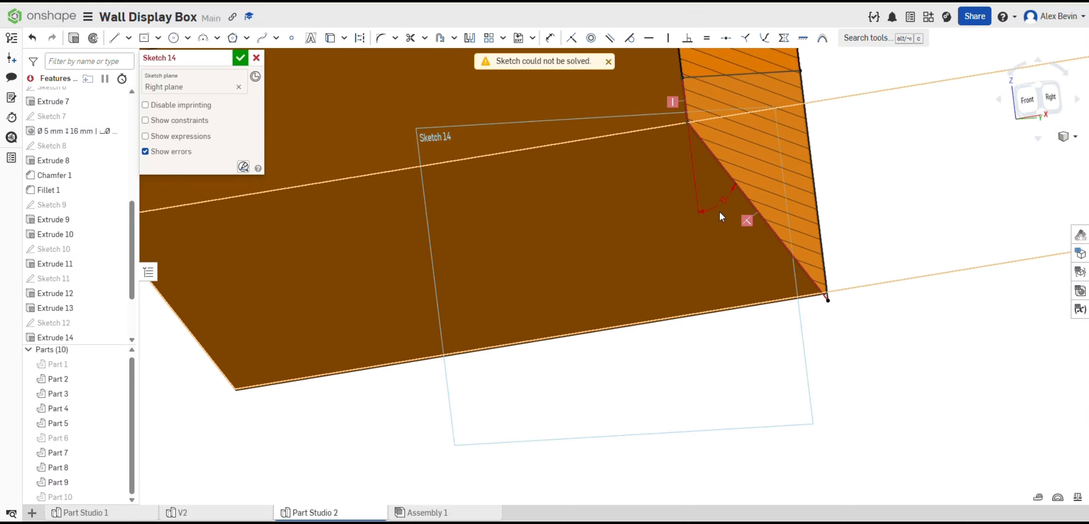
{"action": "mouse_move", "coordinate": [720, 203]}
{"action": "right_mouse_down"}
{"action": "mouse_move", "coordinate": [719, 142]}
{"action": "mouse_move", "coordinate": [748, 150]}
{"action": "mouse_move", "coordinate": [764, 174]}
{"action": "mouse_move", "coordinate": [750, 141]}
{"action": "right_mouse_up"}
{"action": "scroll", "coordinate": [744, 155], "scroll_direction": "down", "scroll_amount": 5}
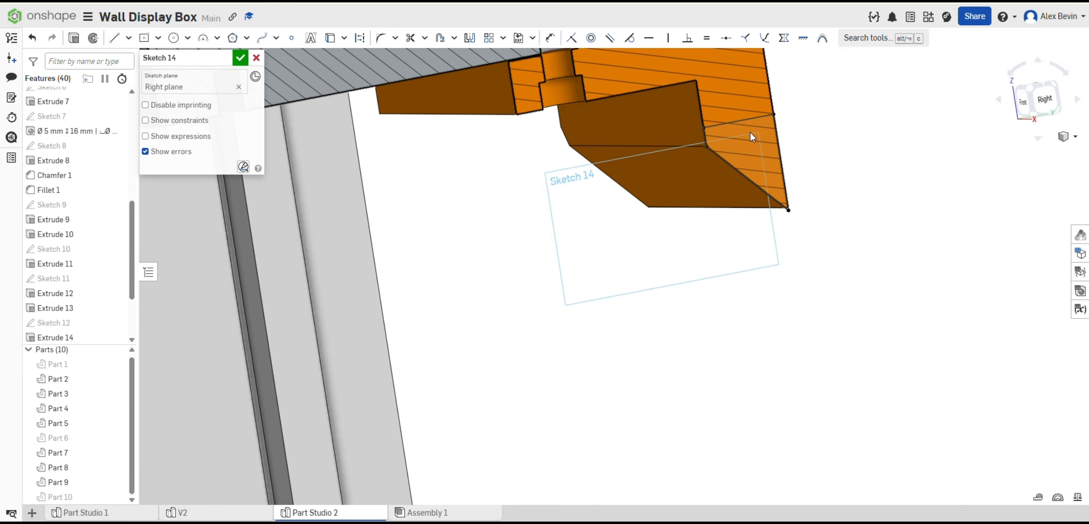
Extrude the triangular Sketch 14 profile as a symmetric cut about 126.4 mm deep, spanning the cleat's width.
{"action": "scroll", "coordinate": [68, 296], "scroll_direction": "down", "scroll_amount": 3}
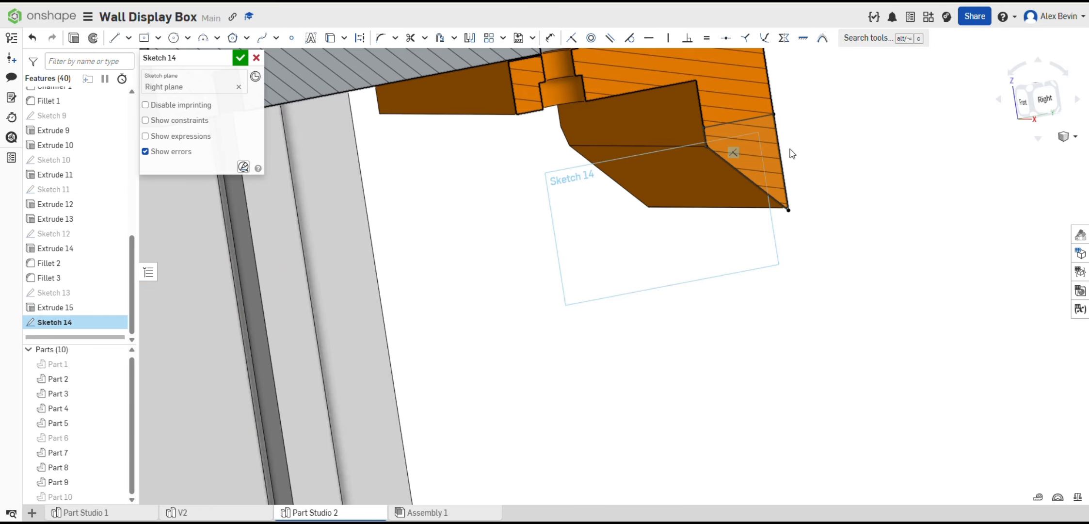
{"action": "key", "text": "shift+e"}
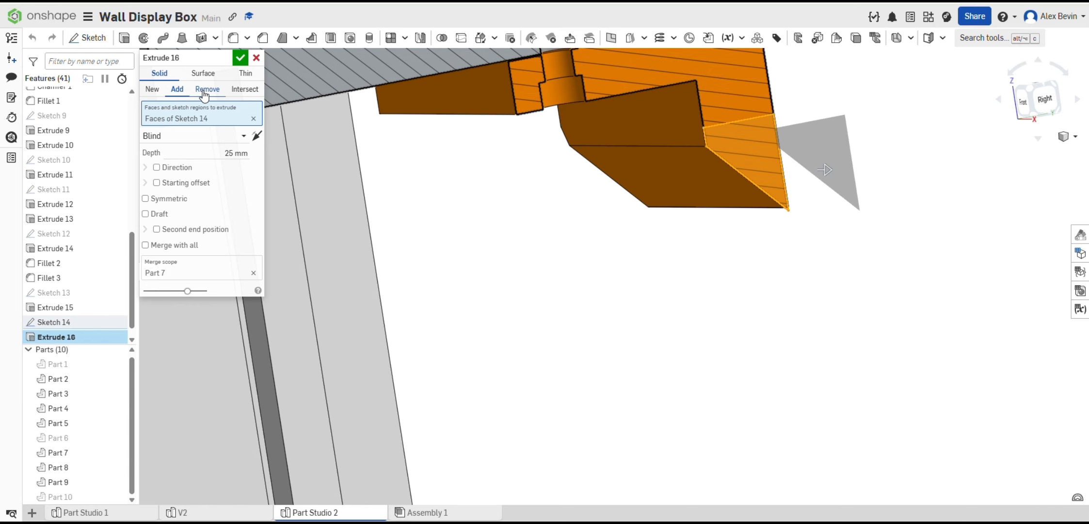
{"action": "left_click", "coordinate": [206, 90]}
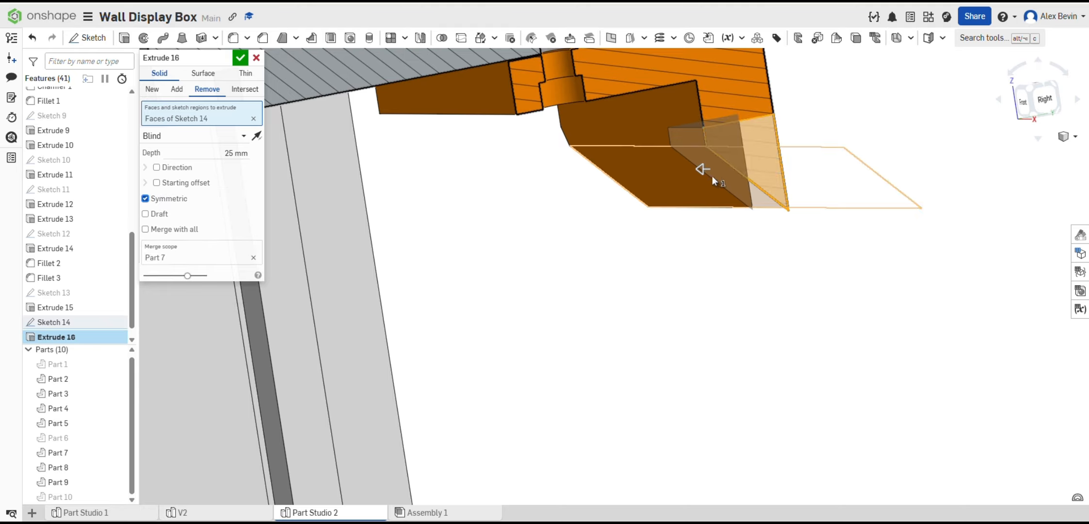
{"action": "left_click_drag", "start_coordinate": [704, 170], "coordinate": [561, 172]}
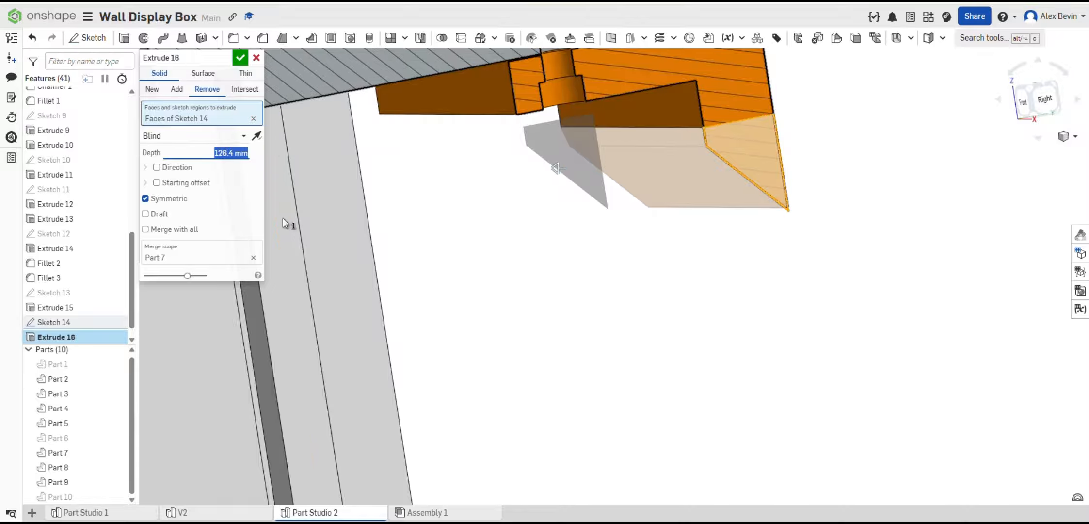
Show the tapered part, Part 10, and replace Part 7 with it in the cut's merge scope.
{"action": "scroll", "coordinate": [52, 285], "scroll_direction": "down", "scroll_amount": 1}
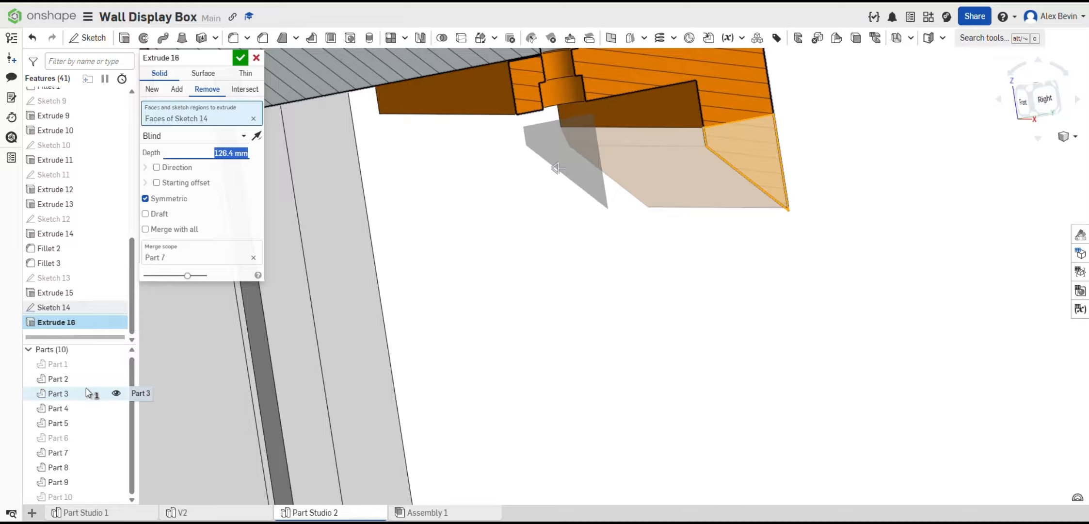
{"action": "left_click", "coordinate": [116, 438]}
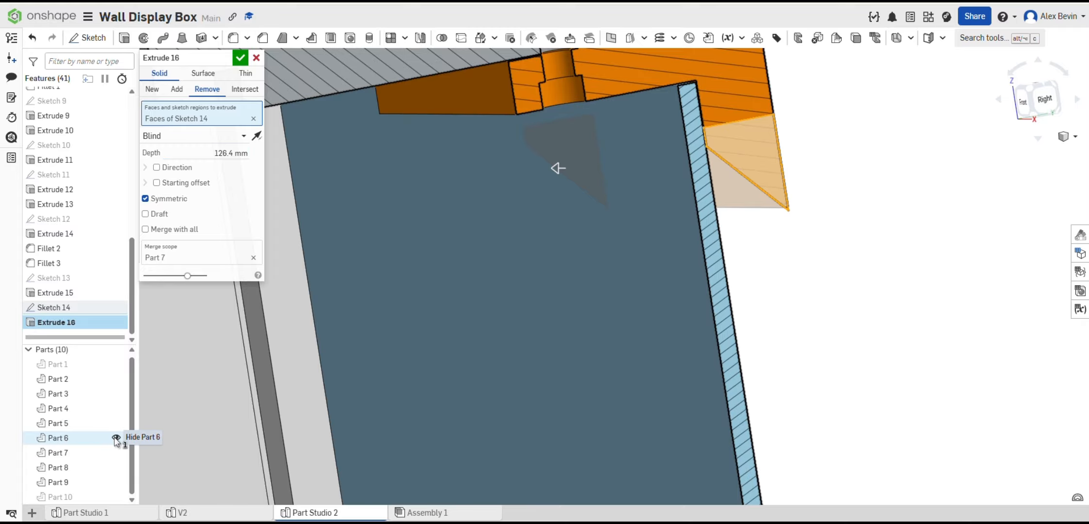
{"action": "left_click", "coordinate": [116, 438]}
{"action": "left_click", "coordinate": [116, 497]}
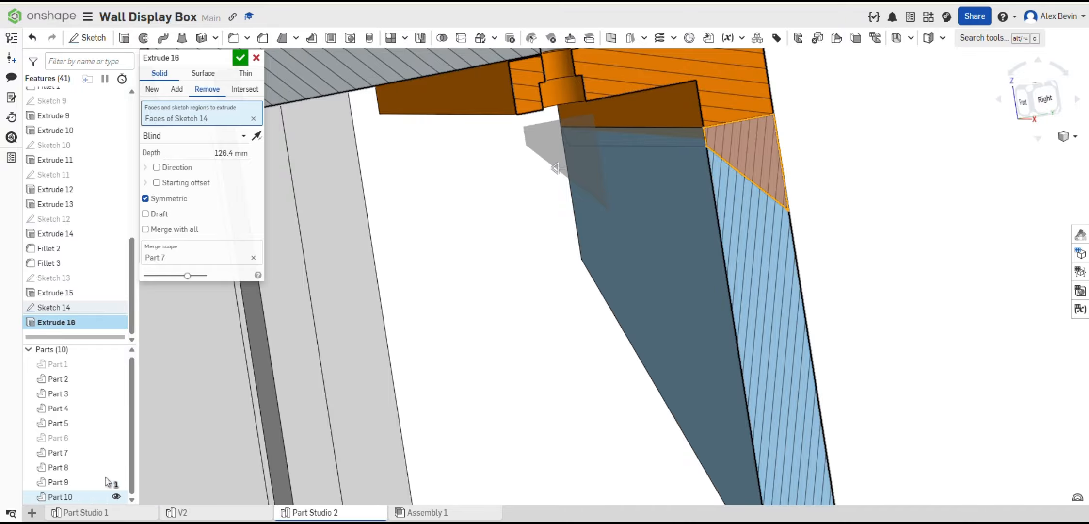
{"action": "left_click", "coordinate": [253, 257]}
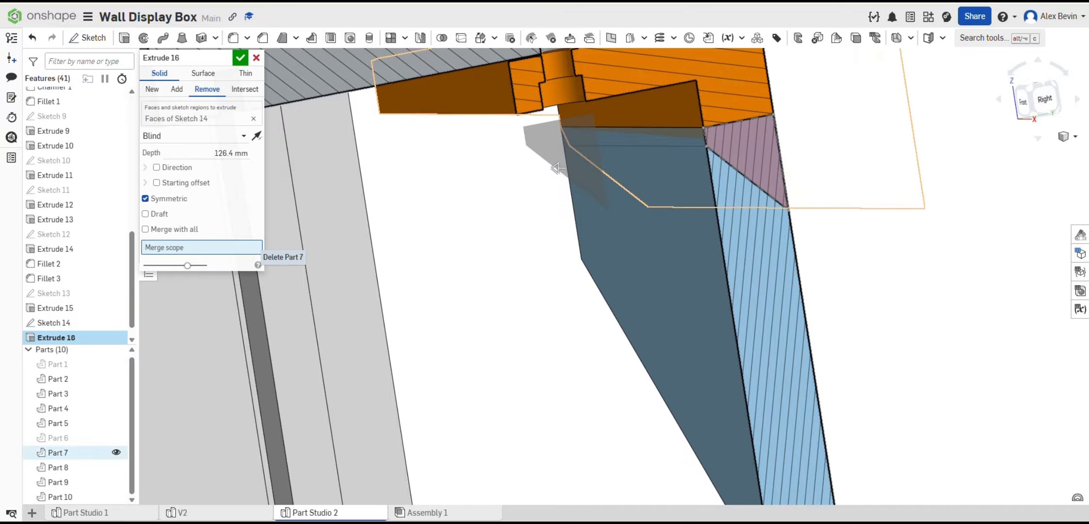
{"action": "left_click", "coordinate": [73, 498]}
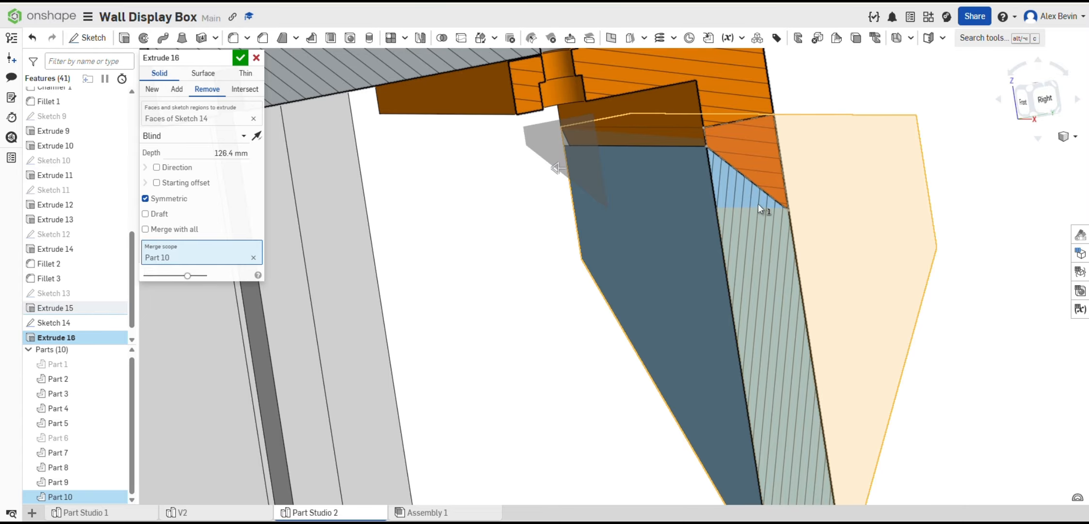
Set the symmetric bevel cut's depth to 130 mm and finish the cut on Part 10.
{"action": "right_click_drag", "start_coordinate": [759, 204], "coordinate": [791, 192]}
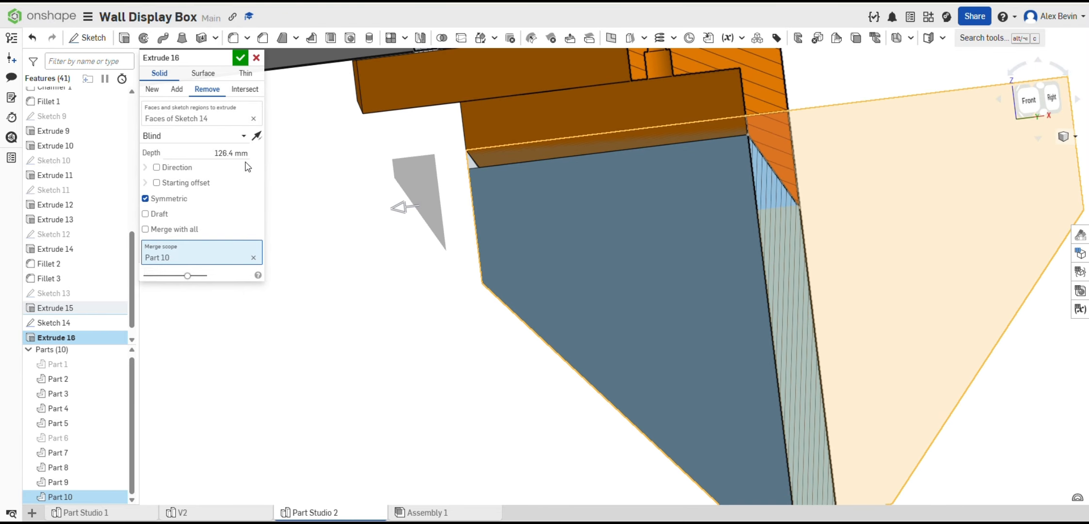
{"action": "left_click", "coordinate": [194, 136]}
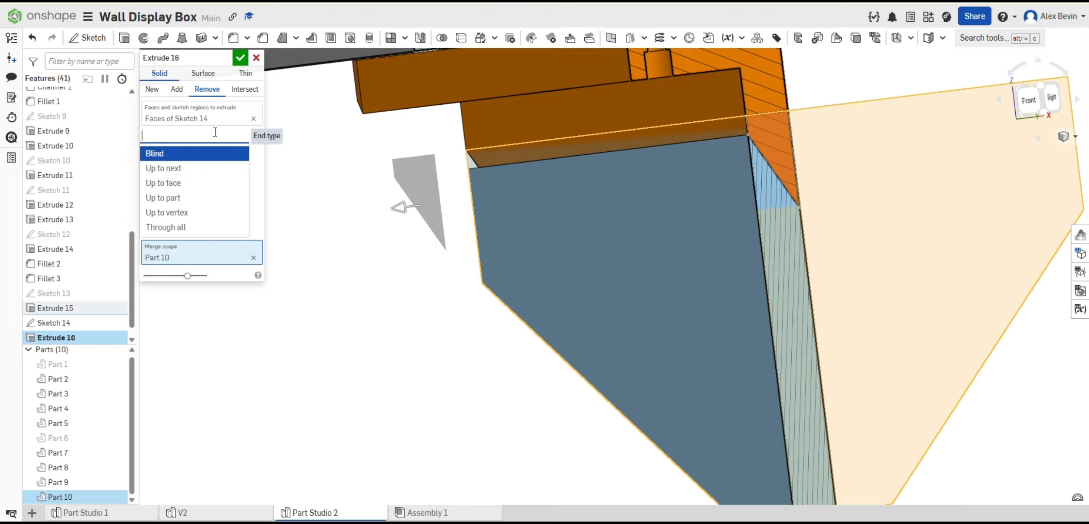
{"action": "left_click", "coordinate": [228, 153]}
{"action": "left_click", "coordinate": [228, 153]}
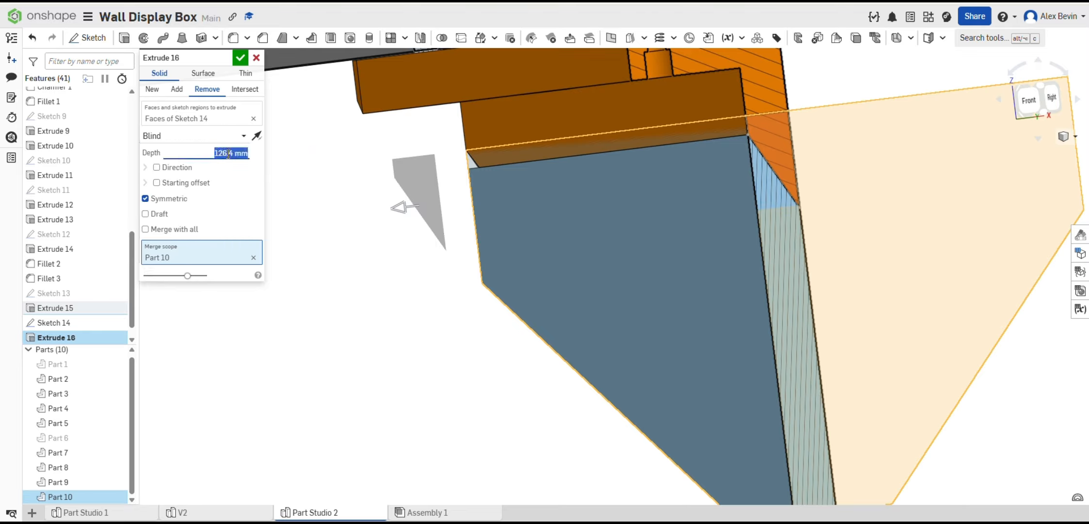
{"action": "type", "text": "130"}
{"action": "key", "text": "Return"}
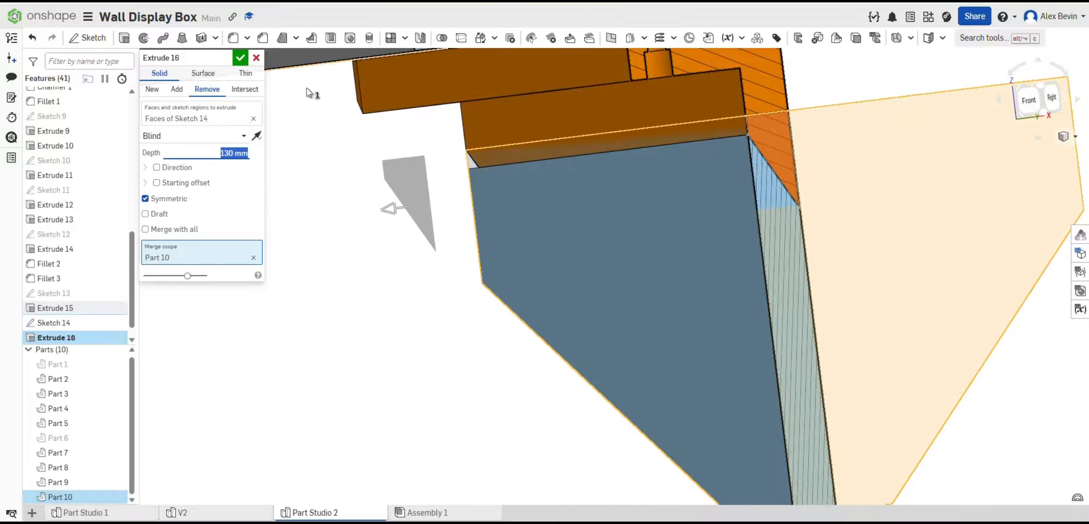
{"action": "left_click", "coordinate": [240, 59]}
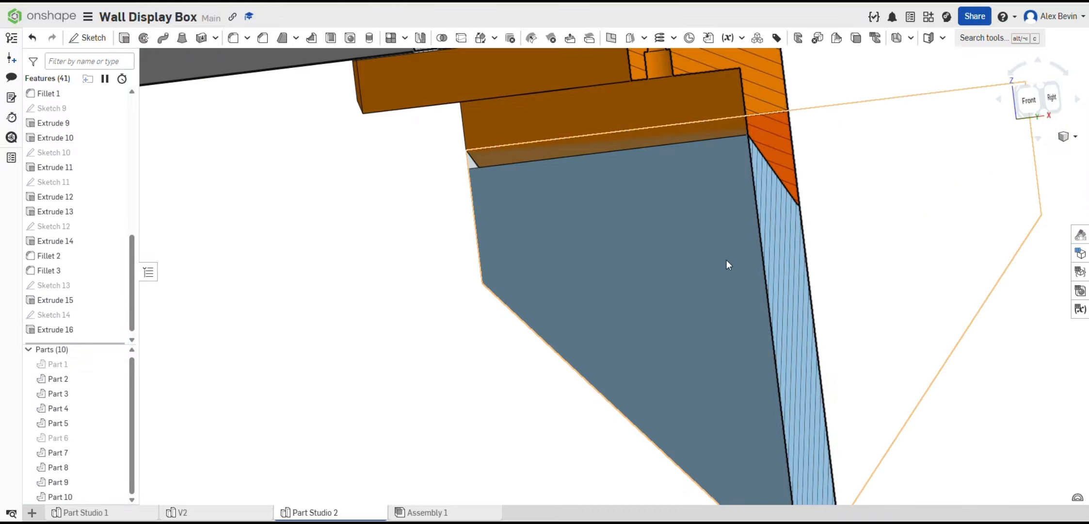
Turn off the section view to show the complete cleat from behind.
{"action": "scroll", "coordinate": [743, 236], "scroll_direction": "down", "scroll_amount": 6}
{"action": "right_click_drag", "start_coordinate": [779, 244], "coordinate": [664, 256]}
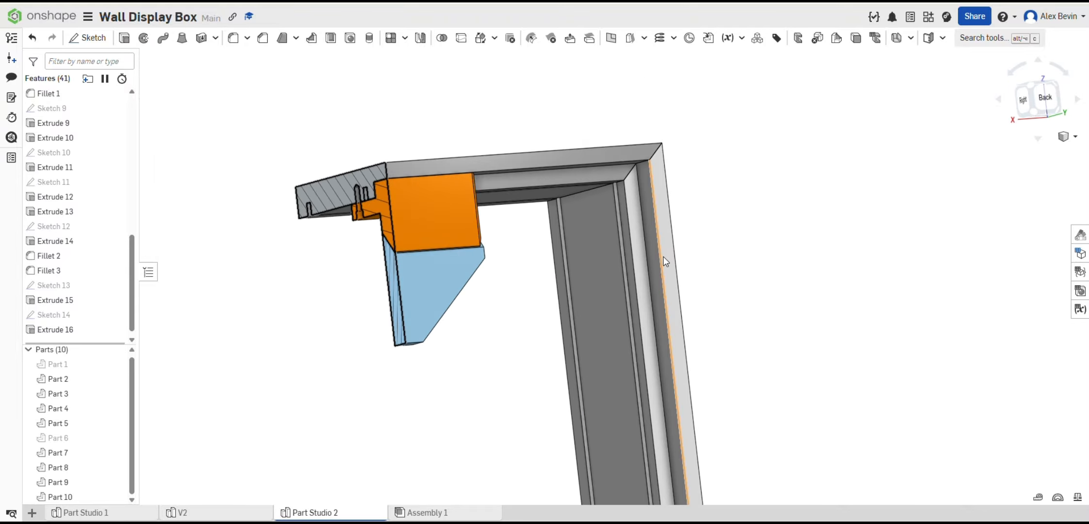
{"action": "right_click_drag", "start_coordinate": [530, 277], "coordinate": [596, 243]}
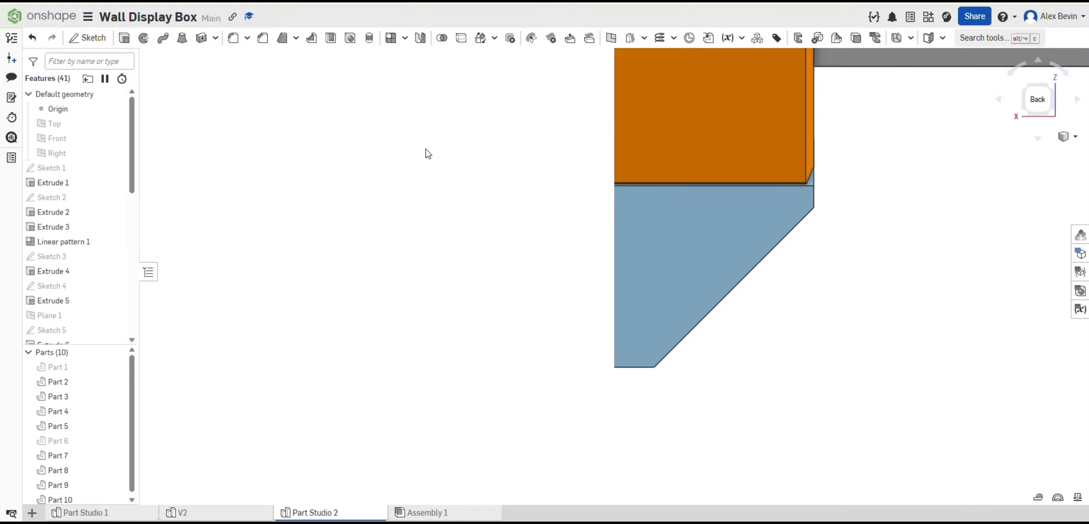
{"action": "right_click", "coordinate": [422, 162]}
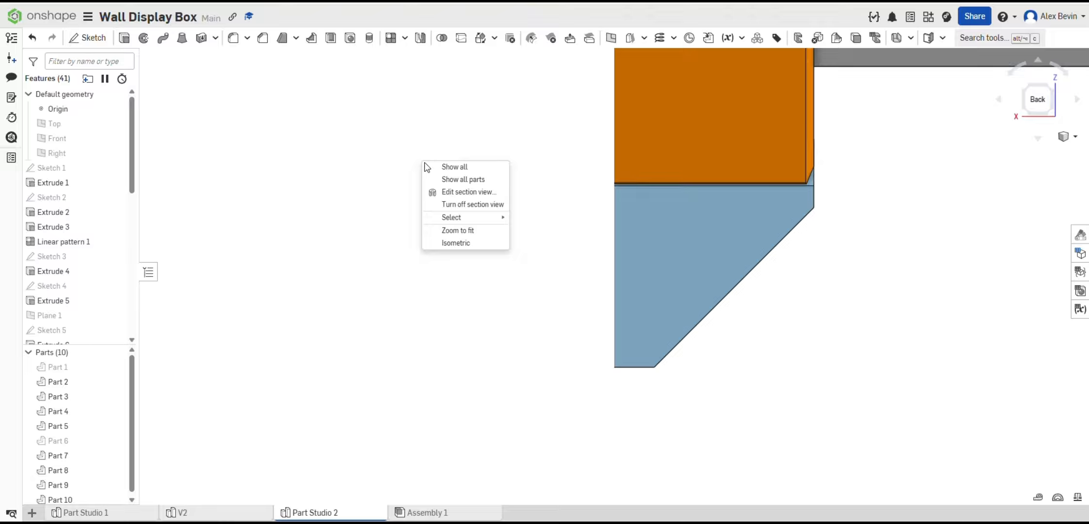
{"action": "left_click", "coordinate": [467, 206]}
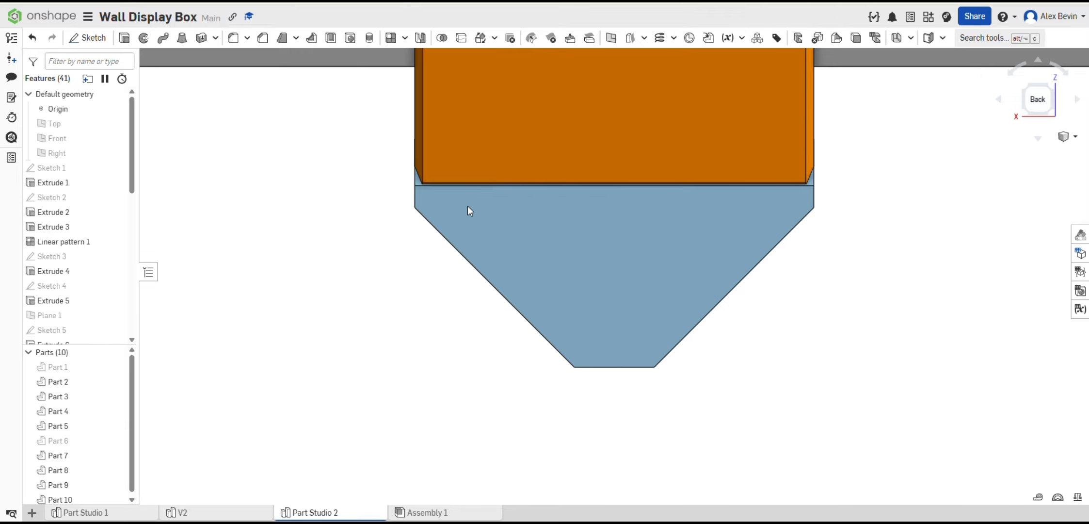
Start a new sketch on the front face of the tapered wall cleat.
{"action": "left_click", "coordinate": [606, 241]}
{"action": "right_click_drag", "start_coordinate": [629, 240], "coordinate": [797, 244]}
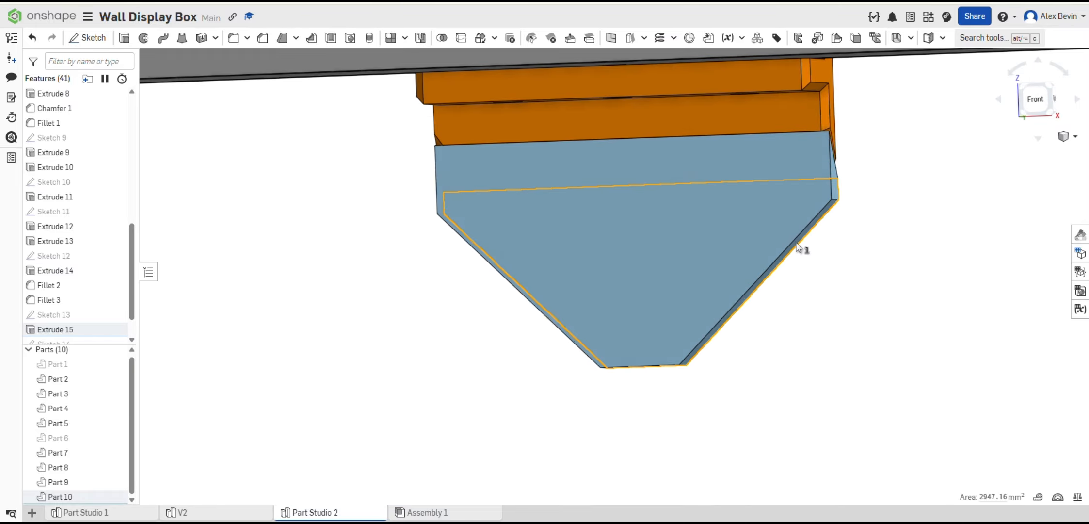
{"action": "left_click", "coordinate": [866, 271]}
{"action": "left_click", "coordinate": [735, 245]}
{"action": "key", "text": "n"}
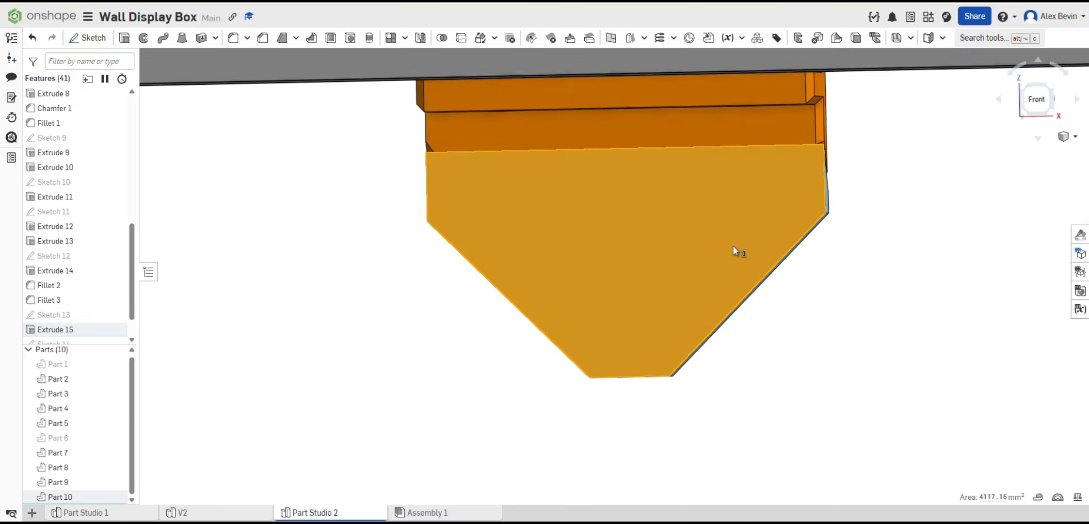
{"action": "left_click", "coordinate": [91, 42]}
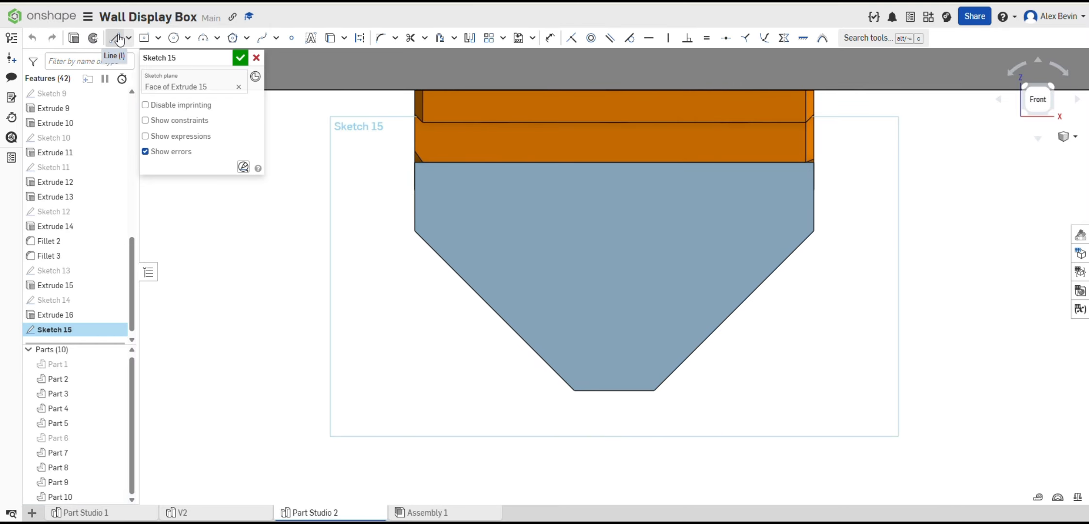
Draw a vertical construction centreline from the midpoint of the face's upper edge to the midpoint of its lower edge.
{"action": "left_click", "coordinate": [128, 39]}
{"action": "left_click", "coordinate": [129, 58]}
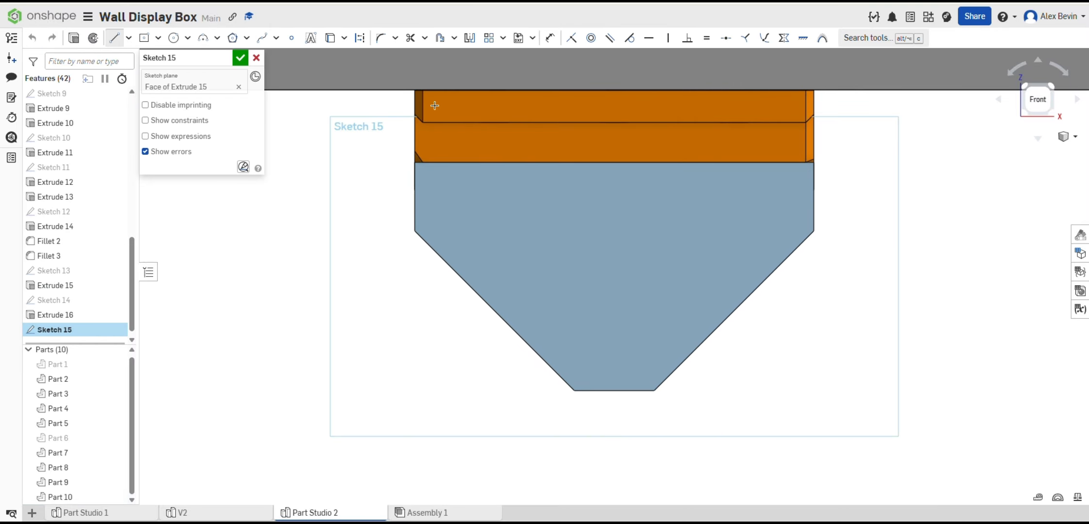
{"action": "left_click", "coordinate": [614, 162]}
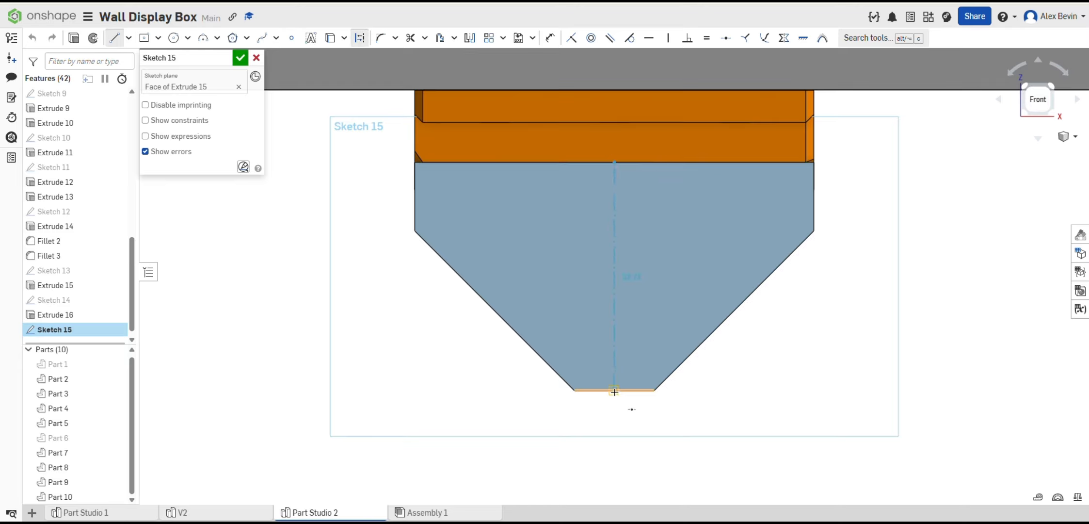
{"action": "left_click", "coordinate": [613, 390]}
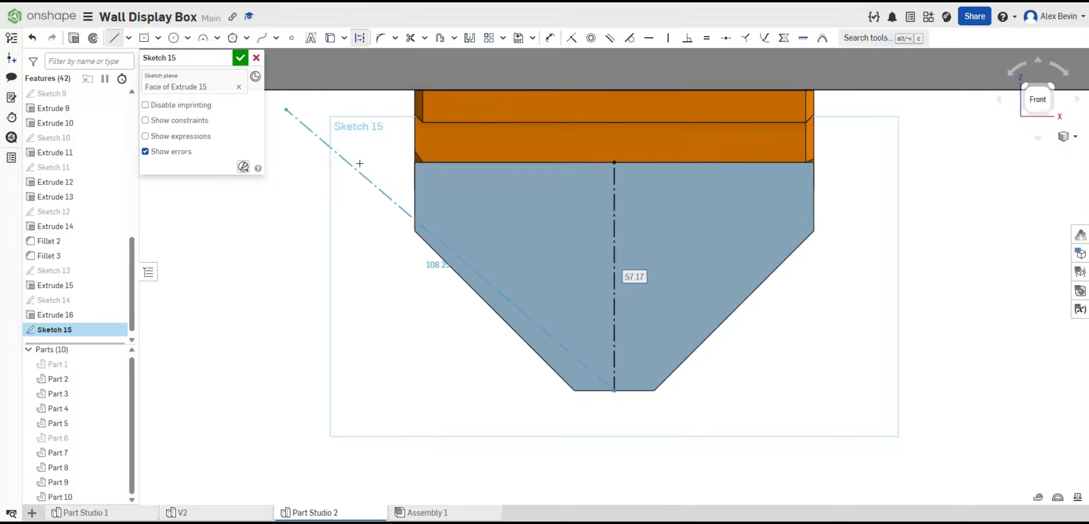
{"action": "key", "text": "Escape"}
{"action": "key", "text": "l"}
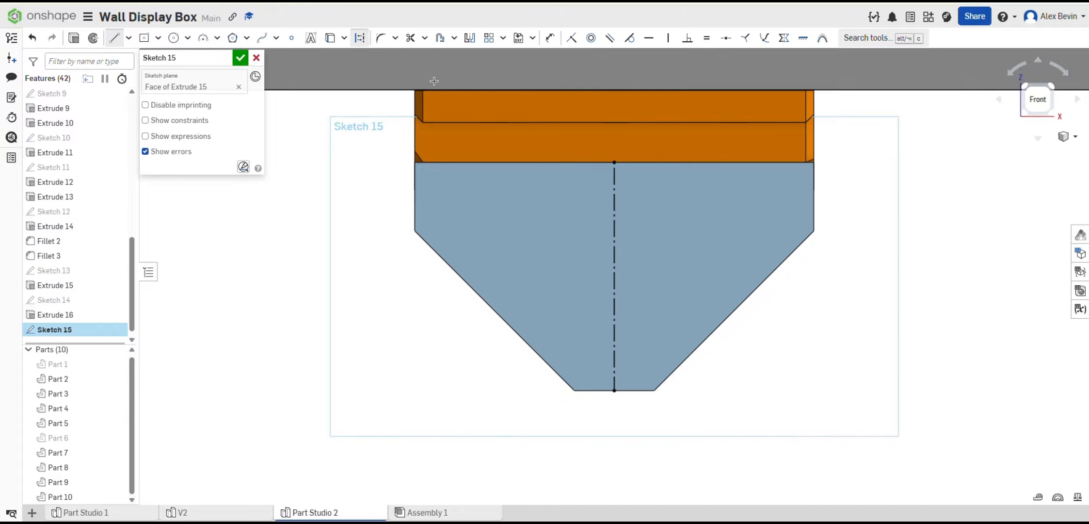
{"action": "left_click", "coordinate": [614, 301]}
{"action": "key", "text": "Escape"}
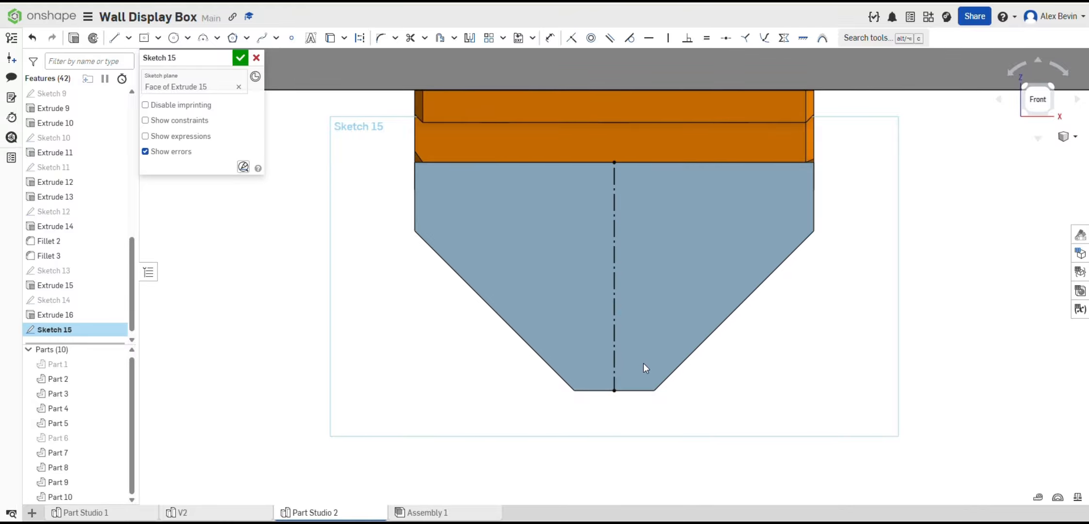
Draw a diagonal midpoint line centred on the construction centreline, with one end near the tapered face's lower edge.
{"action": "left_click", "coordinate": [359, 38]}
{"action": "left_click", "coordinate": [129, 38]}
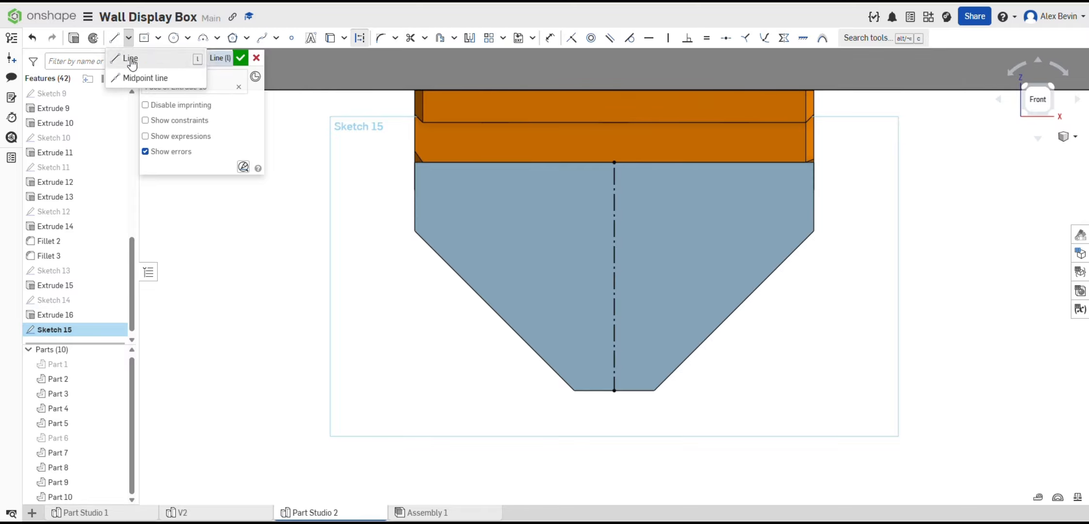
{"action": "left_click", "coordinate": [141, 78]}
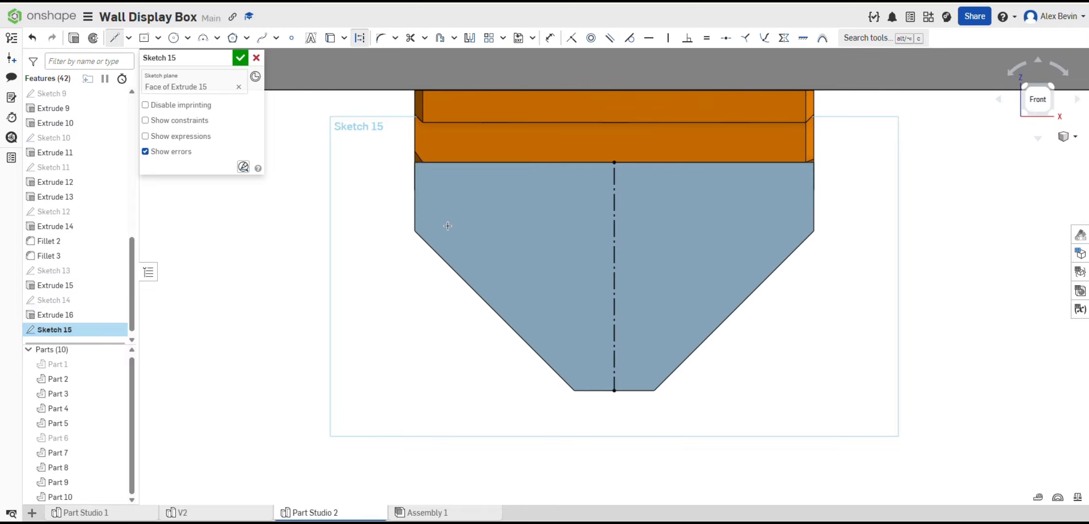
{"action": "left_click", "coordinate": [614, 307]}
{"action": "left_click", "coordinate": [646, 379]}
Dimension the diagonal line's lower endpoint 4 mm above the cleat's bottom edge.
{"action": "scroll", "coordinate": [648, 386], "scroll_direction": "up", "scroll_amount": 6}
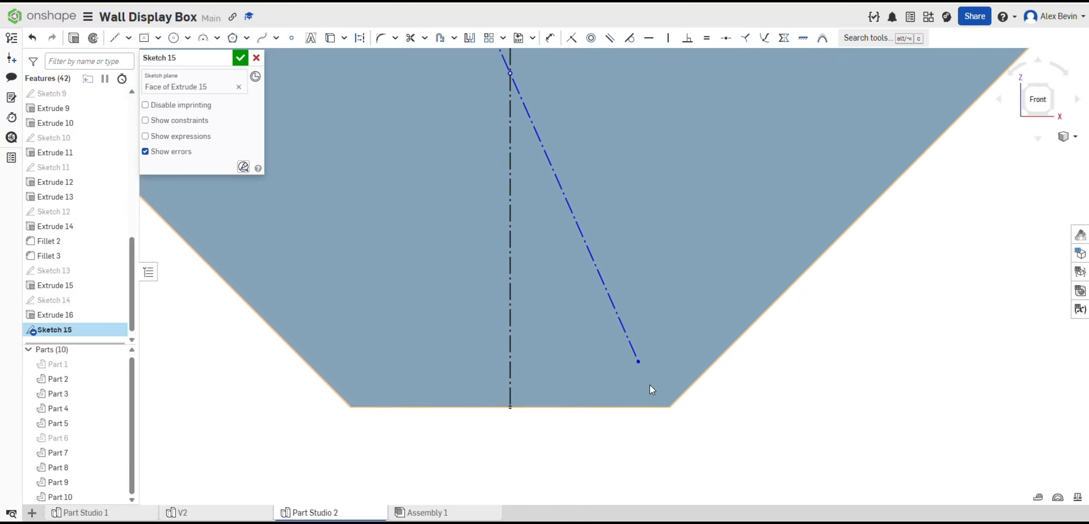
{"action": "key", "text": "d"}
{"action": "left_click", "coordinate": [638, 361]}
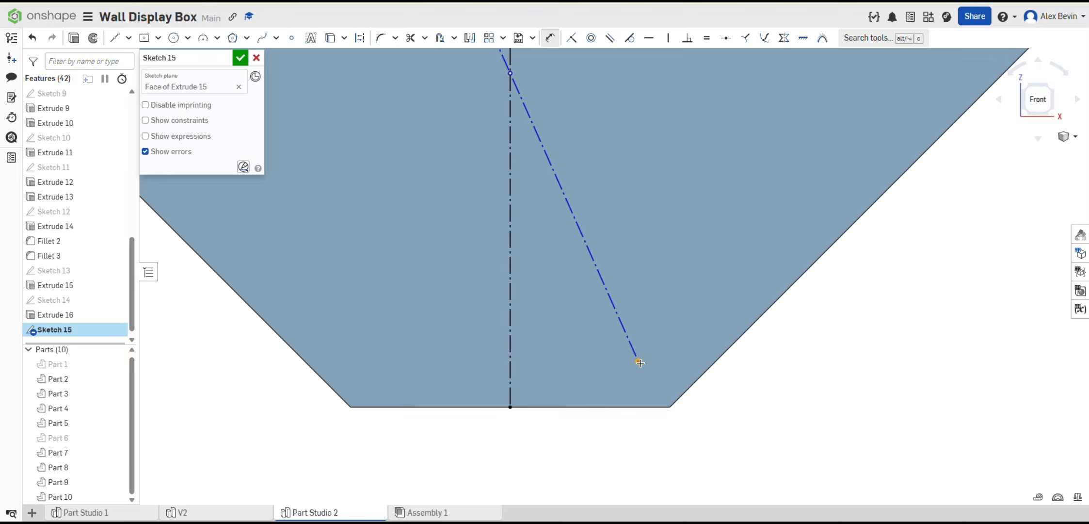
{"action": "left_click", "coordinate": [635, 406]}
{"action": "left_click", "coordinate": [841, 397]}
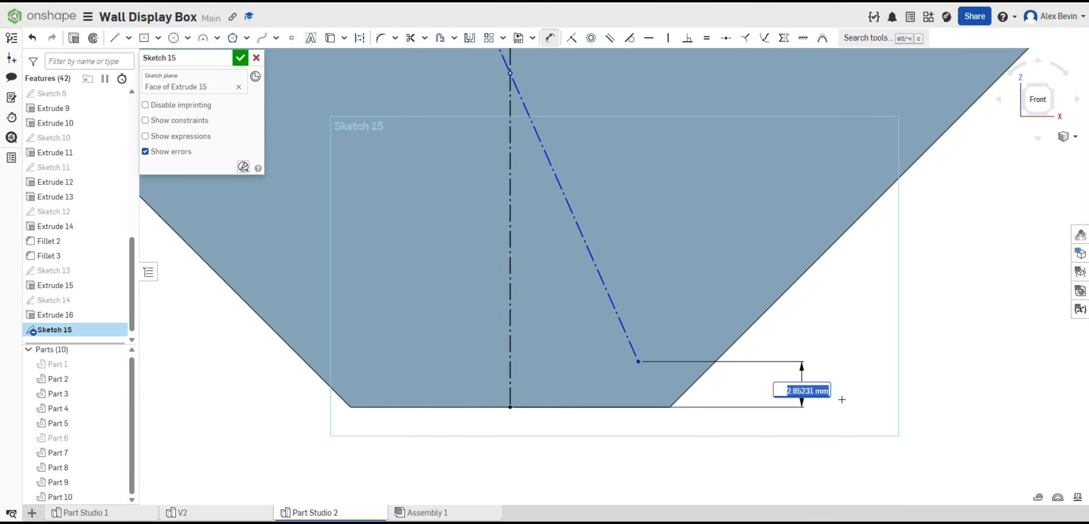
{"action": "type", "text": "4mm"}
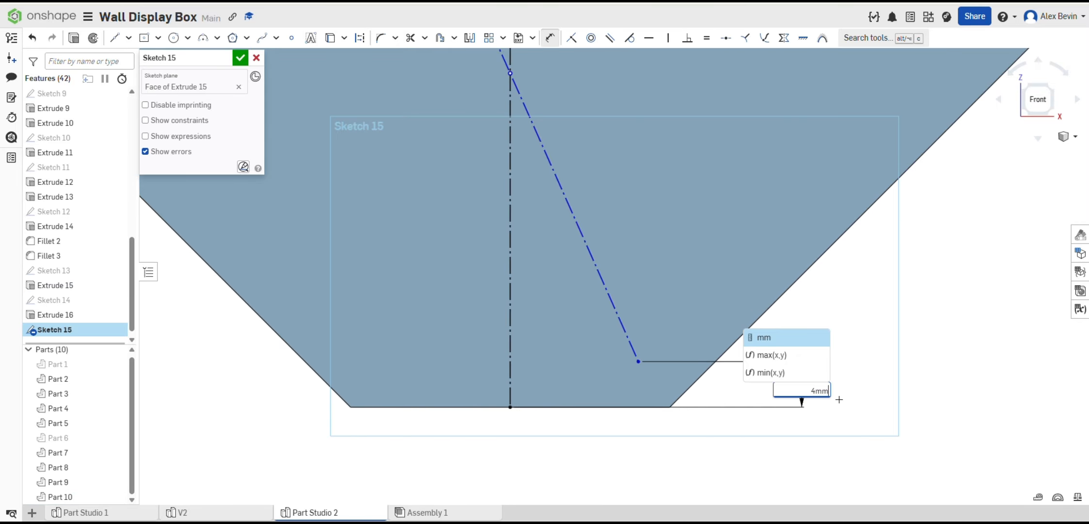
{"action": "key", "text": "Return"}
{"action": "key", "text": "Escape"}
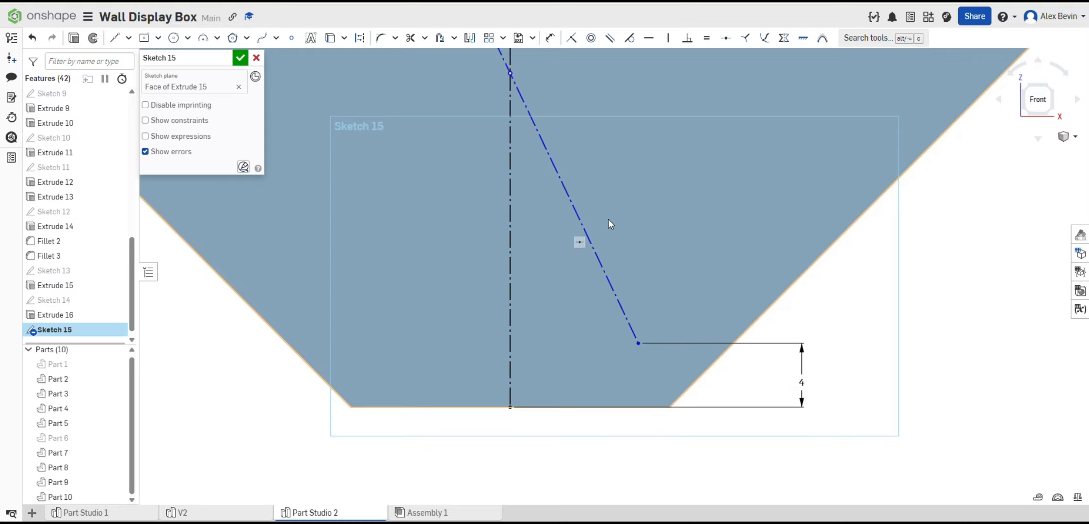
Reposition the diagonal line's midpoint and upper end along the centreline, and convert the line from construction to regular geometry.
{"action": "scroll", "coordinate": [608, 223], "scroll_direction": "down", "scroll_amount": 8}
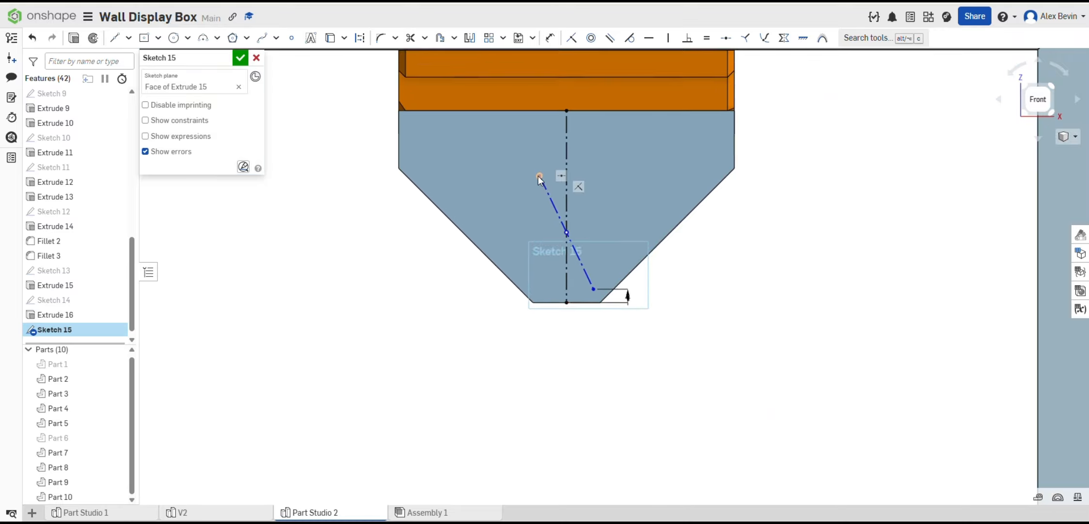
{"action": "left_click_drag", "start_coordinate": [539, 176], "coordinate": [546, 169]}
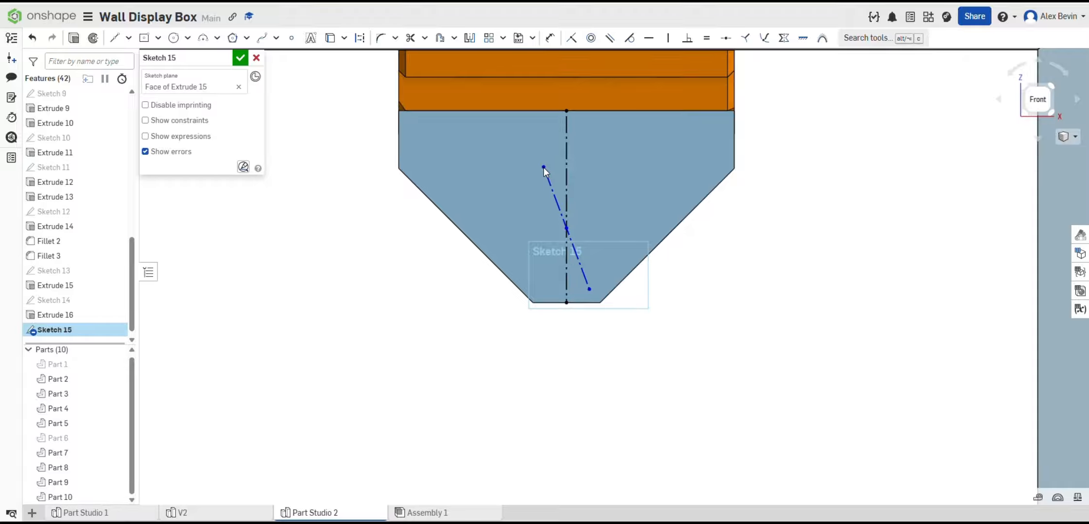
{"action": "key", "text": "d"}
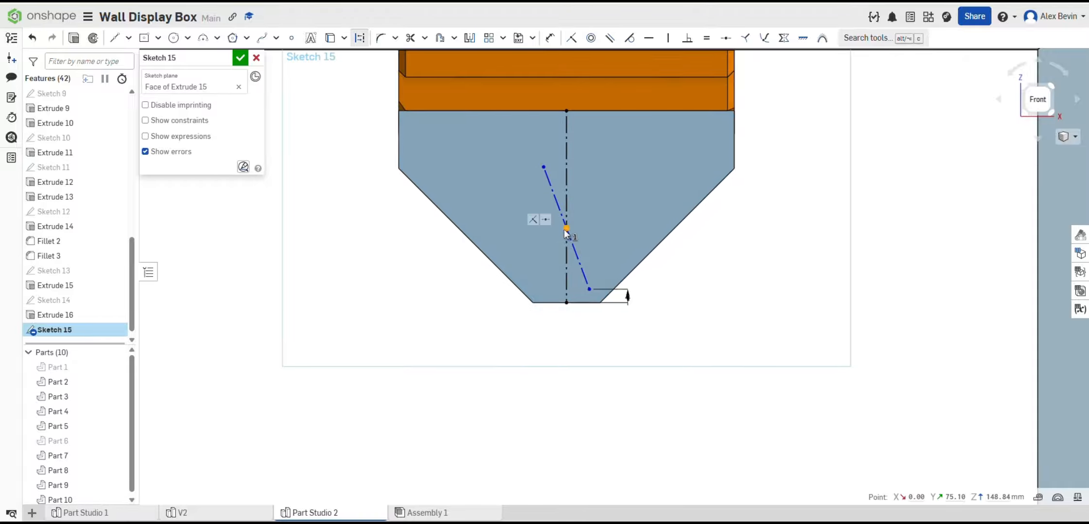
{"action": "left_click_drag", "start_coordinate": [566, 230], "coordinate": [566, 204]}
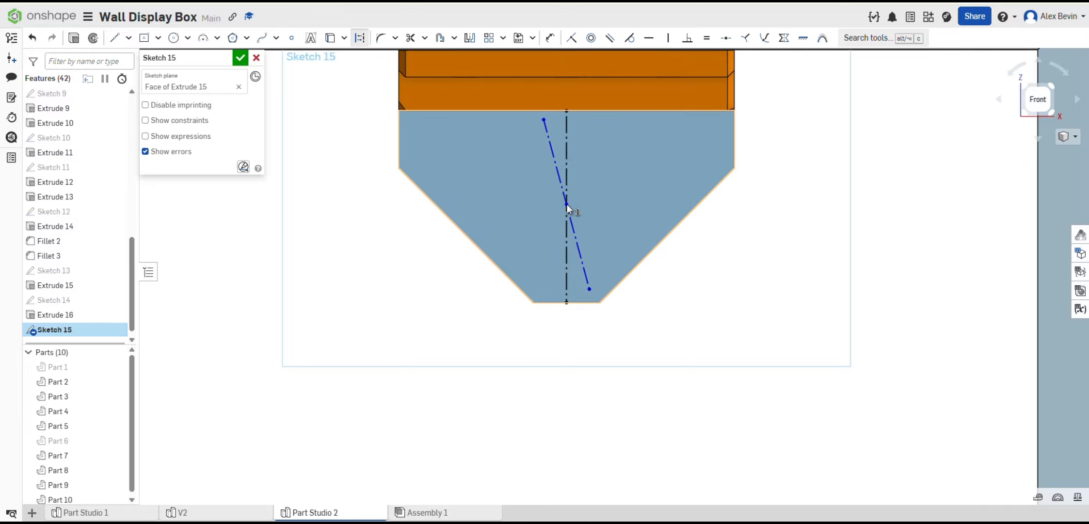
{"action": "left_click_drag", "start_coordinate": [544, 124], "coordinate": [540, 142]}
{"action": "right_click_drag", "start_coordinate": [580, 144], "coordinate": [544, 140]}
{"action": "key", "text": "n"}
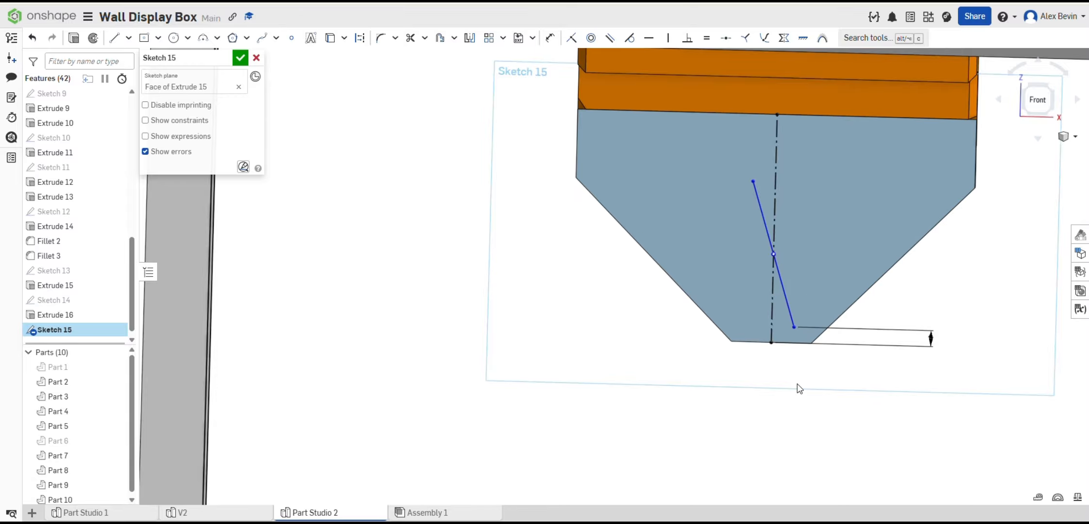
Dimension the diagonal line's lower endpoint 13 mm horizontally from the centreline.
{"action": "key", "text": "u"}
{"action": "left_click", "coordinate": [772, 327]}
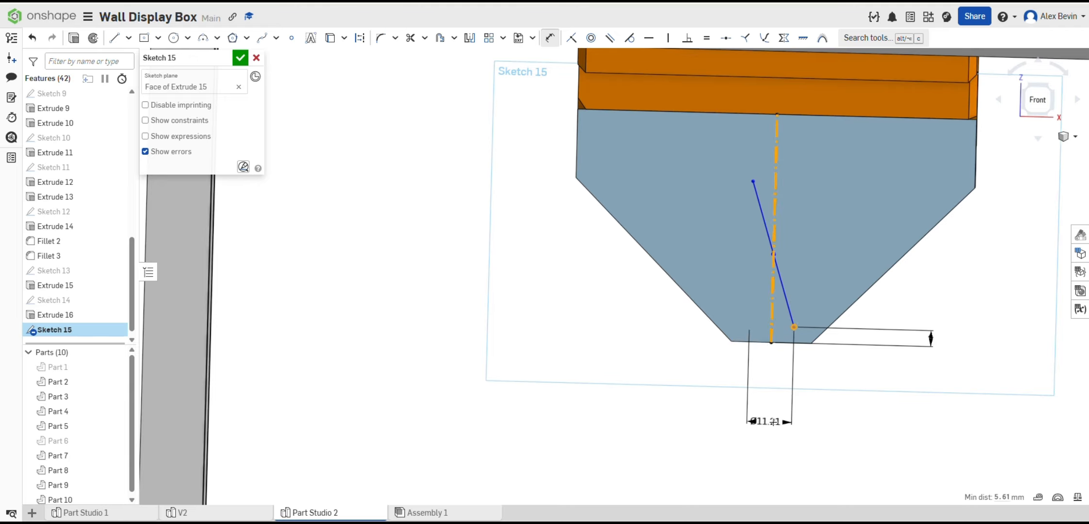
{"action": "left_click", "coordinate": [776, 421]}
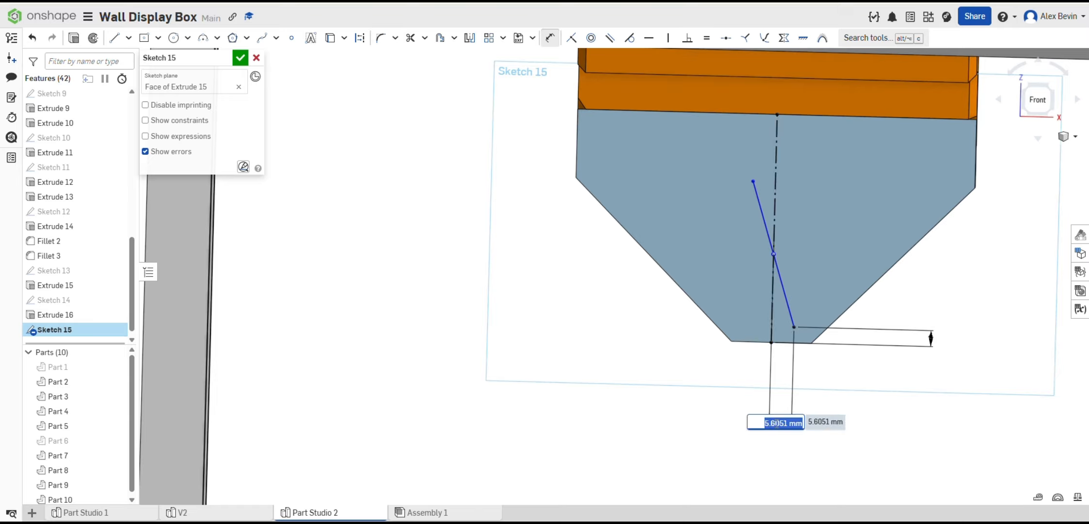
{"action": "type", "text": "13"}
{"action": "key", "text": "Return"}
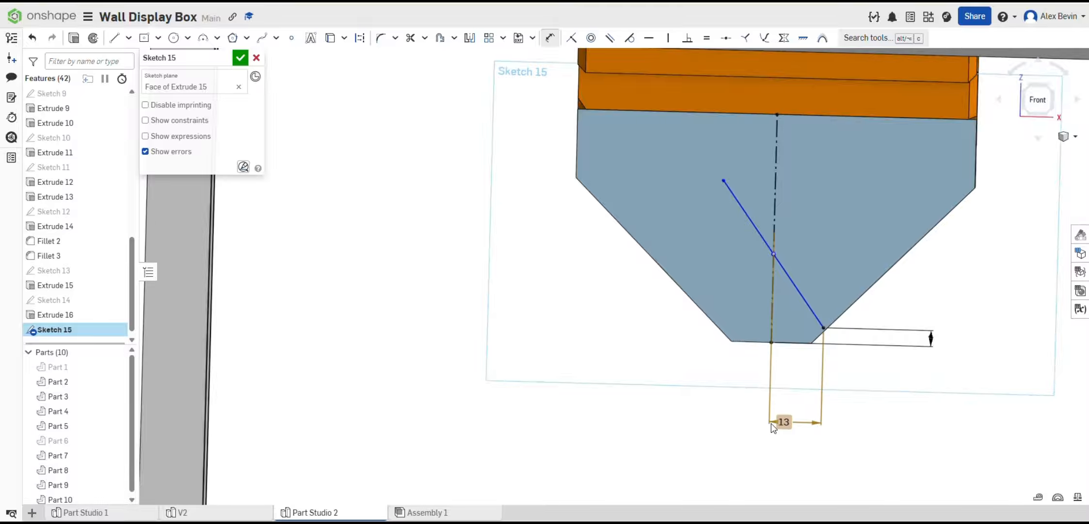
Change the lower endpoint's horizontal distance from the centreline to 8.5 mm.
{"action": "scroll", "coordinate": [945, 334], "scroll_direction": "up", "scroll_amount": 3}
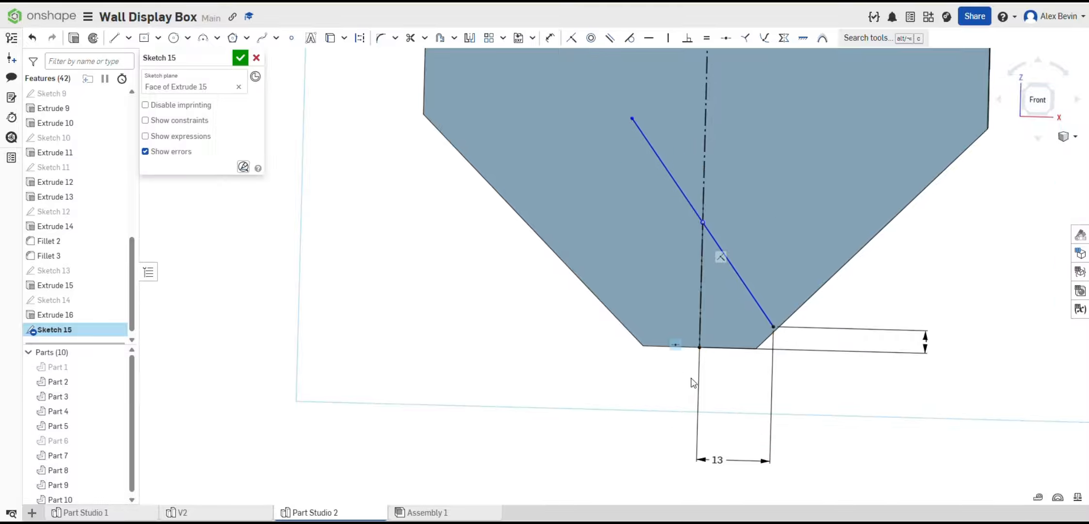
{"action": "double_click", "coordinate": [730, 460]}
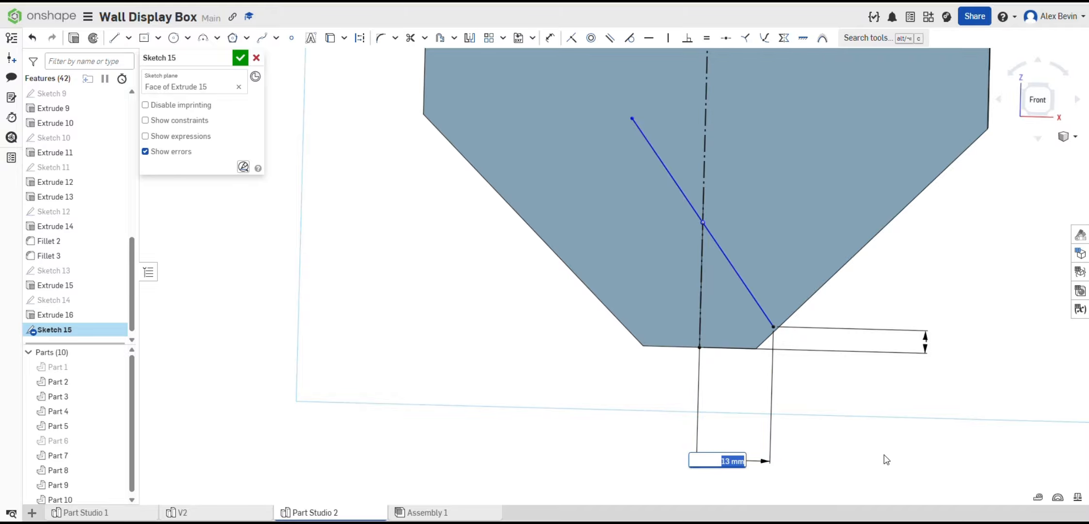
{"action": "type", "text": "8"}
{"action": "key", "text": "Escape"}
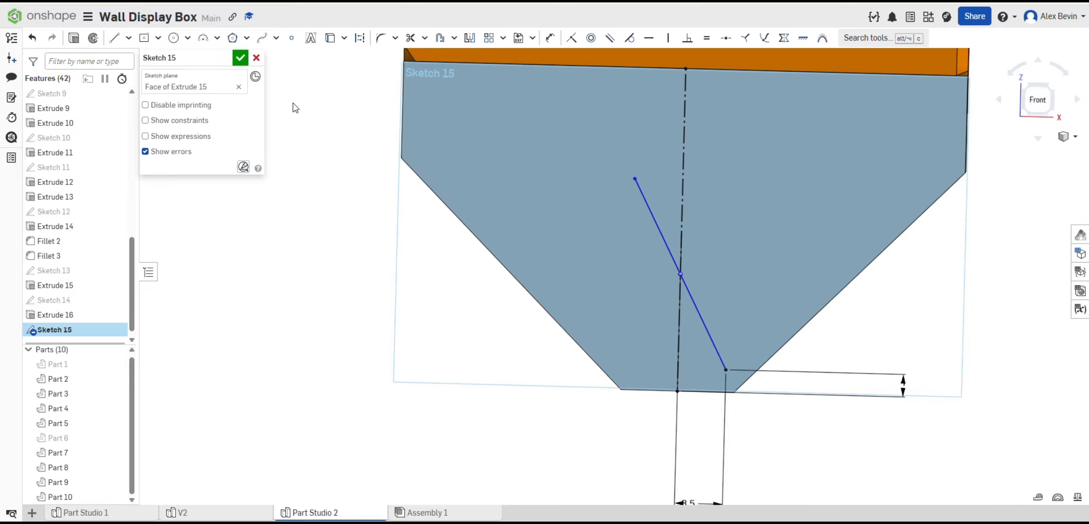
Dimension the diagonal line's upper endpoint 4 mm vertically below the cleat's side corner where the taper starts, and finish the sketch.
{"action": "key", "text": "u"}
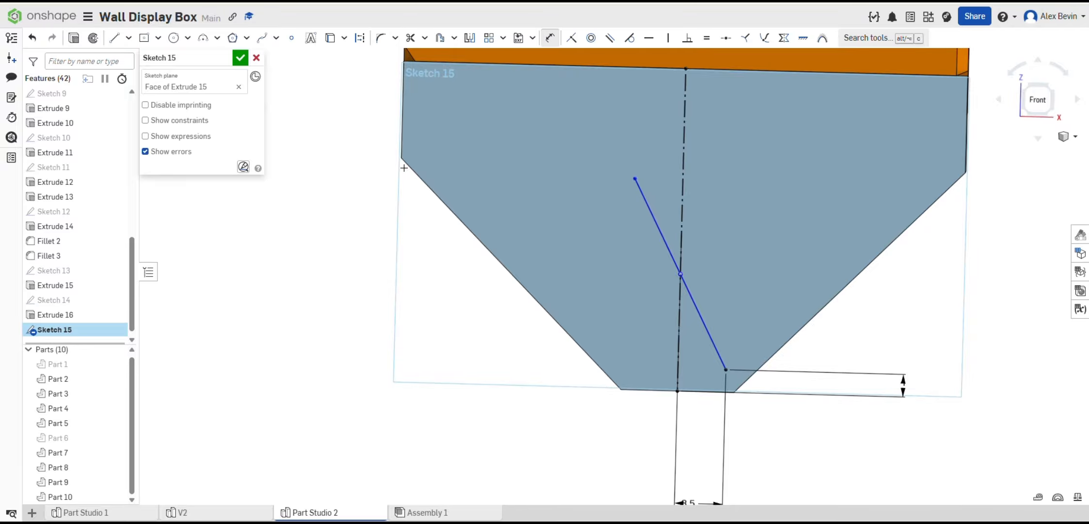
{"action": "left_click", "coordinate": [636, 177]}
{"action": "left_click", "coordinate": [324, 163]}
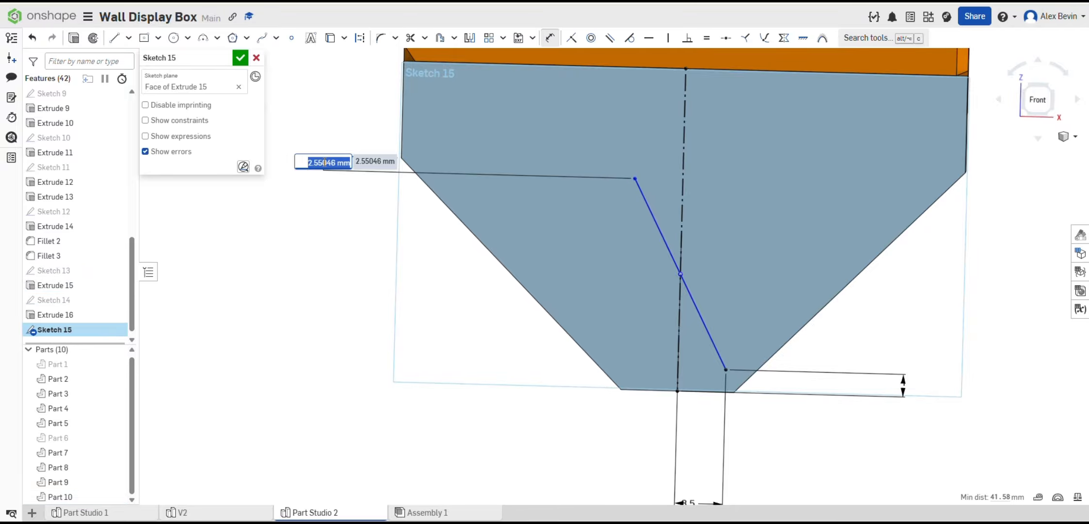
{"action": "type", "text": "4mm"}
{"action": "key", "text": "Return"}
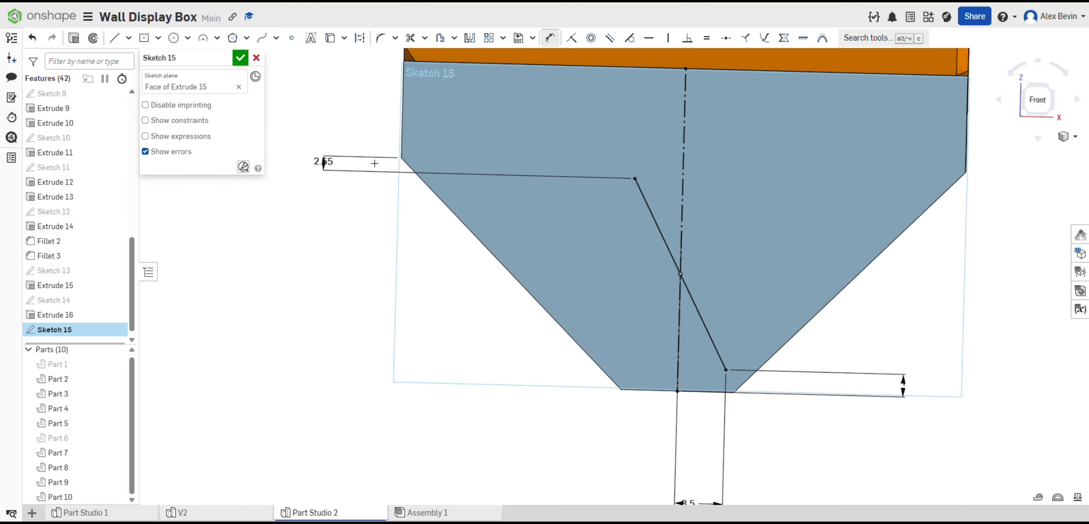
{"action": "key", "text": "Escape"}
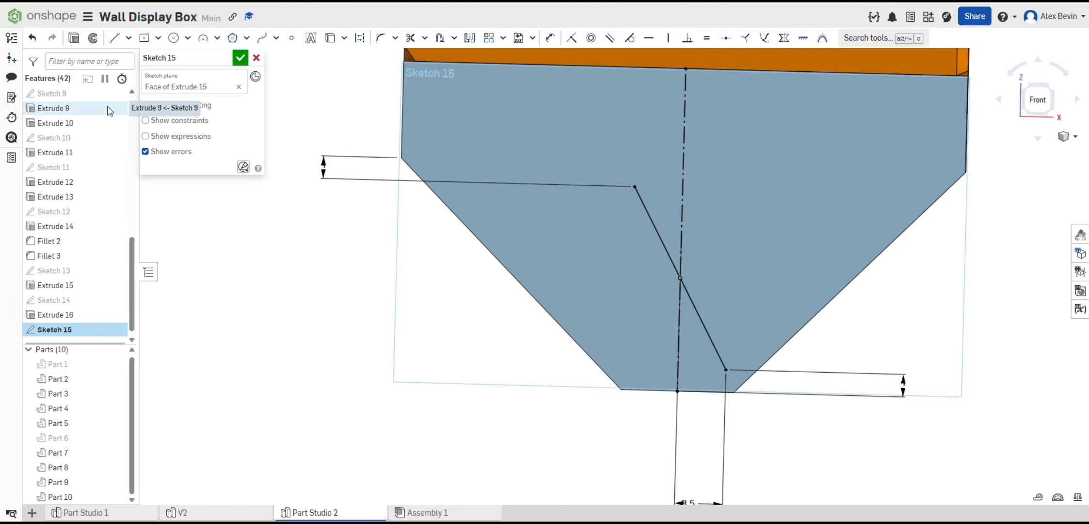
{"action": "left_click", "coordinate": [240, 58]}
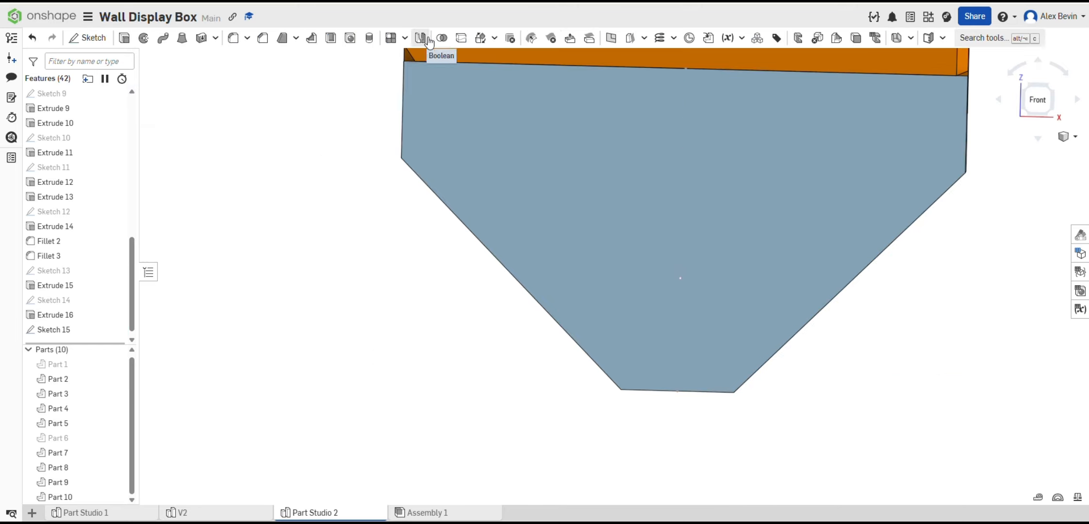
Add metric countersink holes, drilled through all with a 10.5 mm, 90-degree countersink, at both endpoints of the diagonal sketch line.
{"action": "left_click", "coordinate": [350, 38]}
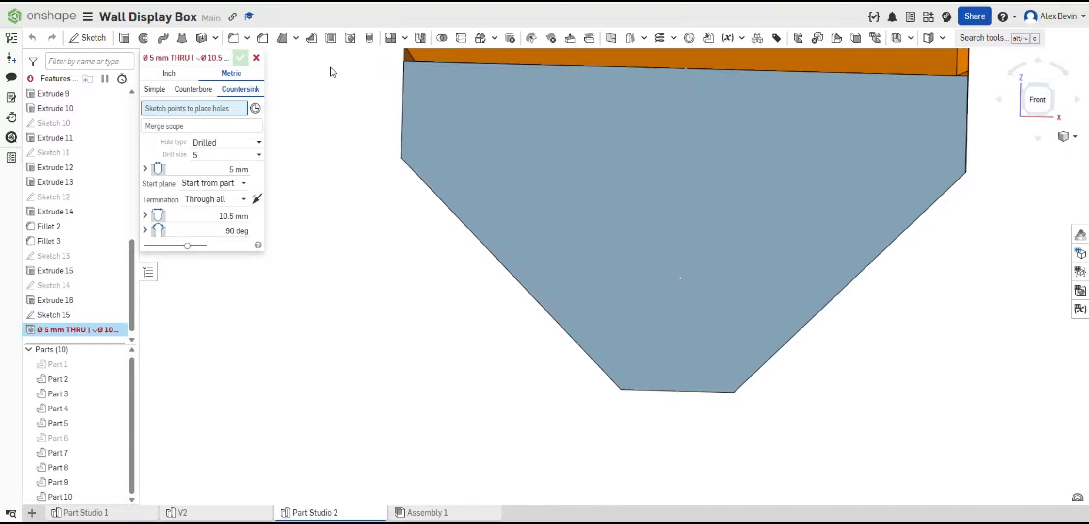
{"action": "left_click", "coordinate": [635, 186]}
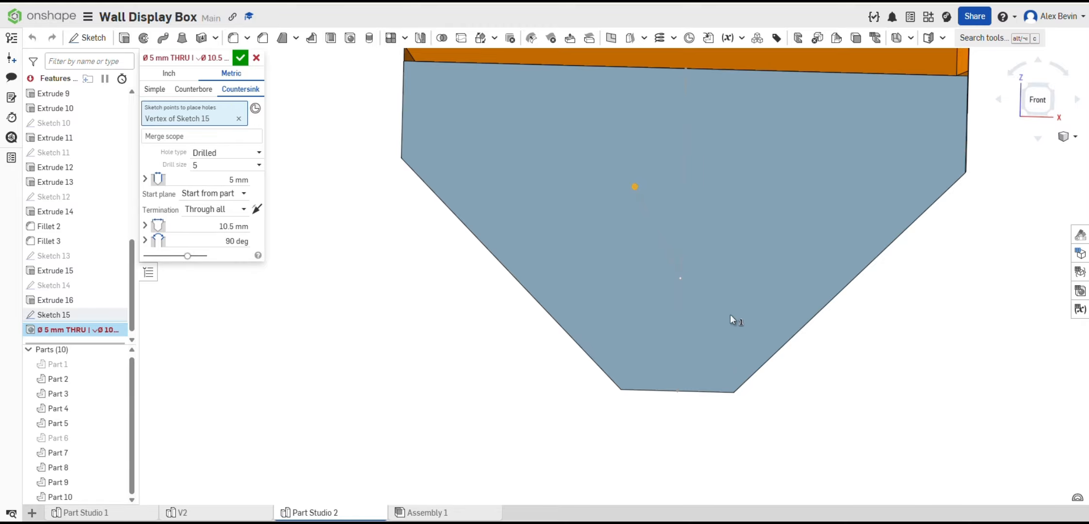
{"action": "left_click", "coordinate": [726, 369]}
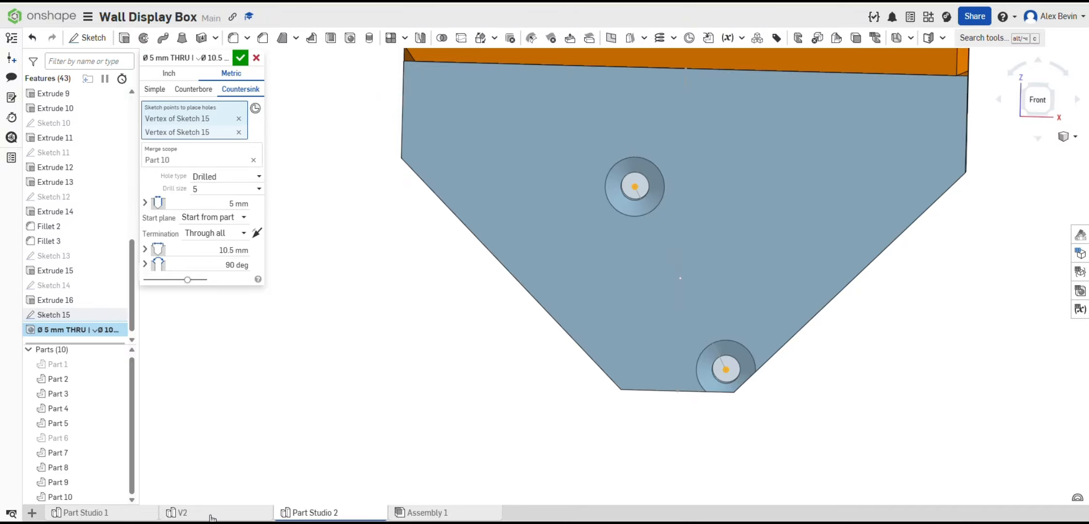
Match the holes to the hole feature in the V2 part studio by setting their diameter to 3.8 mm, and accept them.
{"action": "mouse_move", "coordinate": [211, 518]}
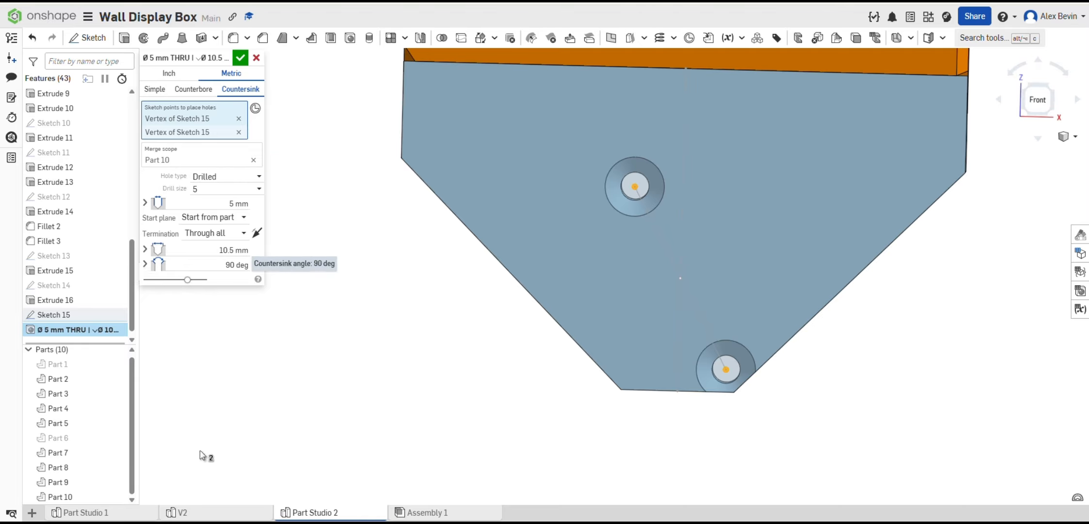
{"action": "left_click", "coordinate": [226, 510]}
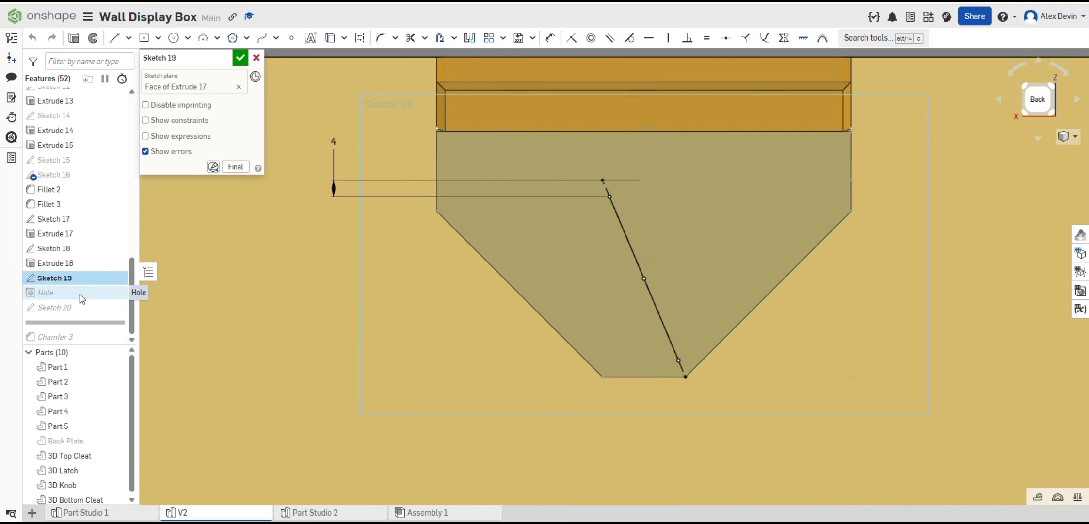
{"action": "double_click", "coordinate": [81, 298]}
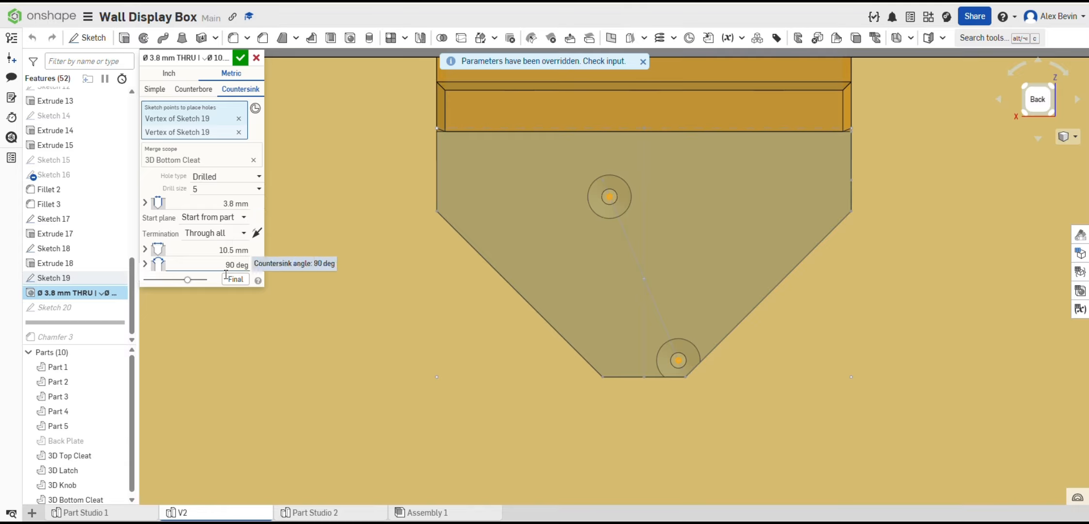
{"action": "left_click", "coordinate": [307, 513]}
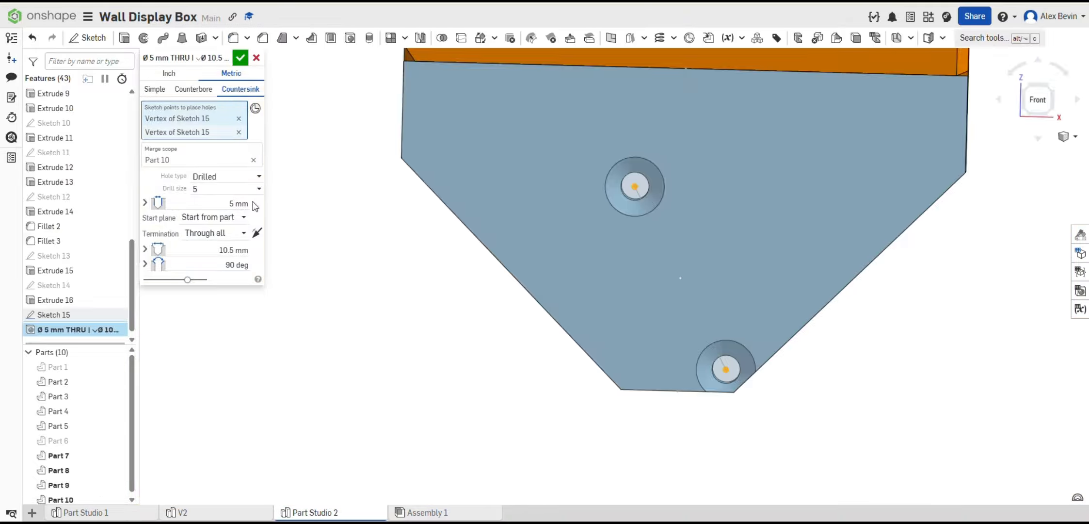
{"action": "left_click", "coordinate": [235, 205]}
{"action": "type", "text": "3.8"}
{"action": "key", "text": "Return"}
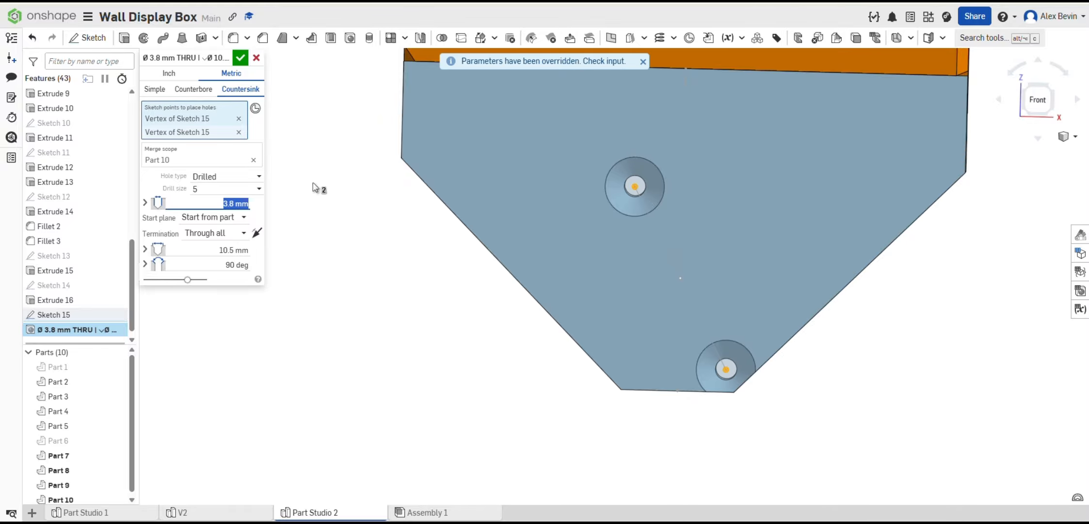
{"action": "left_click", "coordinate": [199, 514]}
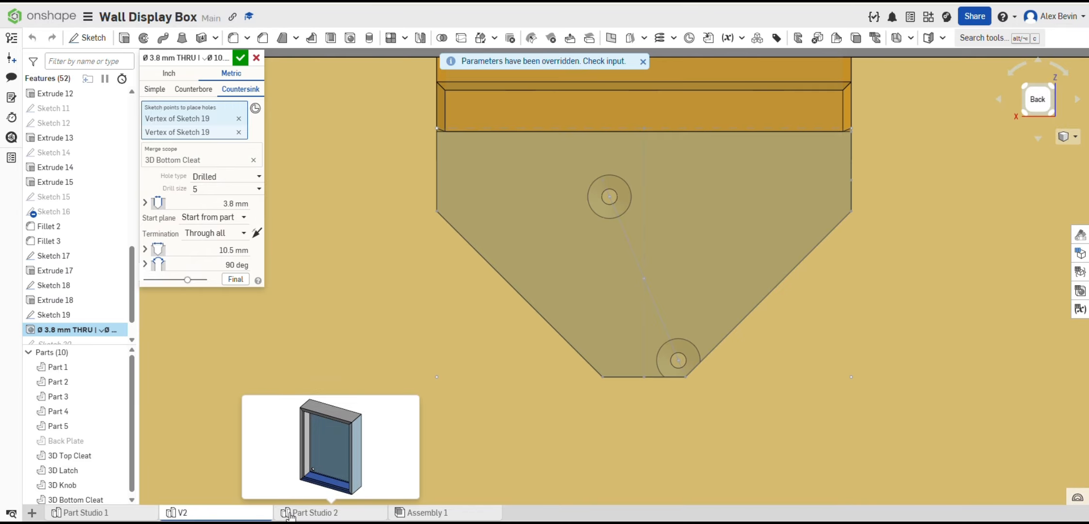
{"action": "left_click", "coordinate": [289, 514]}
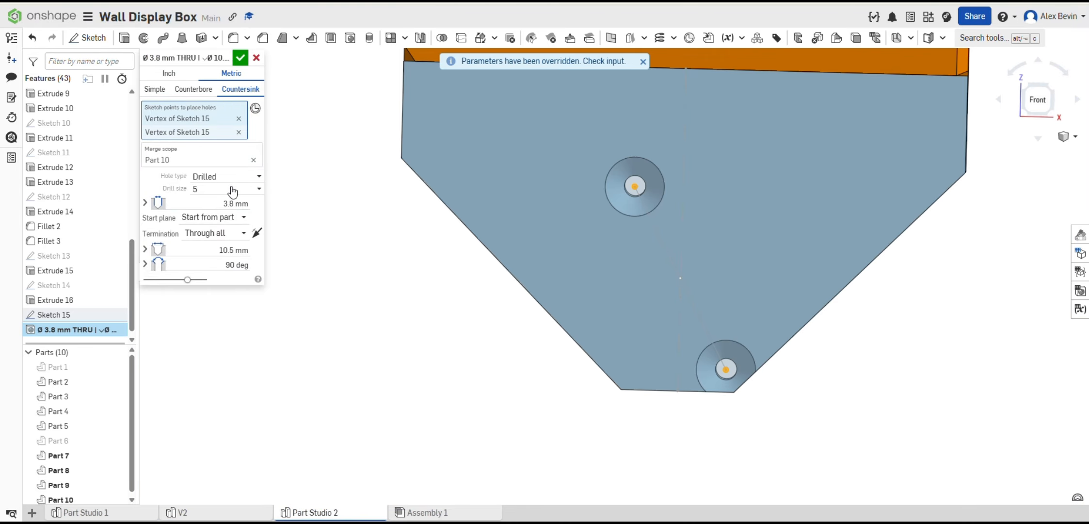
{"action": "left_click", "coordinate": [240, 58]}
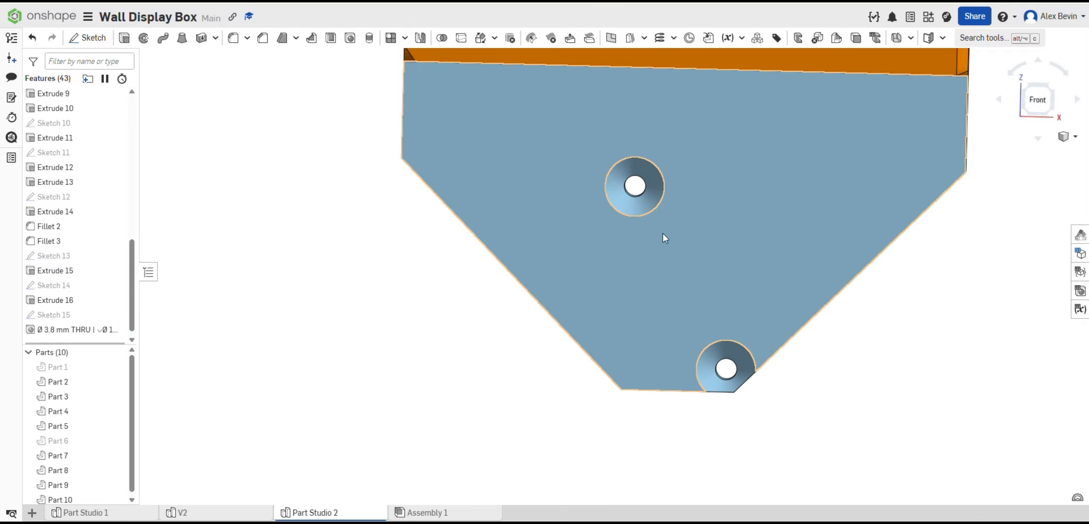
Examine the two countersunk holes, especially where the lower one meets the cleat's bottom and tapered edges.
{"action": "right_click_drag", "start_coordinate": [825, 351], "coordinate": [826, 320]}
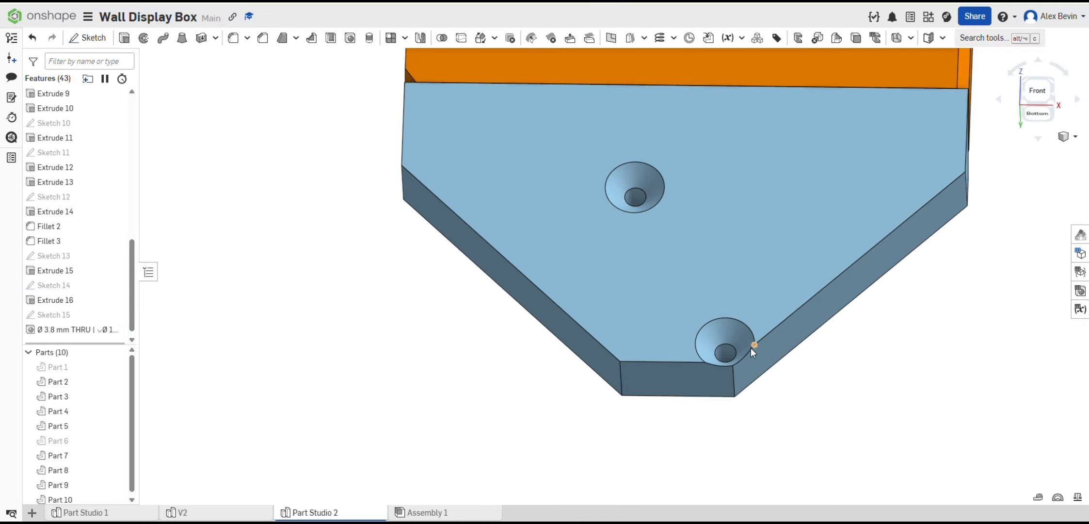
{"action": "scroll", "coordinate": [751, 348], "scroll_direction": "up", "scroll_amount": 5}
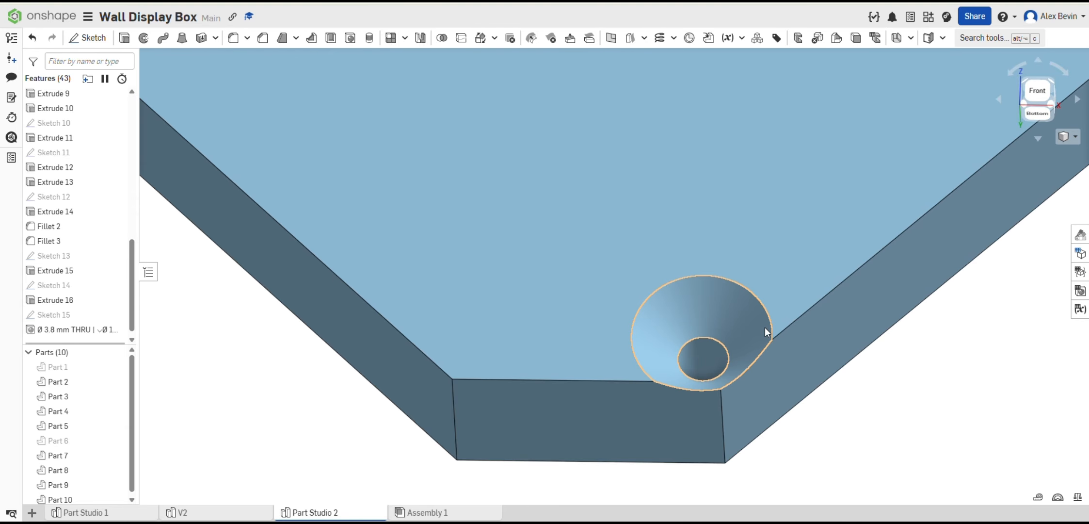
{"action": "scroll", "coordinate": [764, 327], "scroll_direction": "down", "scroll_amount": 5}
{"action": "key", "text": "shift+1"}
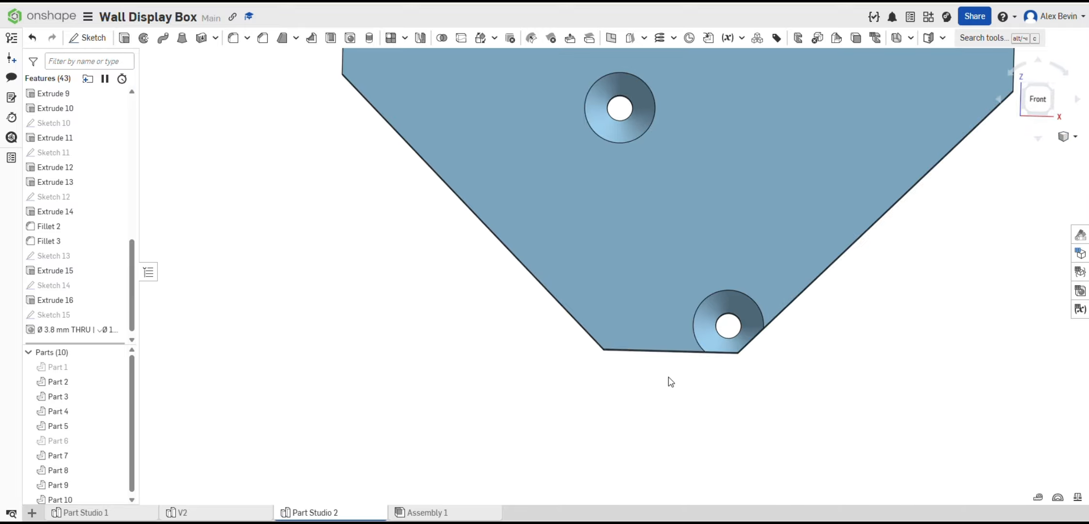
{"action": "scroll", "coordinate": [684, 154], "scroll_direction": "down", "scroll_amount": 4}
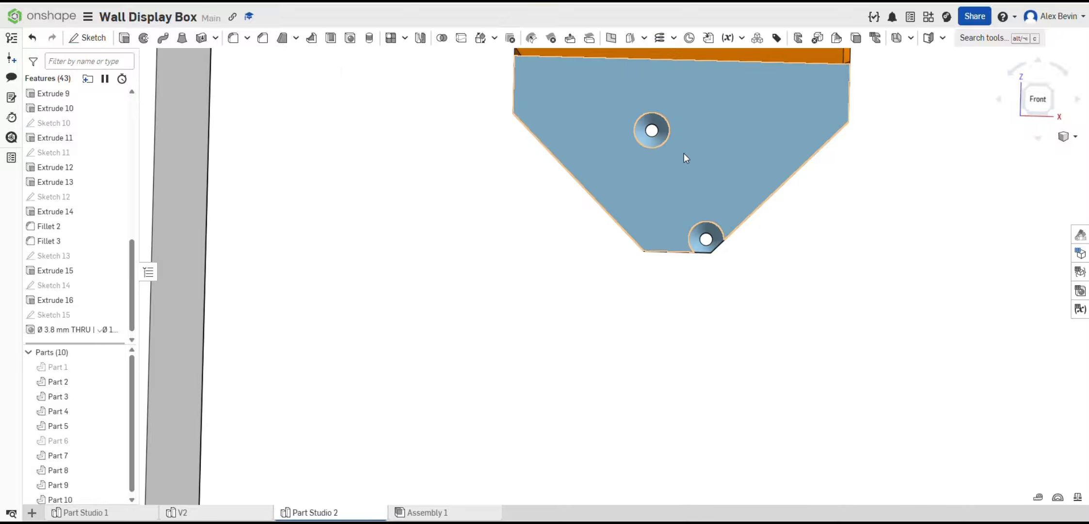
{"action": "middle_click_drag", "start_coordinate": [684, 154], "coordinate": [565, 236]}
{"action": "right_click_drag", "start_coordinate": [603, 240], "coordinate": [577, 233]}
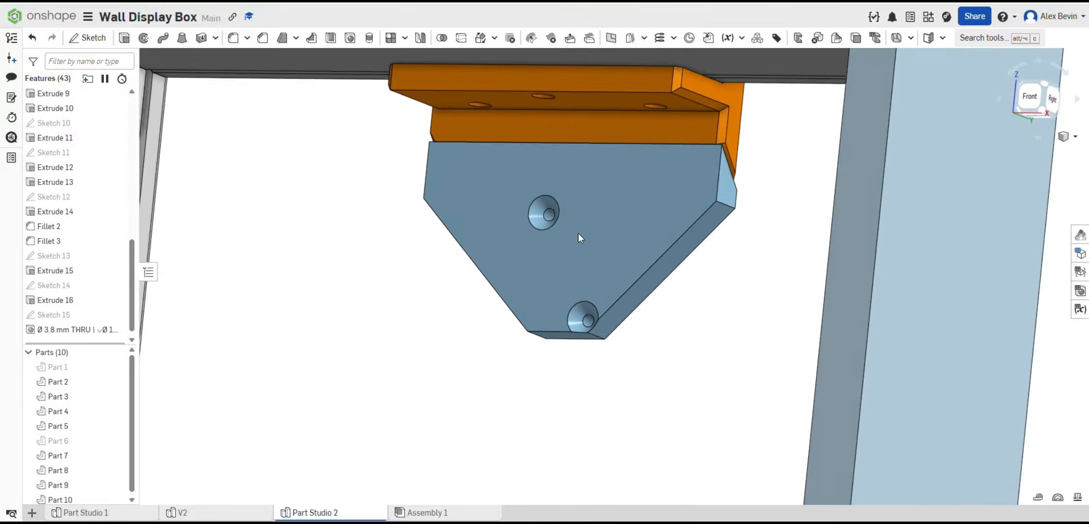
{"action": "scroll", "coordinate": [44, 225], "scroll_direction": "down", "scroll_amount": 1}
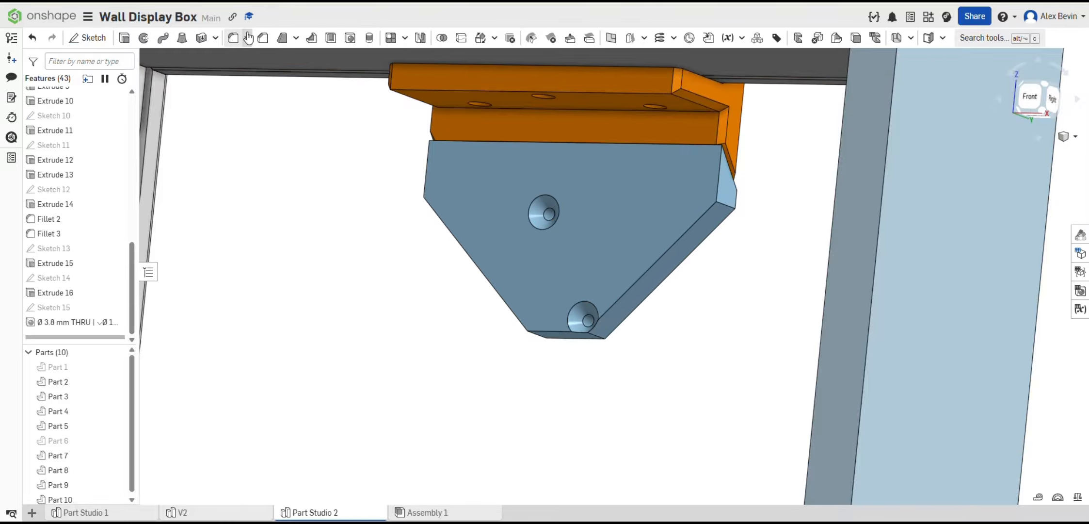
Apply a 2 mm equal-distance chamfer to the side, tapered and bottom edges of the cleat's front face.
{"action": "left_click", "coordinate": [262, 38]}
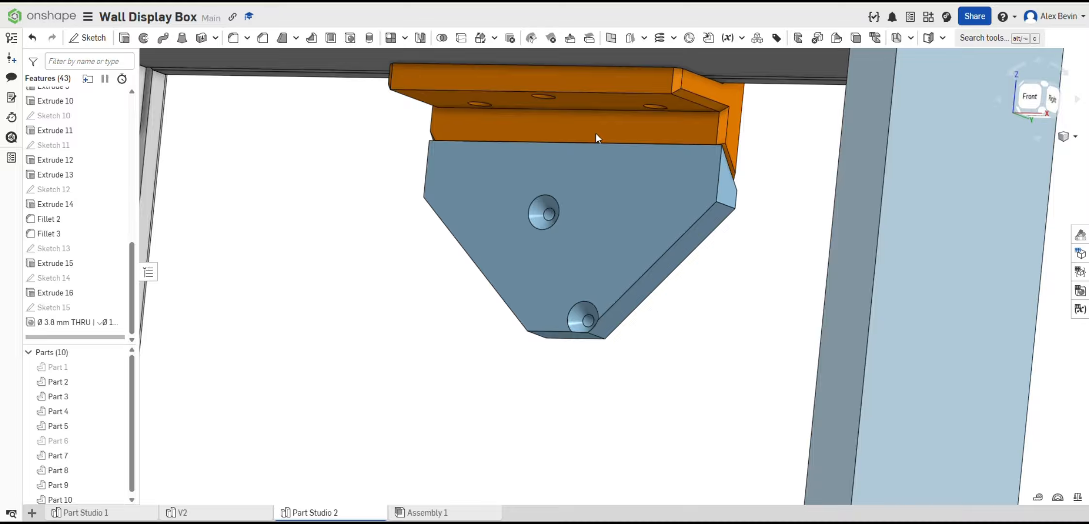
{"action": "left_click", "coordinate": [720, 179]}
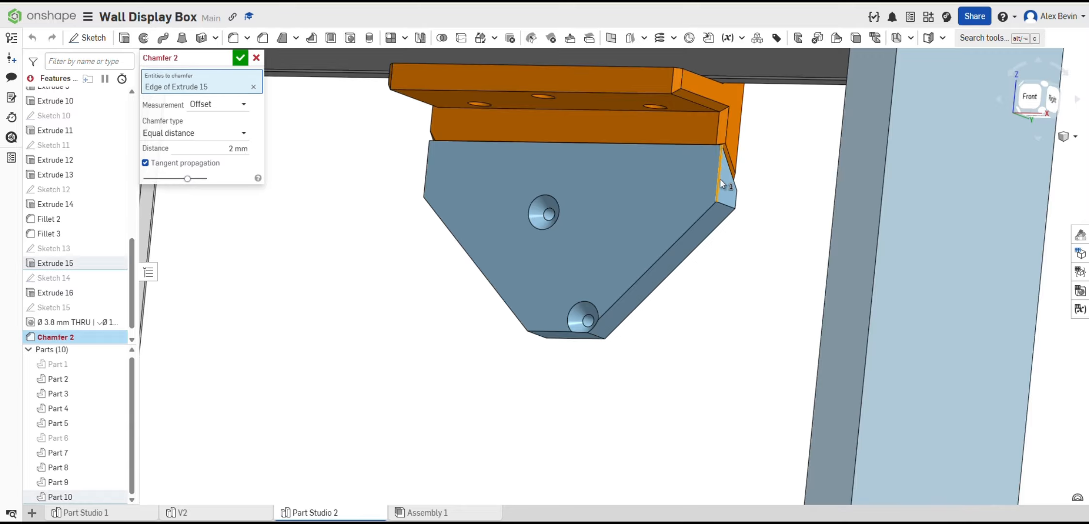
{"action": "left_click", "coordinate": [703, 215]}
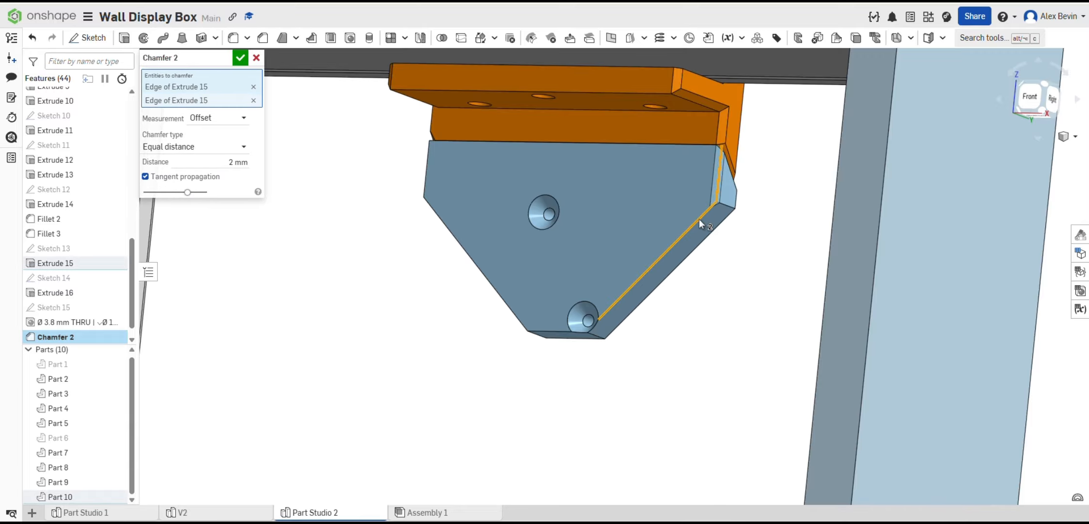
{"action": "left_click", "coordinate": [544, 333]}
{"action": "left_click", "coordinate": [465, 250]}
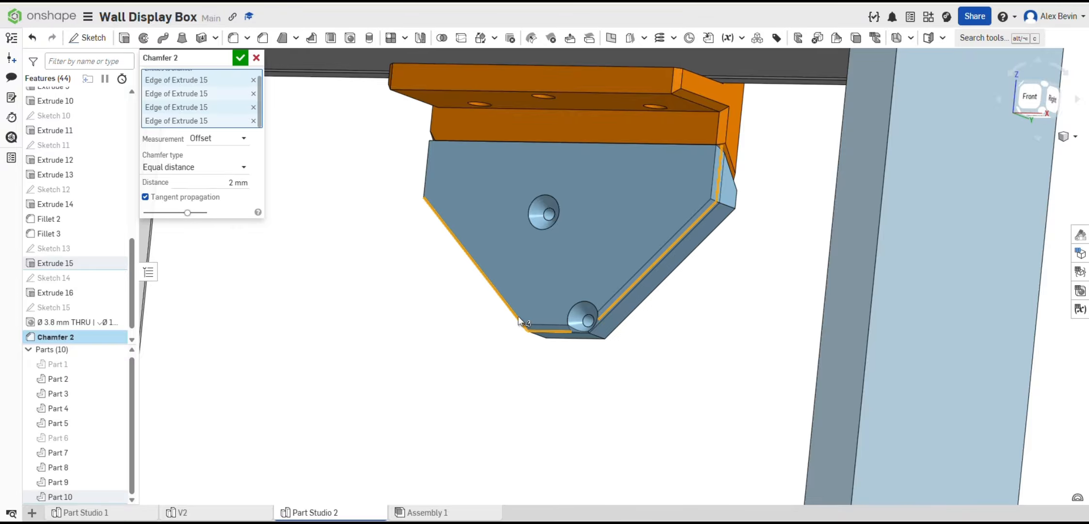
{"action": "left_click", "coordinate": [427, 164]}
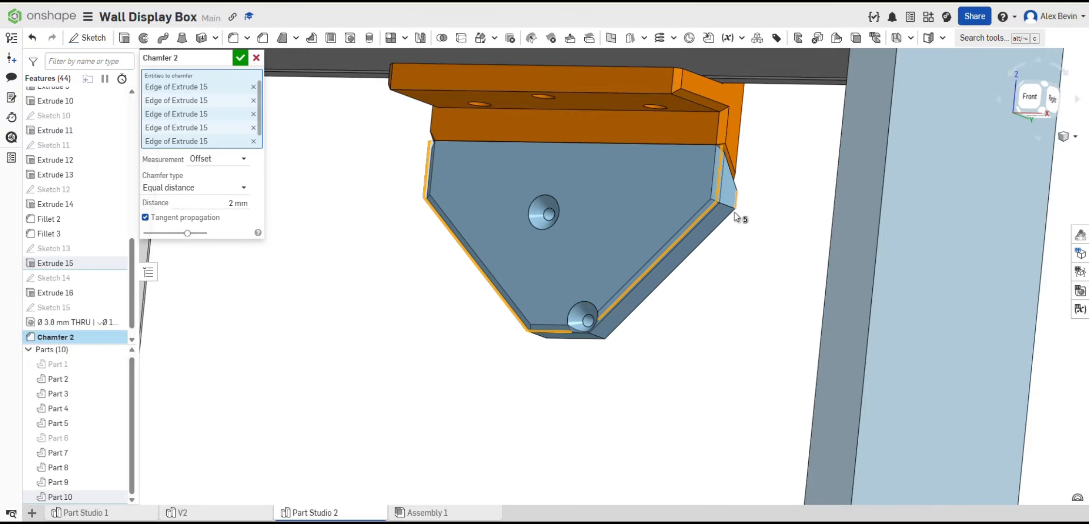
Add the slanted edges at both ends of the cleat's upper bevel to the chamfer selection and accept the chamfer.
{"action": "scroll", "coordinate": [734, 211], "scroll_direction": "up", "scroll_amount": 5}
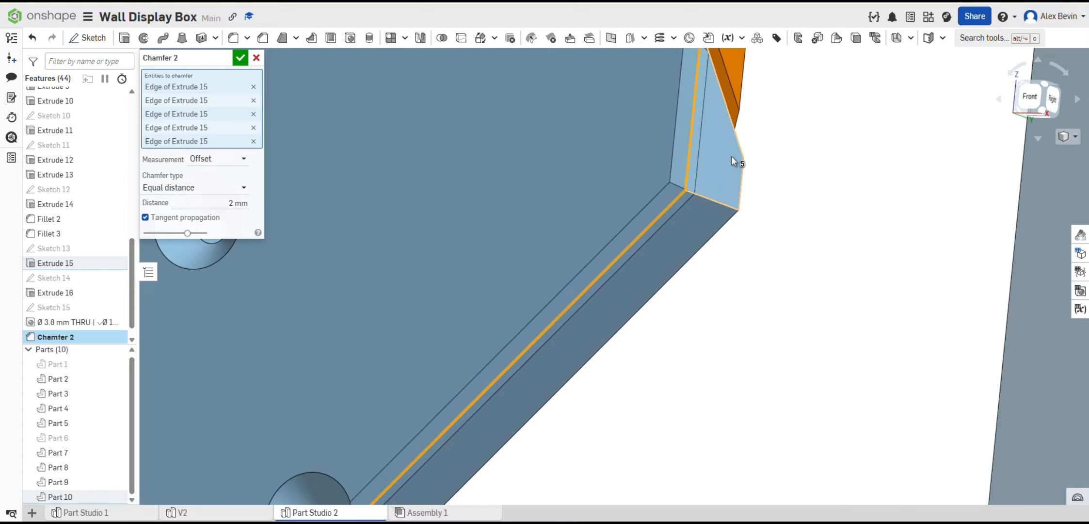
{"action": "scroll", "coordinate": [730, 157], "scroll_direction": "down", "scroll_amount": 5}
{"action": "right_click_drag", "start_coordinate": [728, 157], "coordinate": [740, 126]}
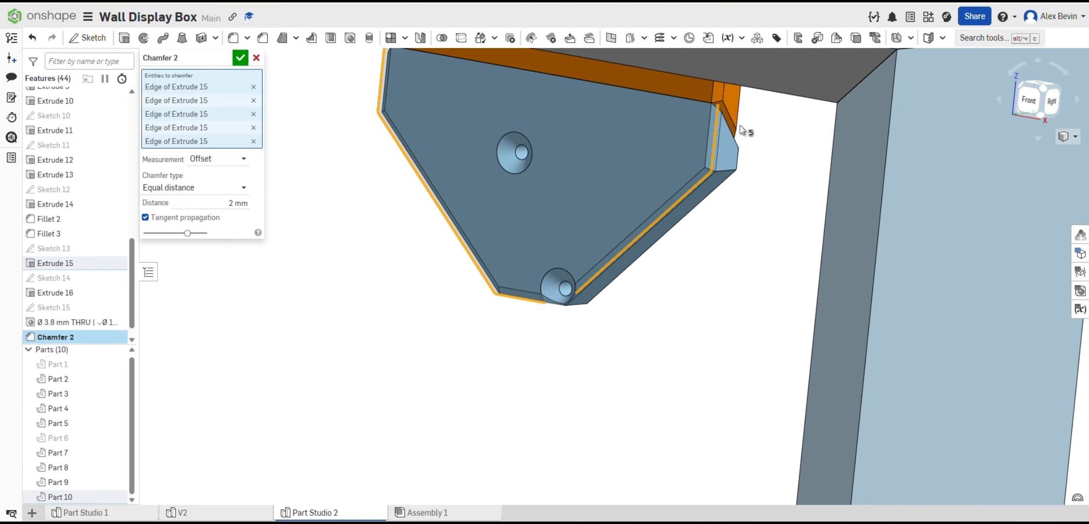
{"action": "left_click", "coordinate": [730, 133]}
{"action": "right_click_drag", "start_coordinate": [569, 160], "coordinate": [691, 147]}
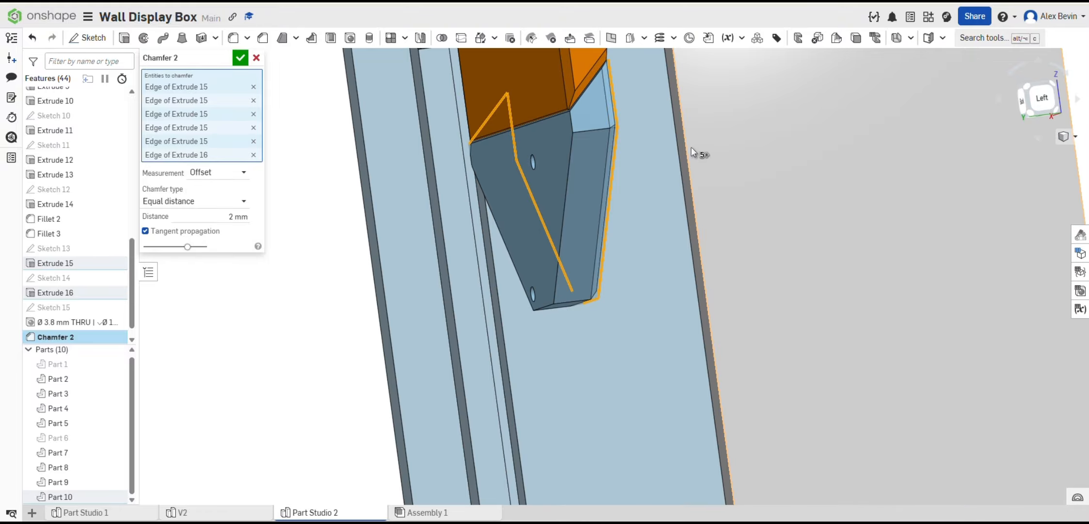
{"action": "left_click", "coordinate": [589, 86]}
{"action": "right_click_drag", "start_coordinate": [602, 132], "coordinate": [537, 138]}
{"action": "right_click_drag", "start_coordinate": [816, 185], "coordinate": [694, 189]}
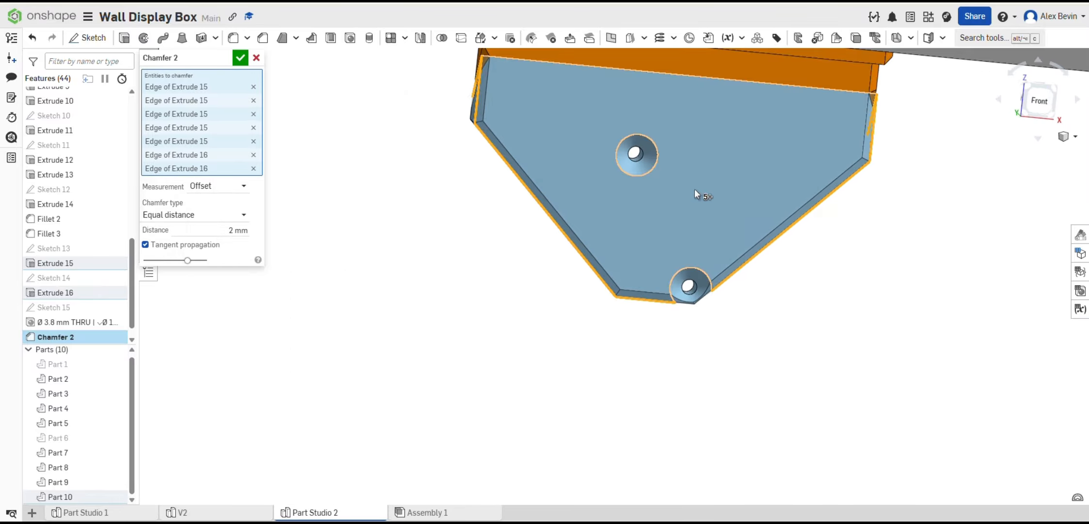
{"action": "scroll", "coordinate": [750, 131], "scroll_direction": "down", "scroll_amount": 1}
{"action": "scroll", "coordinate": [756, 129], "scroll_direction": "down", "scroll_amount": 2}
{"action": "right_click_drag", "start_coordinate": [764, 129], "coordinate": [859, 127]}
{"action": "scroll", "coordinate": [844, 122], "scroll_direction": "up", "scroll_amount": 3}
{"action": "scroll", "coordinate": [816, 102], "scroll_direction": "up", "scroll_amount": 5}
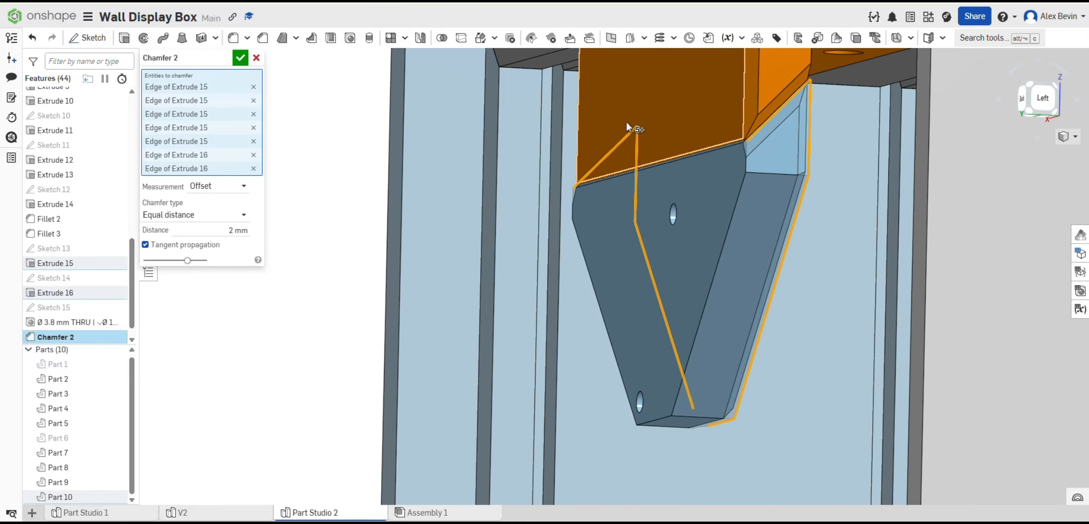
{"action": "left_click", "coordinate": [241, 58]}
Inspect the joint between the two cleats and the lower cleat's chamfered edges from behind and from the front.
{"action": "scroll", "coordinate": [691, 179], "scroll_direction": "up", "scroll_amount": 5}
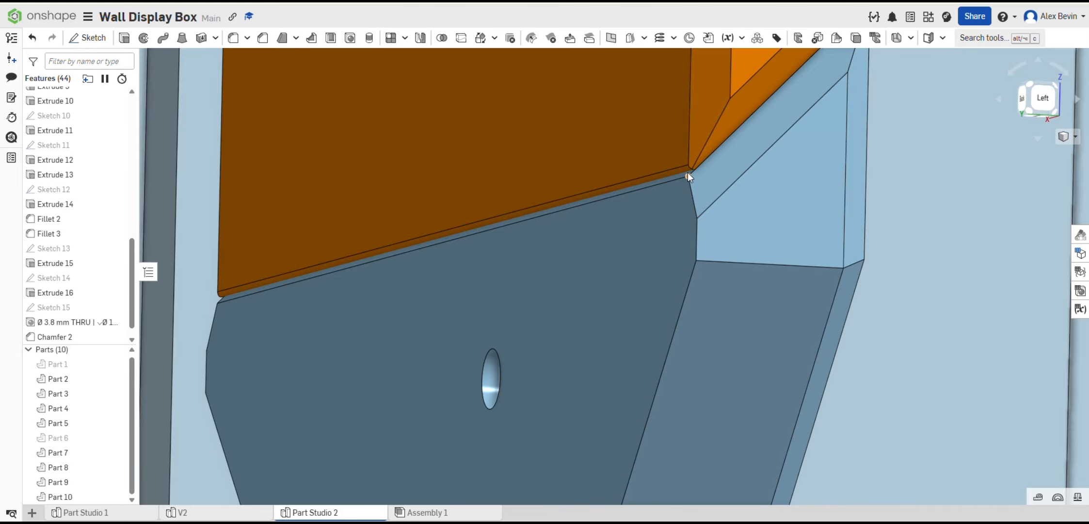
{"action": "left_click", "coordinate": [672, 175]}
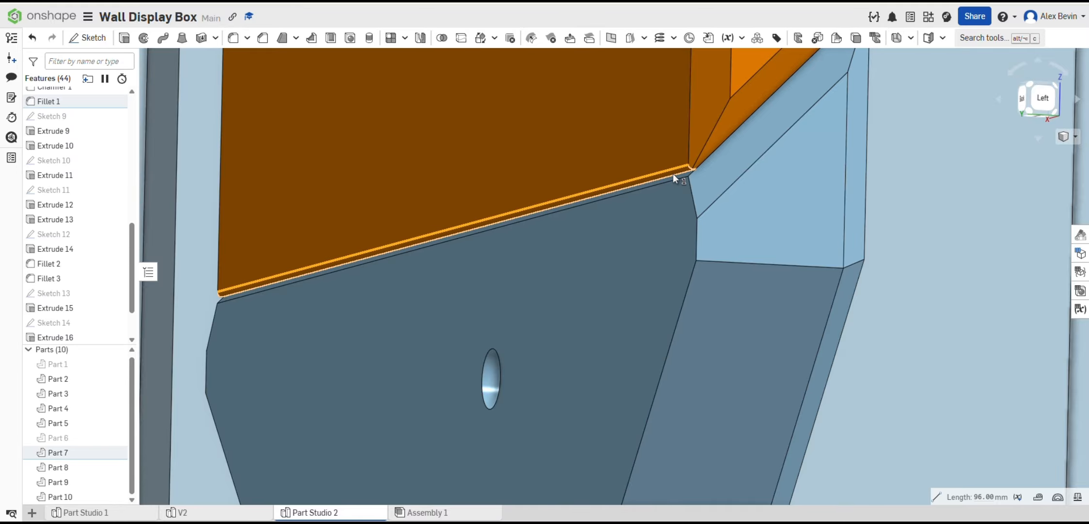
{"action": "scroll", "coordinate": [673, 175], "scroll_direction": "down", "scroll_amount": 5}
{"action": "scroll", "coordinate": [673, 175], "scroll_direction": "down", "scroll_amount": 3}
{"action": "right_click_drag", "start_coordinate": [681, 203], "coordinate": [571, 204]}
{"action": "middle_click_drag", "start_coordinate": [848, 203], "coordinate": [696, 202]}
{"action": "scroll", "coordinate": [696, 200], "scroll_direction": "up", "scroll_amount": 5}
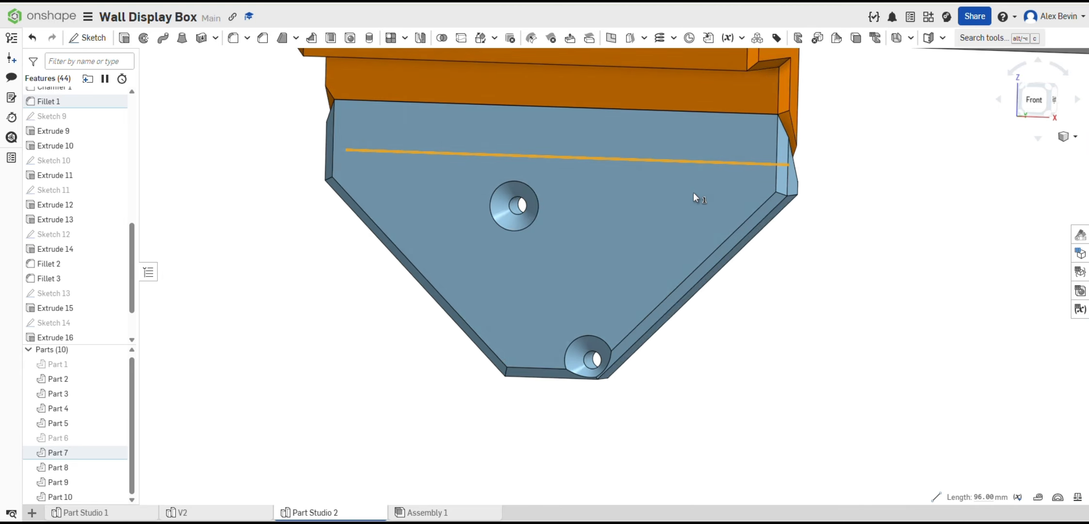